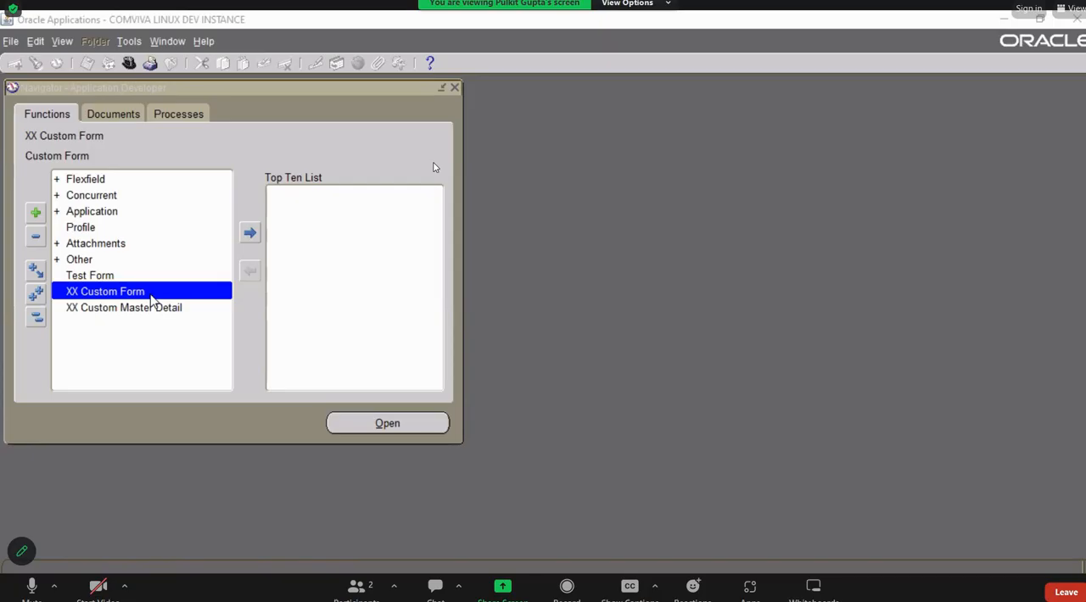
Open the XX Custom Form, resuming the expired session, and bring up its Form Personalizations.
double_click(140, 293)
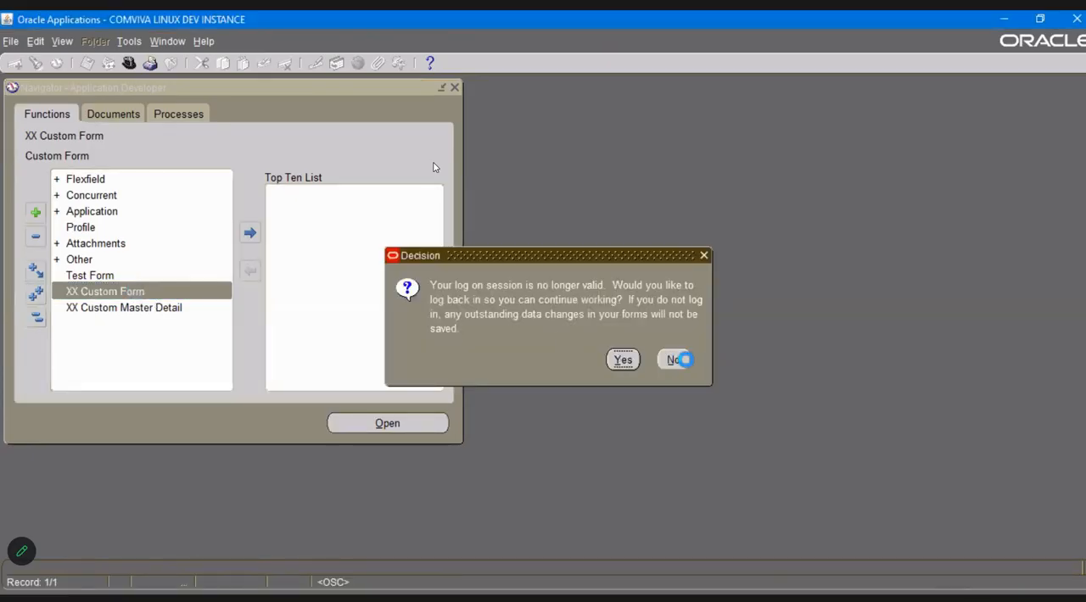
left_click(623, 360)
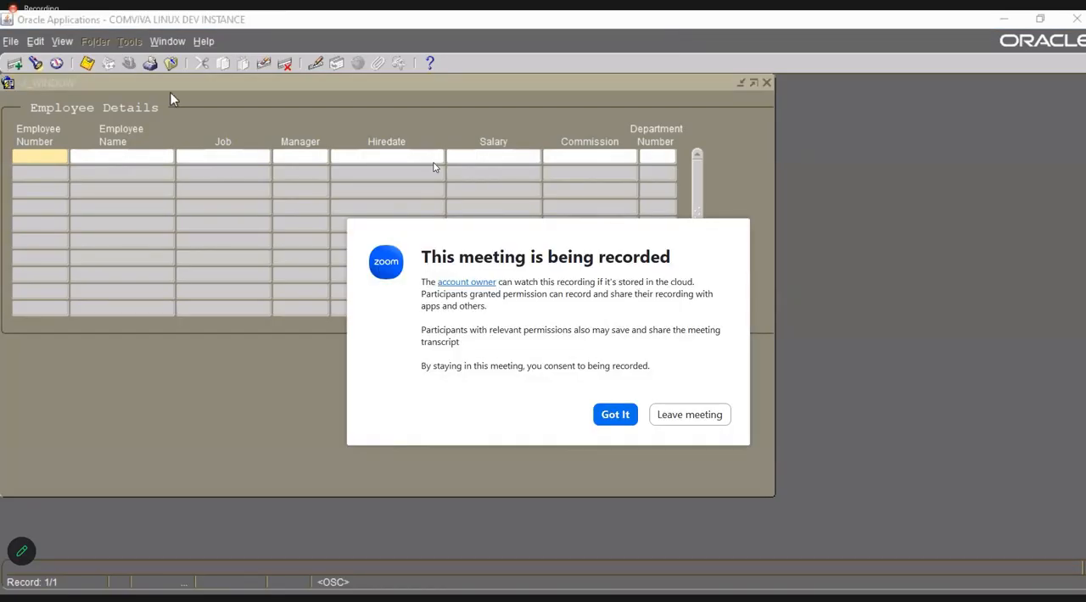
left_click(204, 41)
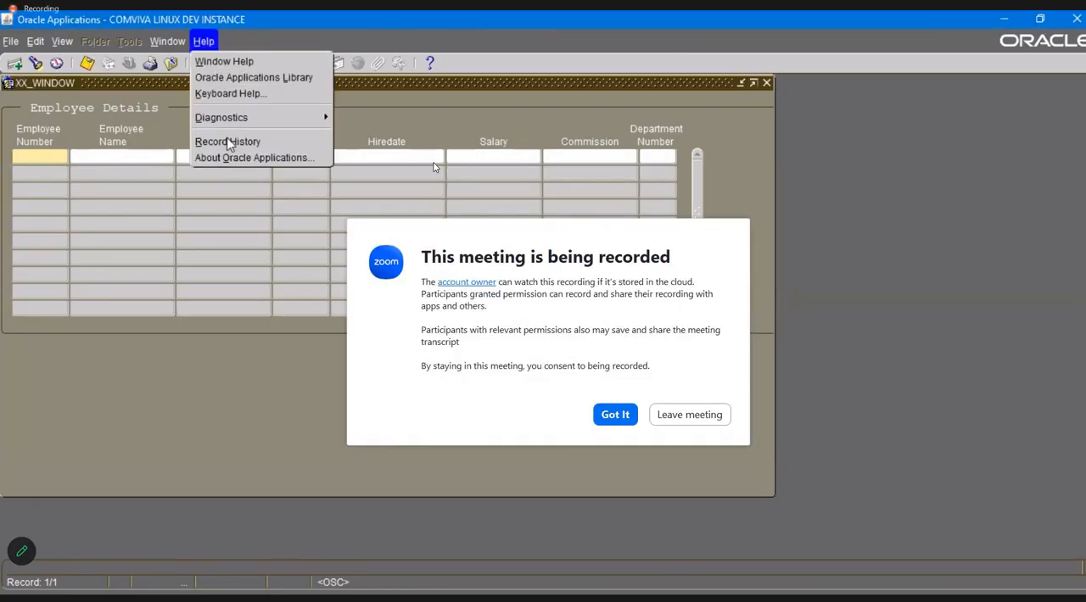
mouse_move(290, 120)
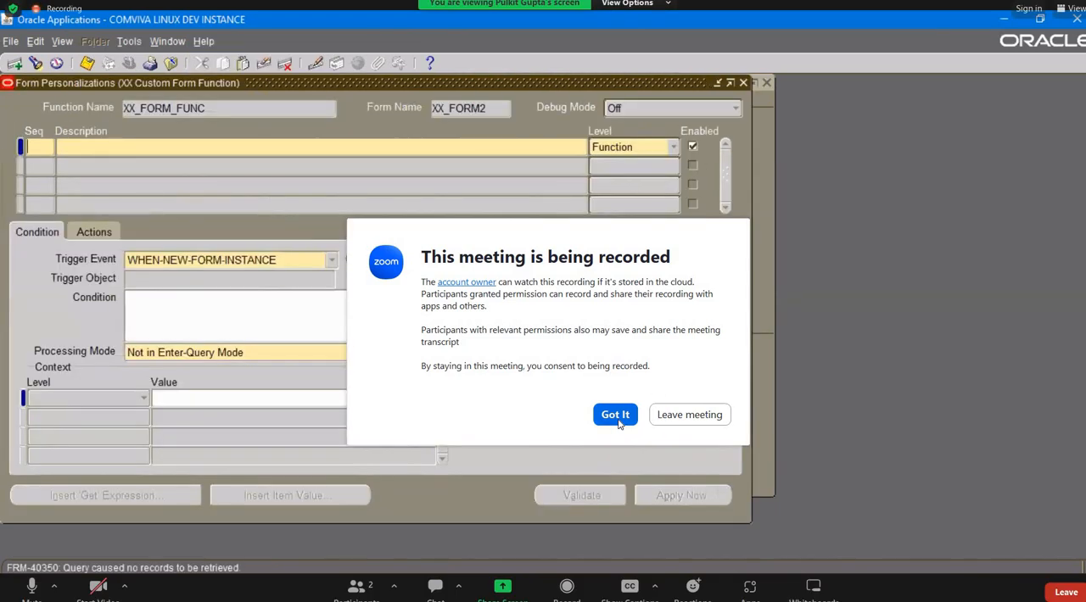
left_click(615, 414)
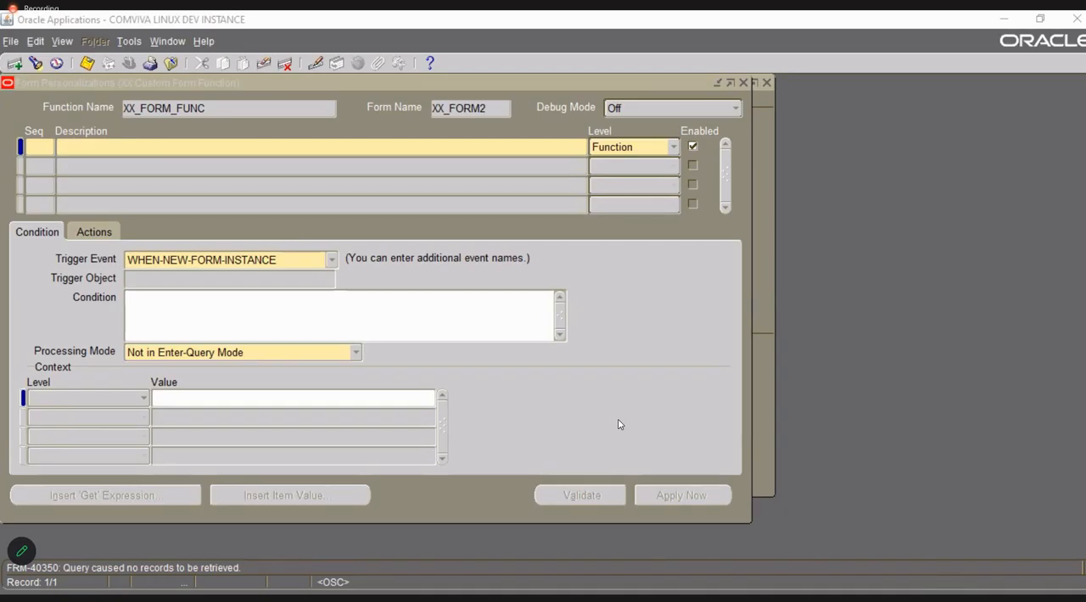
Add personalization rule 1 described as Create Menu, keeping the trigger event WHEN-NEW-FORM-INSTANCE.
left_click(520, 388)
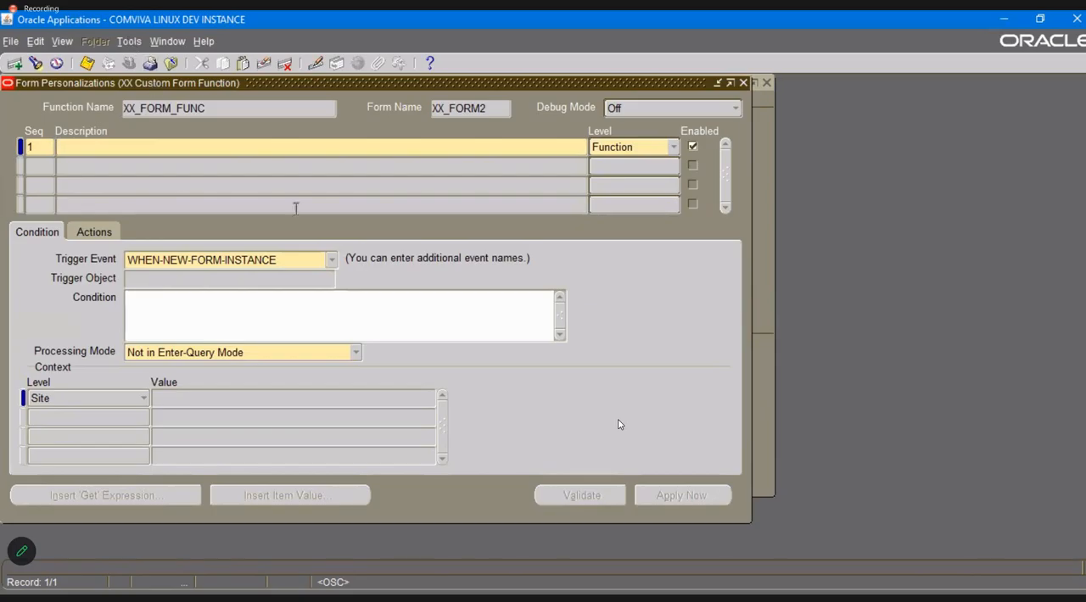
type("Create Ma")
type("nu")
key("BackSpace")
key("BackSpace")
key("BackSpace")
type("enu")
key("Tab")
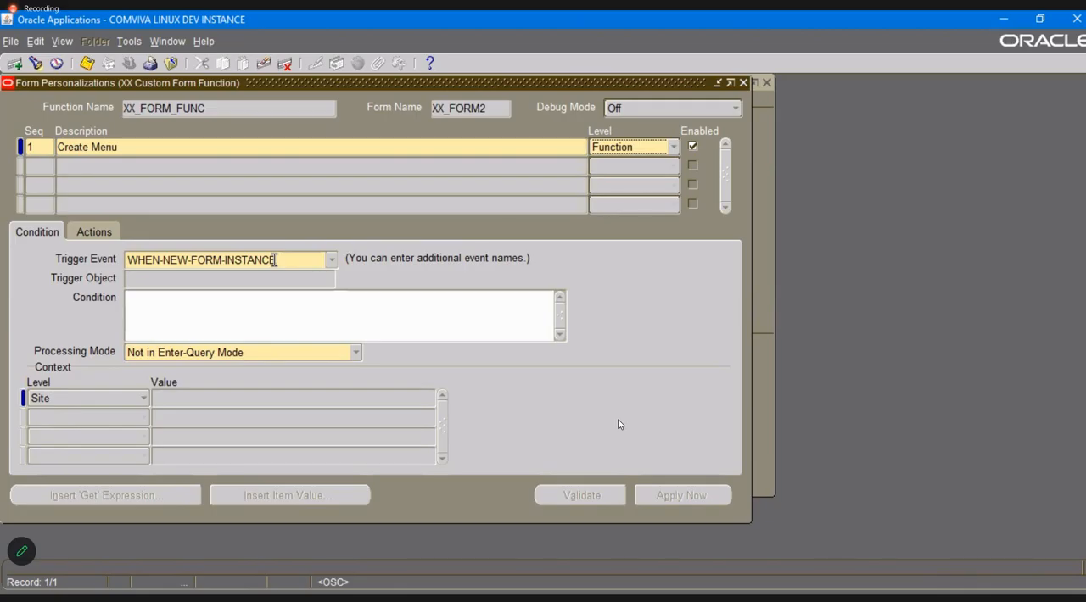
left_click(326, 260)
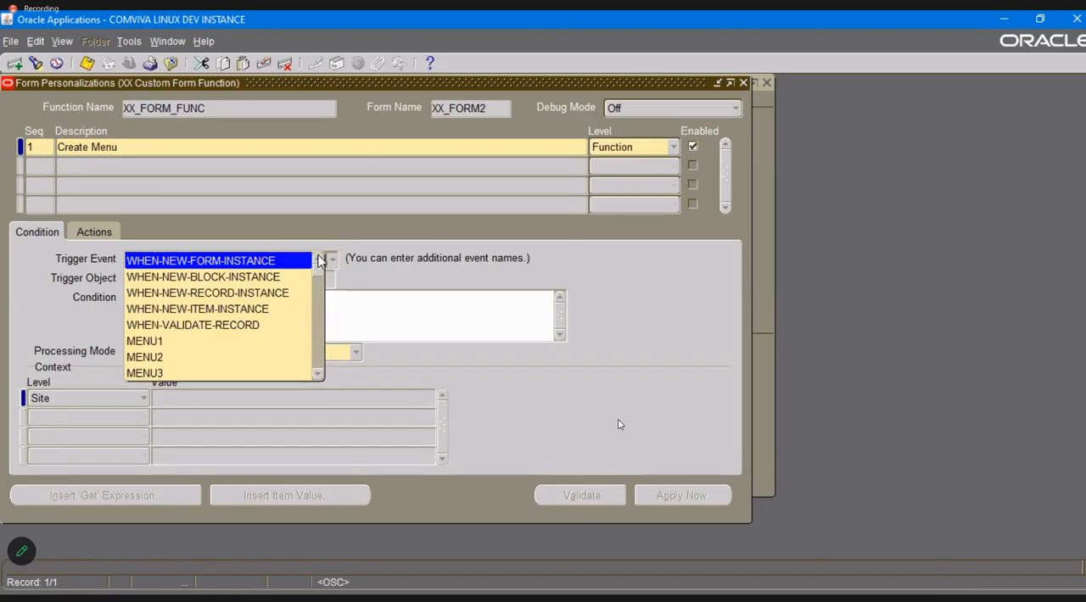
left_click(368, 269)
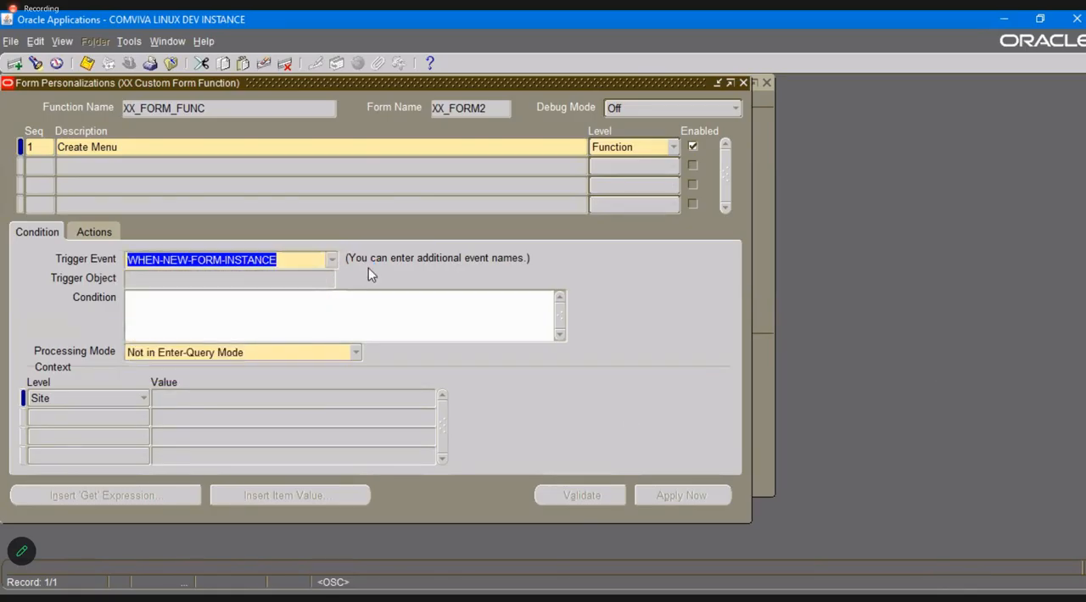
Add an action with sequence 1 and type Menu to the Create Menu rule.
left_click(93, 232)
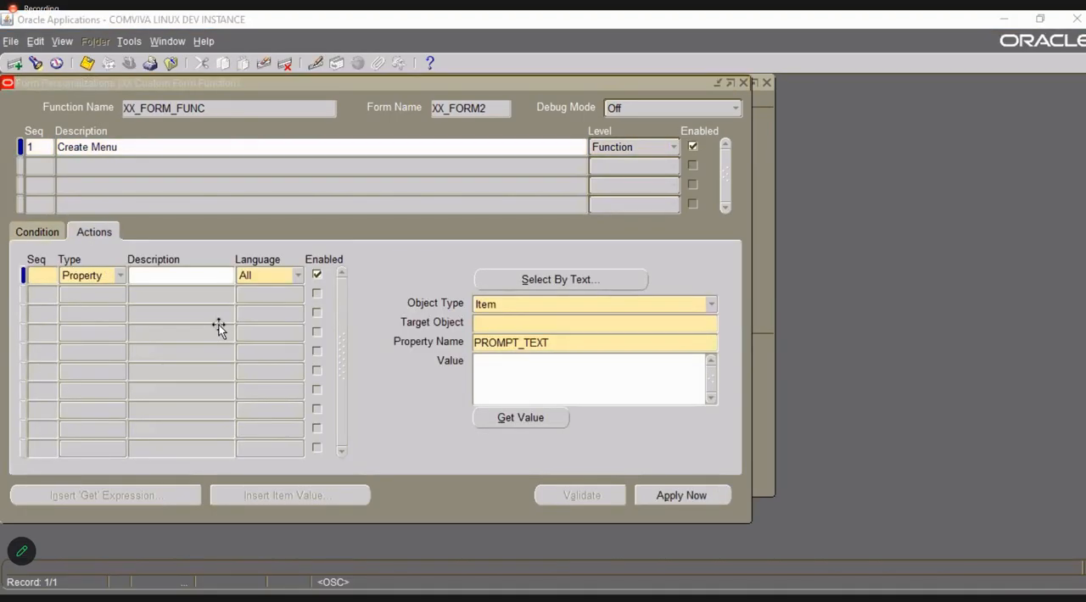
left_click(44, 276)
type("1")
key("Tab")
key("Down")
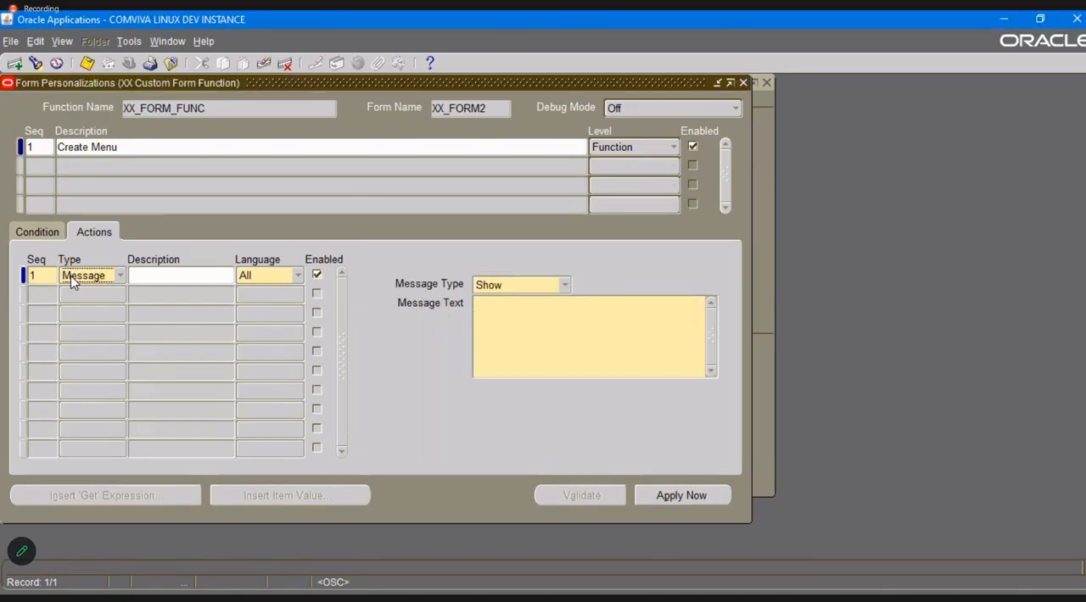
left_click(70, 275)
left_click(84, 307)
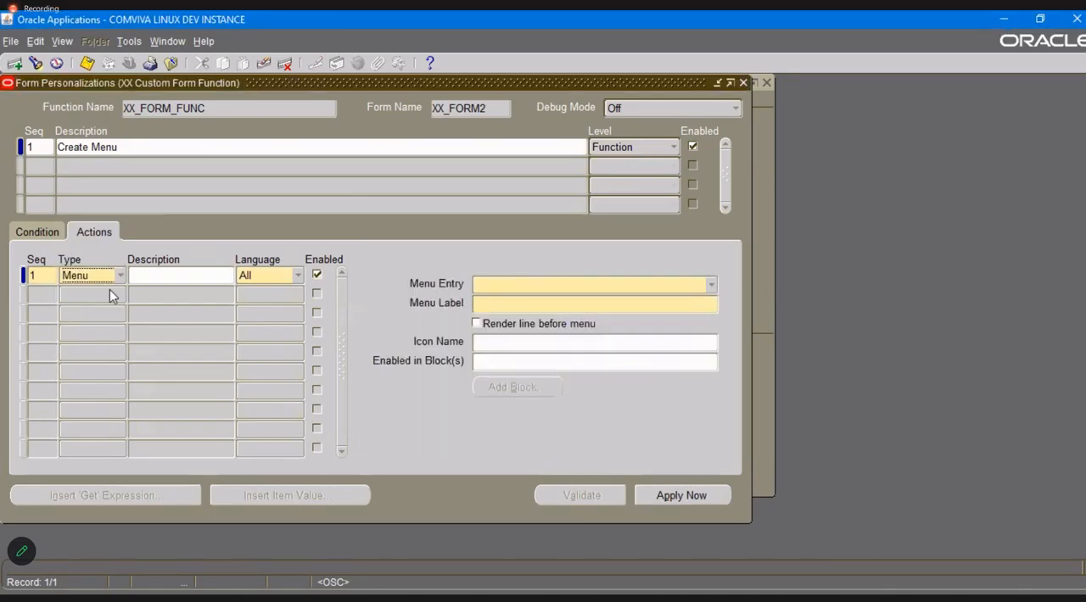
Assign menu entry SPECIAL1 with the label "Zoom to Master Detail Form" to the action and save it.
left_click(568, 286)
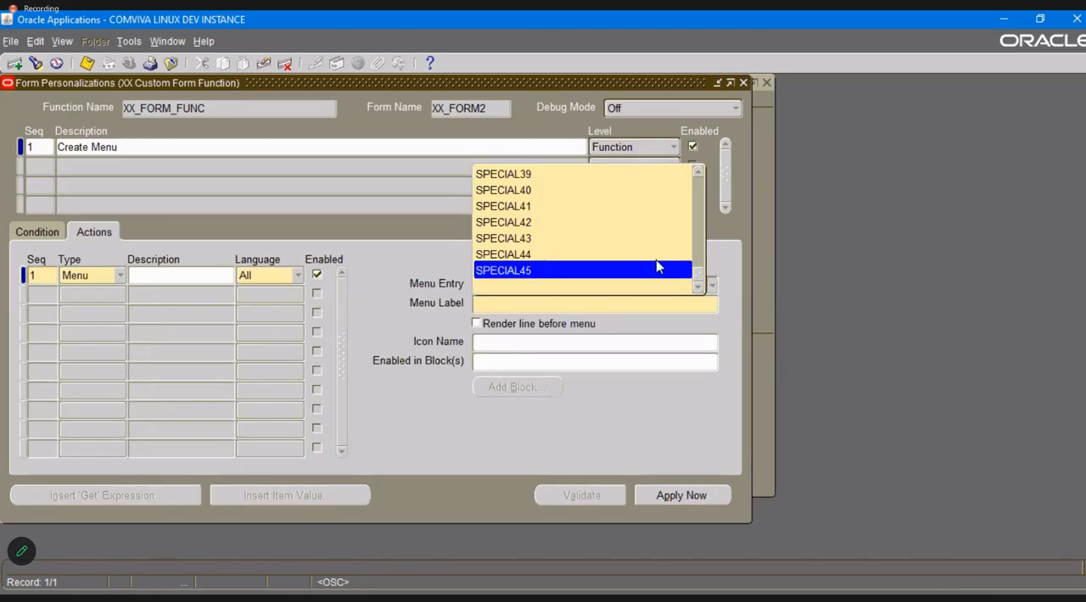
left_click_drag(698, 276, 688, 209)
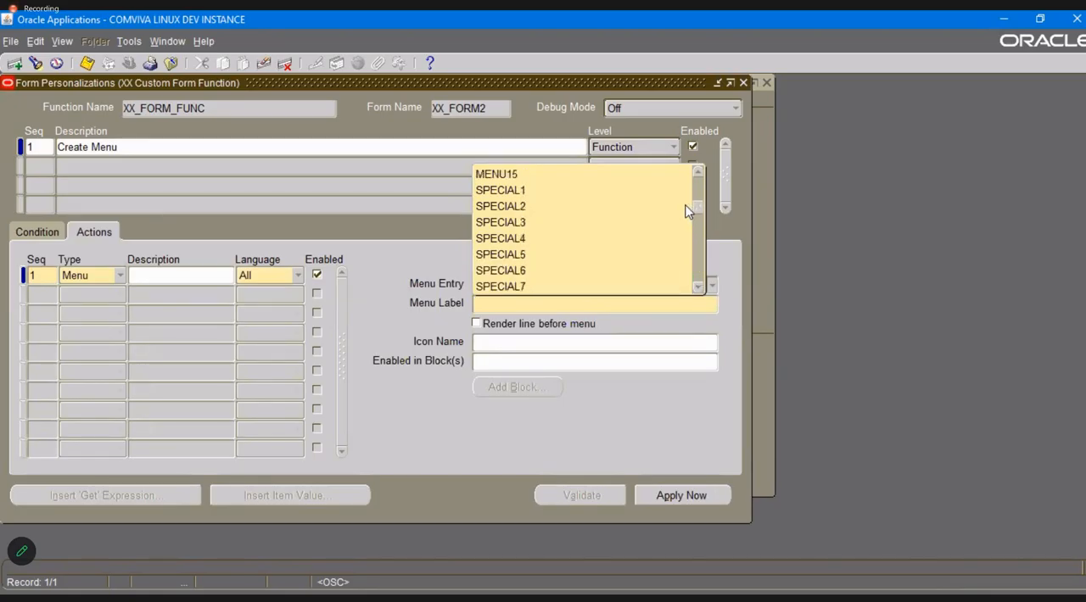
left_click(613, 185)
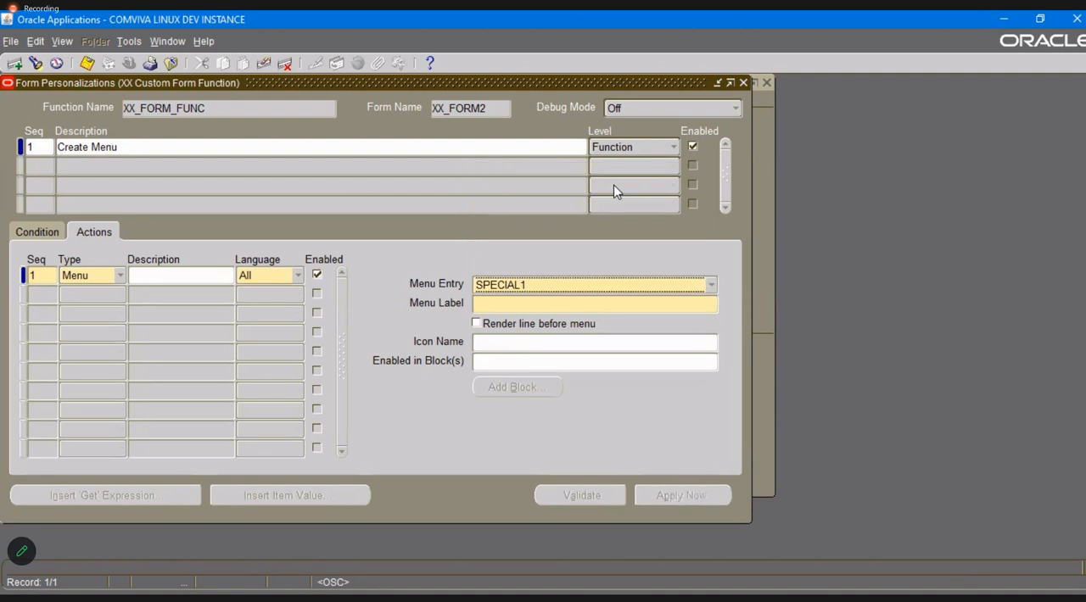
left_click(573, 304)
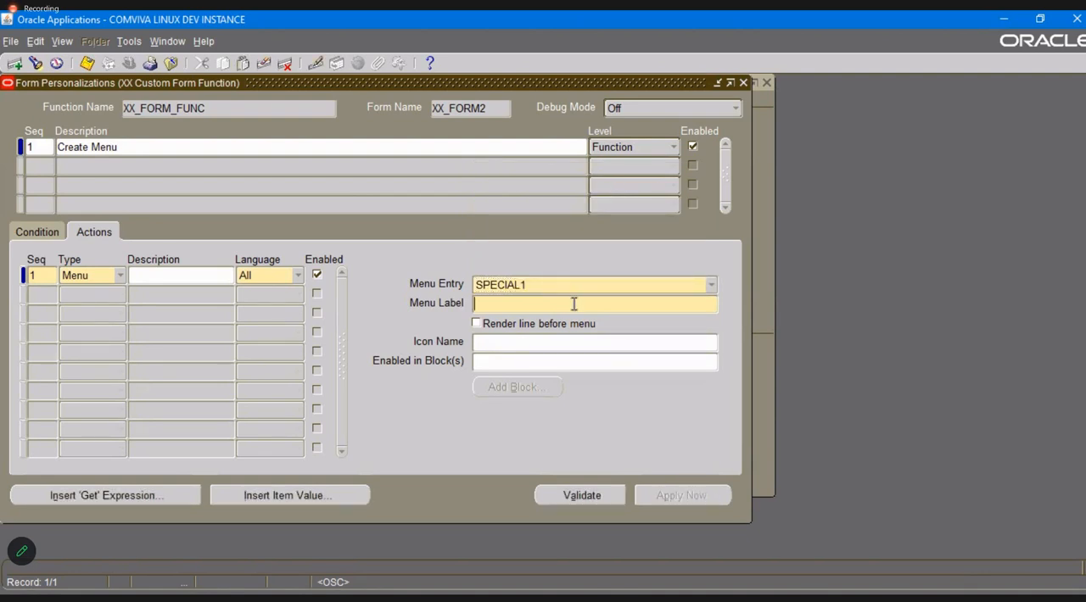
type("Zoom to Master Detail Form")
key("Tab")
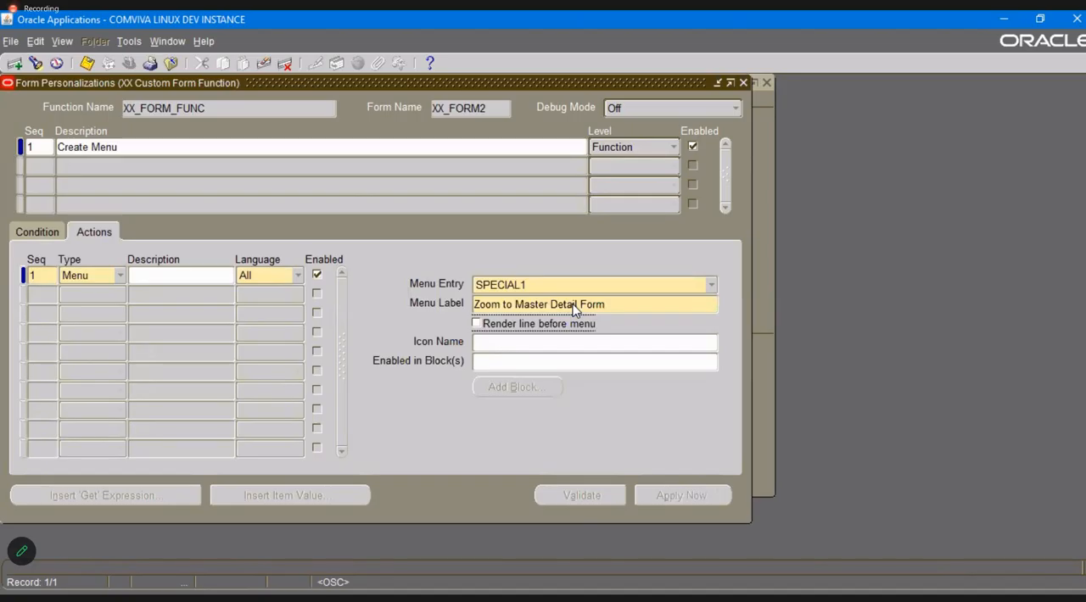
key("ctrl+s")
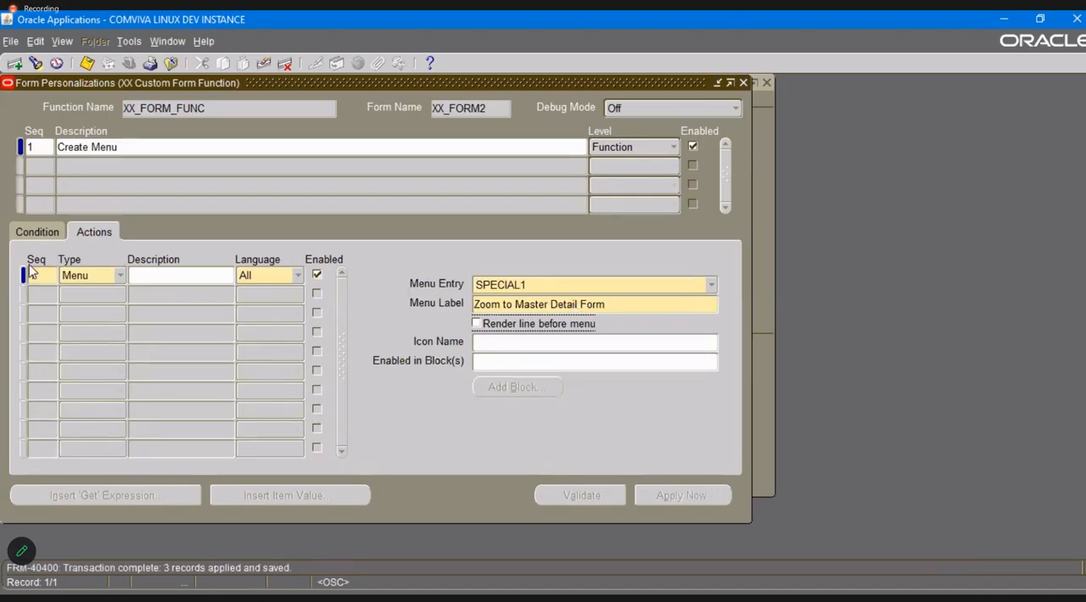
Add a second personalization rule with sequence 1.1 and the description Check Nulls.
left_click(42, 164)
type("2")
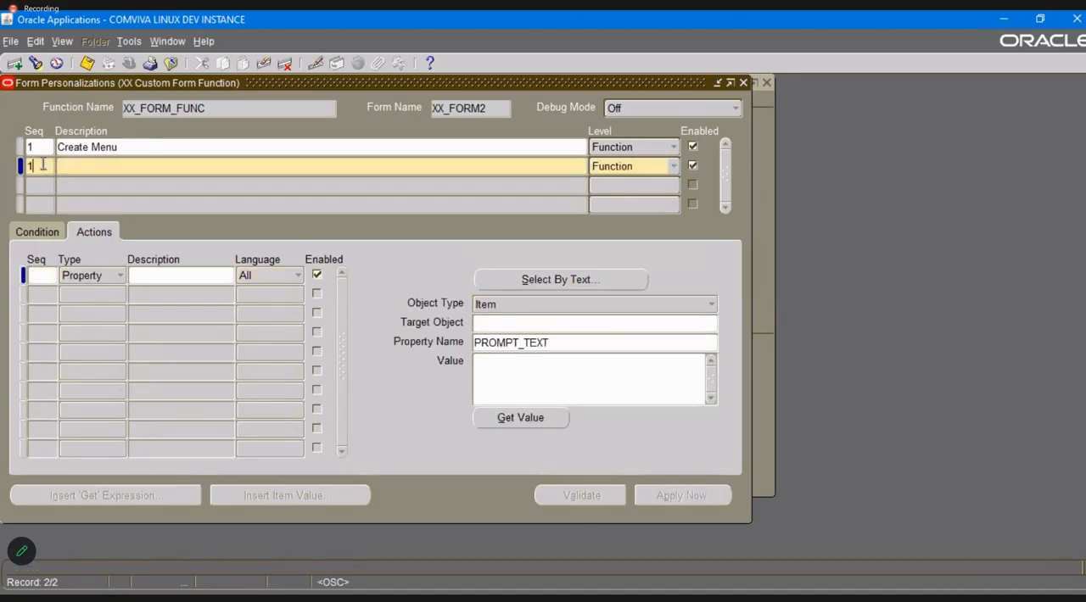
key("BackSpace")
type("1.1")
key("alt+Tab")
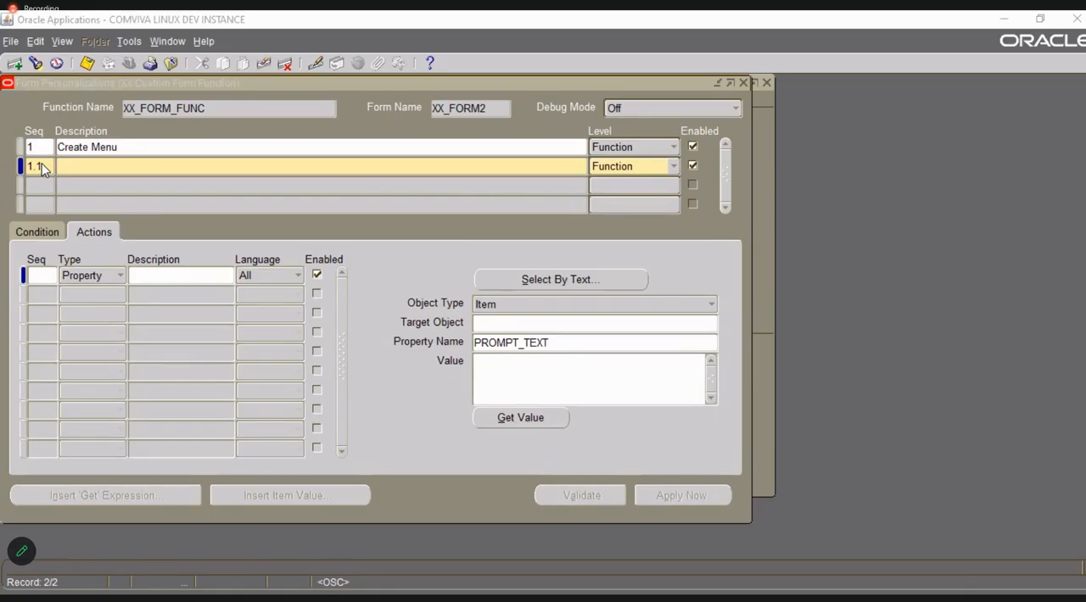
key("alt+Tab")
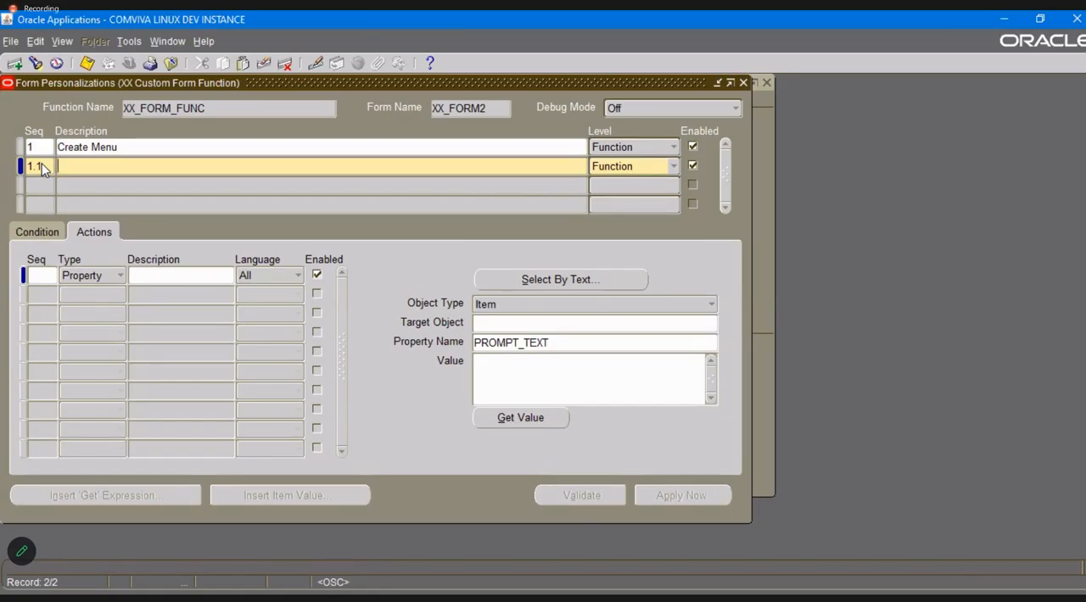
type("Check Nulls")
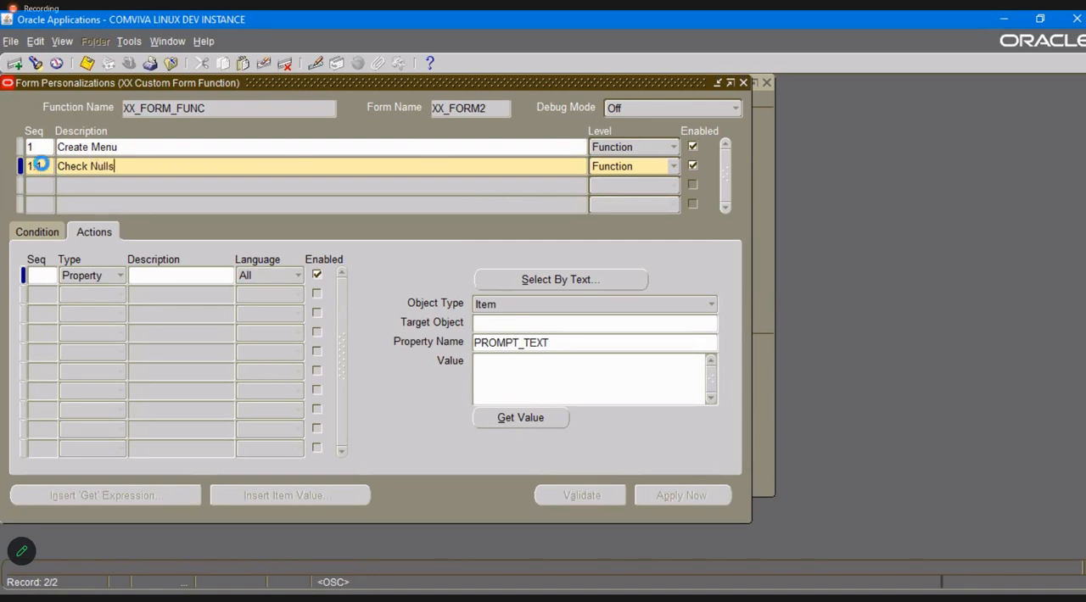
key("Tab")
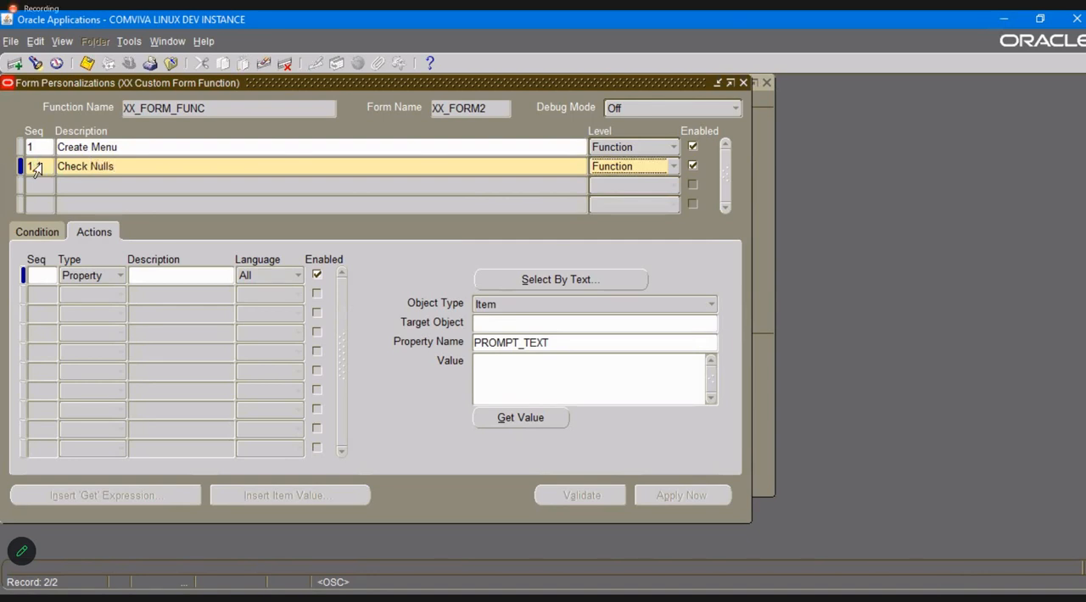
Set the Check Nulls rule's trigger event to SPECIAL1 in its condition settings.
left_click(49, 232)
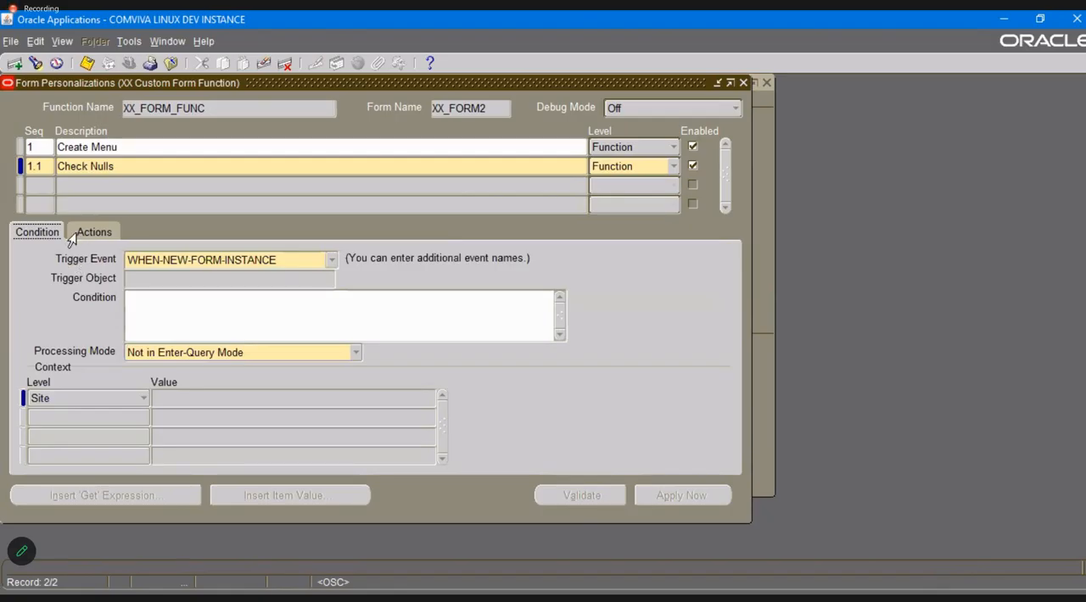
left_click(331, 261)
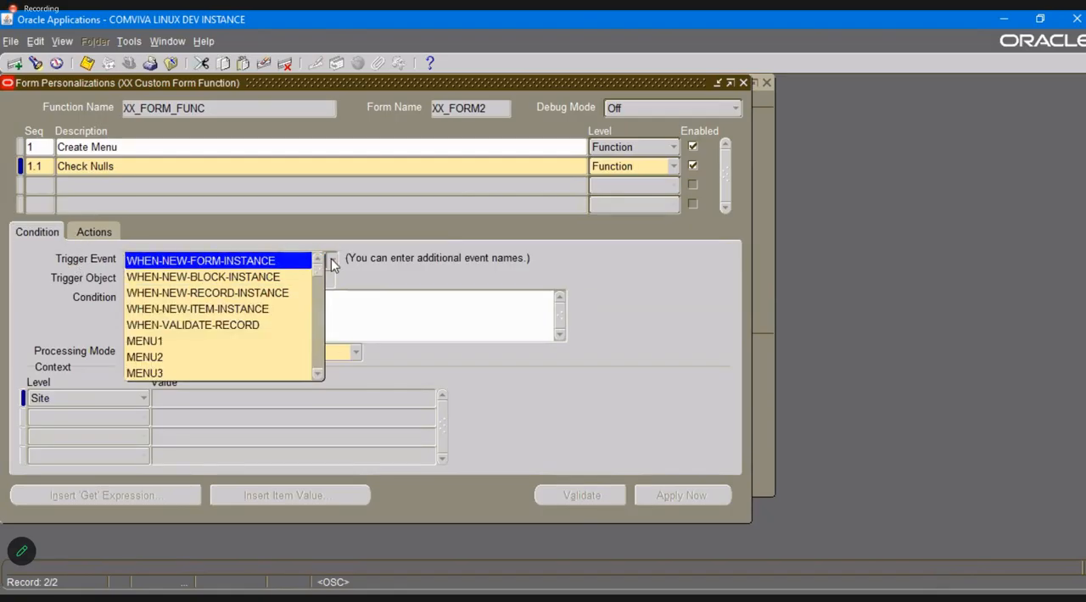
left_click_drag(320, 268, 317, 300)
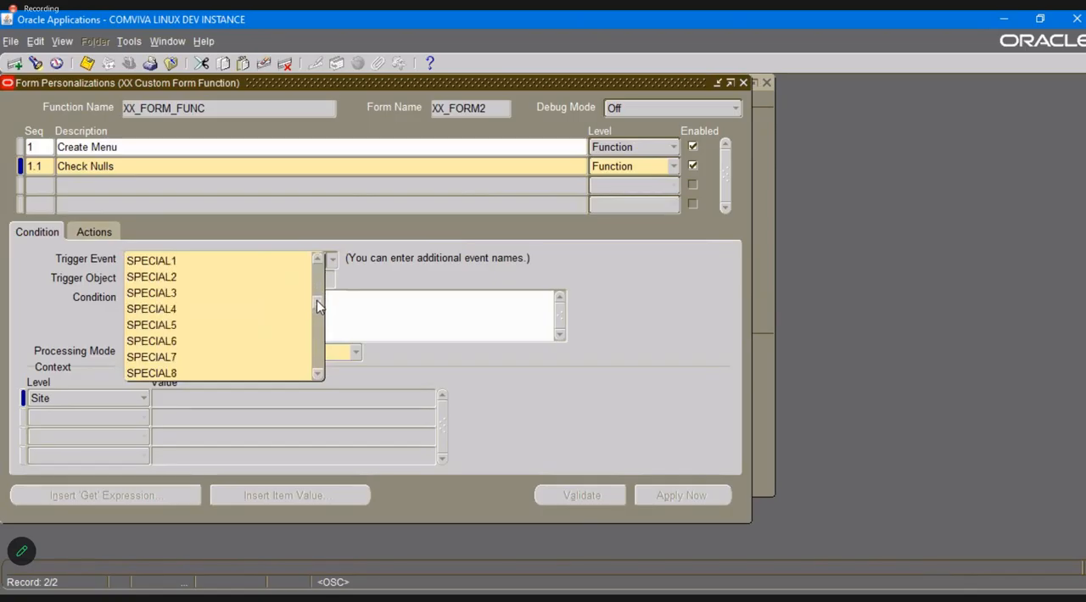
left_click(213, 310)
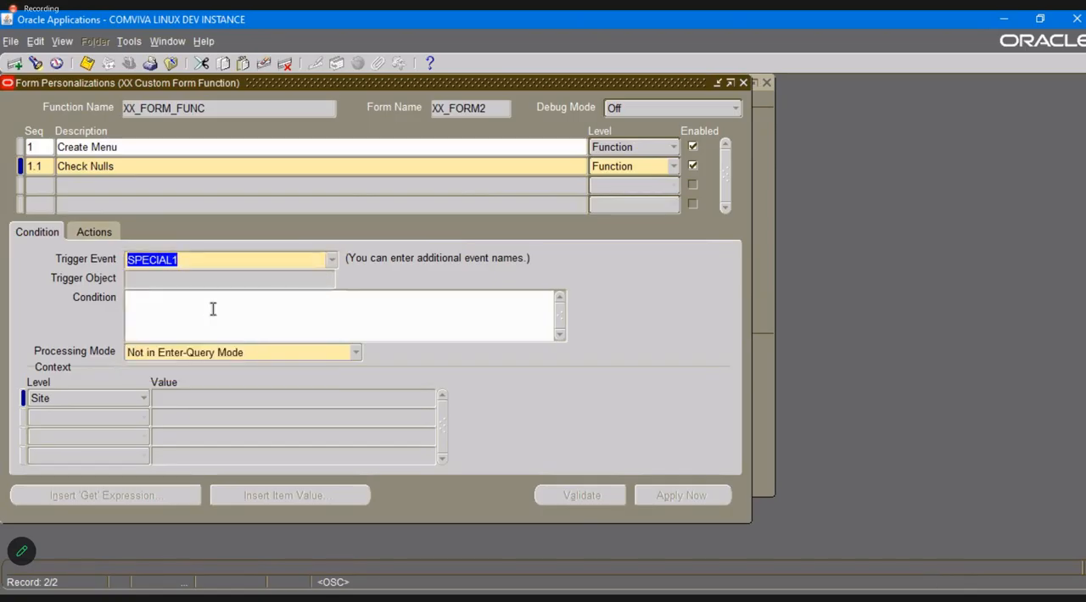
left_click(174, 315)
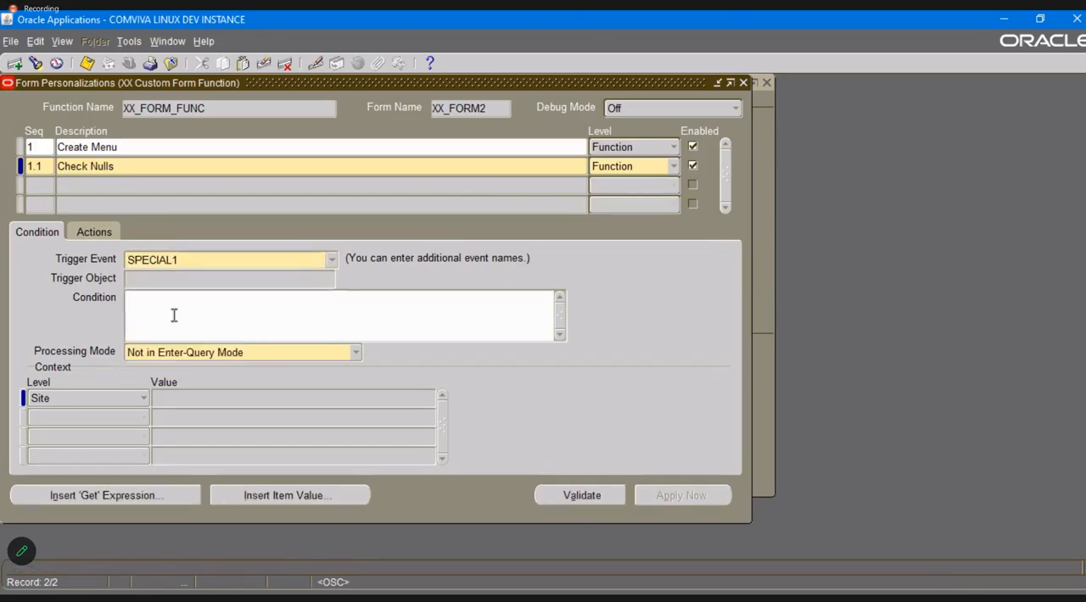
Save the personalization rules and close Form Personalizations to return to the employee form.
left_click_drag(198, 83, 277, 208)
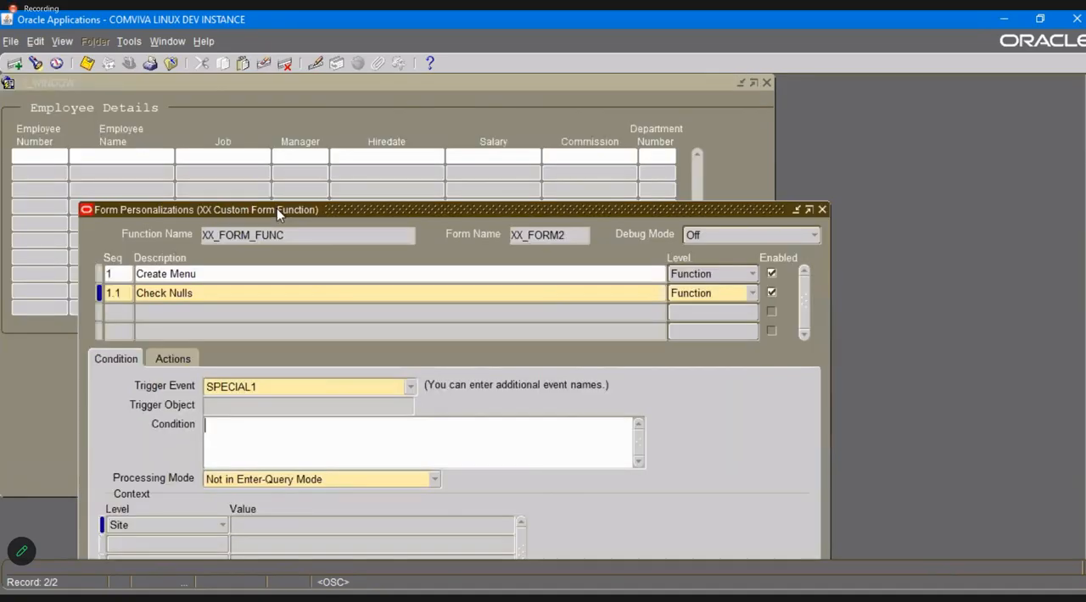
key("ctrl+s")
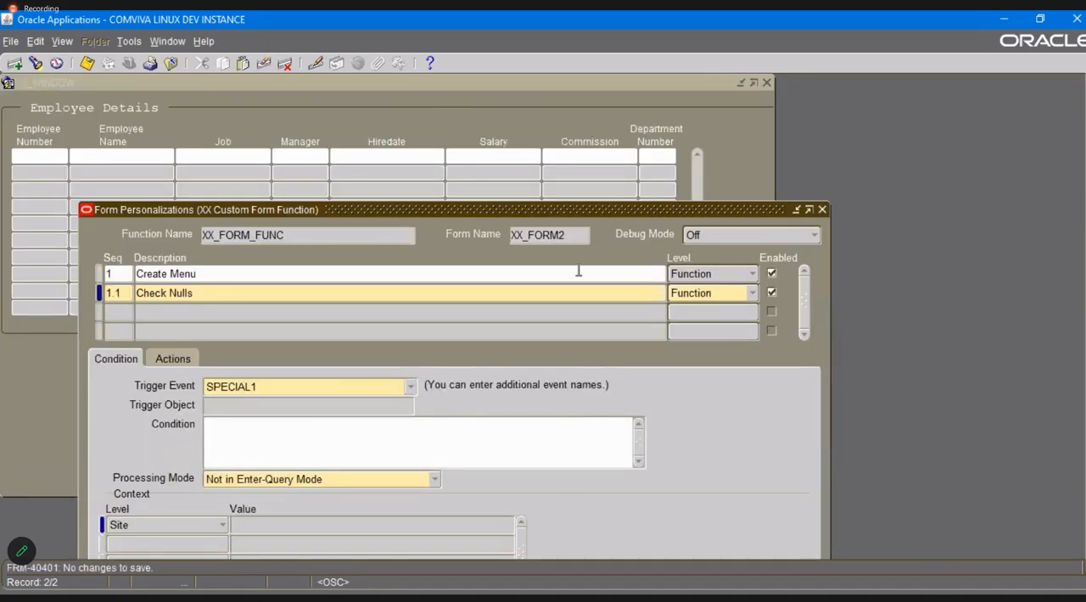
left_click(821, 211)
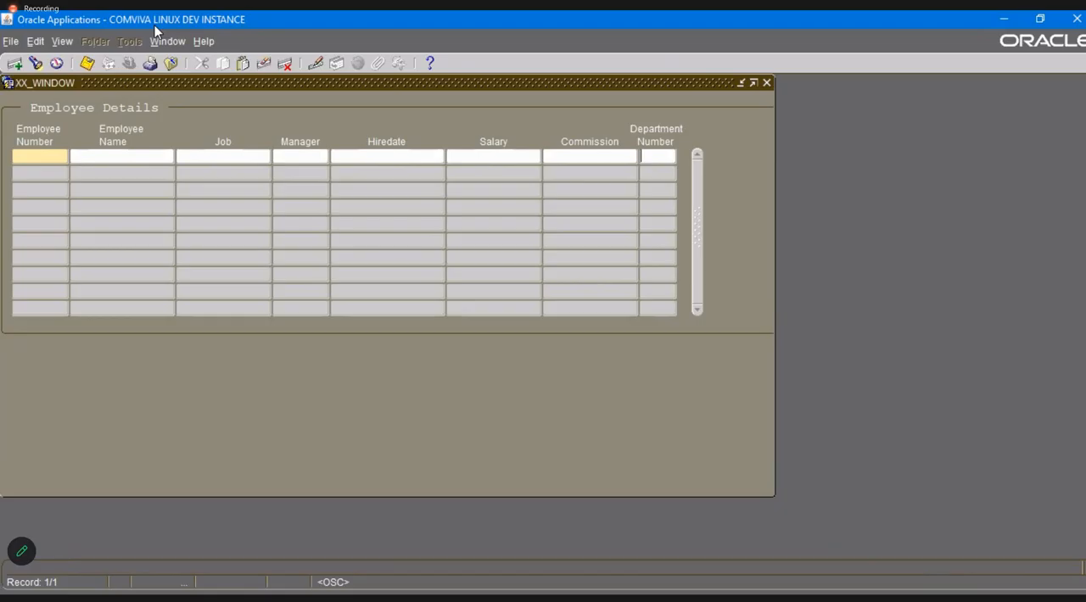
Examine the block and field names behind the Department Number field in the first employee record.
left_click(204, 42)
left_click(651, 155)
key("alt+h")
key("d")
key("e")
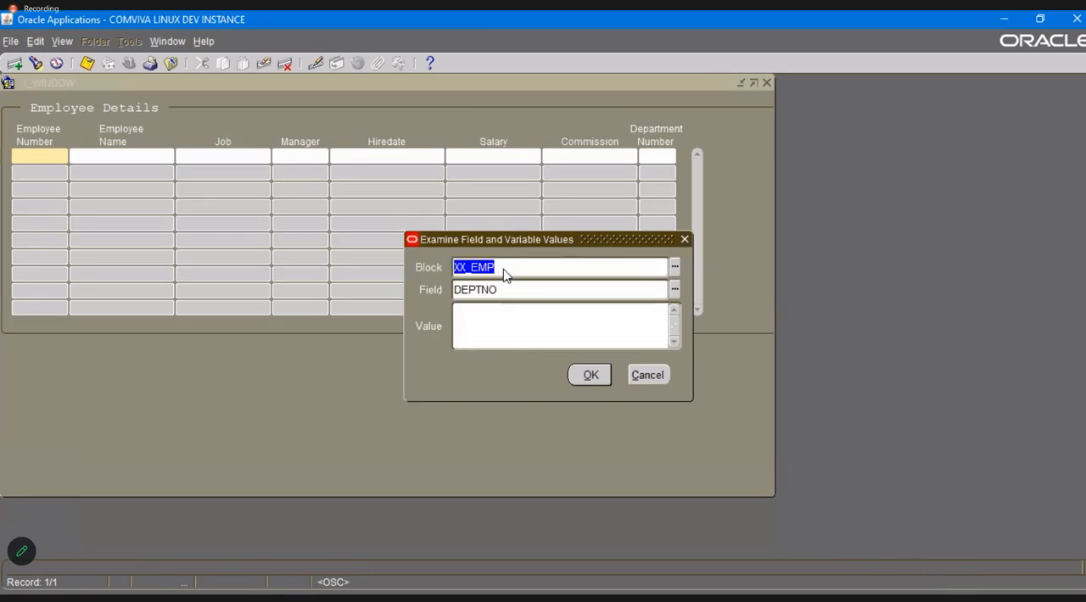
left_click(643, 373)
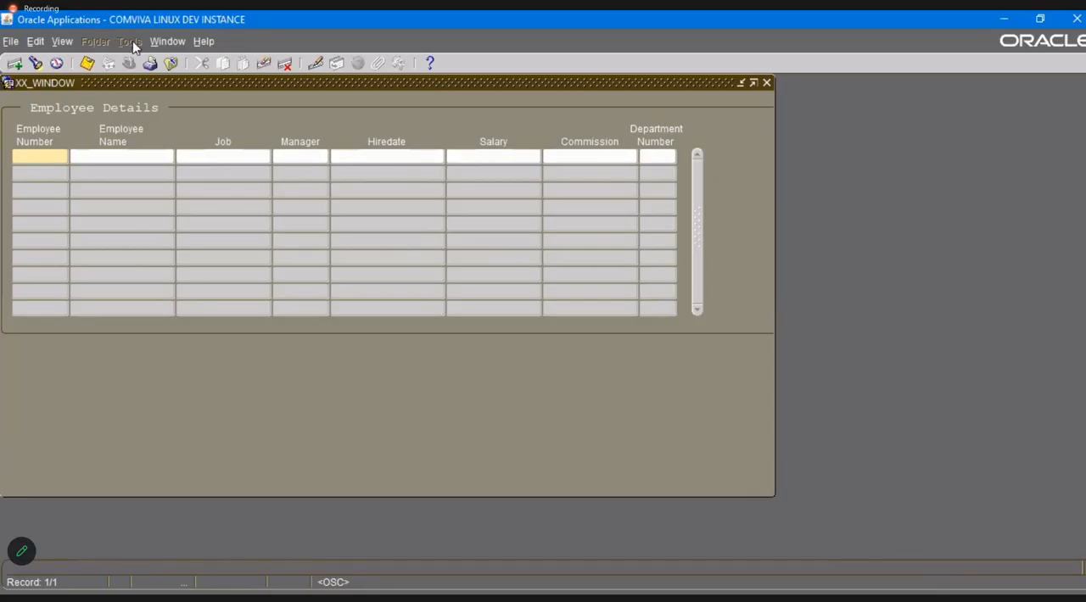
Reopen the Form Personalizations window for the XX Custom Form from the employee form.
key("alt+h")
key("d")
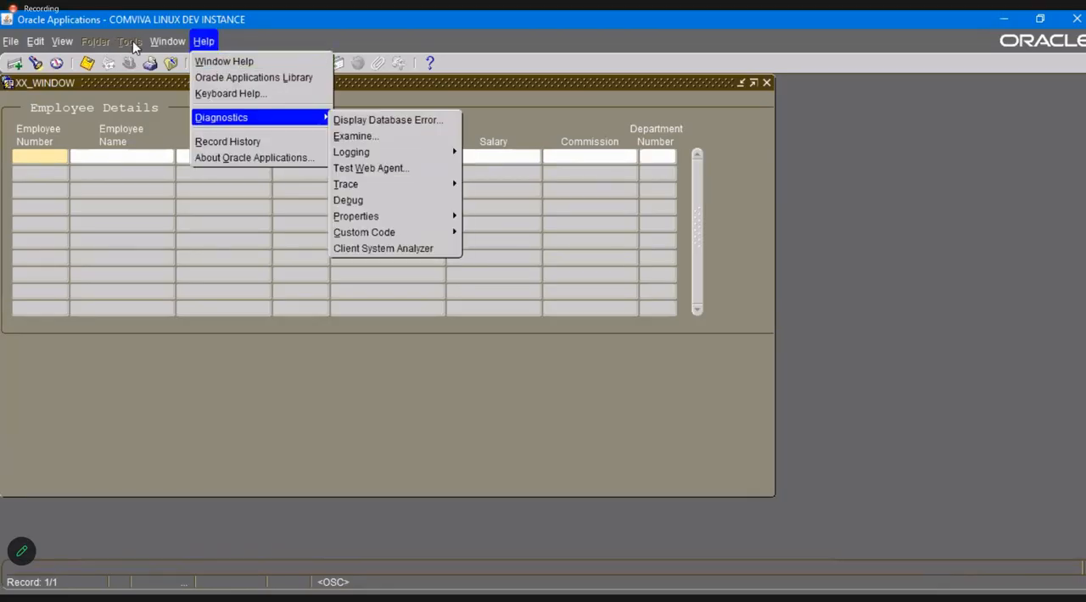
mouse_move(390, 232)
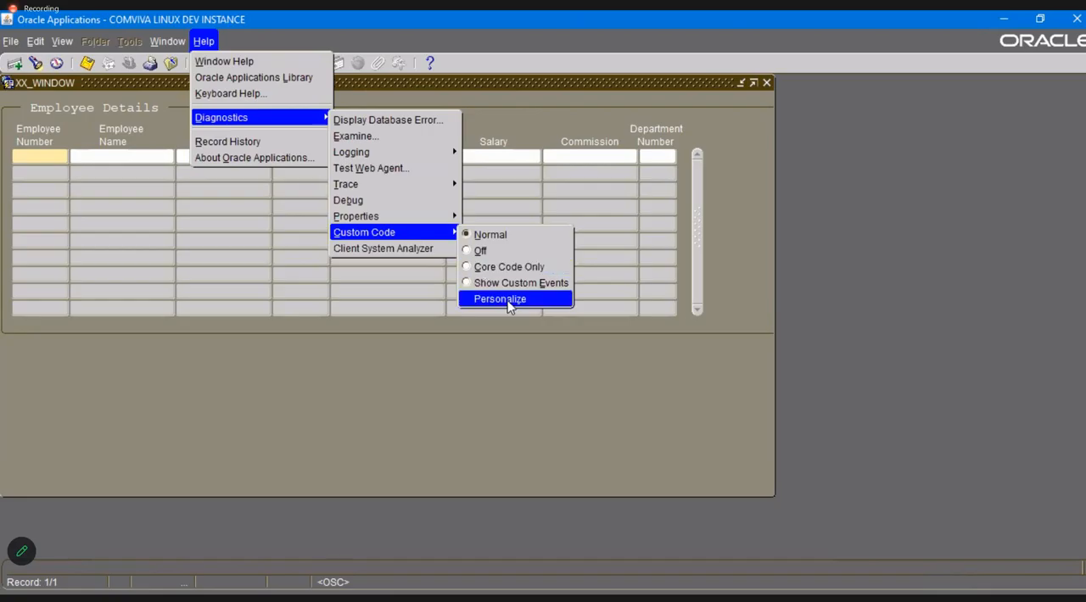
left_click(506, 300)
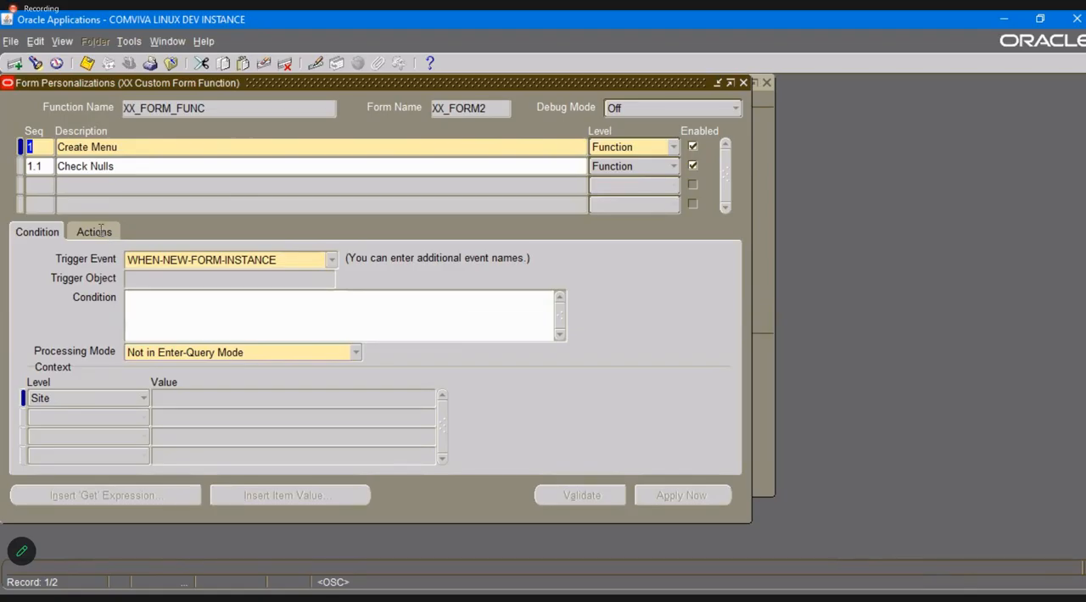
Set the condition of the Check Nulls rule to :XX_EMP.DEPTNO IS NULL and save it.
left_click(206, 311)
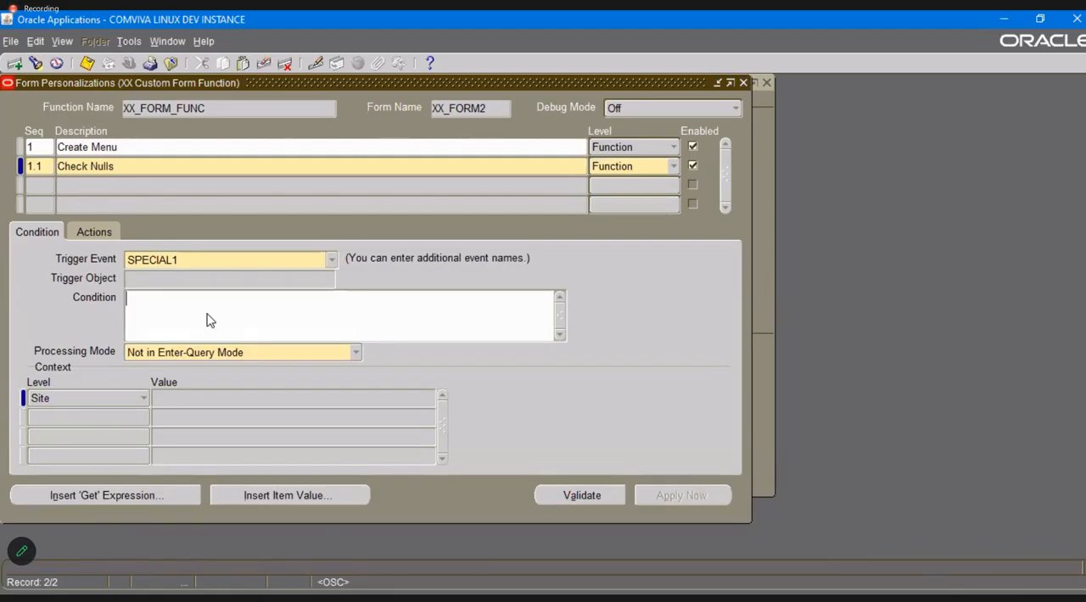
type(":XX_EMP.DEPTNO I")
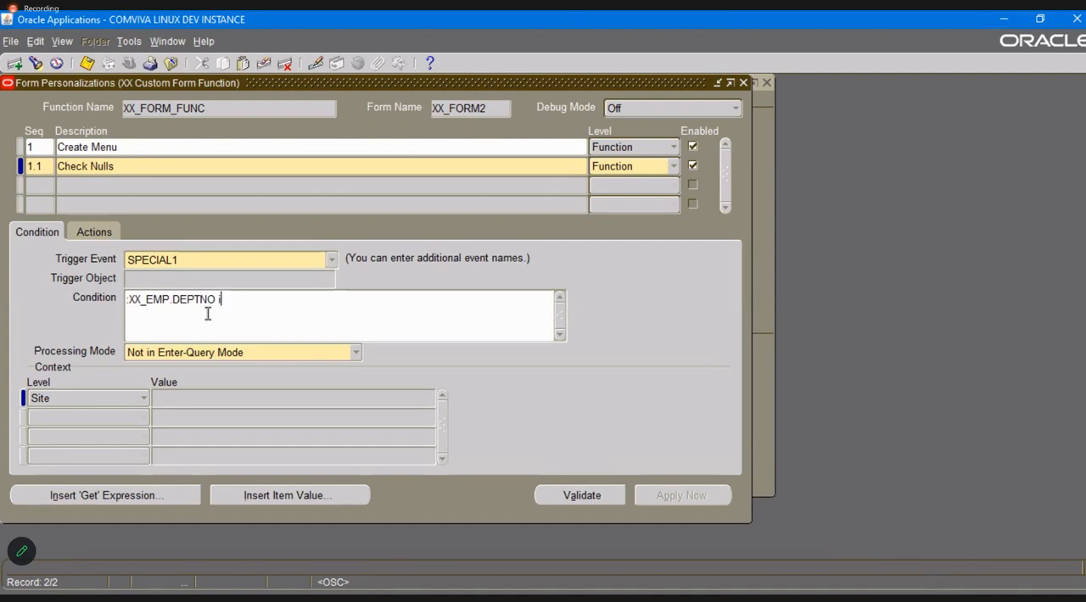
type("S NULL")
left_click(131, 301)
left_click(128, 302)
type(":")
key("ctrl+s")
Add action 1 of type Message to the Check Nulls rule, with message type Error.
left_click(94, 231)
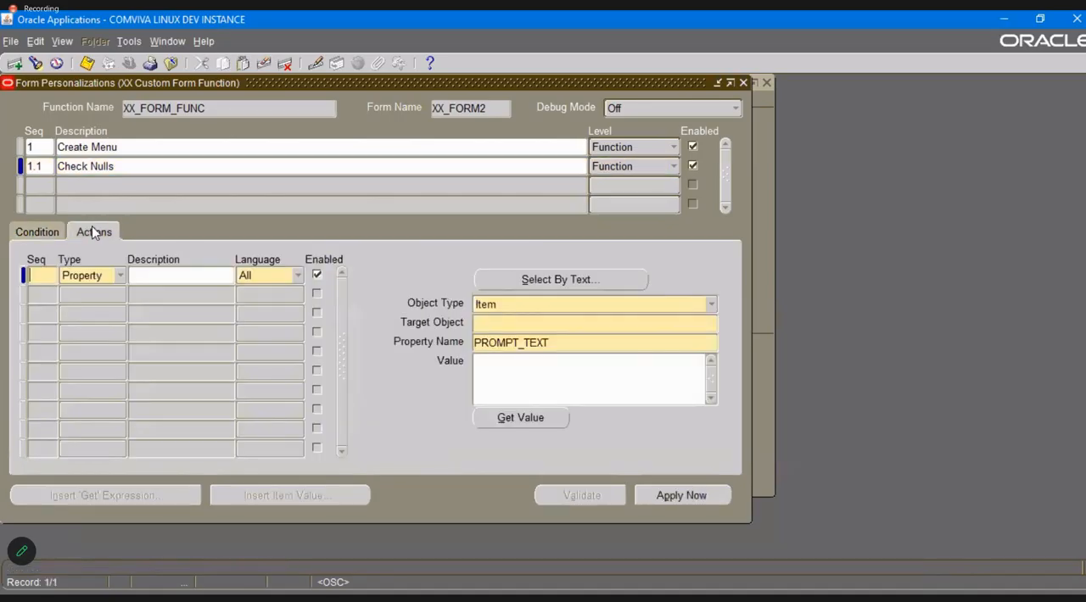
type("1")
key("Tab")
key("m")
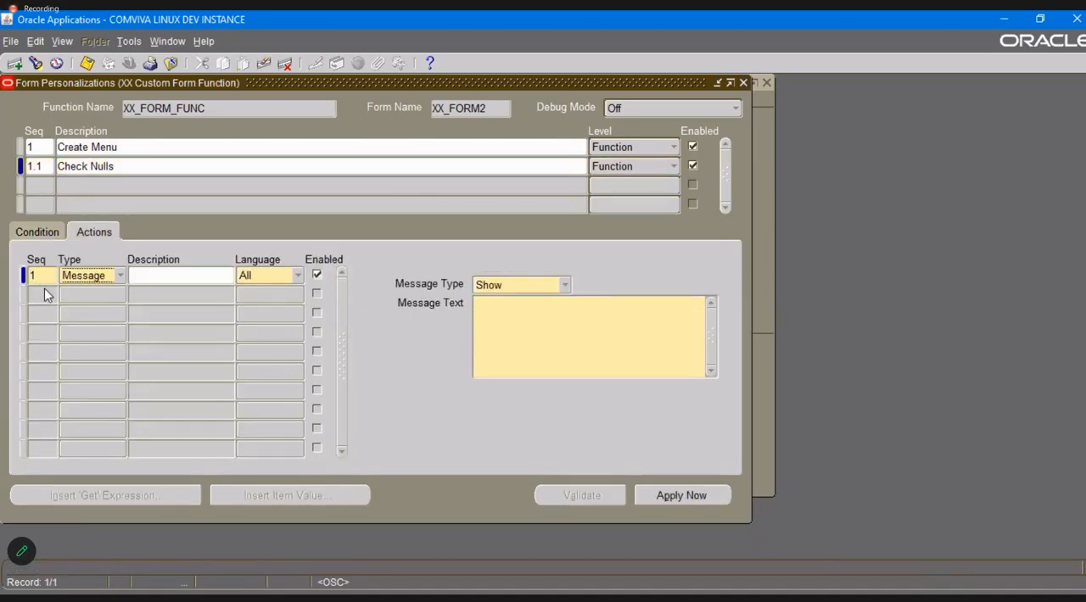
left_click(511, 285)
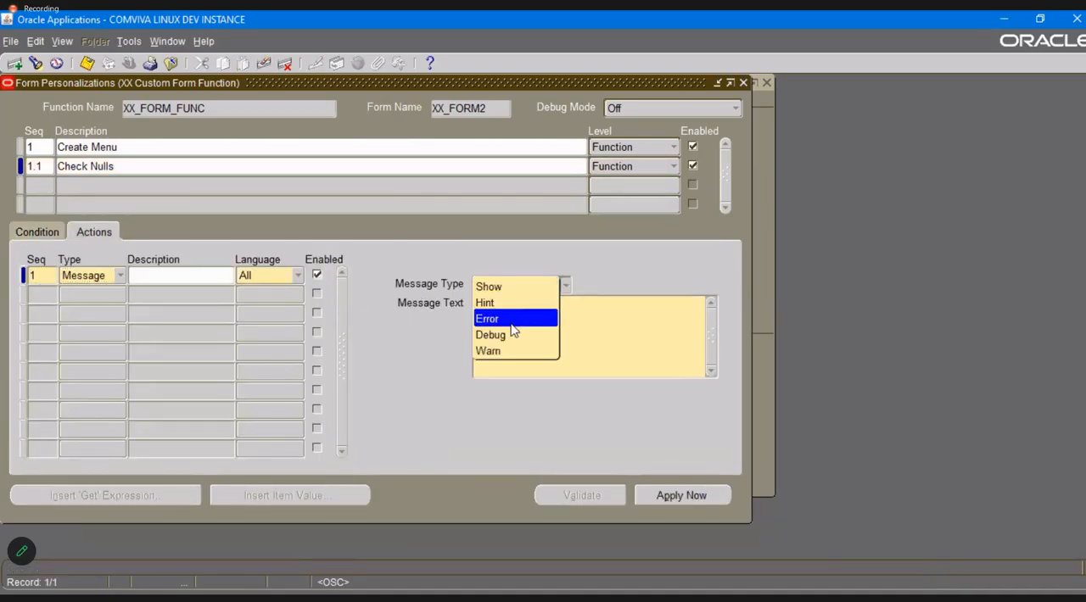
left_click(512, 322)
Set the error message text to "Department Number cannot be null" and save the action.
left_click(582, 355)
type("Dep")
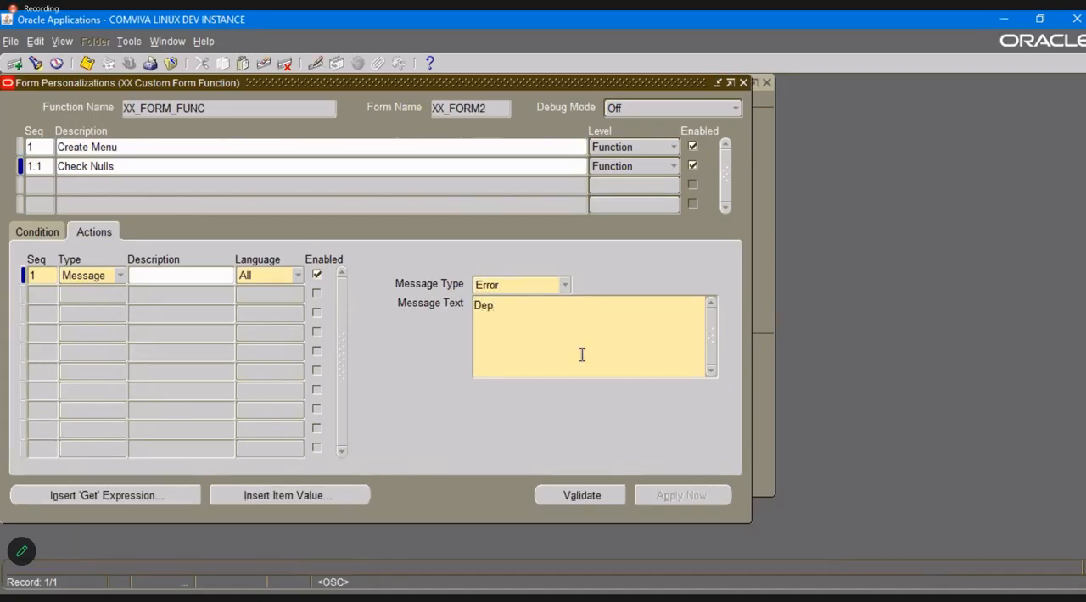
type("artment Number cannot ")
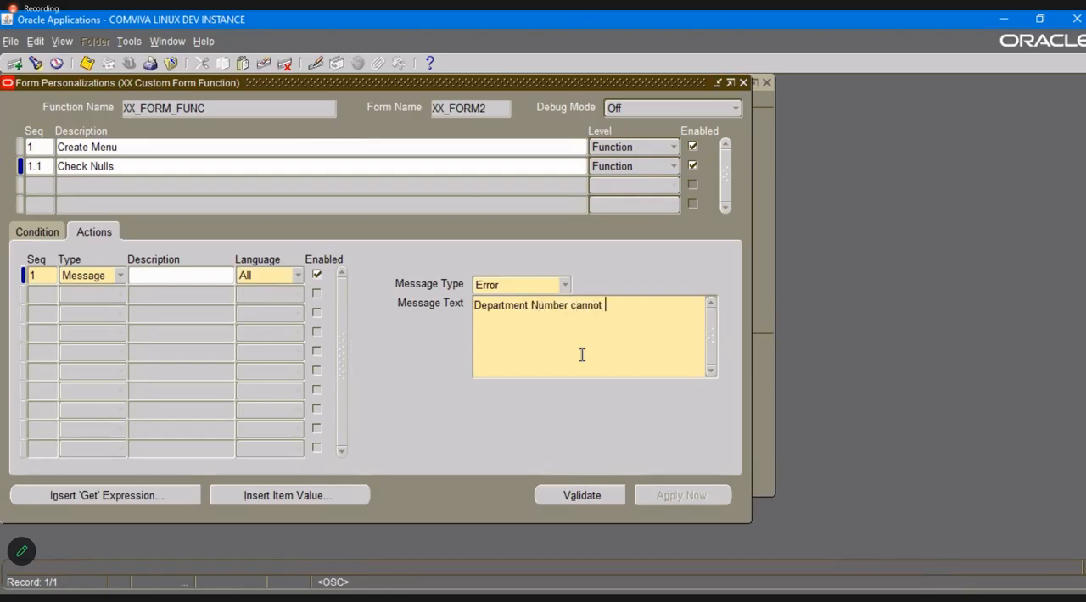
type("be null")
key("ctrl+s")
Add a third personalization rule with sequence 1.2 and the description "Open The Master Detail Form".
left_click(44, 185)
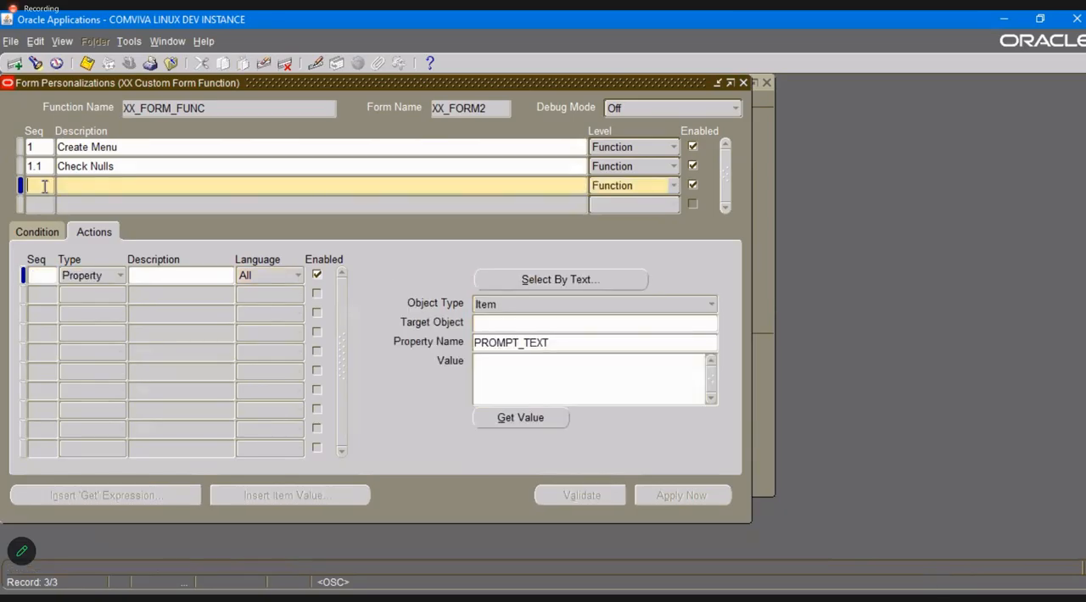
type("1.2")
key("Tab")
key("alt+Tab")
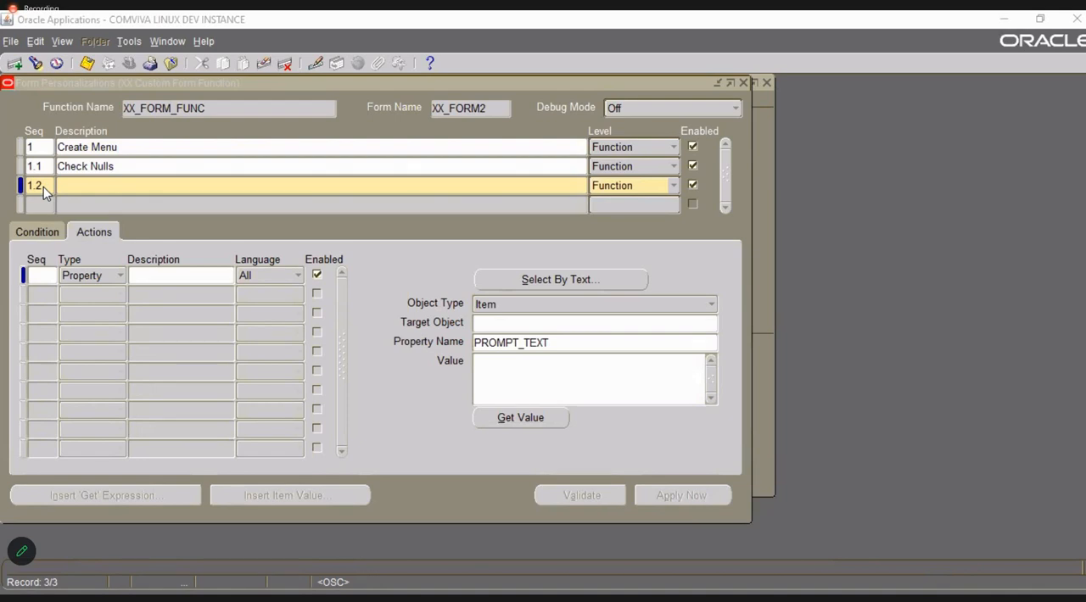
key("alt+Tab")
type("OPen ")
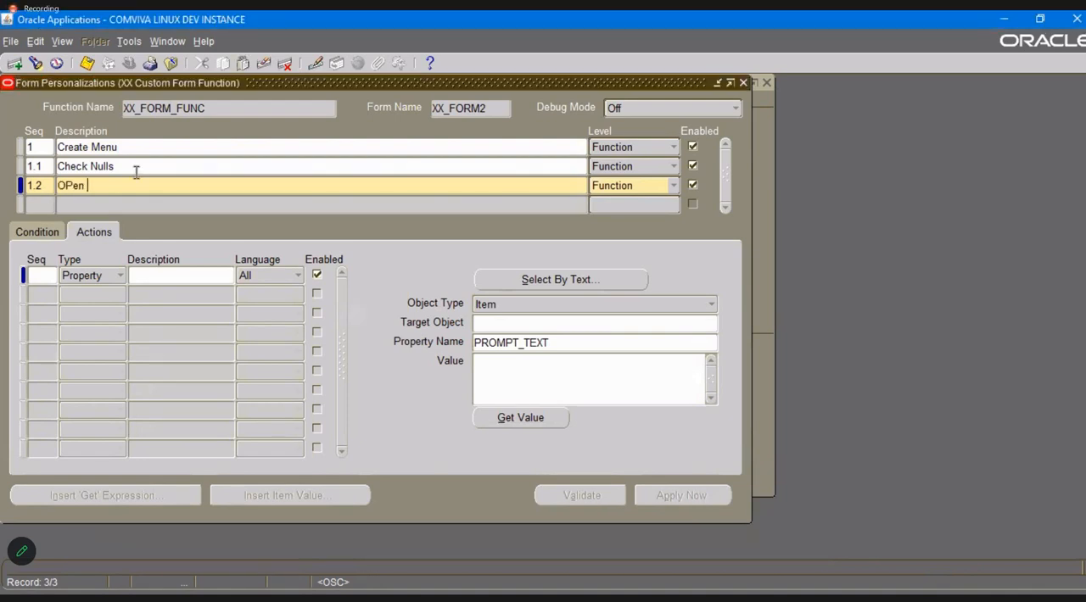
type("The Master Detail Form")
triple_click(76, 188)
left_click(76, 187)
key("BackSpace")
type("p")
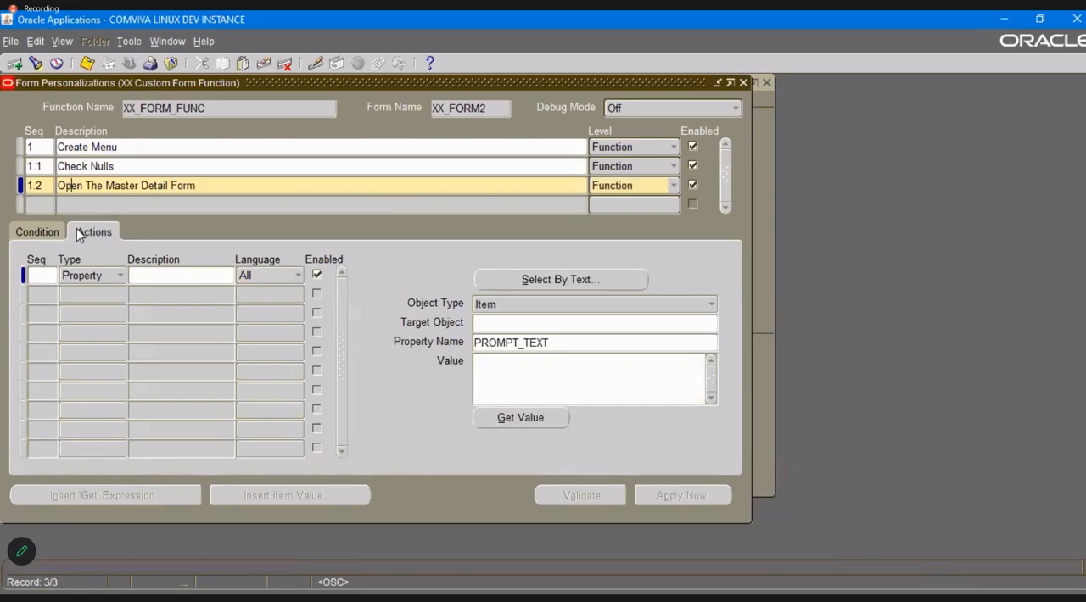
key("Tab")
left_click(50, 275)
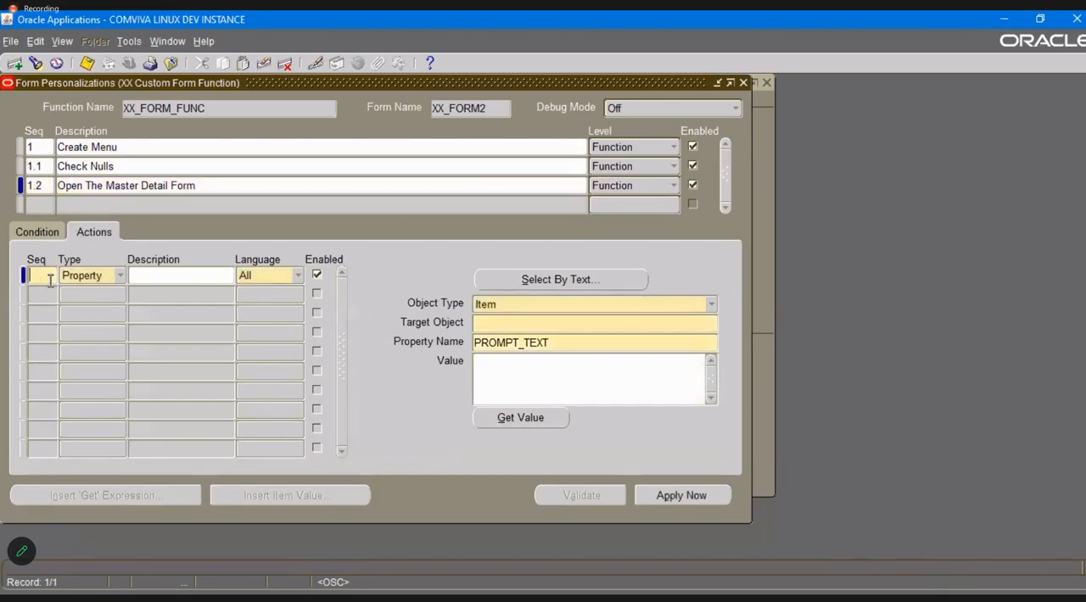
type("1")
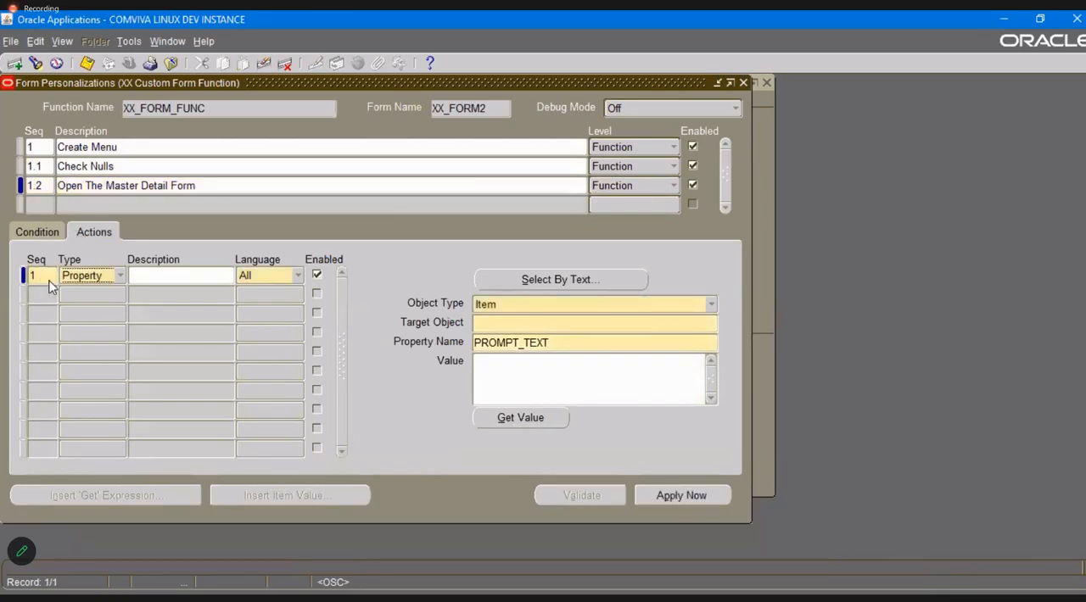
key("alt+Tab")
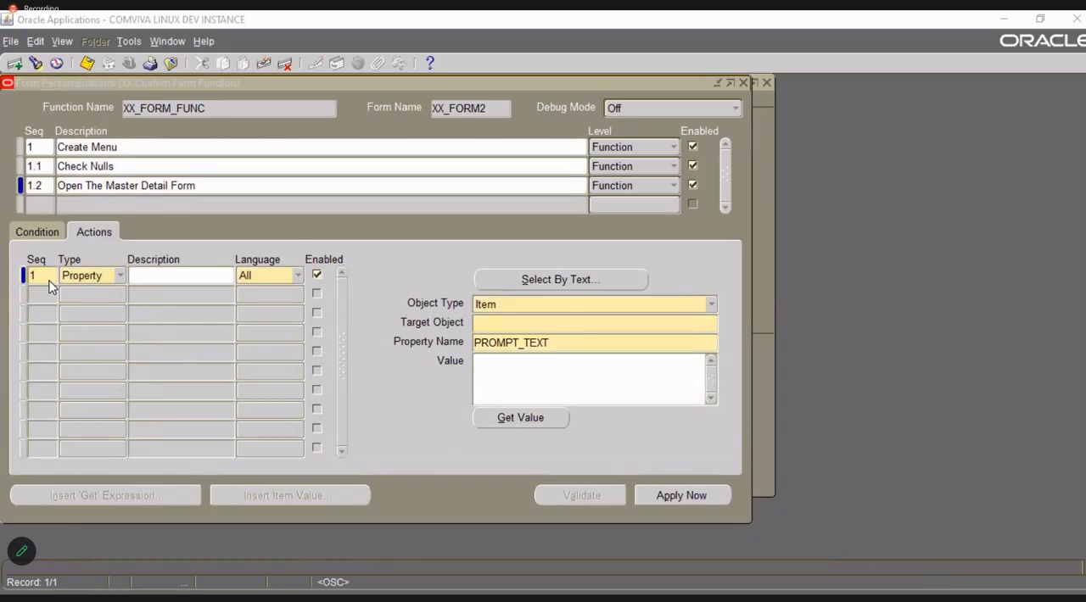
left_click(53, 237)
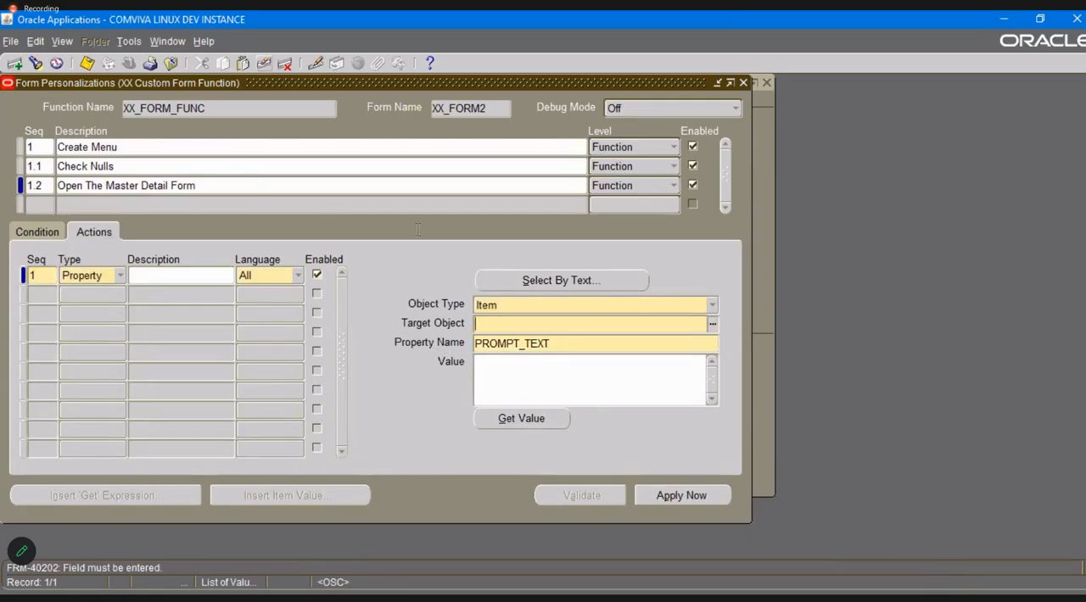
left_click(264, 64)
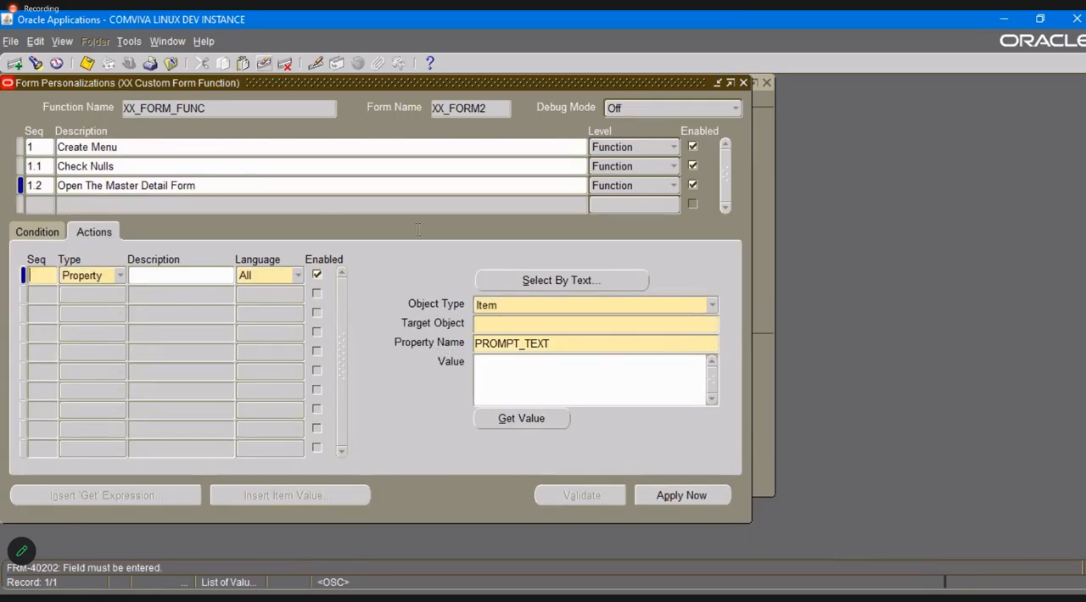
Set the trigger event of the Open The Master Detail Form rule to SPECIAL1 and save.
left_click(245, 186)
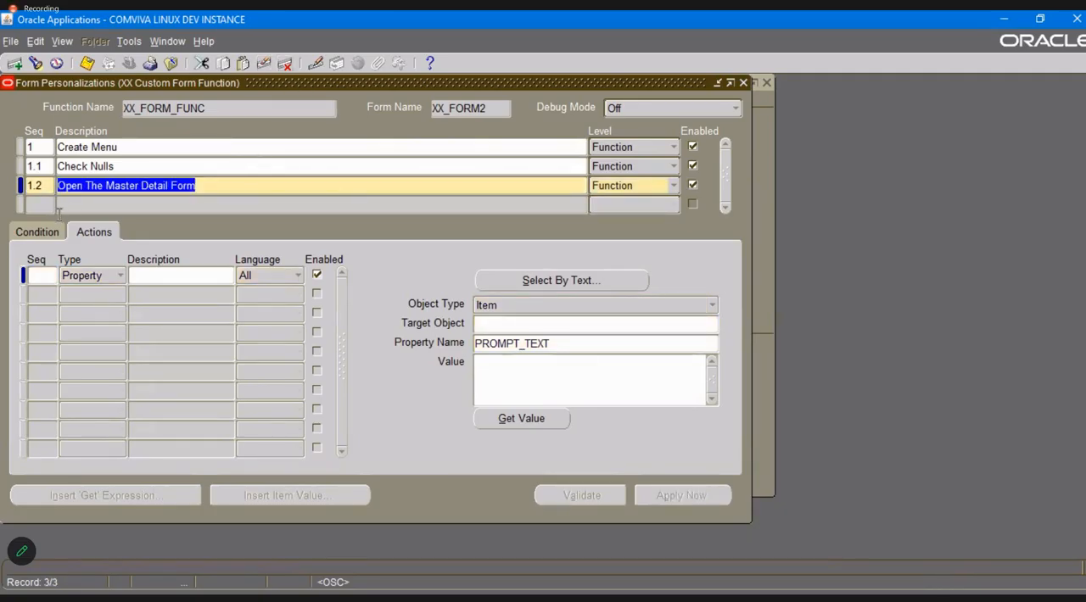
left_click(36, 232)
double_click(189, 260)
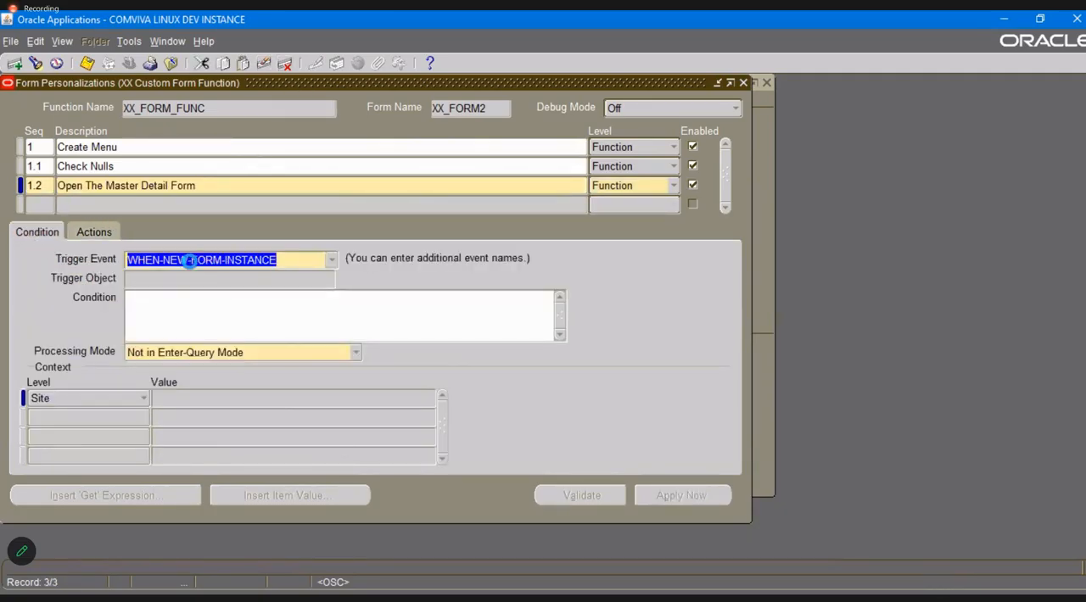
type("sp")
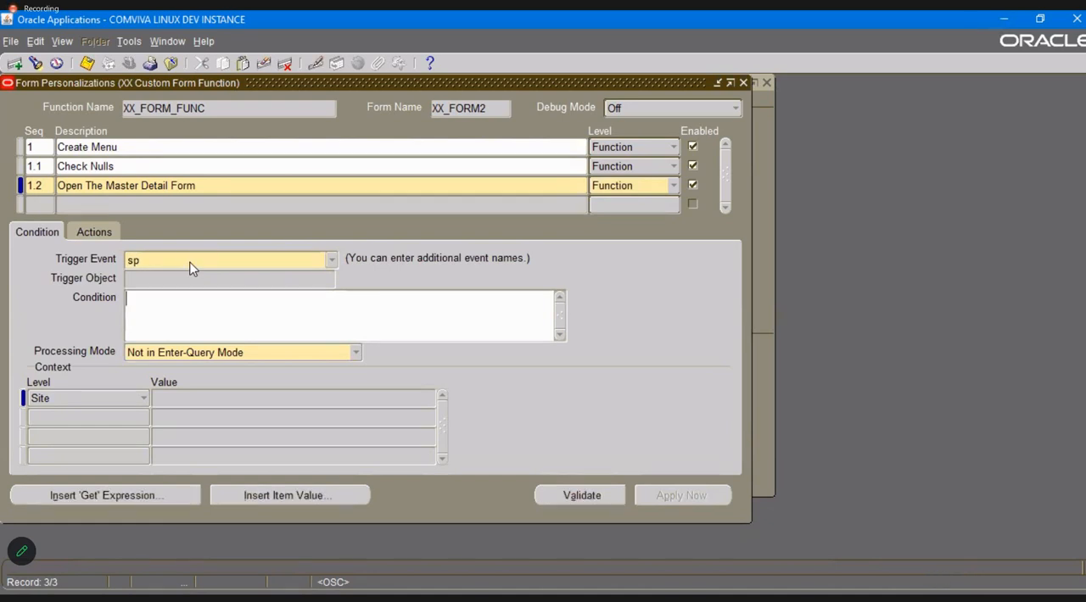
left_click(330, 263)
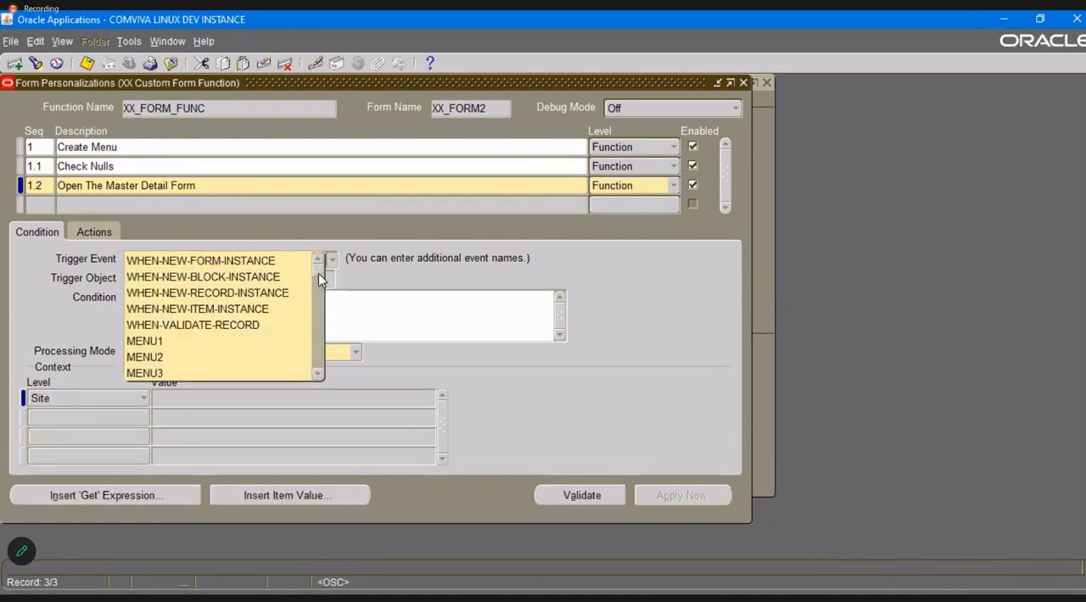
left_click_drag(318, 273, 318, 301)
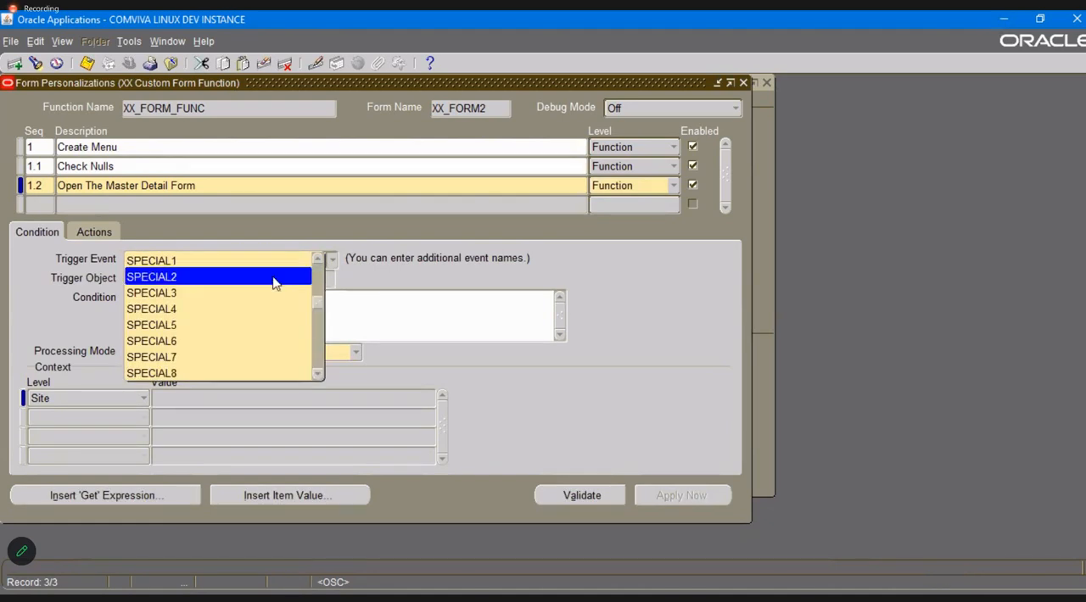
left_click(235, 259)
key("ctrl+s")
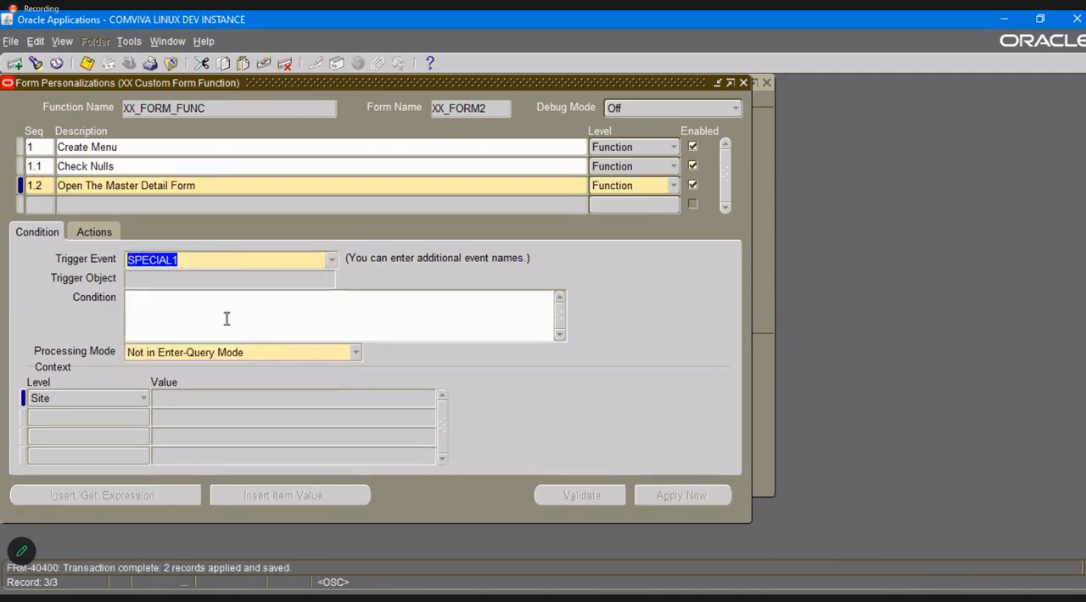
Add Property action 1 to the Open The Master Detail Form rule, with object type Global Variable and target object DEPTNUM.
left_click(224, 318)
key("alt+Tab")
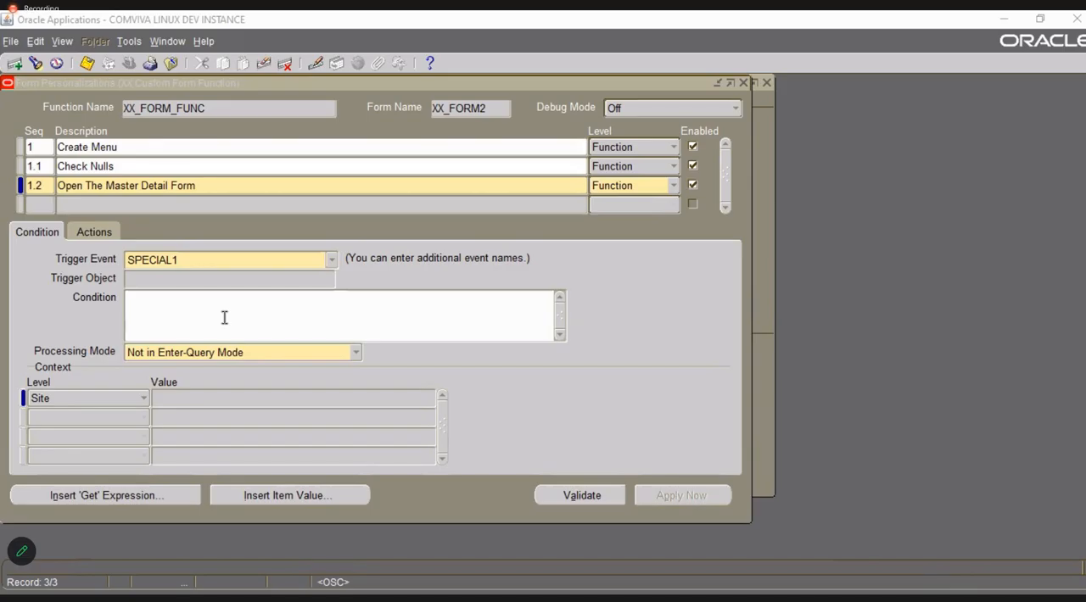
left_click(93, 231)
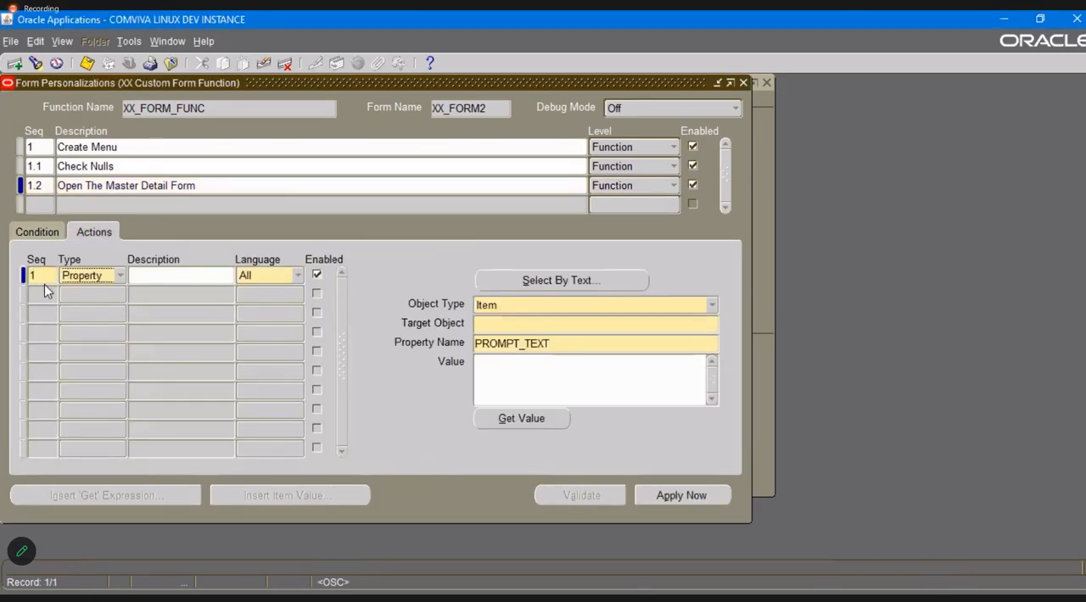
left_click(598, 305)
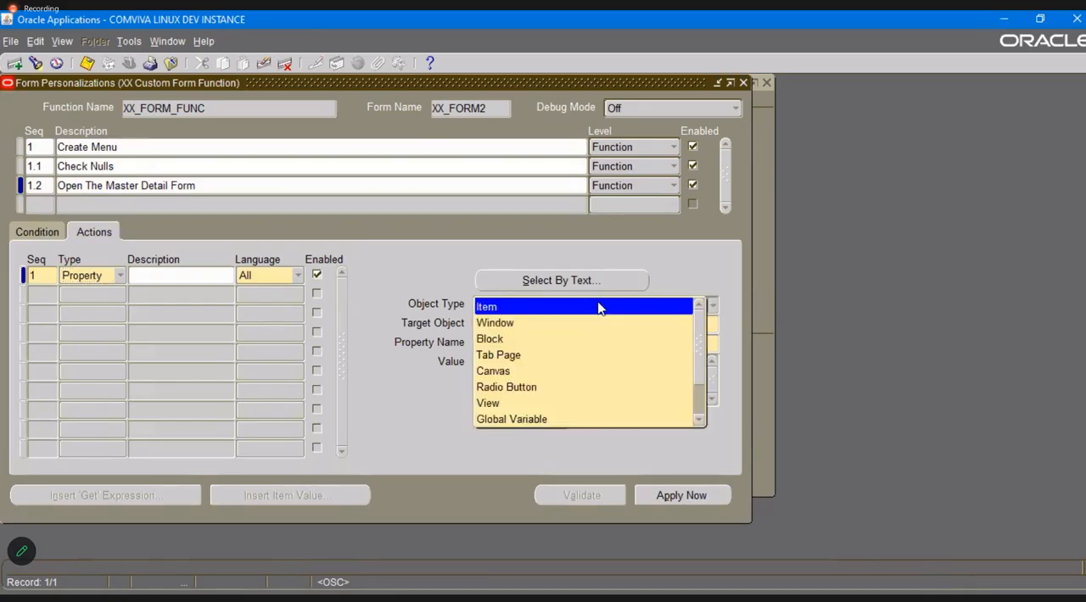
left_click(582, 419)
left_click(538, 325)
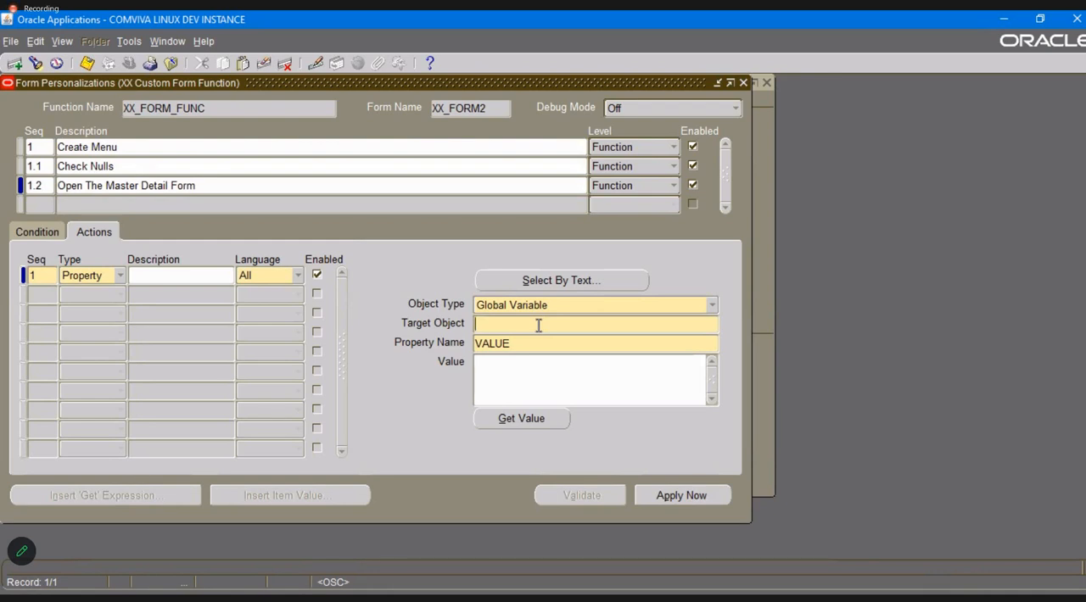
type("DEPTNUM")
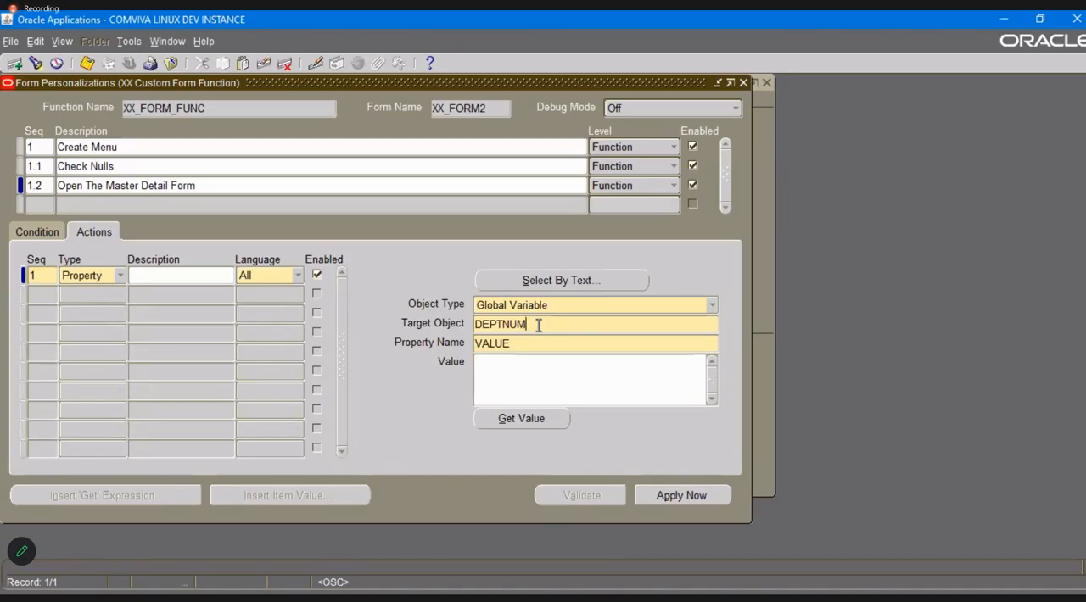
Set the value of the DEPTNUM global variable to =:XX_EMP.DEPTNO and save the action.
key("Tab")
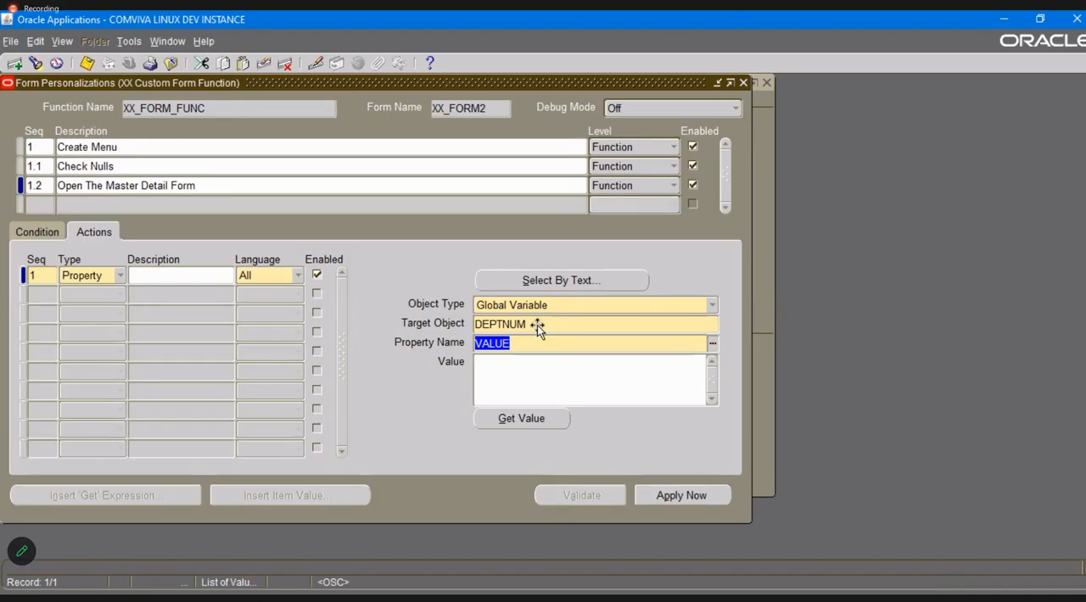
key("Tab")
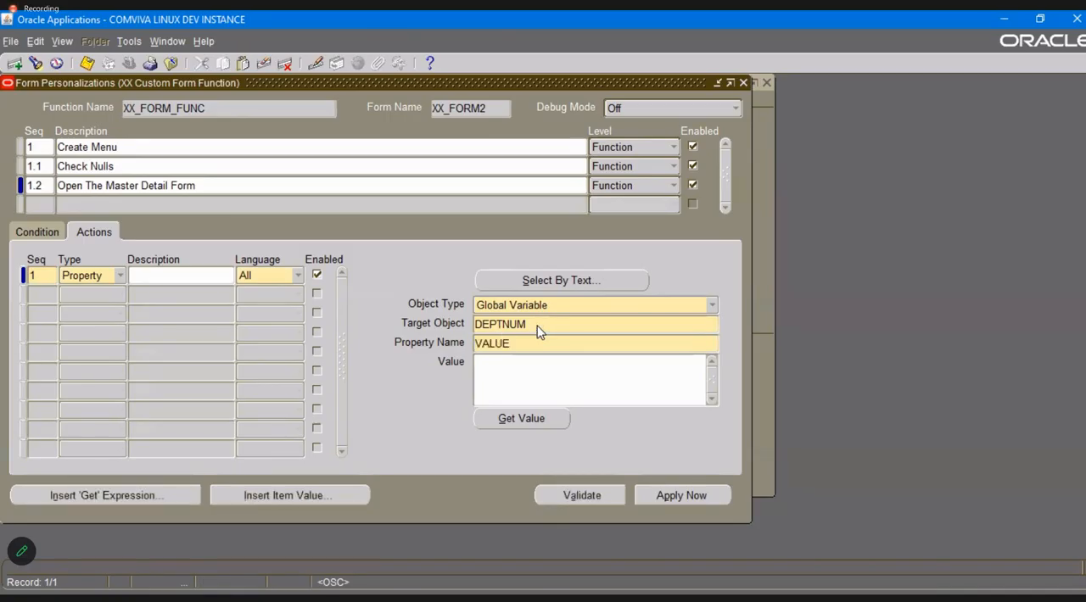
type("=:XX_EMP.DEPTNO")
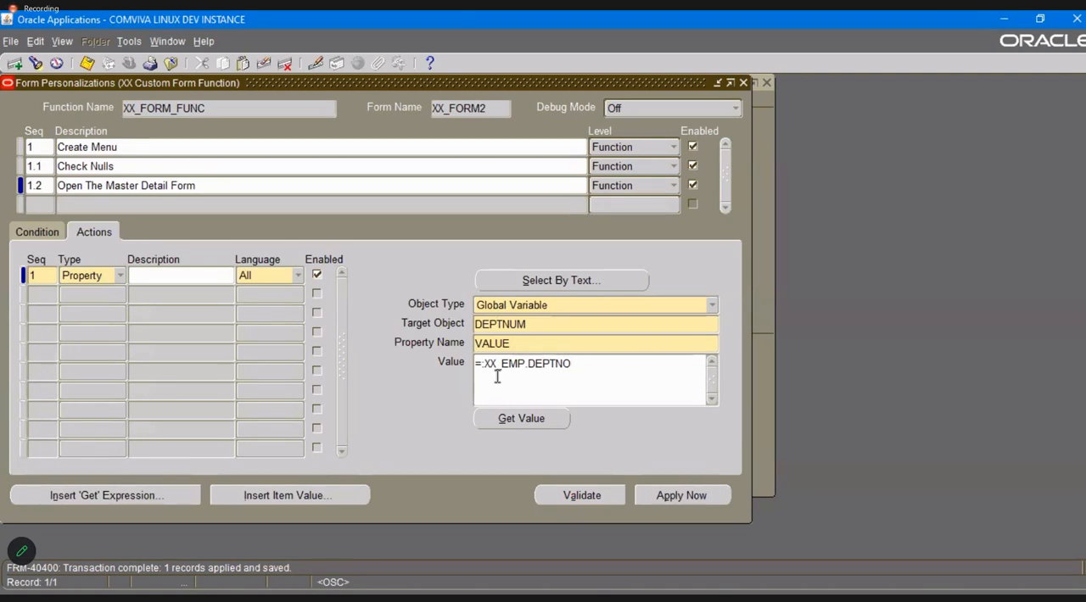
key("ctrl+s")
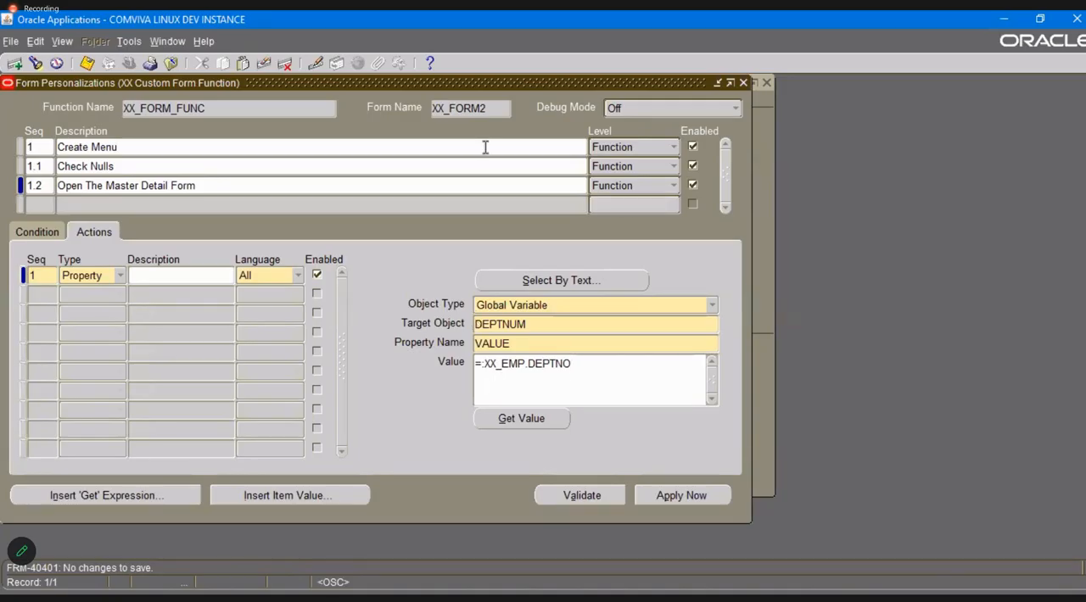
Close the personalizations, reopen the XX Custom Form and test Zoom to Master Detail Form on an empty record.
left_click(247, 178)
left_click(744, 83)
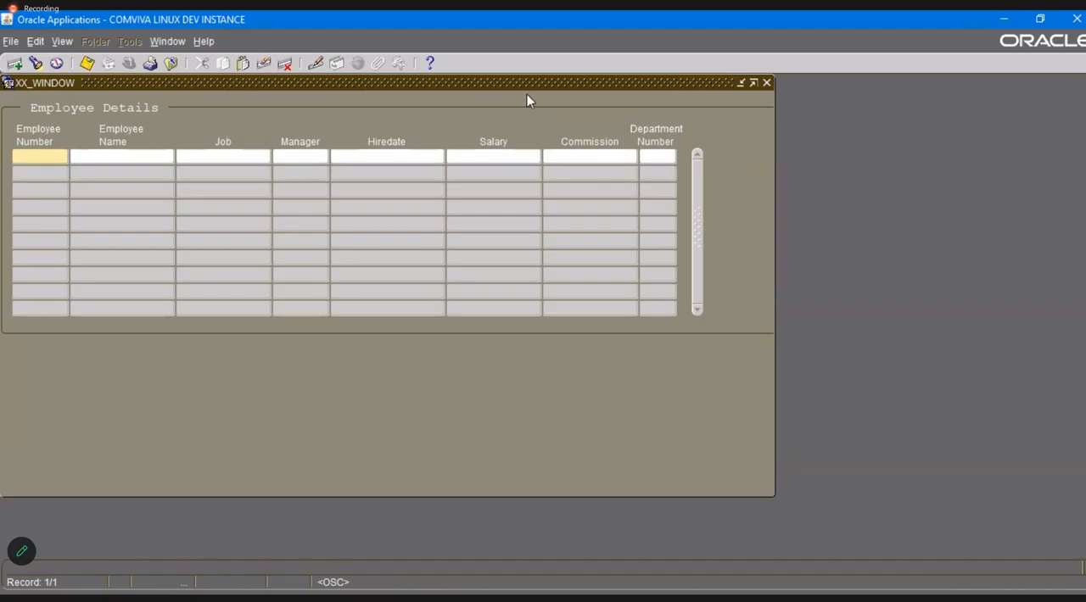
left_click(767, 82)
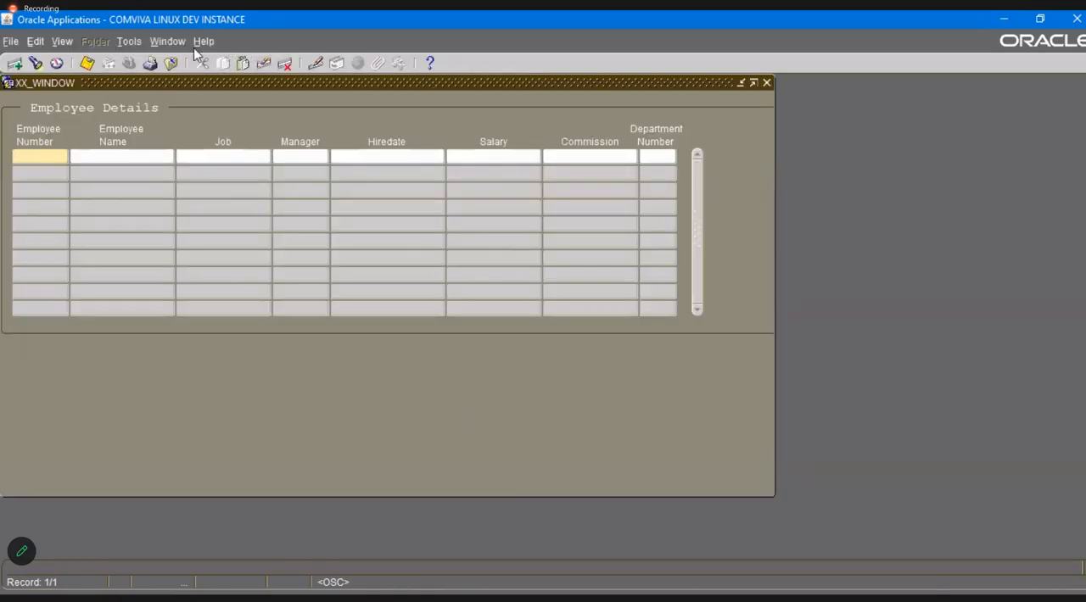
left_click(129, 43)
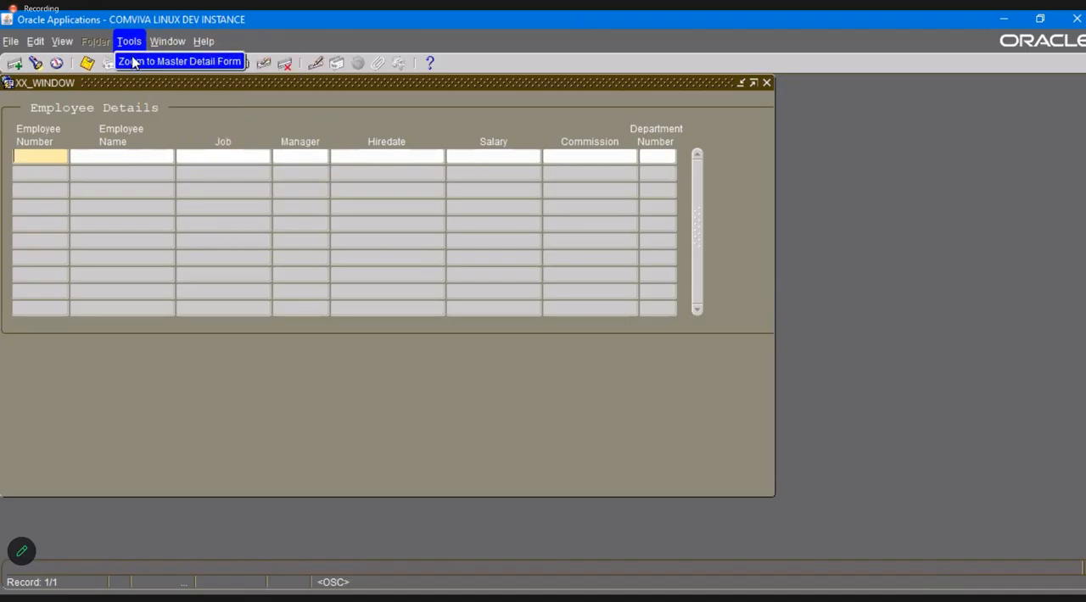
left_click(132, 62)
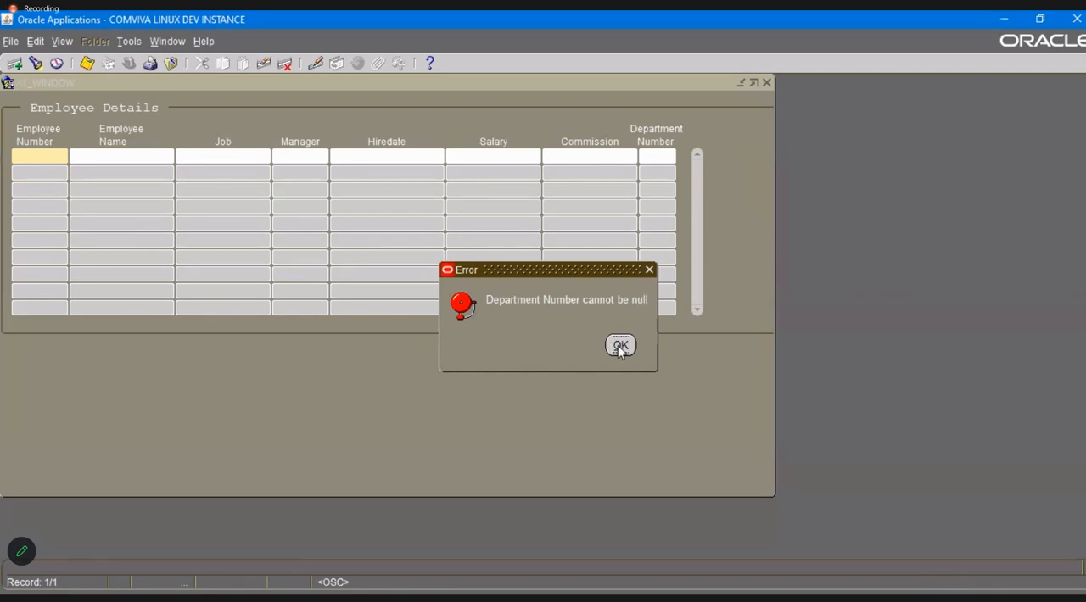
left_click(619, 344)
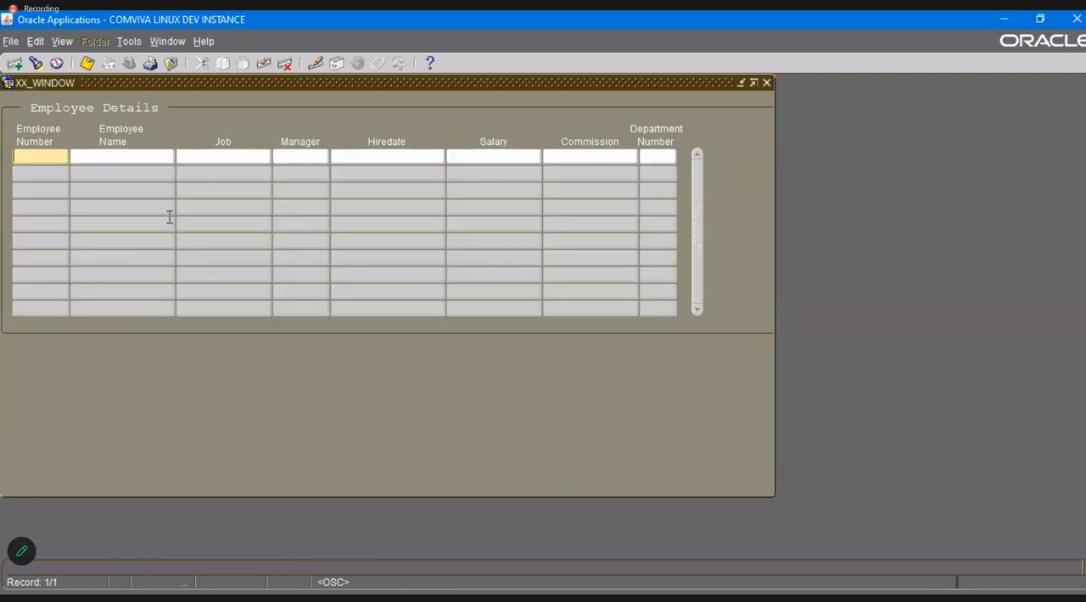
Query all employee records and test Zoom to Master Detail Form on the first employee.
key("ctrl+F11")
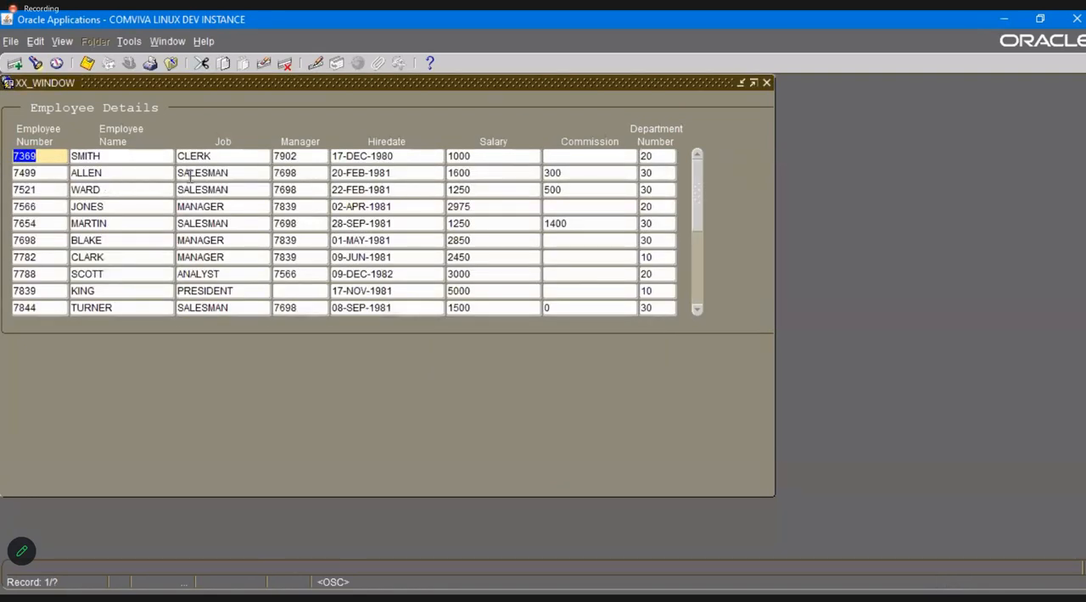
left_click(129, 42)
left_click(149, 62)
left_click(130, 42)
left_click(142, 68)
left_click(132, 46)
left_click(140, 64)
left_click(129, 41)
left_click(137, 66)
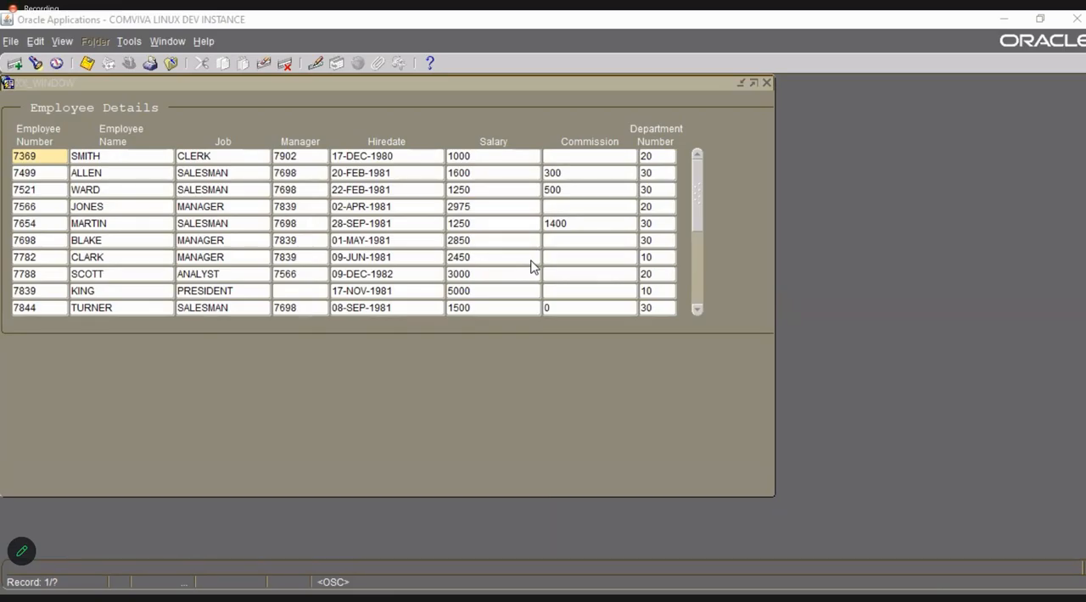
Open the form's personalizations and show the actions of the Open The Master Detail Form rule.
left_click(204, 41)
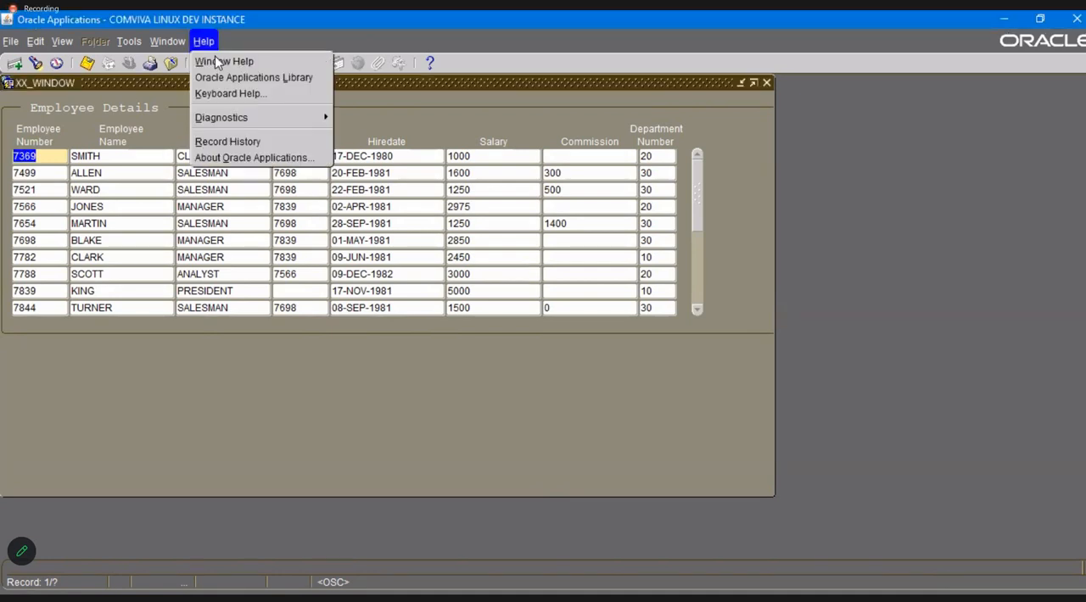
mouse_move(259, 117)
mouse_move(408, 232)
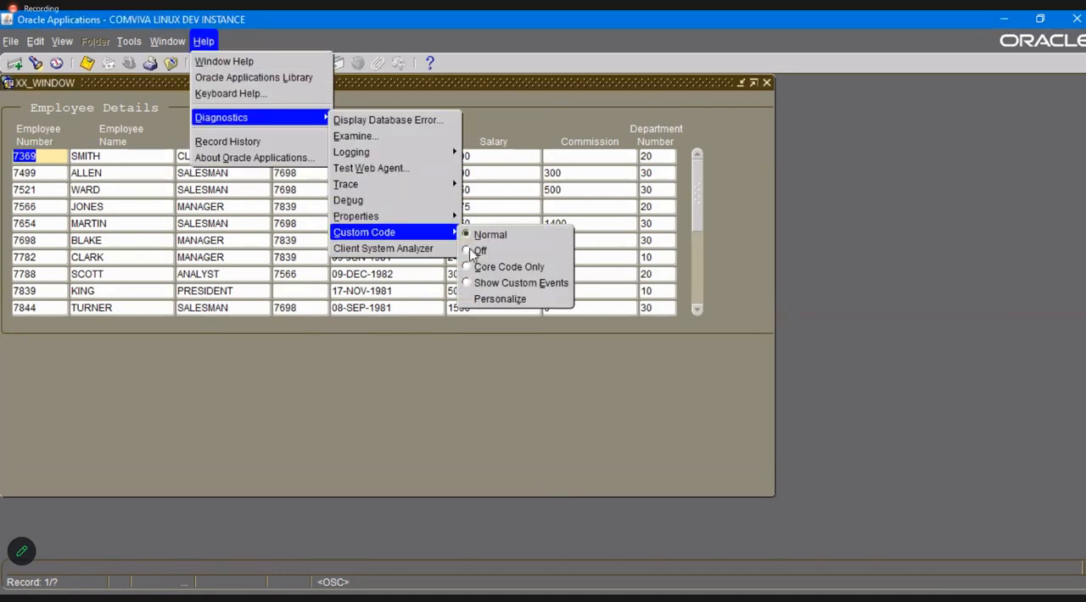
left_click(496, 298)
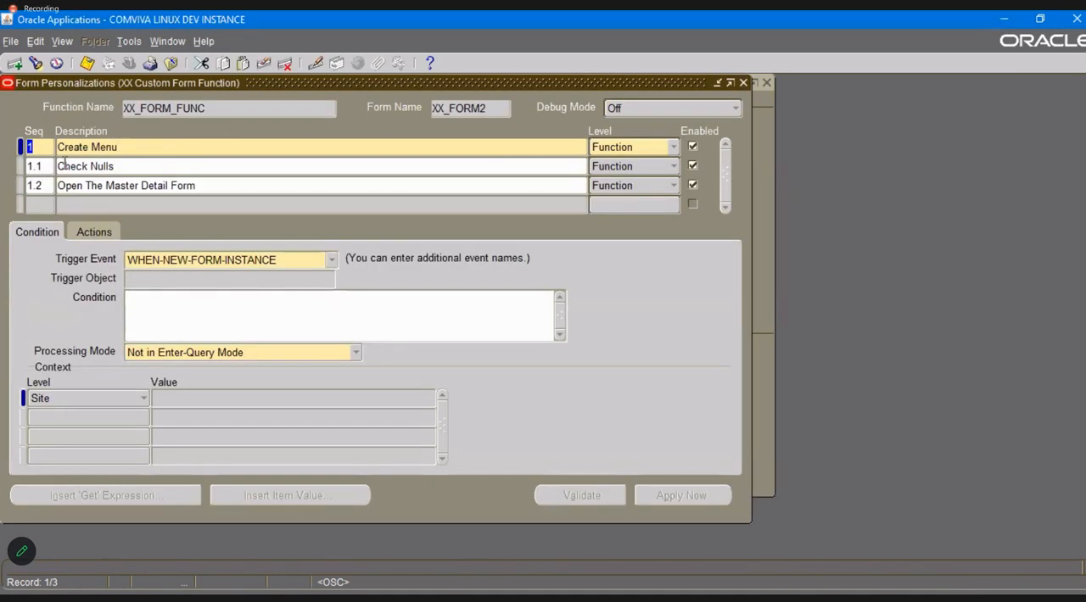
left_click(83, 185)
left_click(94, 232)
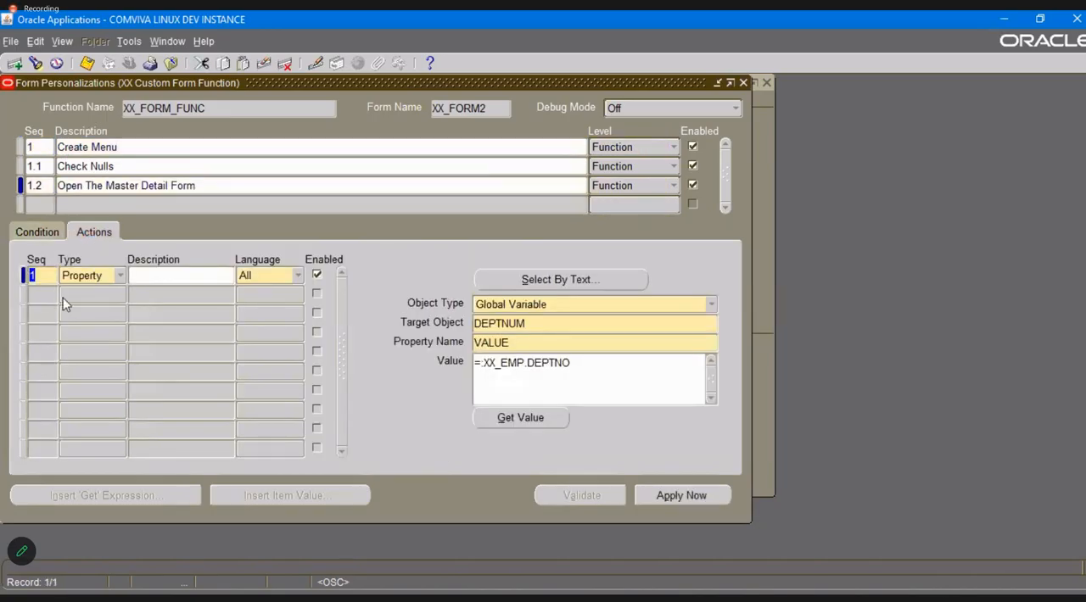
Add action 2 of type Builtin to the Open The Master Detail Form rule, with builtin type Launch a Function.
left_click(45, 298)
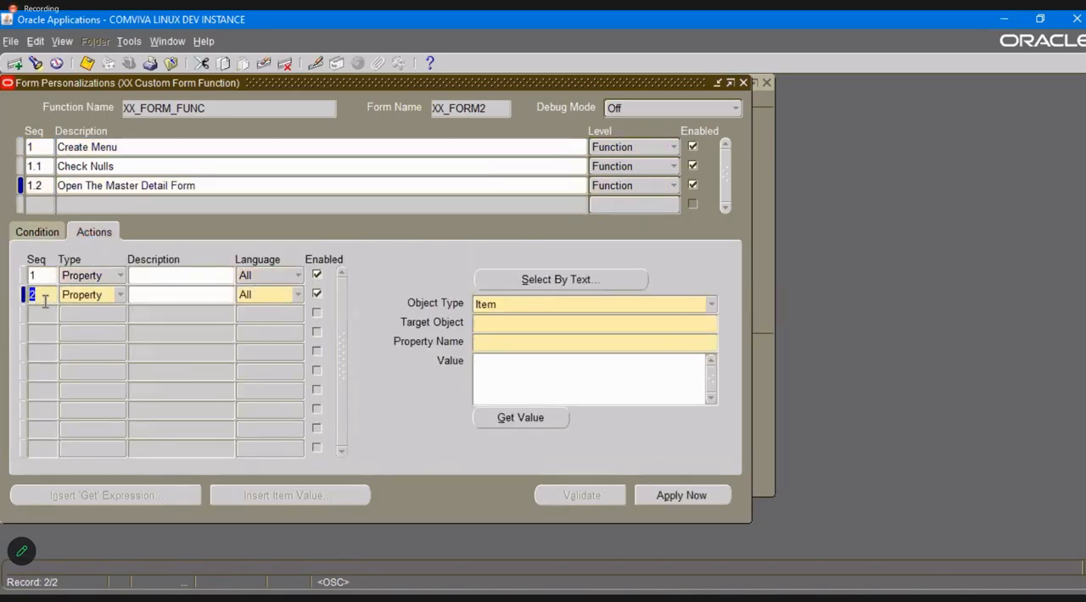
left_click(89, 295)
left_click(80, 332)
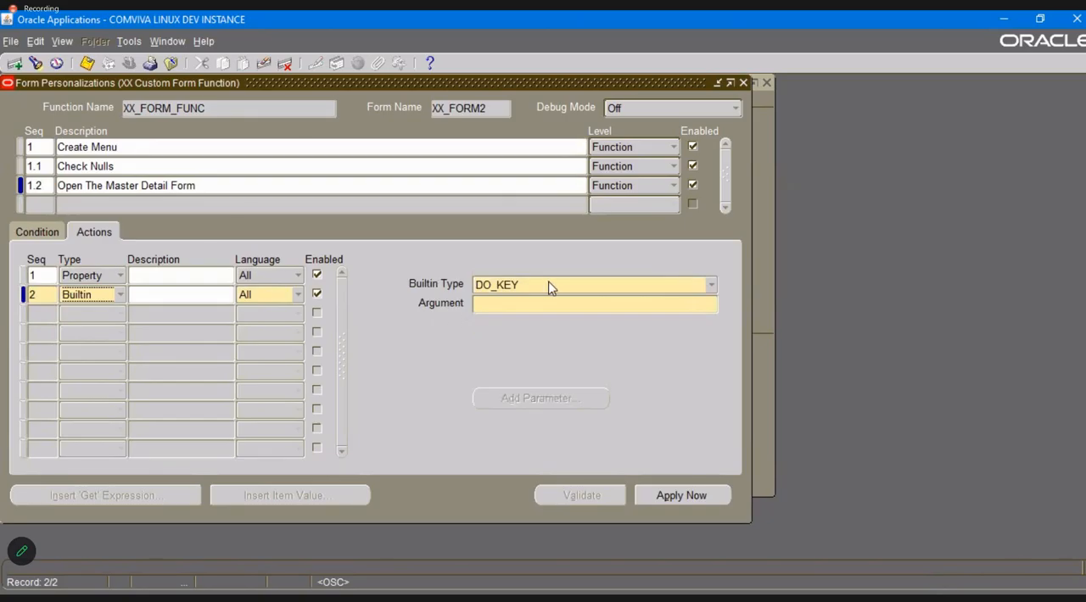
key("alt+Tab")
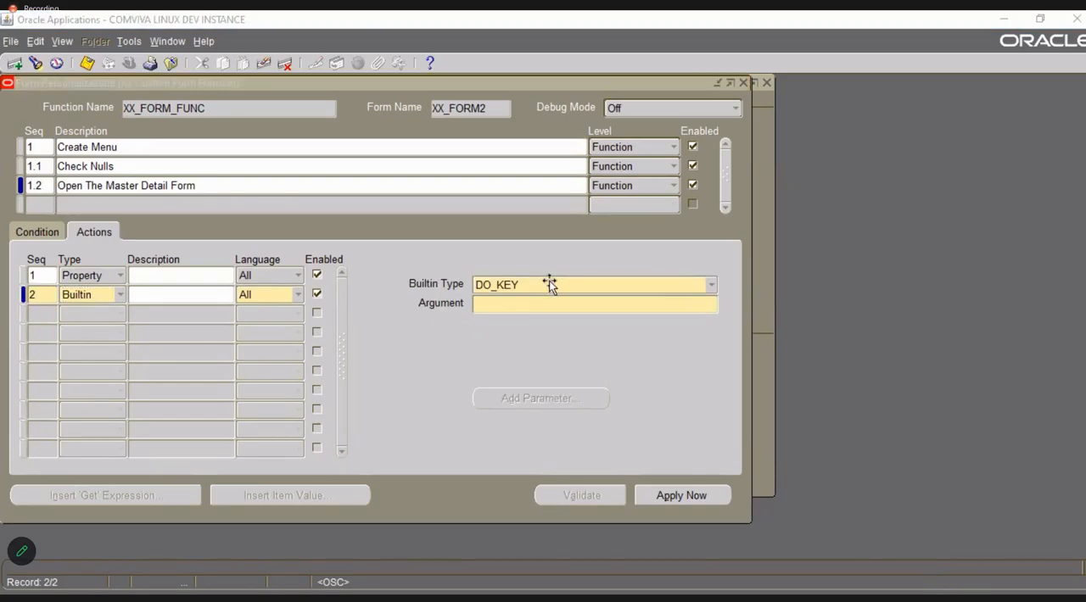
left_click(569, 286)
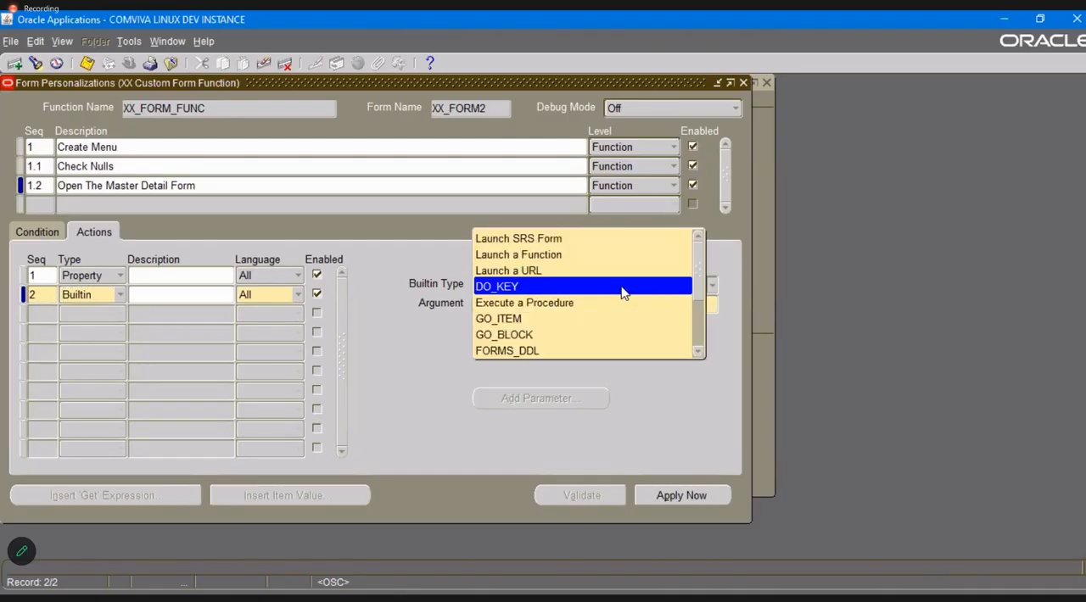
left_click(581, 256)
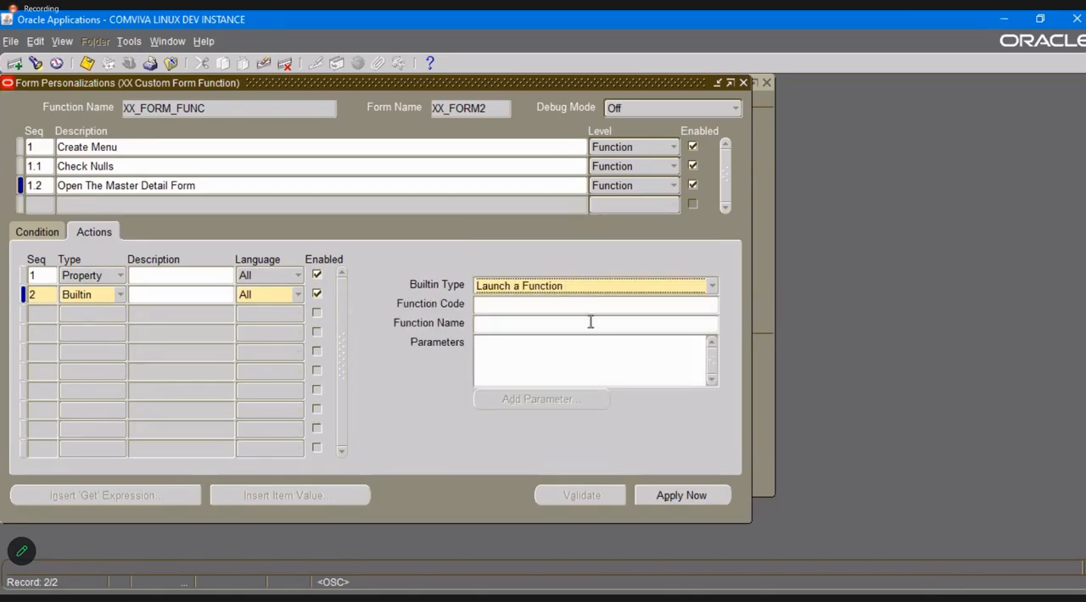
Find the function with the filter XX%MS%, choose XX_MST_DTL_FUNC as the function code to launch, and save.
left_click(593, 307)
double_click(594, 309)
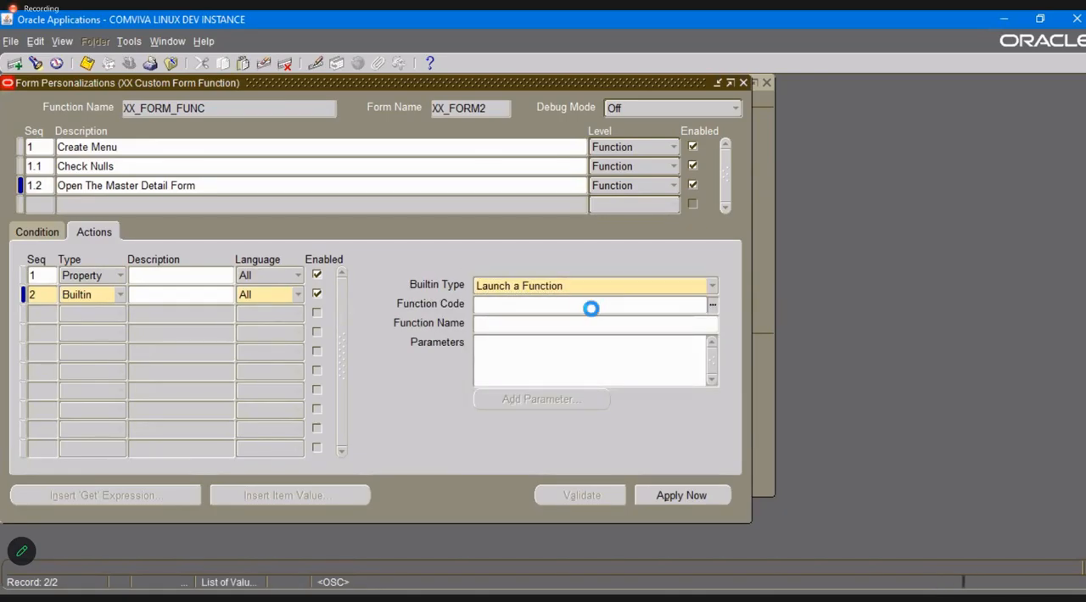
type("%")
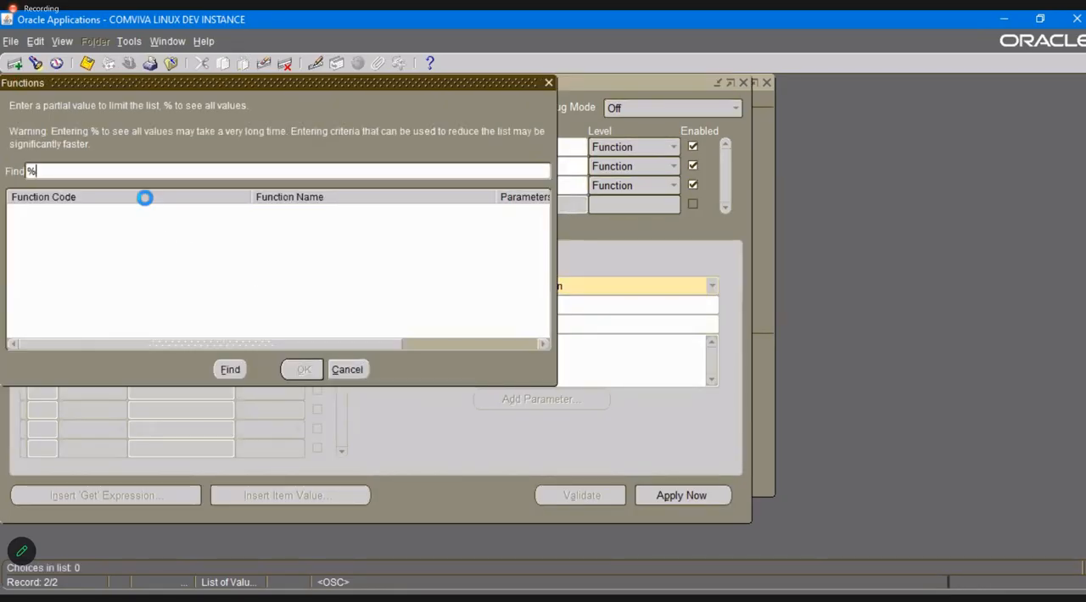
key("Return")
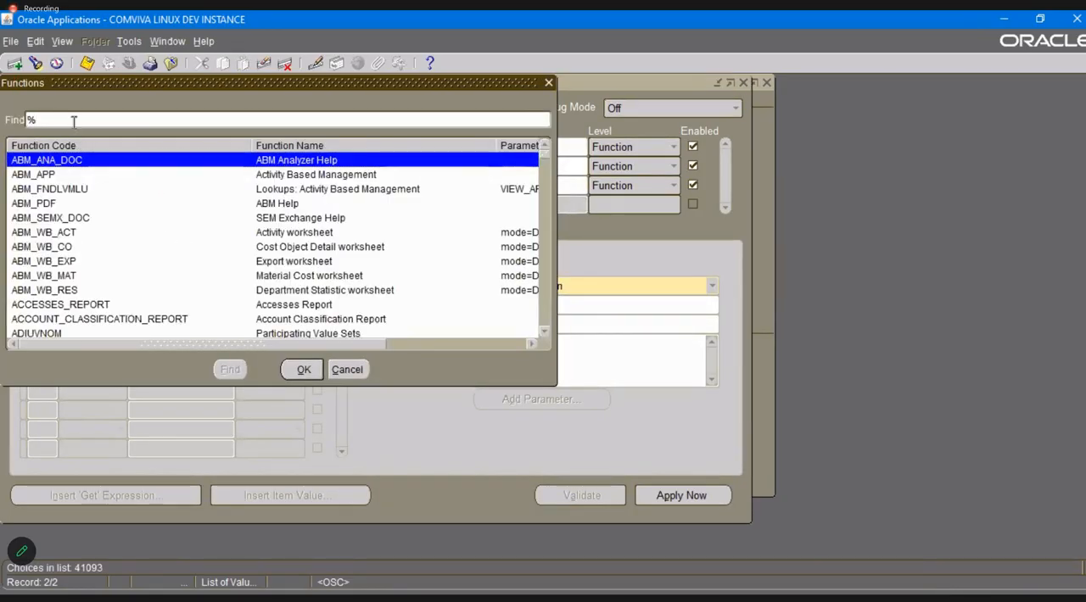
type("XX")
key("Return")
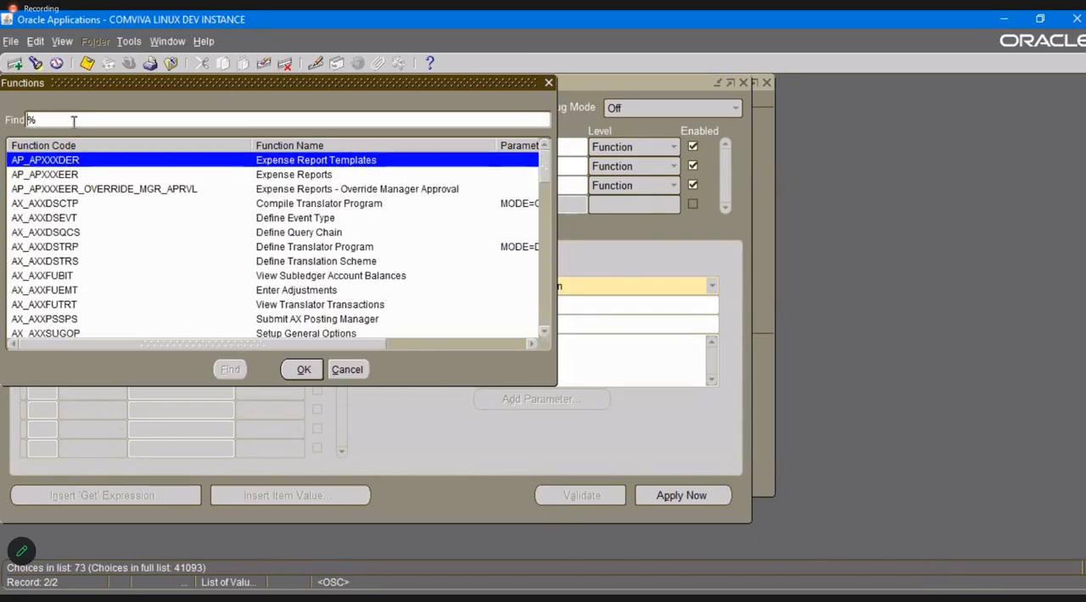
type("XX")
key("Return")
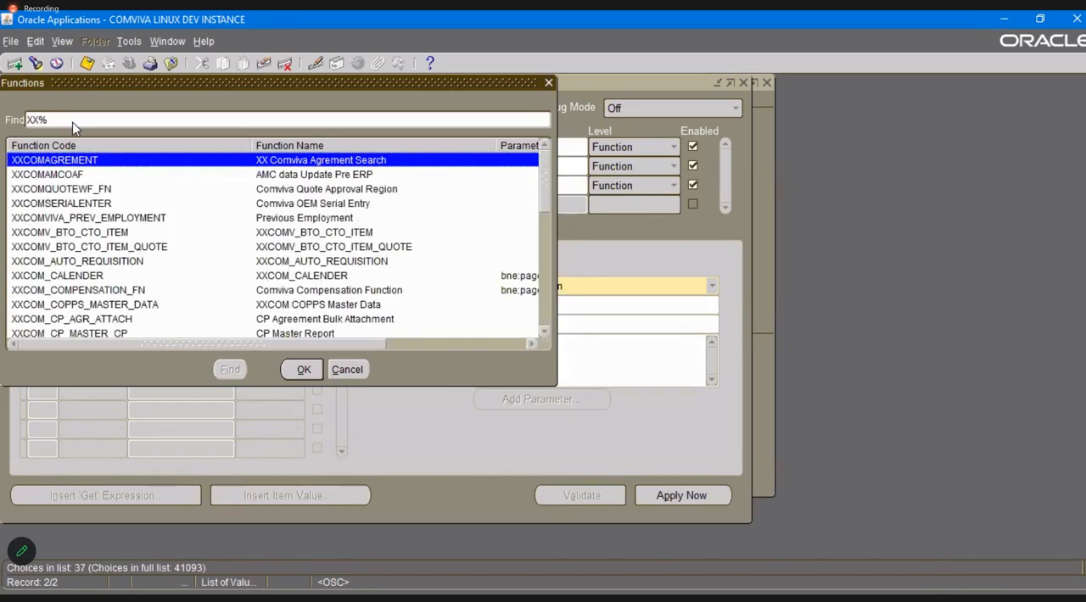
type("MS")
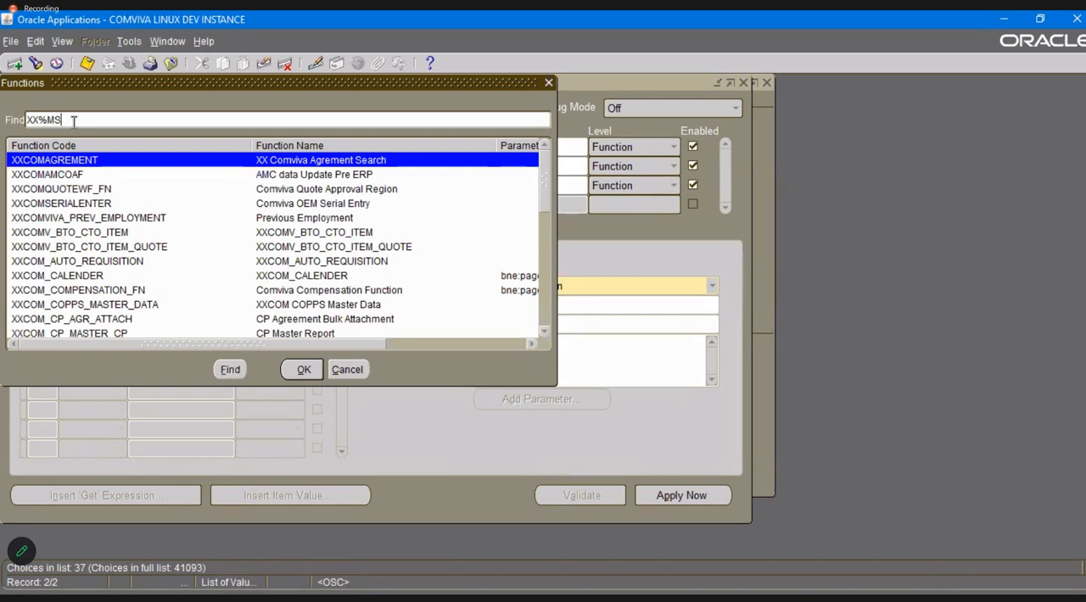
type("%")
key("Return")
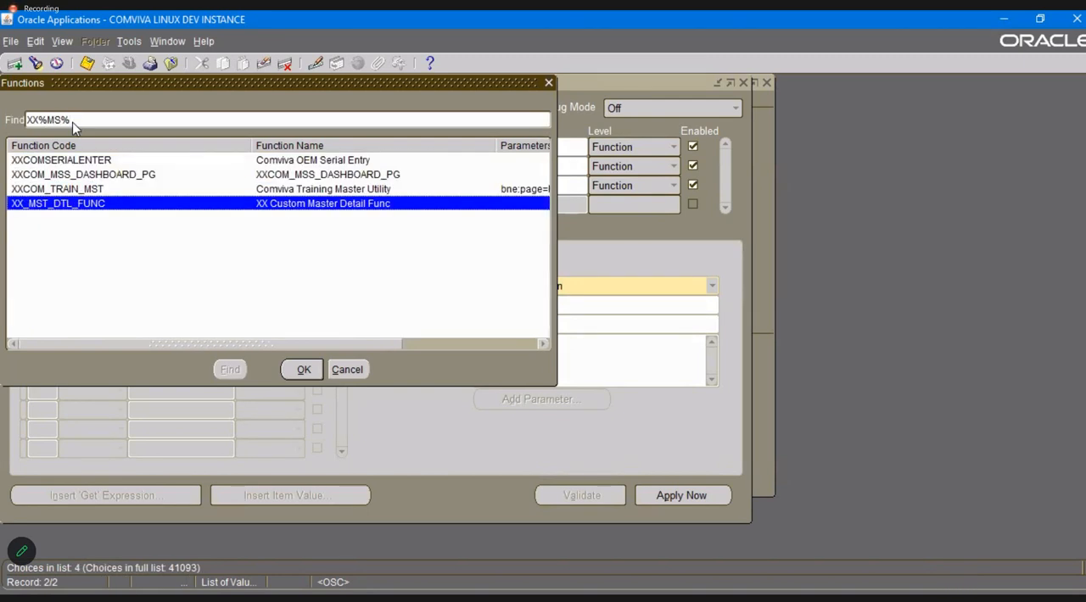
key("Tab")
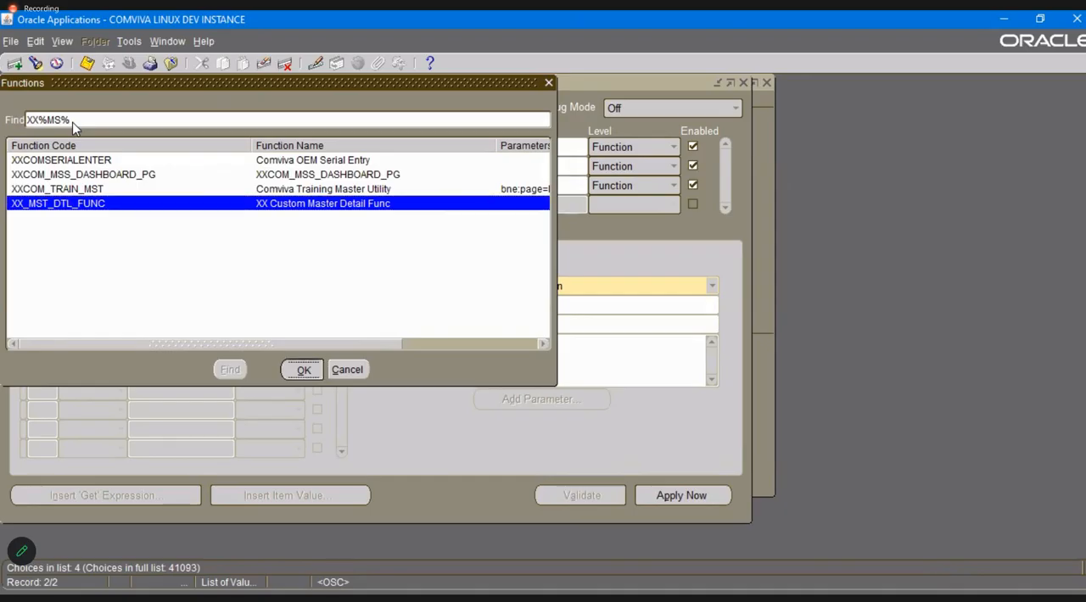
key("Return")
key("ctrl+s")
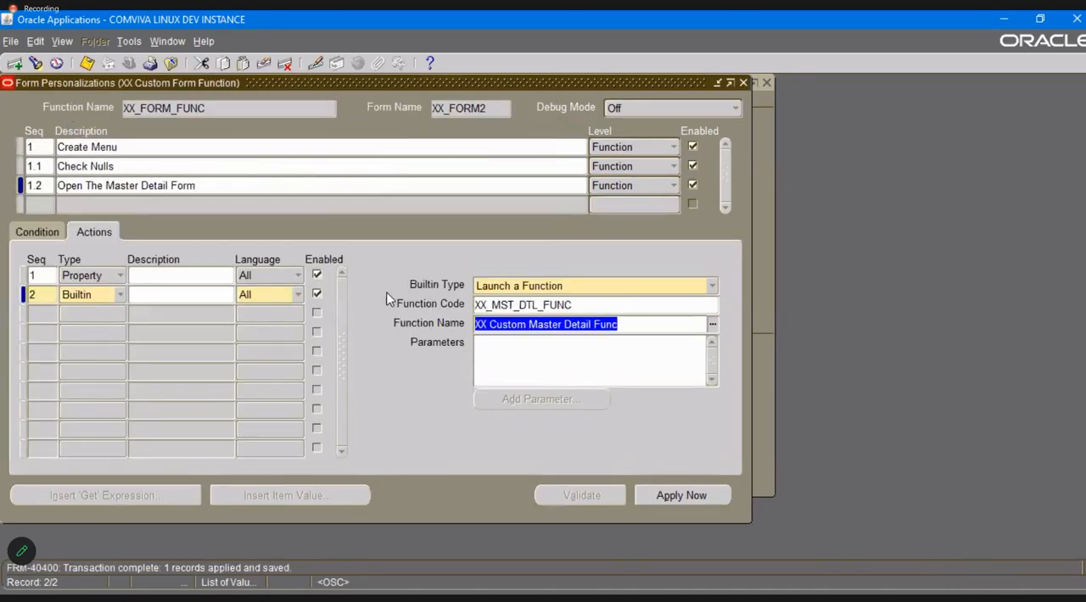
Close the personalizations, reopen the XX Custom Form and test Zoom to Master Detail Form from an employee record.
left_click(743, 82)
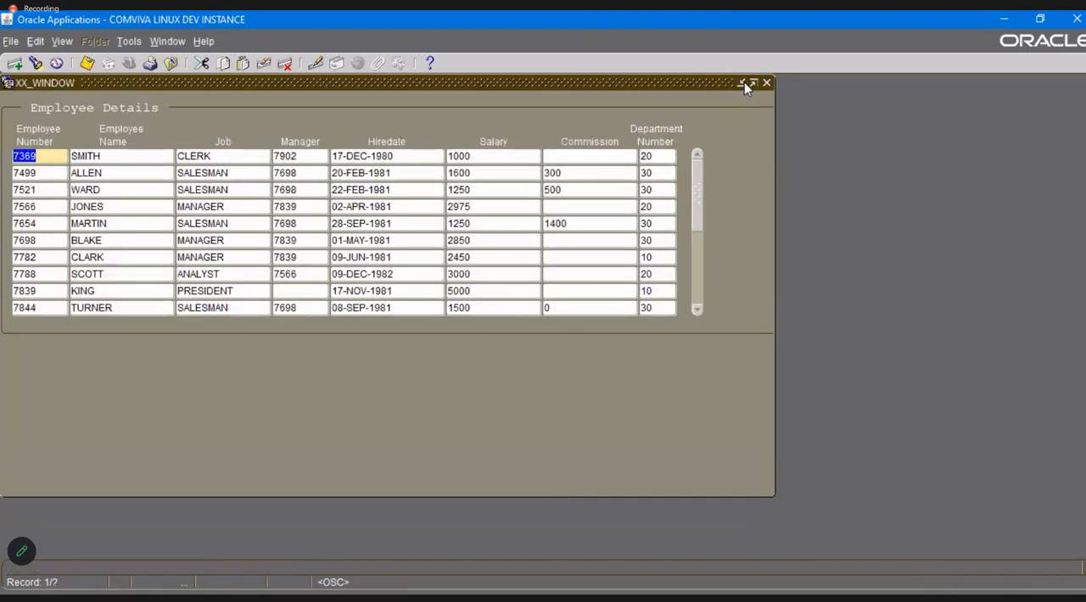
left_click(768, 87)
key("Return")
left_click(145, 67)
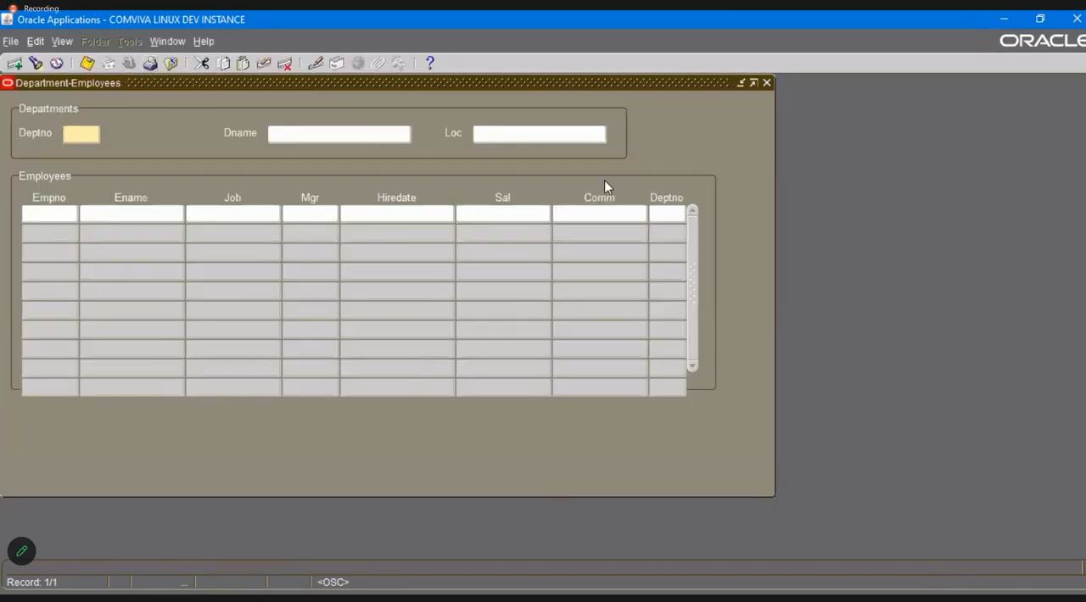
Close both open forms, open XX Custom Master Detail and bring up its form personalizations.
left_click(764, 83)
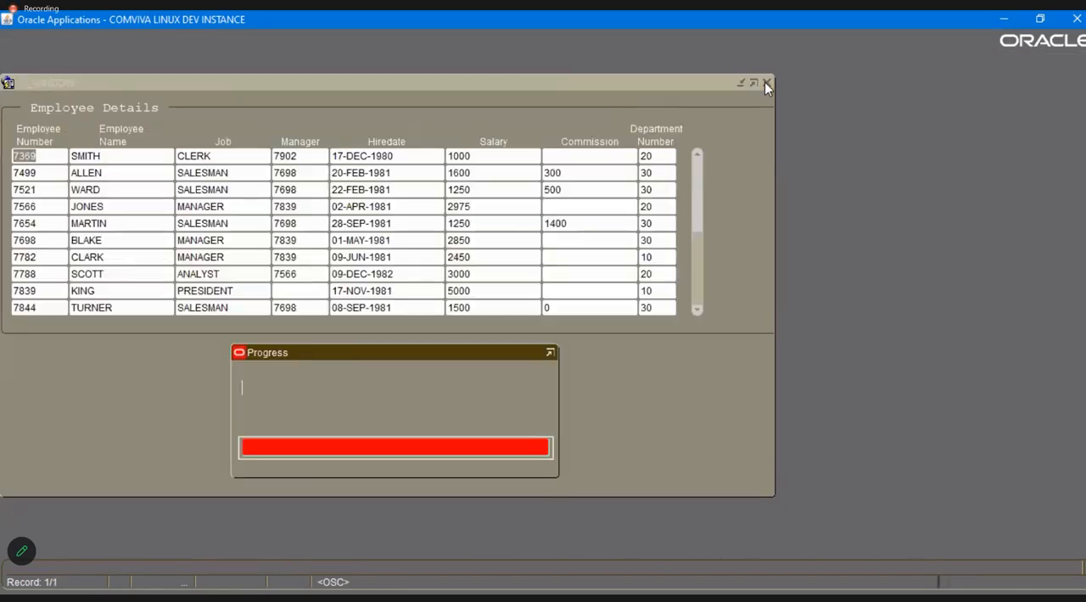
left_click(767, 81)
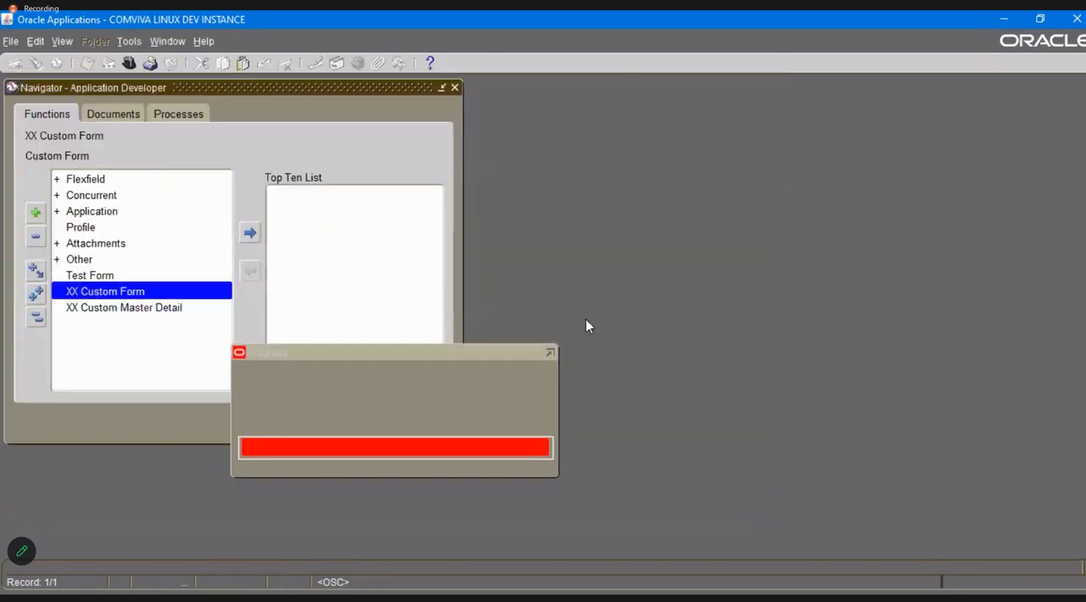
double_click(138, 319)
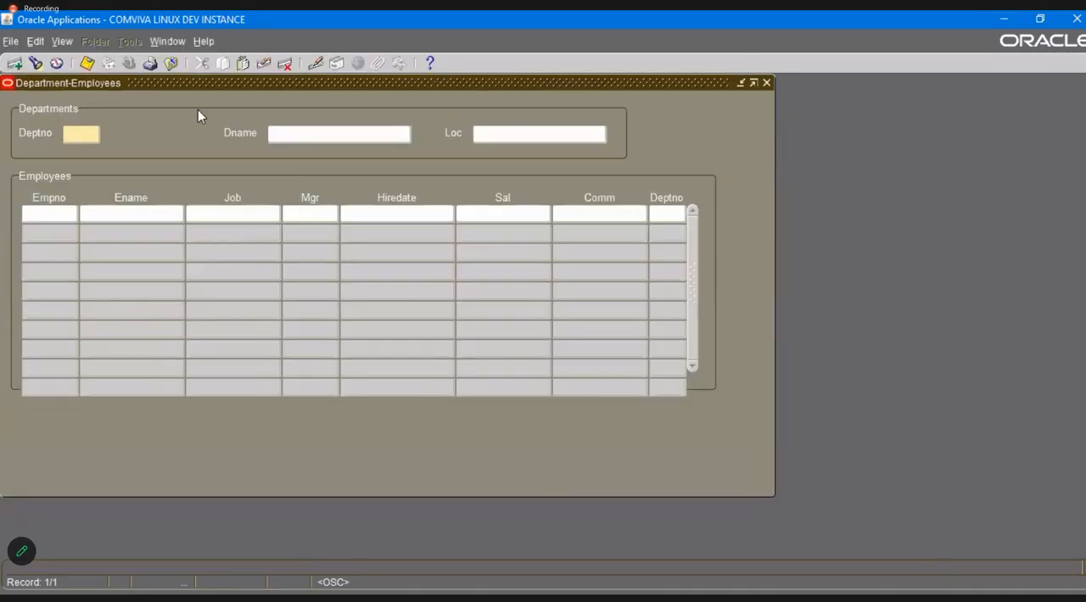
left_click(204, 40)
mouse_move(246, 118)
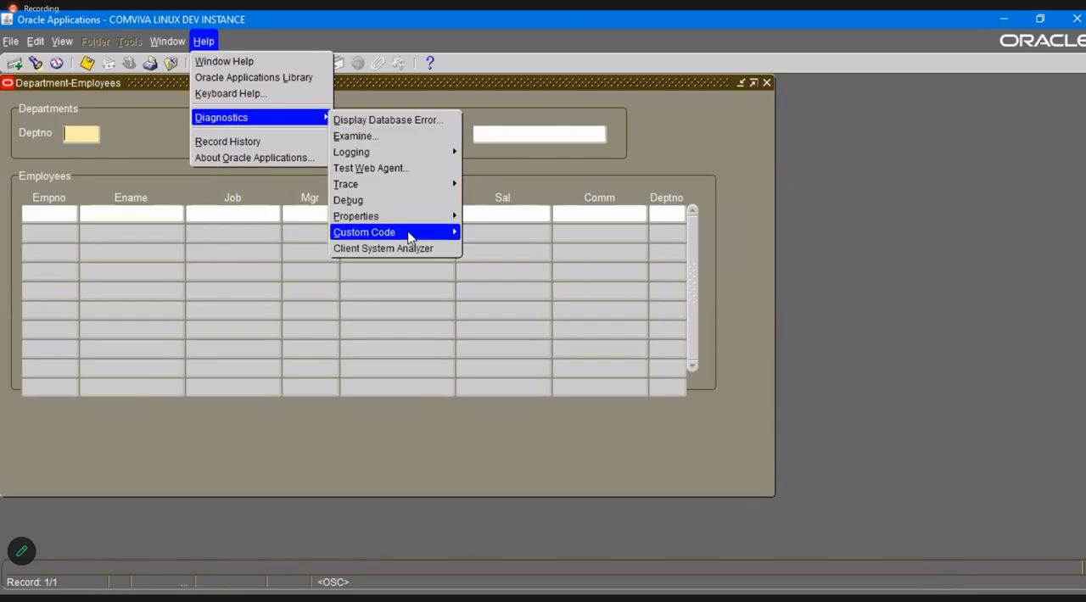
mouse_move(363, 231)
left_click(508, 293)
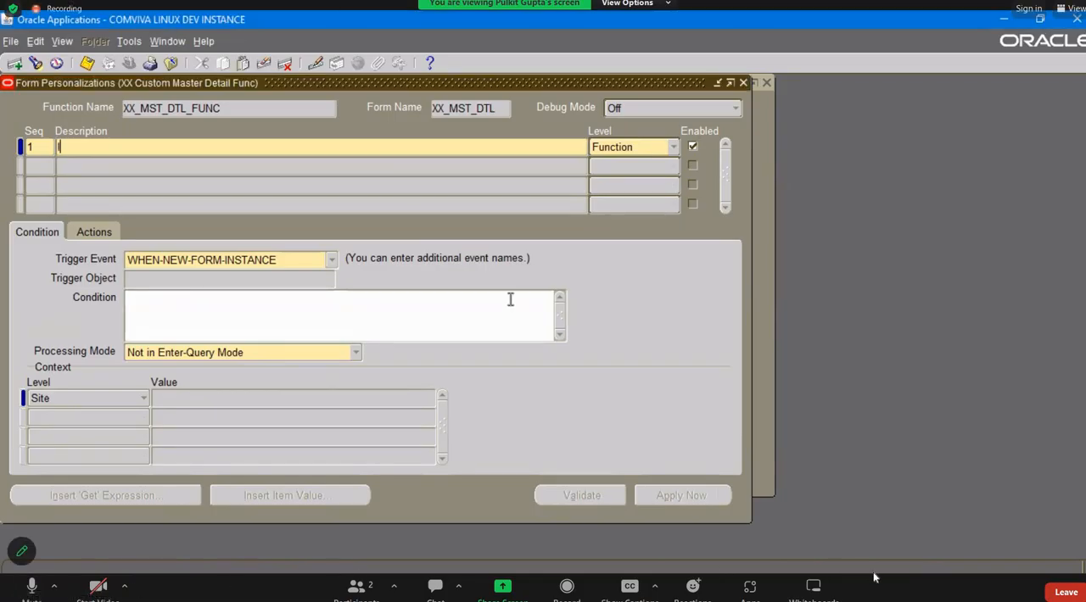
Add a personalization rule with sequence 1 and the description "Initialize the Global Variable", and save it.
type("Initialize the Global Variable")
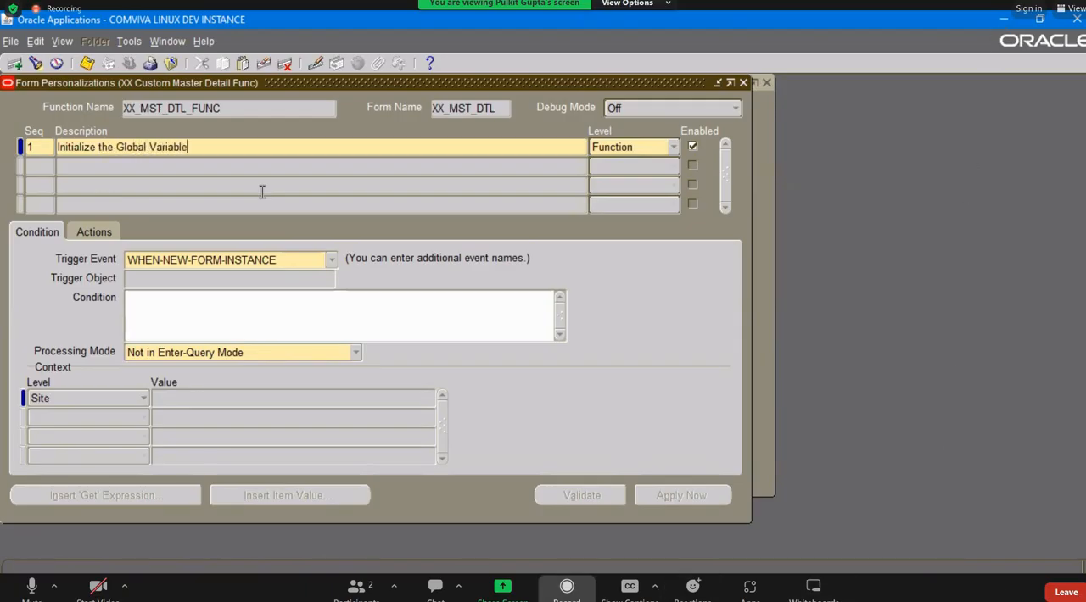
key("Tab")
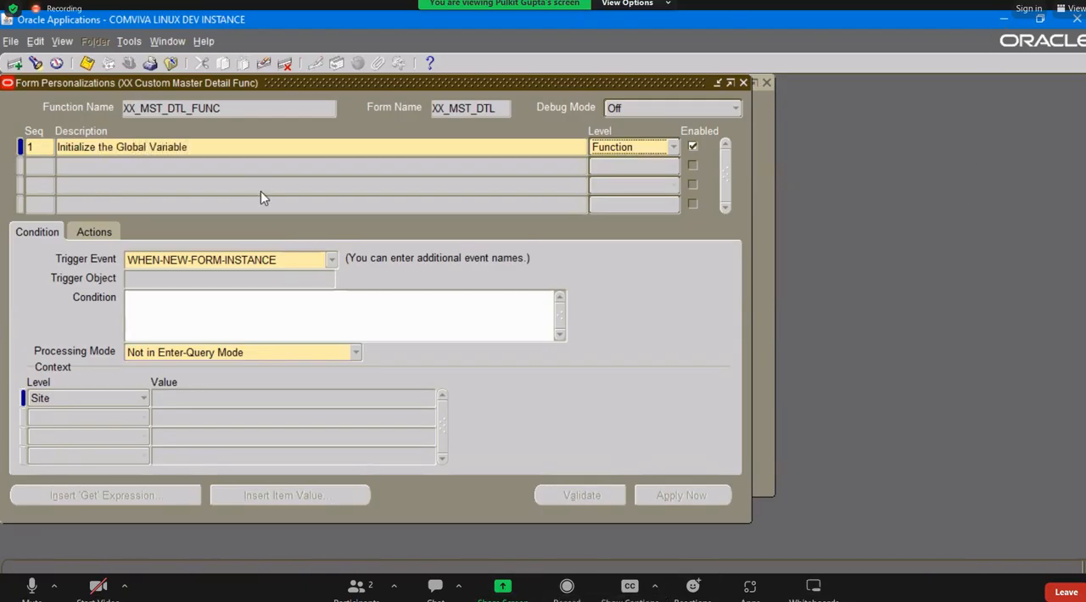
key("ctrl+s")
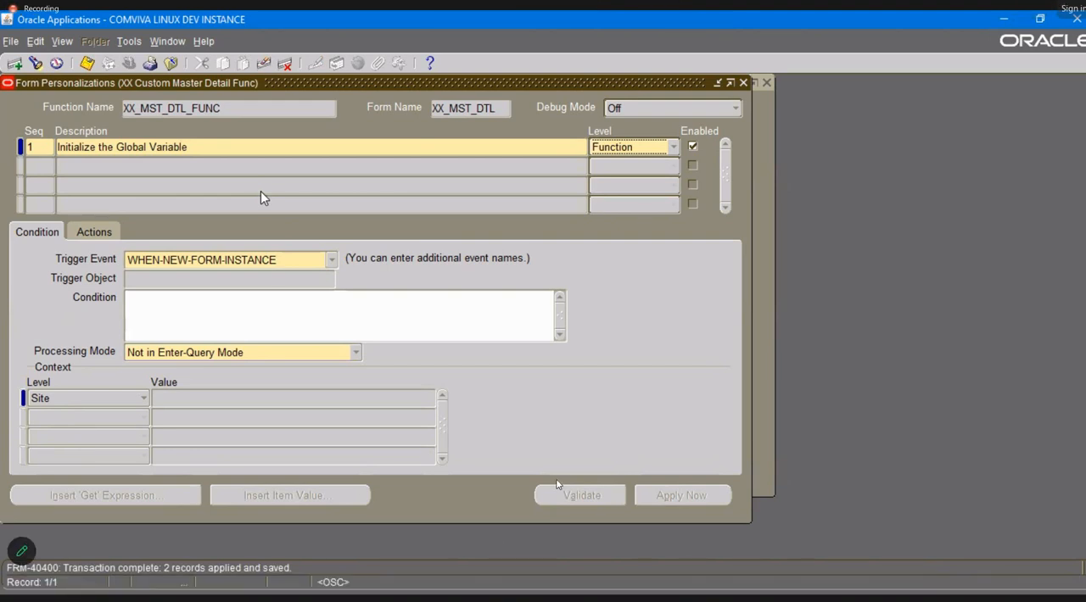
Switch to Toad for Oracle, close its editor window and exit the program, dismissing the error dialog.
key("alt+Tab")
key("alt+Tab")
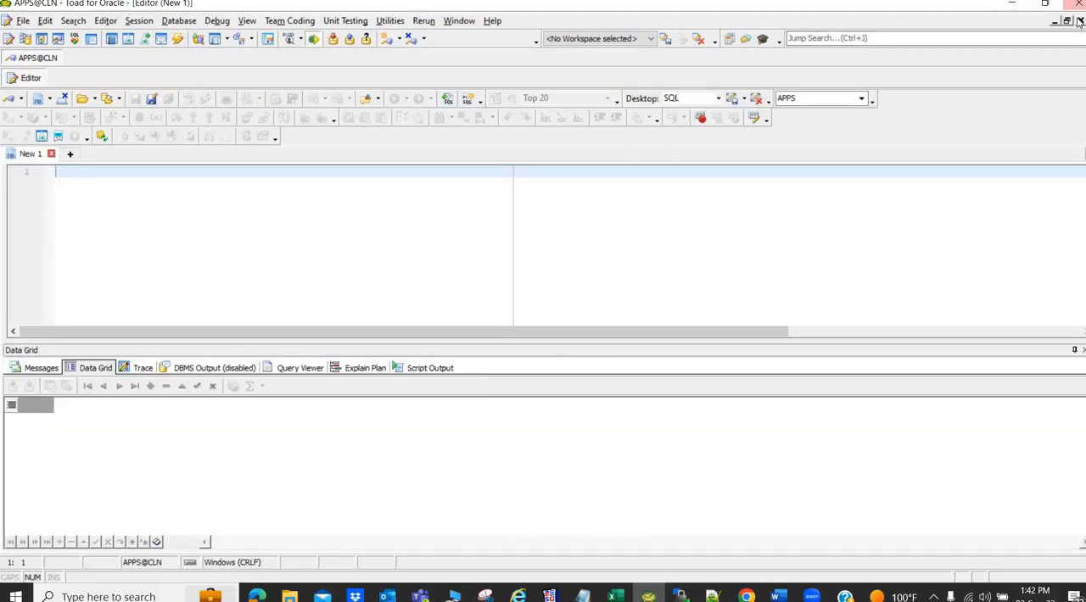
left_click(1078, 20)
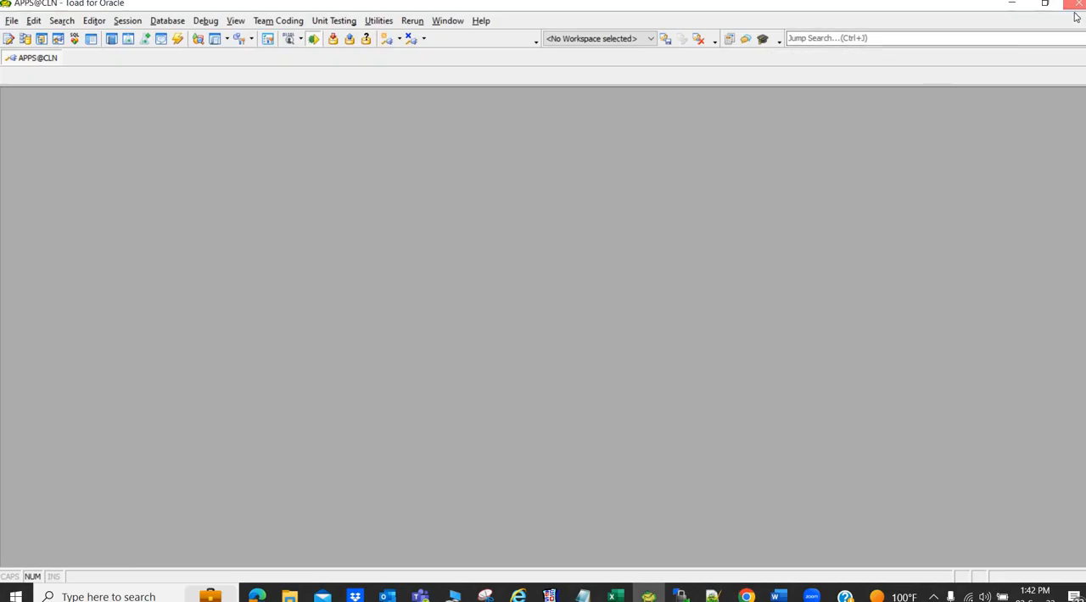
left_click(1079, 4)
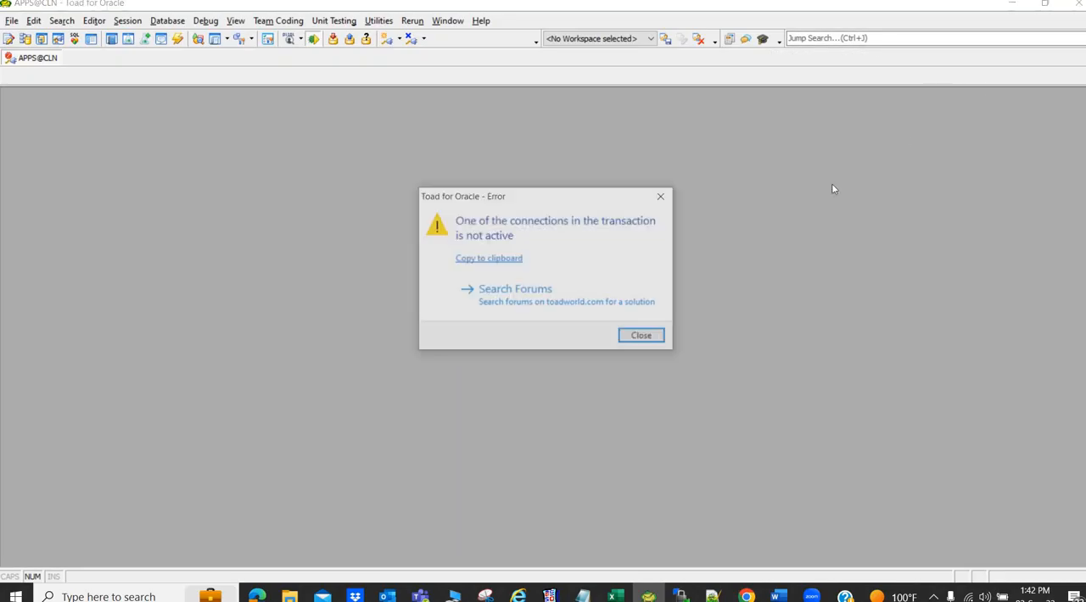
left_click(643, 337)
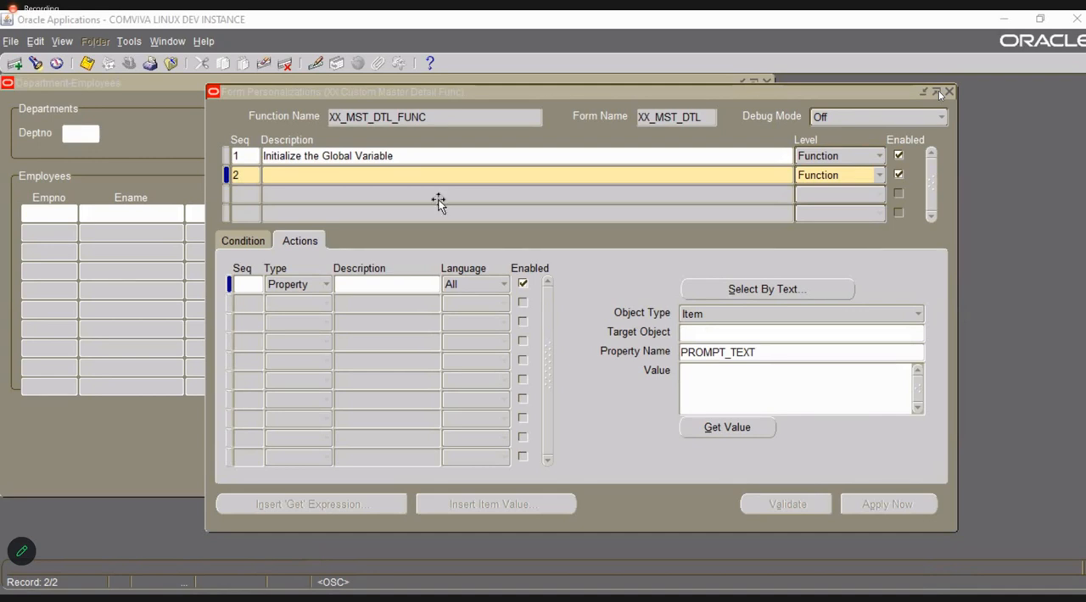
Give the personalization rule with sequence 2 the description "Go to Block and Enter Query Mode" and save it.
left_click(438, 202)
type("Go to Block")
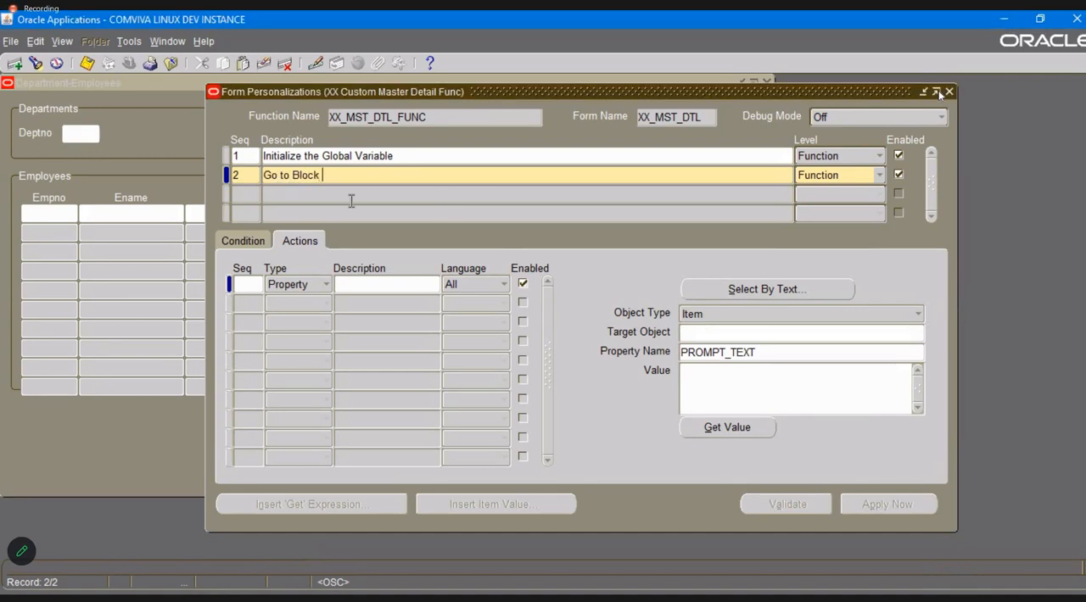
type(" and En")
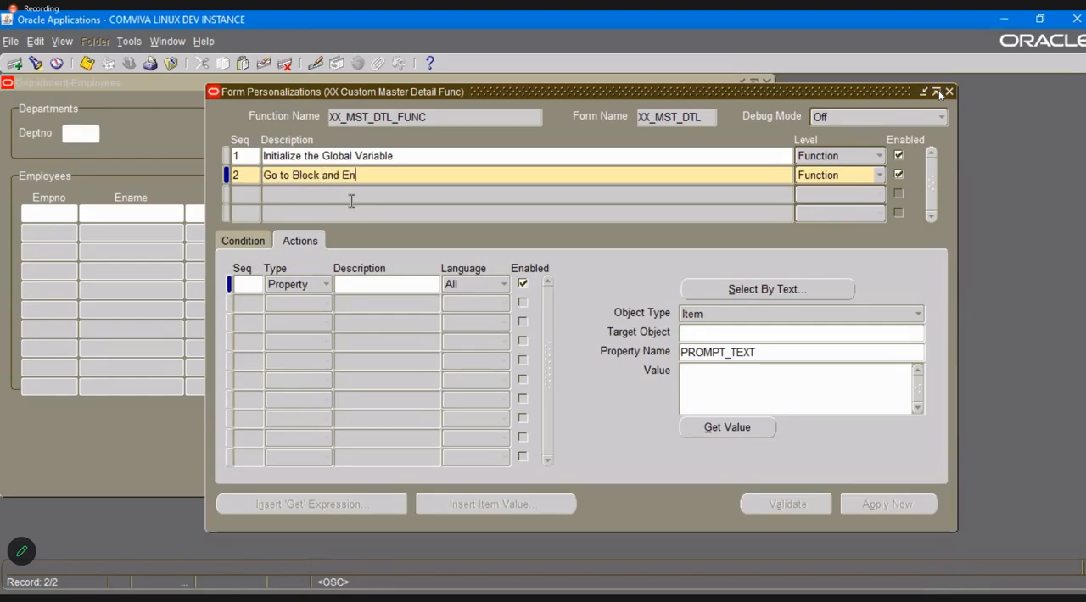
type("ter Query Mode")
key("ctrl+s")
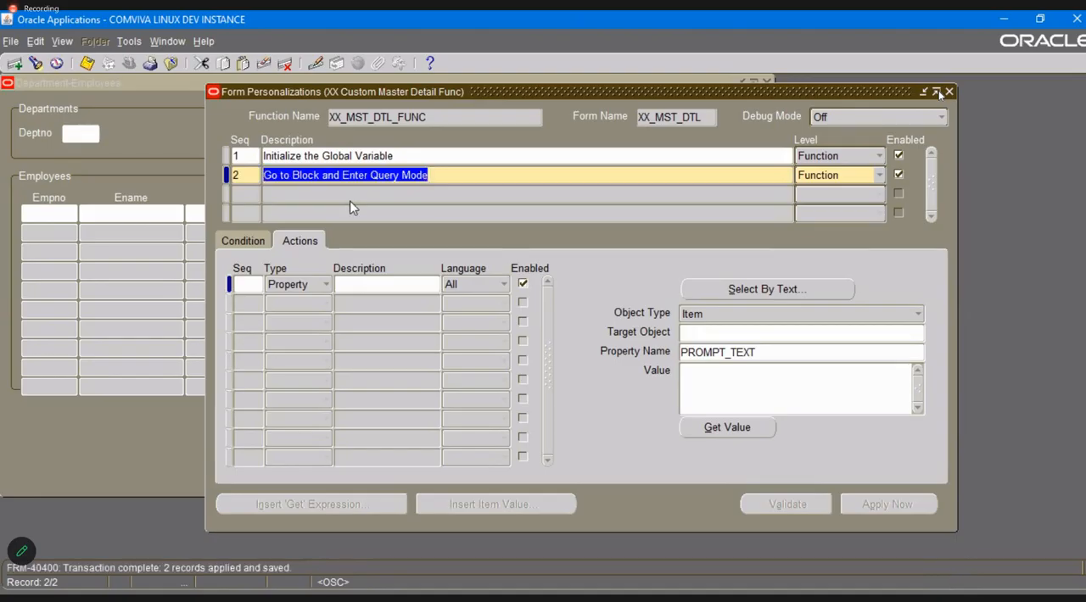
Set the condition of rule 2 to :GLOBAL.DEPTNUM IS NOT NULL and save.
left_click(255, 241)
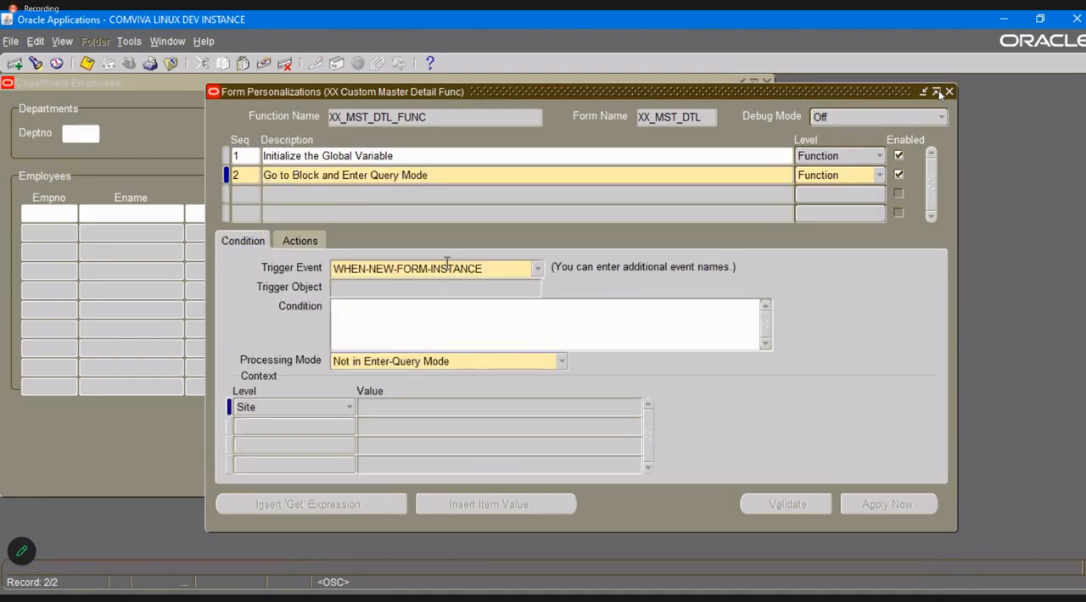
left_click(467, 325)
type(":GL")
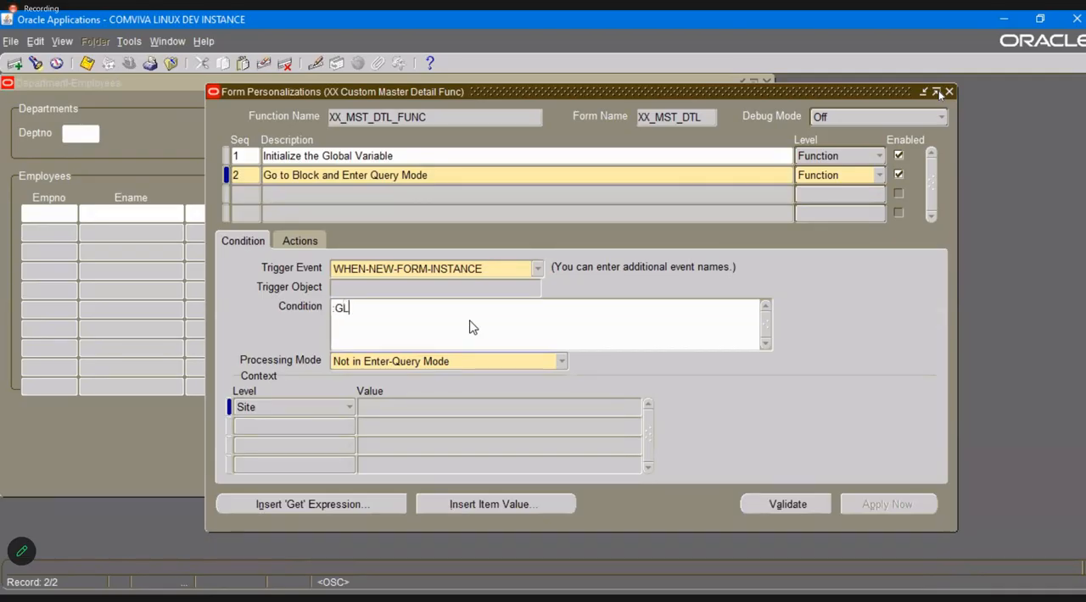
type("OBAL.DEPTNUM")
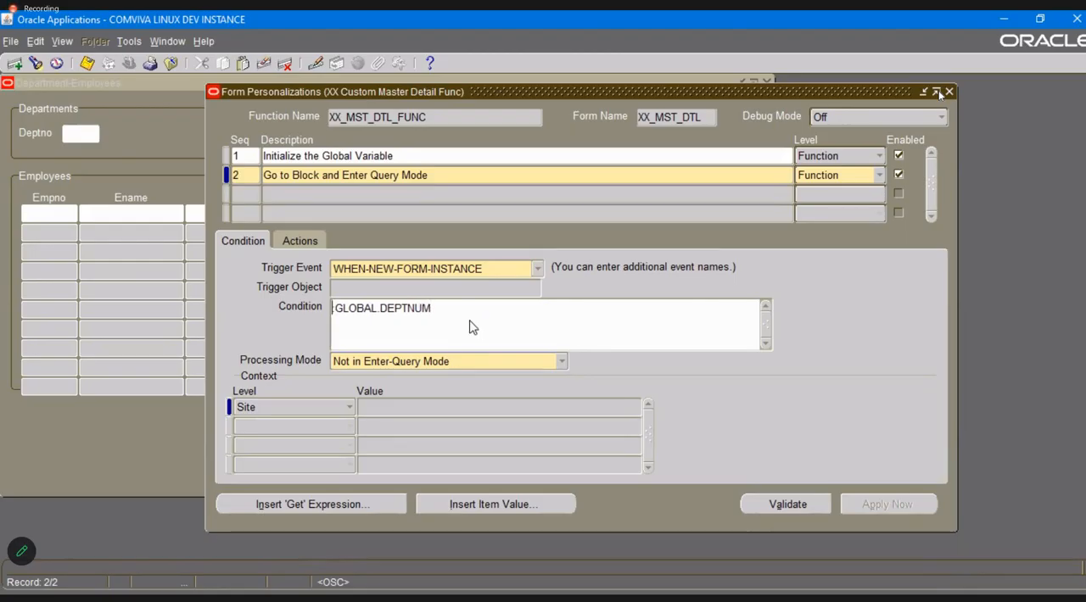
type(" IS NOT NULL")
key("ctrl+s")
Add an action with sequence 1 and type Builtin to the "Go to Block and Enter Query Mode" rule.
left_click(303, 240)
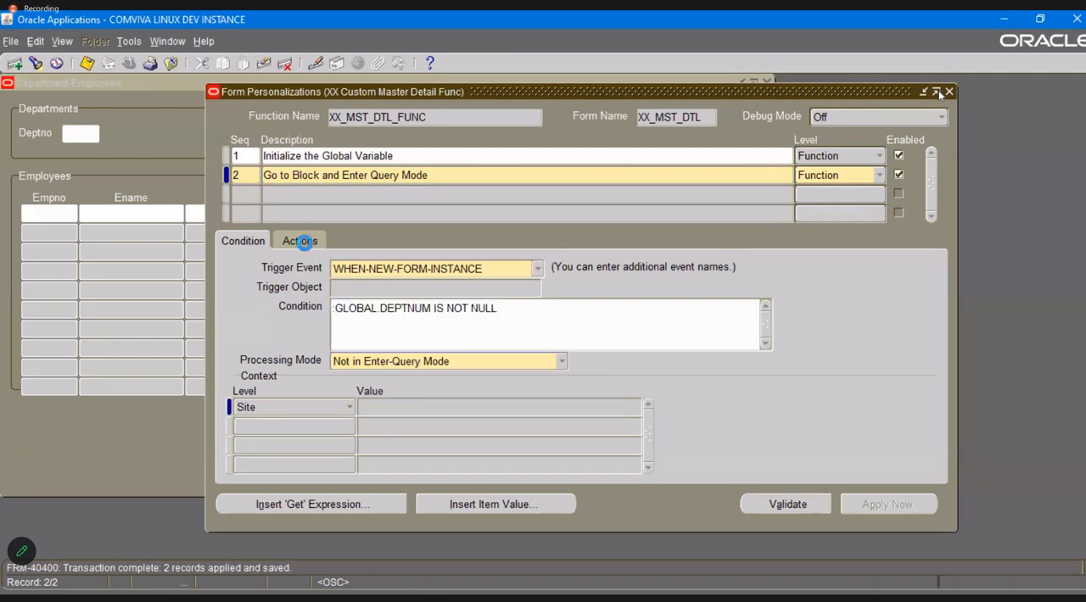
key("Tab")
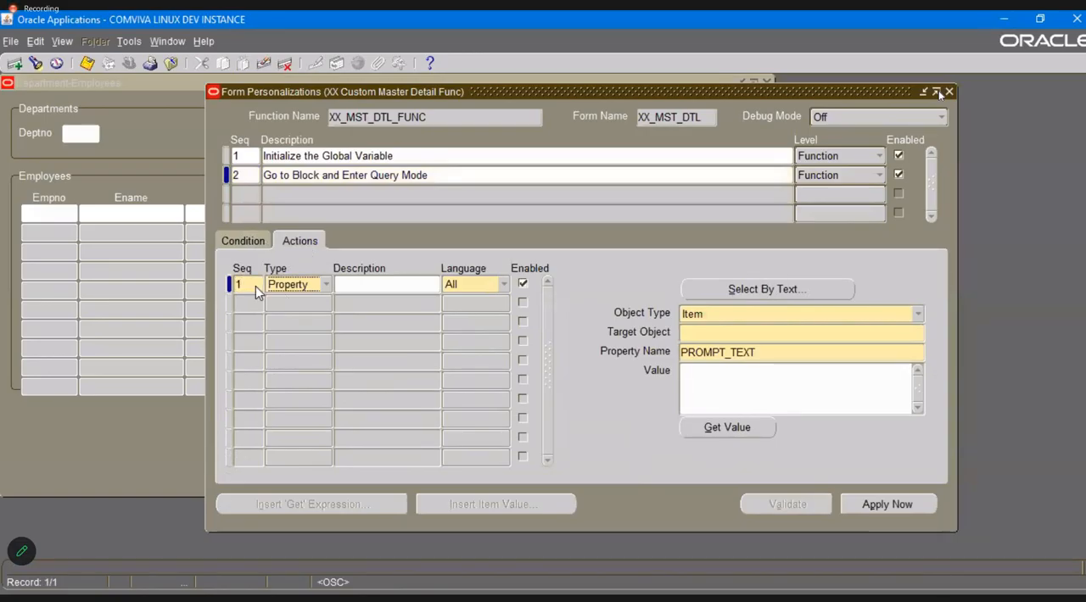
key("alt+Tab")
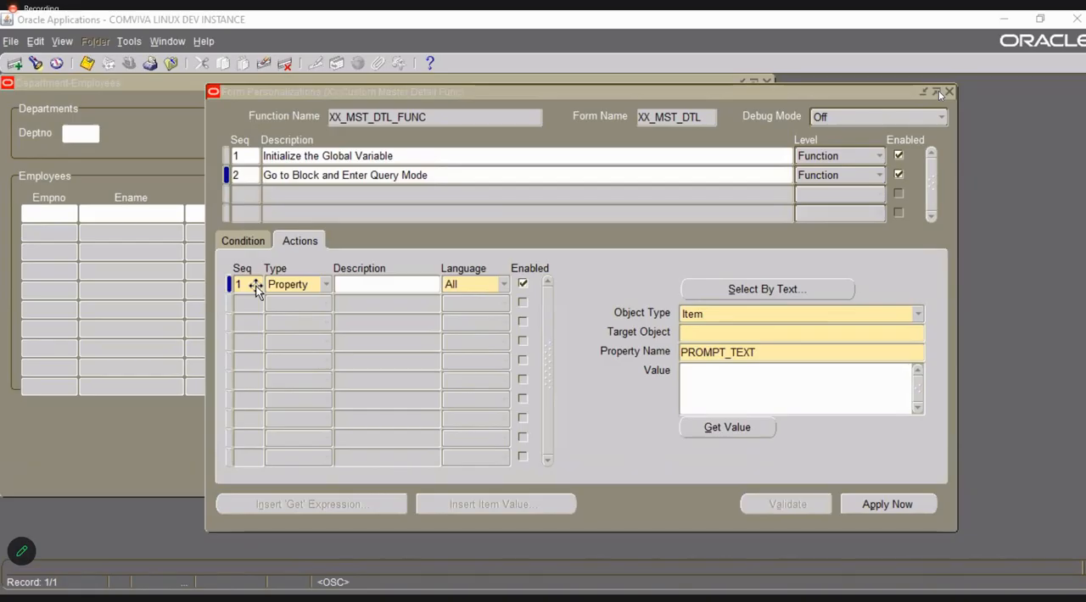
left_click(288, 286)
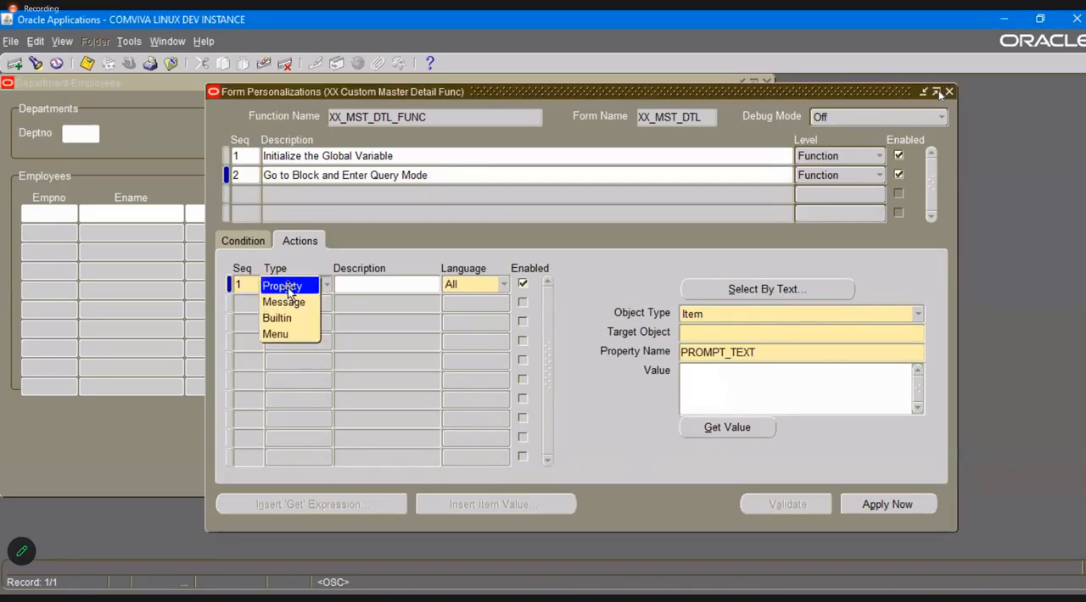
left_click(284, 318)
left_click(789, 295)
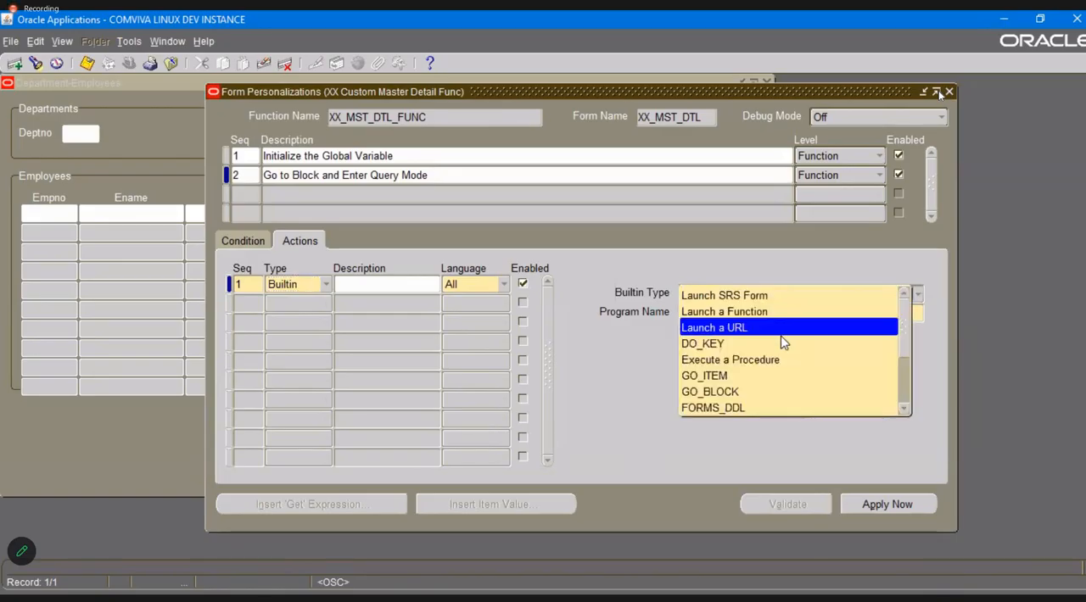
left_click(780, 343)
left_click(885, 314)
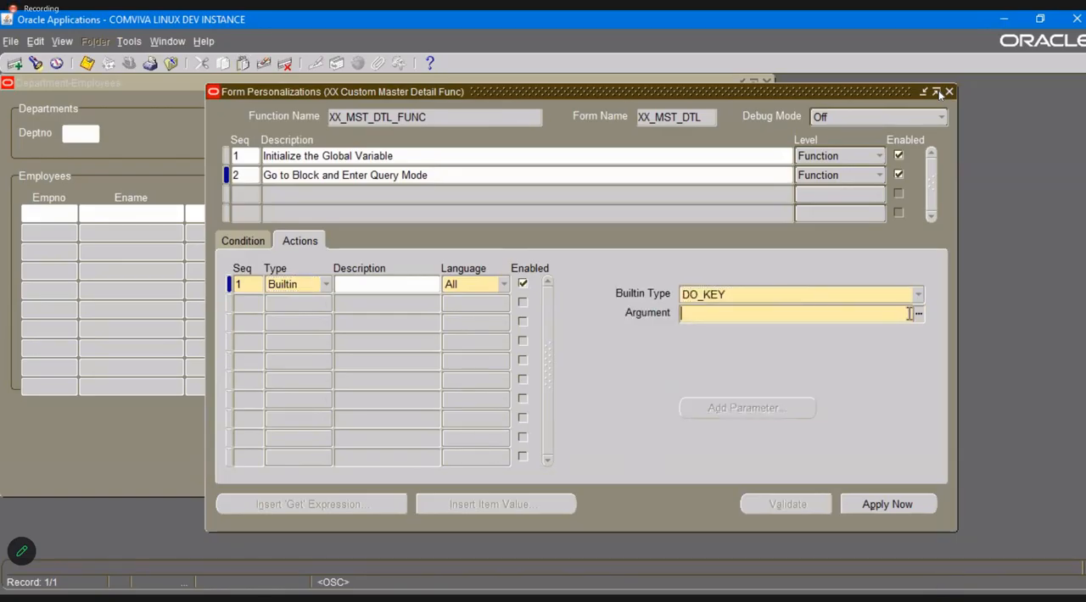
left_click(917, 313)
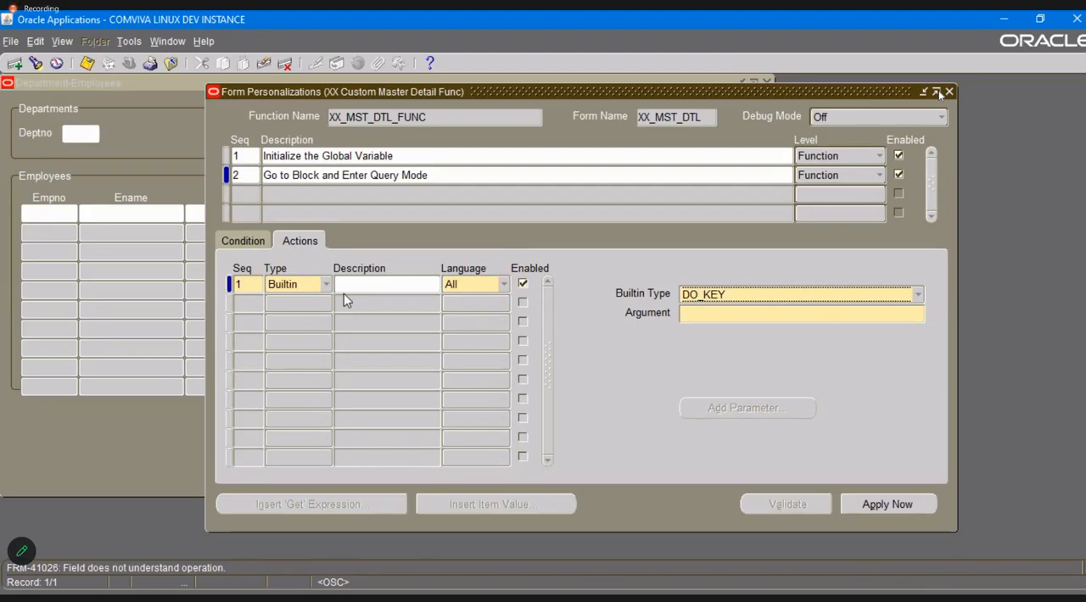
left_click(282, 281)
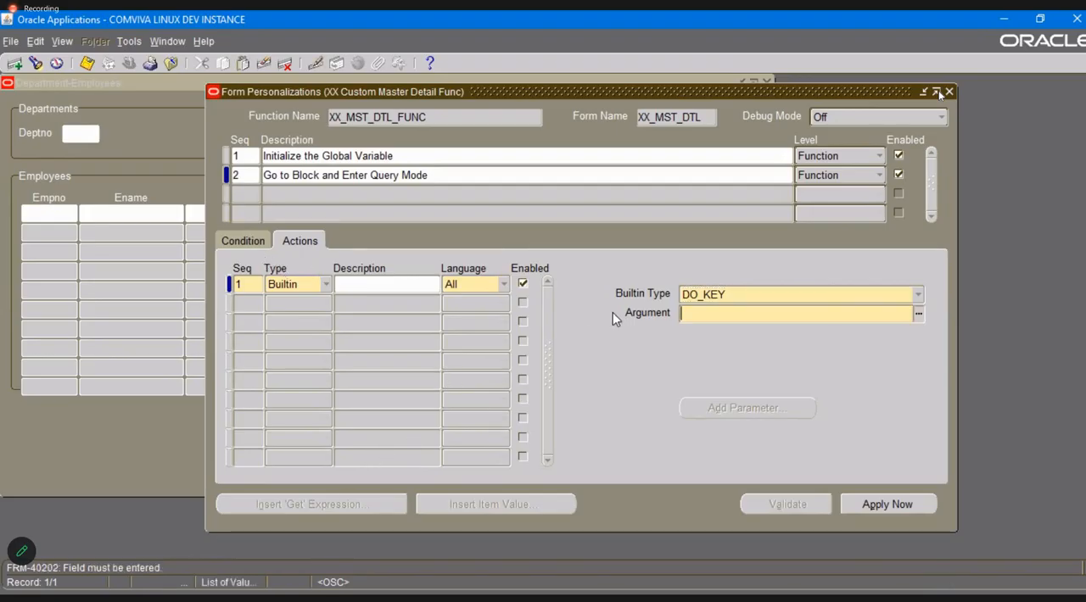
left_click(918, 313)
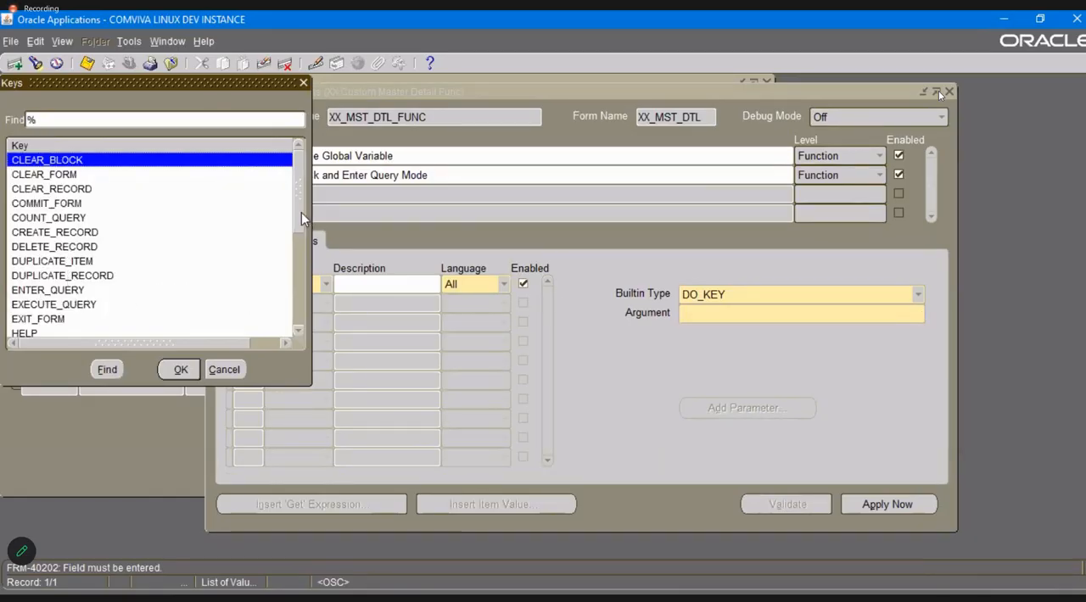
mouse_move(301, 212)
left_mouse_down()
mouse_move(303, 314)
mouse_move(297, 225)
left_mouse_up()
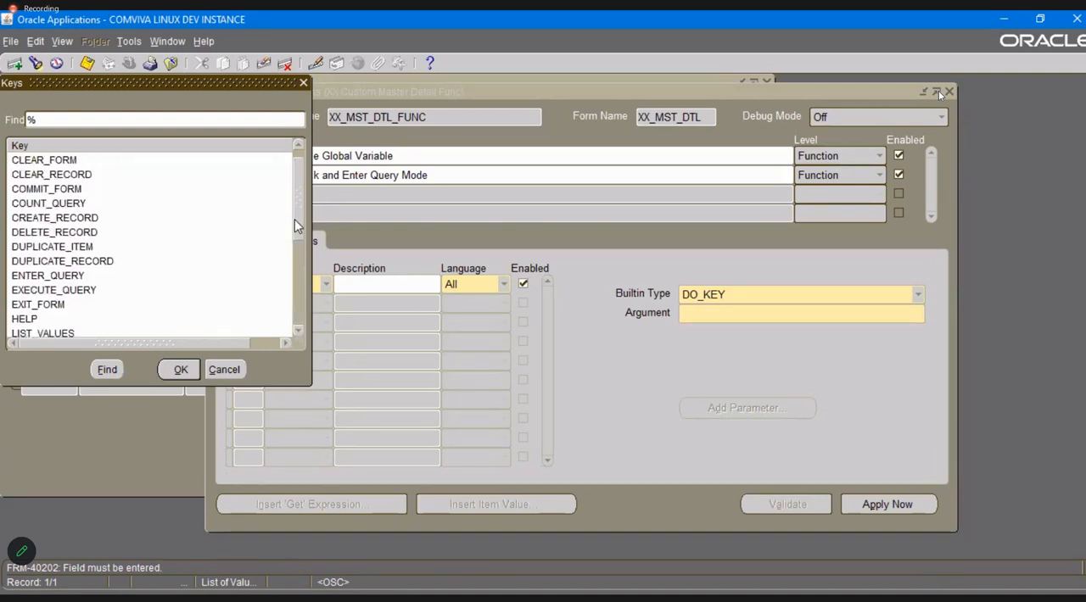
left_click_drag(297, 225, 297, 230)
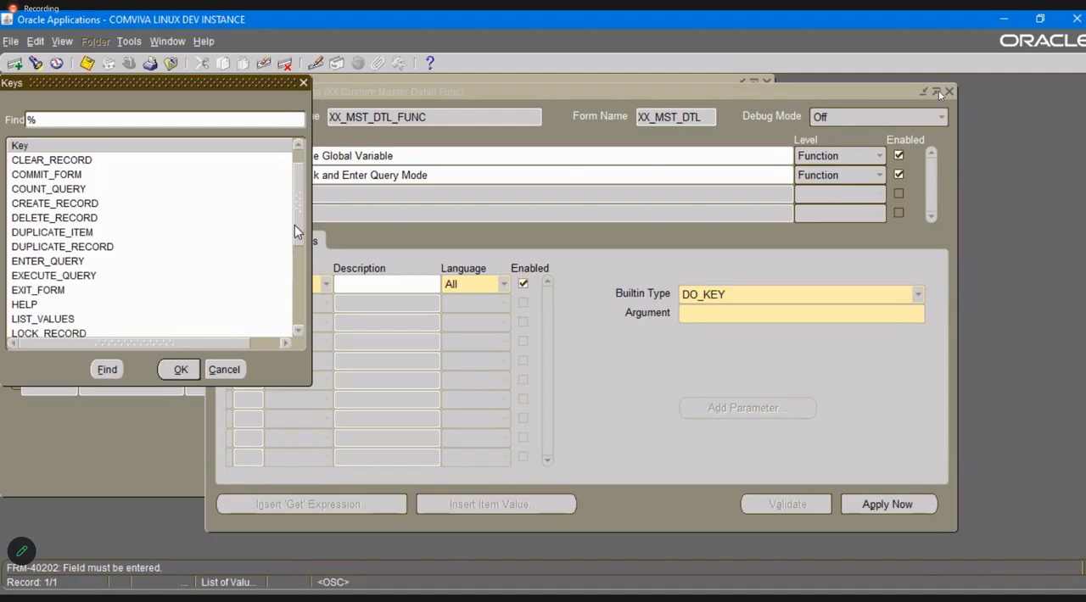
left_click(223, 369)
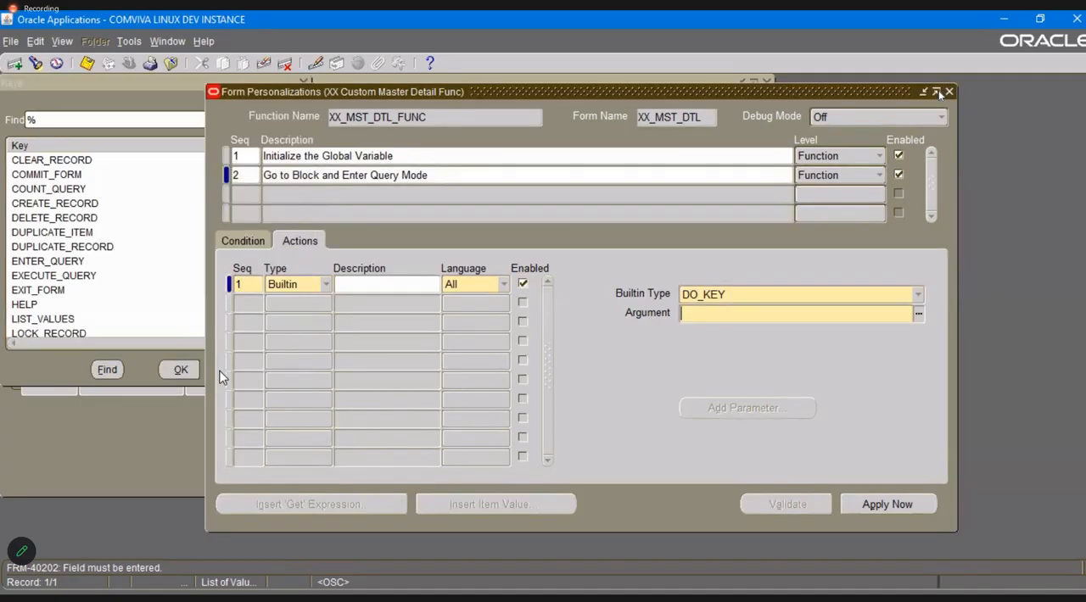
Set the action's builtin type to GO_BLOCK with XX_DEPARTMENT_BLK as the argument, and save.
left_click(915, 295)
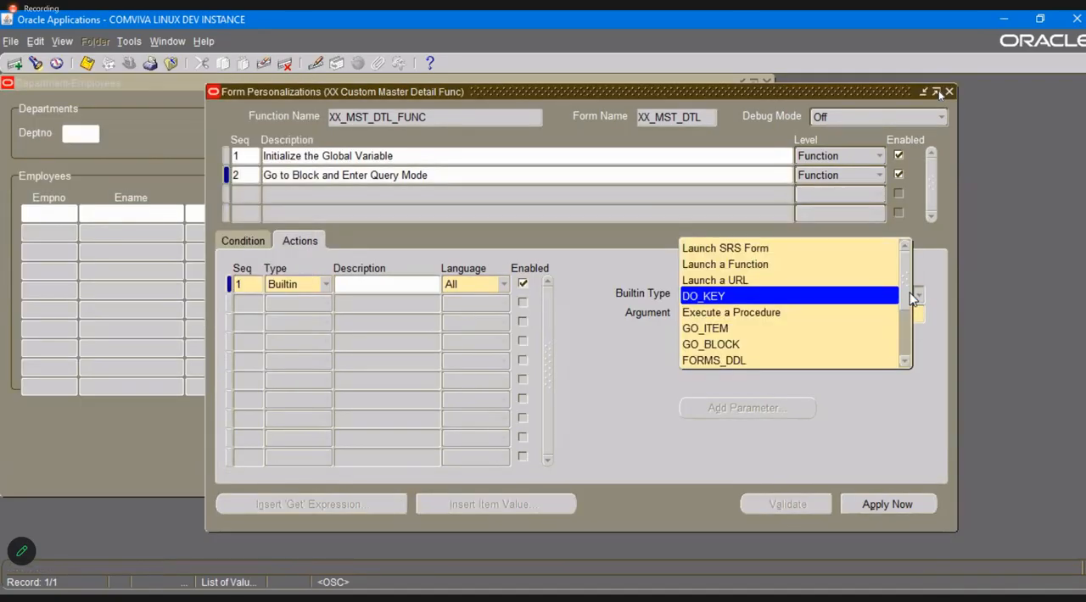
left_click(804, 348)
left_click(805, 312)
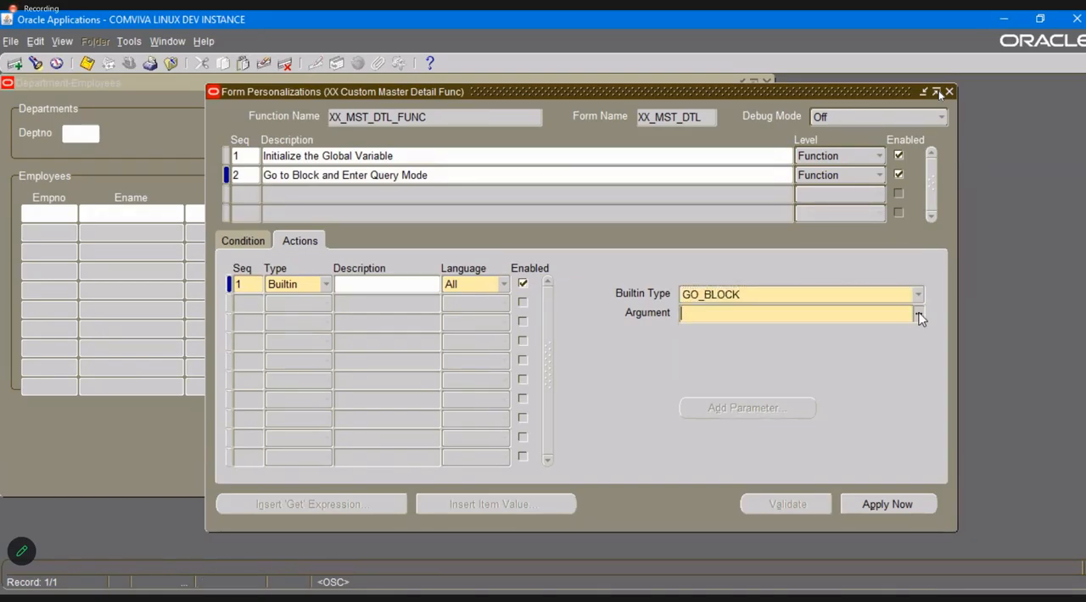
left_click(918, 316)
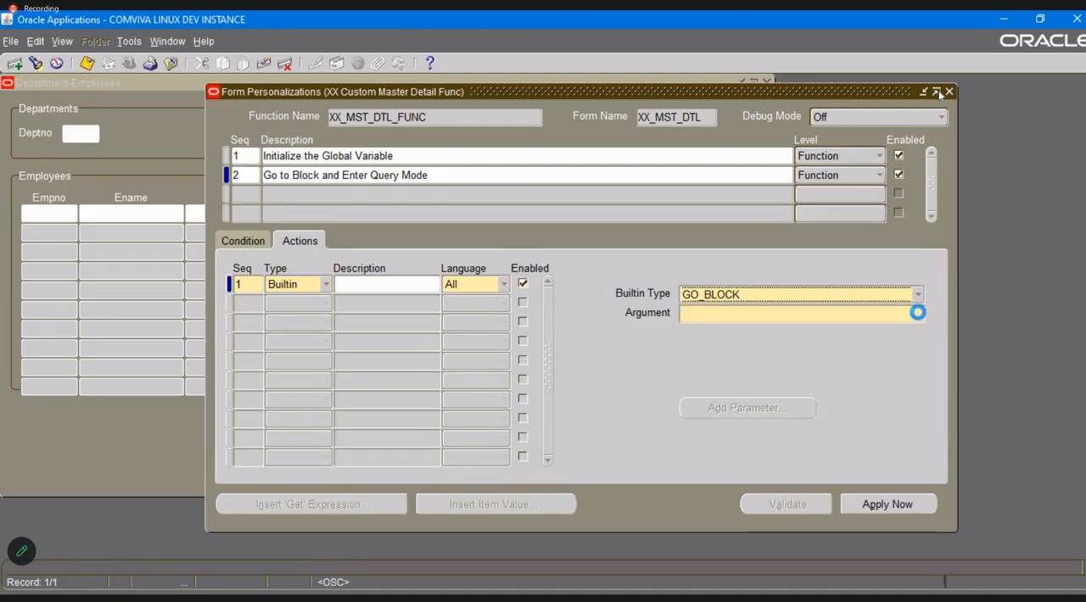
left_click(822, 297)
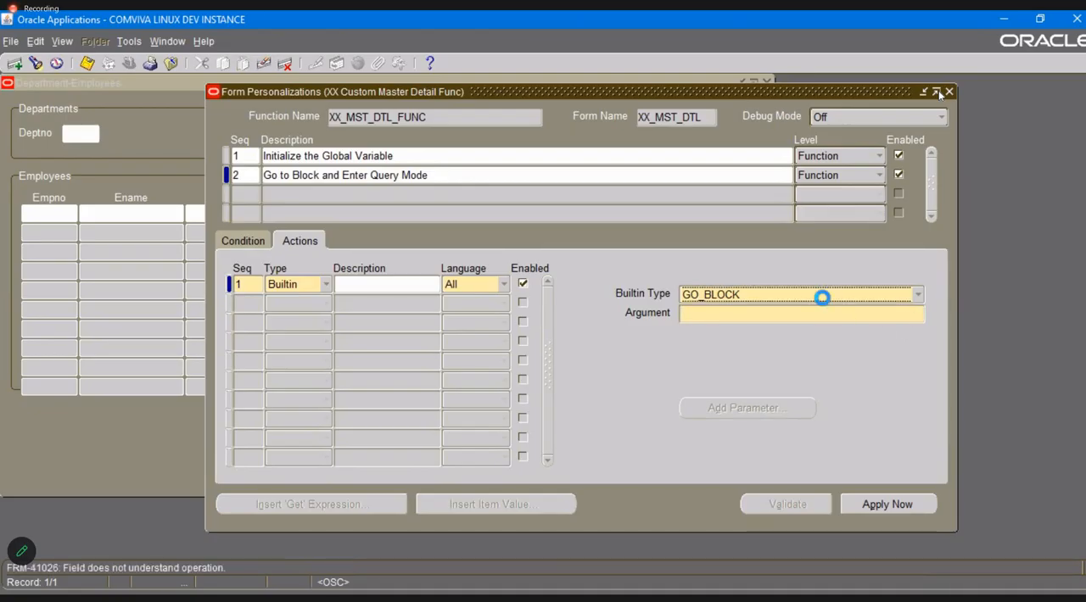
left_click(918, 314)
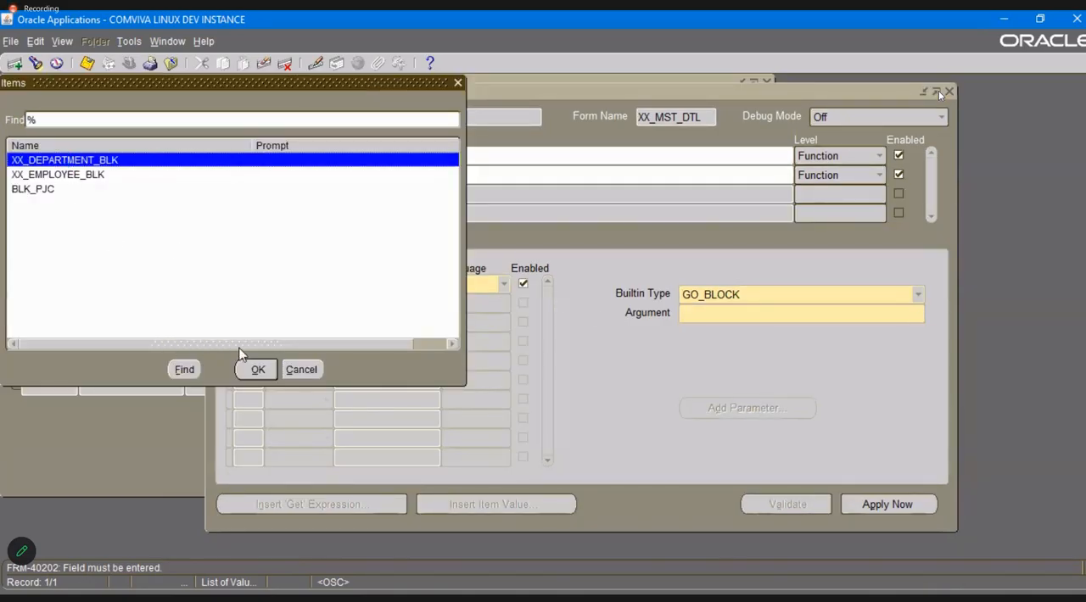
left_click(257, 369)
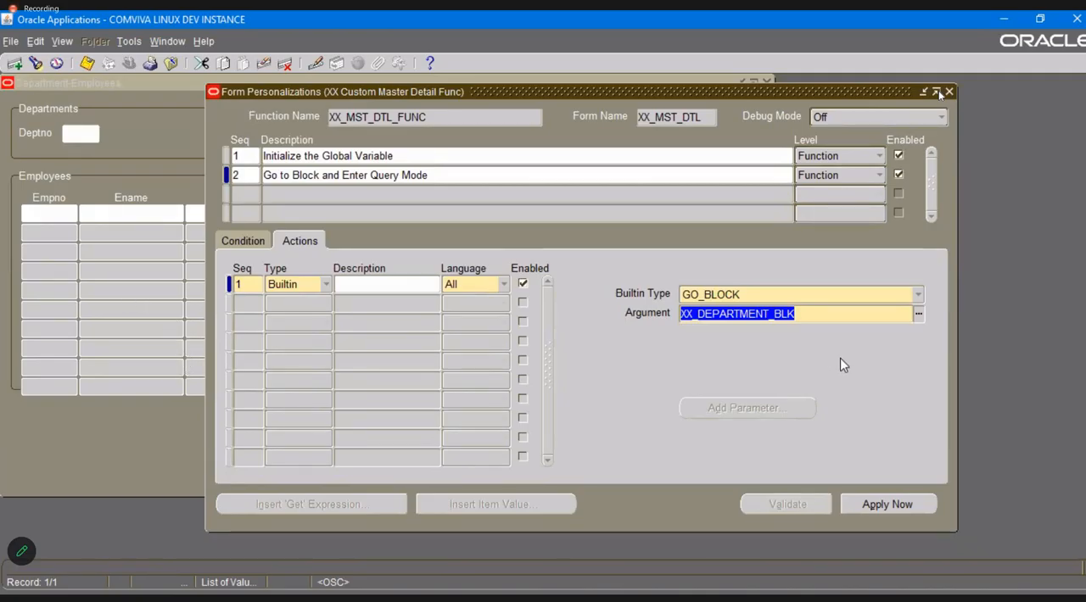
key("ctrl+s")
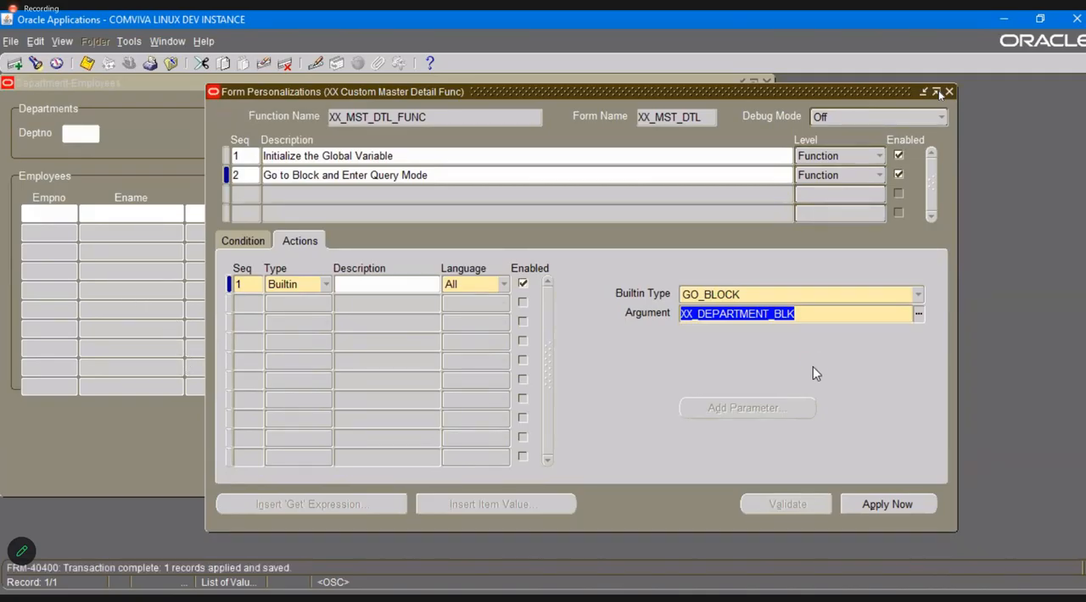
left_click(248, 302)
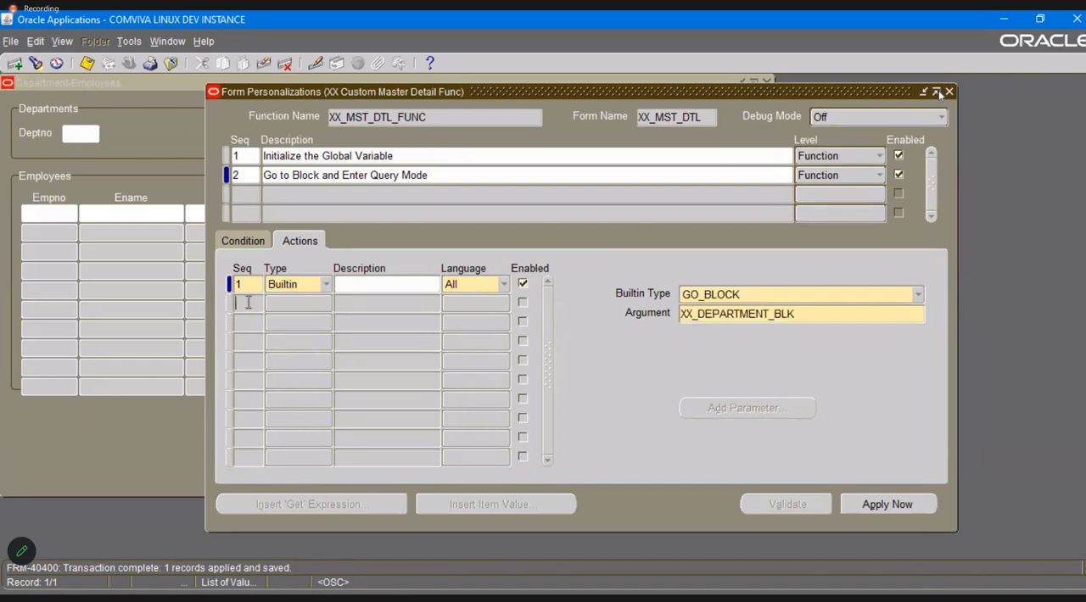
key("ctrl+s")
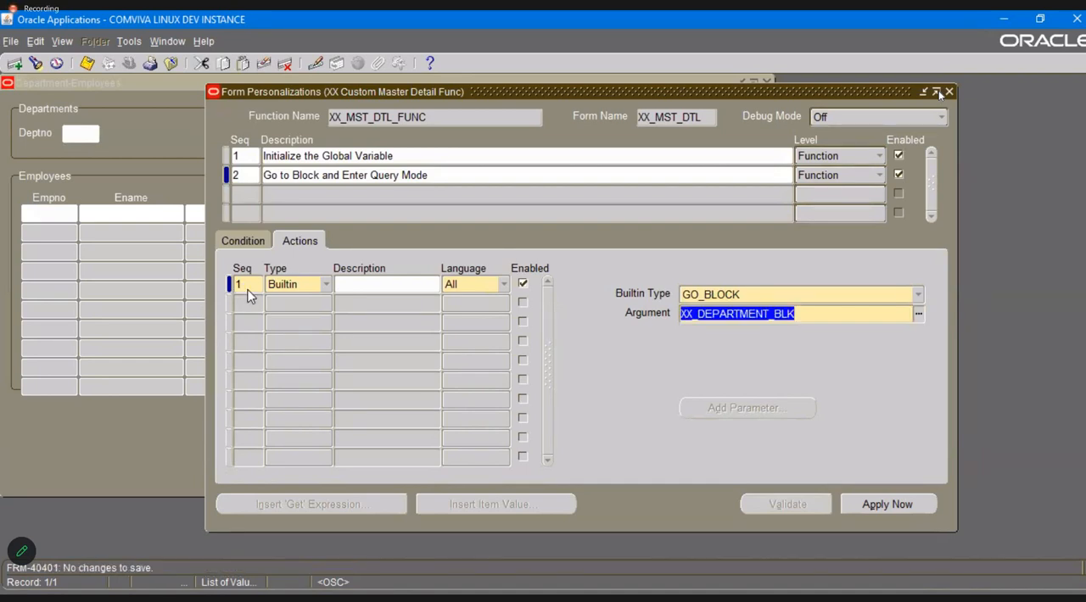
left_click(248, 285)
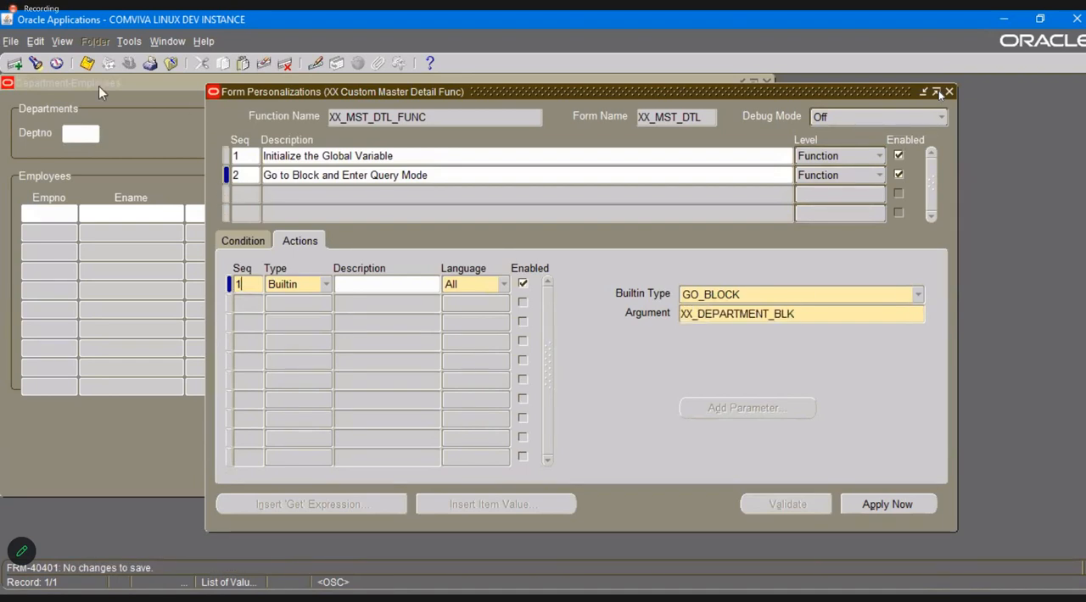
Close the personalizations and the Department-Employees form, and reopen XX Custom Master Detail.
left_click(948, 92)
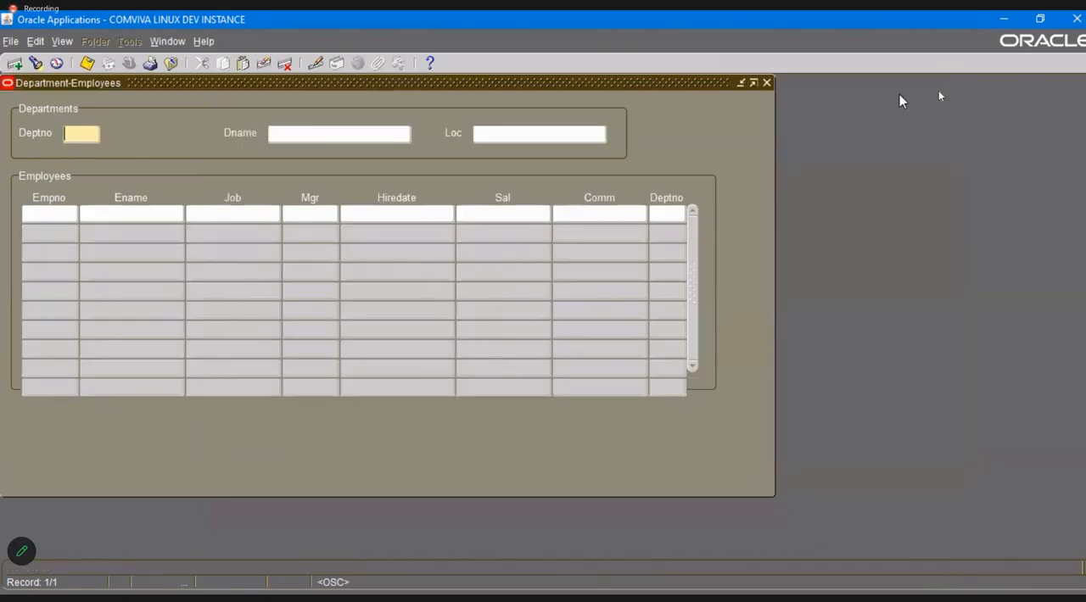
left_click(767, 82)
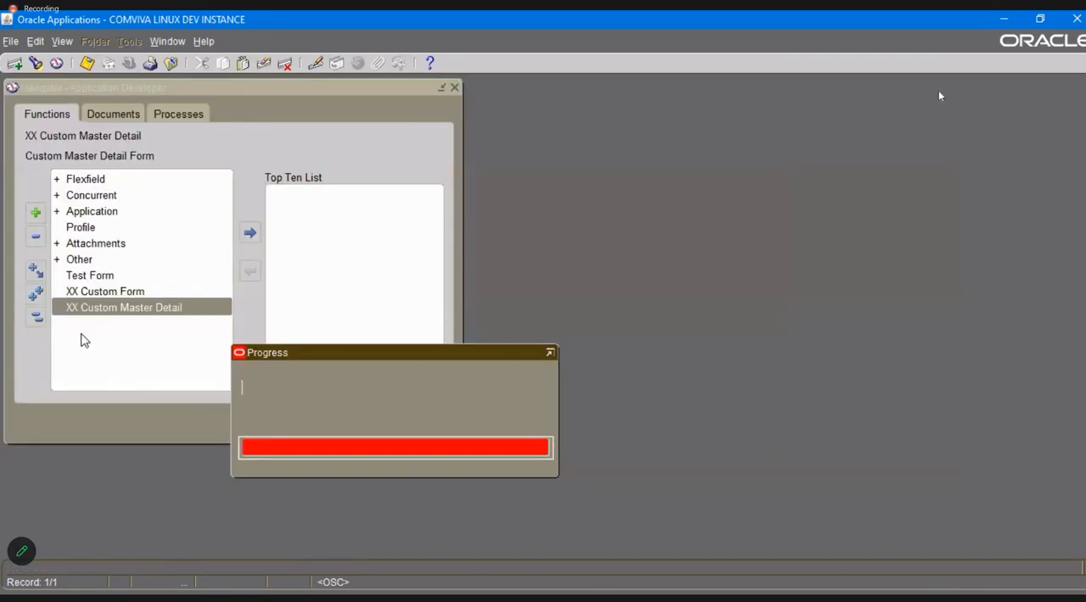
double_click(88, 310)
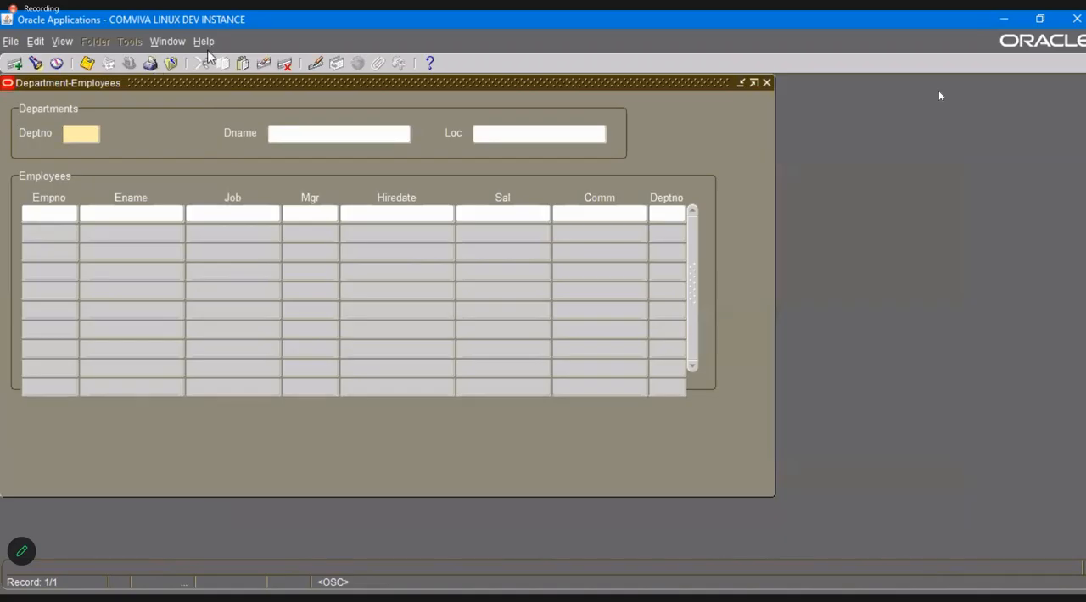
Open the form personalizations for the Department-Employees form and display the actions of the "Go to Block and Enter Query Mode" rule.
left_click(204, 41)
mouse_move(246, 117)
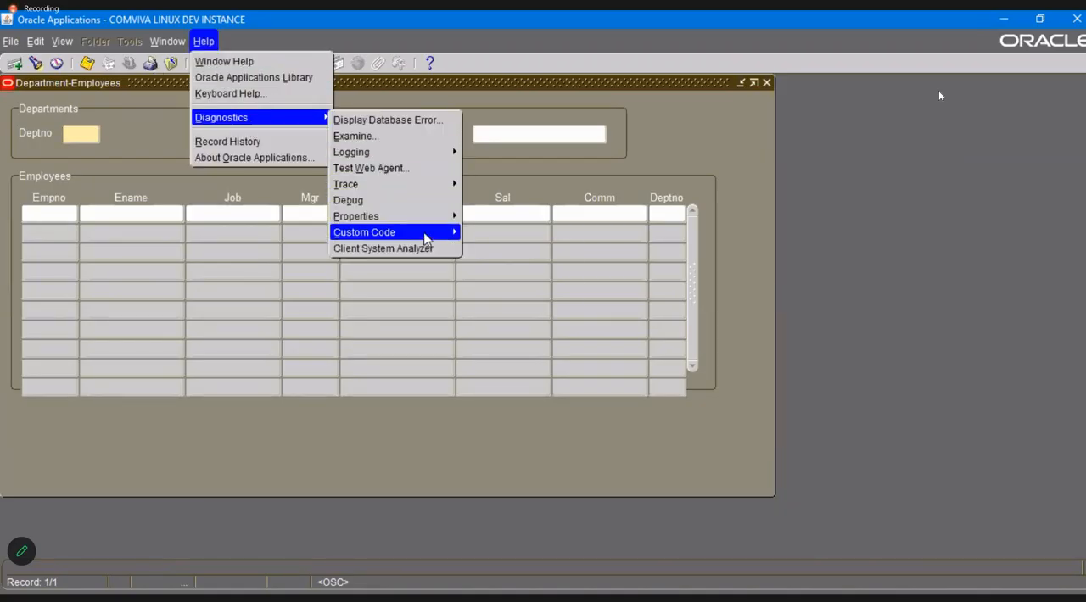
mouse_move(407, 232)
left_click(506, 313)
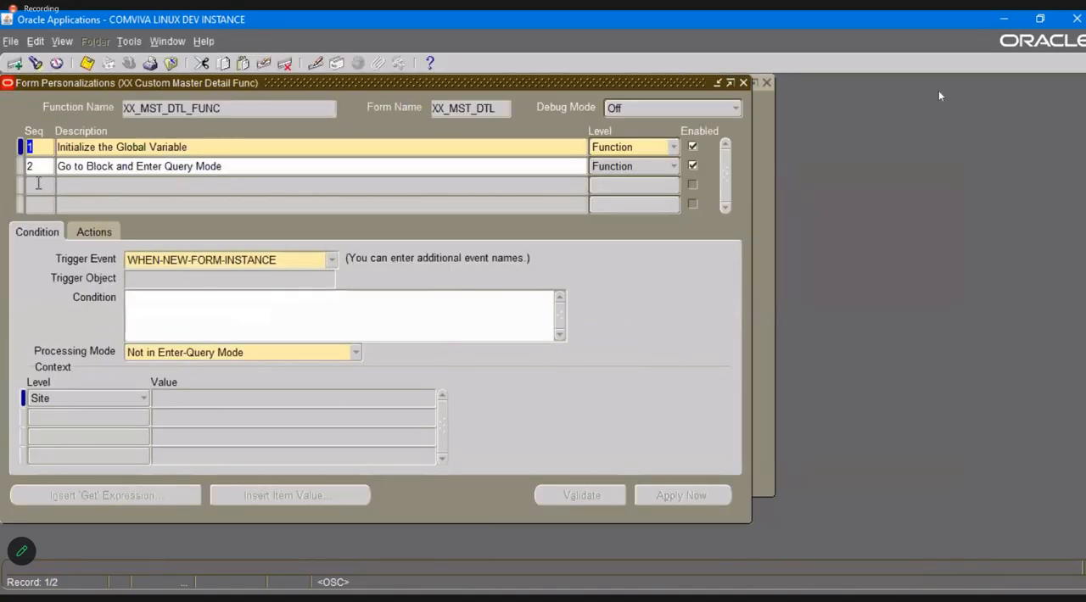
left_click(34, 166)
left_click(93, 232)
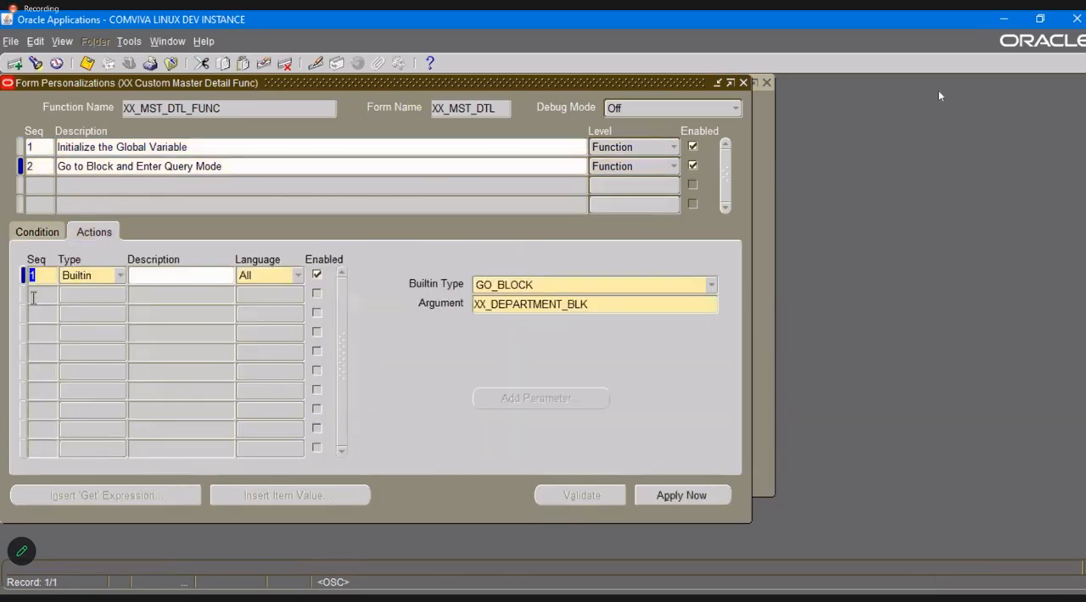
Add a Builtin action with sequence 2, builtin type DO_KEY and argument ENTER_QUERY, save it, and discard the extra blank action.
left_click(34, 295)
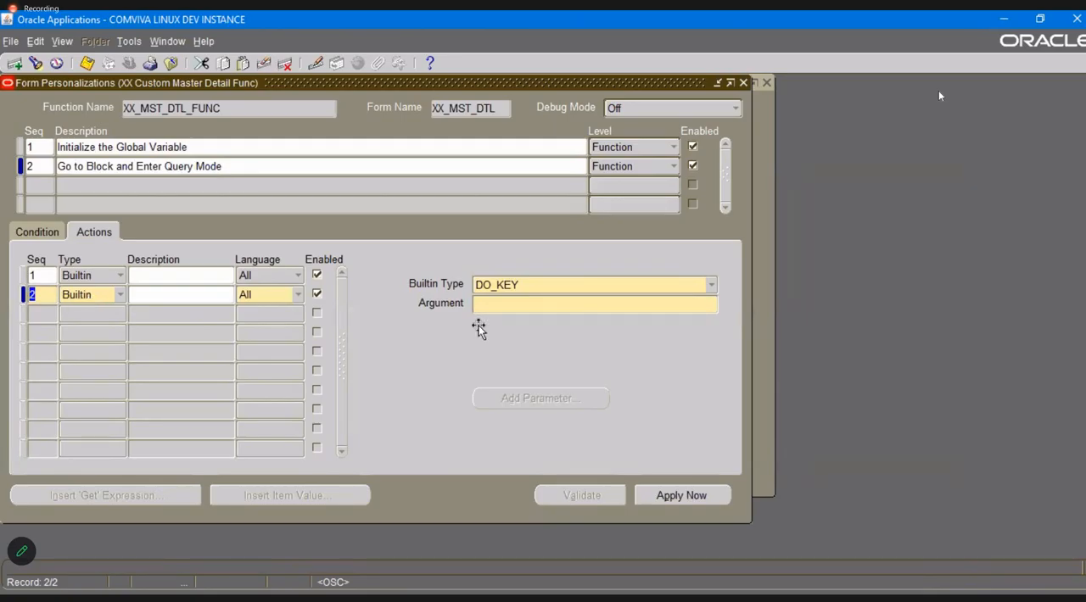
left_click(565, 303)
key("ctrl+l")
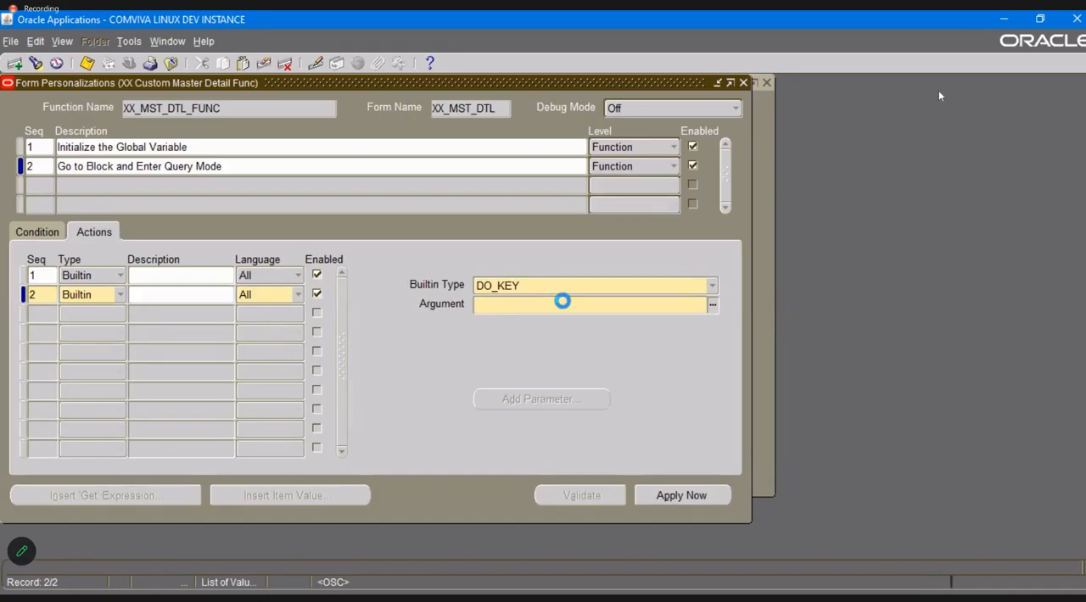
left_click(82, 293)
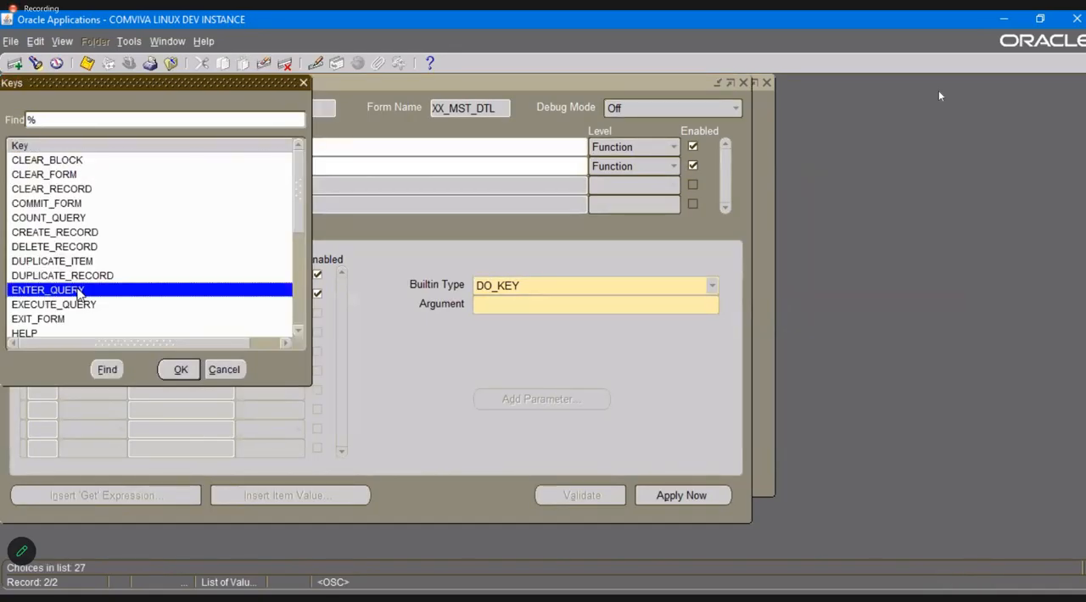
left_click(180, 369)
key("ctrl+s")
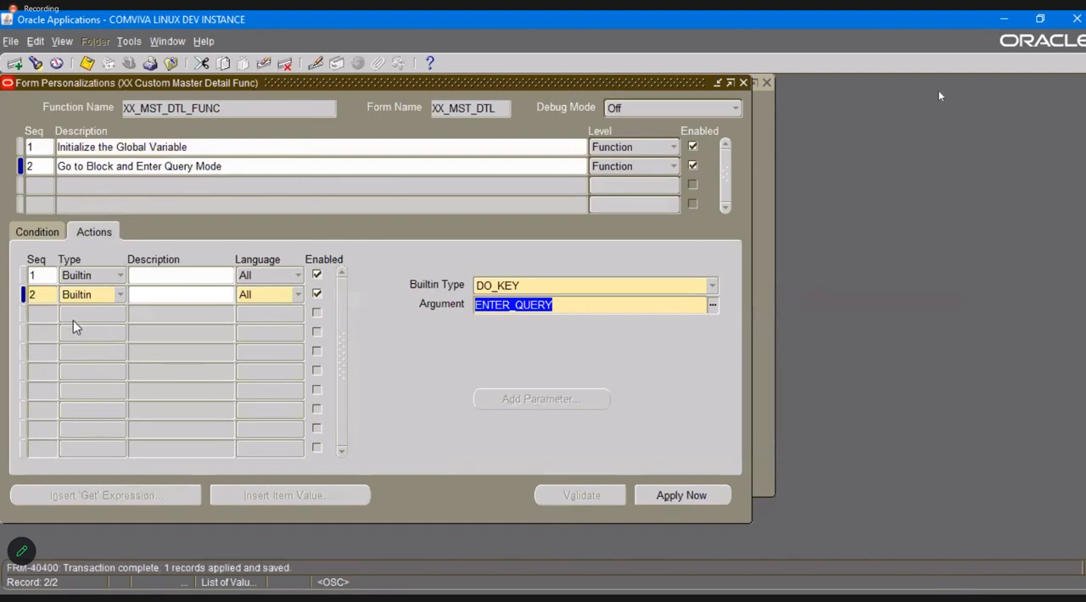
left_click(48, 311)
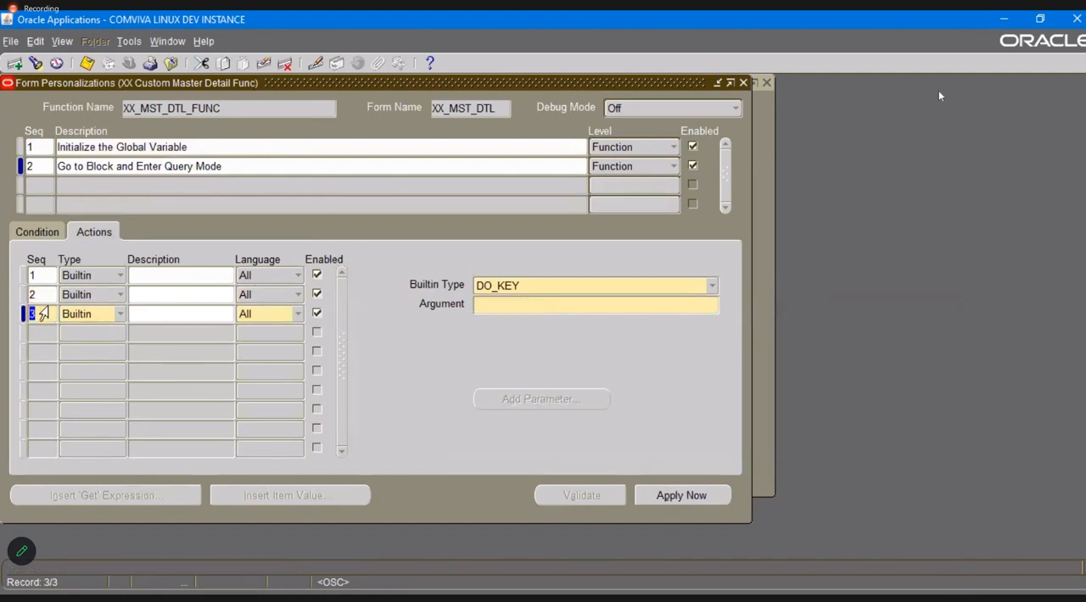
left_click(265, 64)
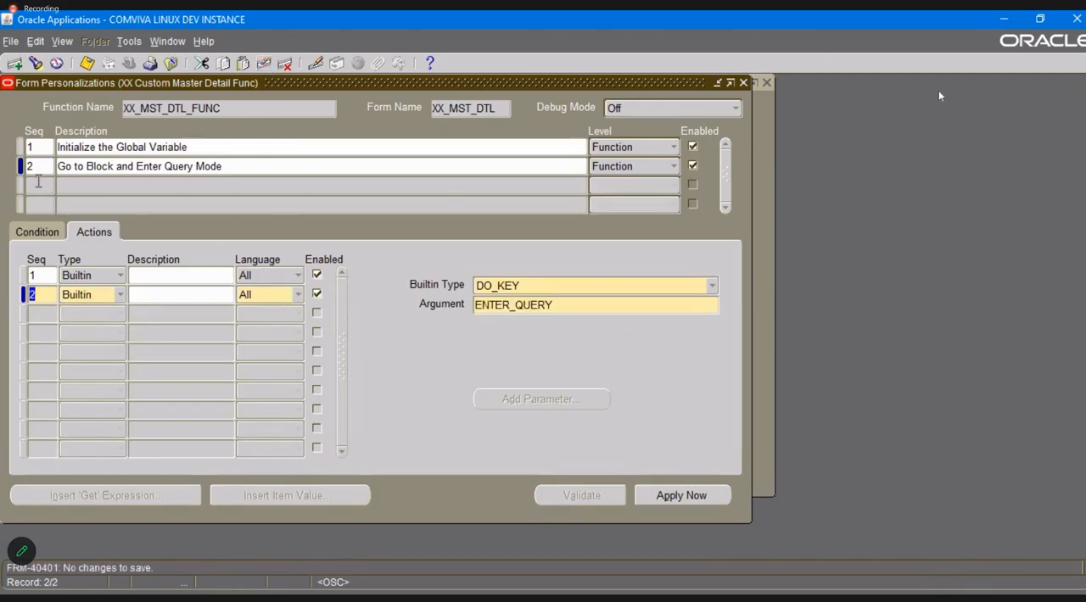
Add a personalization rule with sequence 3 and the description QUERY.
left_click(41, 186)
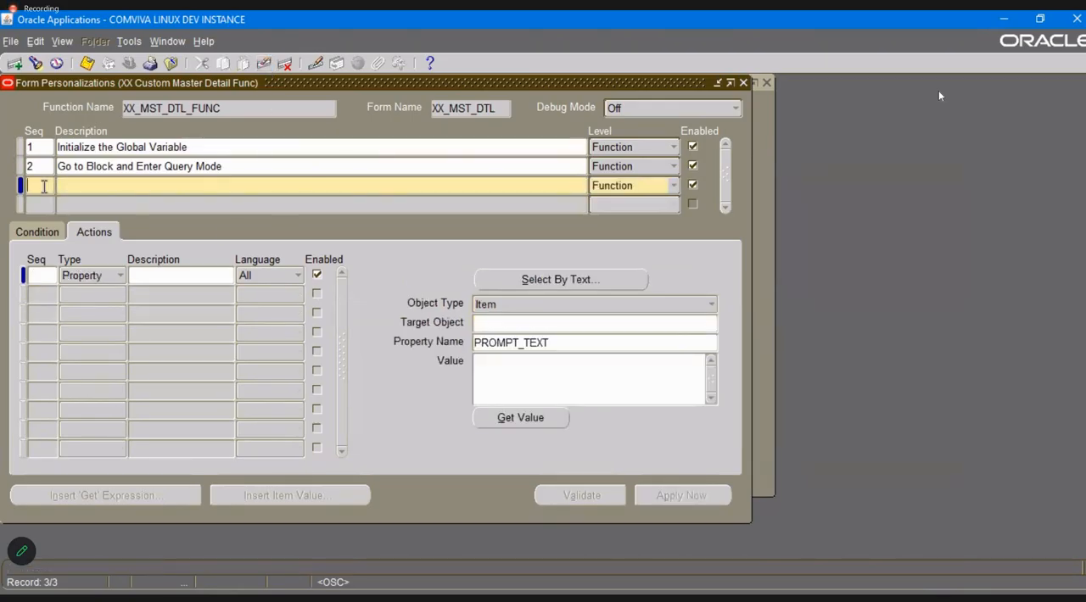
type("3")
key("Tab")
key("alt+Tab")
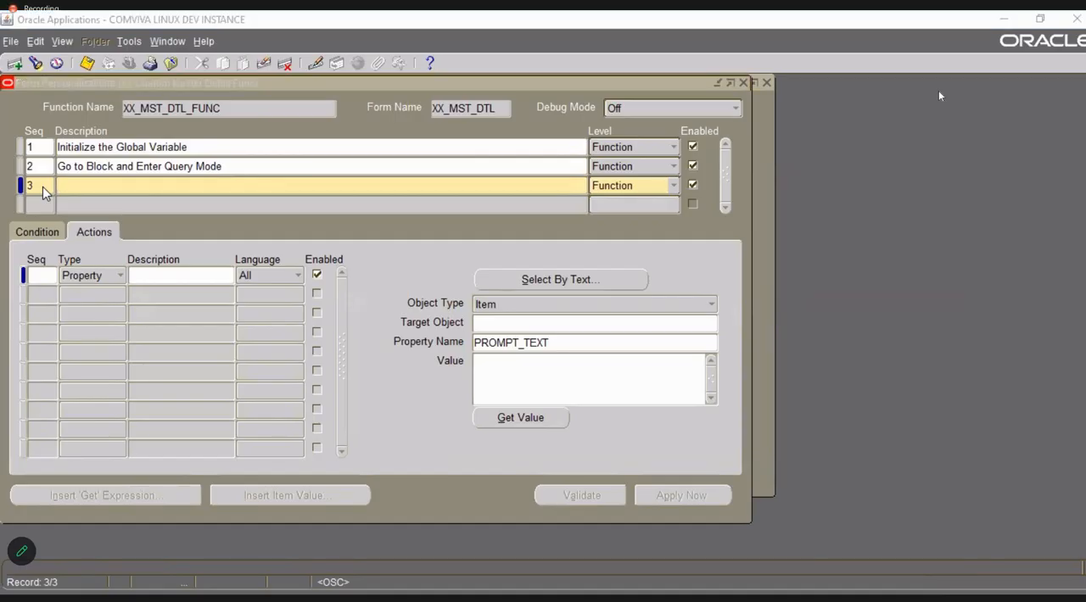
key("alt+Tab")
type("QUERY")
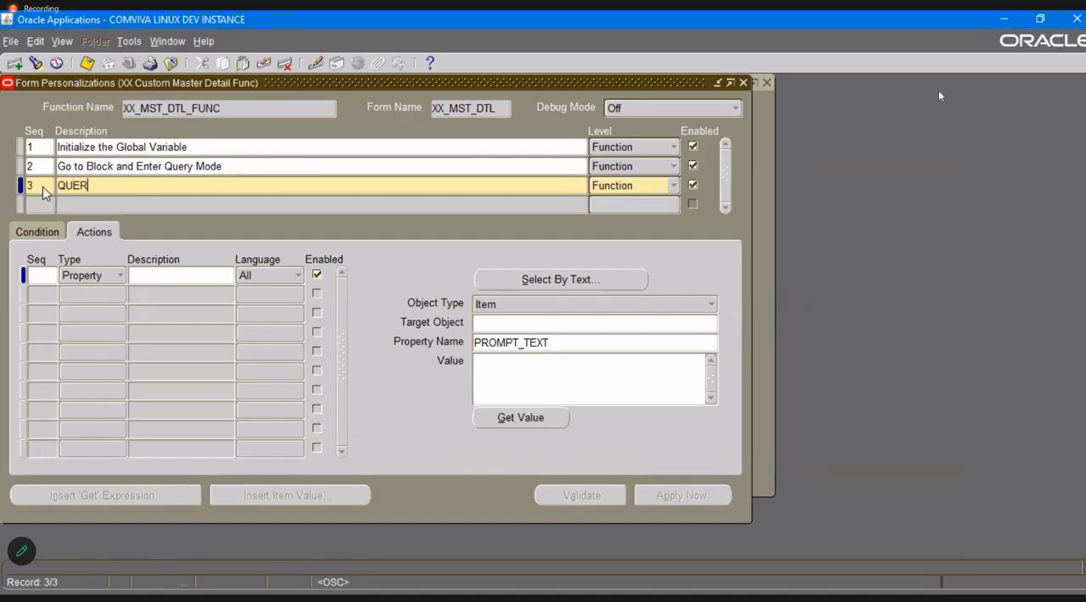
Set the QUERY rule's trigger event to WHEN-NEW-RECORD-INSTANCE and its trigger object to XX_DEPARTMENT_BLK.
left_click(38, 234)
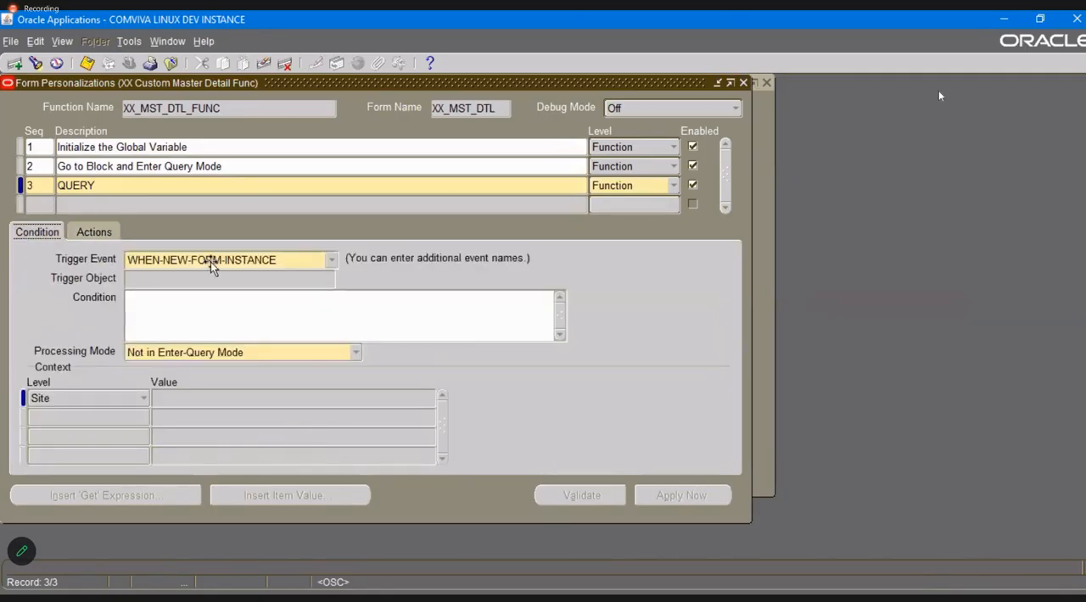
left_click(331, 259)
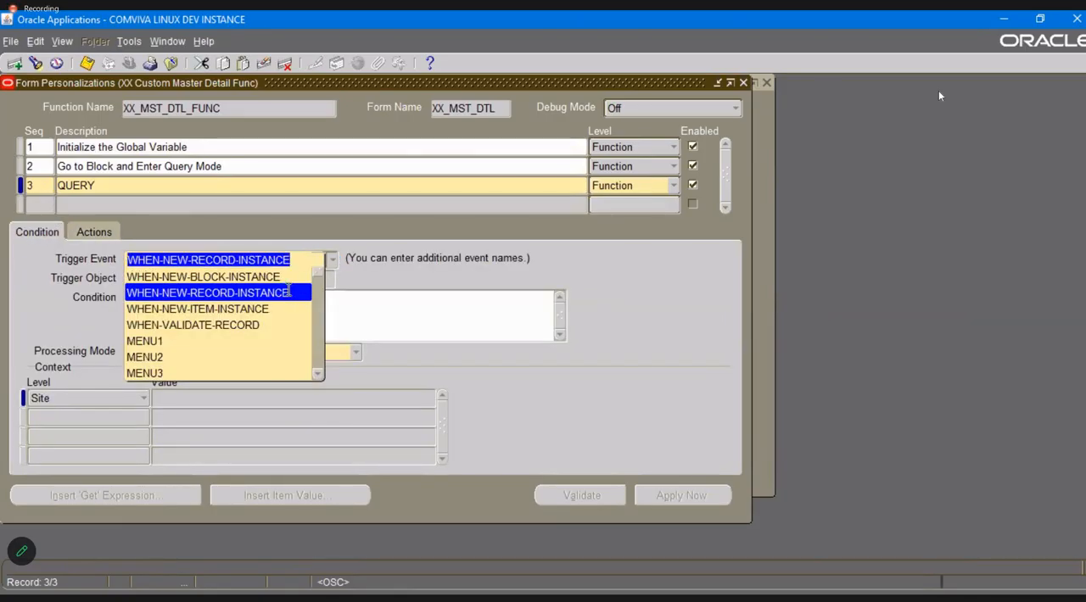
left_click(289, 292)
left_click(262, 283)
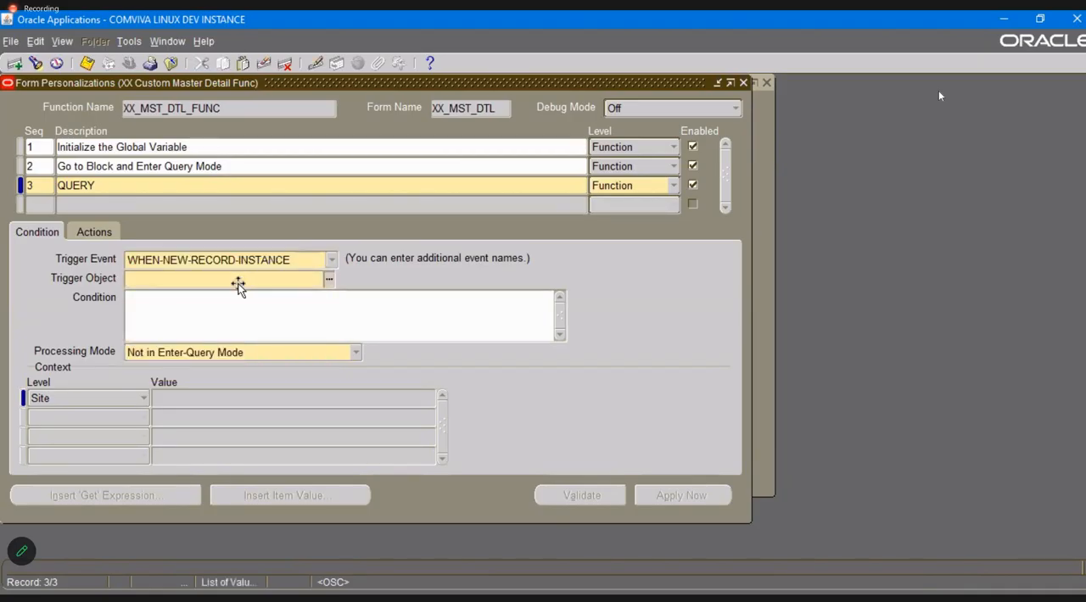
key("ctrl+l")
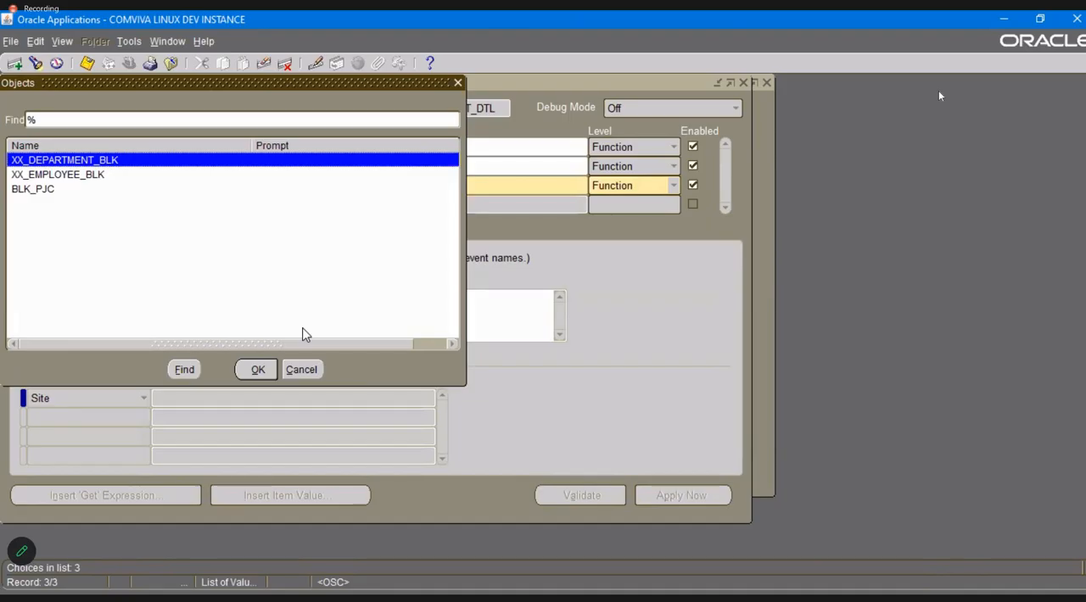
key("Return")
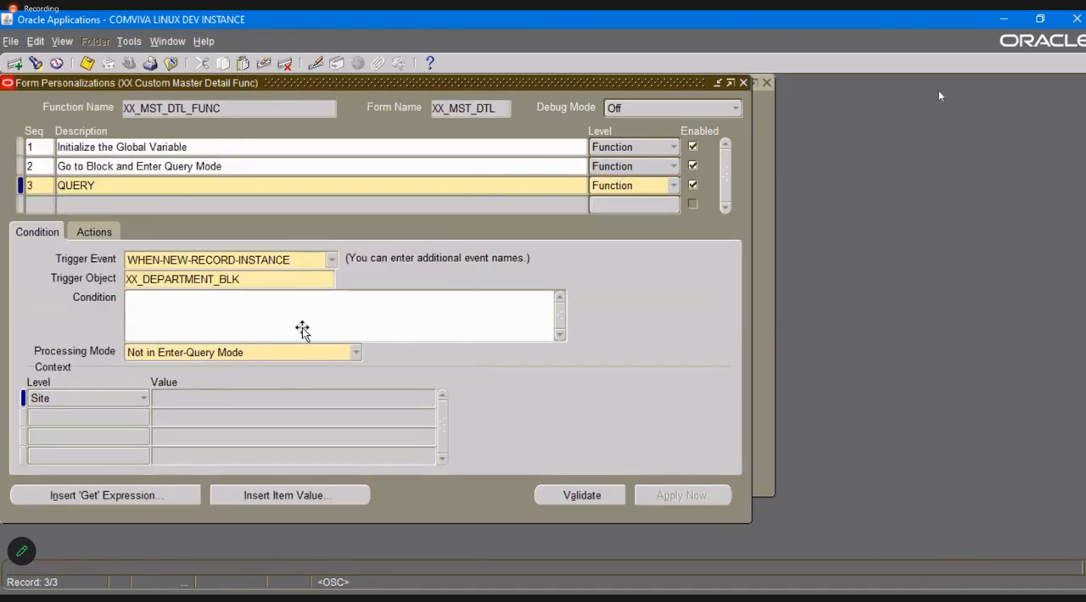
Set the QUERY rule's condition to :GLOBAL.DEPTNUM is NOT NULL and save.
left_click(303, 330)
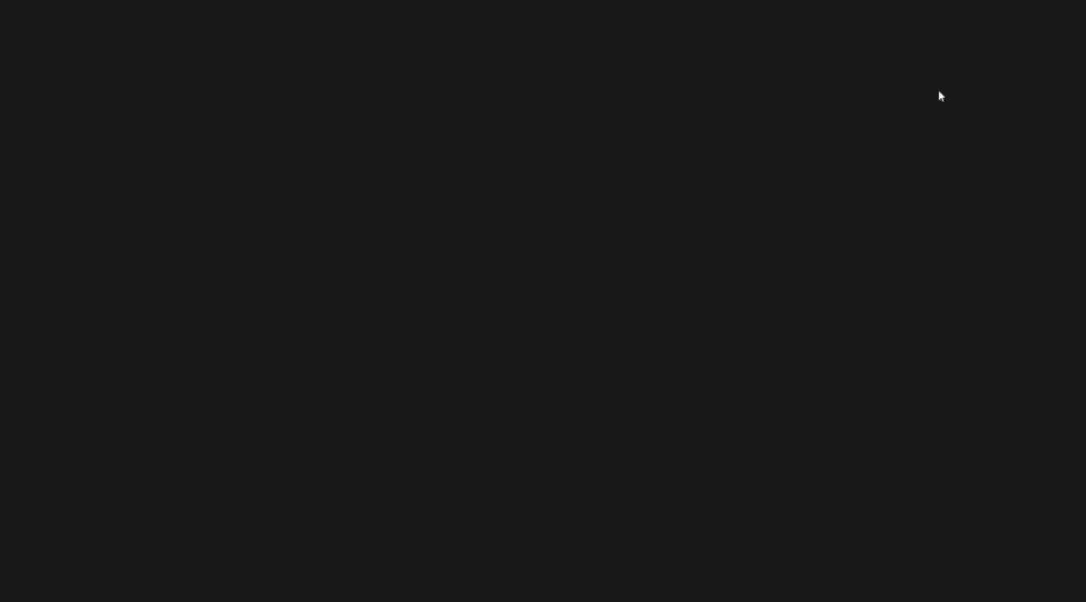
type("GLOBAL.")
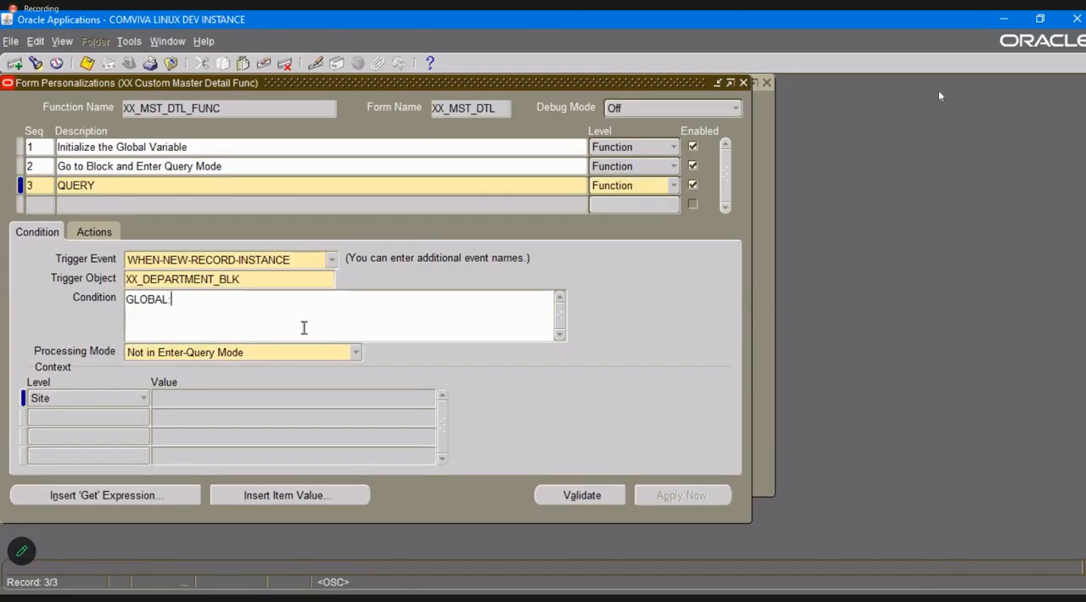
type(":")
key("BackSpace")
key("Home")
type(":GLOBAL.DEPTNUM")
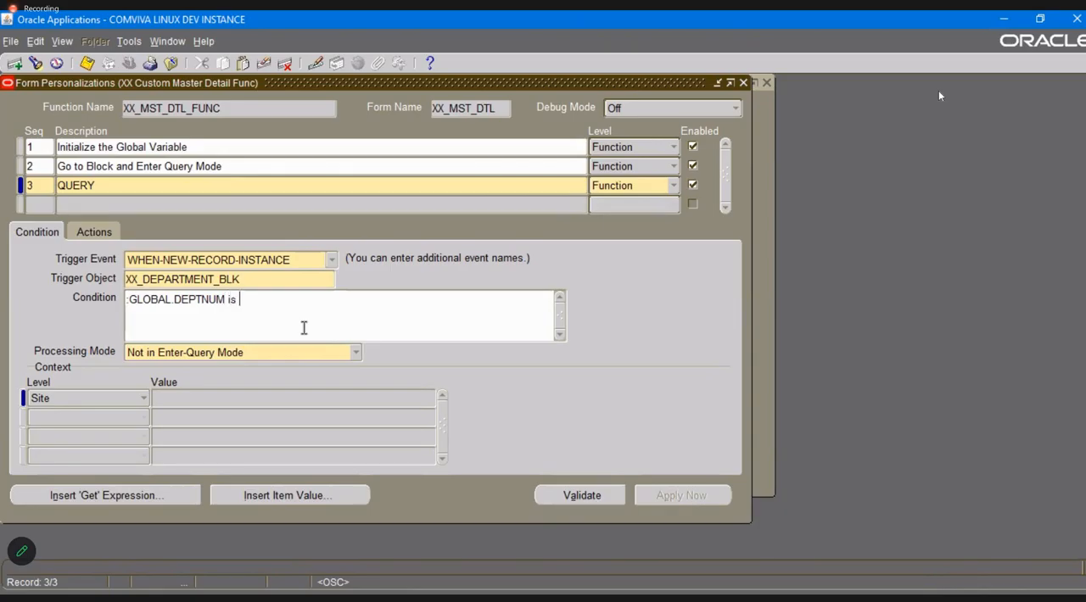
type(" is NOT NULL")
key("ctrl+s")
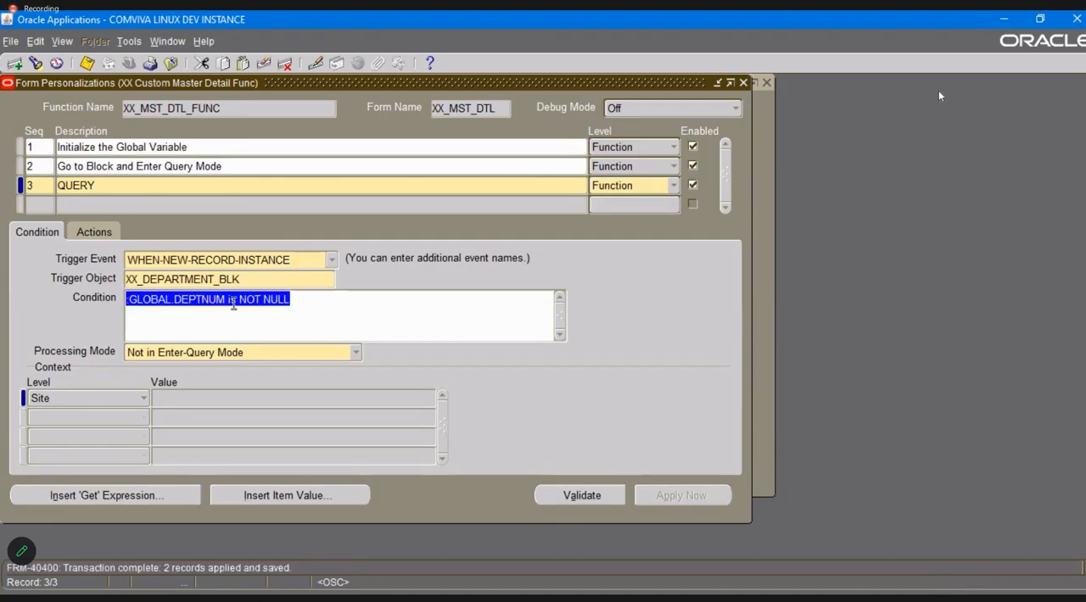
Add a Property action with sequence 1 to the QUERY rule, targeting the item XX_DEPARTMENT_BLK.DEPTNO.
left_click(101, 232)
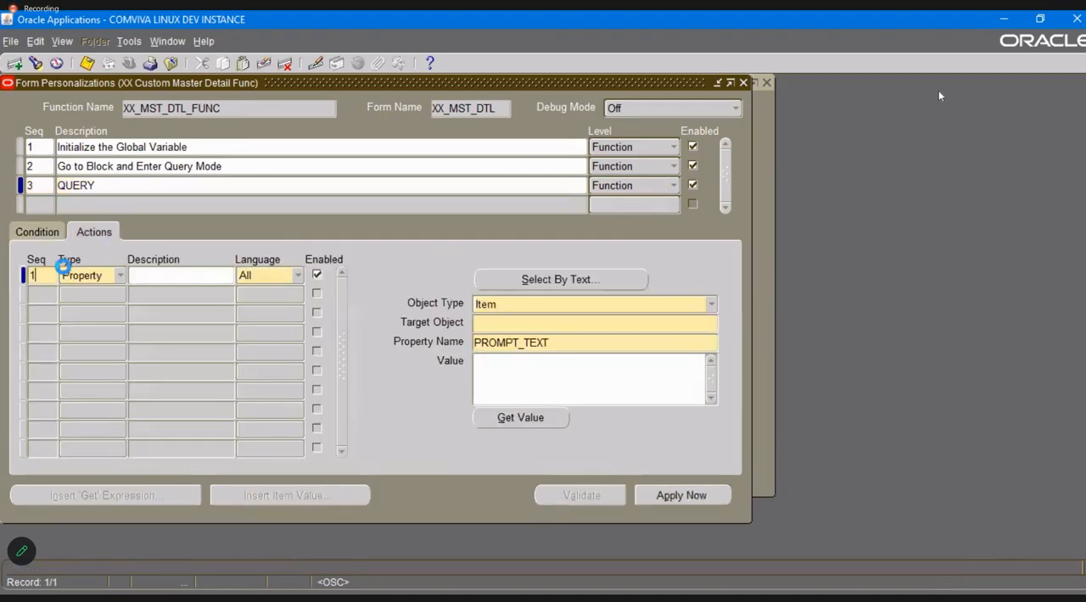
key("alt+Tab")
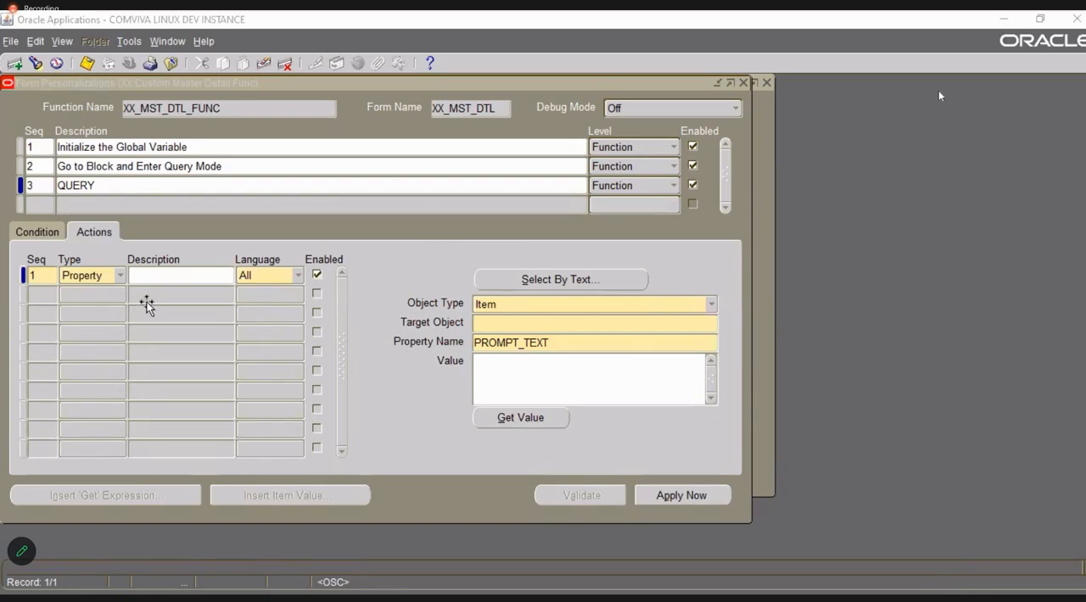
left_click(714, 324)
left_click(714, 324)
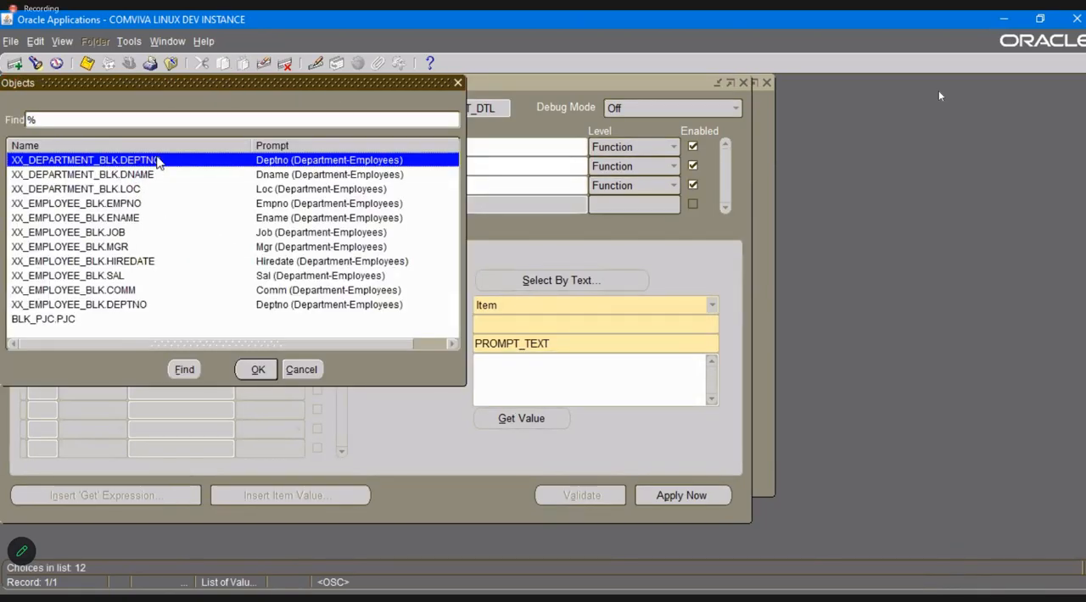
left_click(257, 369)
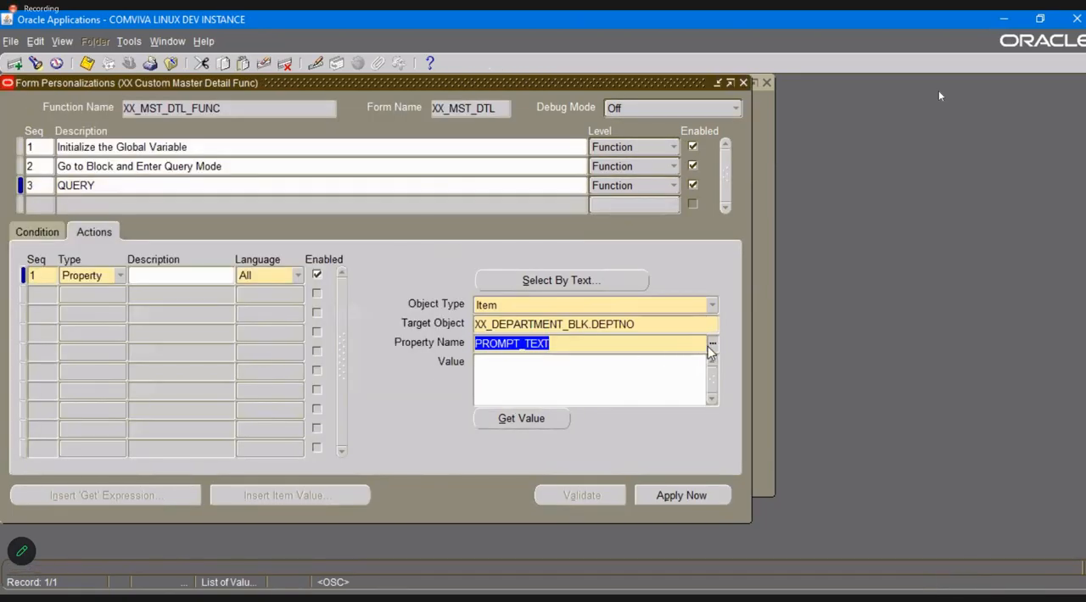
Set the action's property name to VALUE and its value to :GLOBAL.DEPTNUM, and save.
left_click(713, 344)
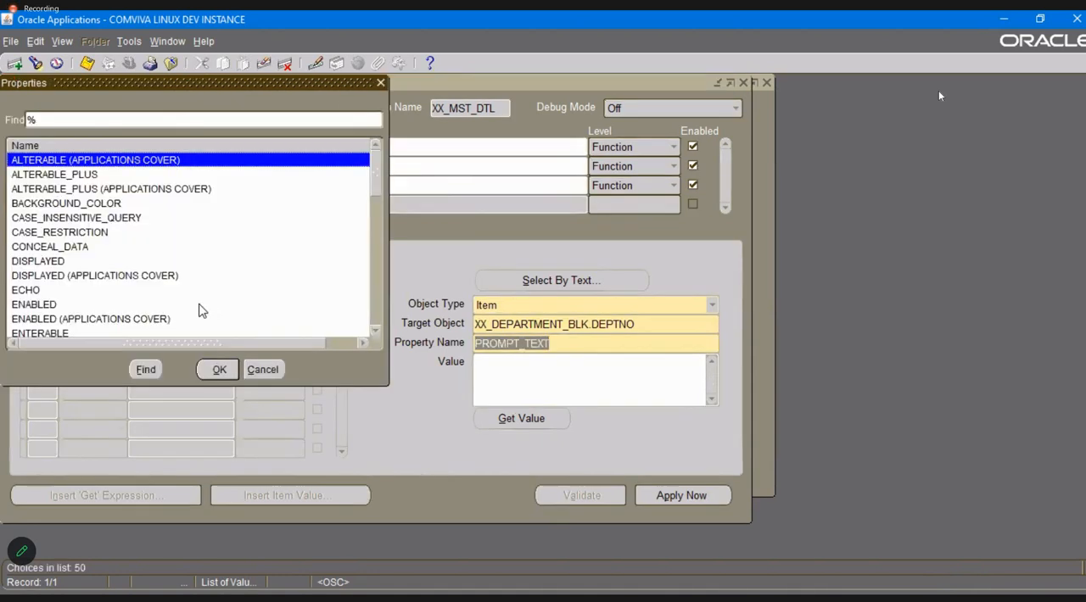
type("v")
key("Return")
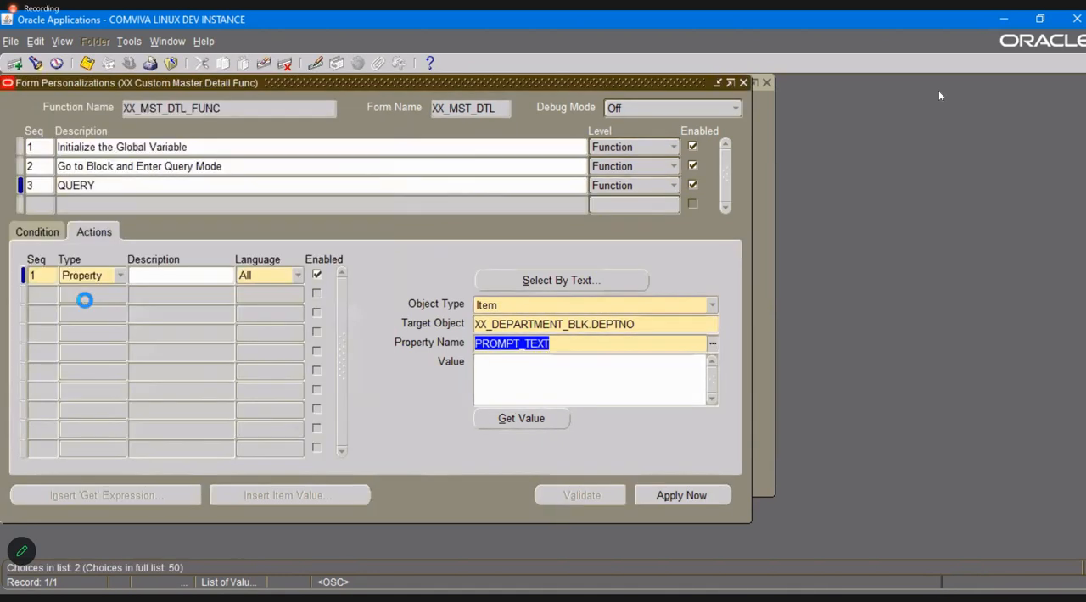
type(":GLOBAL")
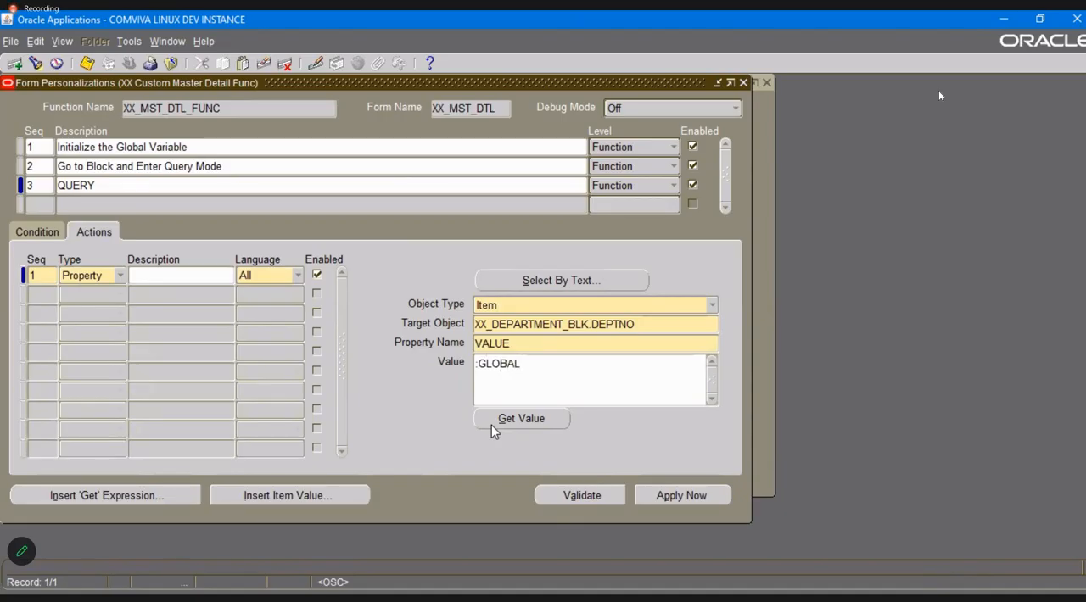
type(".DEPTNUM")
left_click(491, 424)
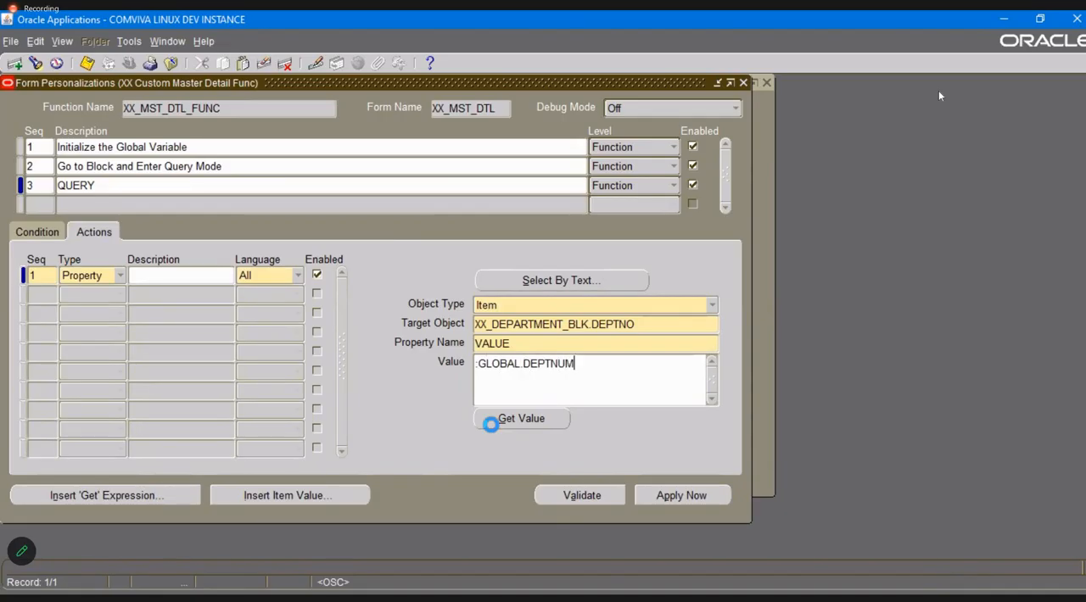
Add a Builtin action with sequence 2 to the QUERY rule, using DO_KEY with the argument EXECUTE_QUERY, and save.
left_click(43, 294)
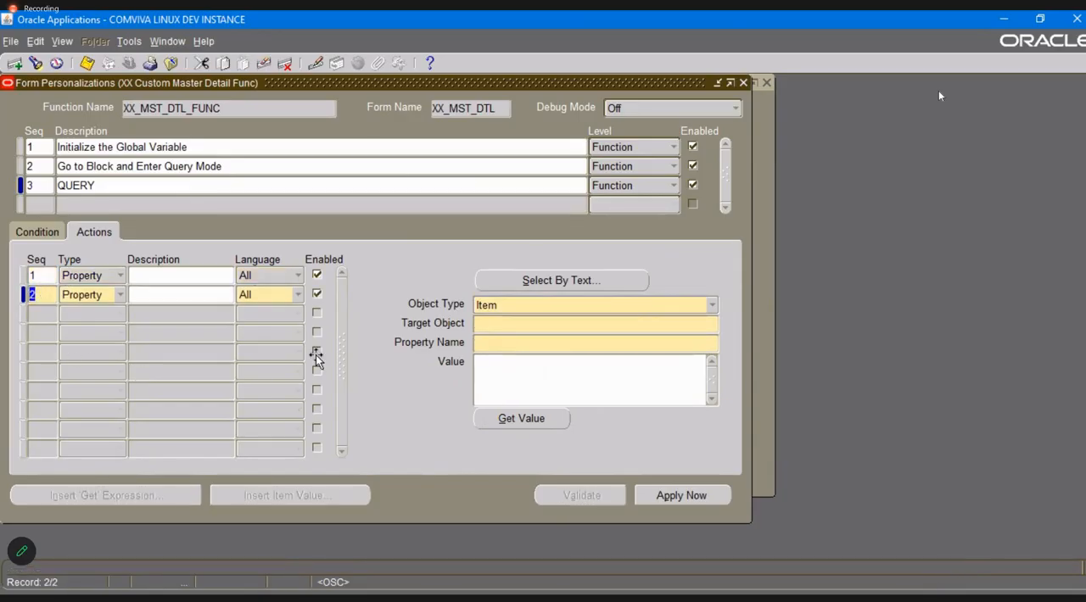
key("alt+Tab")
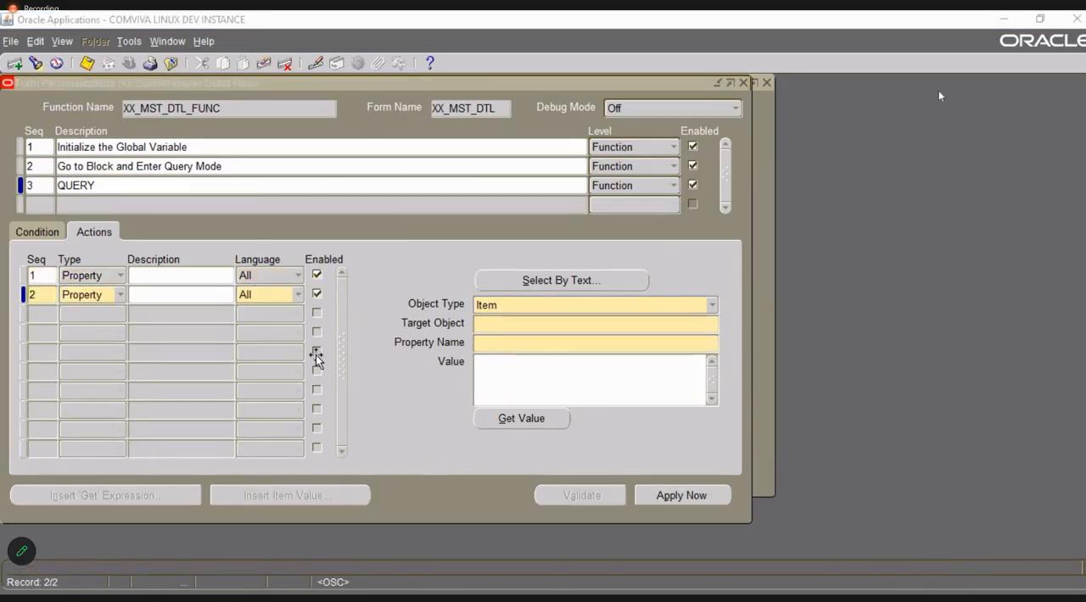
left_click(87, 296)
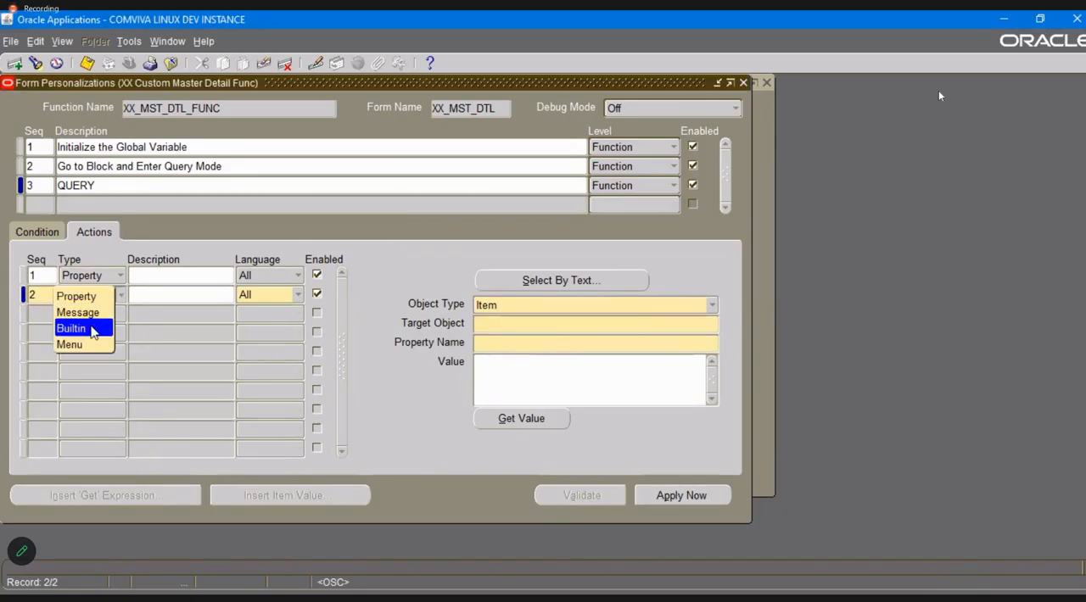
left_click(90, 326)
left_click(567, 284)
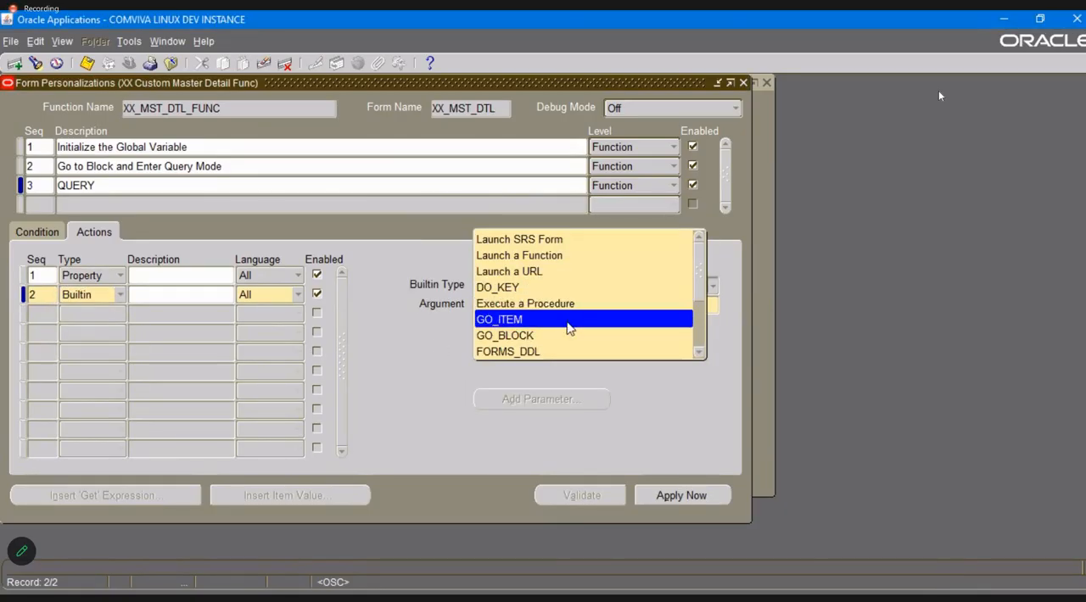
left_click(584, 289)
left_click(644, 305)
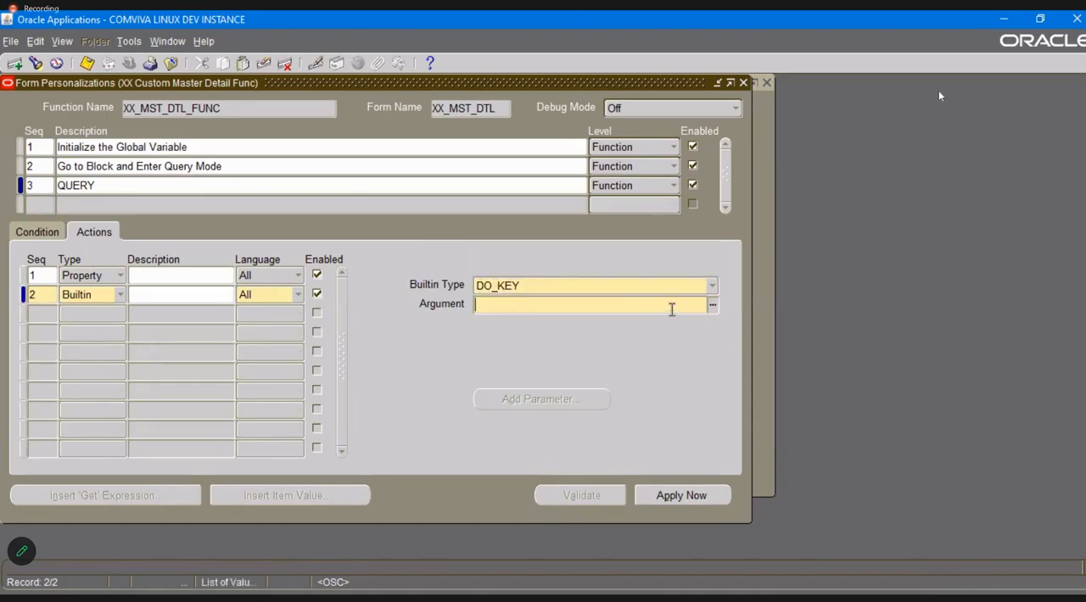
left_click(712, 306)
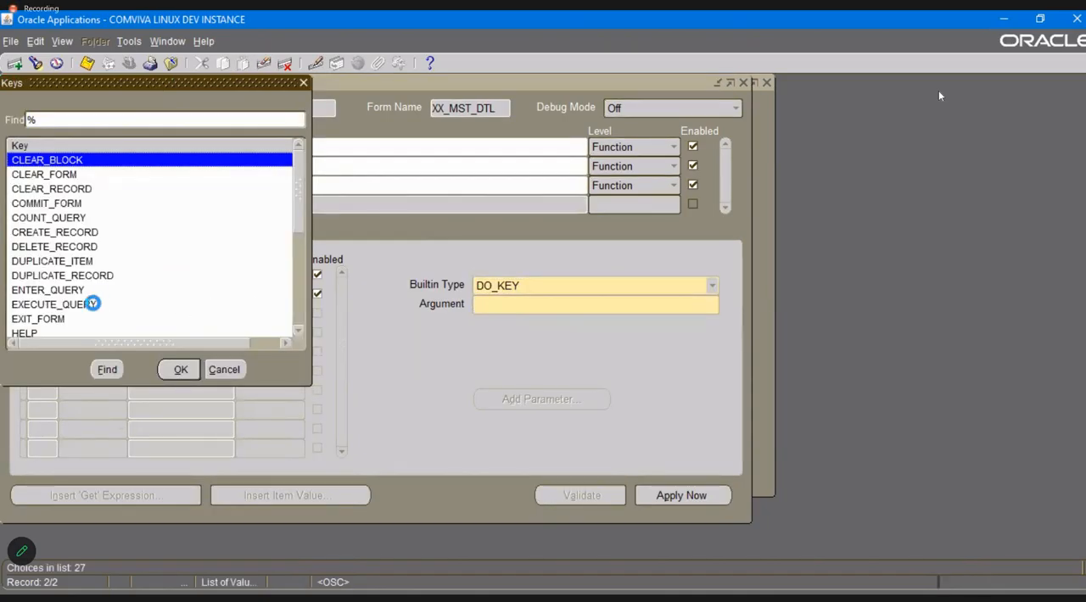
double_click(92, 308)
key("ctrl+s")
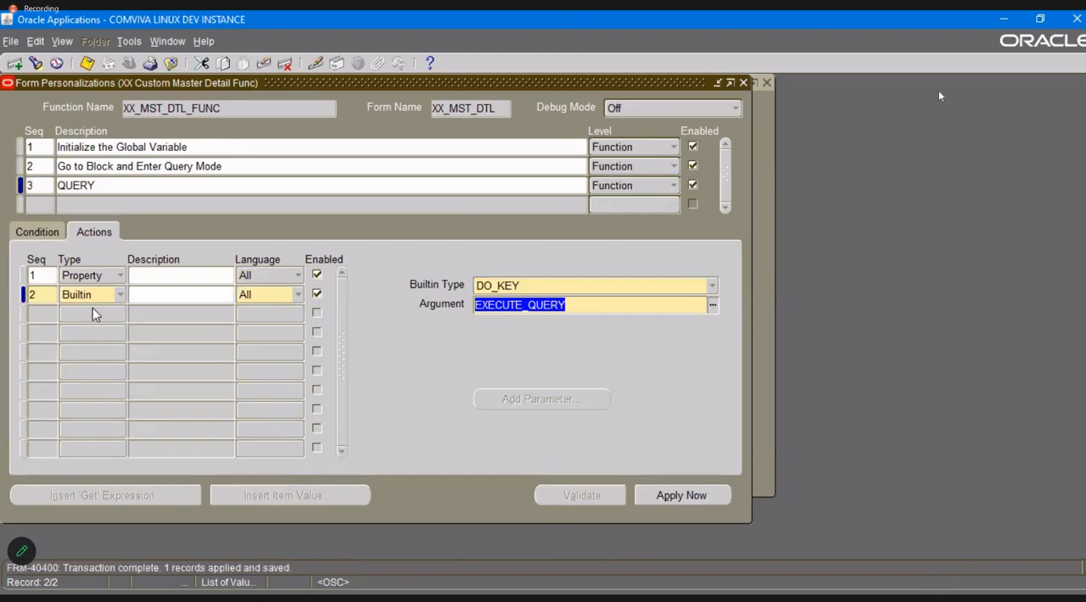
Add a Property action with sequence 3 to the QUERY rule and set its object type to Global Variable.
key("alt+Tab")
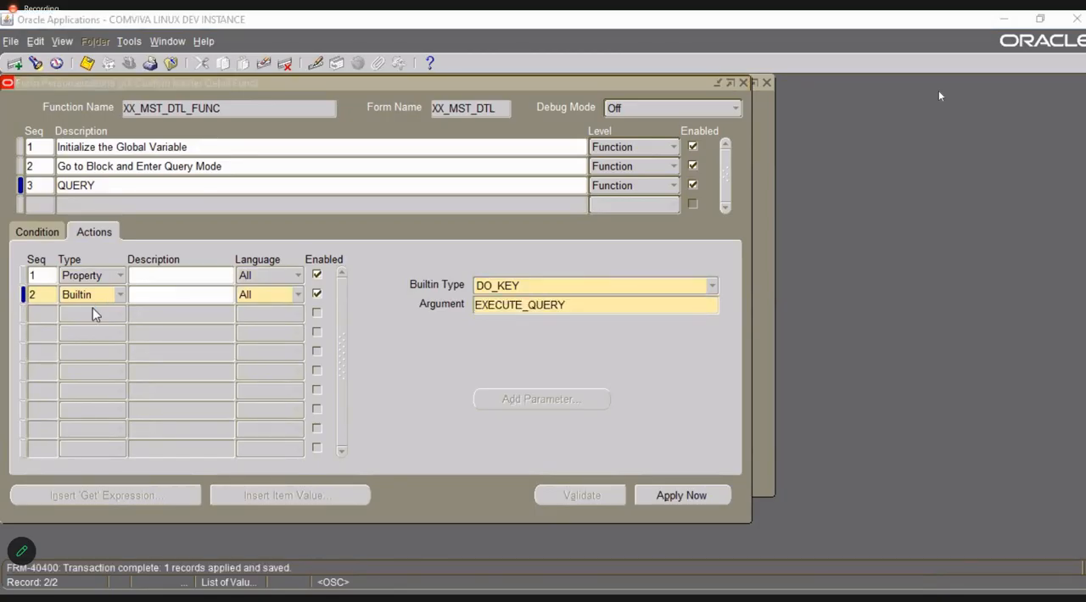
left_click(92, 312)
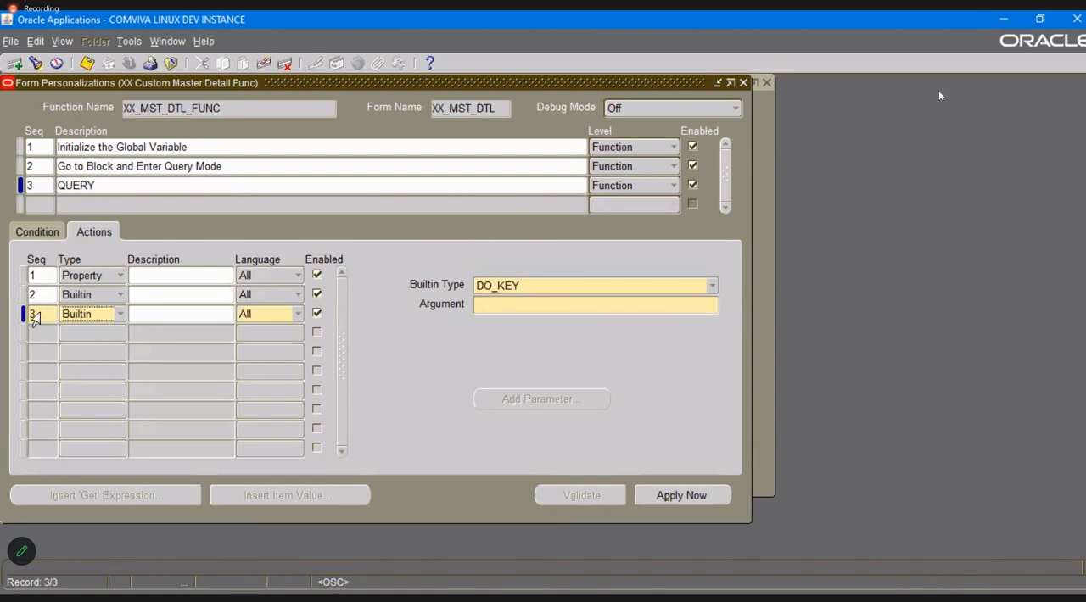
key("p")
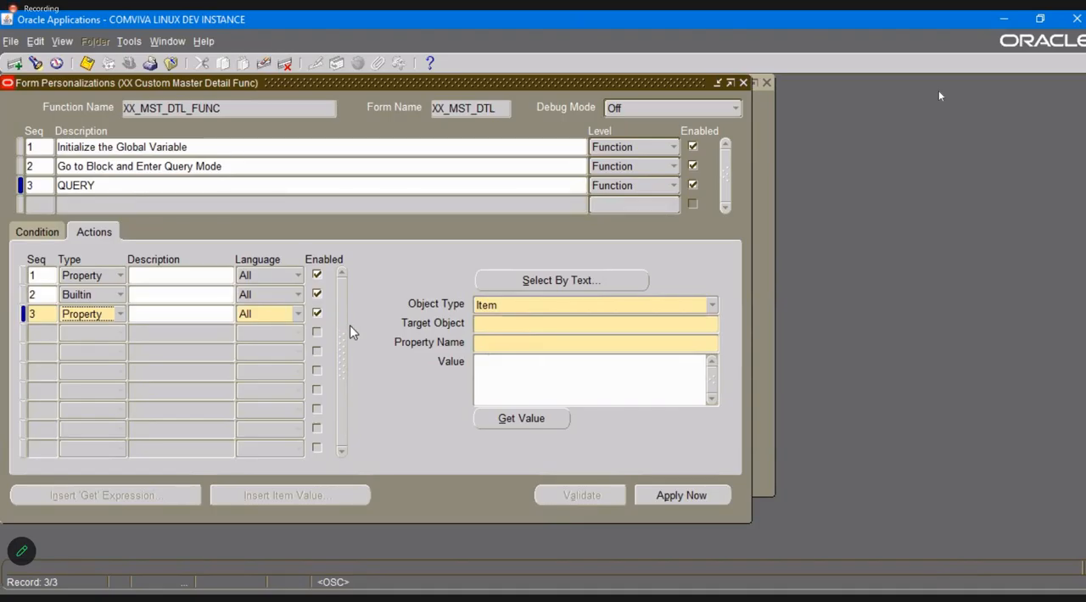
left_click(518, 309)
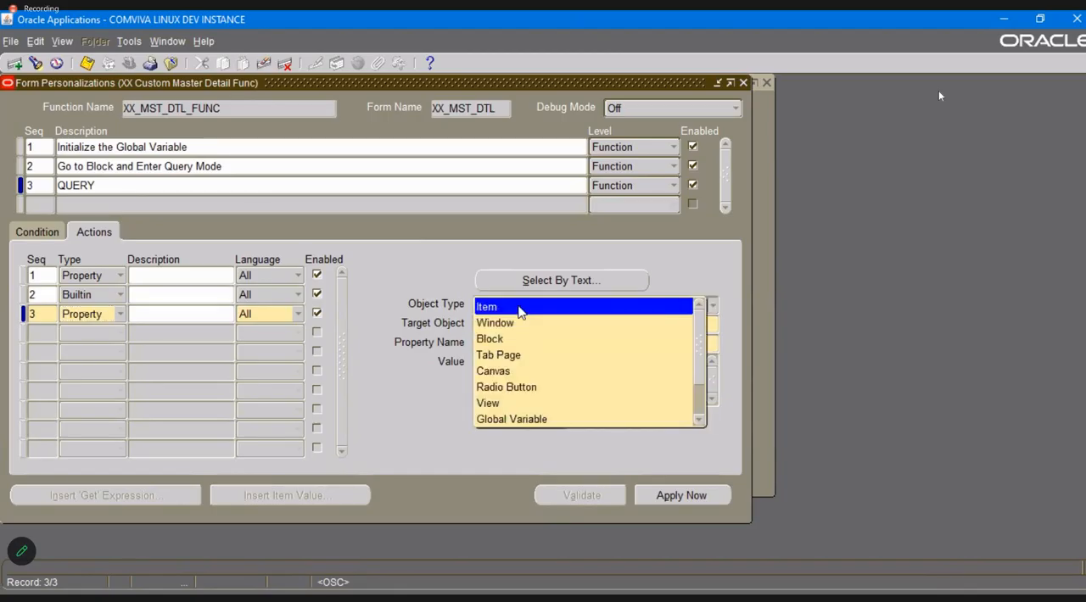
left_click(380, 321)
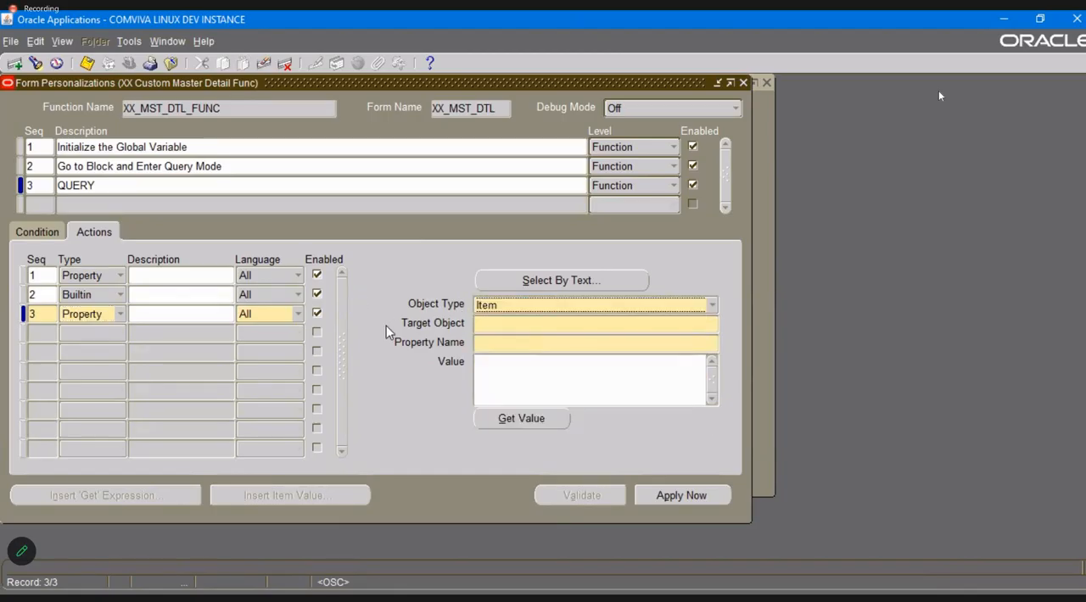
left_click(561, 307)
key("g")
key("Return")
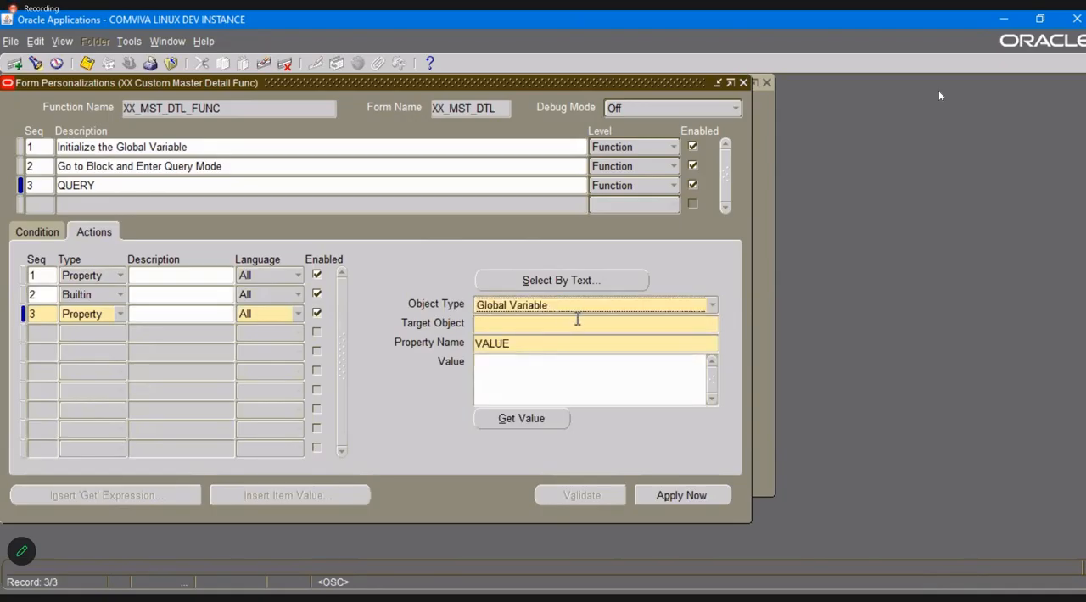
Set the third action's target object to DEPTNUM and its value to =NULL, and save.
left_click(590, 325)
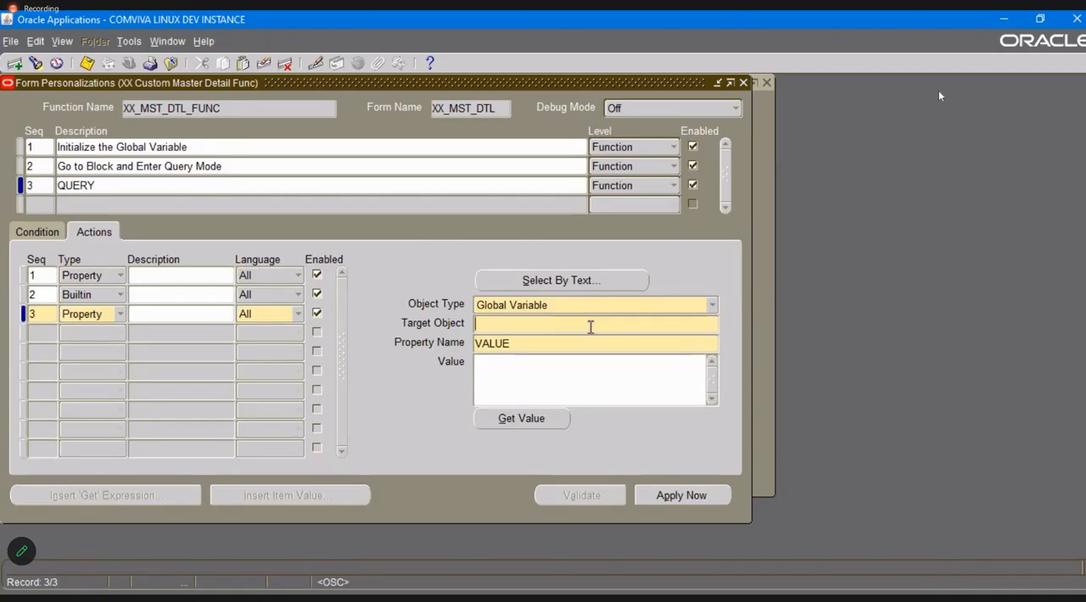
type("DEPTNUM")
key("Tab")
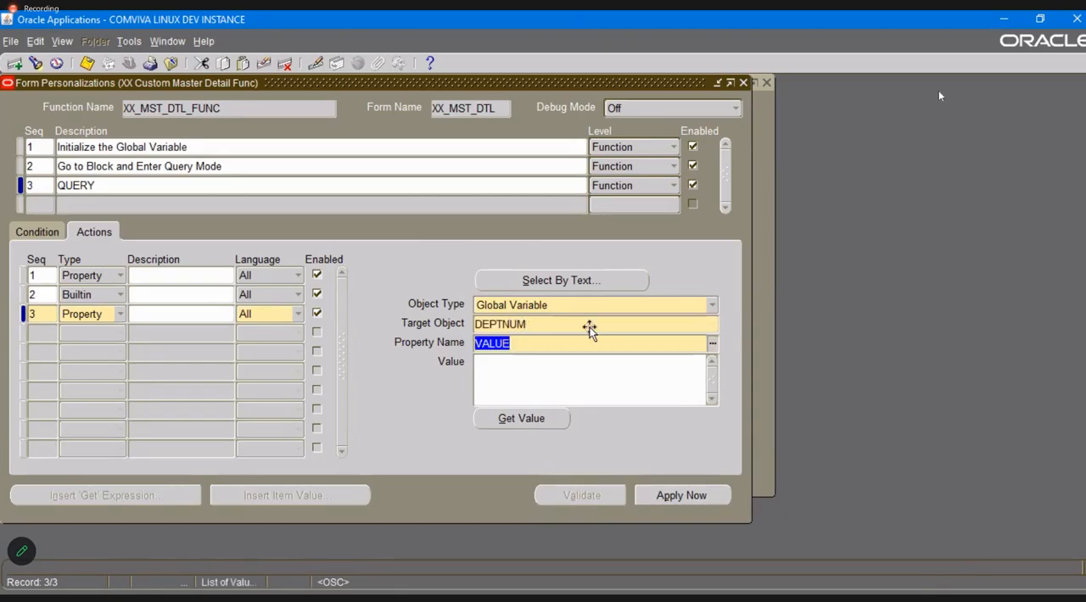
key("Tab")
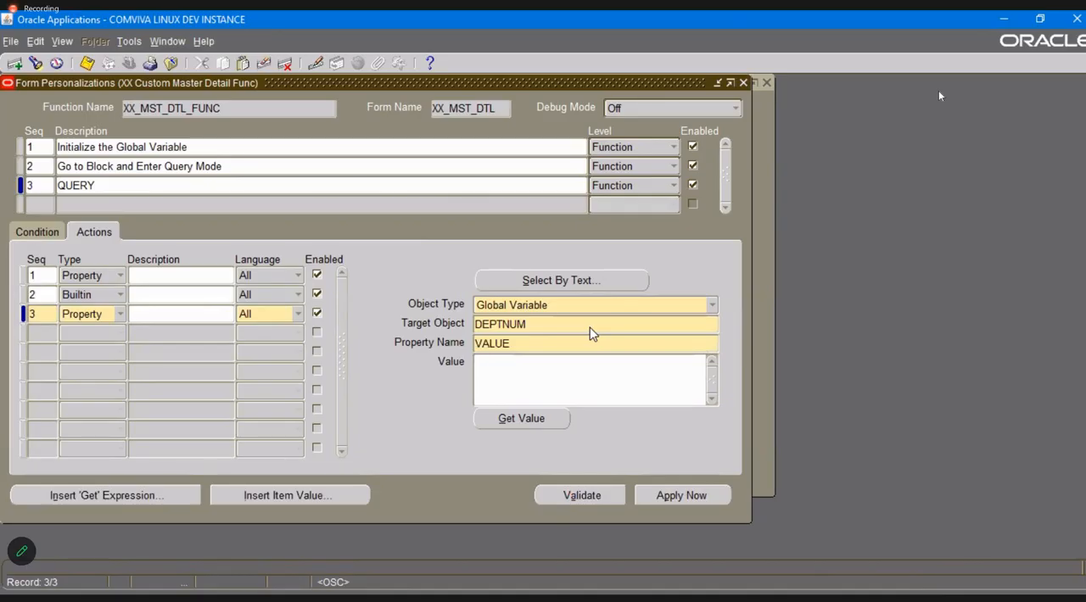
type("=NULL")
key("ctrl+s")
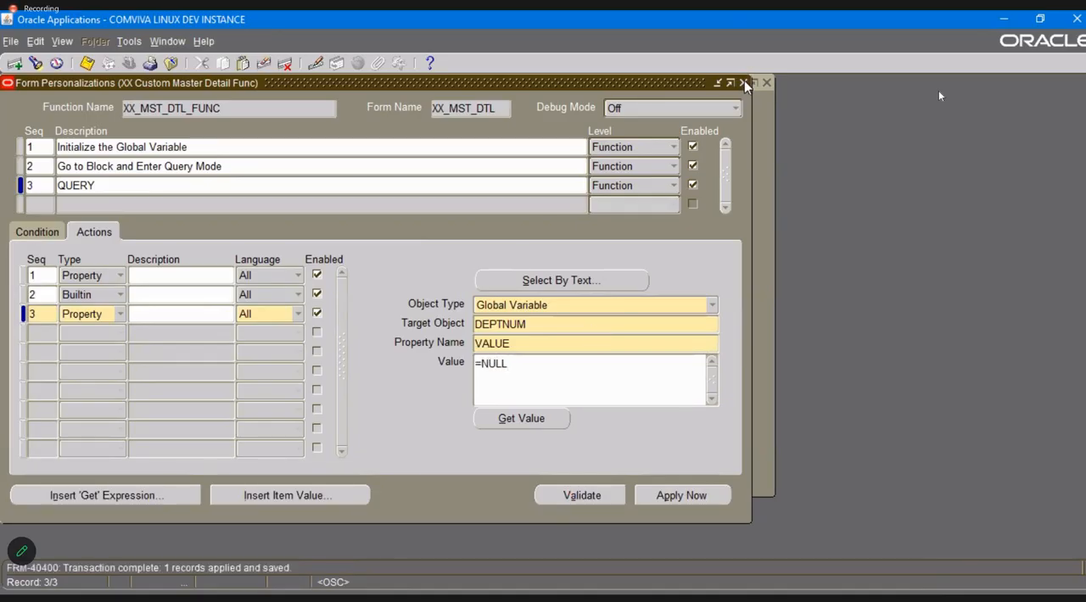
Close the Master Detail form with its personalizations and open the XX Custom Form.
left_click(744, 81)
left_click(766, 82)
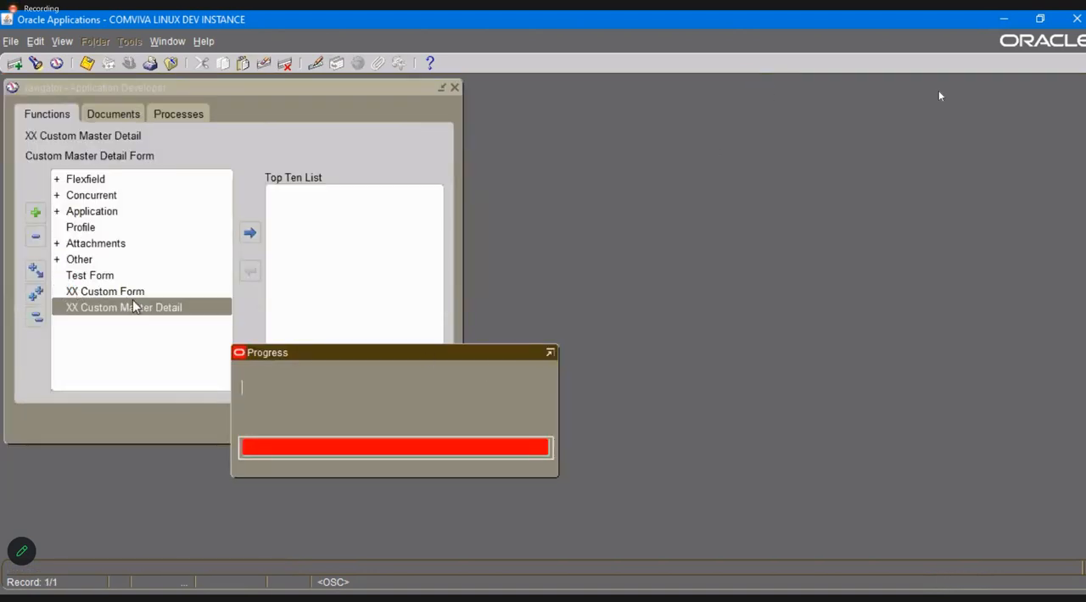
left_click(116, 291)
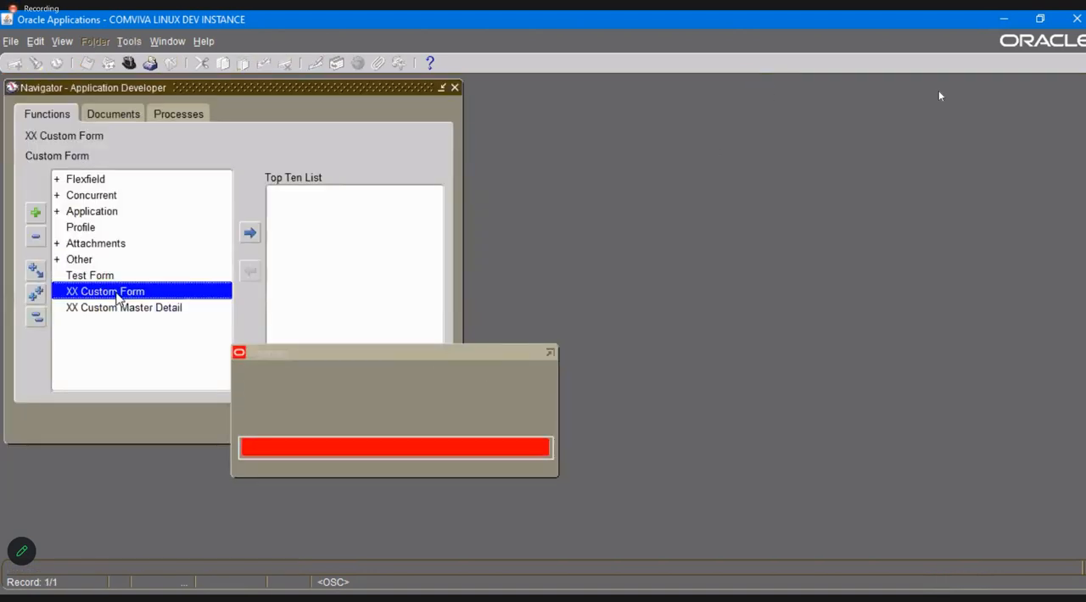
double_click(114, 292)
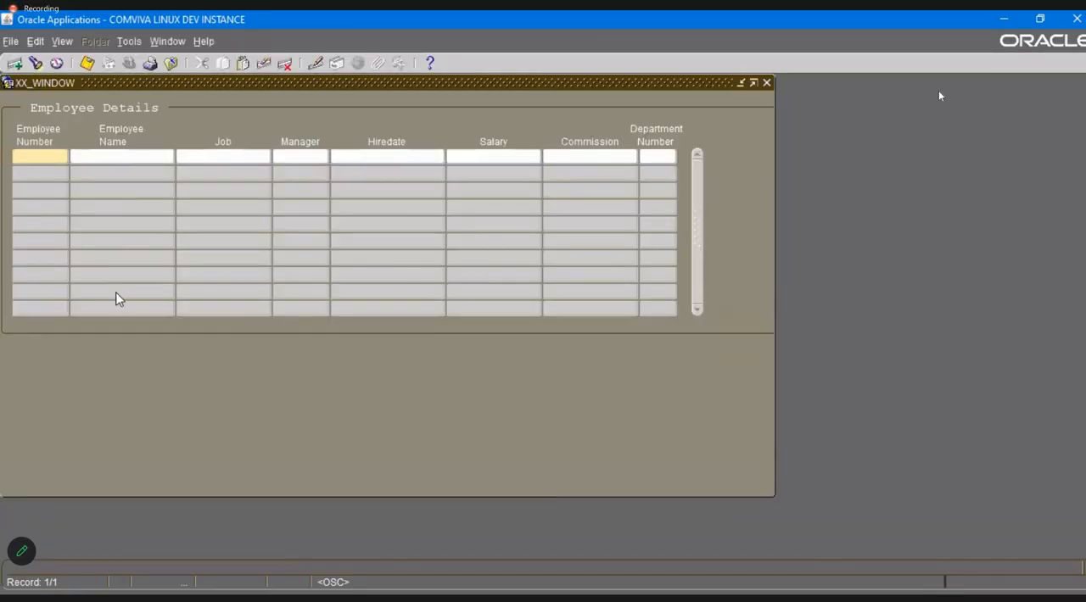
Test the zoom from the first employee record to the Master Detail form and execute the query there.
left_click(128, 41)
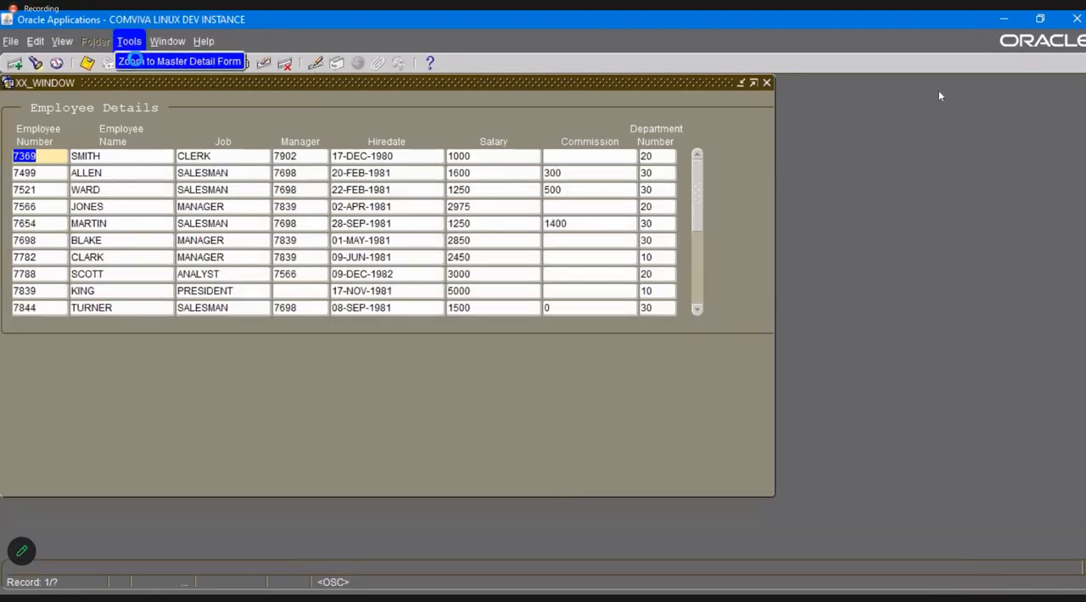
left_click(138, 63)
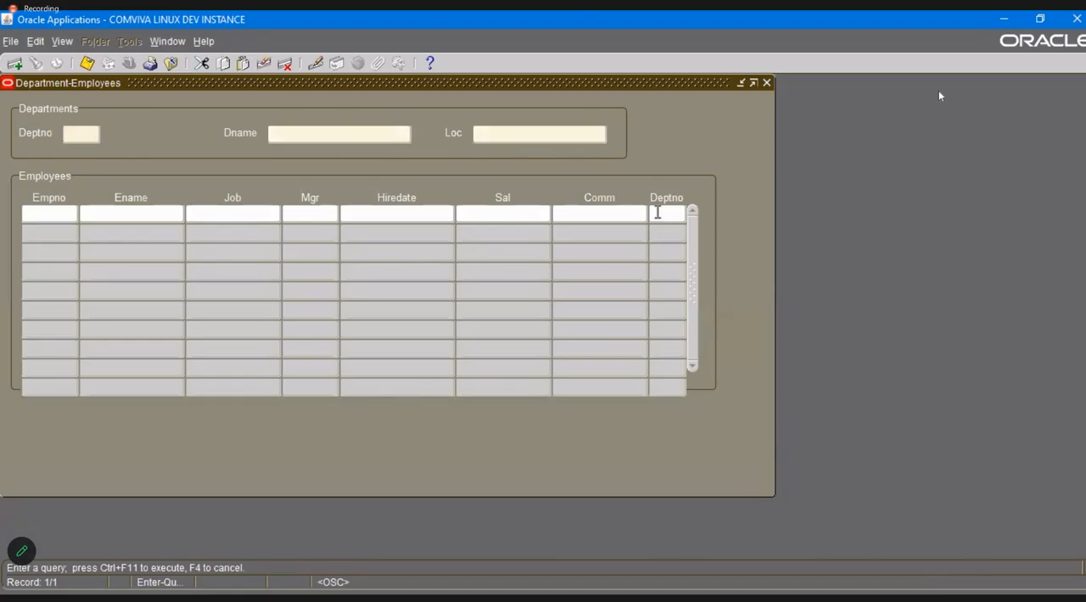
key("ctrl+F11")
left_click(769, 84)
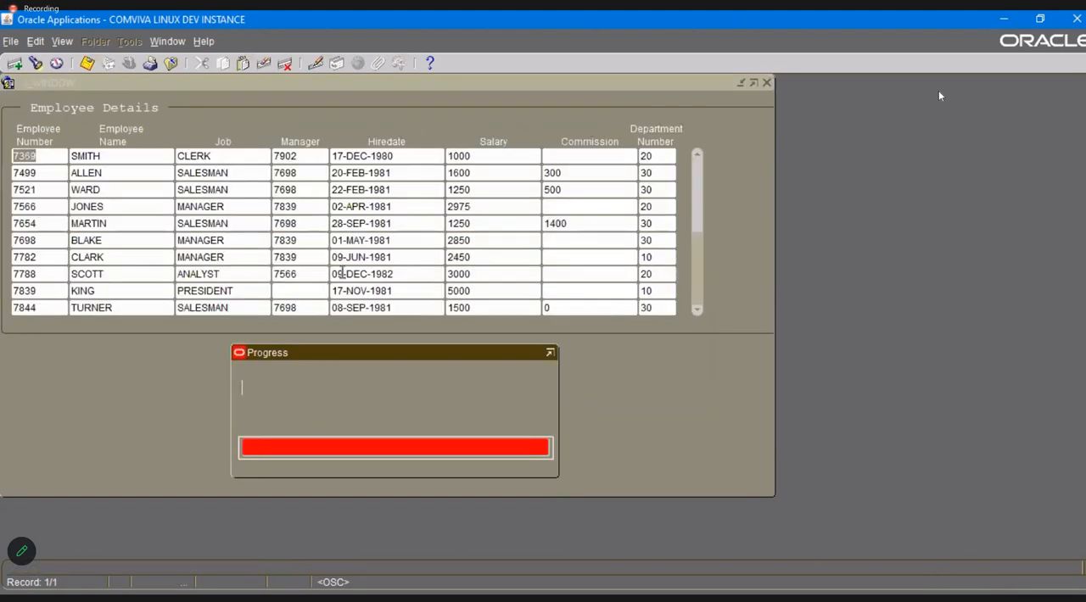
left_click(766, 82)
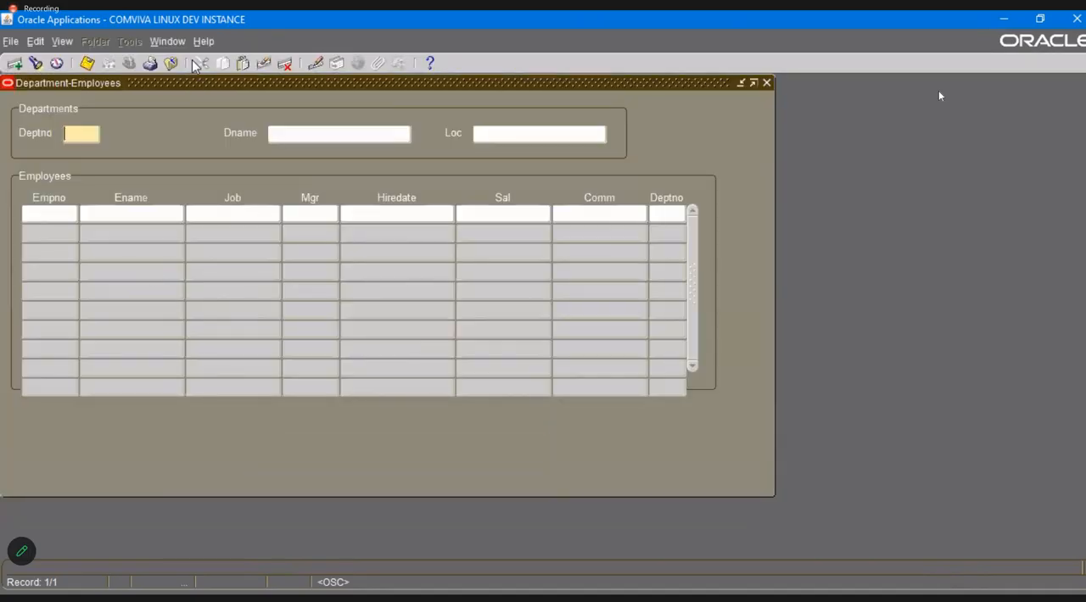
Open the form personalizations of the XX Custom Master Detail form.
left_click(204, 41)
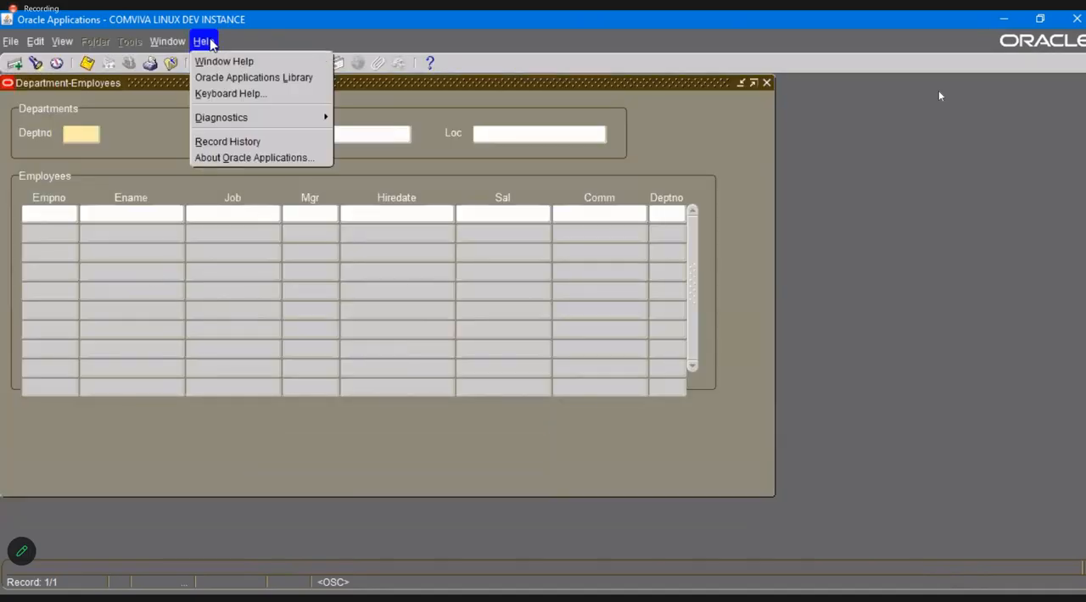
mouse_move(257, 117)
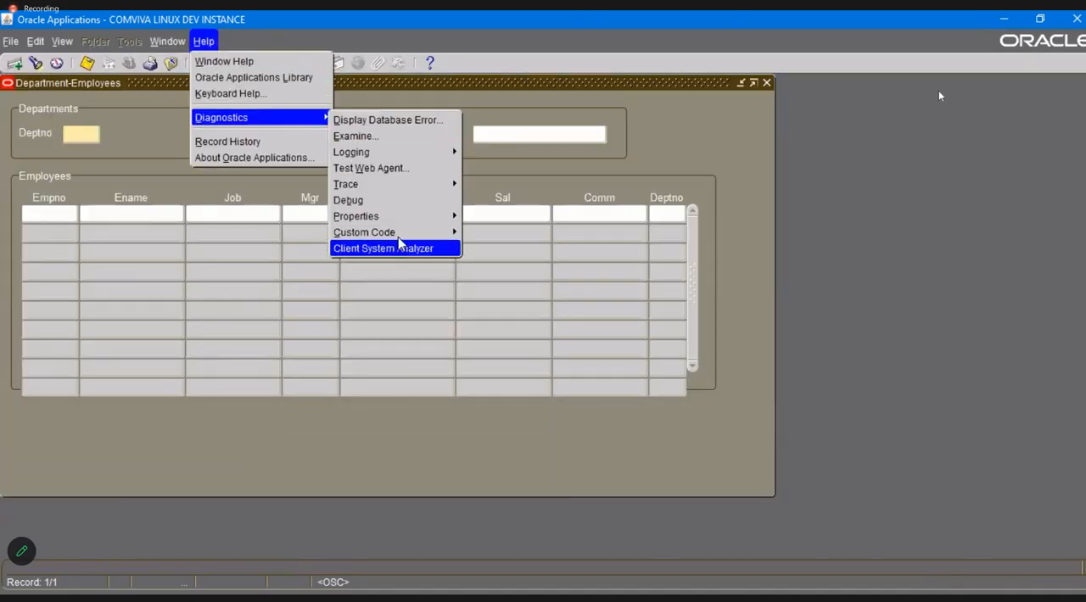
mouse_move(398, 237)
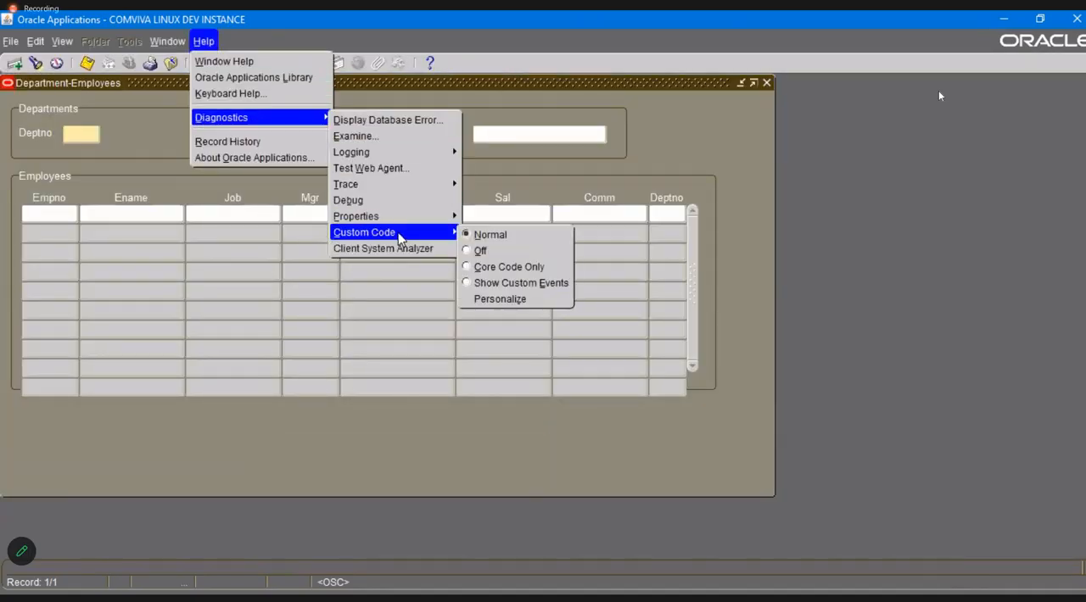
left_click(502, 301)
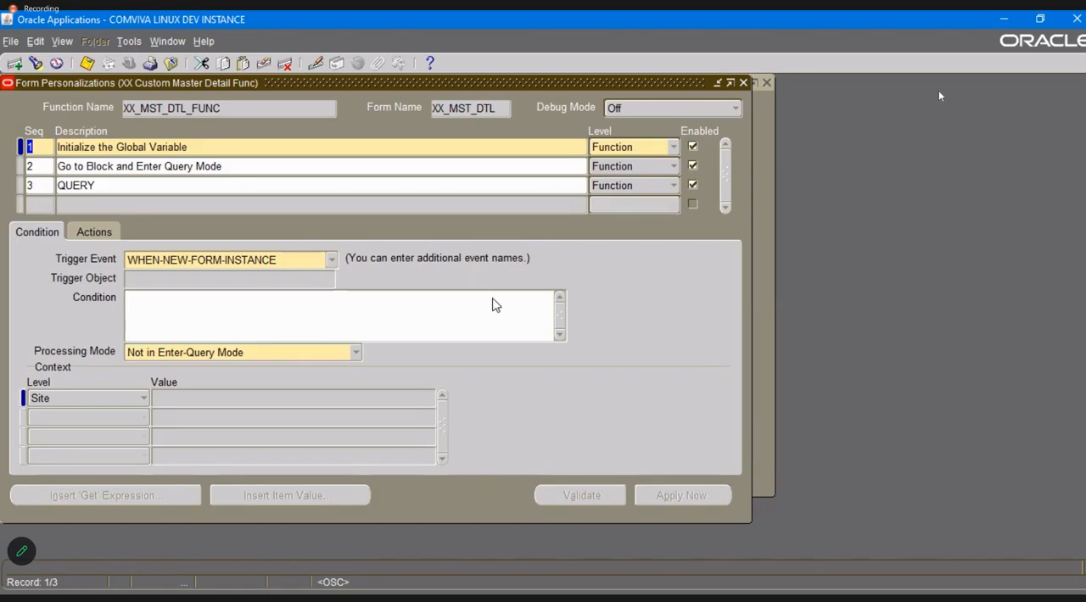
Set the QUERY personalization's trigger event to WHEN-NEW-ITEM-INSTANCE and its trigger object to XX_DEPARTMENT_BLK.DEPTNO, and save.
key("alt+Tab")
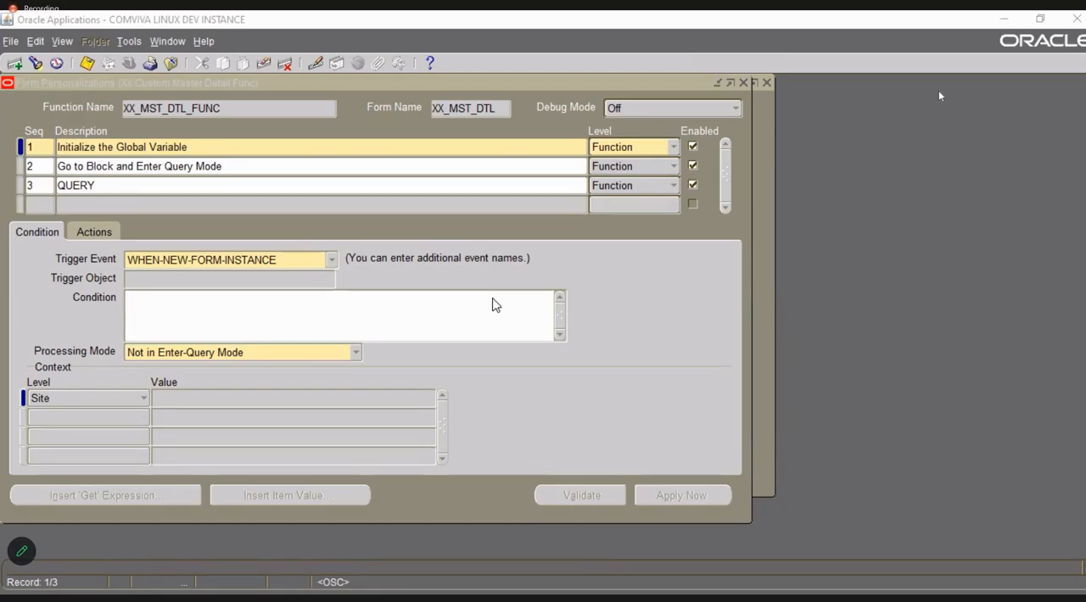
left_click(483, 295)
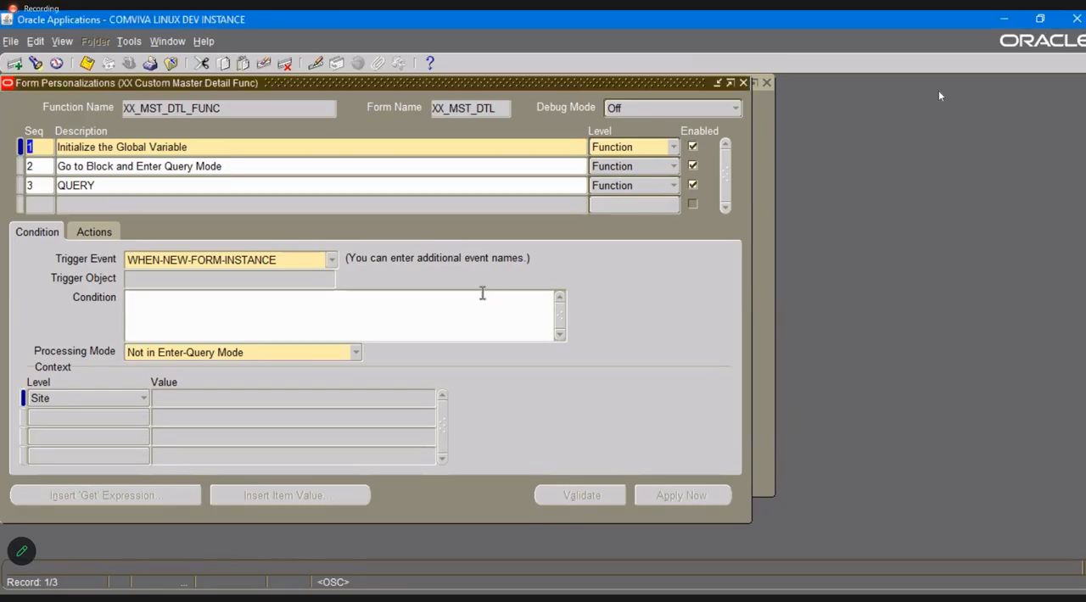
left_click(273, 168)
left_click(259, 186)
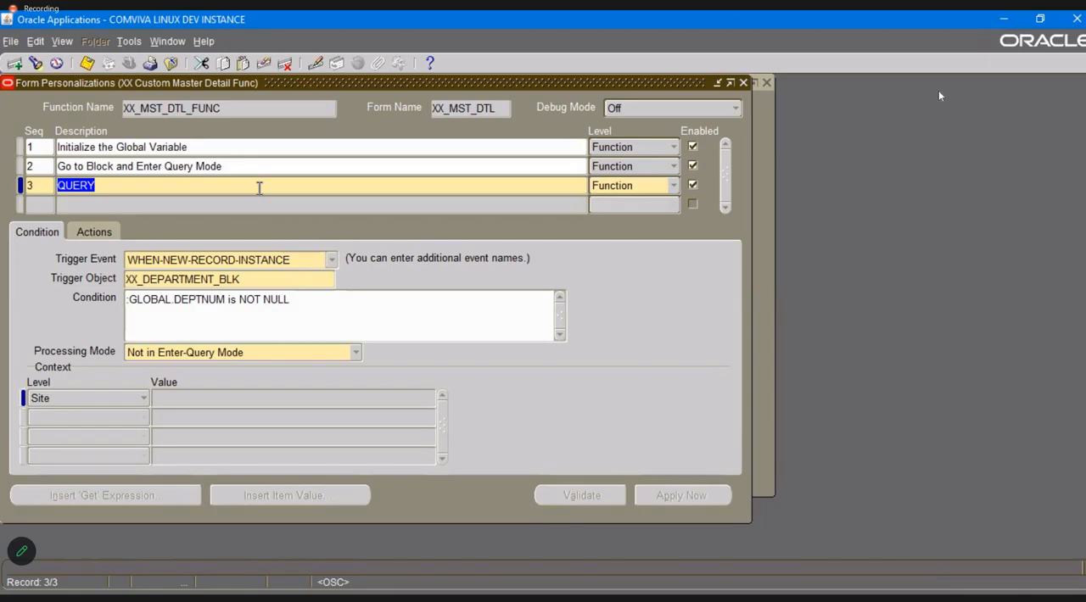
key("ctrl+s")
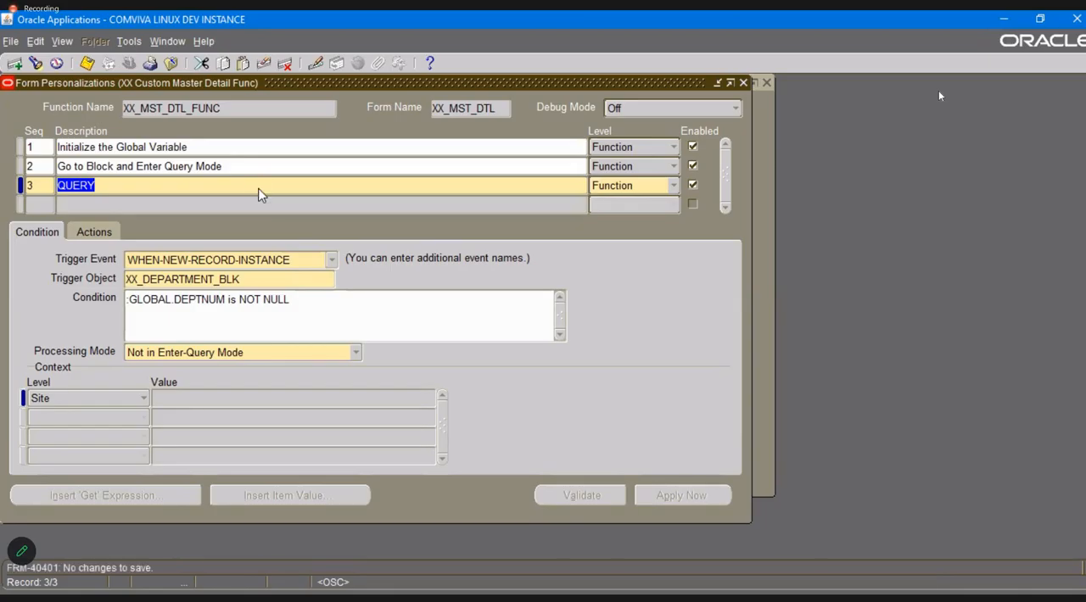
left_click(331, 262)
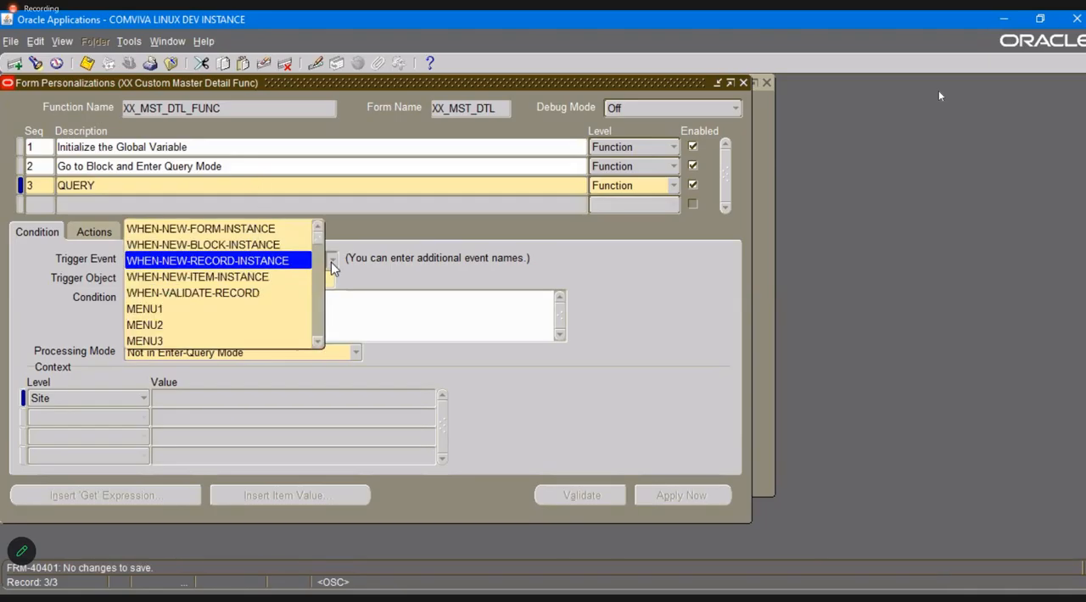
left_click(255, 277)
left_click(258, 281)
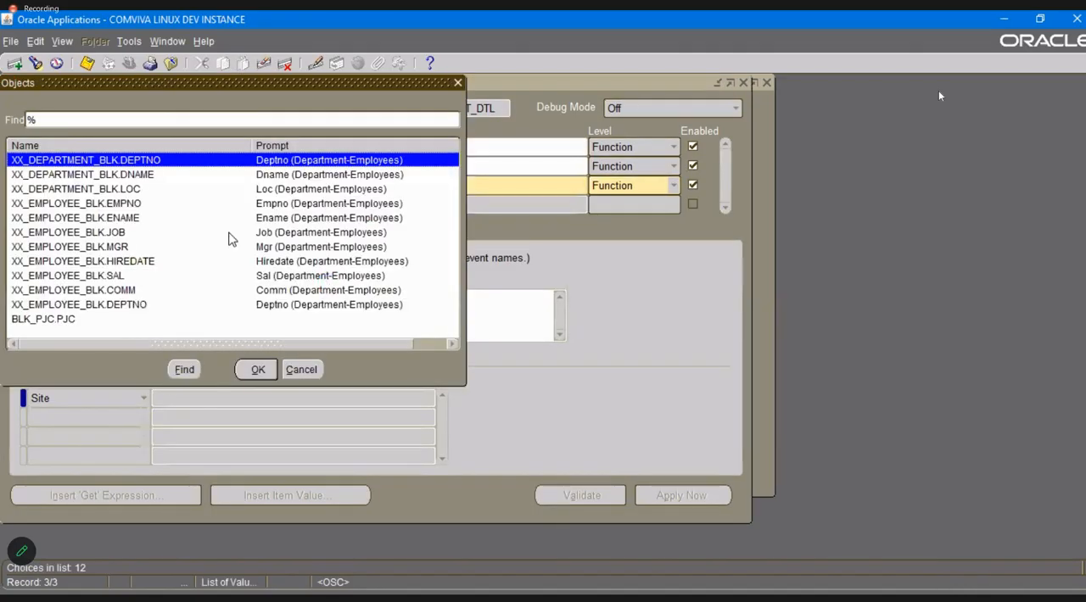
left_click(259, 370)
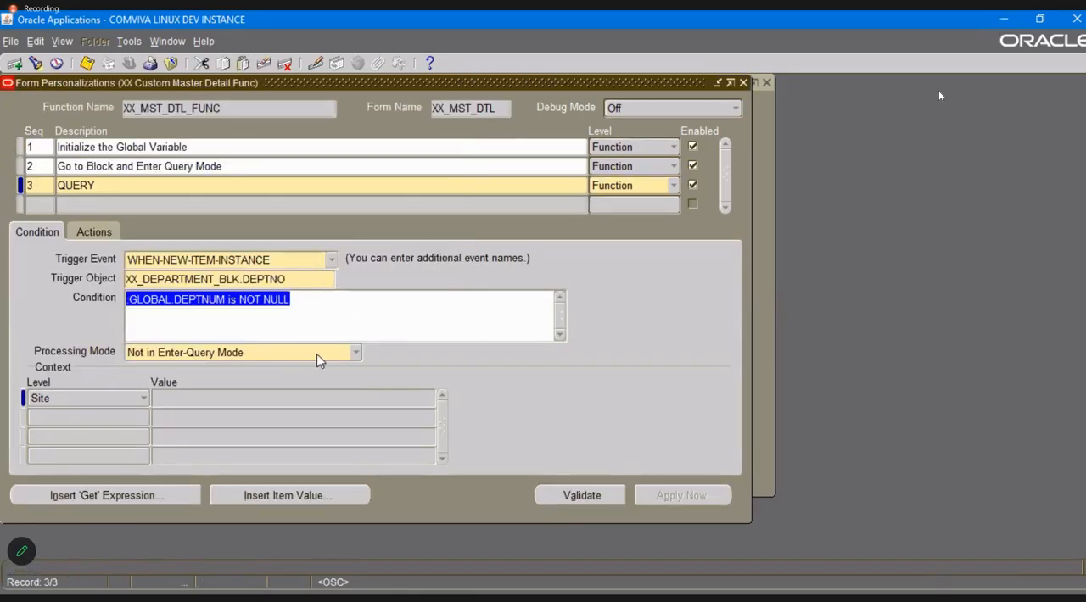
key("ctrl+s")
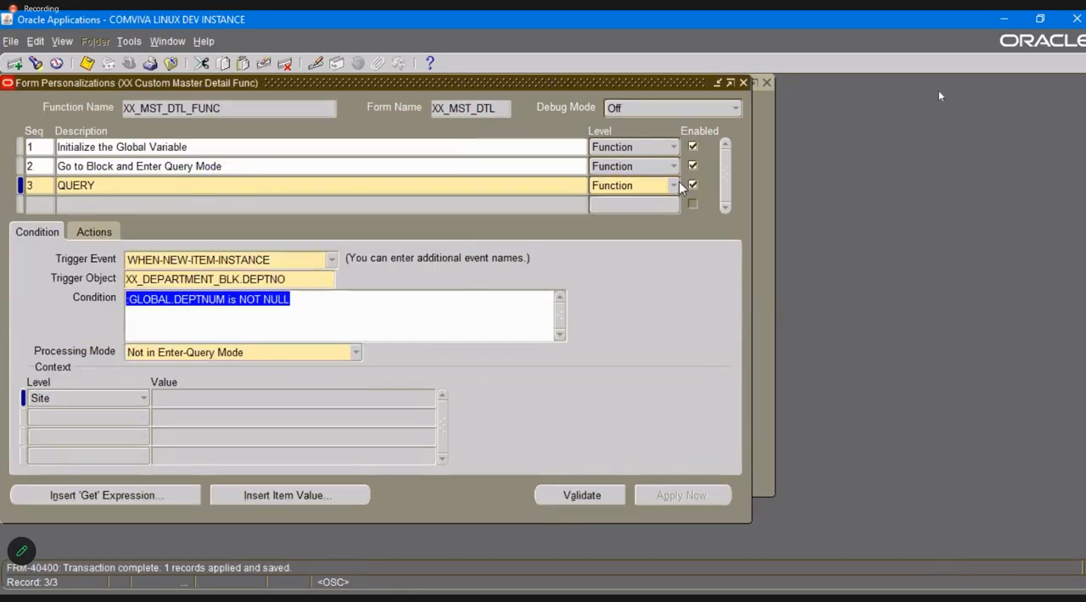
Reopen the XX Custom Form and test its zoom from the first employee record to the Master Detail form, executing the query there.
left_click(742, 83)
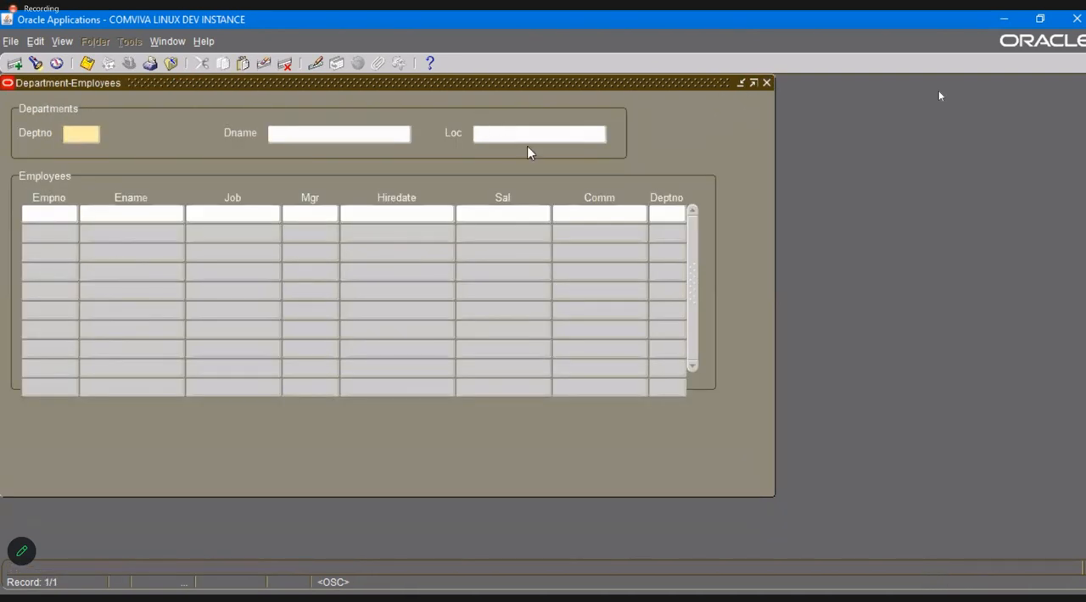
left_click(766, 82)
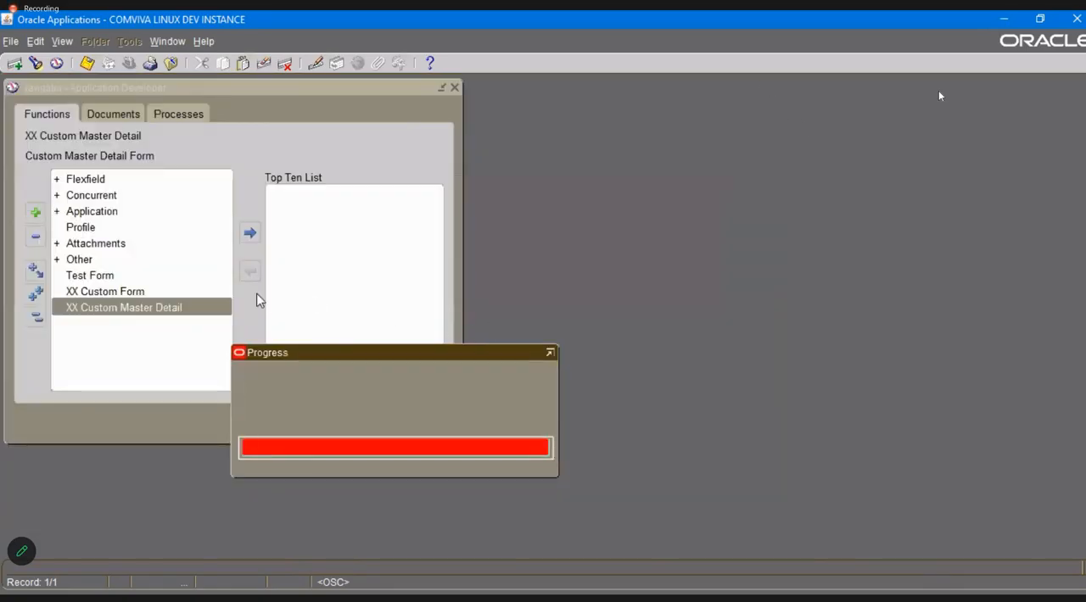
double_click(153, 291)
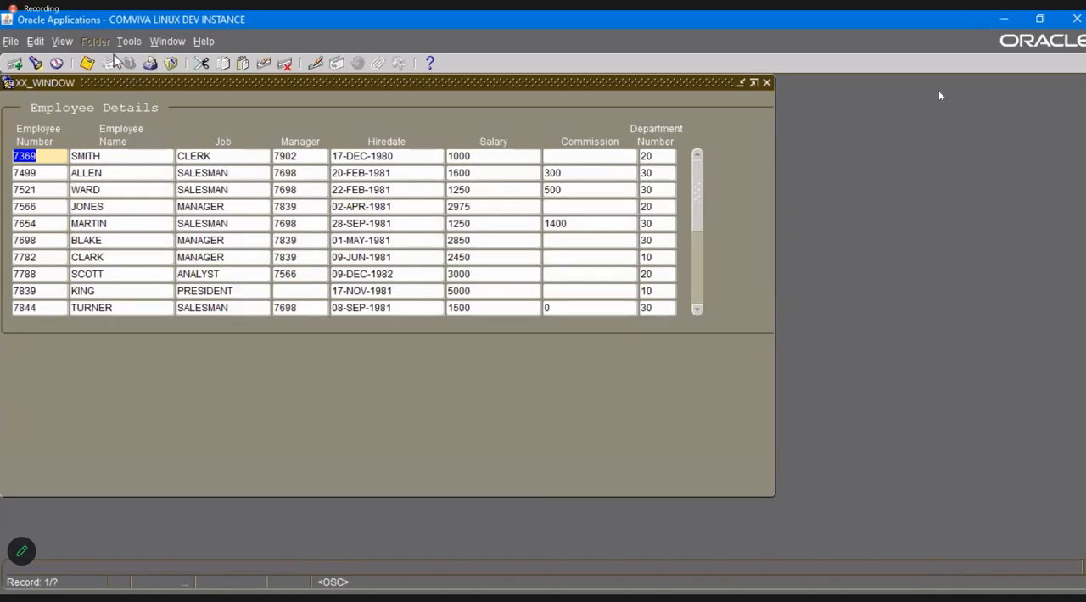
left_click(129, 41)
left_click(145, 62)
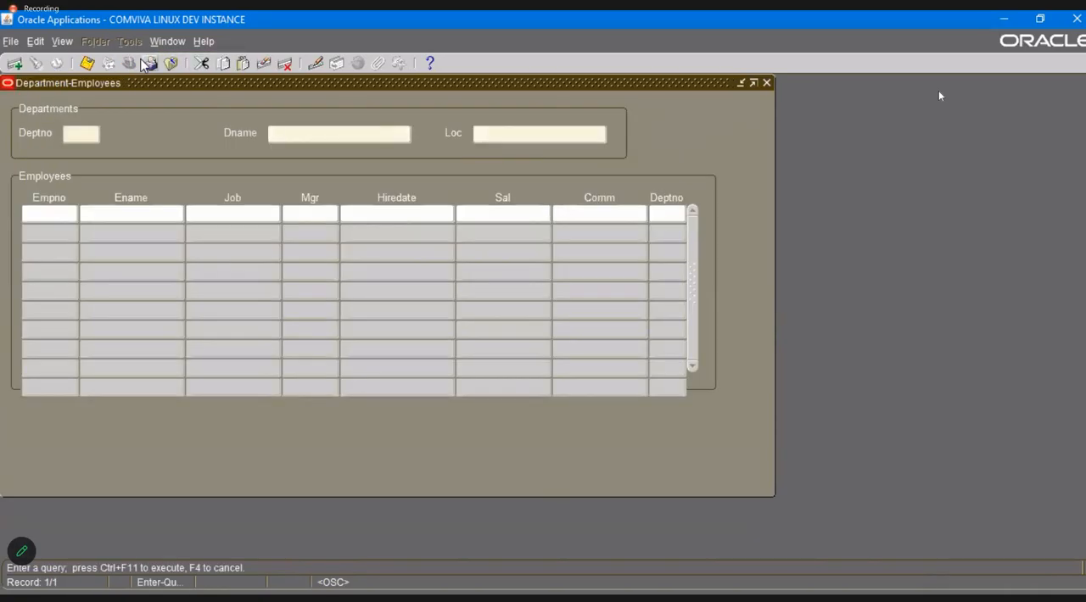
key("ctrl+F11")
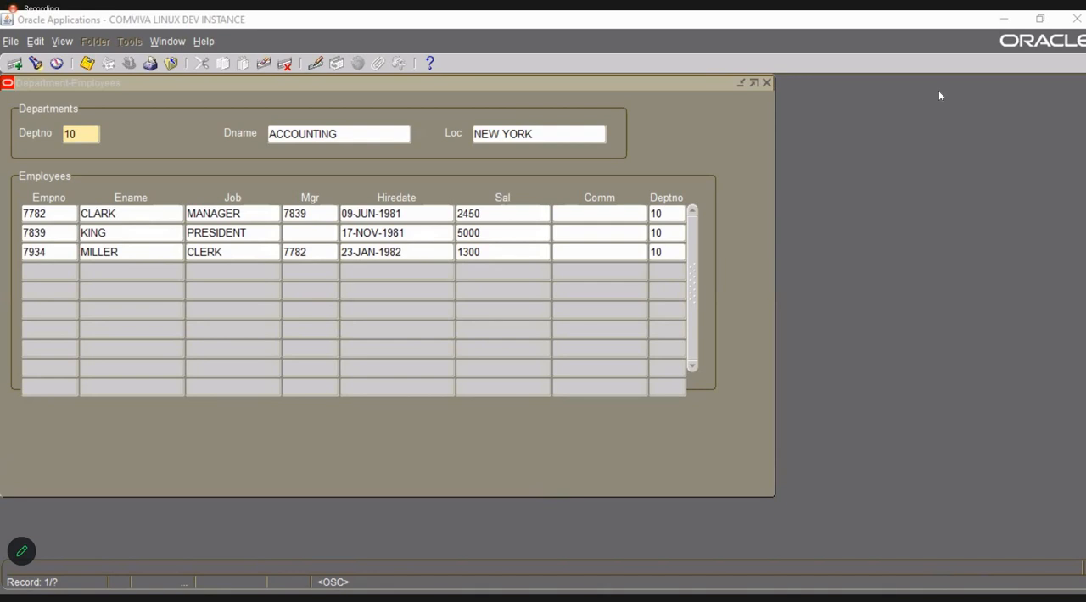
left_click(196, 53)
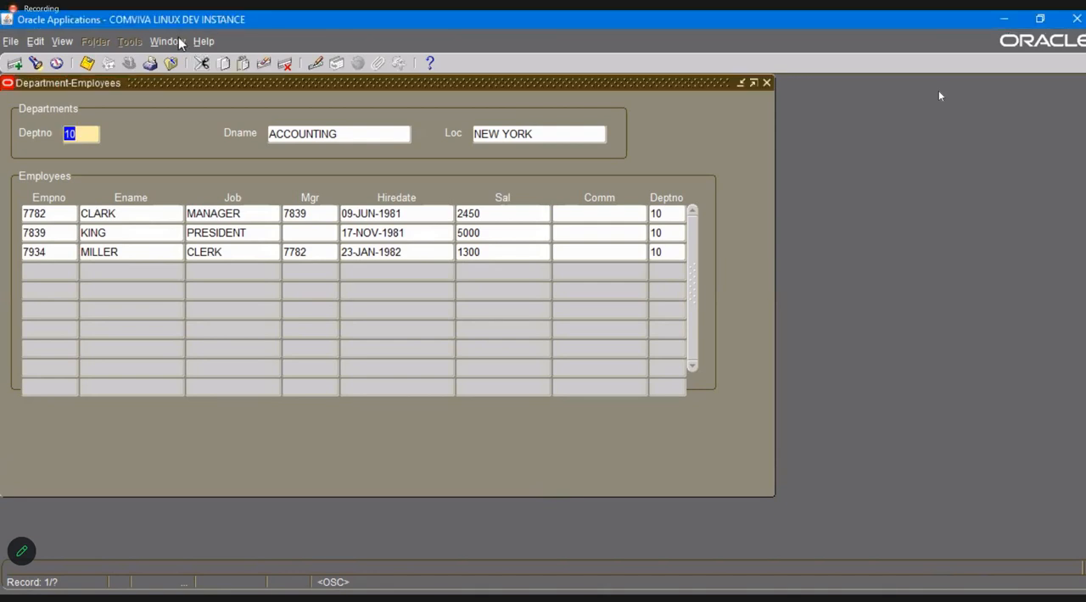
Close the test forms and reopen the XX Custom Master Detail form with its form personalizations.
left_click(766, 83)
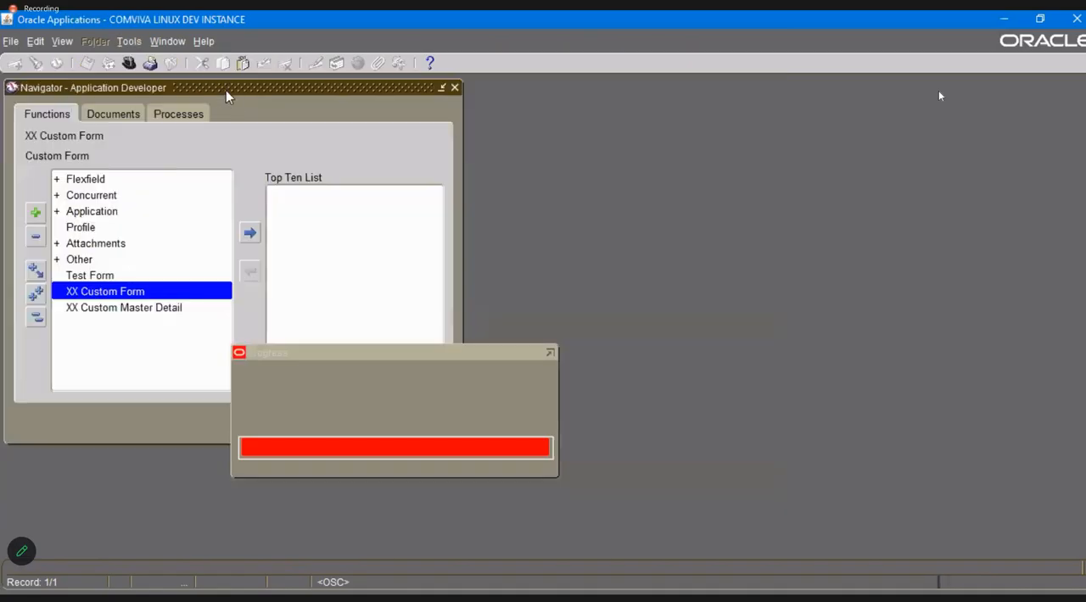
double_click(123, 307)
left_click(203, 41)
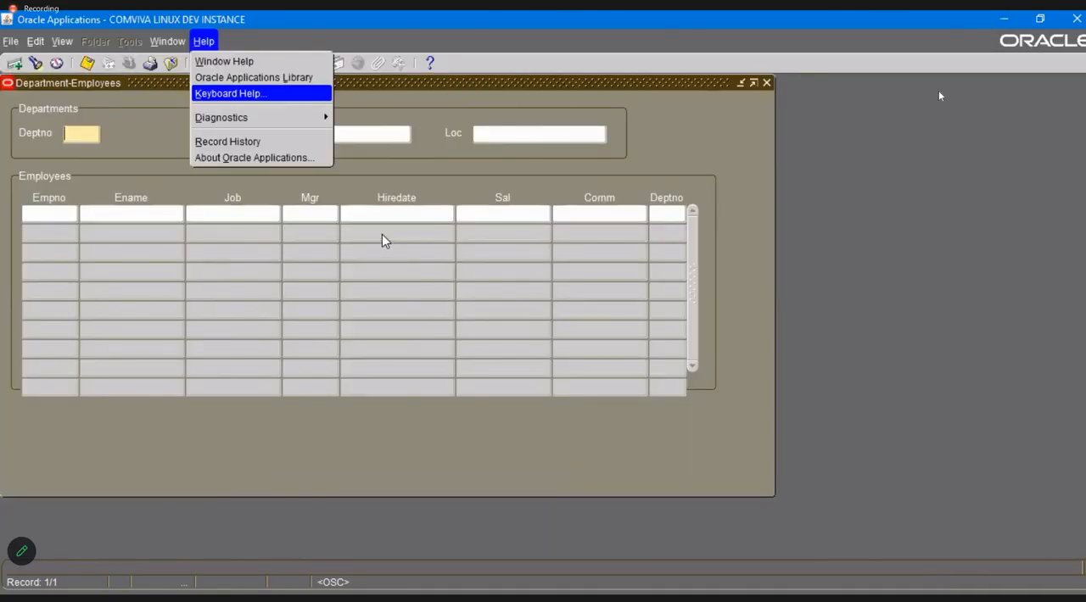
mouse_move(222, 117)
mouse_move(365, 233)
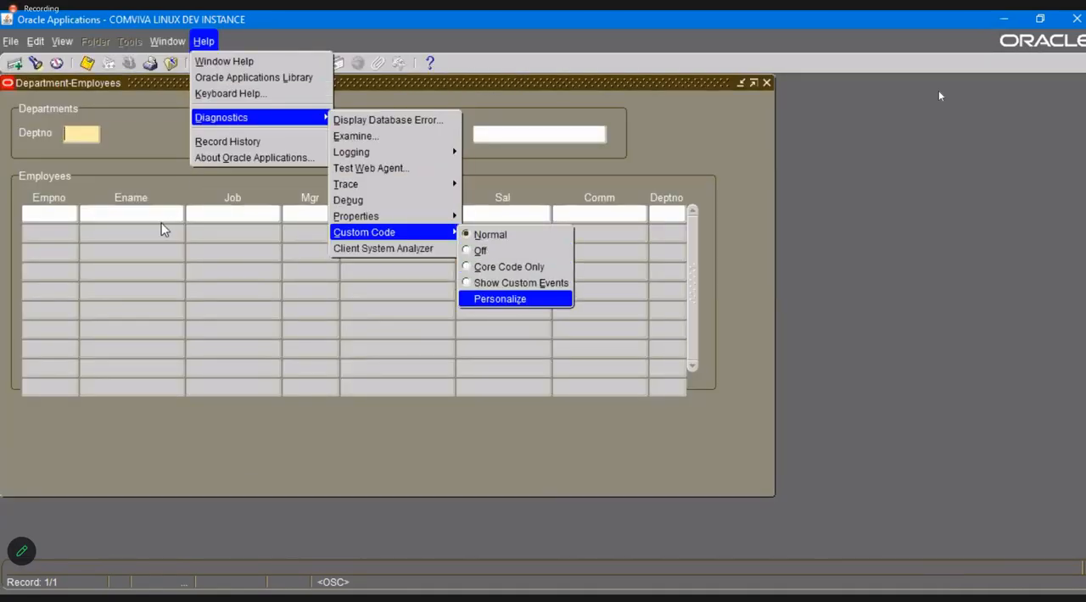
left_click(499, 298)
Set the Go to Block and Enter Query Mode personalization's trigger event to WHEN-NEW-BLOCK-INSTANCE with trigger object XX_DEPARTMENT_BLK, save, and show its actions.
key("Down")
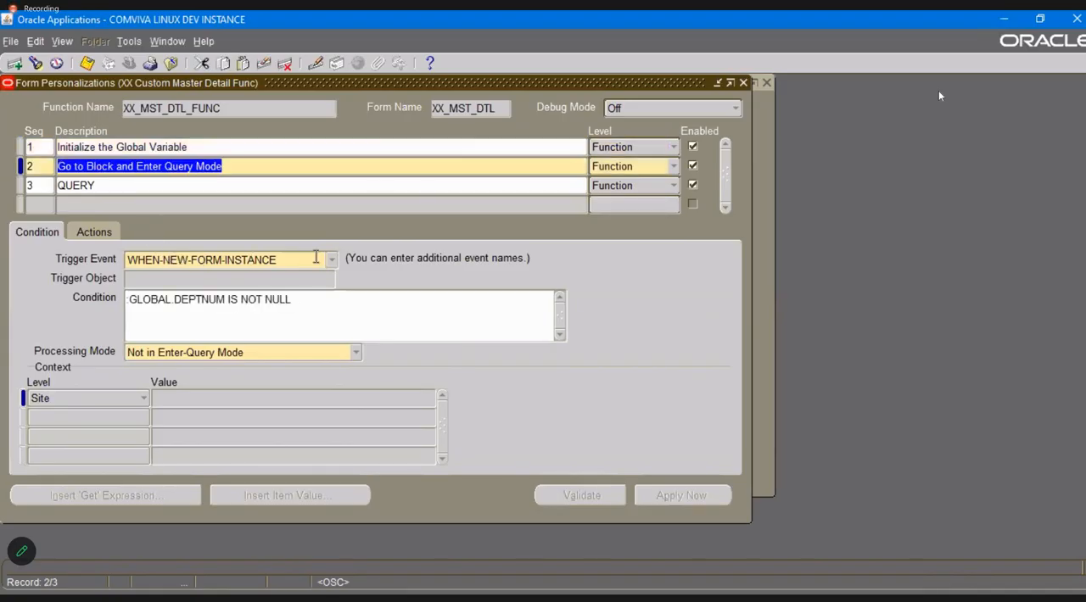
left_click(330, 261)
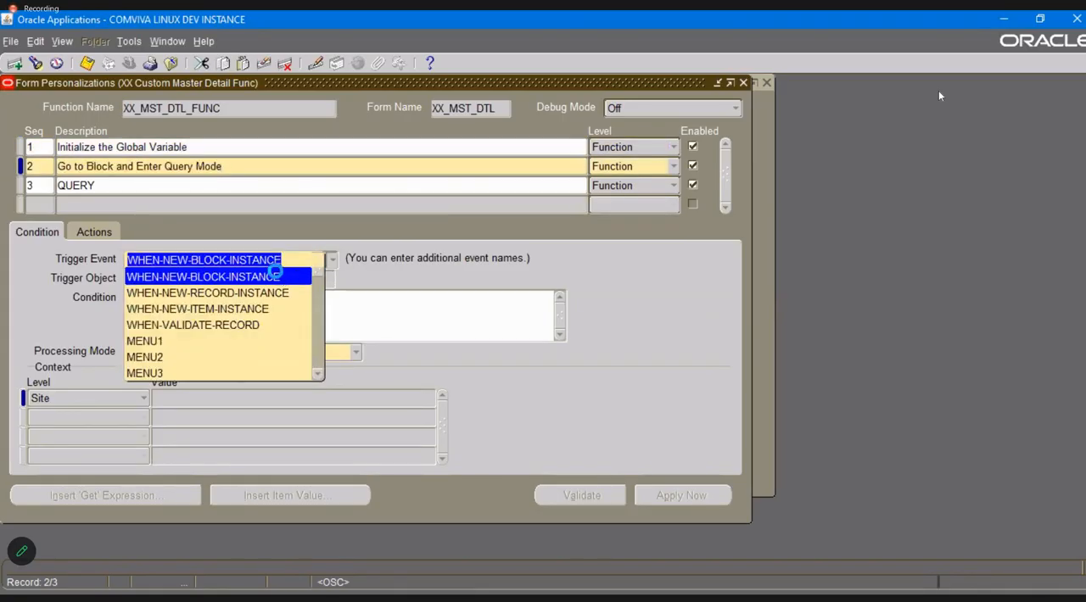
left_click(265, 276)
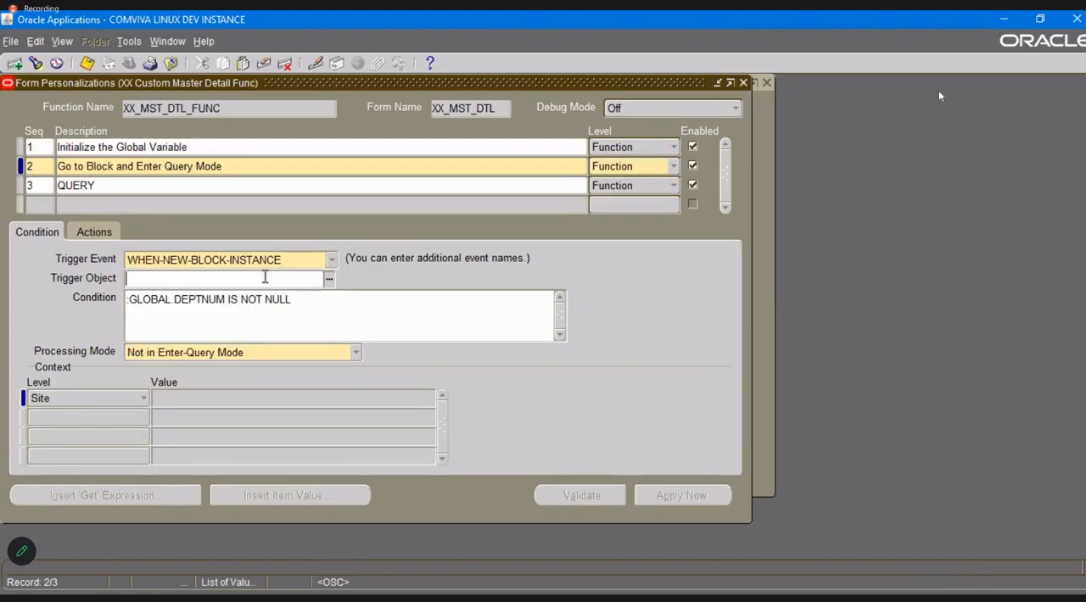
key("ctrl+l")
key("Return")
key("ctrl+s")
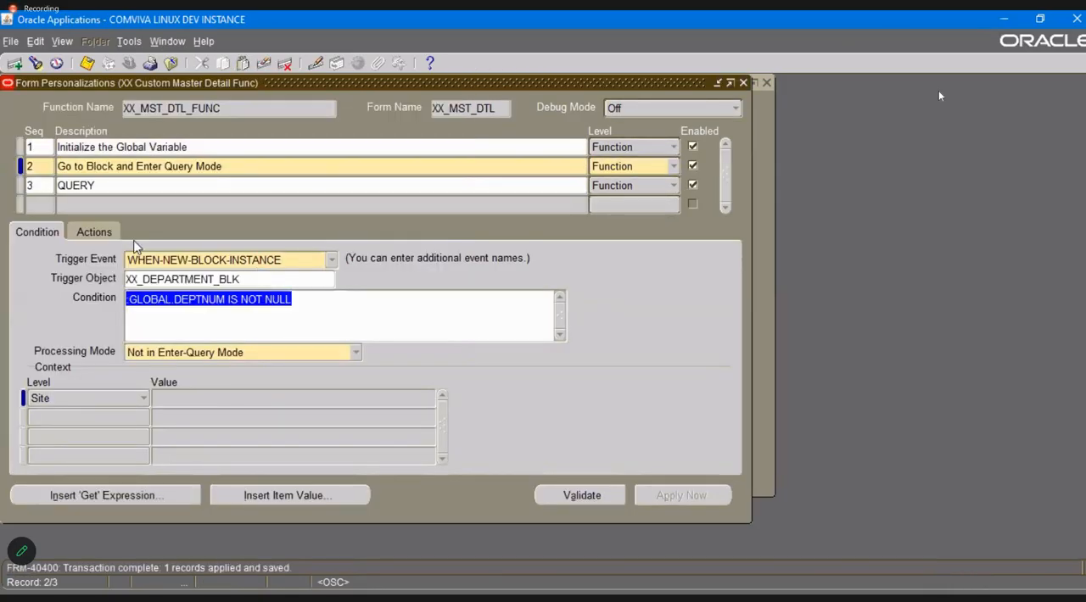
left_click(94, 231)
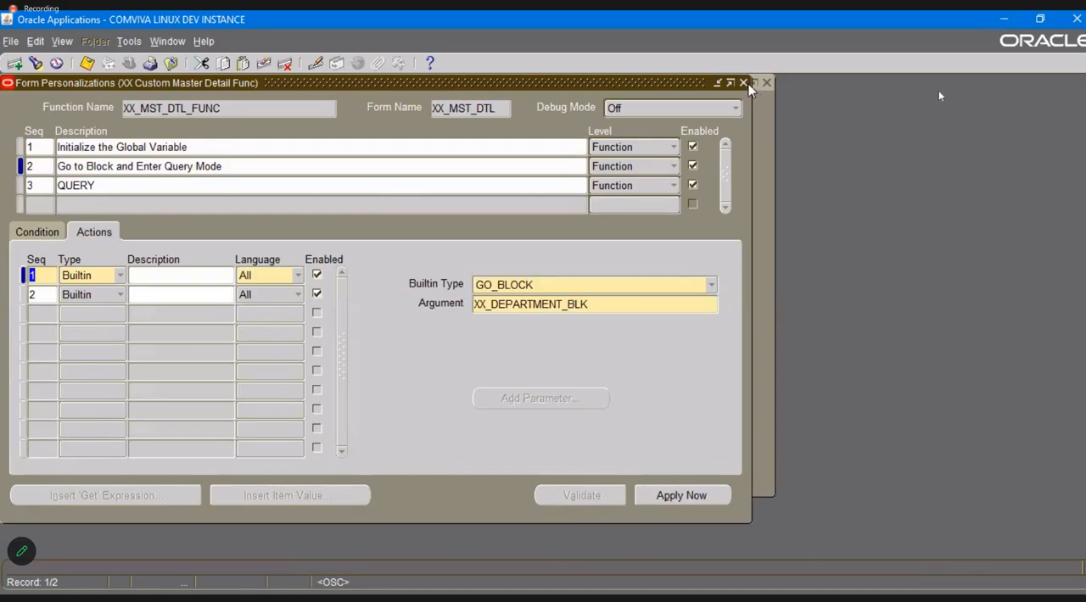
Close the personalizations and retest the zoom from the XX Custom Form to the Master Detail form, executing the query.
left_click(744, 83)
left_click(766, 83)
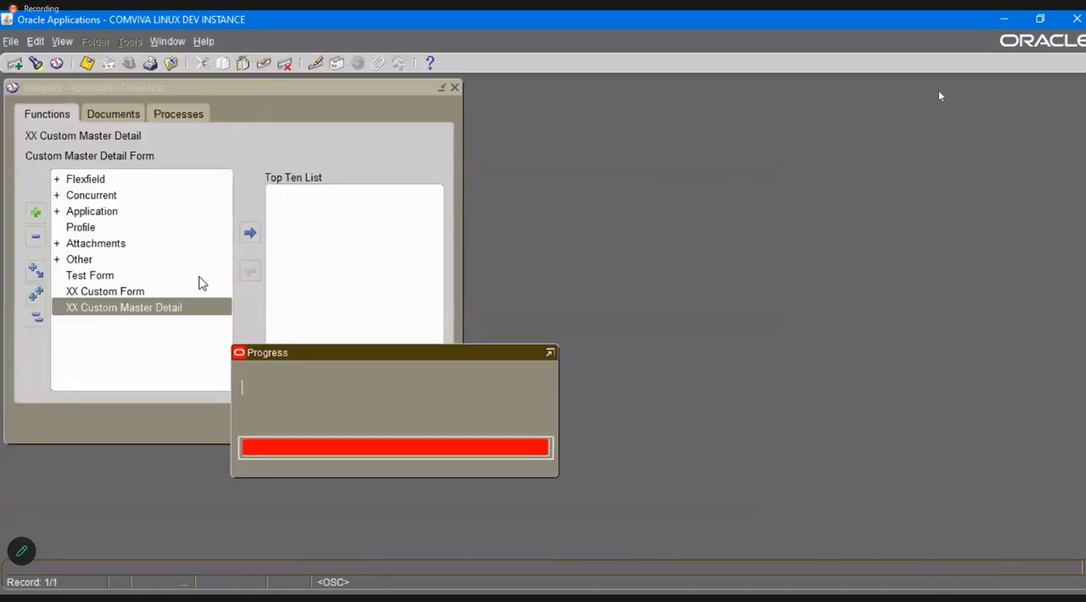
double_click(142, 291)
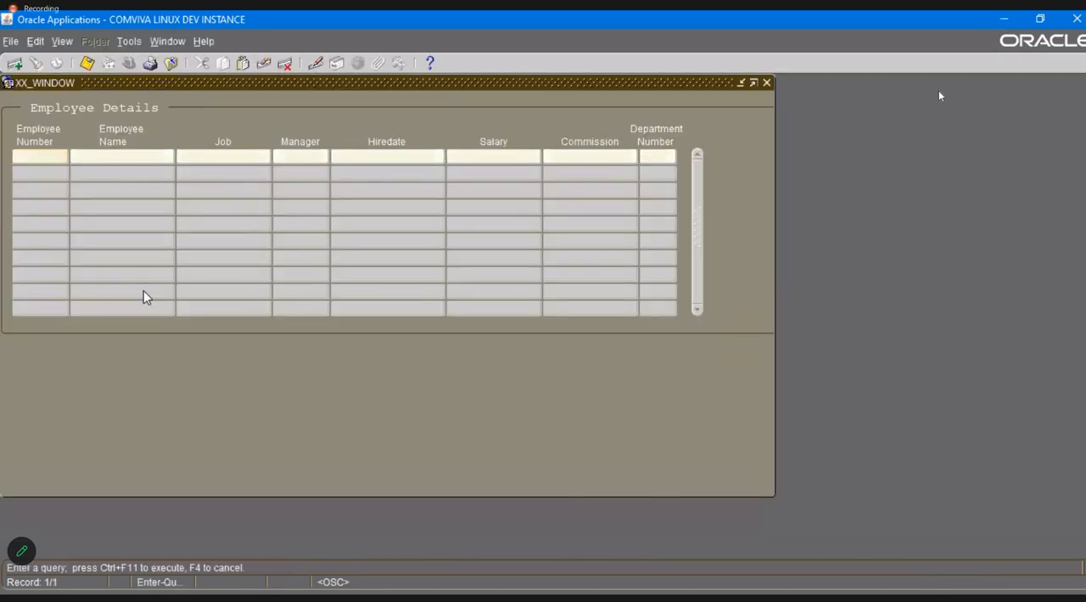
left_click(129, 41)
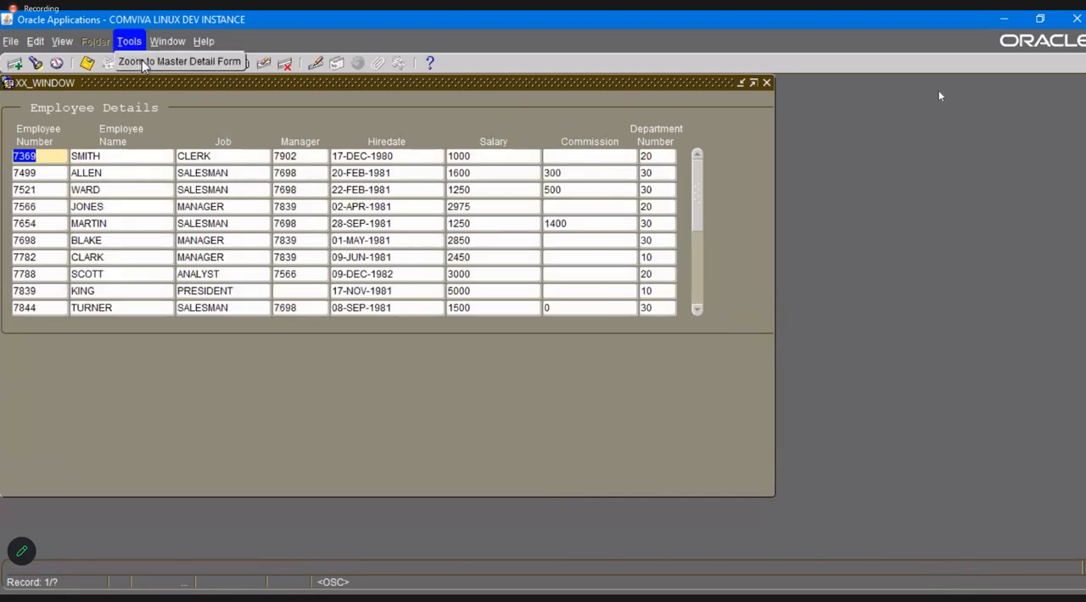
left_click(141, 60)
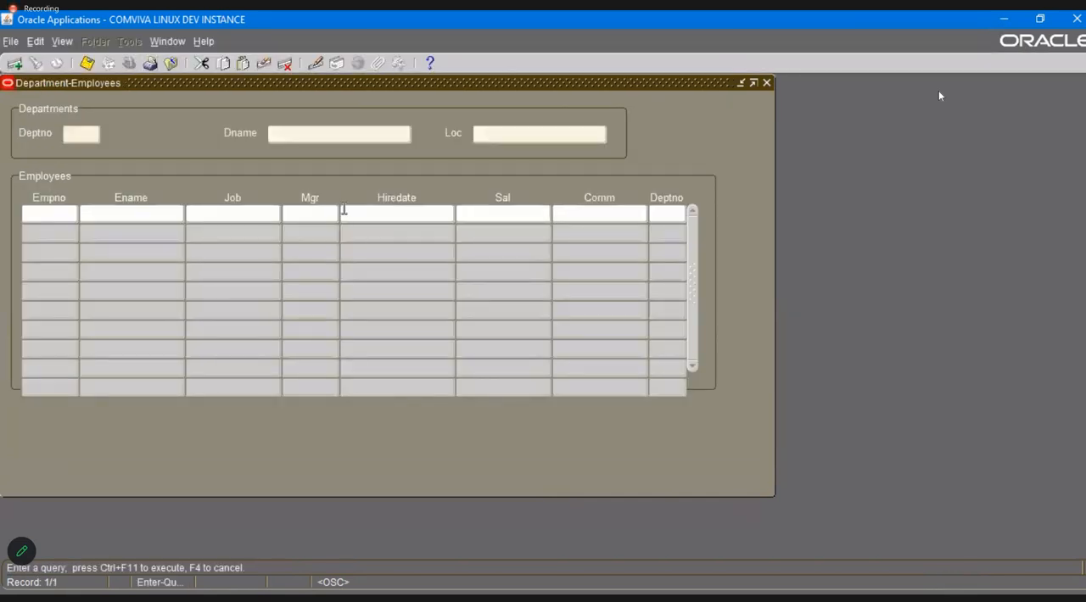
key("ctrl+F11")
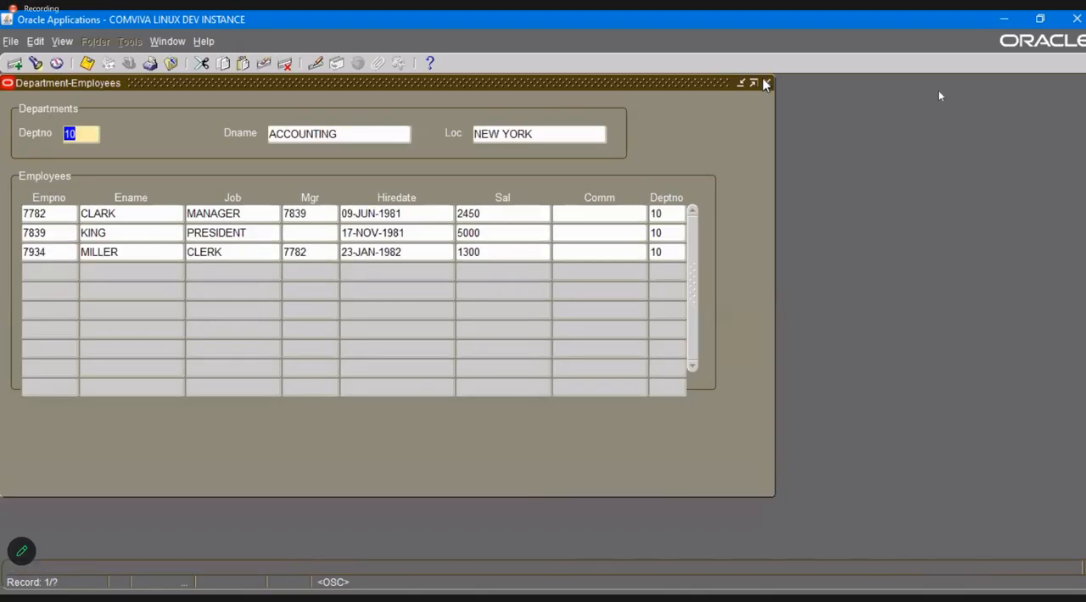
Close the zoomed form and the XX Custom Form, and bring up the XX Custom Master Detail form's personalizations again.
left_click(766, 84)
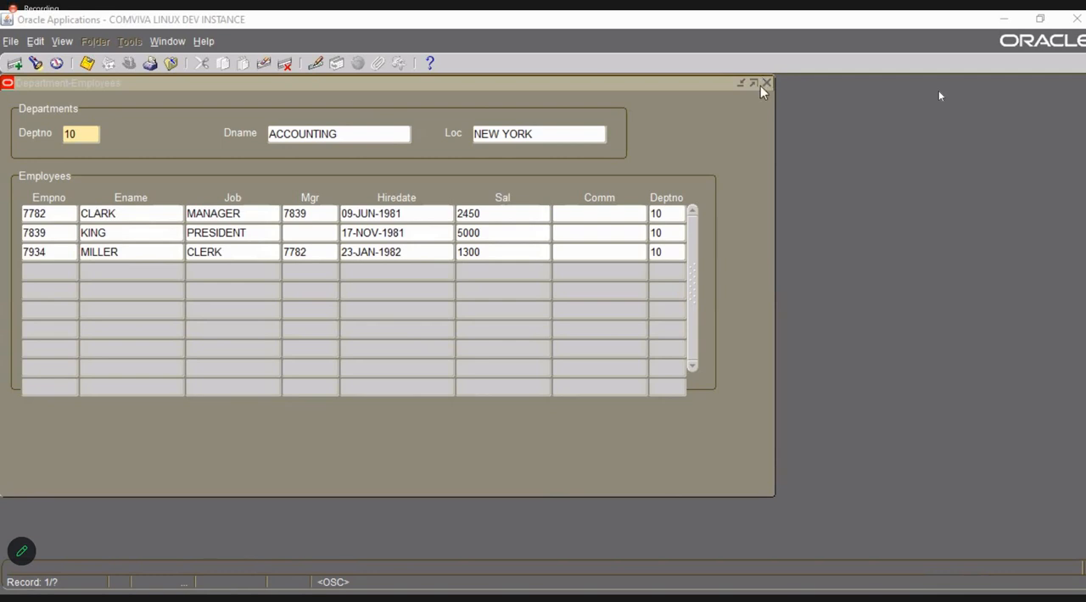
left_click(764, 83)
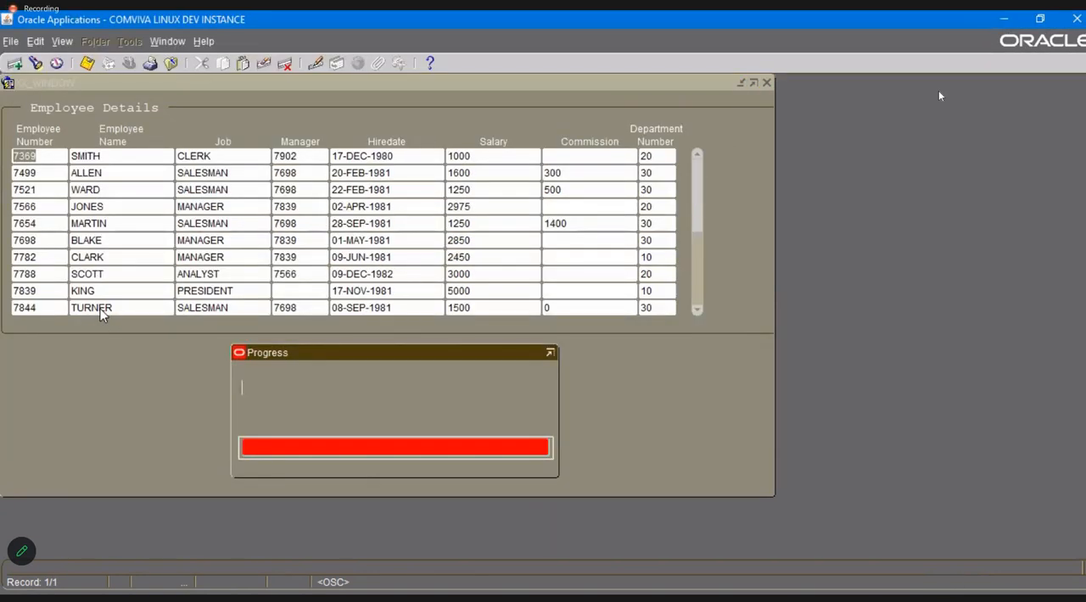
left_click(171, 62)
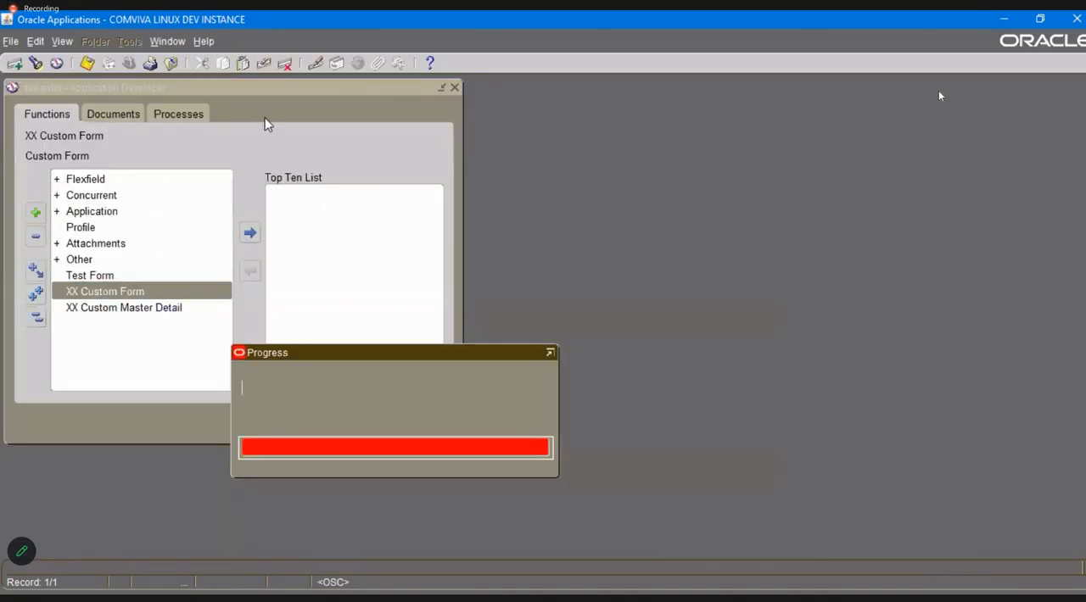
key("Down")
key("Return")
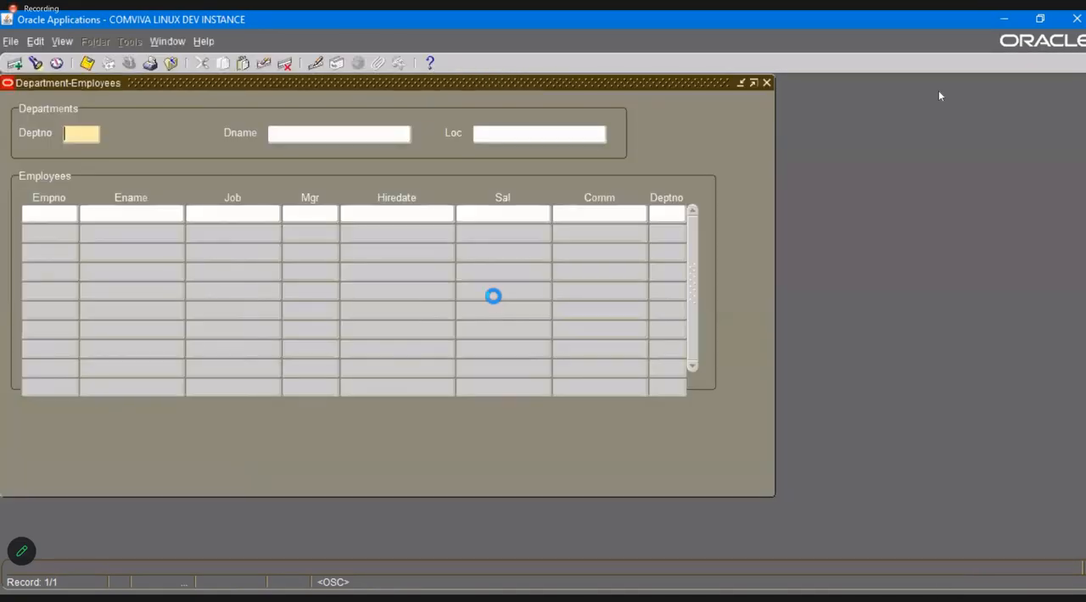
key("alt+h")
key("g")
key("c")
key("p")
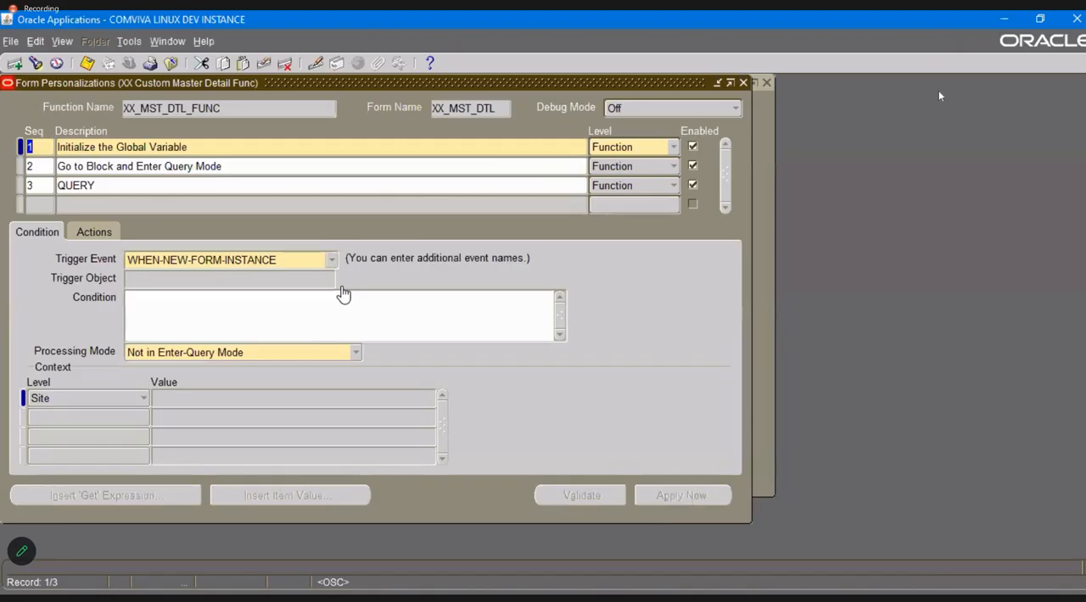
Check both actions of the Go to Block and Enter Query Mode personalization and delete that personalization.
key("alt+Tab")
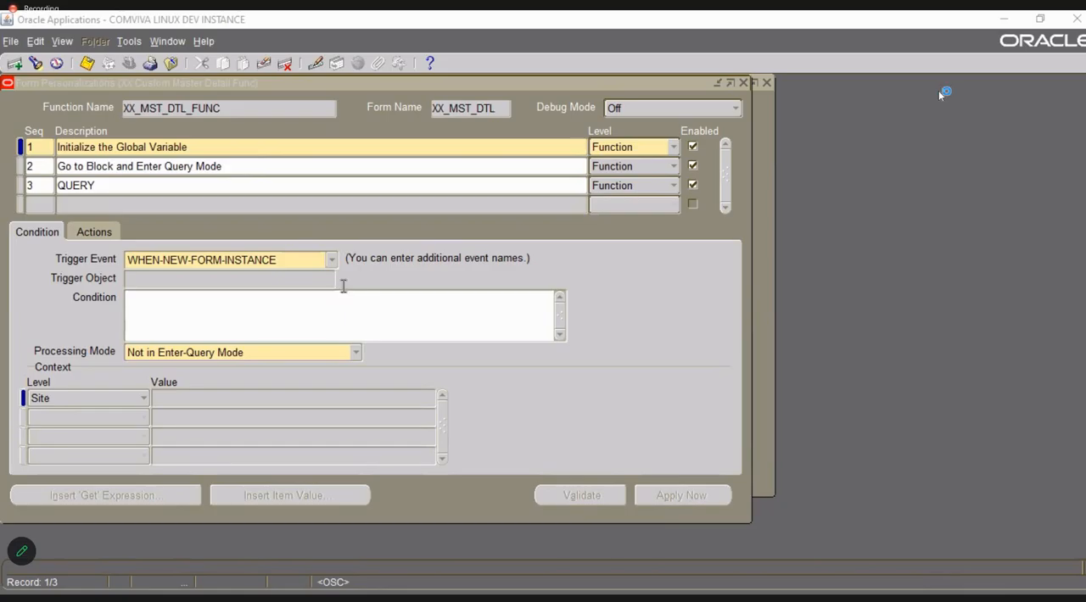
left_click(81, 167)
left_click(77, 231)
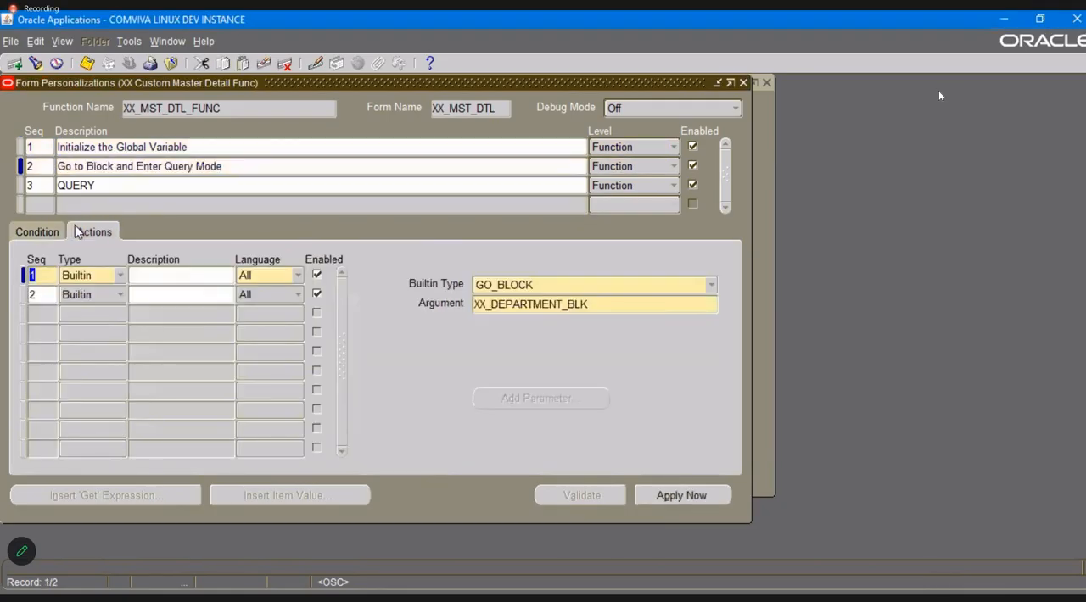
left_click(40, 293)
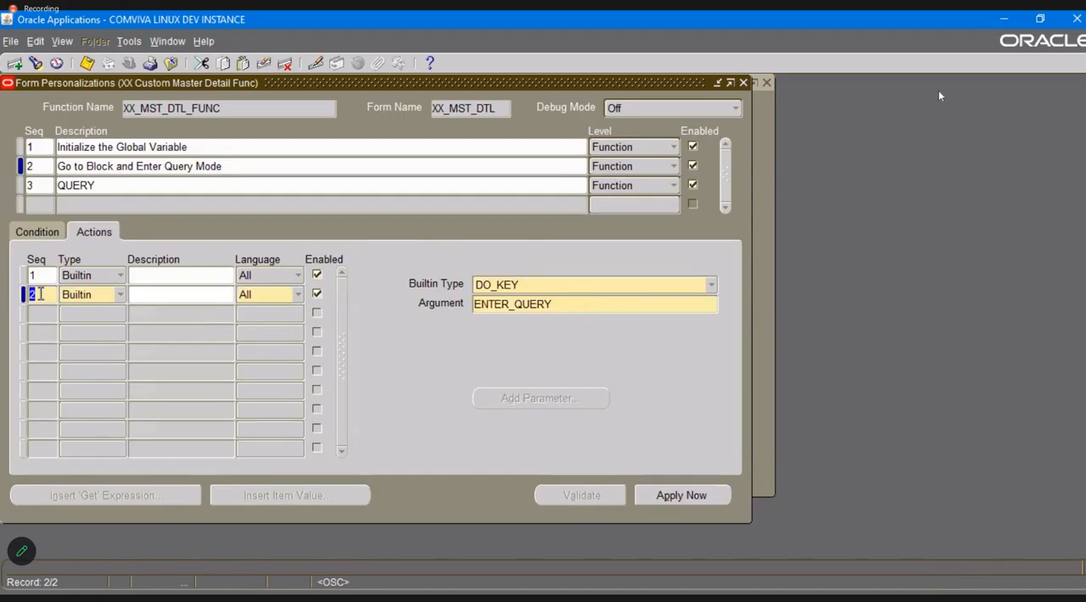
key("alt+Tab")
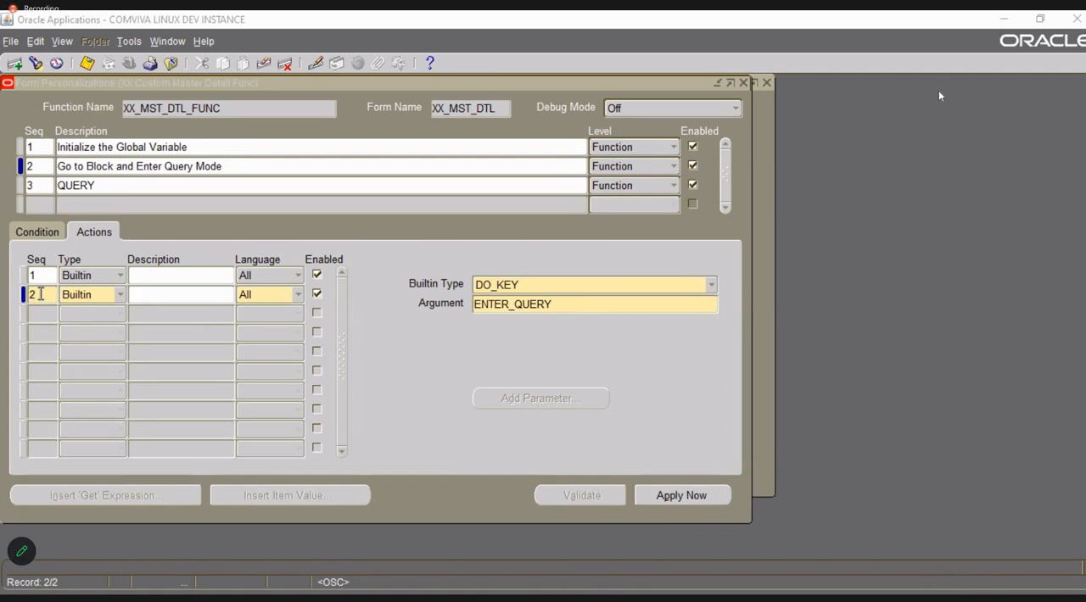
left_click(278, 315)
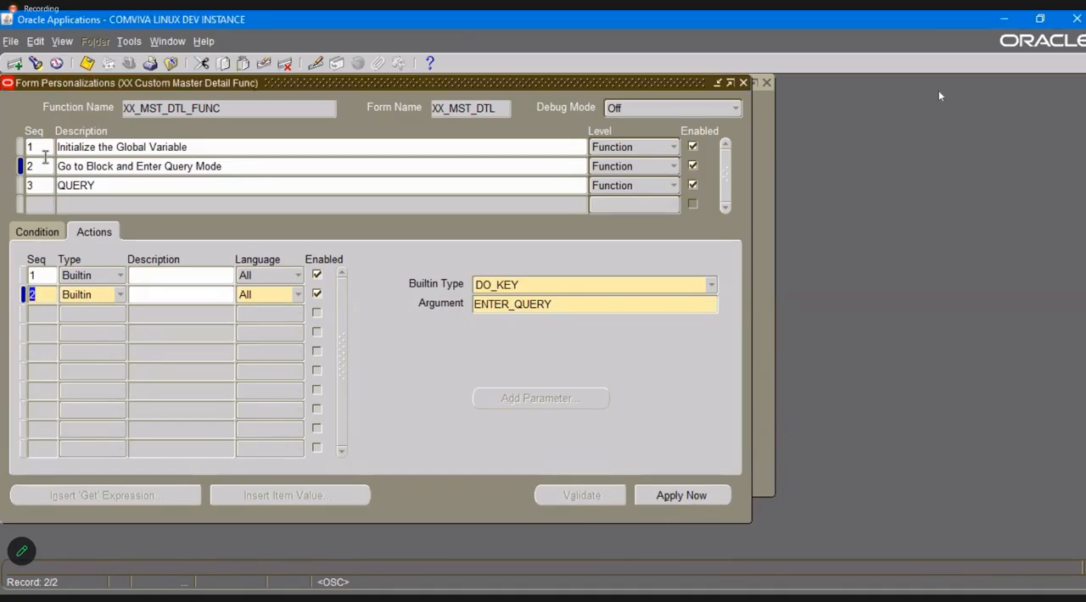
key("Up")
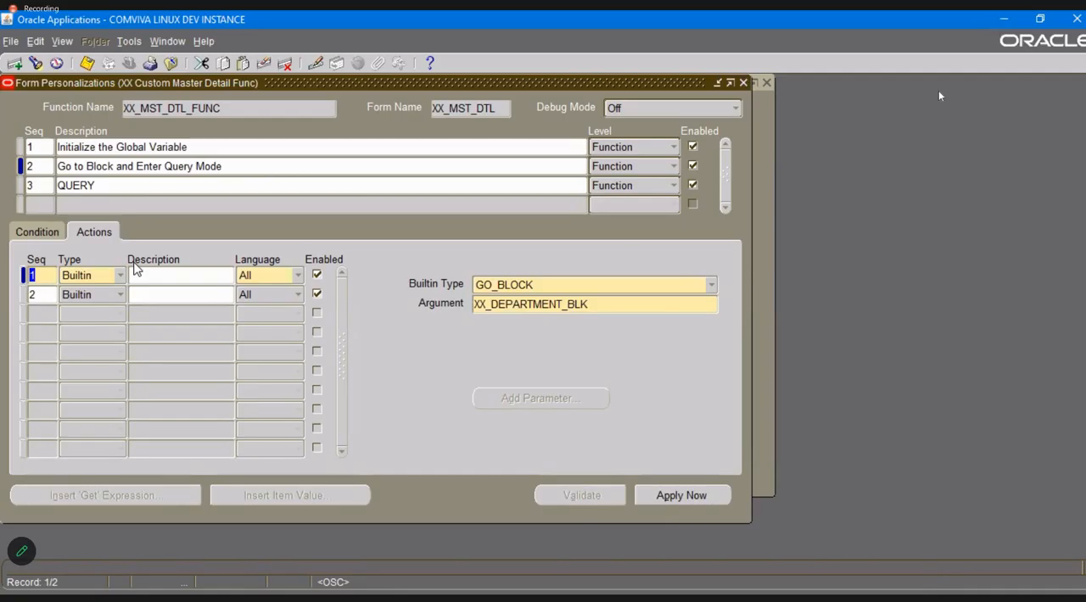
key("alt+Tab")
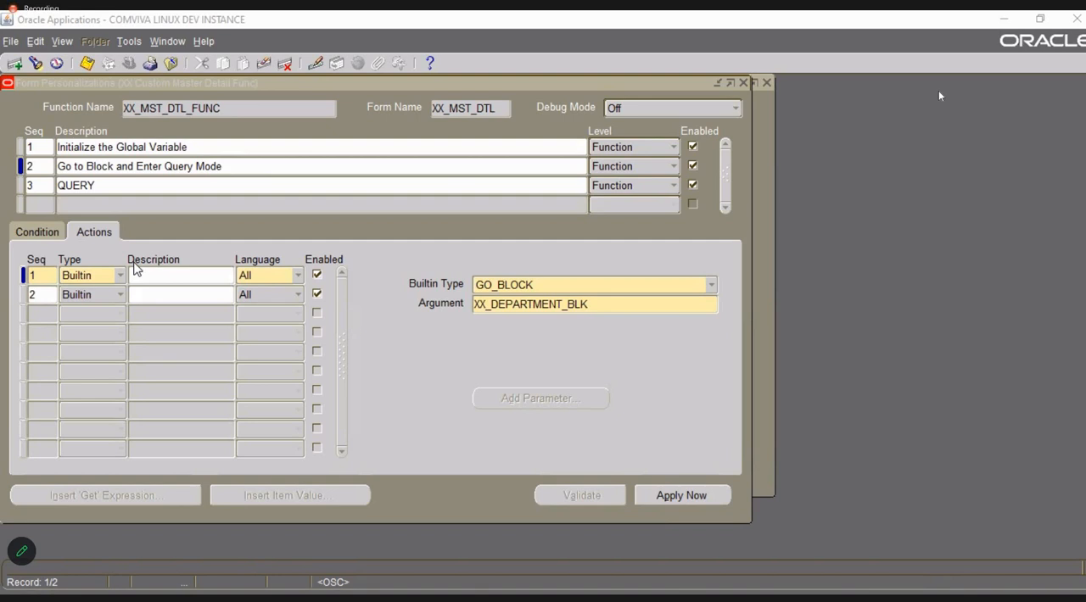
left_click(77, 167)
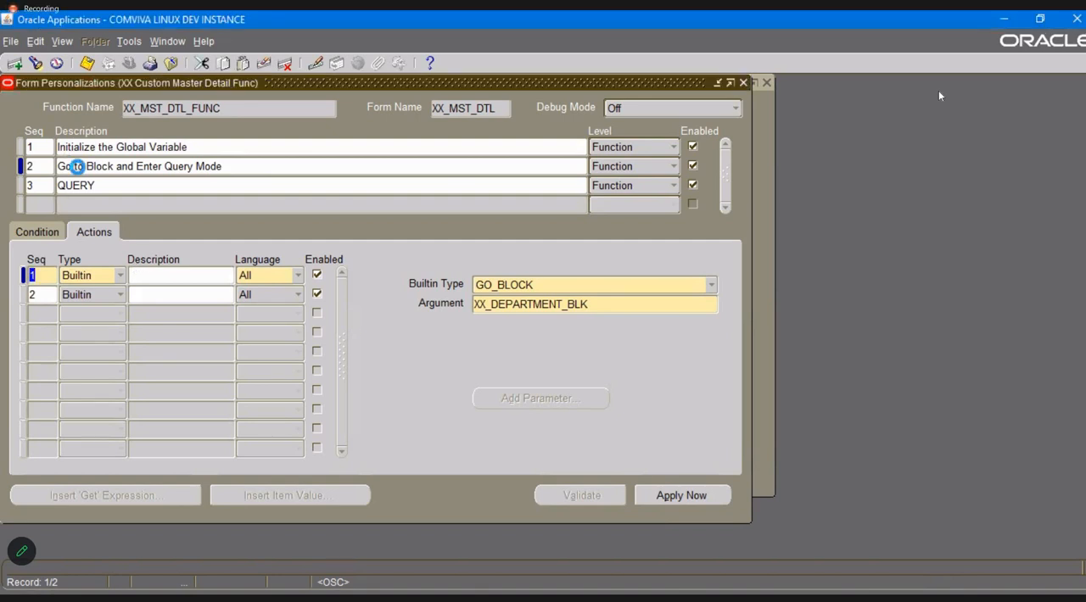
left_click(286, 65)
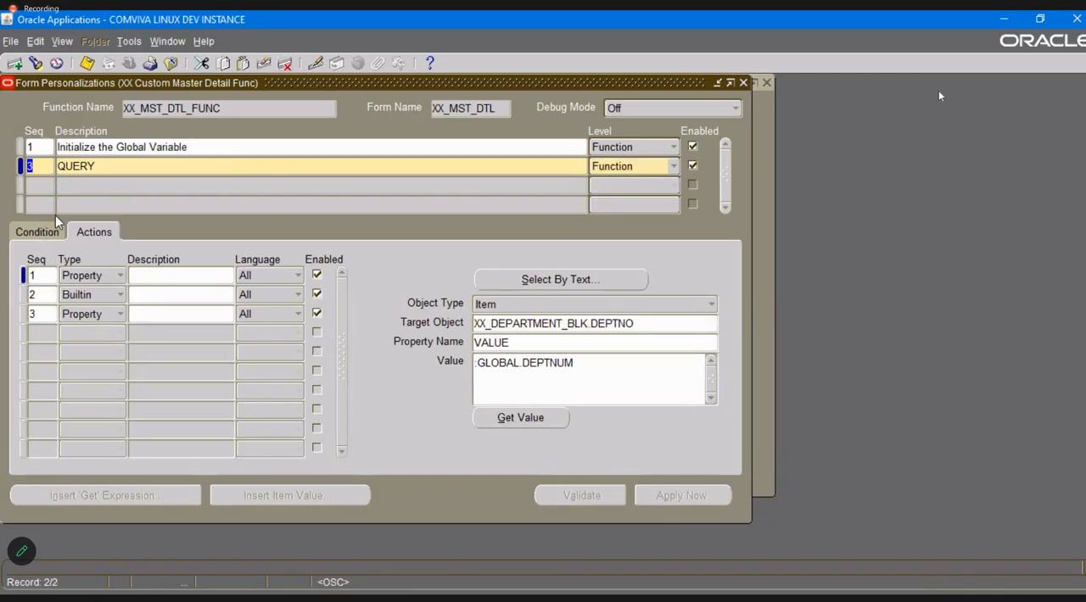
Add a second action to the Initialize the Global Variable personalization: Builtin GO_BLOCK with argument XX_DEPARTMENT_BLK, and save.
left_click(47, 148)
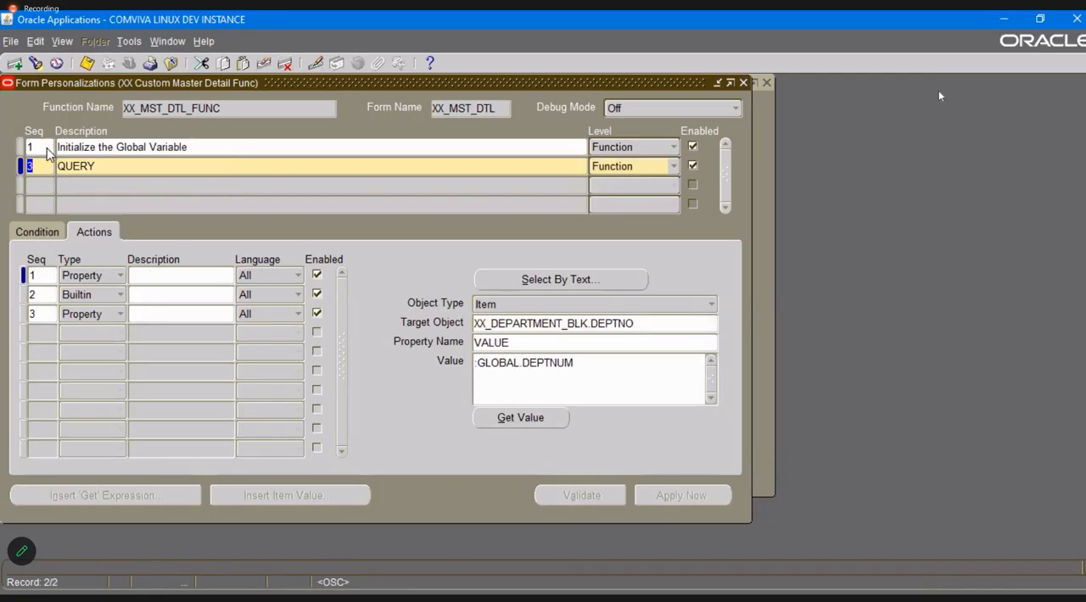
left_click(39, 296)
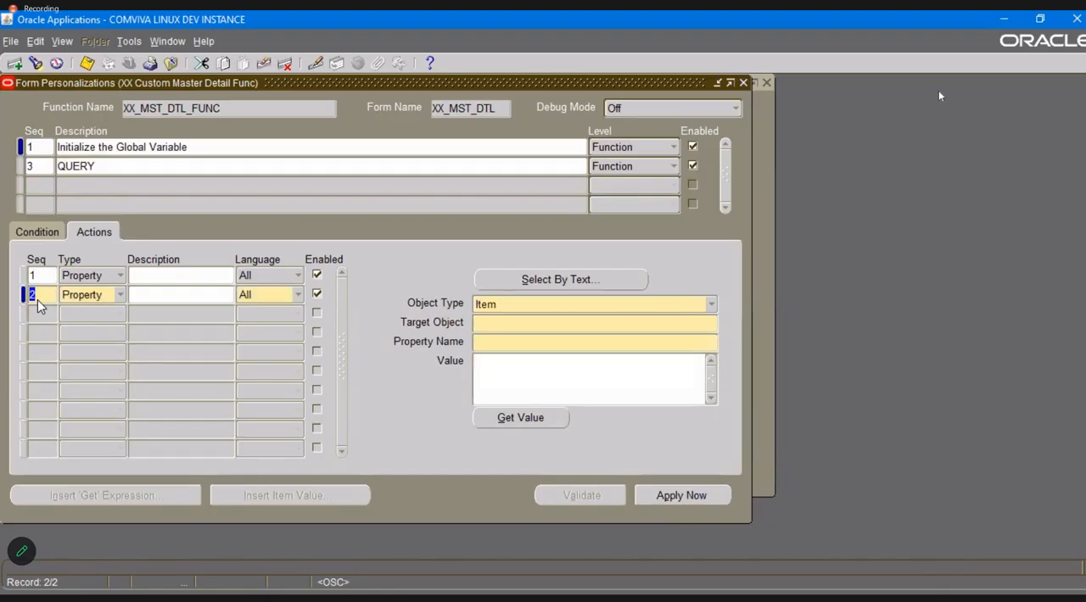
key("Tab")
key("b")
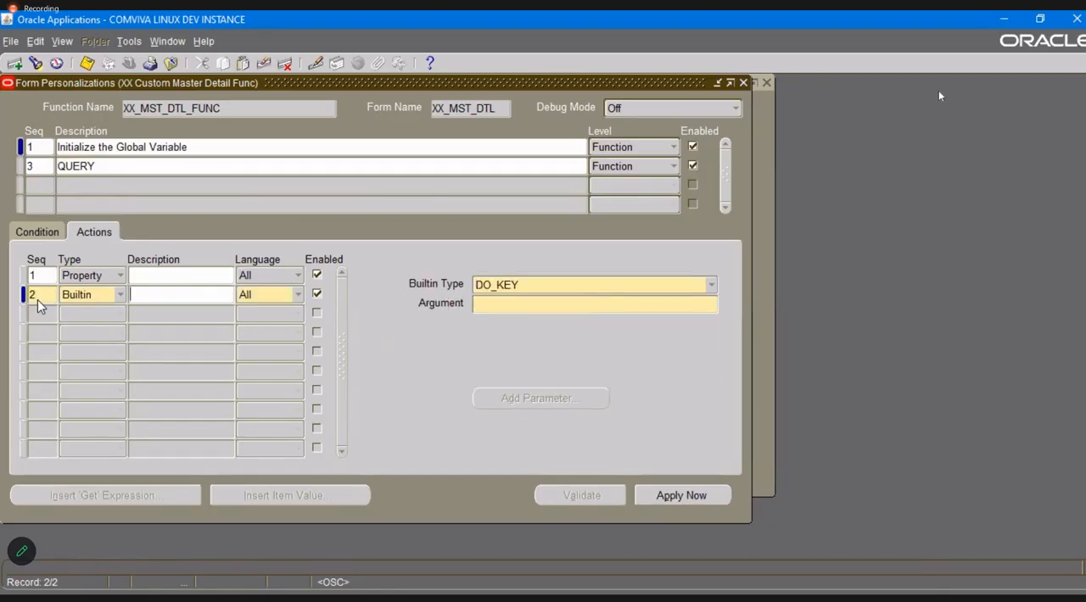
left_click(602, 284)
left_click(552, 334)
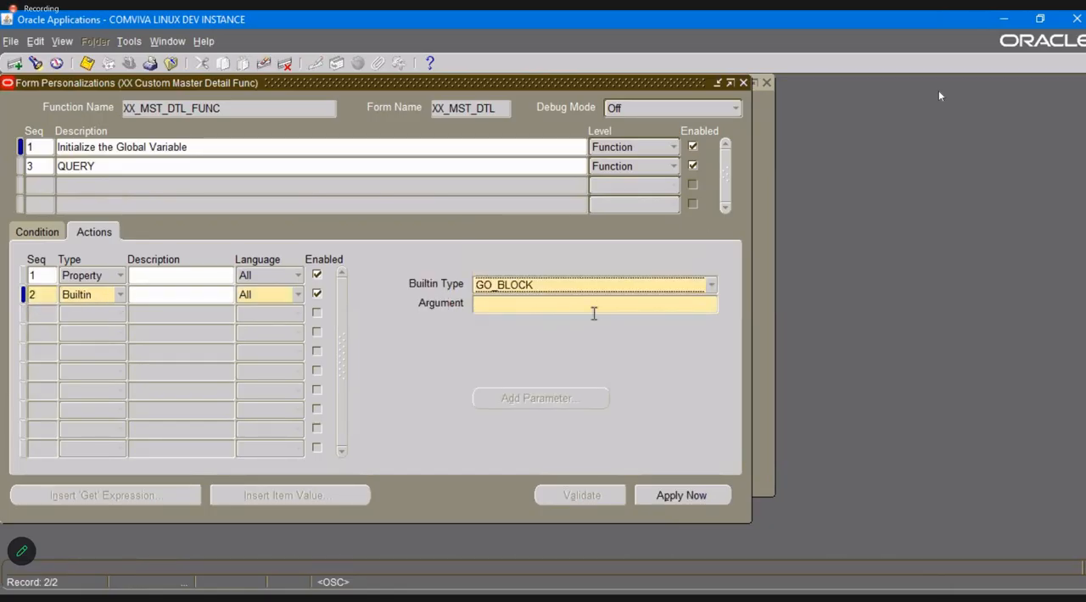
left_click(601, 304)
key("ctrl+l")
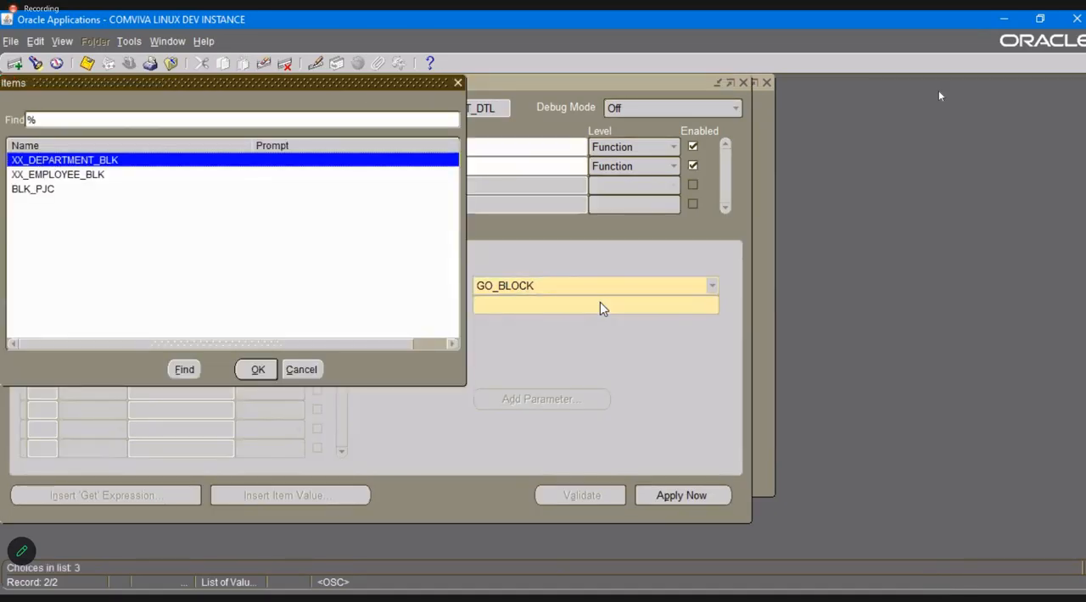
key("Return")
key("ctrl+s")
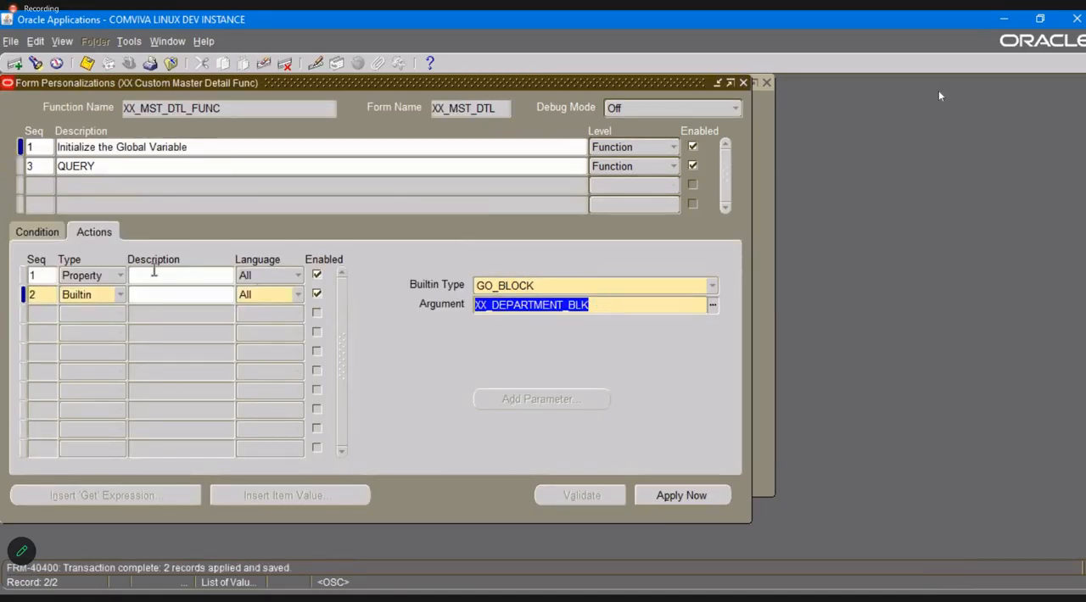
Renumber the QUERY personalization to sequence 2.
left_click(39, 166)
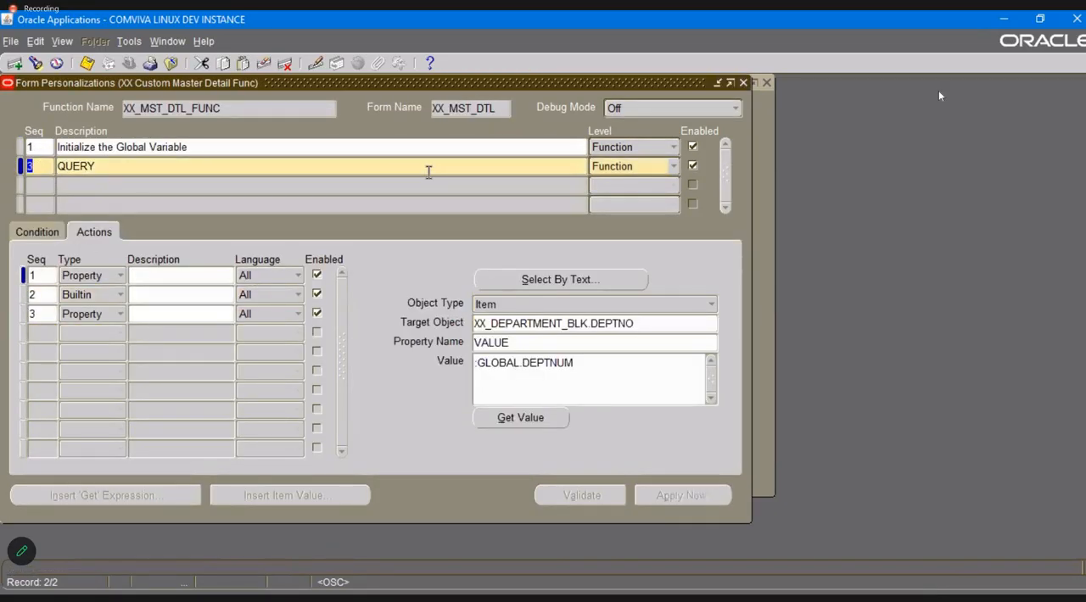
type("2")
key("Tab")
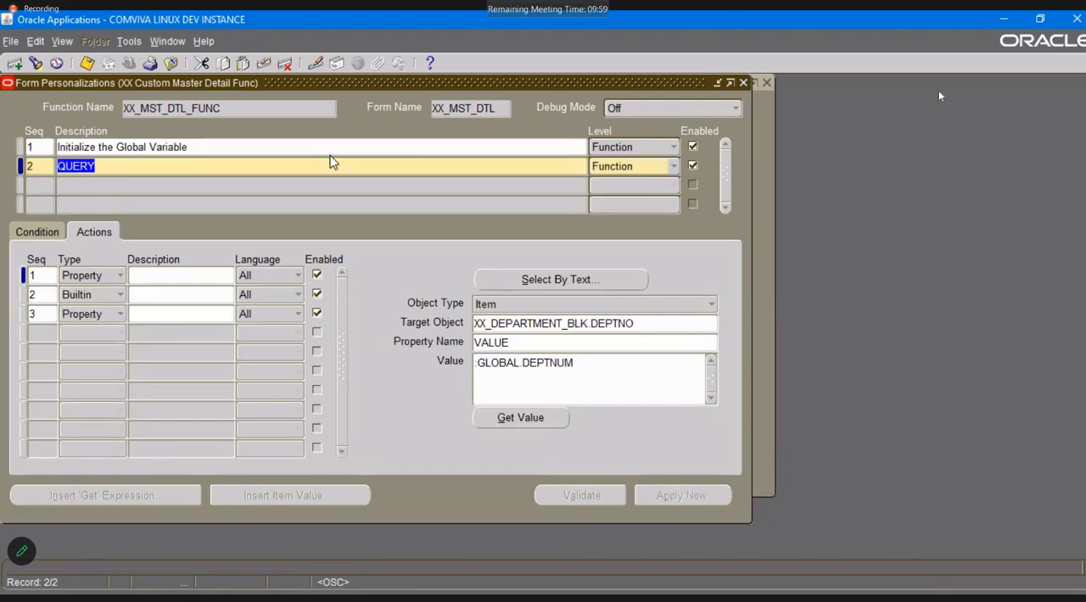
left_click(345, 221)
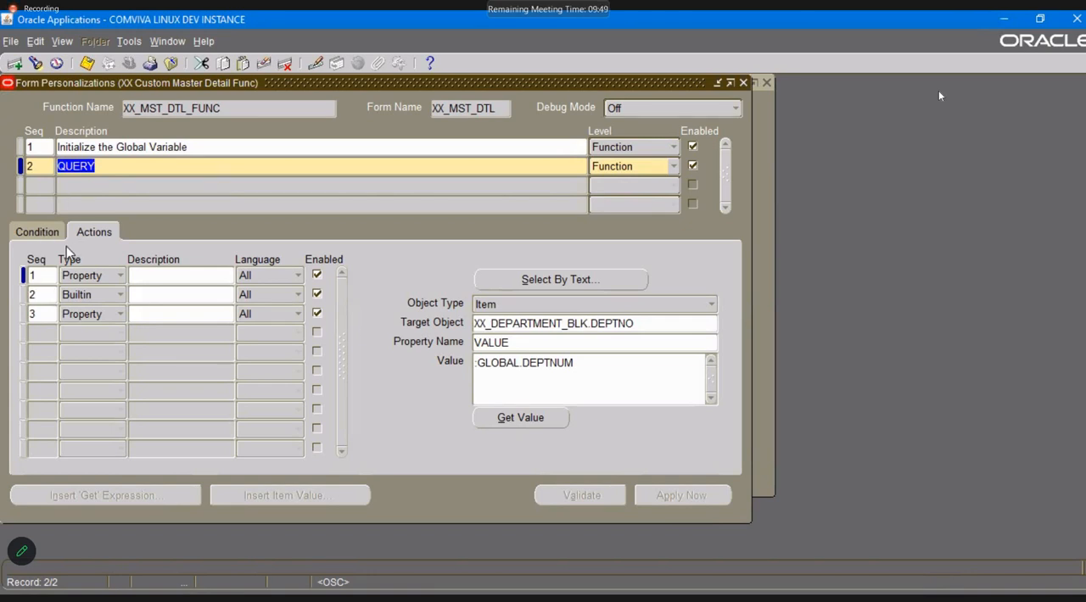
Change QUERY's first action to object type Block, target object XX_DEPARTMENT_BLK and property DEFAULT_WHERE.
left_click(43, 275)
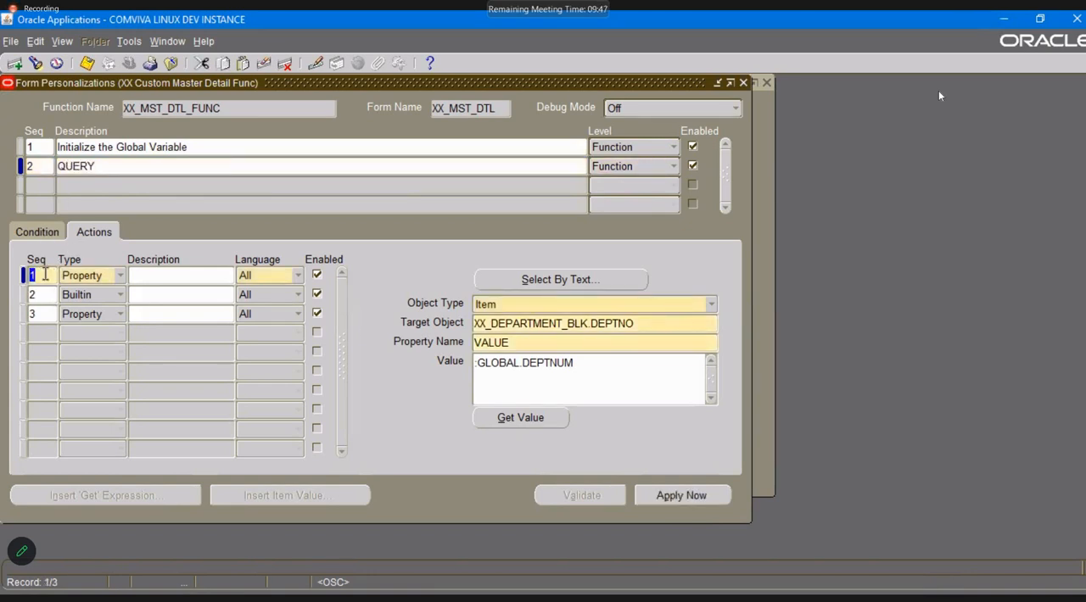
key("alt+Tab")
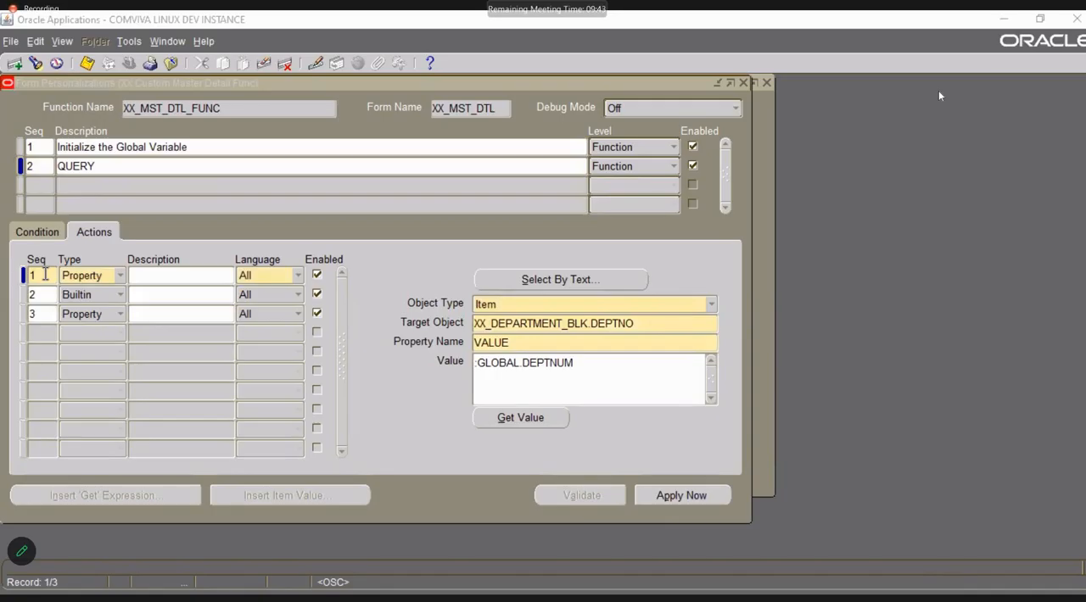
key("alt+Tab")
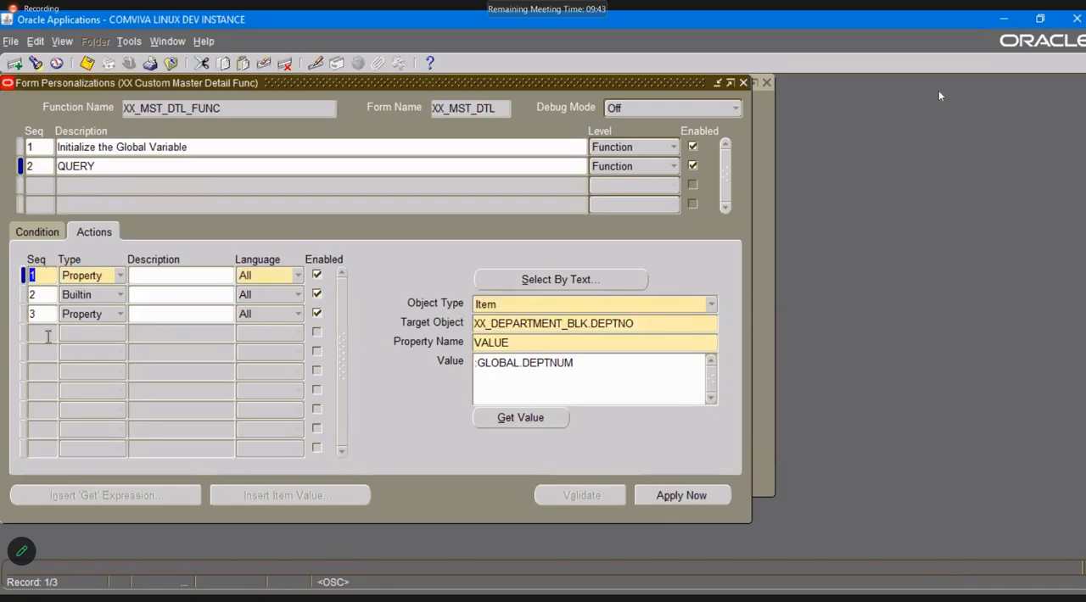
left_click(533, 303)
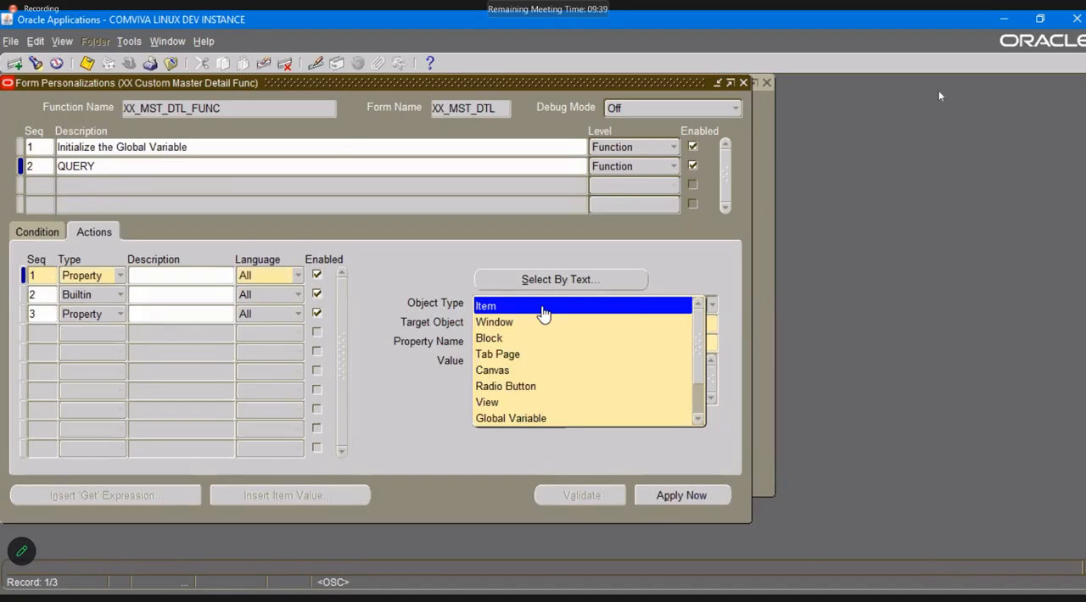
left_click(545, 338)
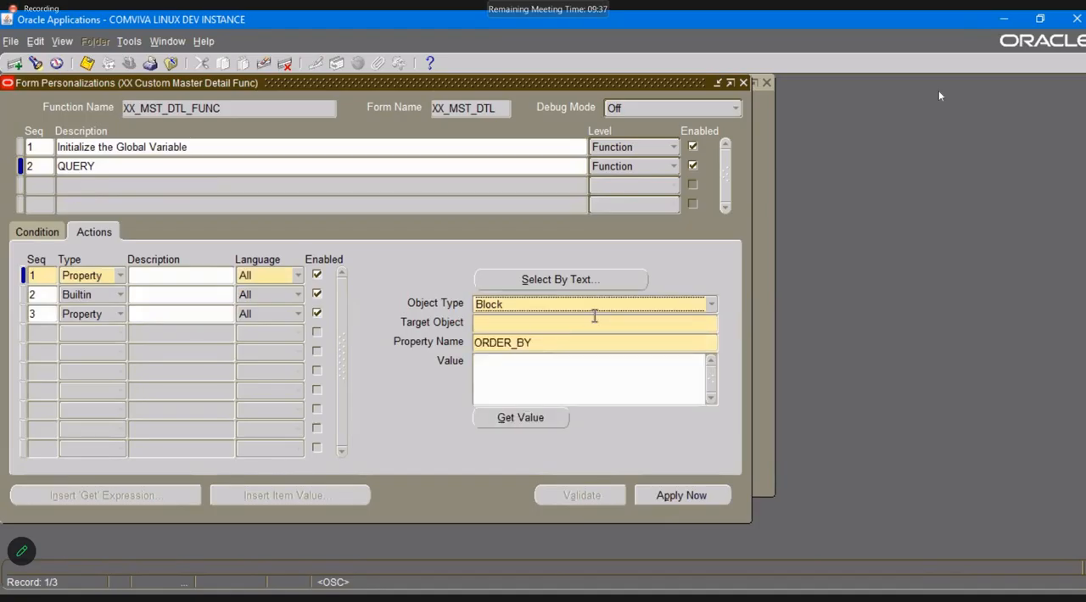
left_click(606, 323)
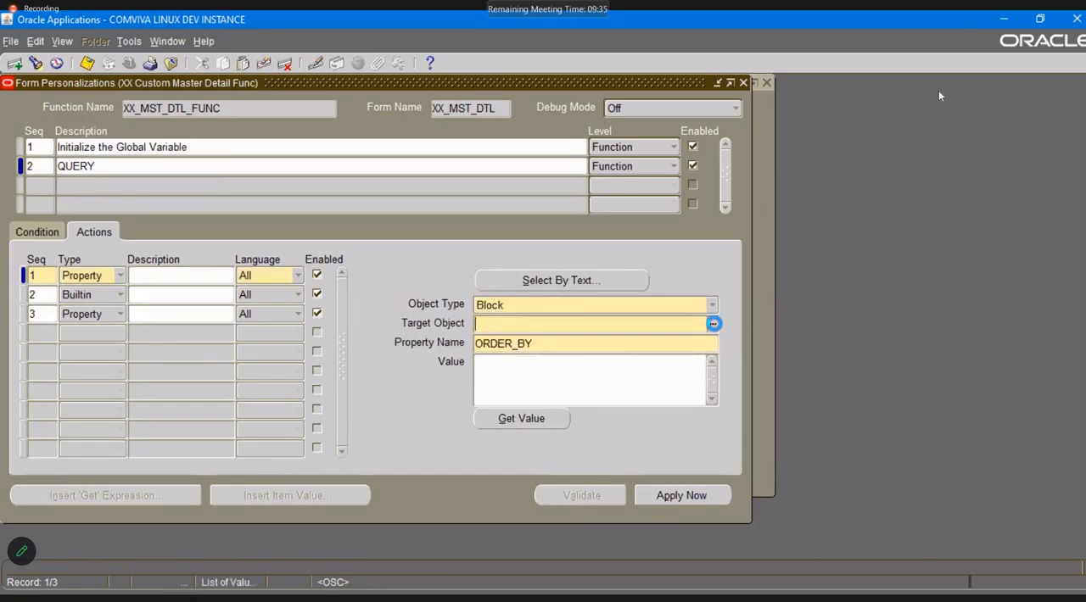
left_click(712, 324)
double_click(102, 163)
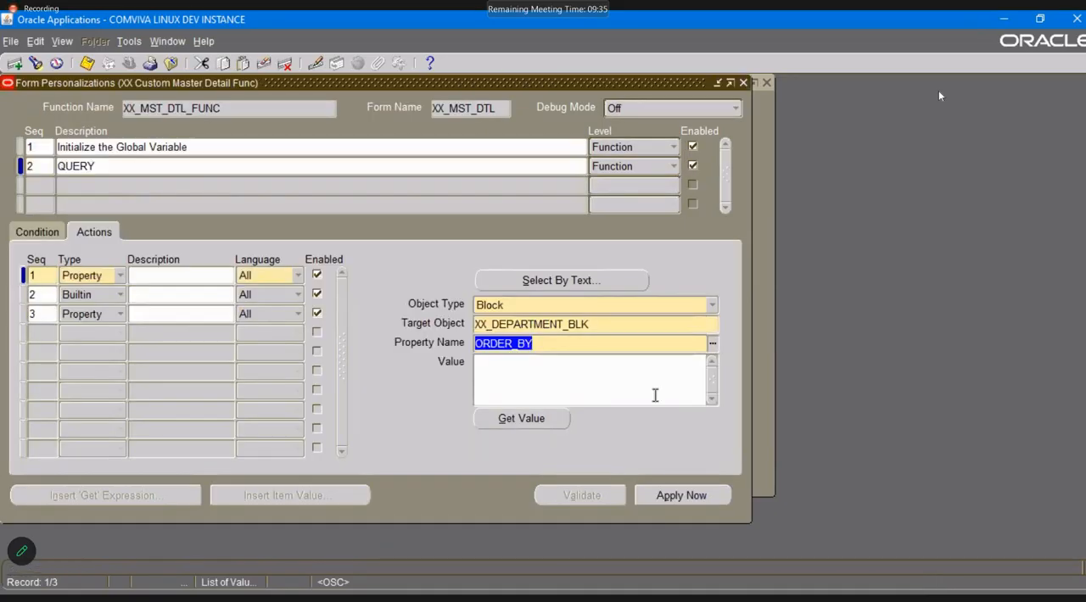
left_click(711, 341)
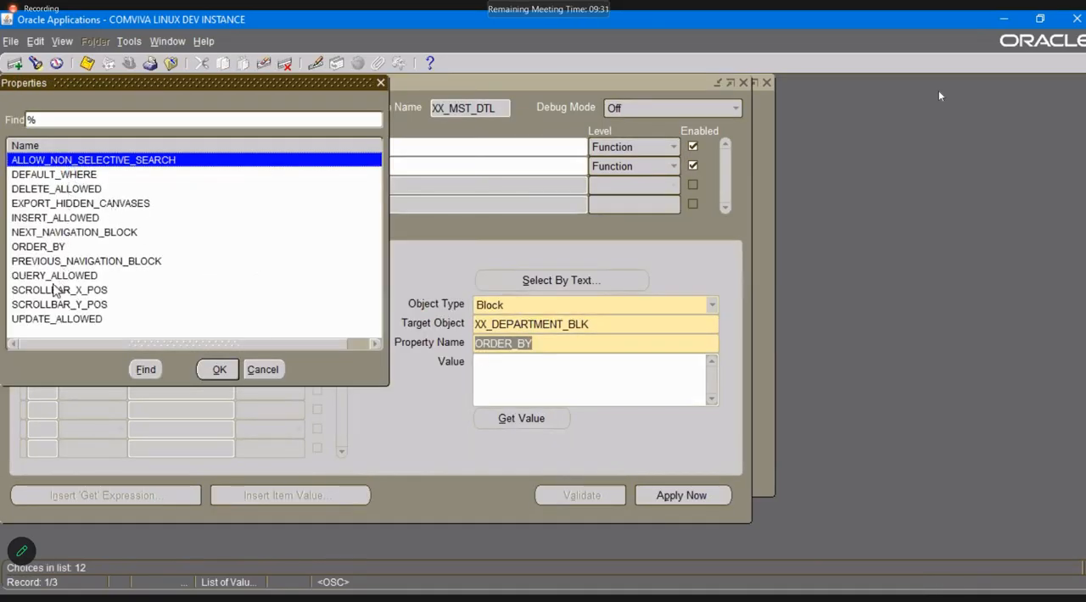
double_click(47, 176)
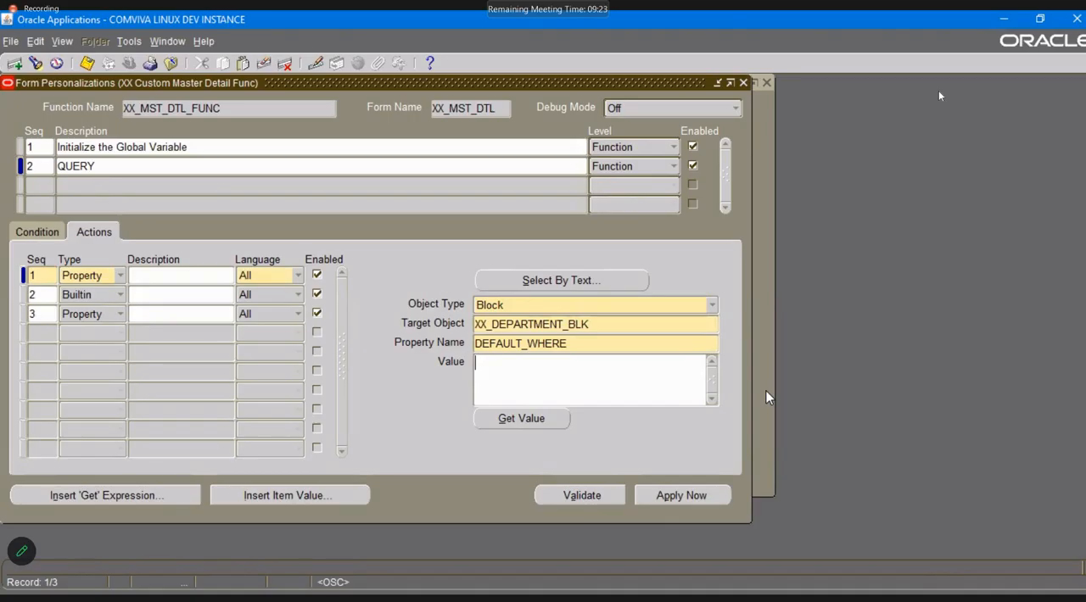
Enter = 'deptno = :GLOBAL.DEPTNO' as the DEFAULT_WHERE value of QUERY's first action.
key("alt+Tab")
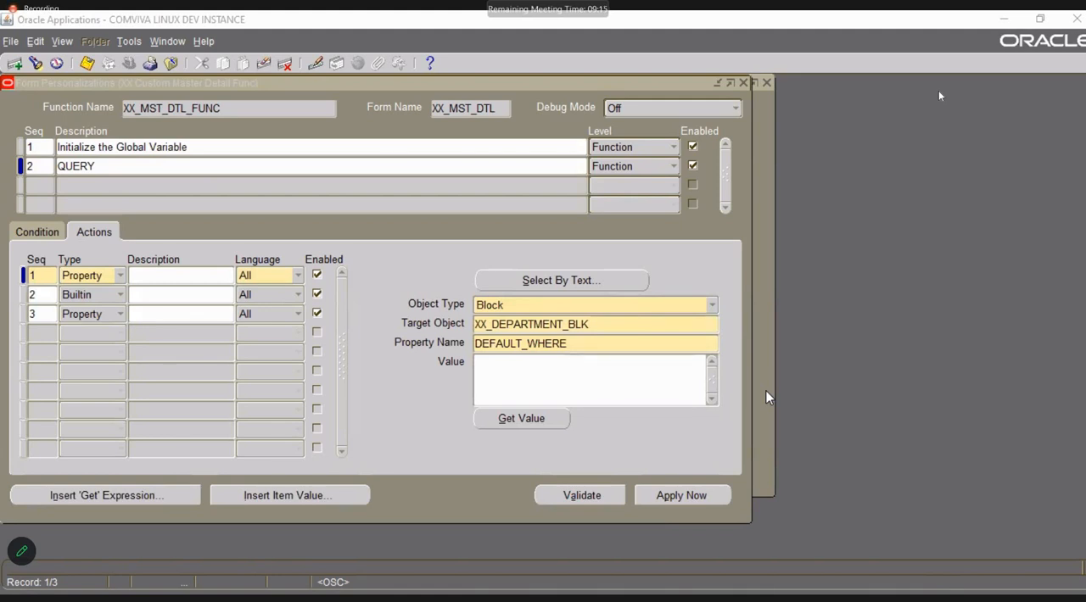
left_click(780, 298)
type("= '")
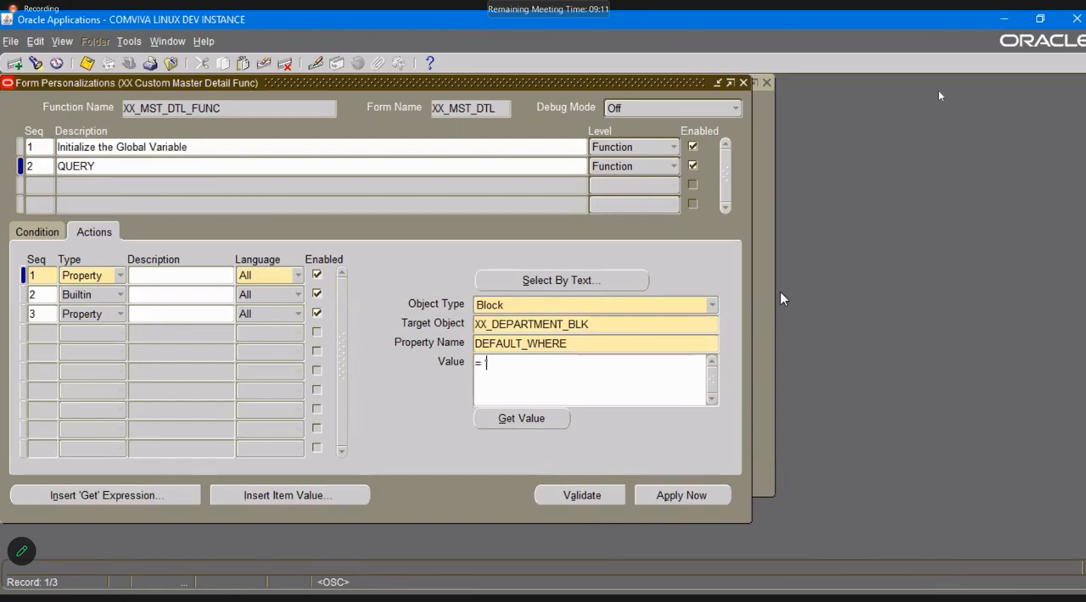
type("deptno = ")
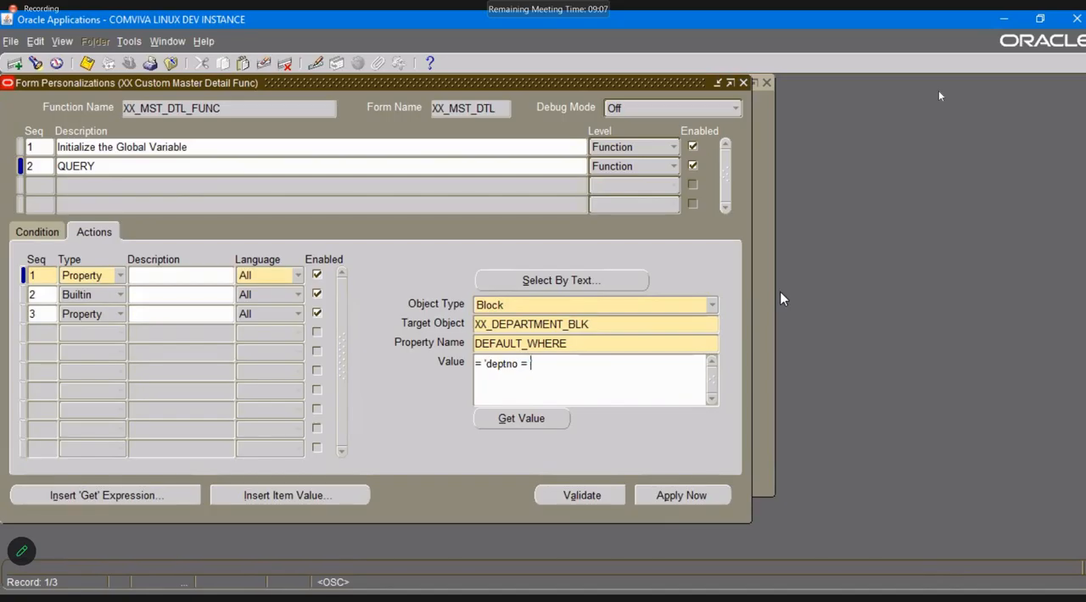
type("'")
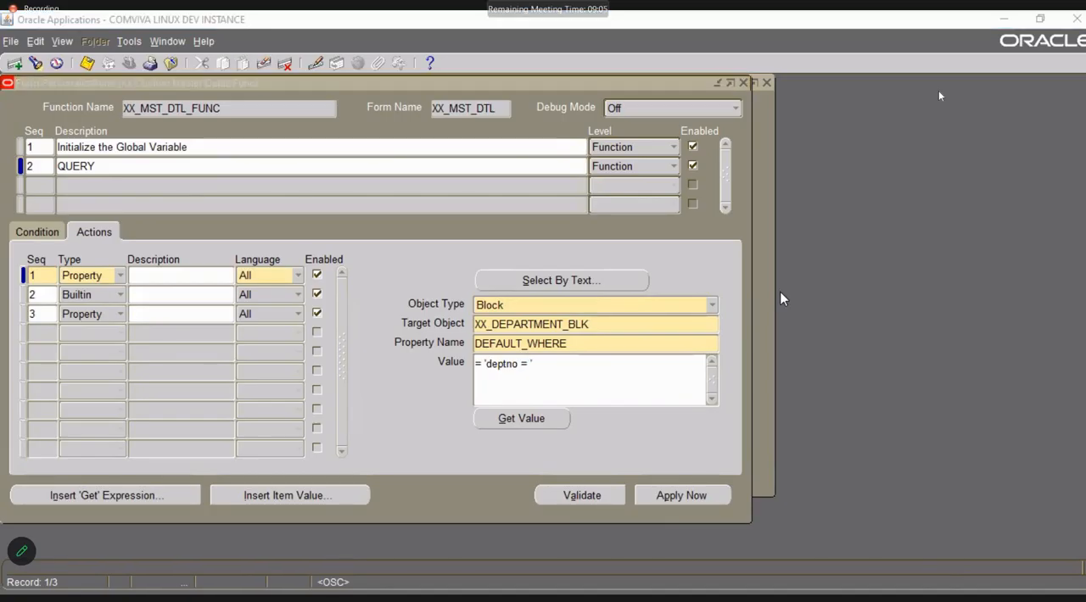
key("BackSpace")
type(":GLO")
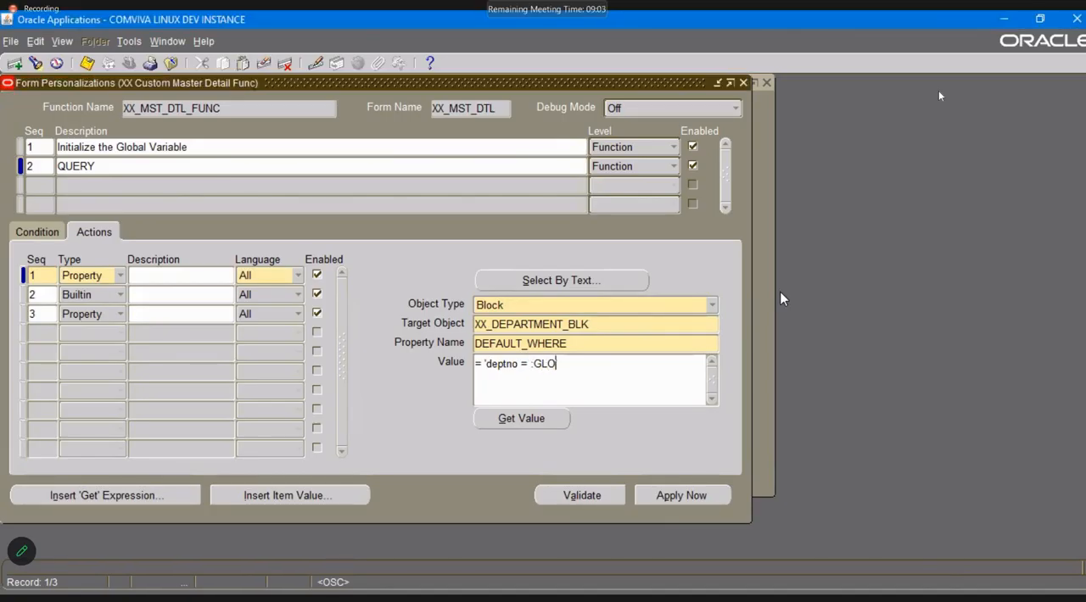
type("BAL'")
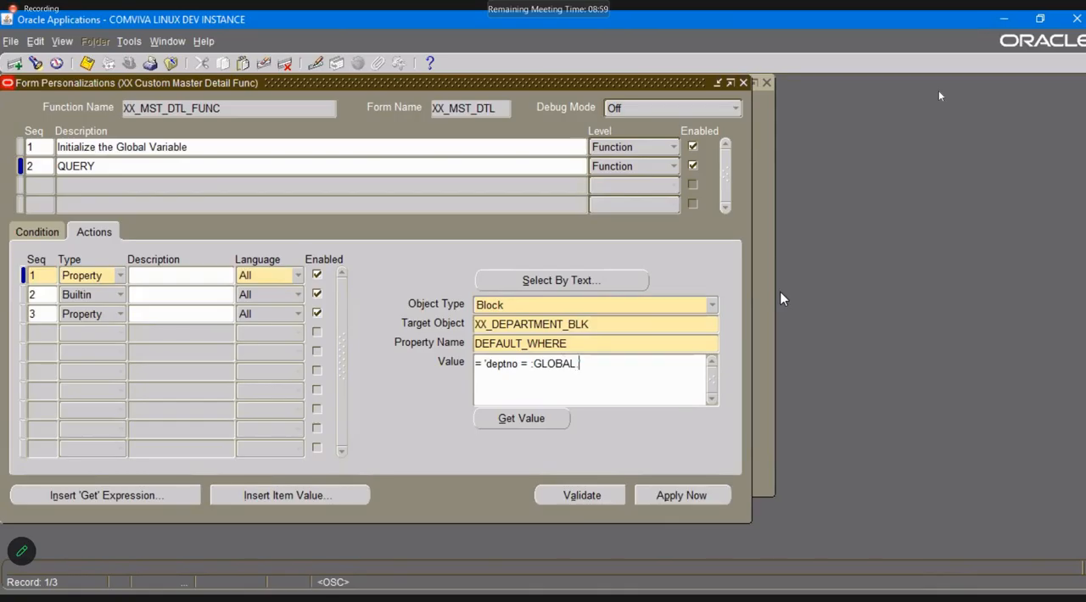
type("DEPTNO")
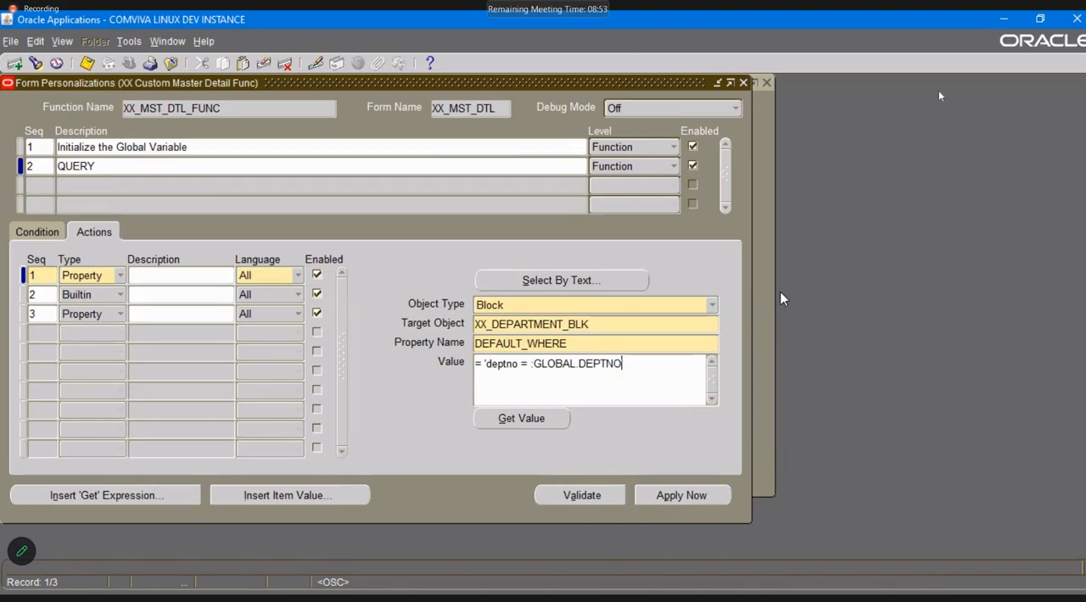
type("'")
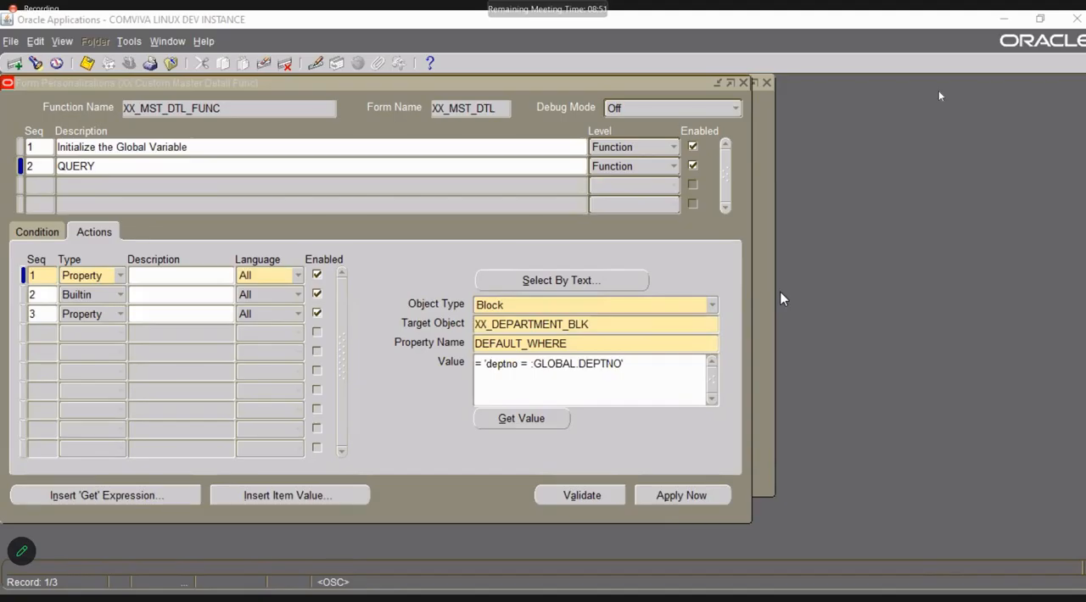
type("'")
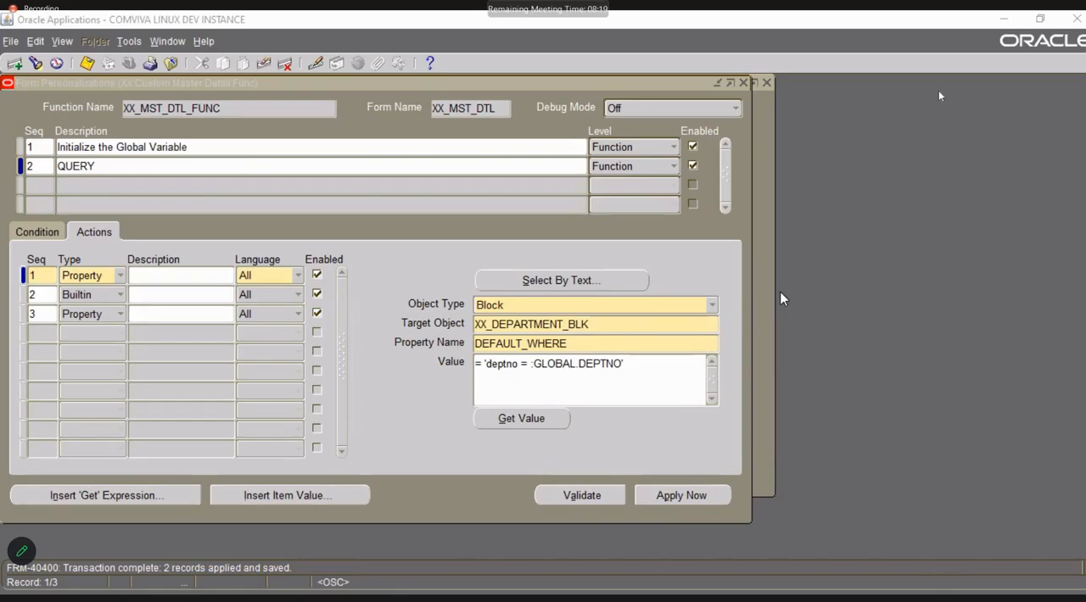
Complete the quoted DEFAULT_WHERE value of QUERY's first action, save the personalization and check its other two actions.
left_click(35, 294)
left_click(46, 316)
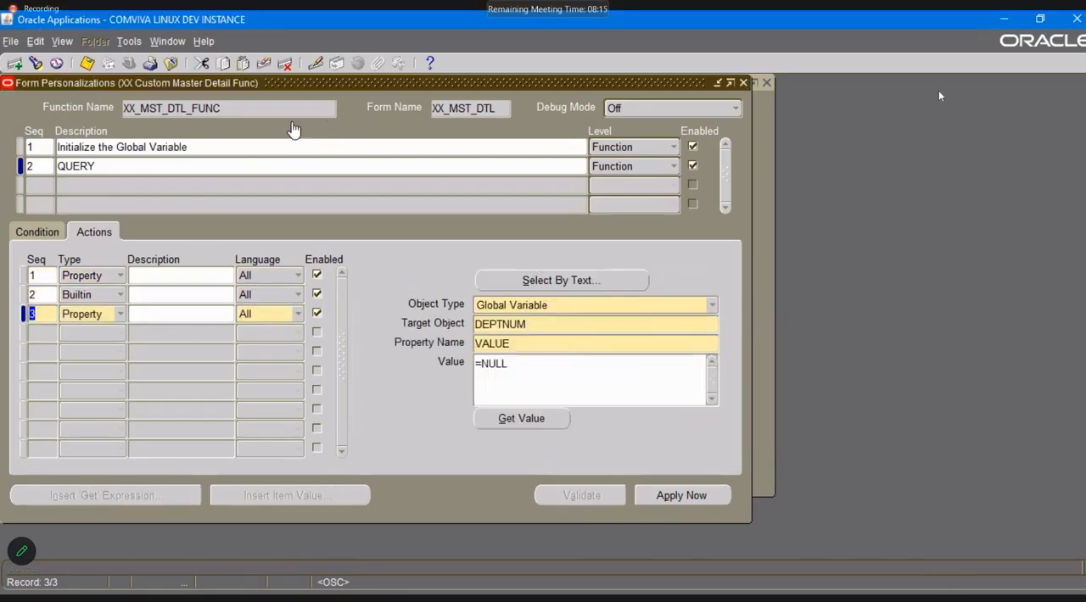
key("alt+Tab")
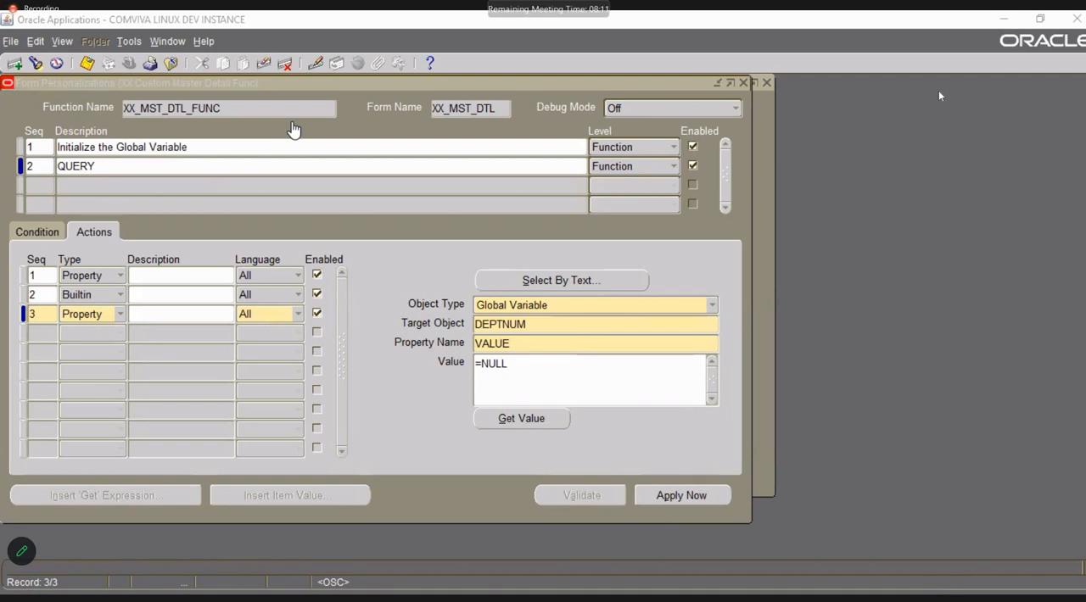
left_click(310, 221)
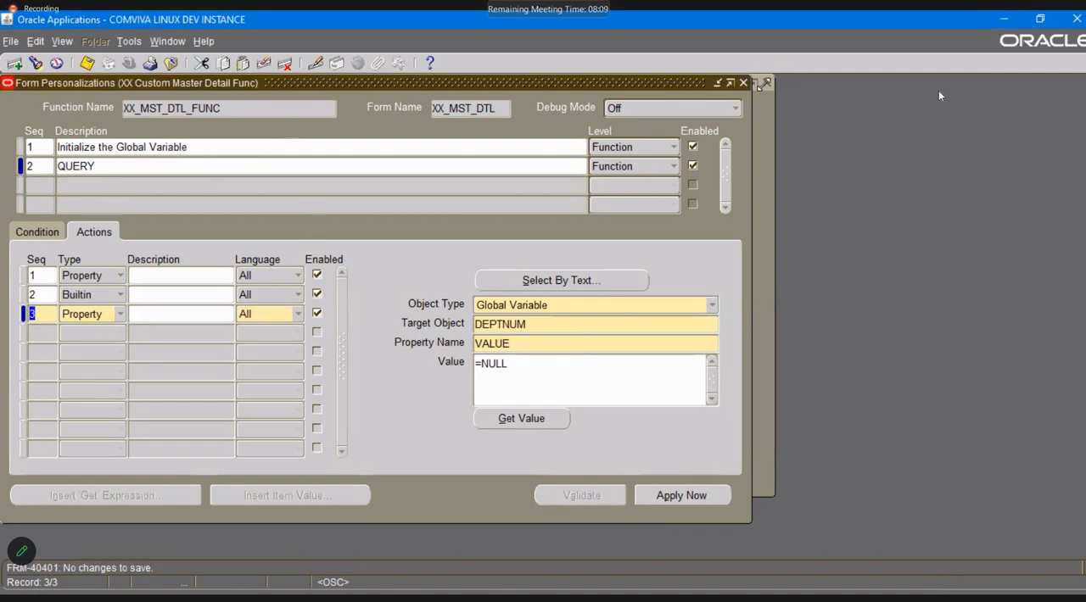
Close the personalization and master detail forms, open XX Custom Form and zoom from its first employee record to test the department query.
left_click(743, 83)
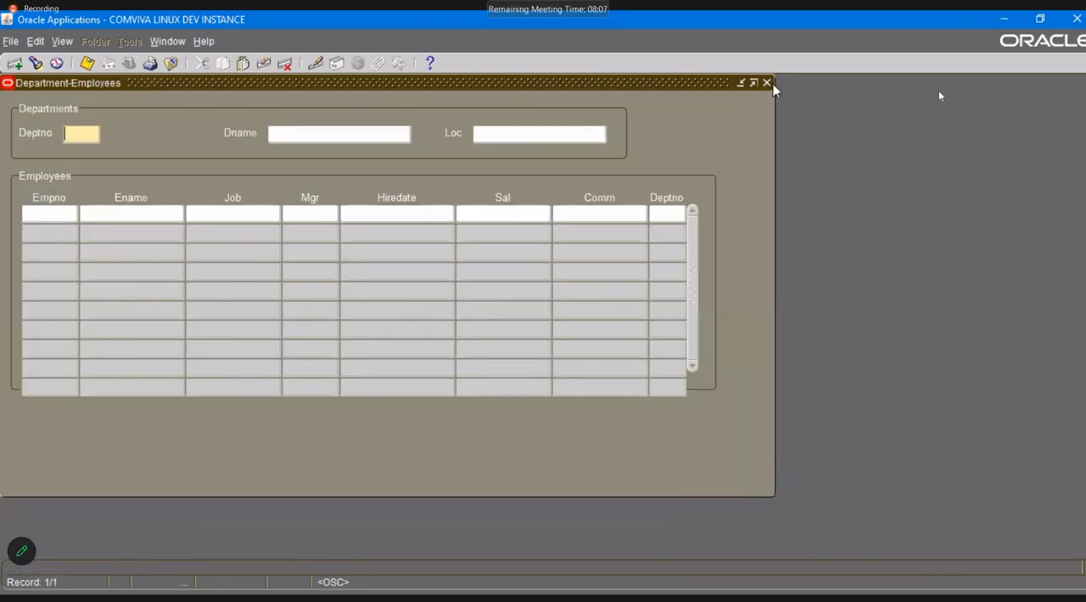
left_click(767, 83)
double_click(131, 291)
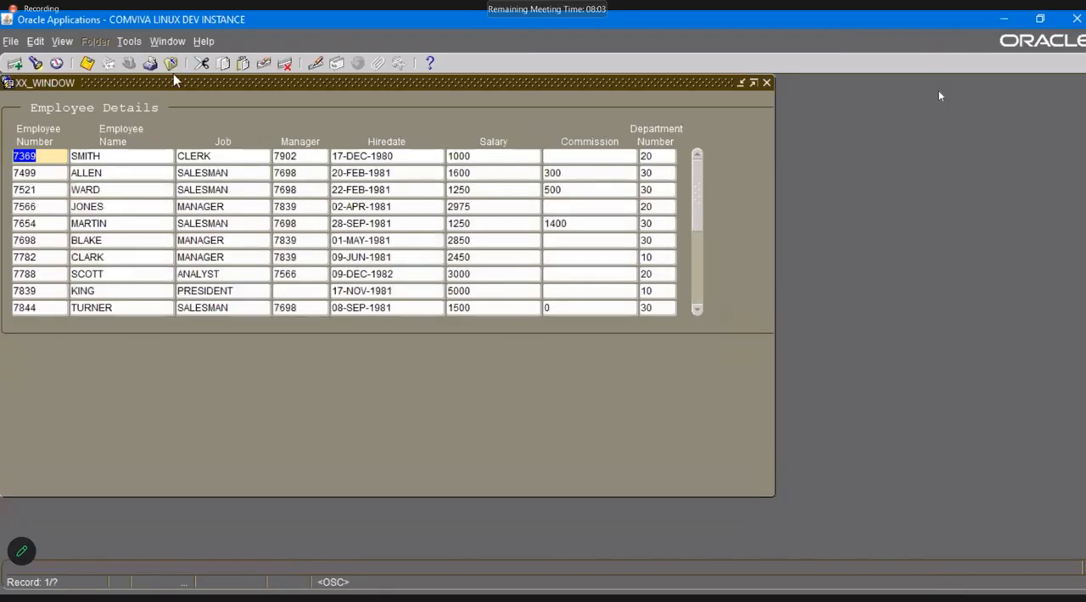
left_click(132, 62)
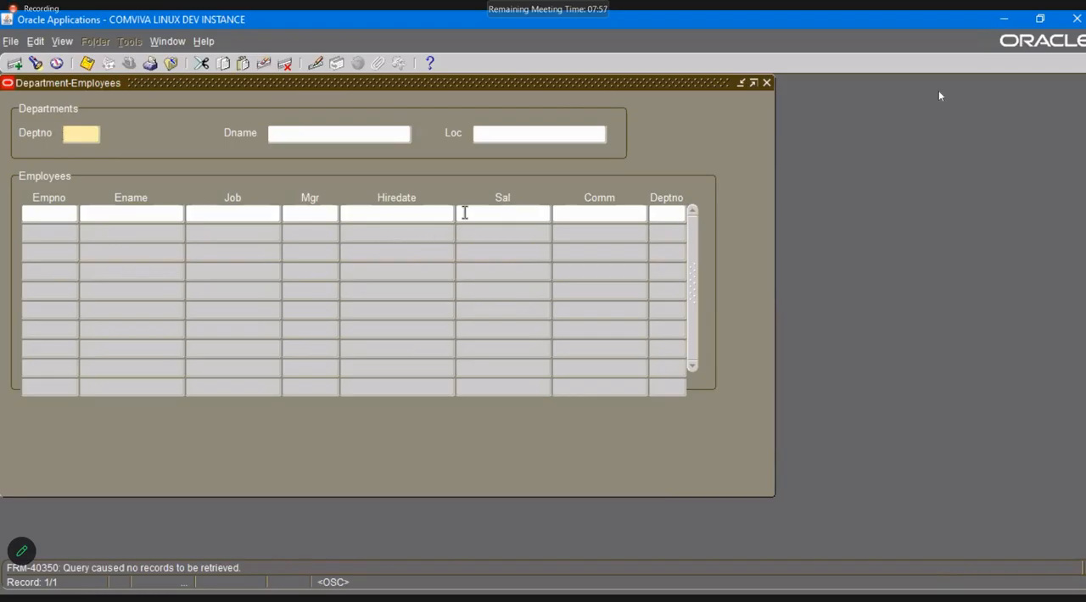
Close both forms, open XX Custom Master Detail from the navigator and open its form personalizations.
left_click(768, 83)
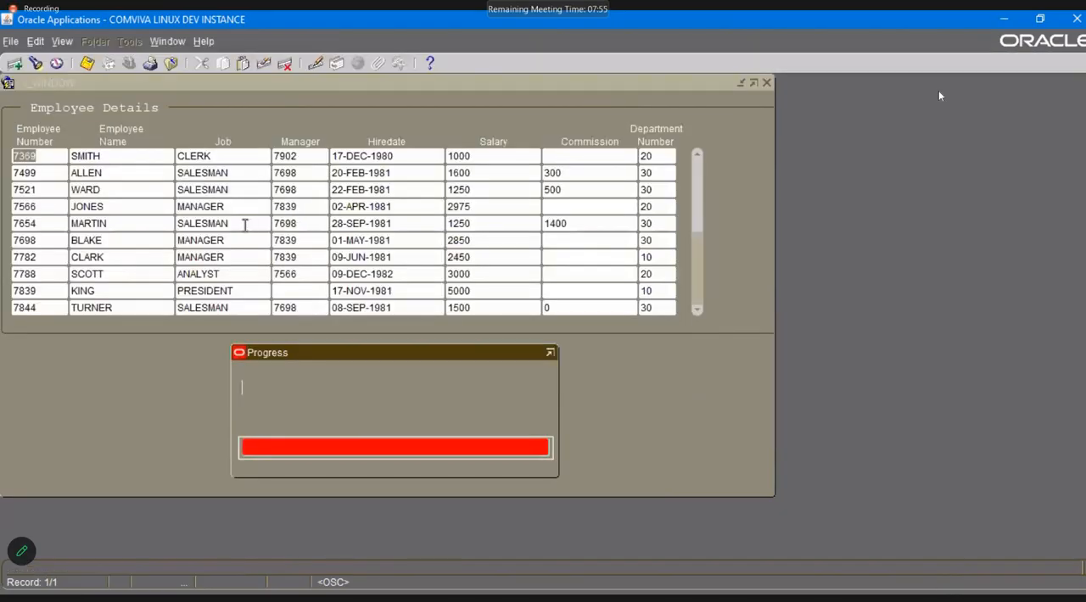
left_click(768, 83)
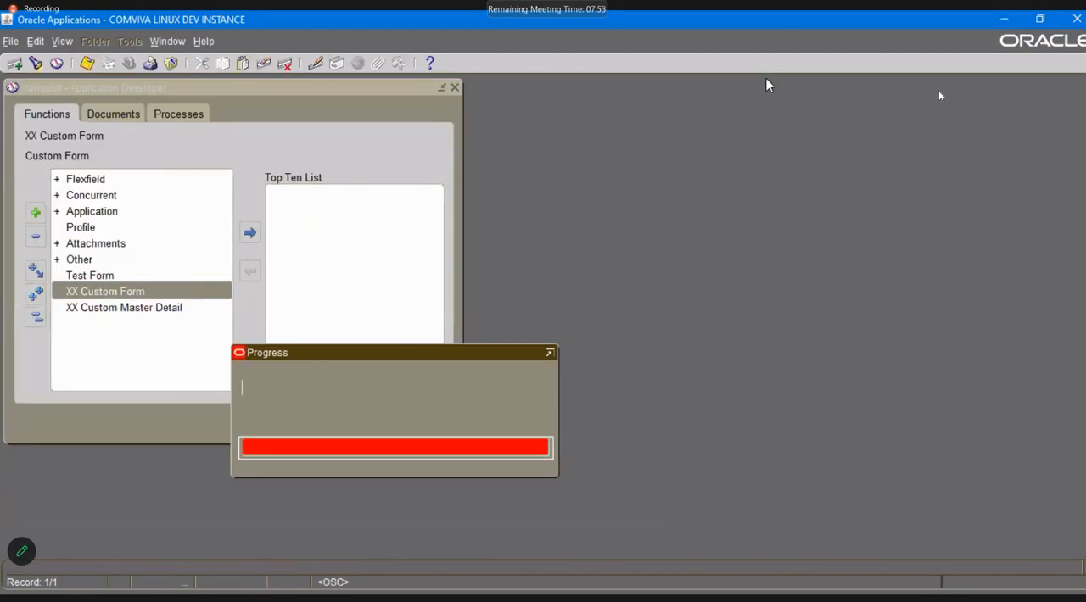
double_click(156, 307)
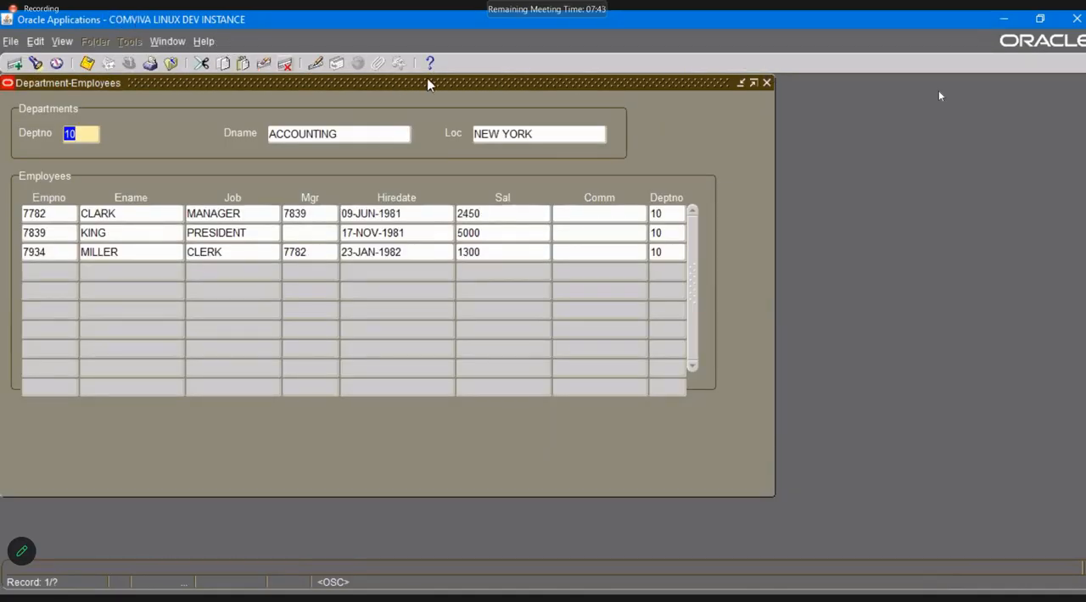
left_click(208, 42)
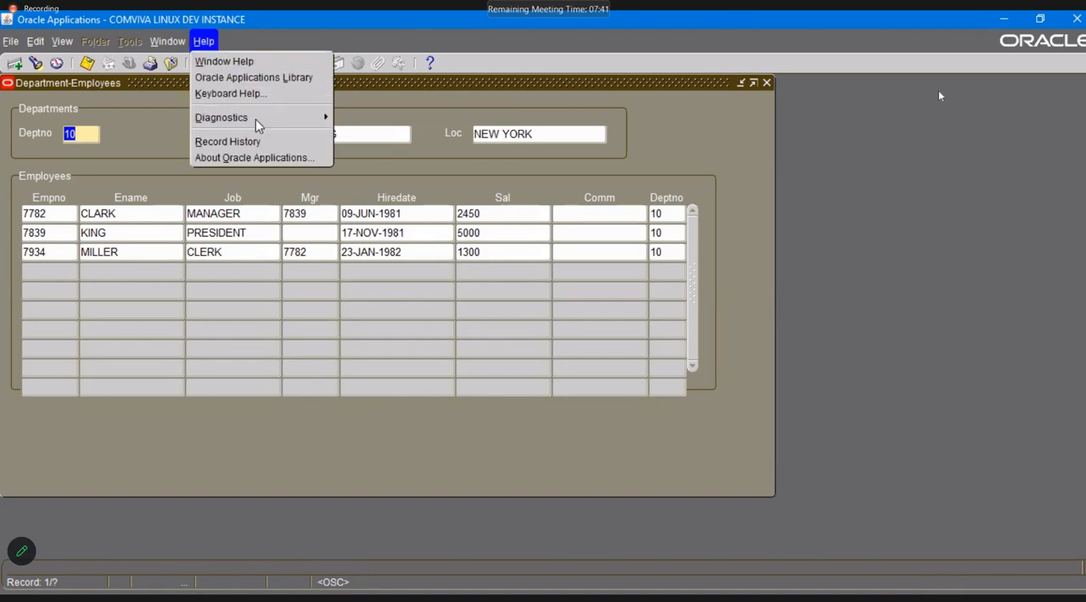
left_click(255, 119)
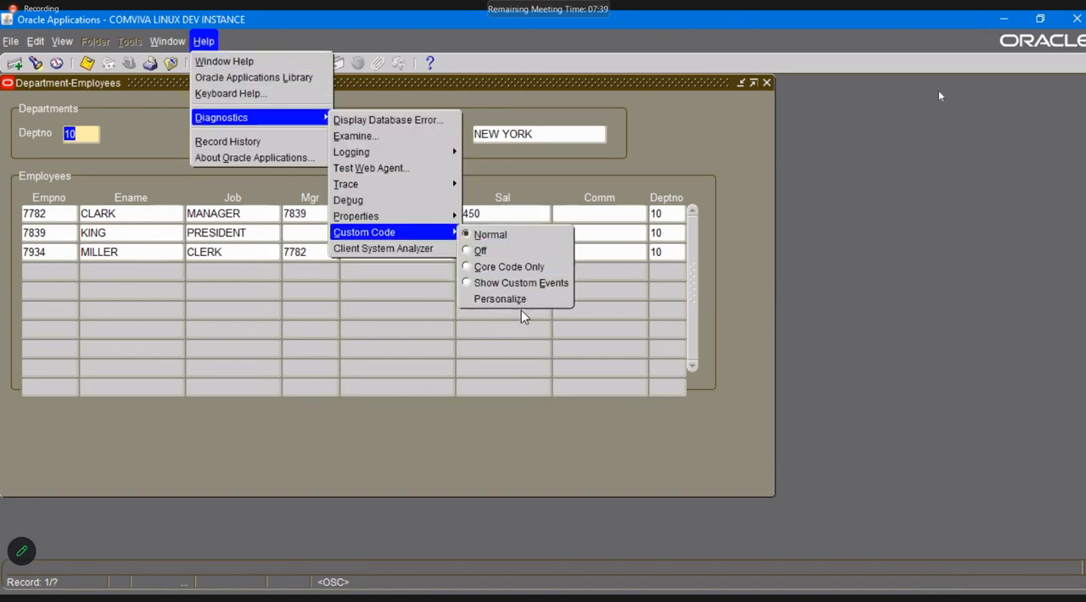
left_click(521, 310)
left_click(204, 41)
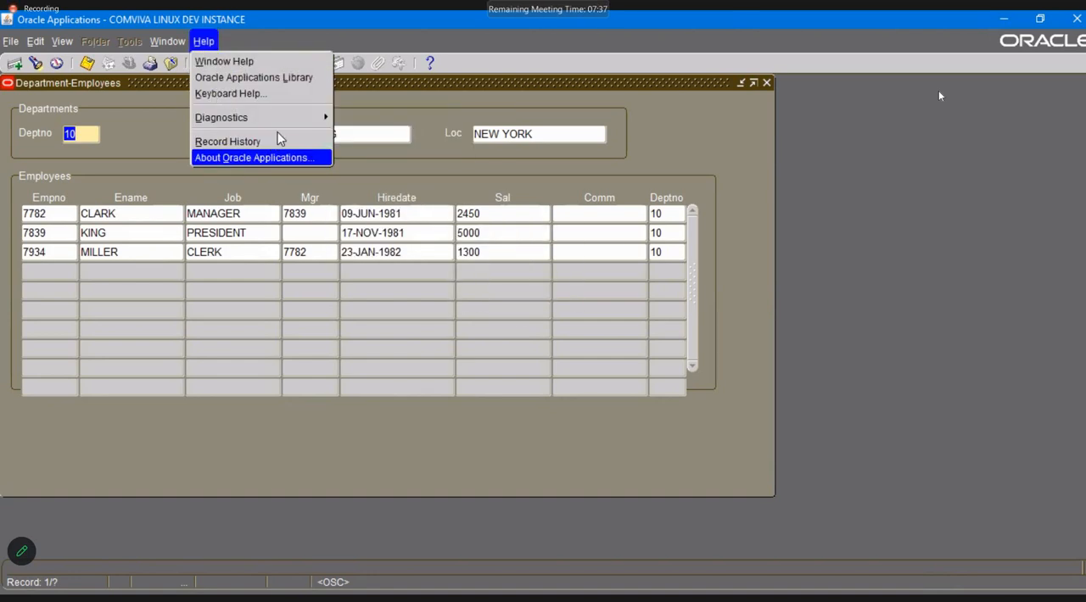
mouse_move(310, 127)
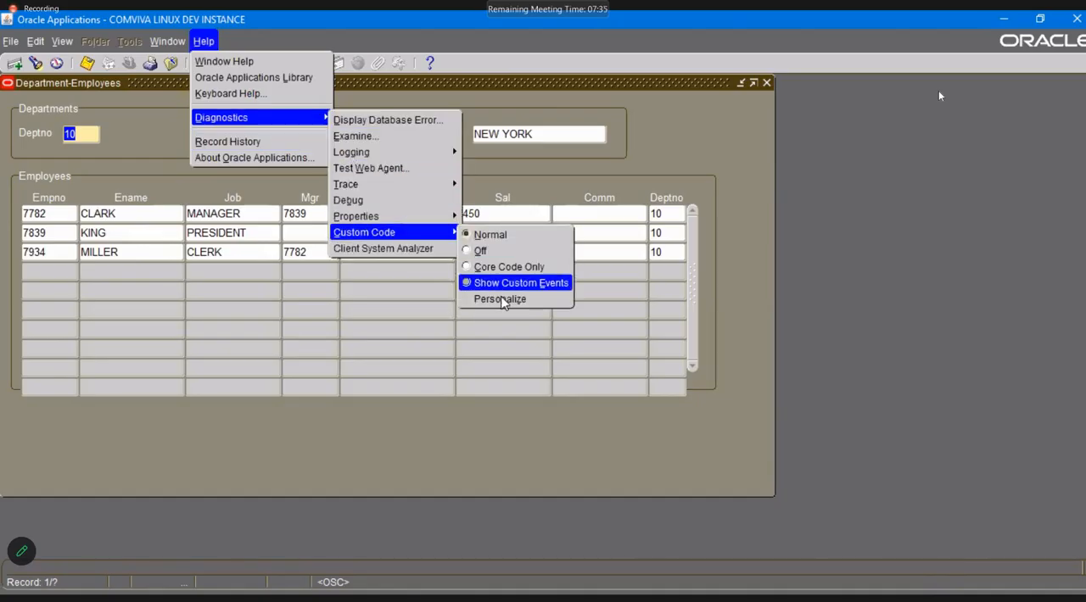
left_click(502, 299)
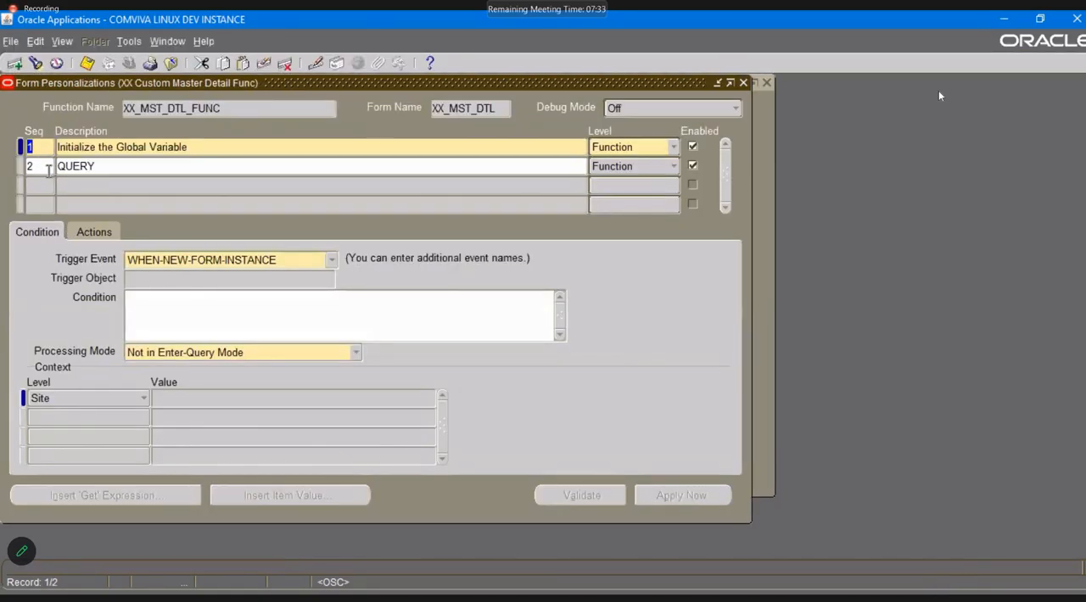
Add a third action to the Initialize the Global Variable personalization: Builtin DO_KEY with argument ENTER_QUERY, and save.
left_click(48, 167)
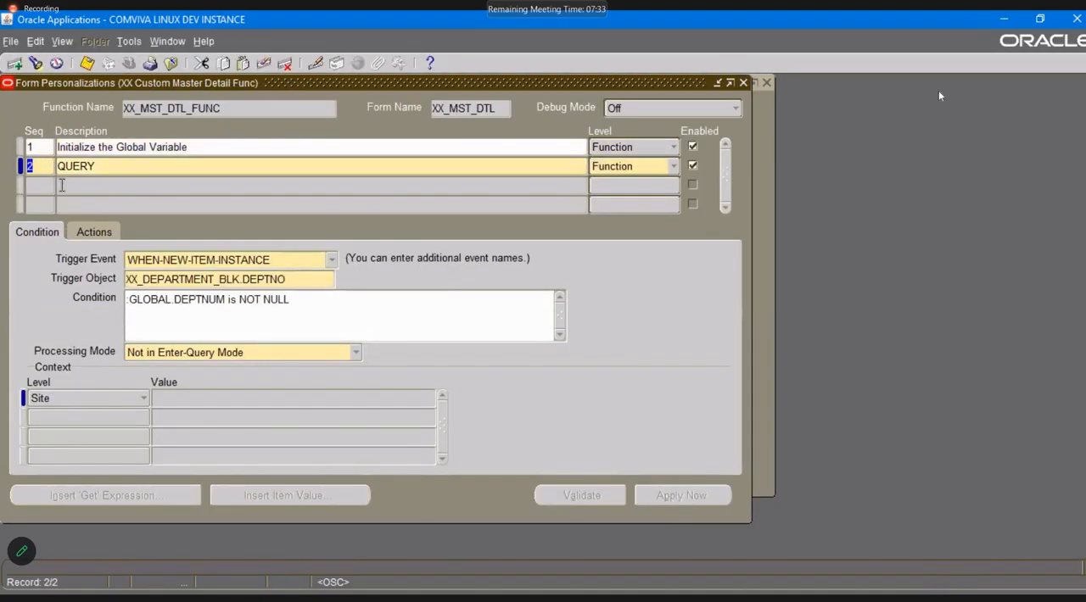
left_click(83, 146)
left_click(94, 232)
left_click(43, 314)
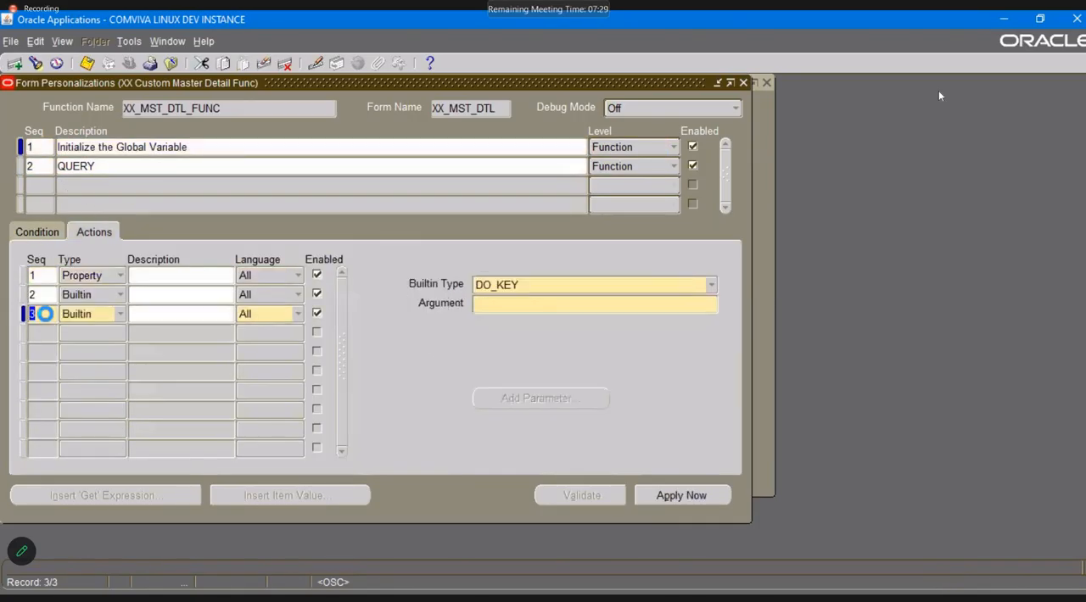
left_click(103, 318)
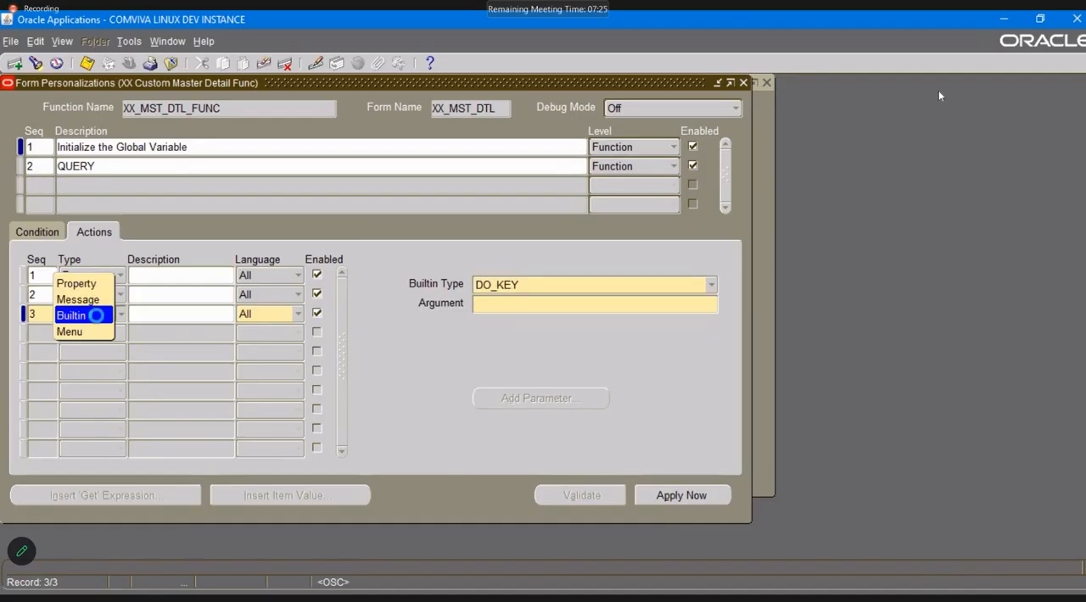
left_click(99, 316)
left_click(579, 287)
left_click(582, 287)
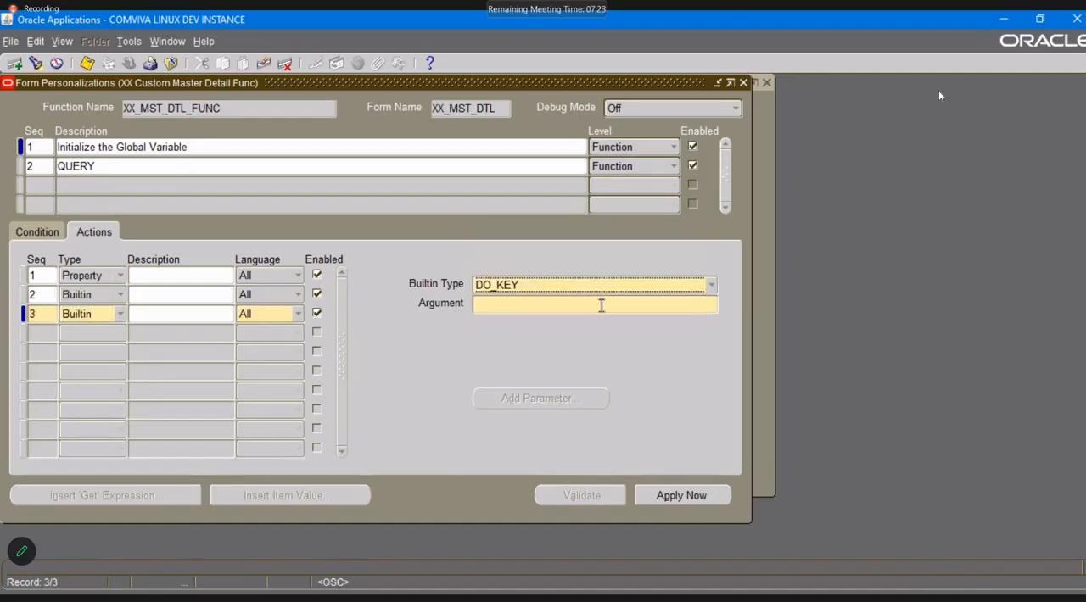
left_click(612, 307)
type("EN")
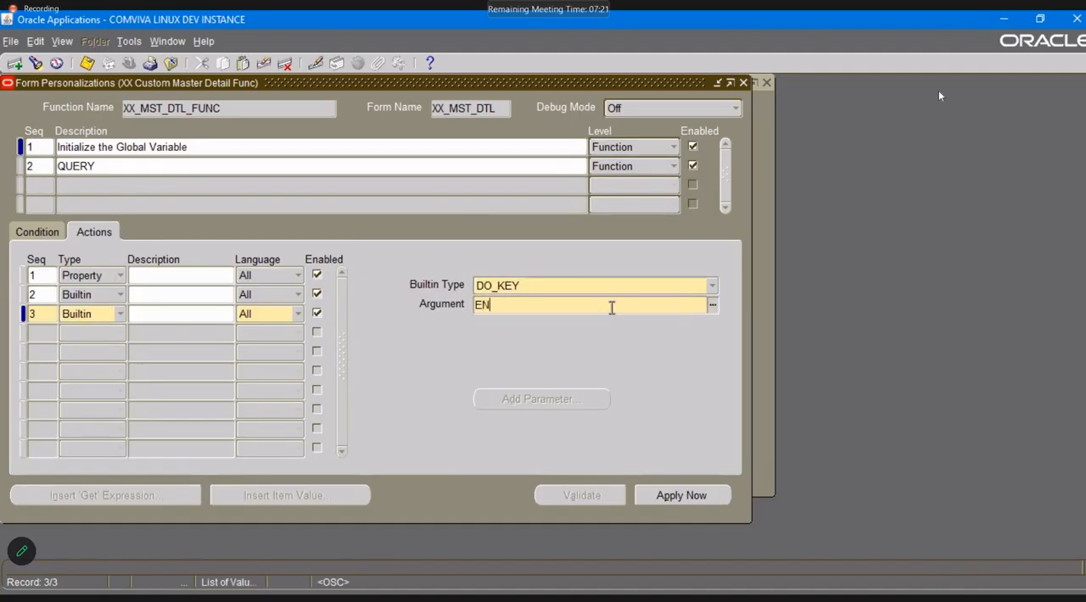
type("TER_QUERY")
key("ctrl+s")
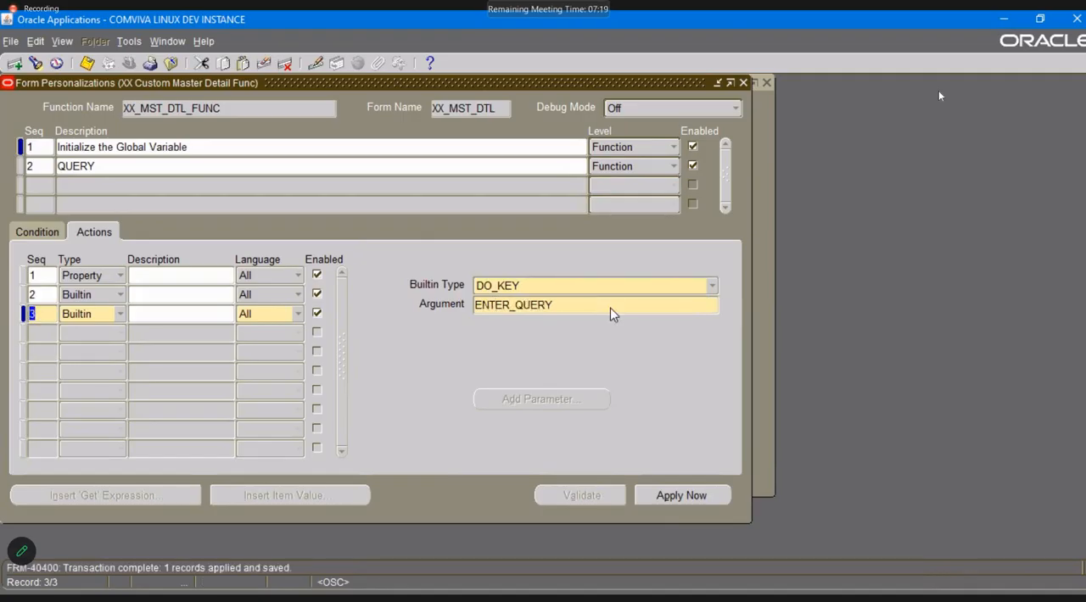
Reopen XX Custom Form, zoom to the Department-Employees form and execute the query there to test the ENTER_QUERY action.
left_click(743, 82)
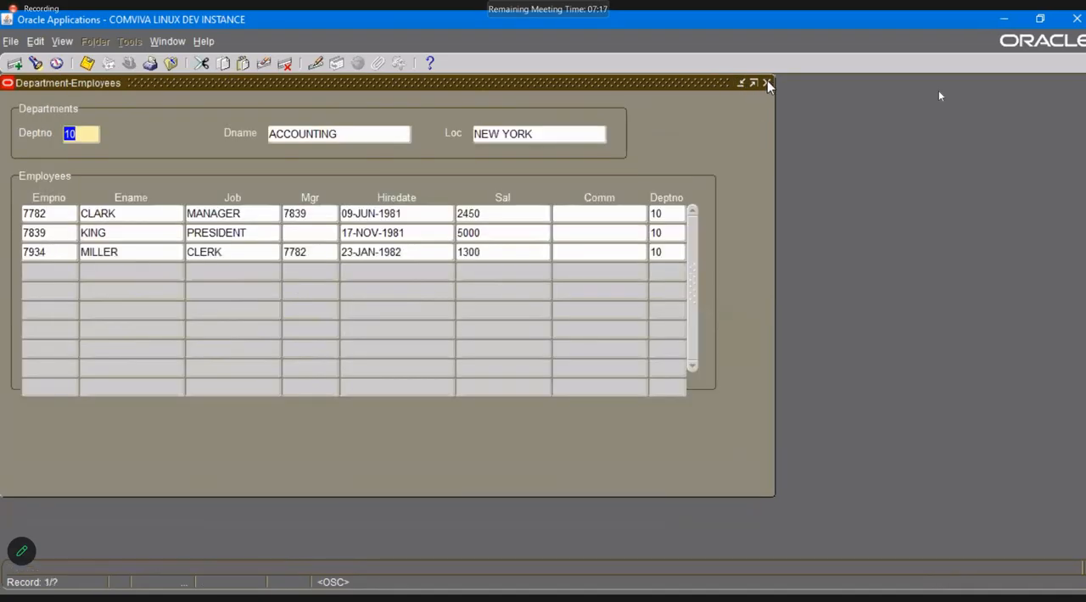
left_click(766, 83)
double_click(125, 292)
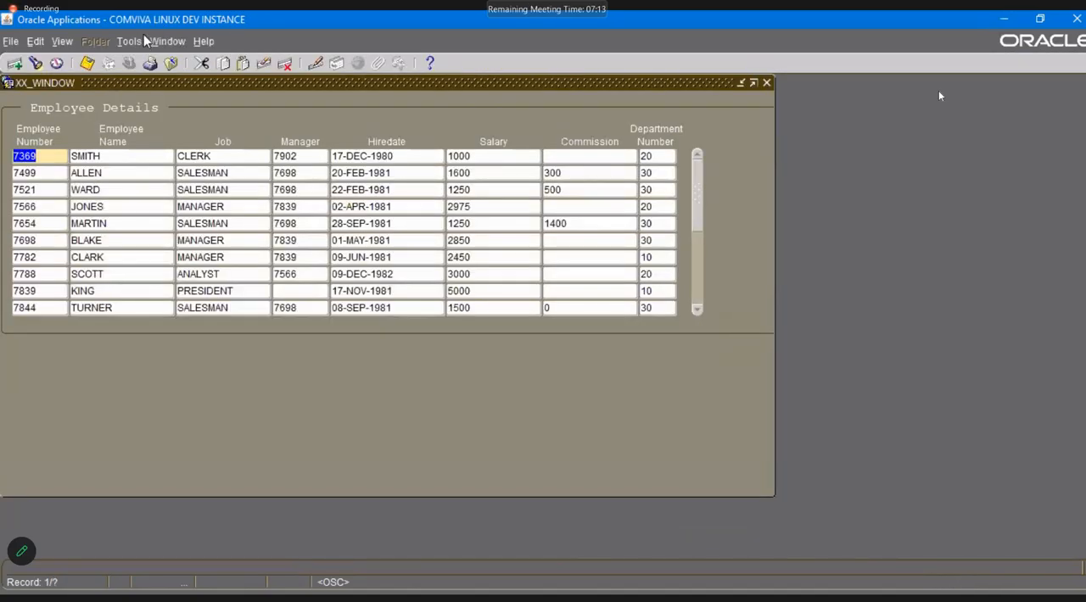
left_click(129, 41)
left_click(145, 64)
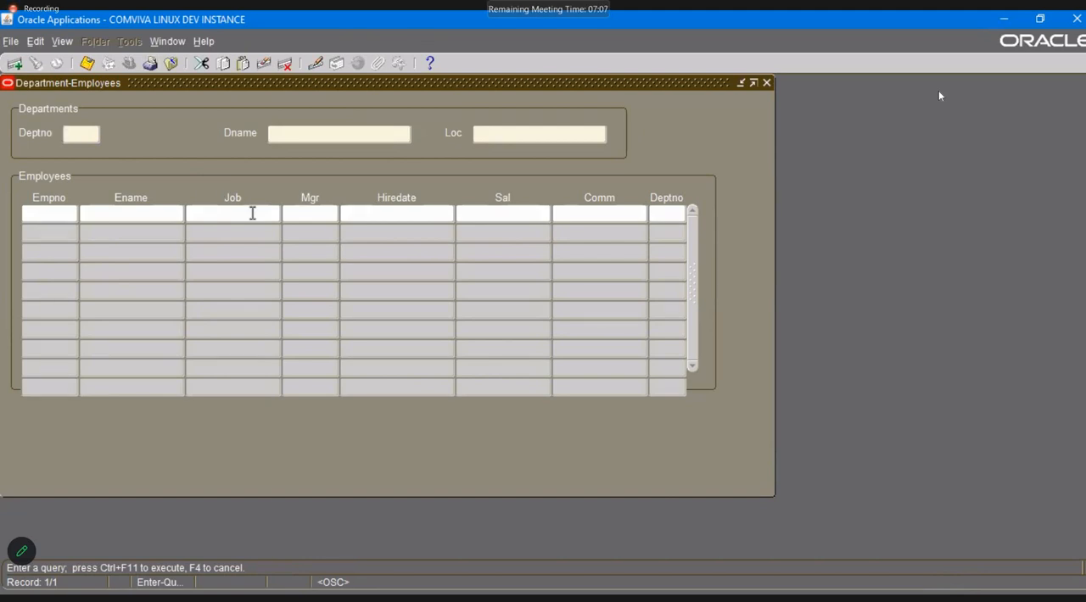
key("ctrl+F11")
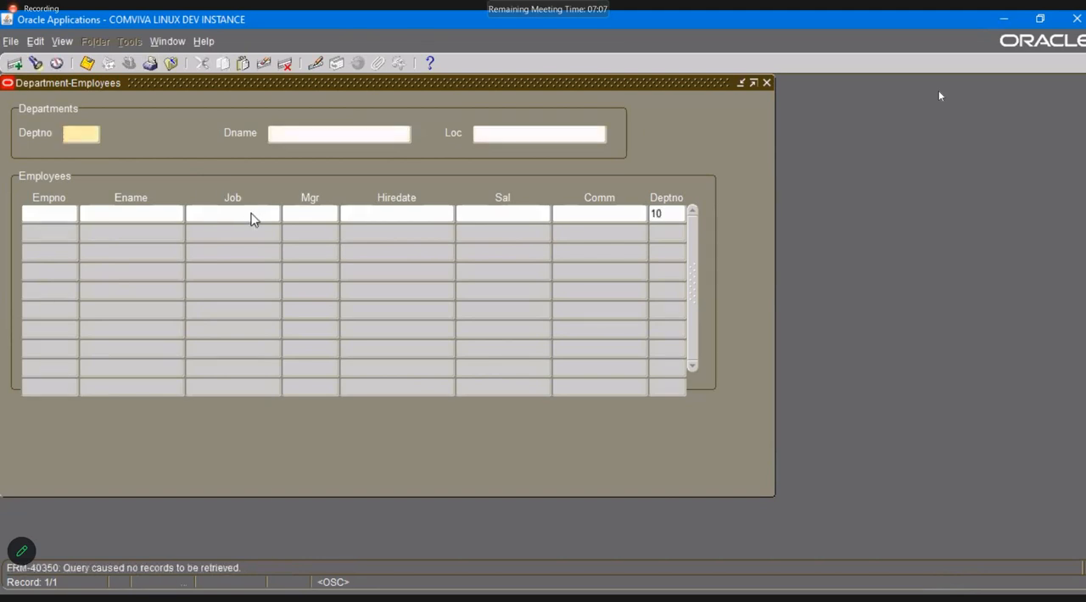
Leave the zoom test and return to the form personalizations of XX Custom Master Detail.
left_click(766, 82)
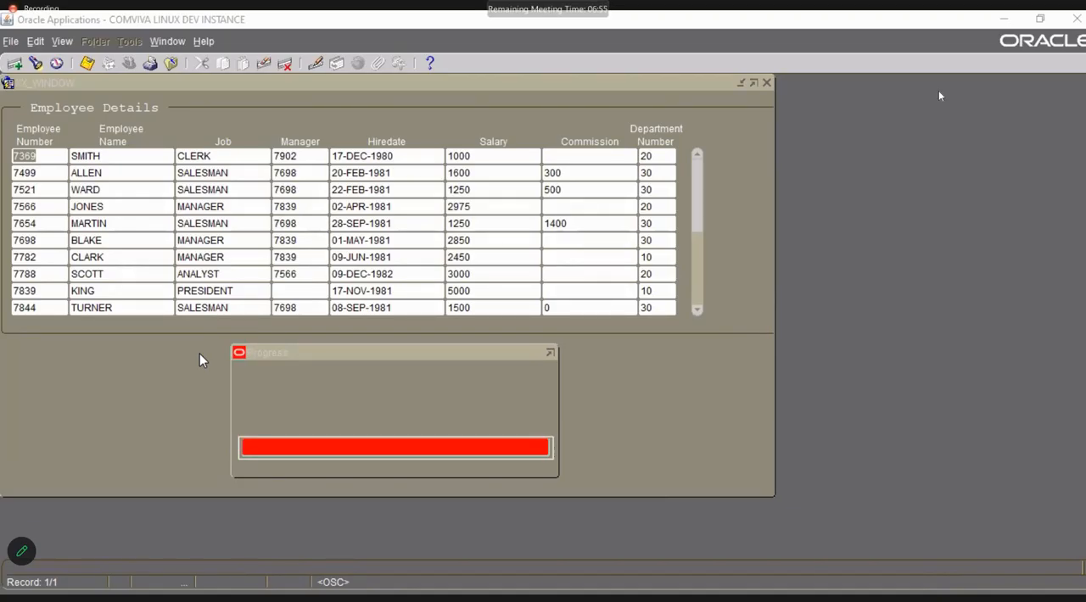
left_click(768, 83)
double_click(129, 307)
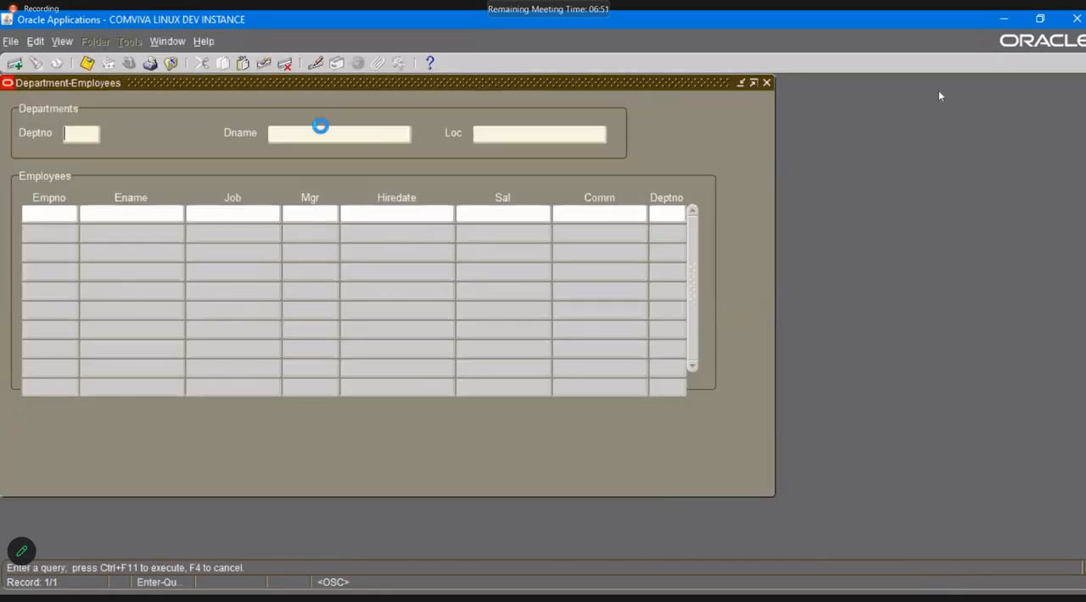
left_click(204, 40)
mouse_move(254, 117)
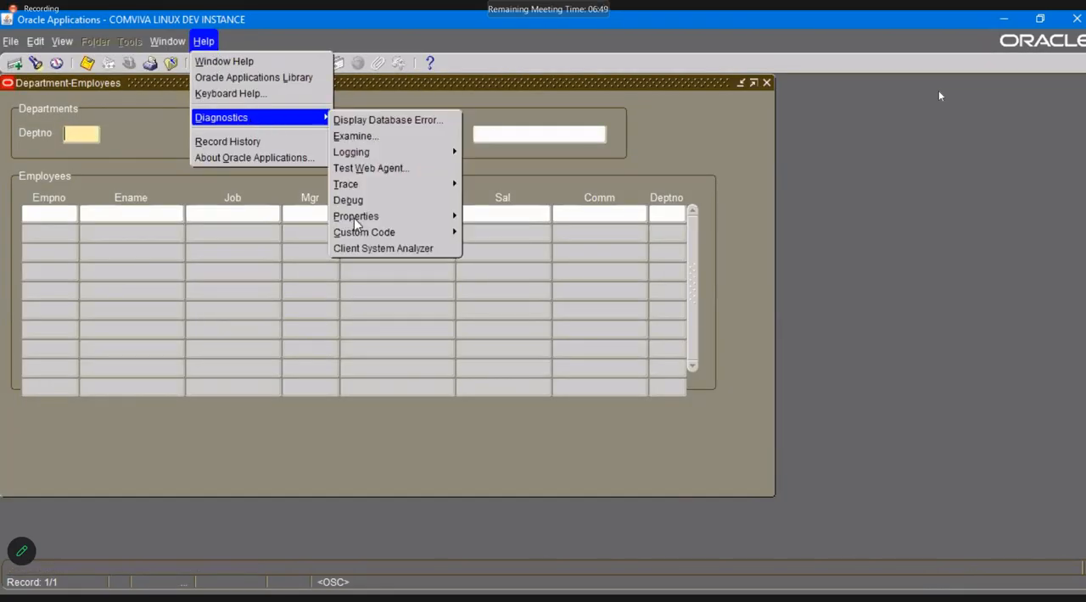
mouse_move(377, 230)
left_click(491, 300)
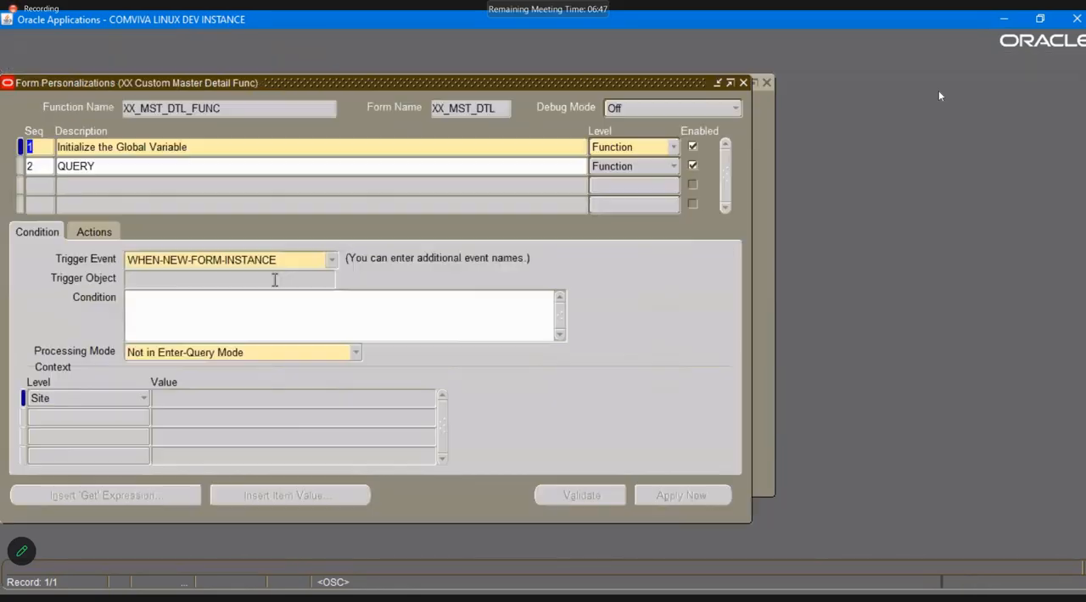
Change QUERY's trigger event to WHEN-NEW-BLOCK-INSTANCE, choose a trigger object from the list, save and show QUERY's actions.
left_click(65, 167)
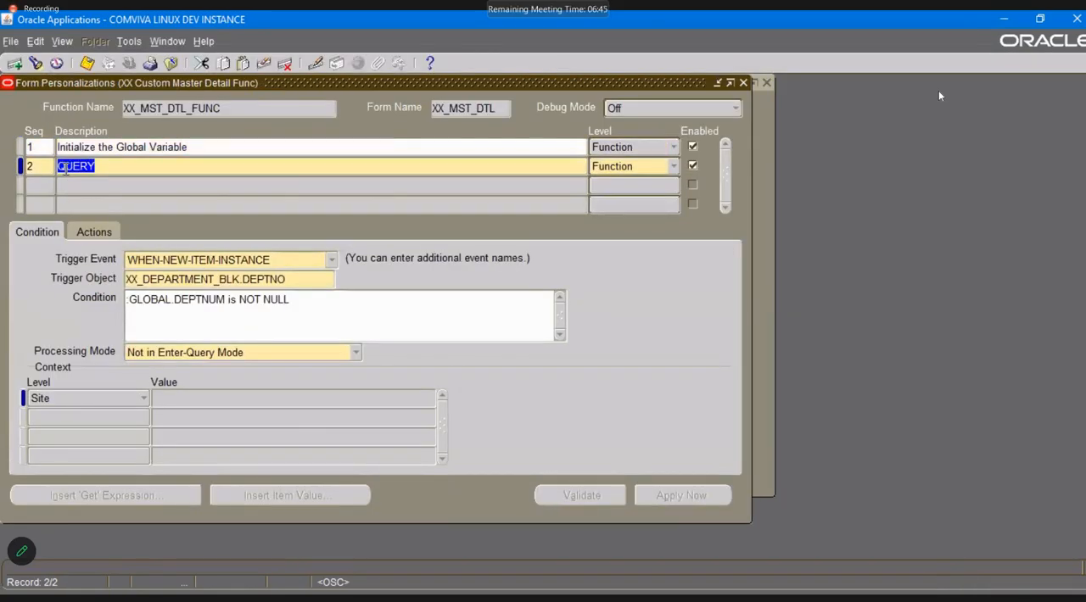
left_click(331, 259)
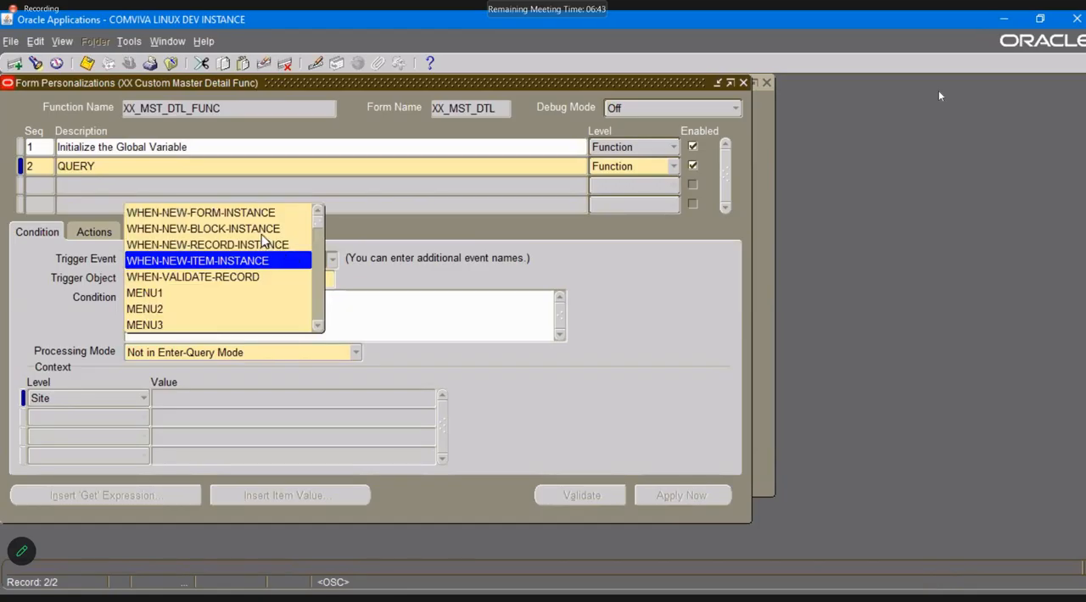
left_click(253, 229)
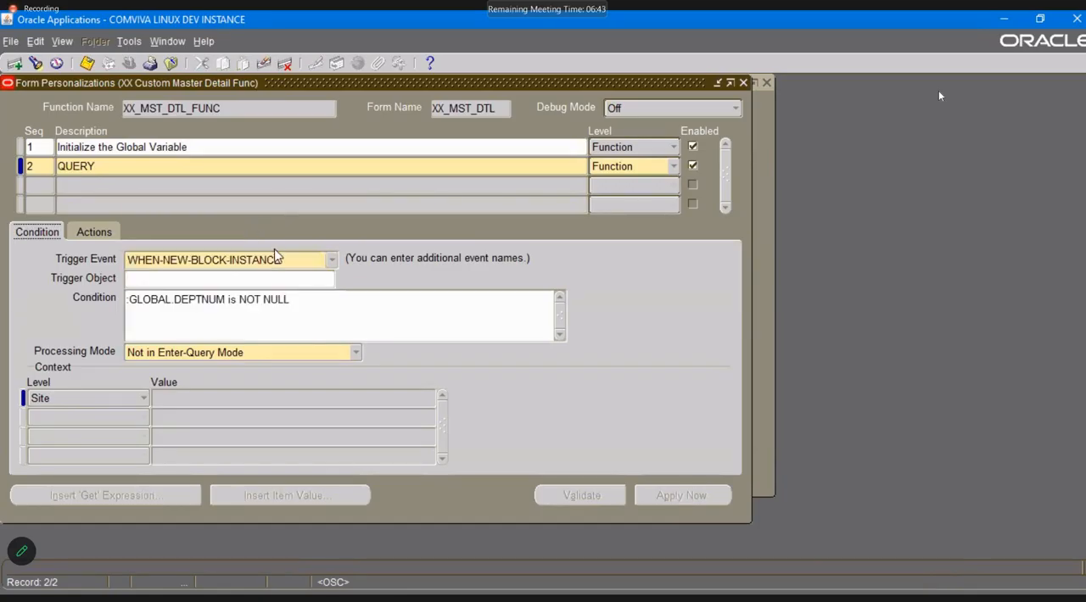
left_click(306, 279)
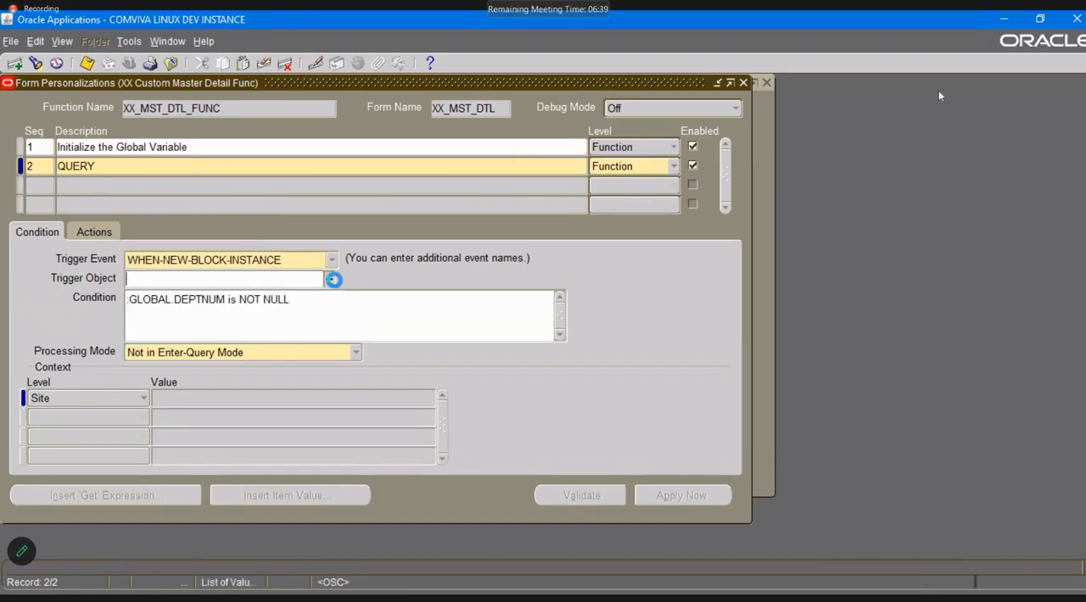
left_click(329, 279)
double_click(113, 161)
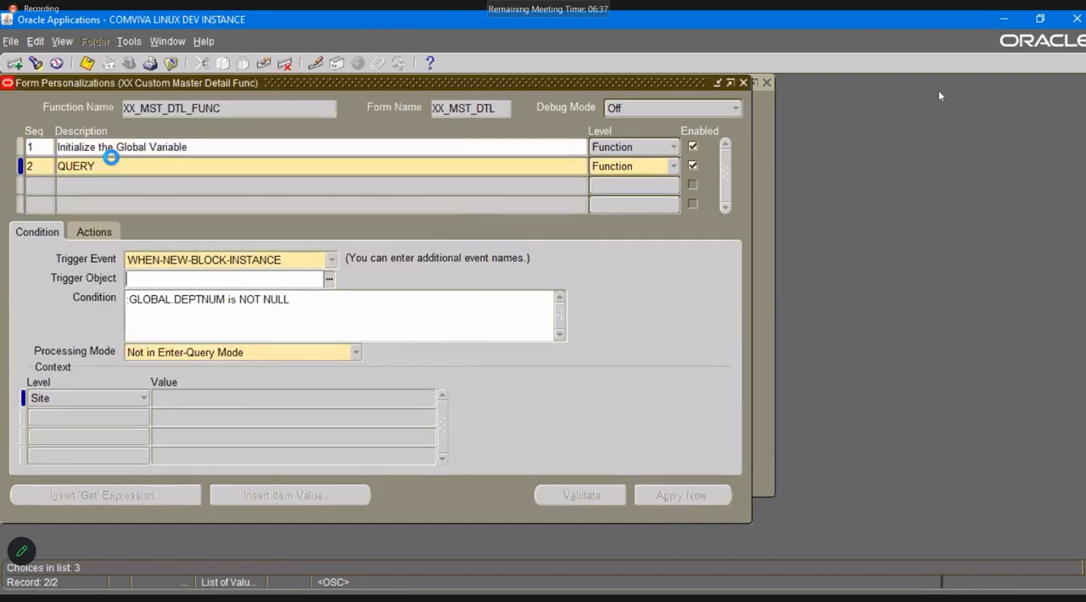
key("Tab")
key("ctrl+s")
left_click(85, 231)
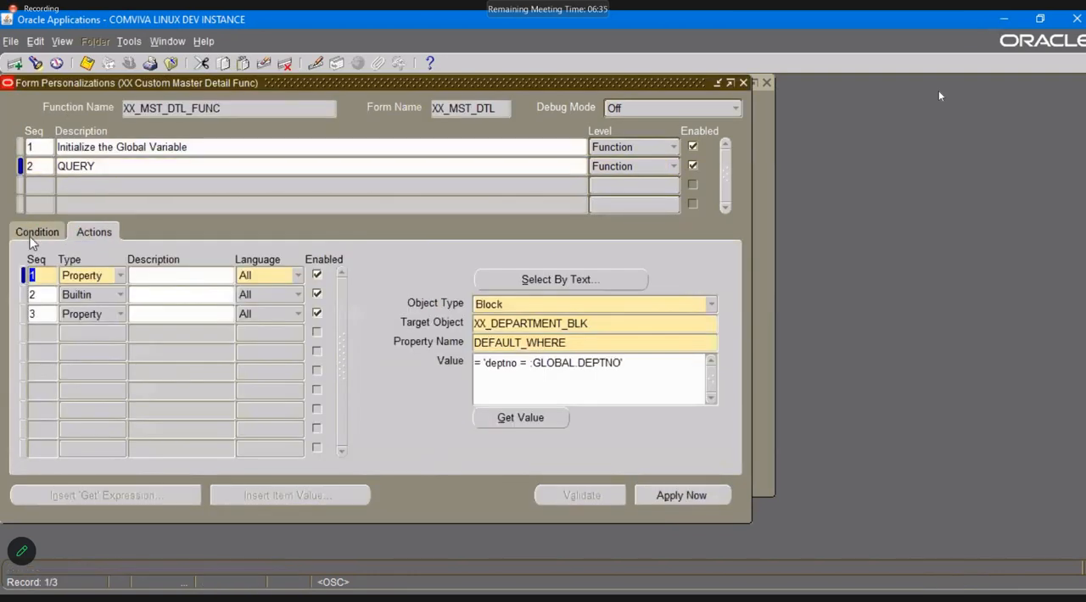
Check QUERY's condition, reopen XX Custom Form and zoom to the Department-Employees form to test the block-level trigger, returning to Employee Details.
left_click(30, 235)
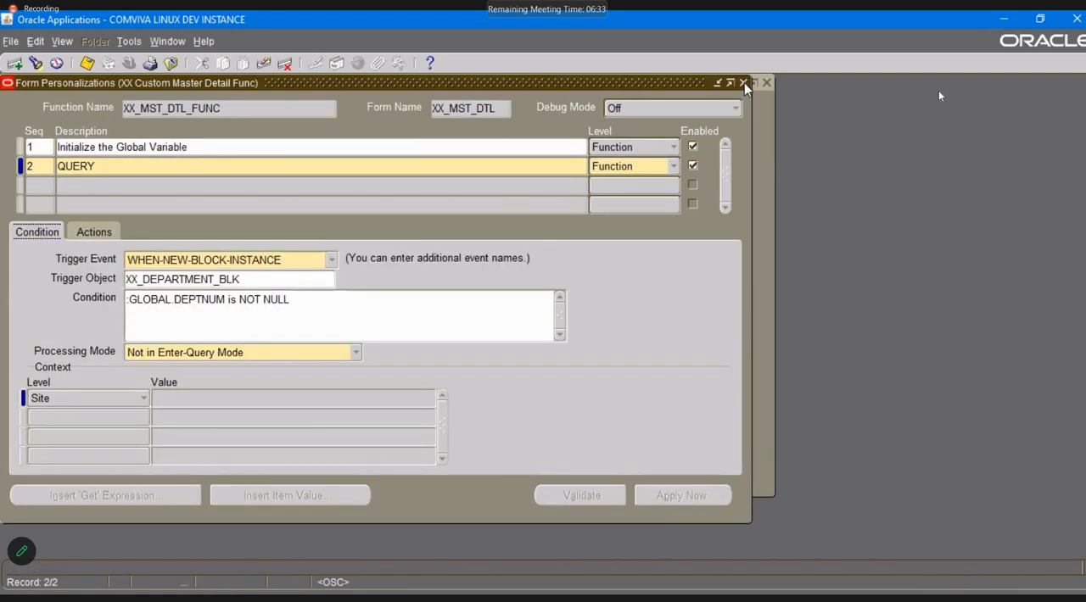
left_click(744, 82)
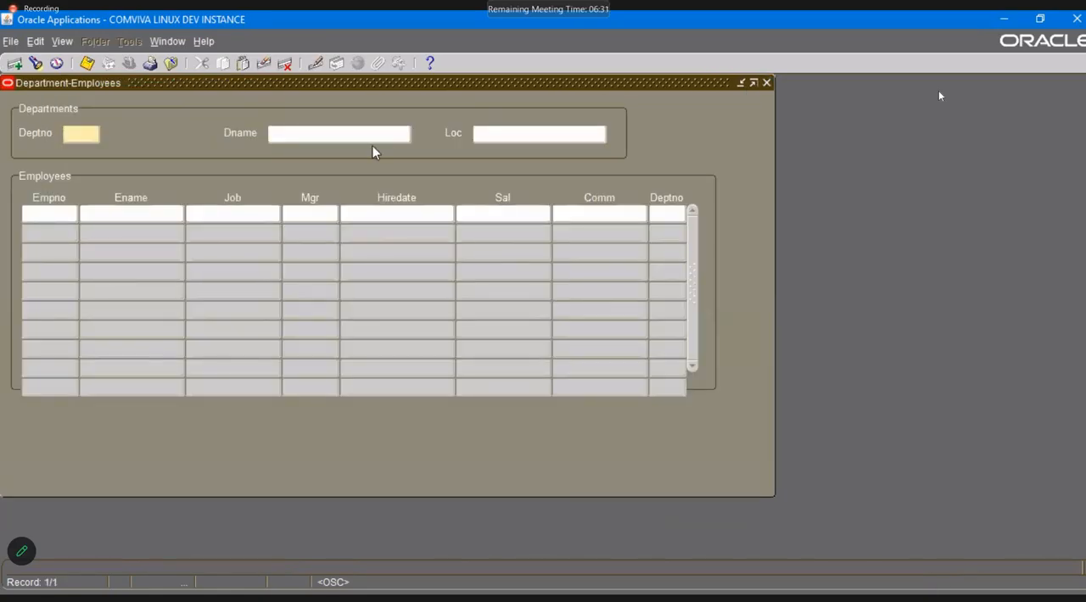
left_click(763, 81)
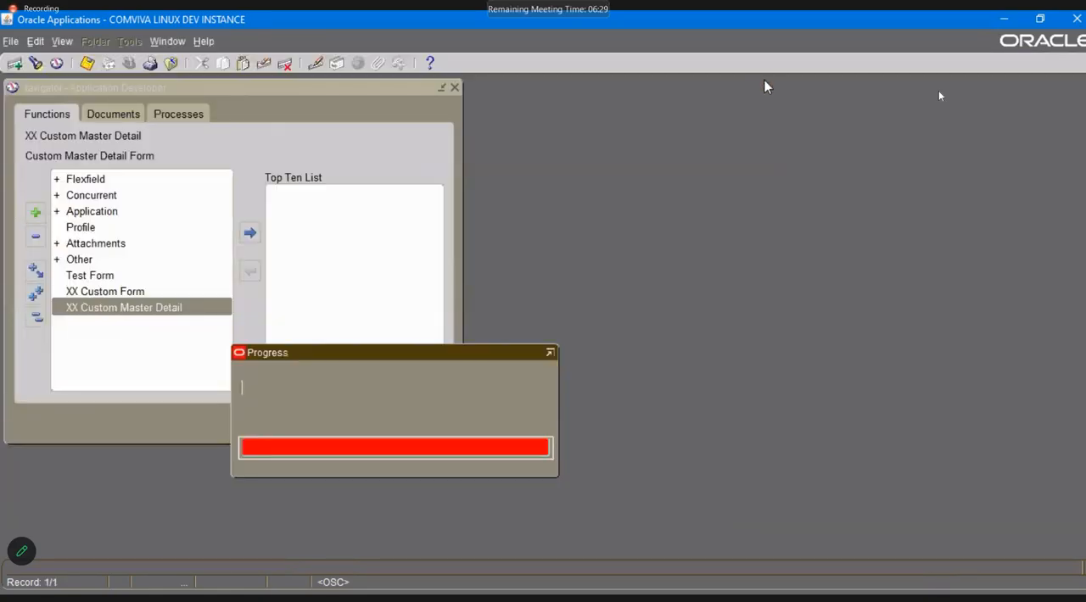
double_click(133, 291)
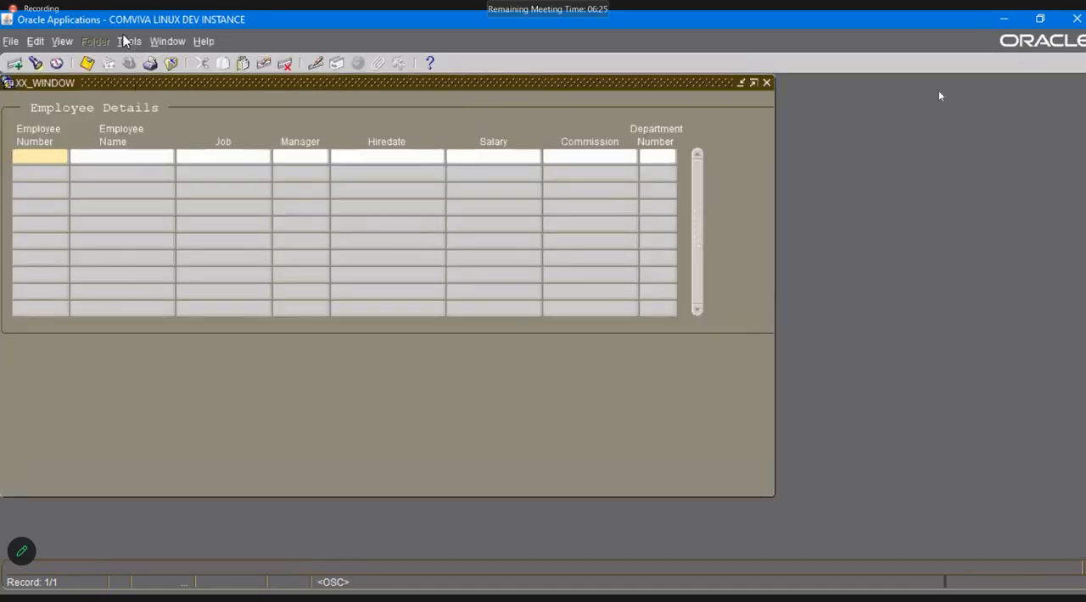
key("Return")
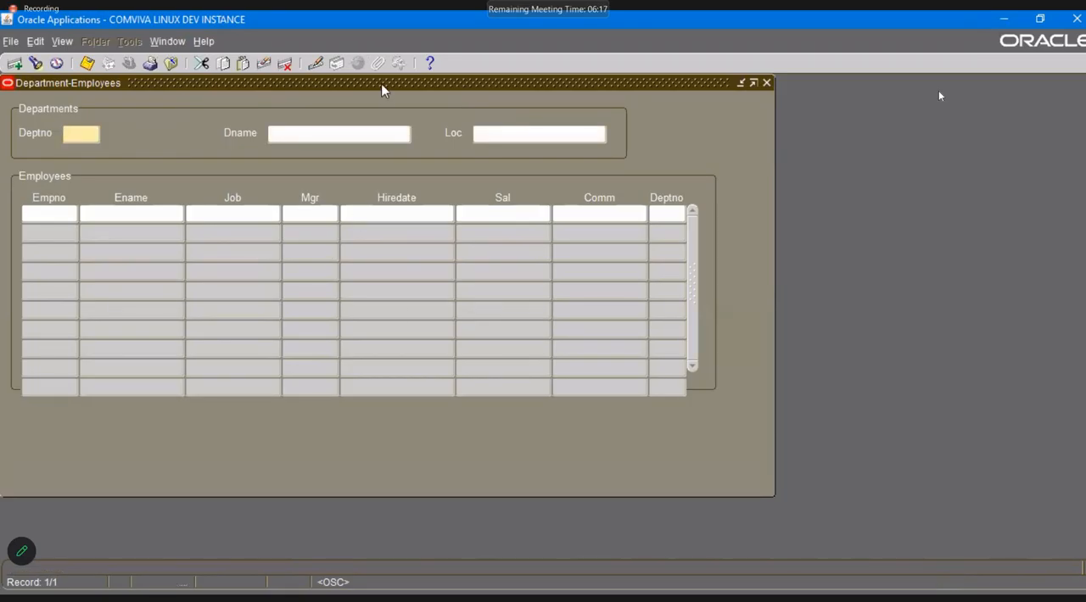
left_click_drag(436, 85, 545, 112)
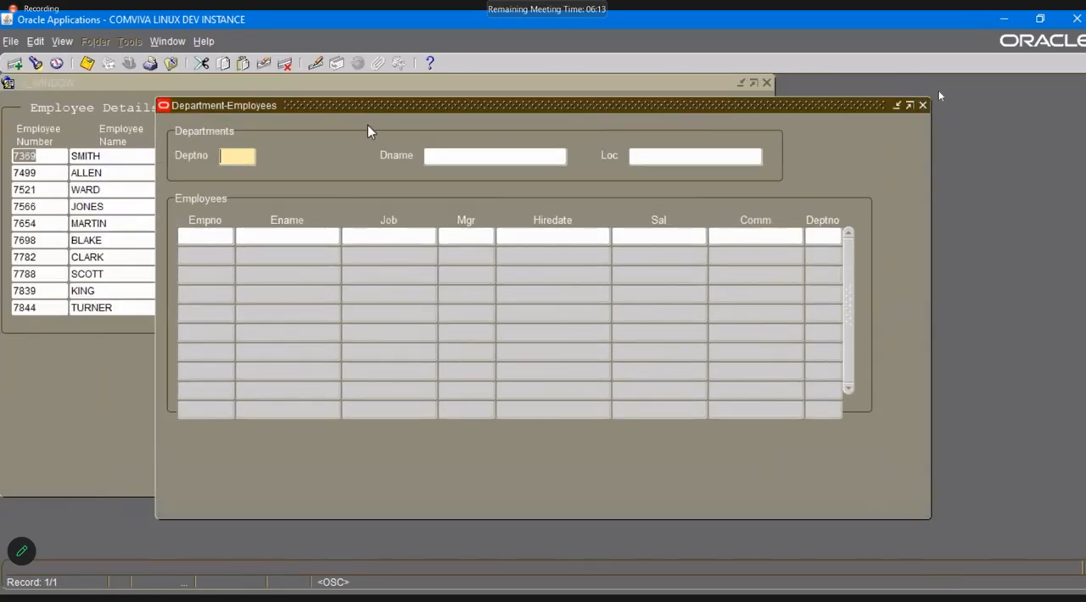
left_click(223, 82)
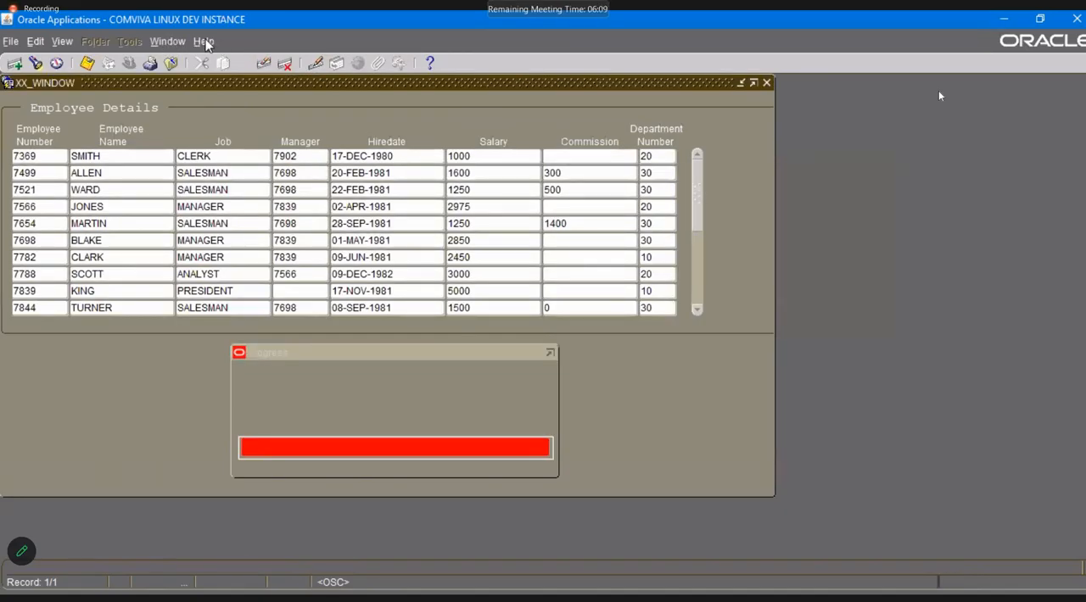
Open the form personalizations of XX Custom Form from the first employee record's Department Number field.
left_click(203, 41)
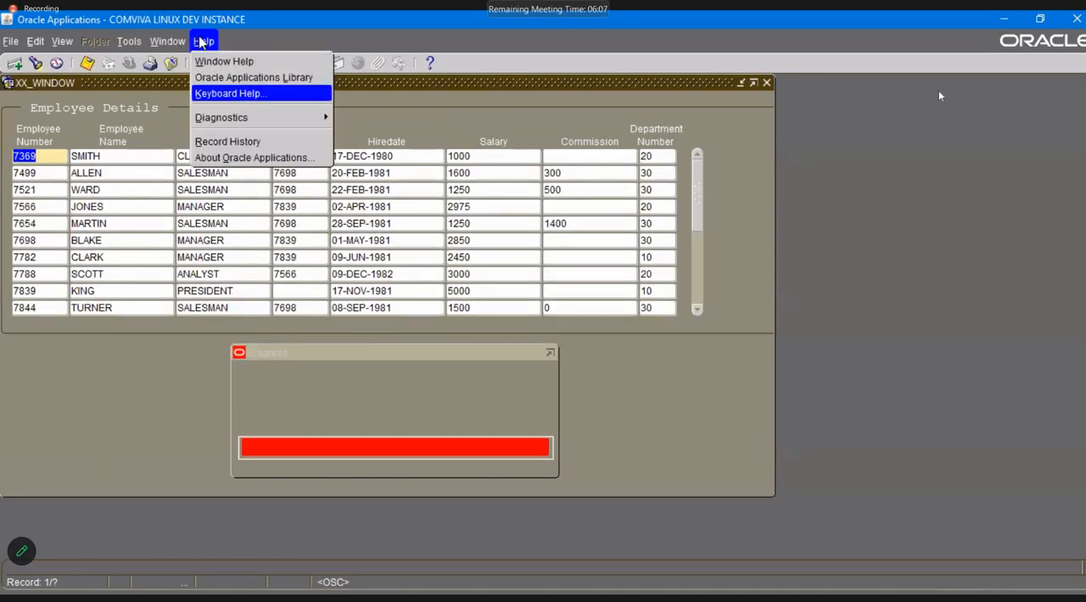
left_click(202, 42)
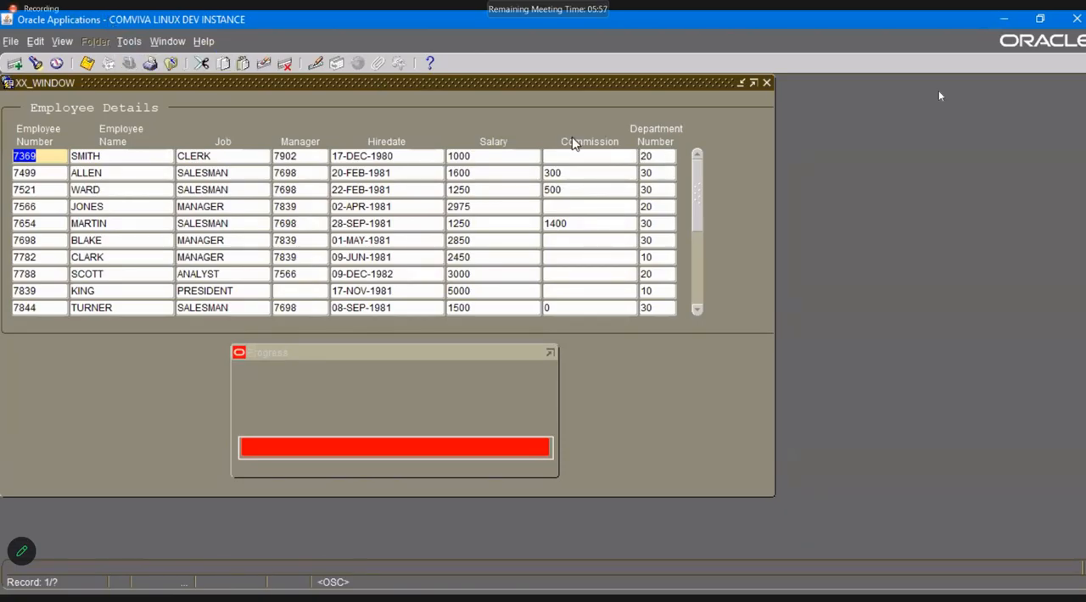
left_click(658, 154)
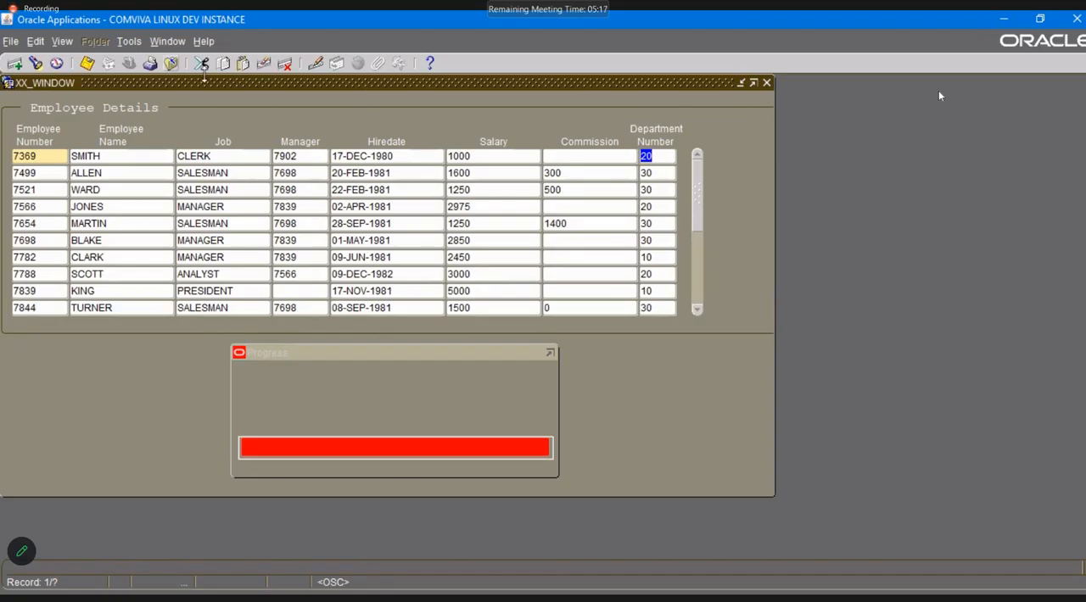
left_click(207, 43)
mouse_move(246, 117)
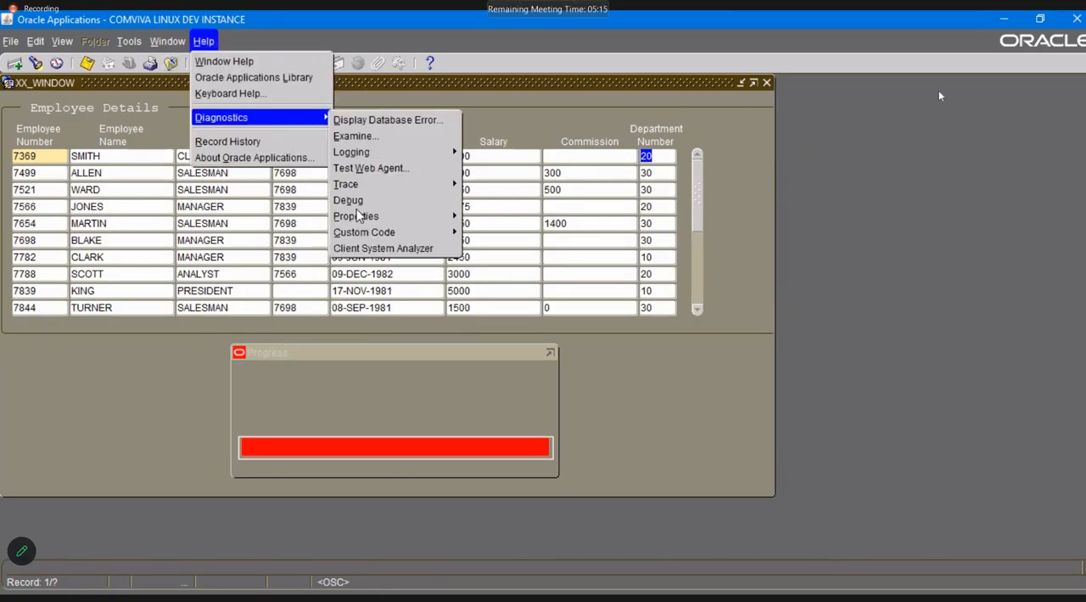
mouse_move(373, 233)
left_click(506, 301)
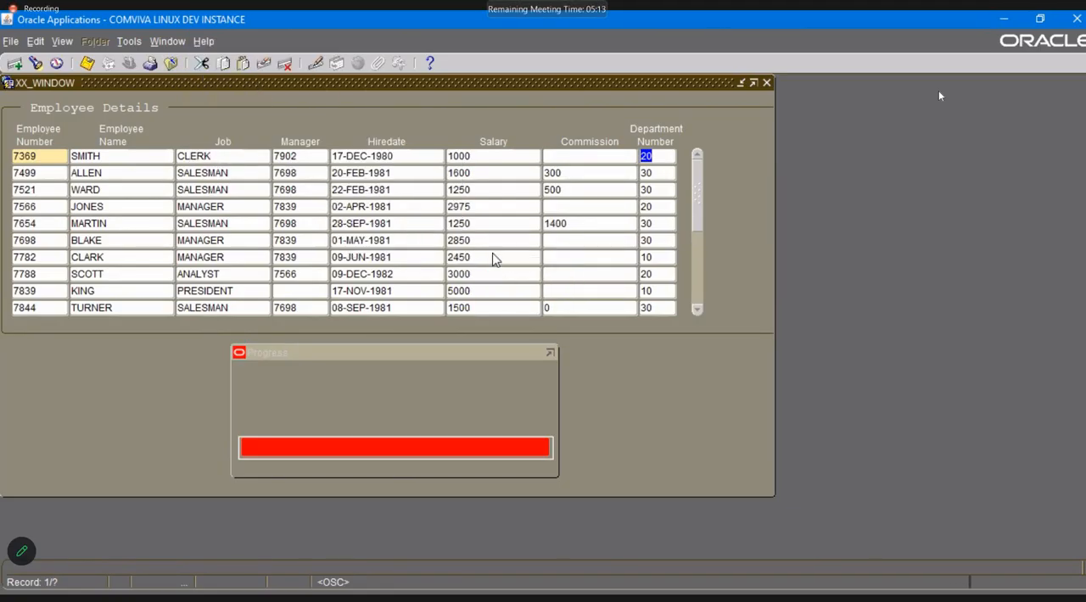
Disable the Create Menu, Check Nulls and Open The Master Detail Form personalizations.
left_click(692, 147)
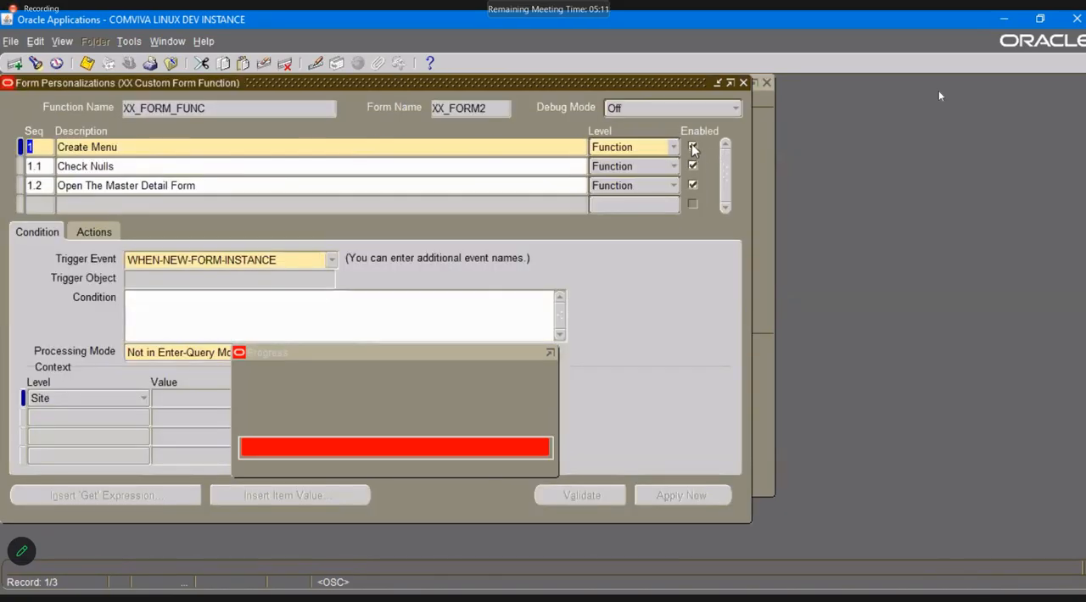
left_click(692, 167)
left_click(693, 184)
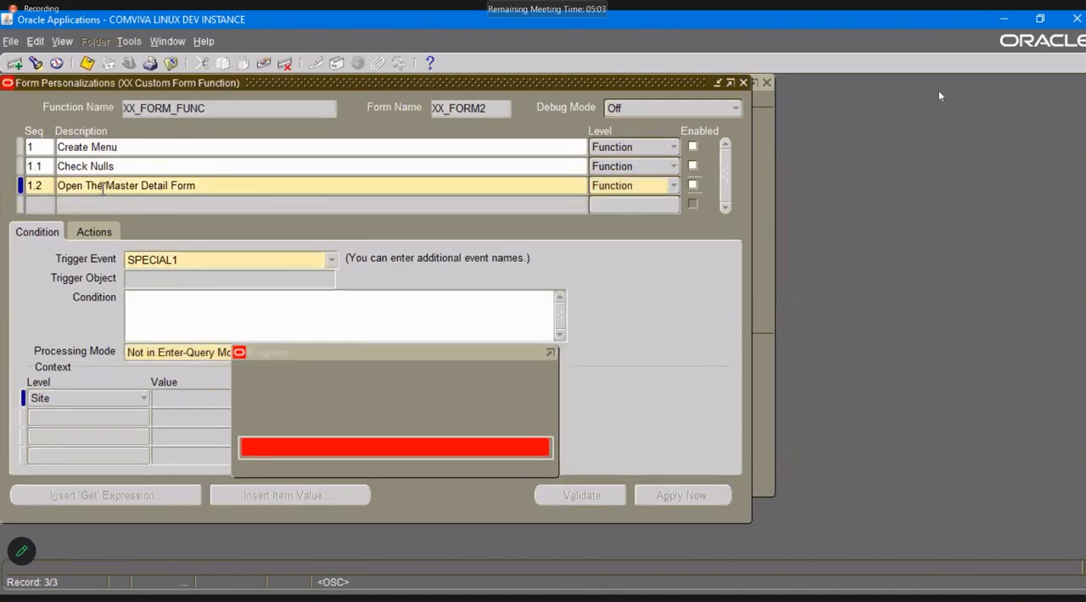
left_click(48, 203)
type("2")
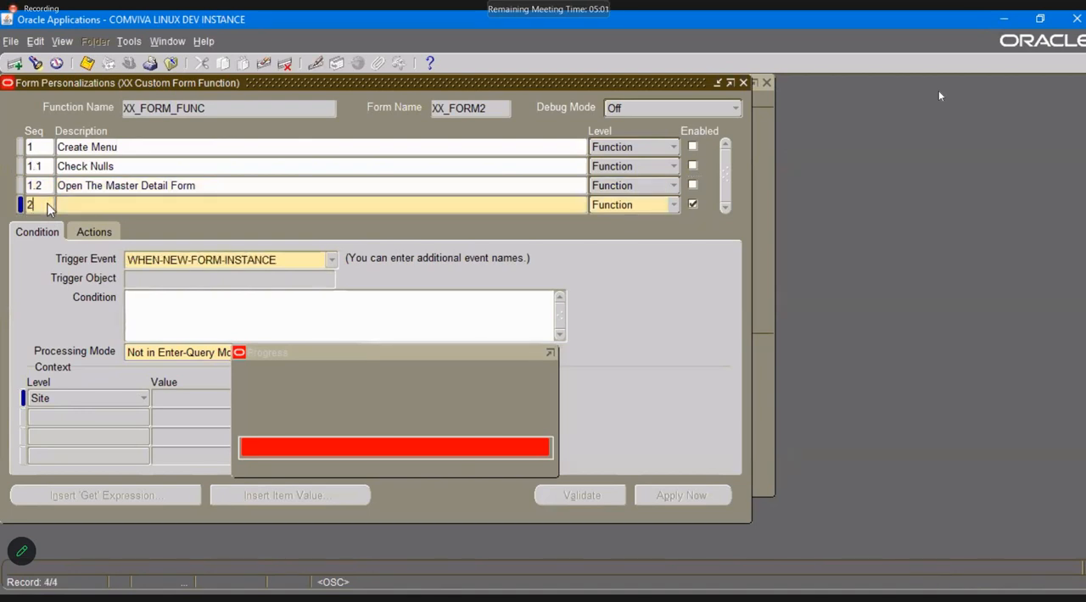
key("Tab")
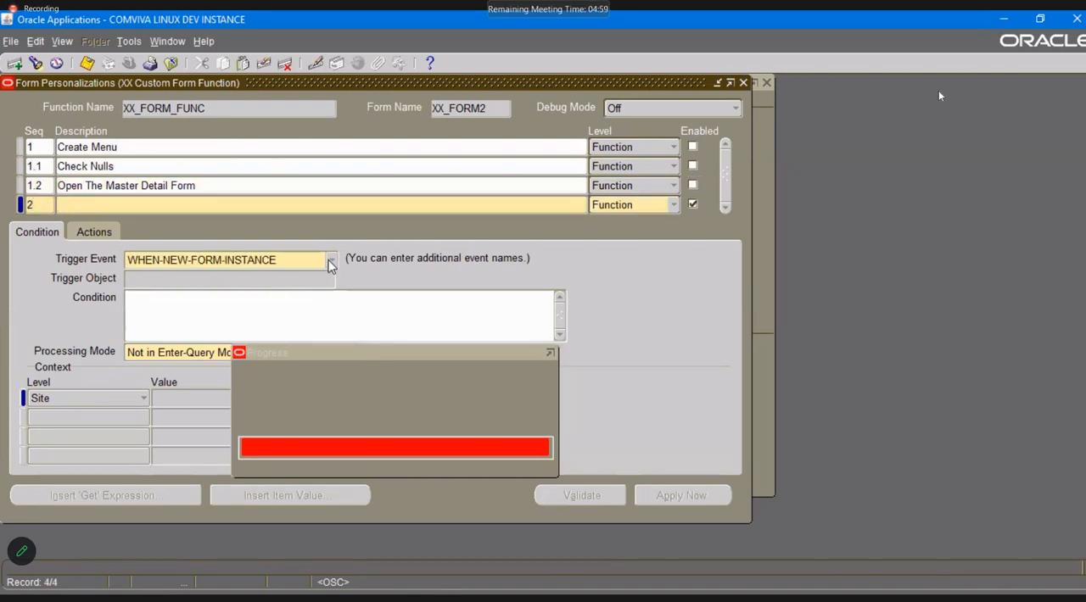
left_click_drag(255, 84, 671, 89)
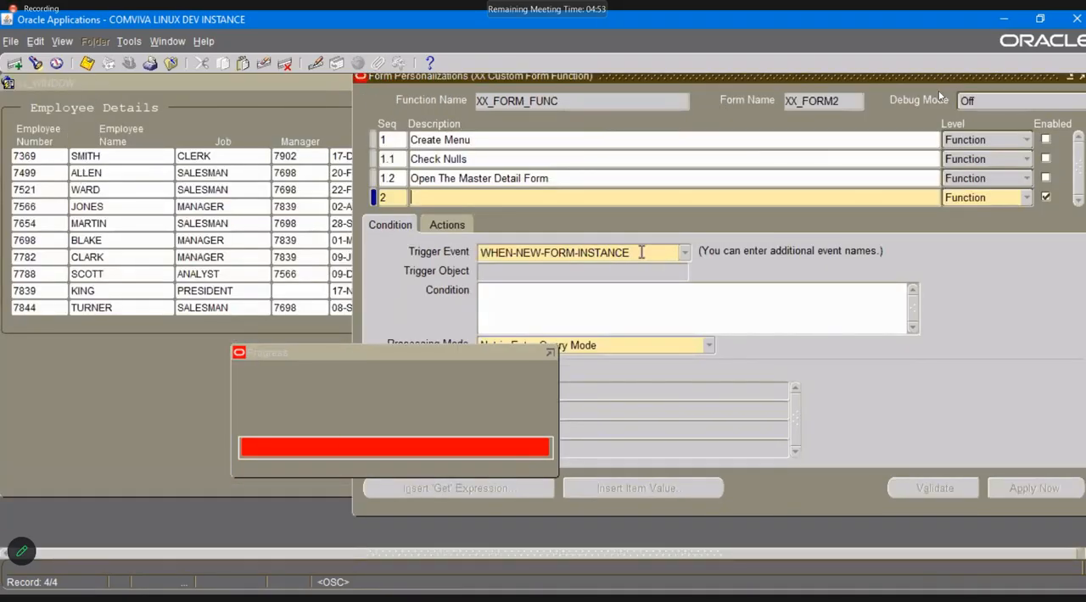
left_click(683, 253)
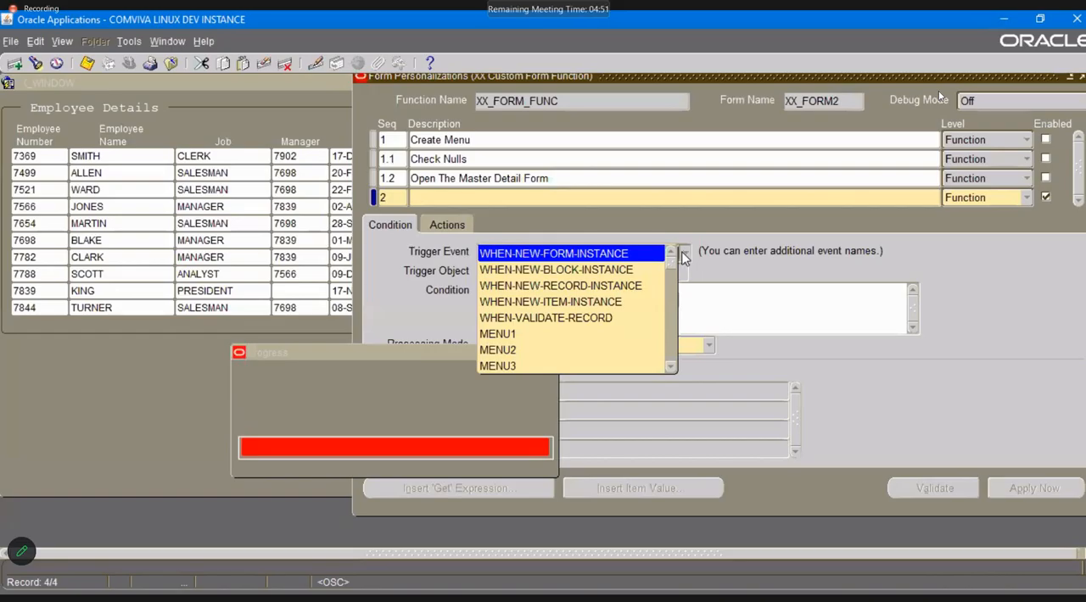
left_click(599, 256)
left_click(506, 201)
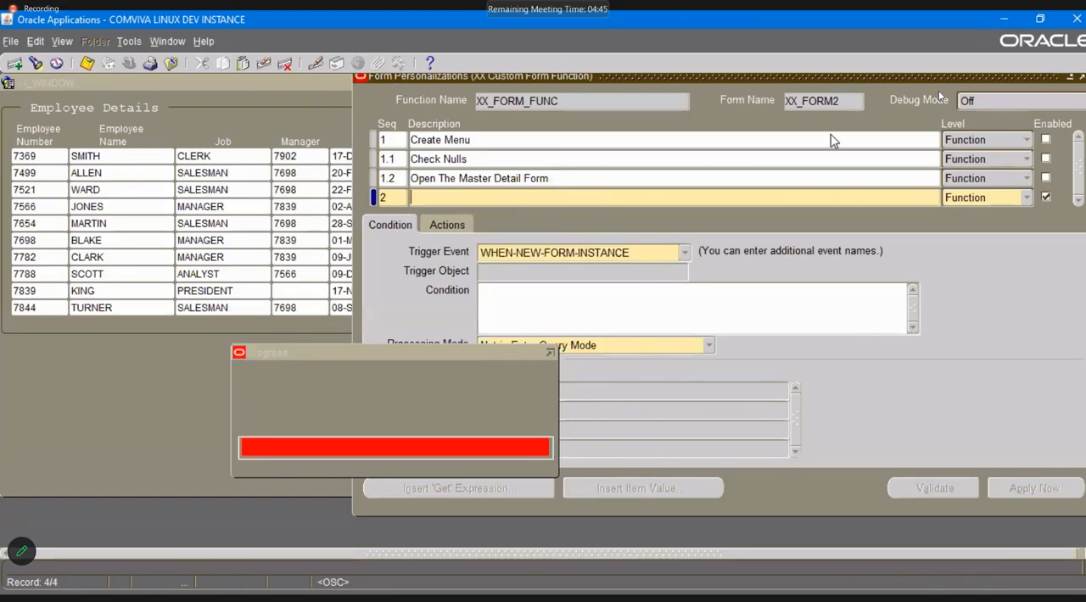
Leave XX Custom Form and its personalizations, and open the form personalizations of XX Custom Master Detail.
left_click_drag(986, 78, 808, 136)
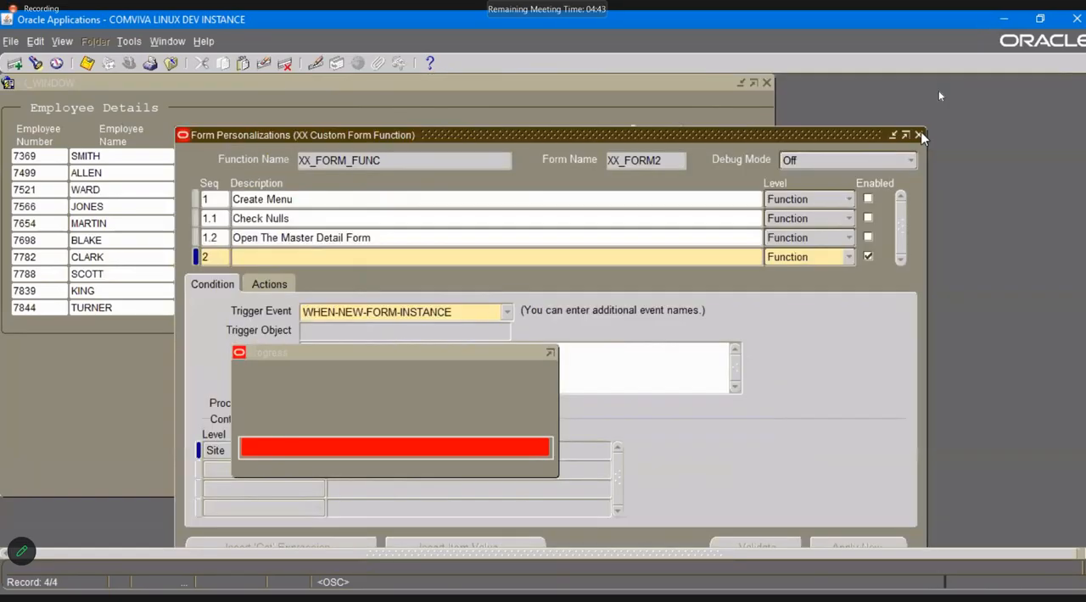
left_click(919, 134)
left_click(557, 361)
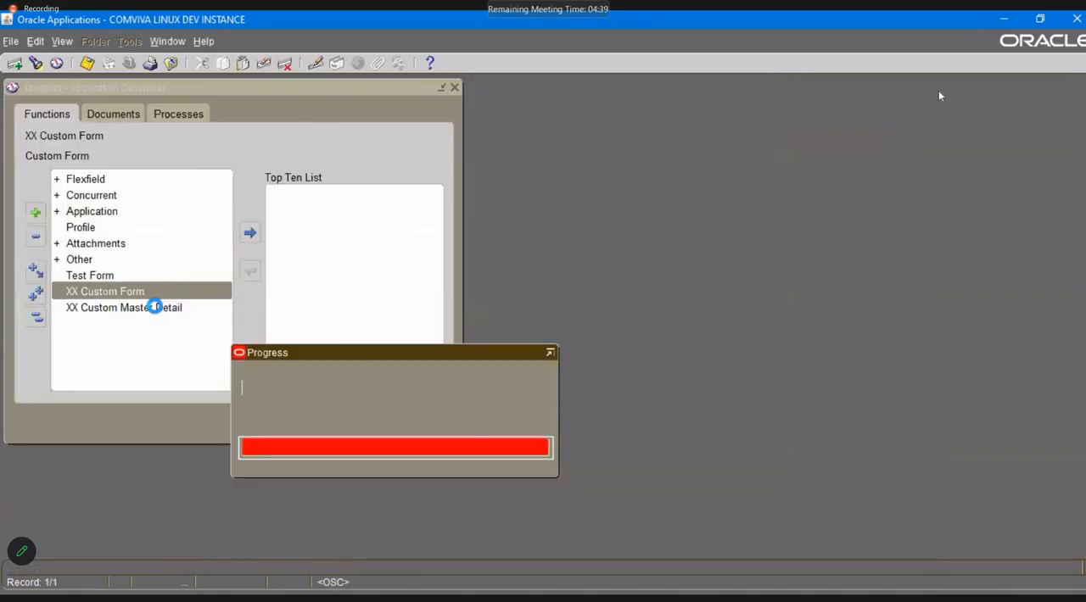
double_click(155, 305)
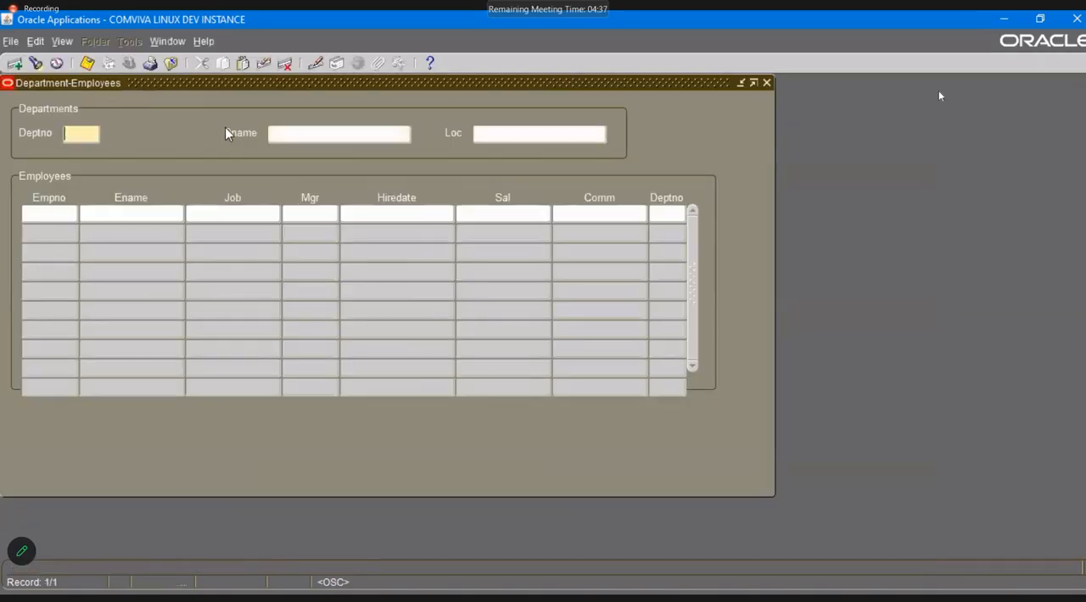
left_click(204, 41)
mouse_move(249, 117)
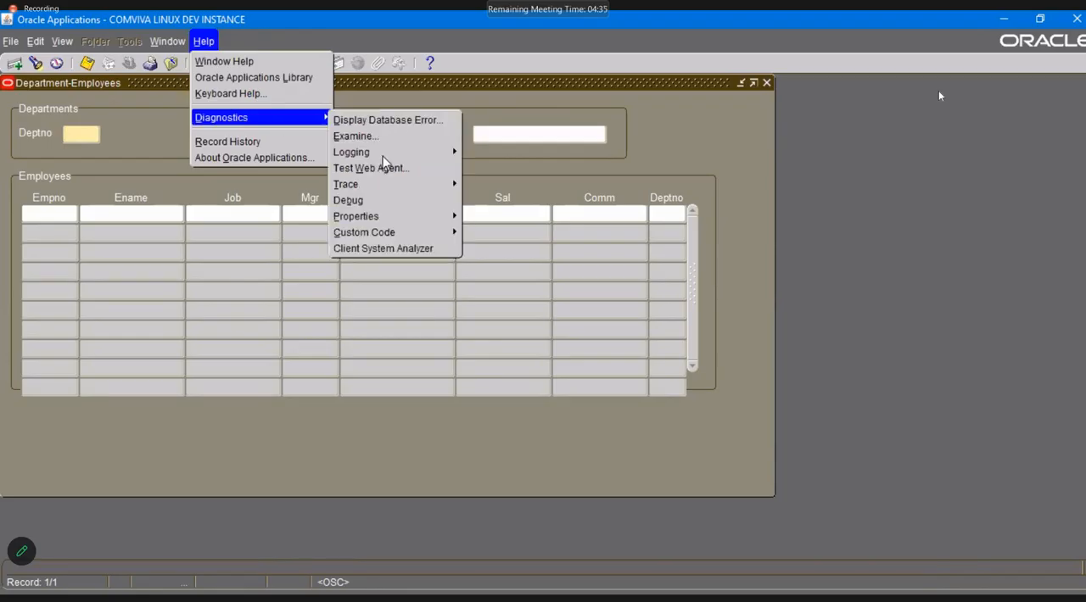
mouse_move(407, 233)
left_click(502, 300)
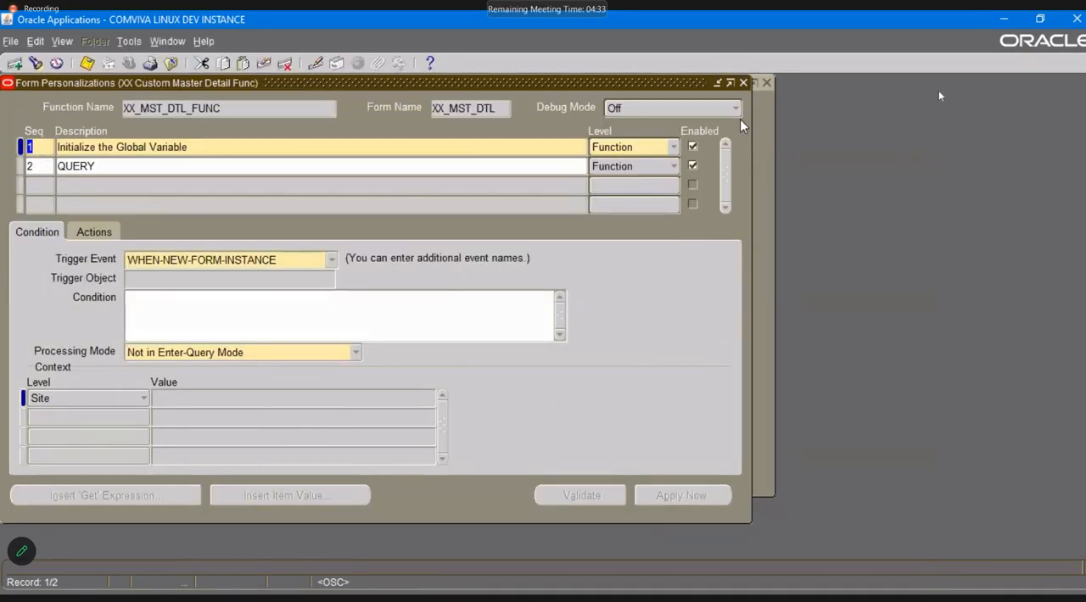
Disable the Initialize the Global Variable and QUERY personalizations and save.
left_click(692, 146)
left_click(692, 161)
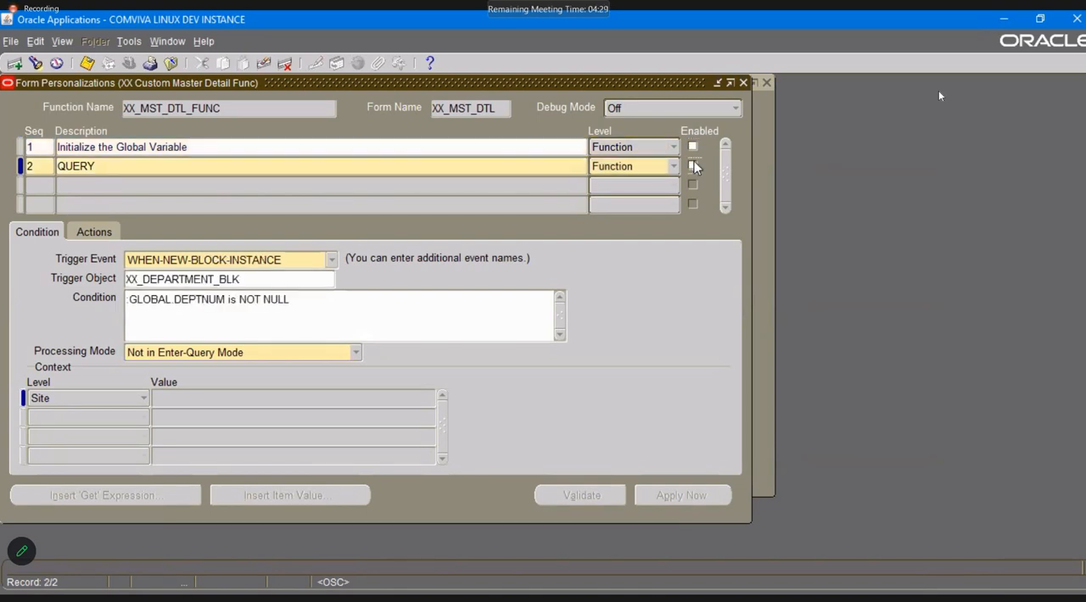
key("ctrl+s")
left_click(44, 186)
type("3")
key("Tab")
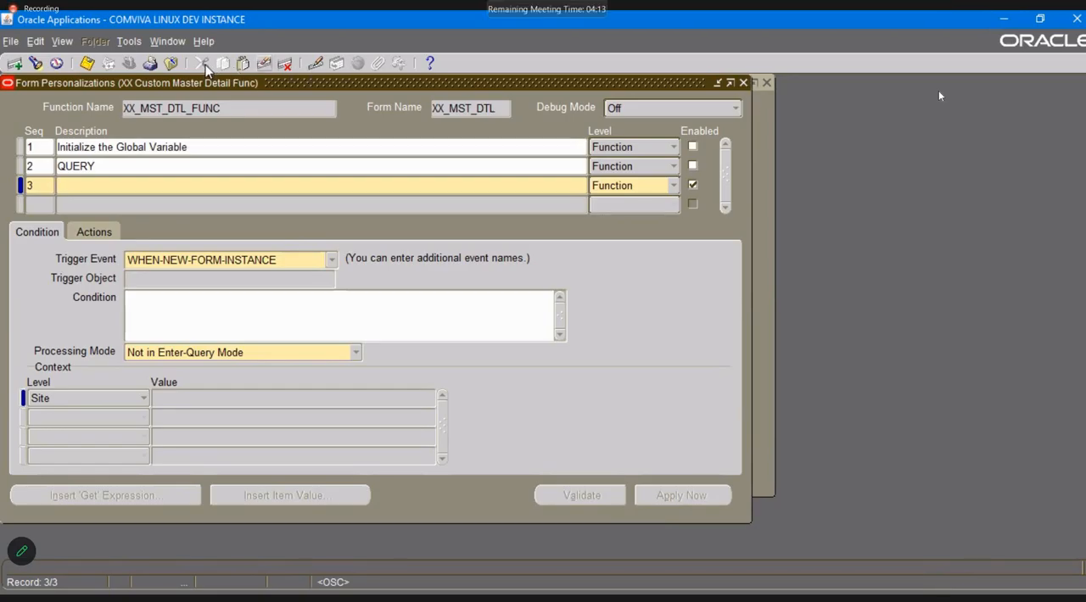
left_click(264, 63)
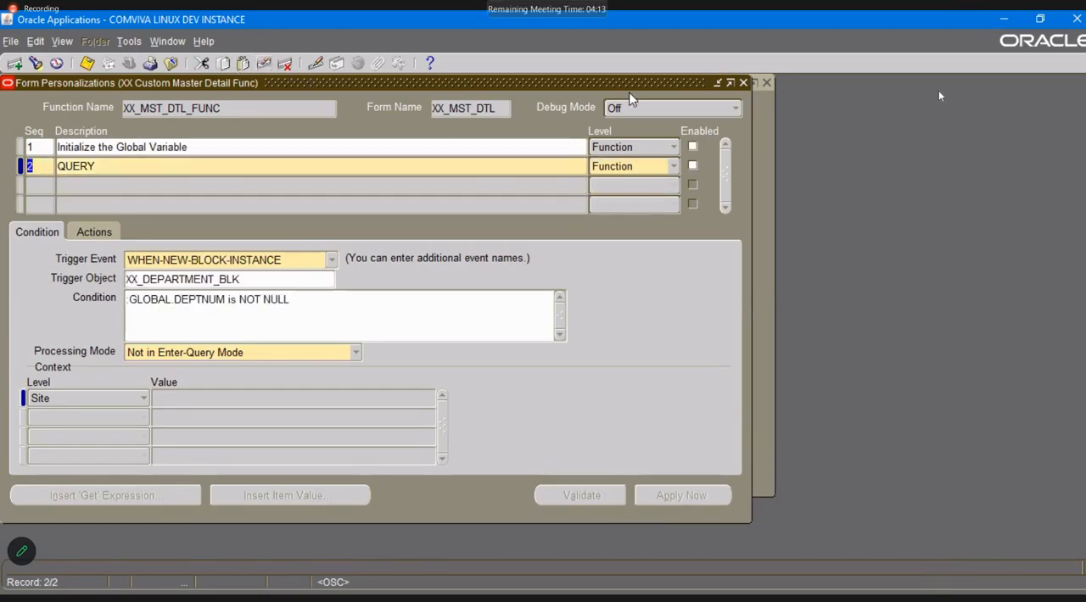
Close the personalizations and set the Department-Employees form's custom code mode to Show Custom Events.
left_click(743, 82)
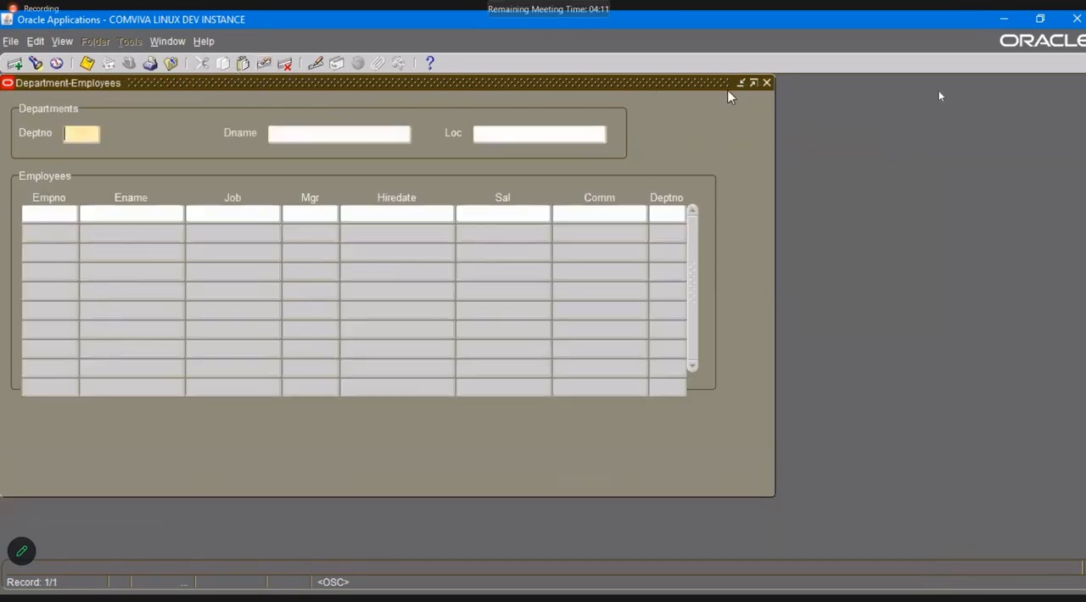
left_click(204, 43)
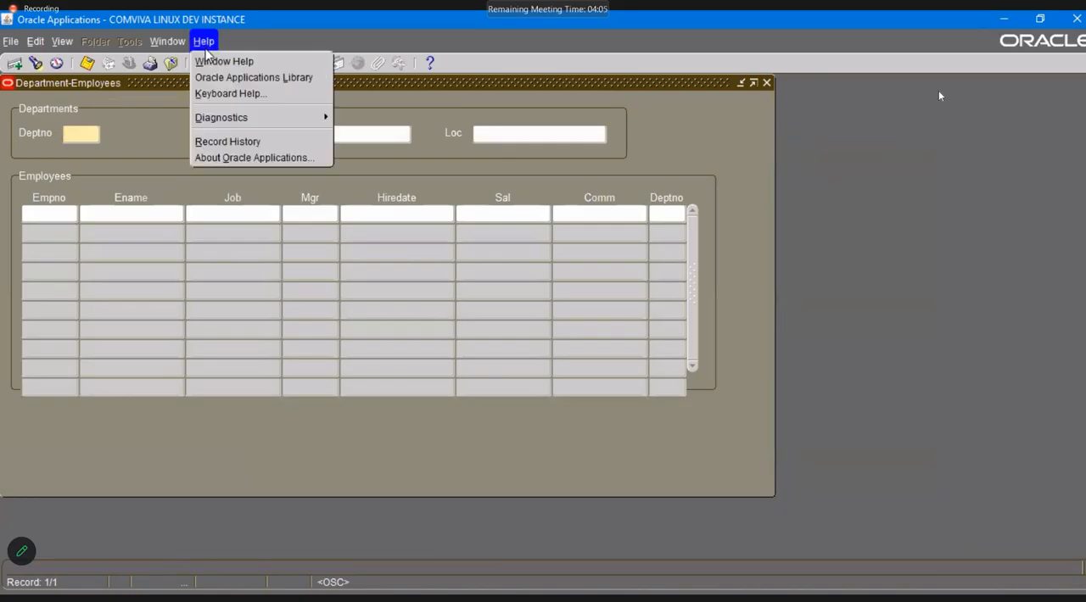
left_click(270, 119)
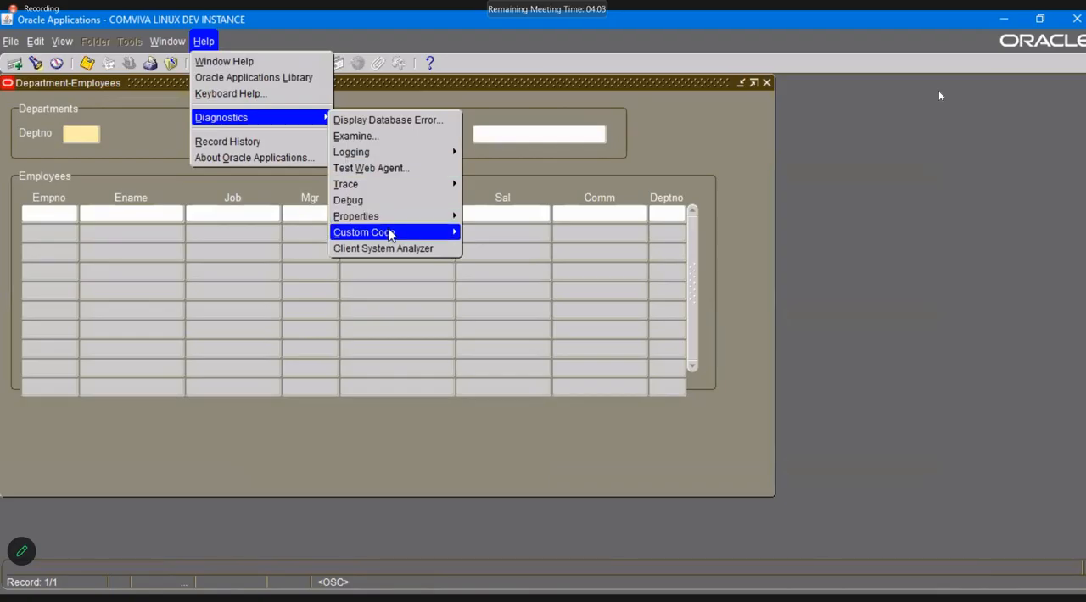
mouse_move(395, 233)
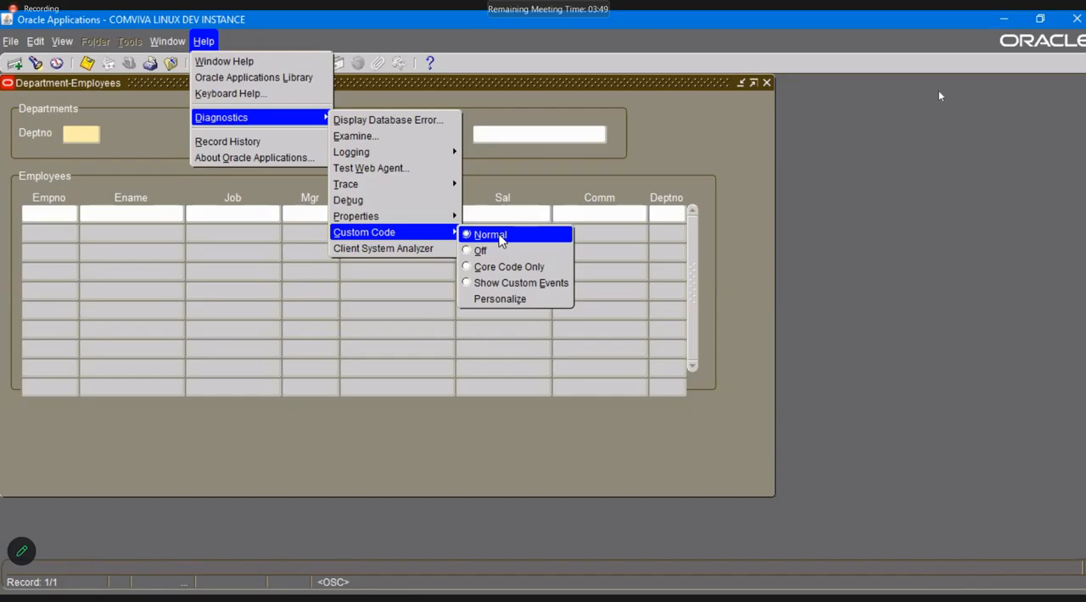
left_click(489, 283)
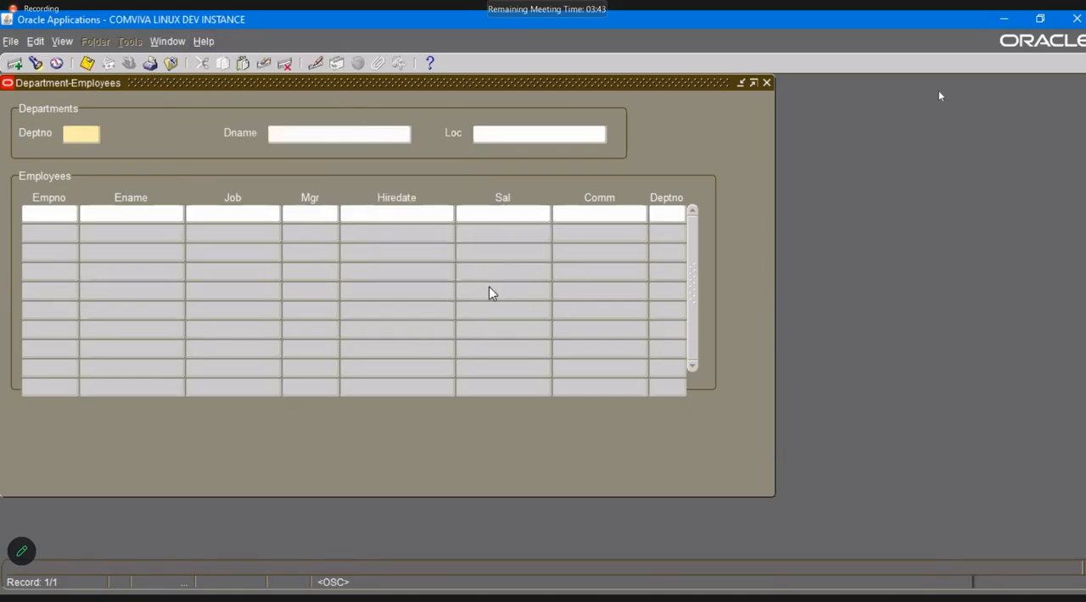
Enter query mode in the Department-Employees form and acknowledge each custom event note in turn.
left_click(602, 345)
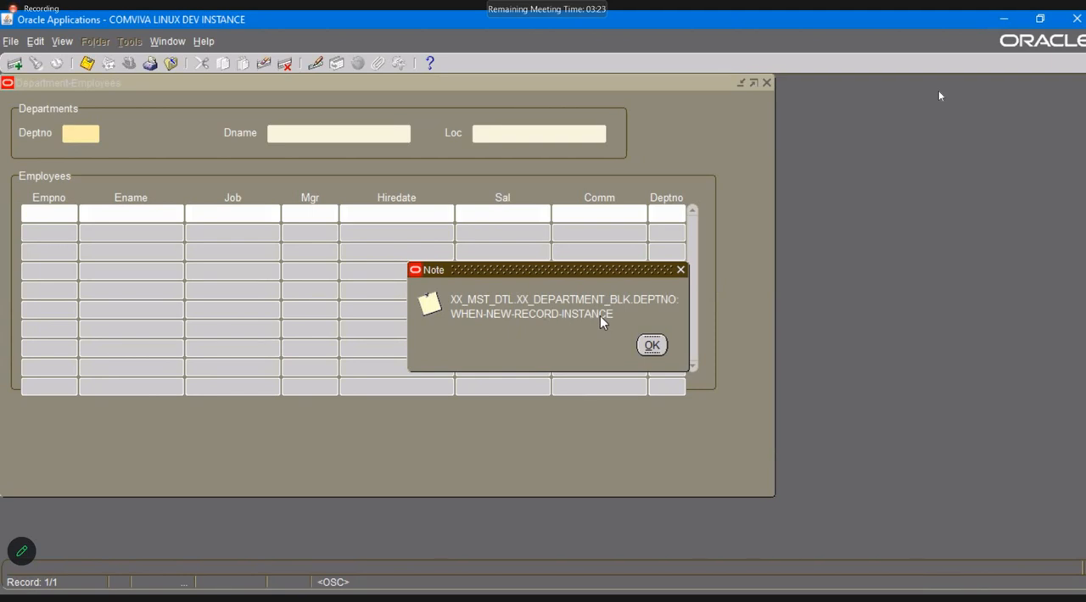
left_click(652, 346)
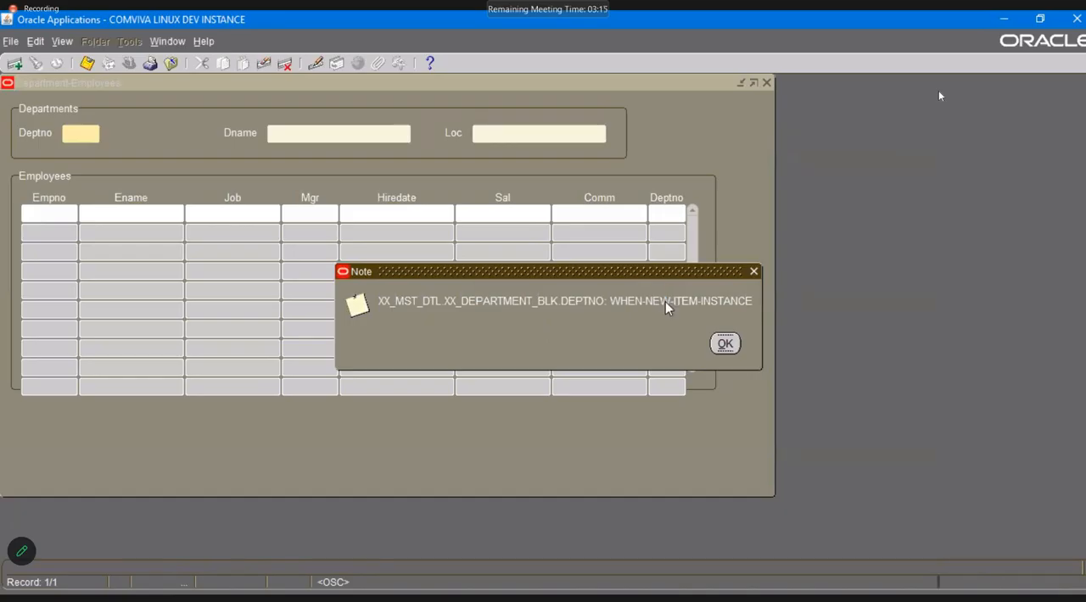
left_click(727, 341)
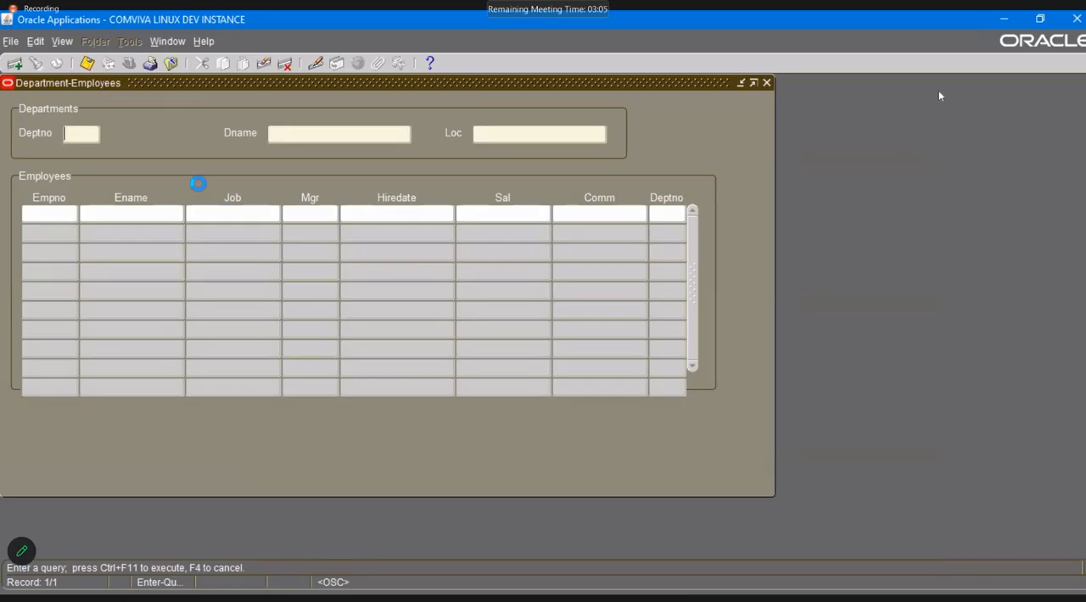
Execute the query in the Department-Employees form and acknowledge the custom event notes.
key("ctrl+F11")
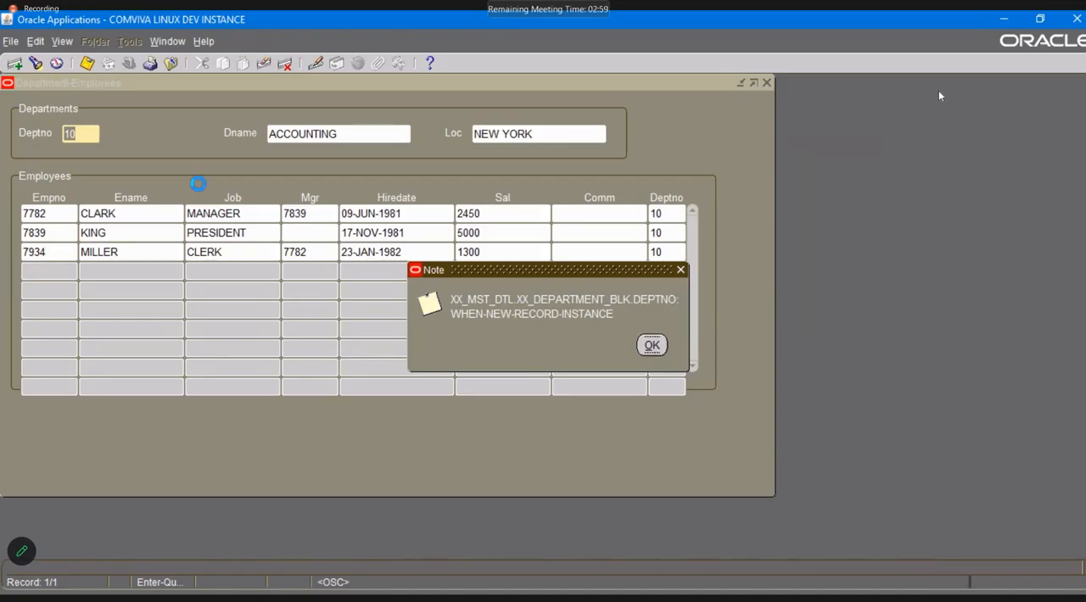
key("Return")
key("Return")
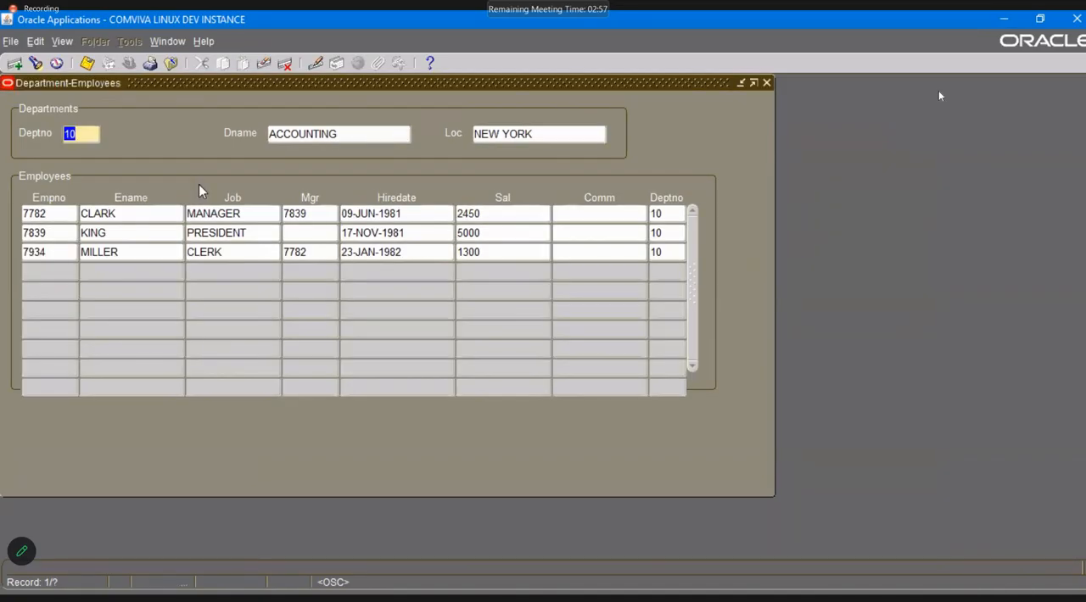
Move down through the department records, acknowledging each custom event note.
key("Down")
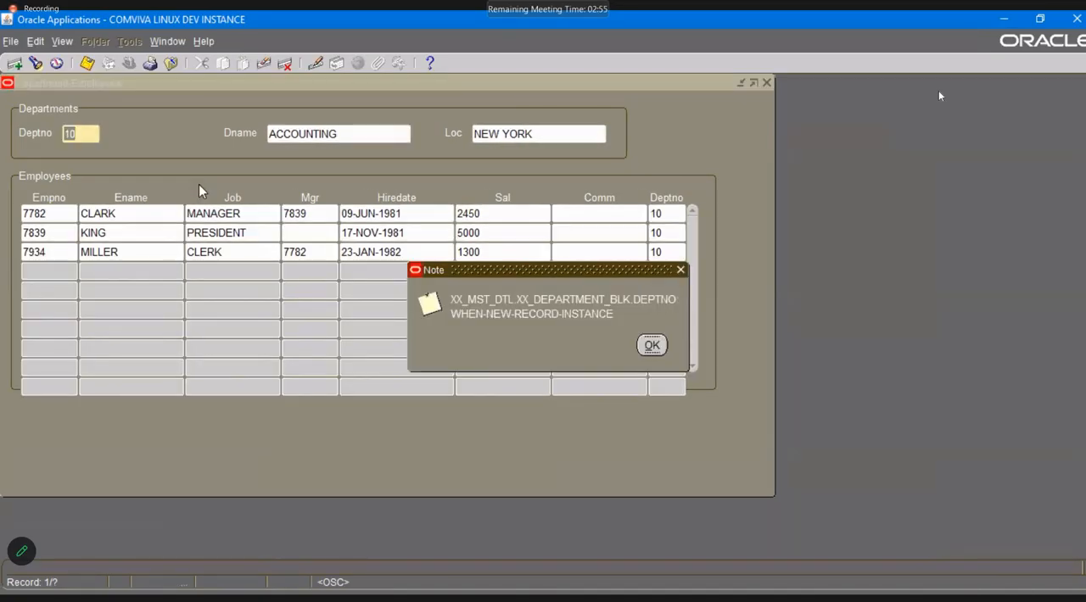
key("Return")
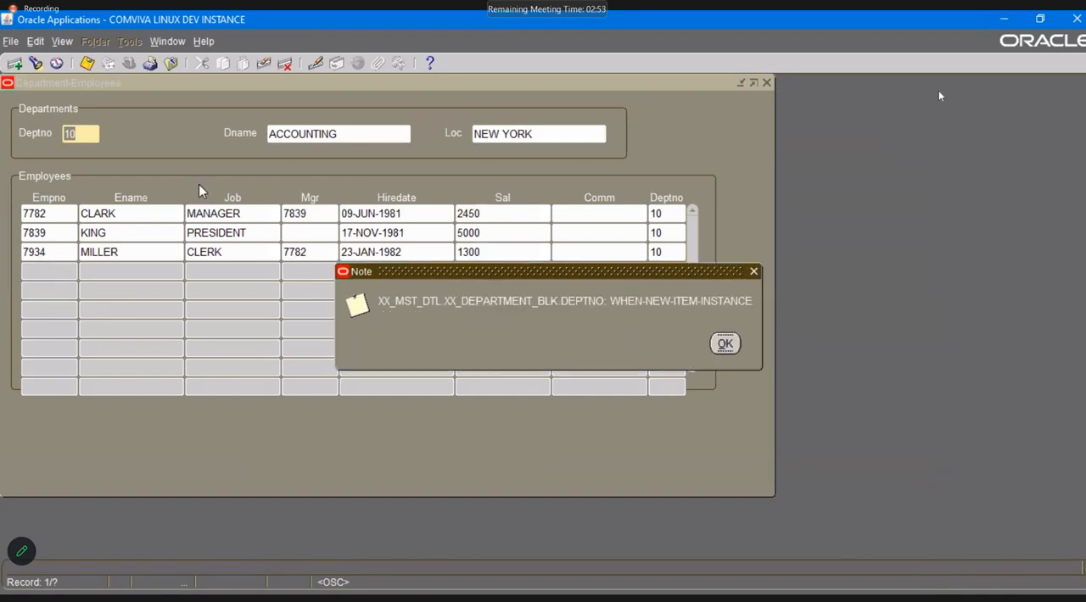
key("Return")
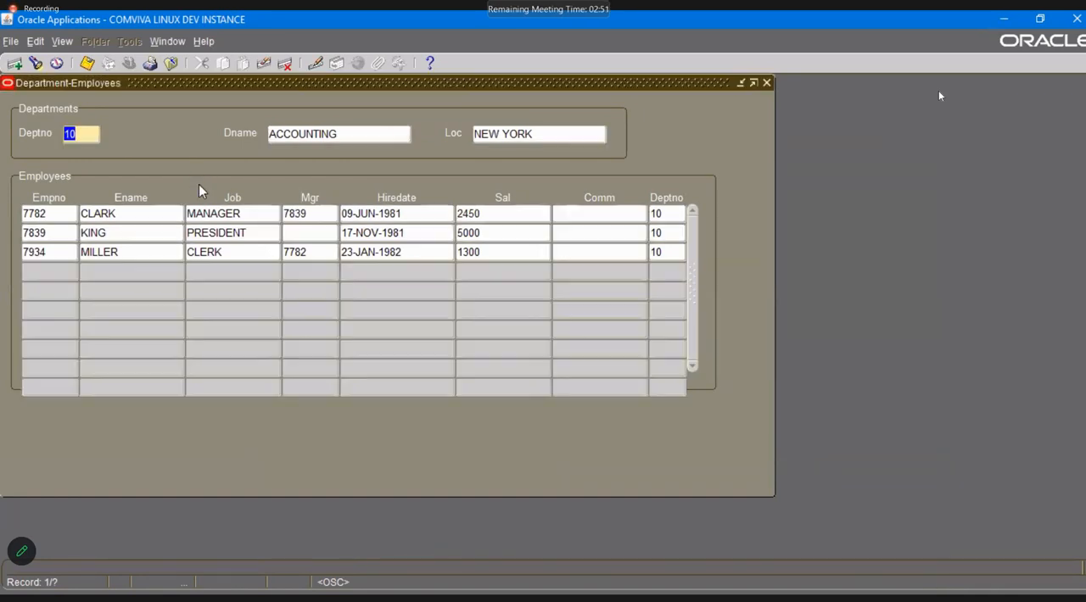
key("Down")
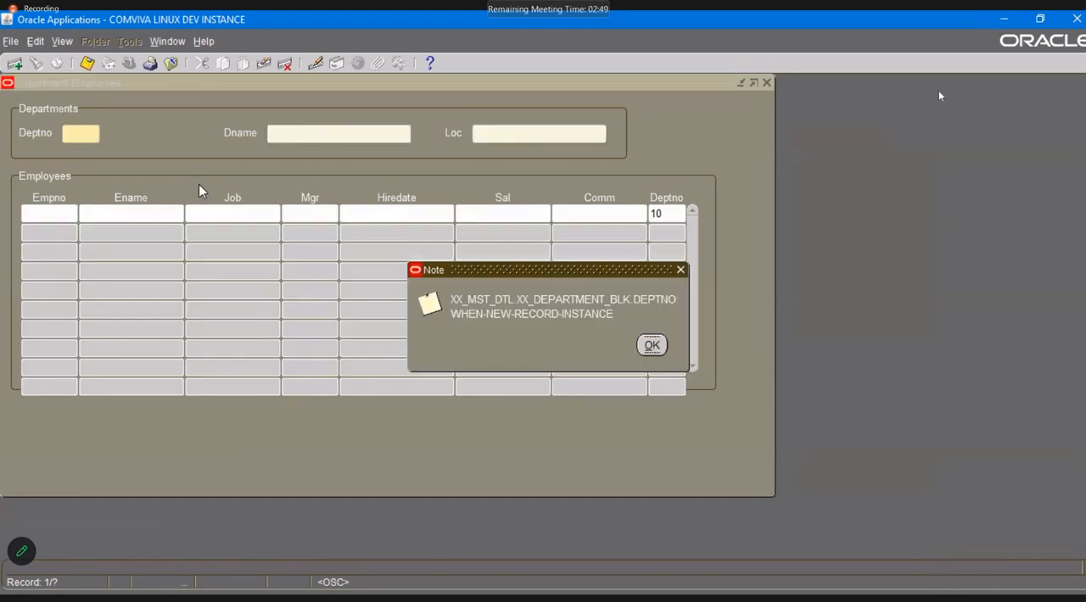
key("Return")
Enter query mode again, cancel the query, and acknowledge the event note.
key("F11")
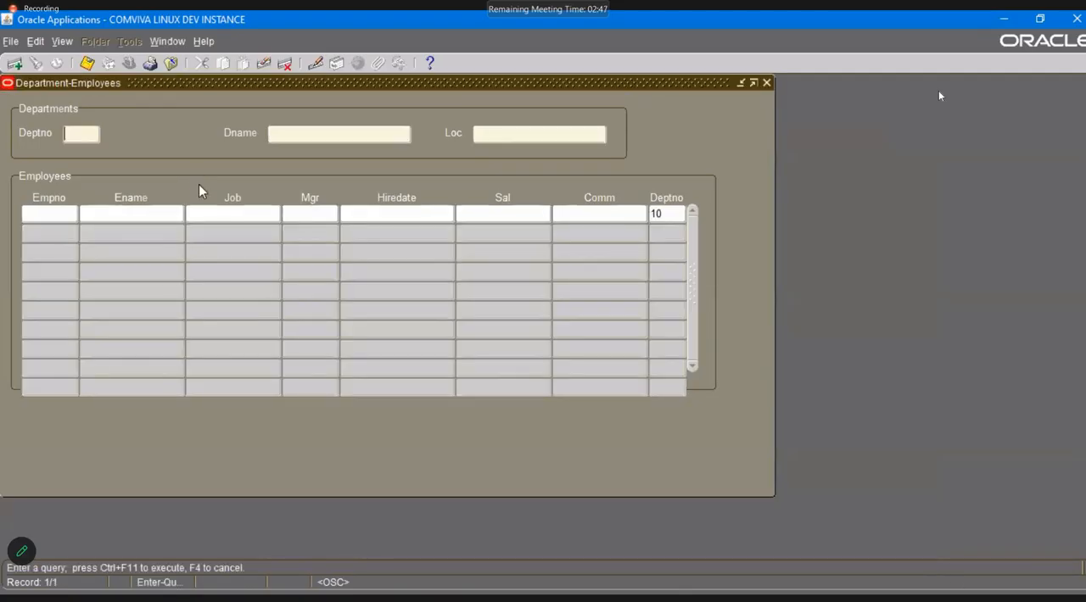
key("F4")
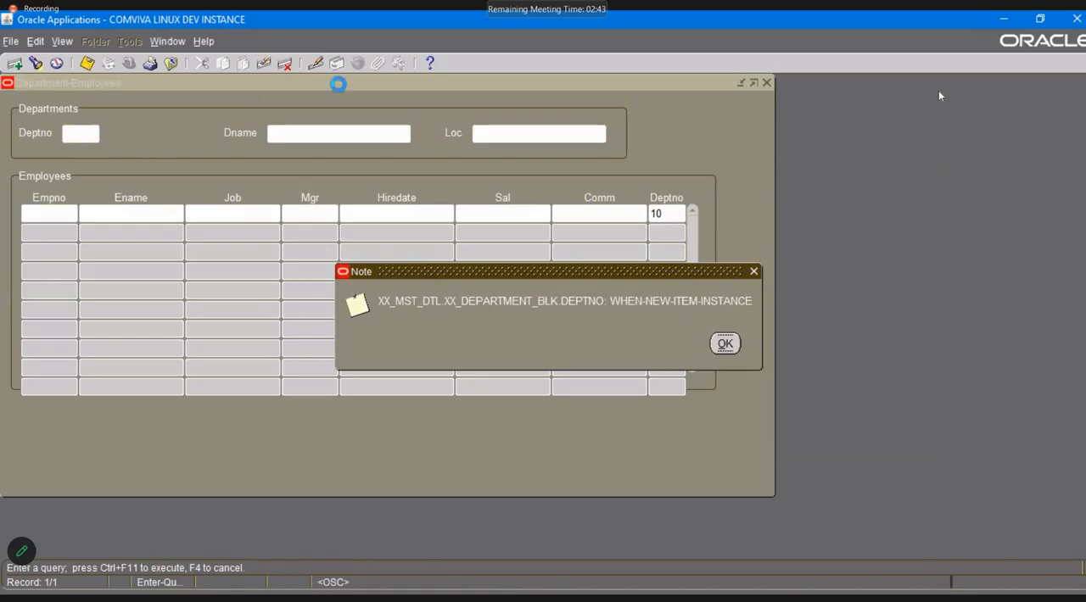
key("Return")
Set the Department-Employees form's custom code mode to Normal and open its form personalizations.
left_click(203, 40)
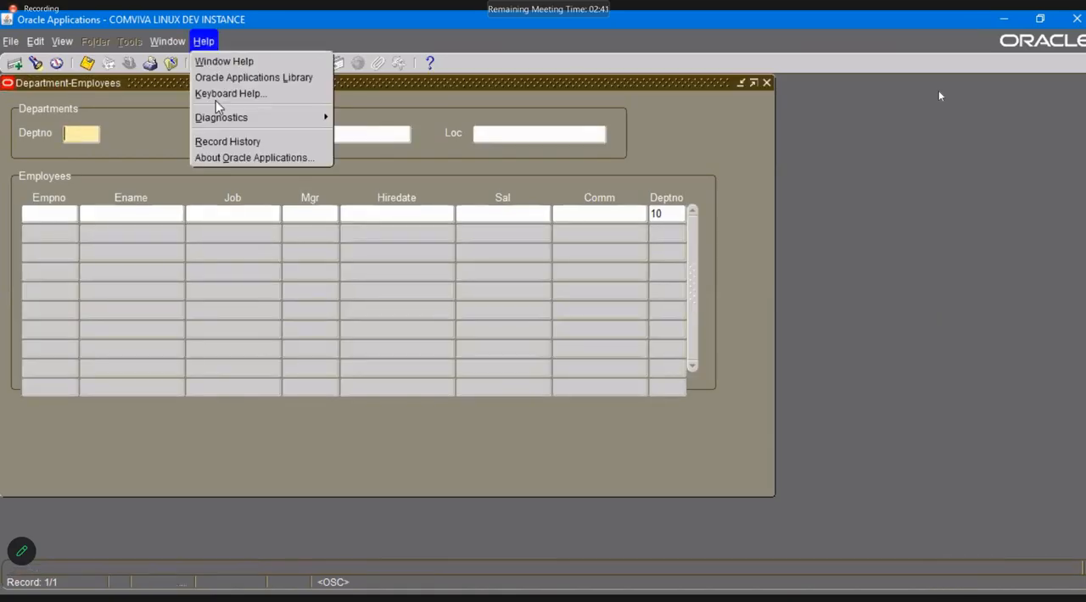
mouse_move(240, 117)
mouse_move(412, 237)
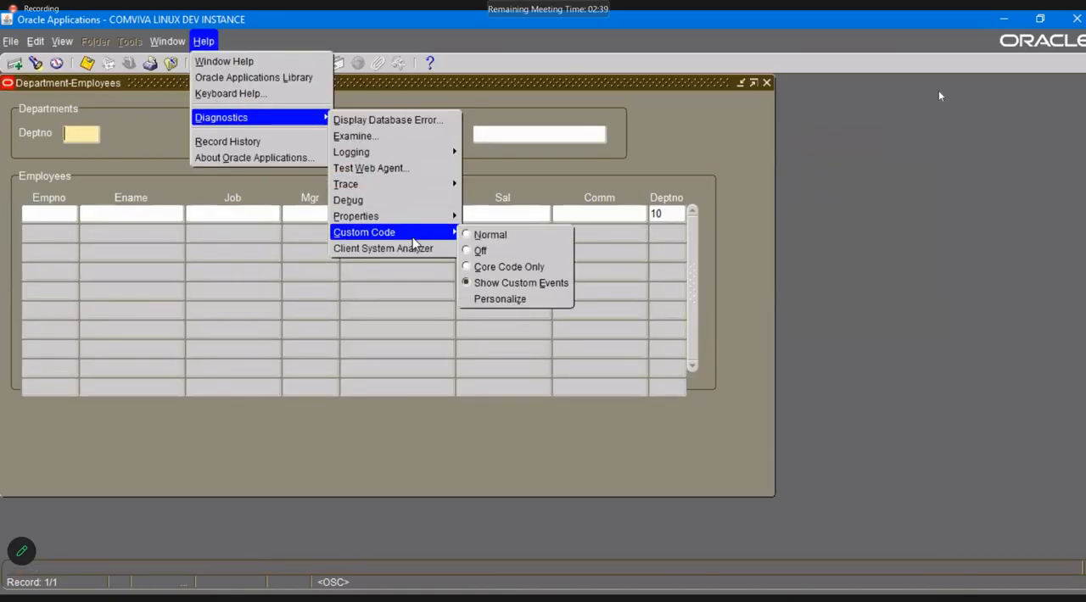
left_click(475, 234)
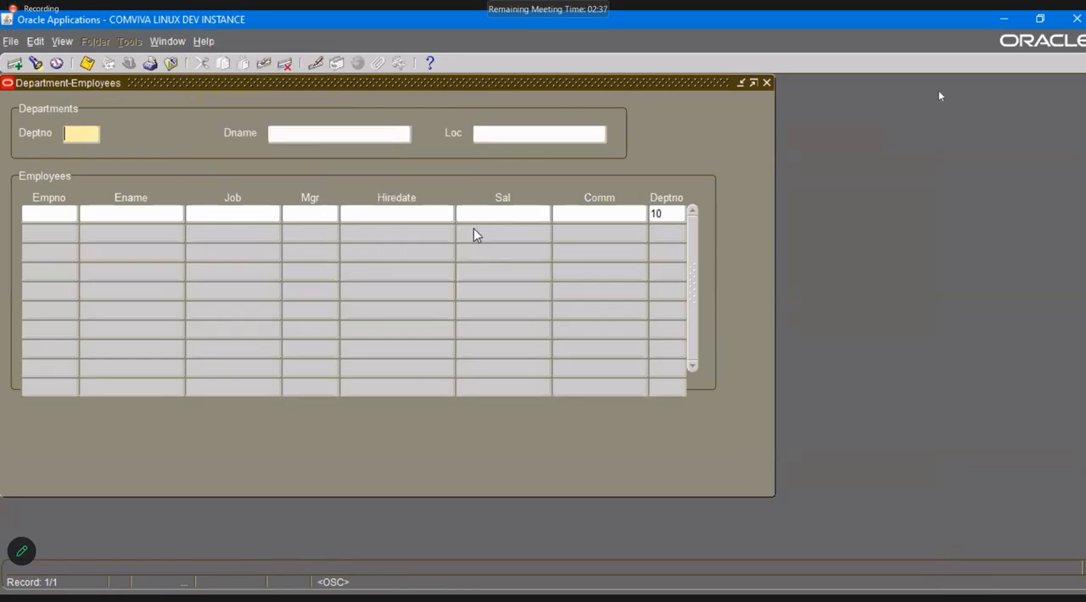
left_click(203, 41)
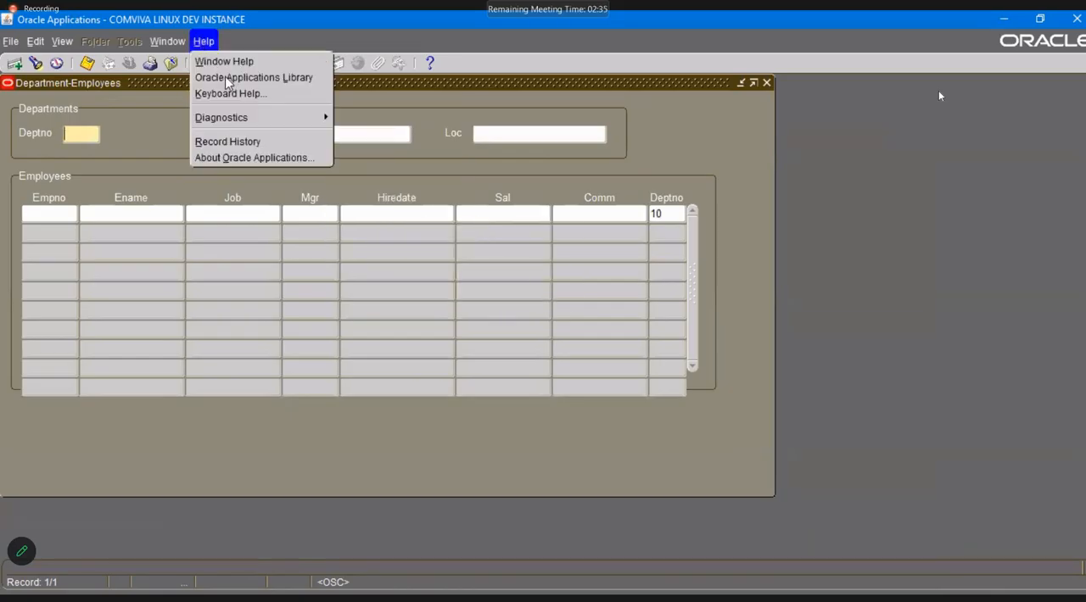
mouse_move(255, 117)
mouse_move(436, 233)
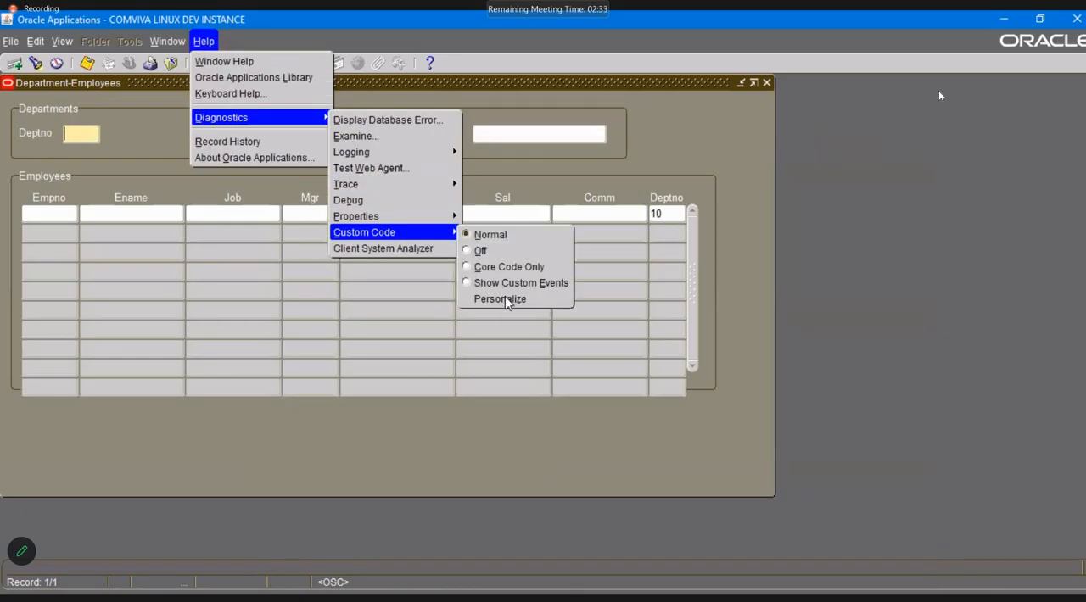
left_click(507, 302)
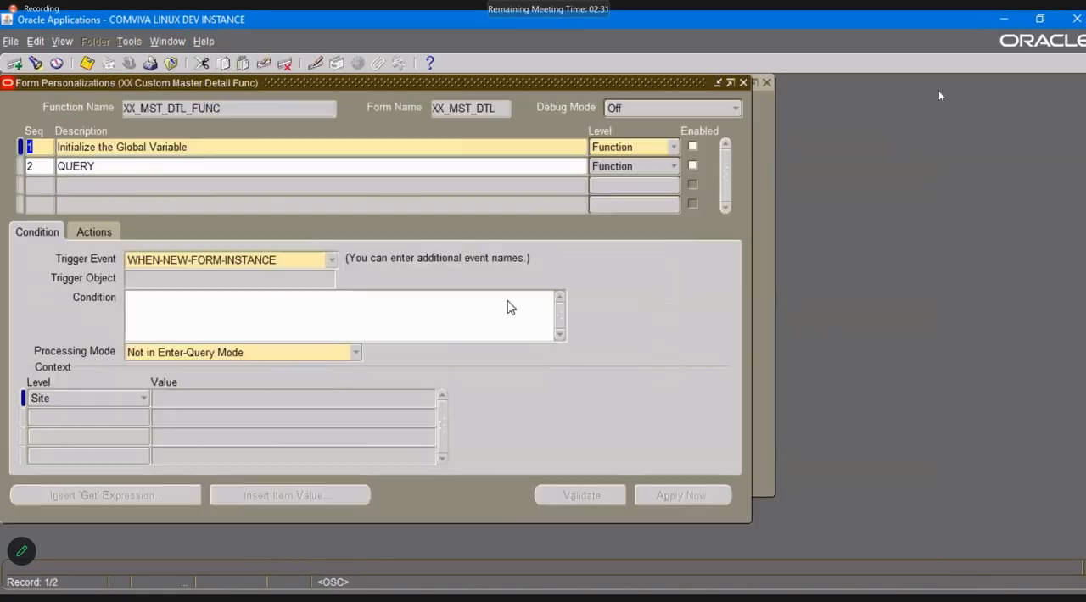
Add a function-level personalization with sequence 3 and description NEW FORM INSTANCE on WHEN-NEW-FORM-INSTANCE, and save.
left_click(46, 183)
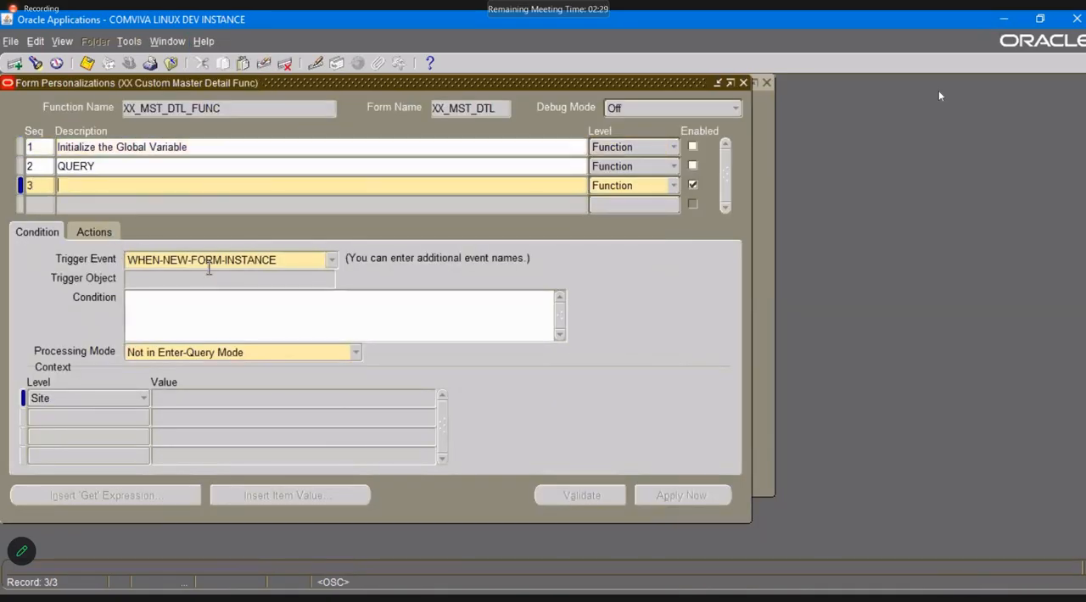
left_click(100, 230)
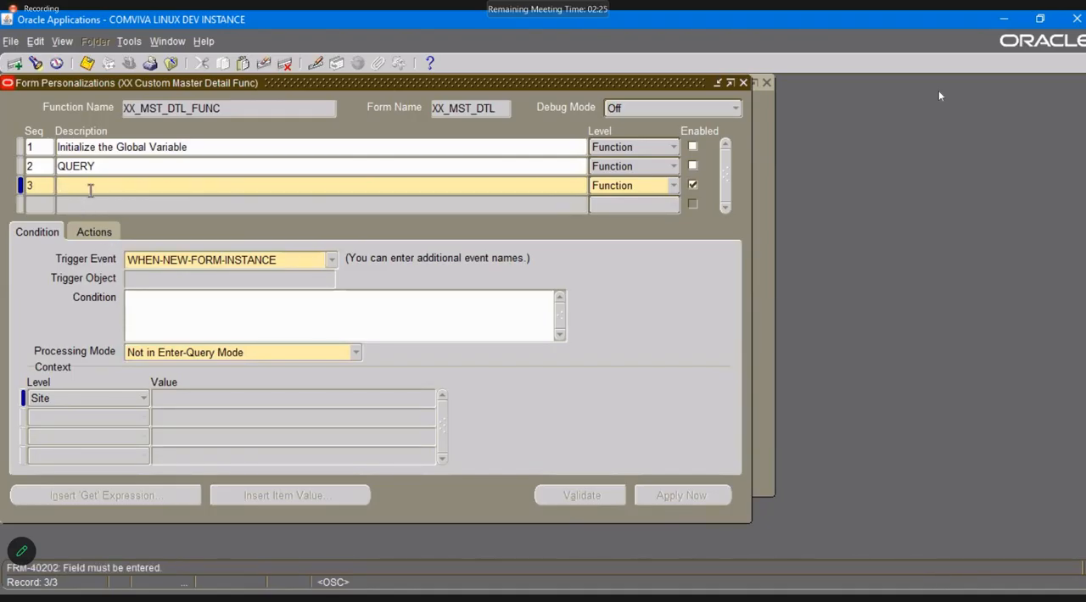
type("NEW FORM INSTANCe")
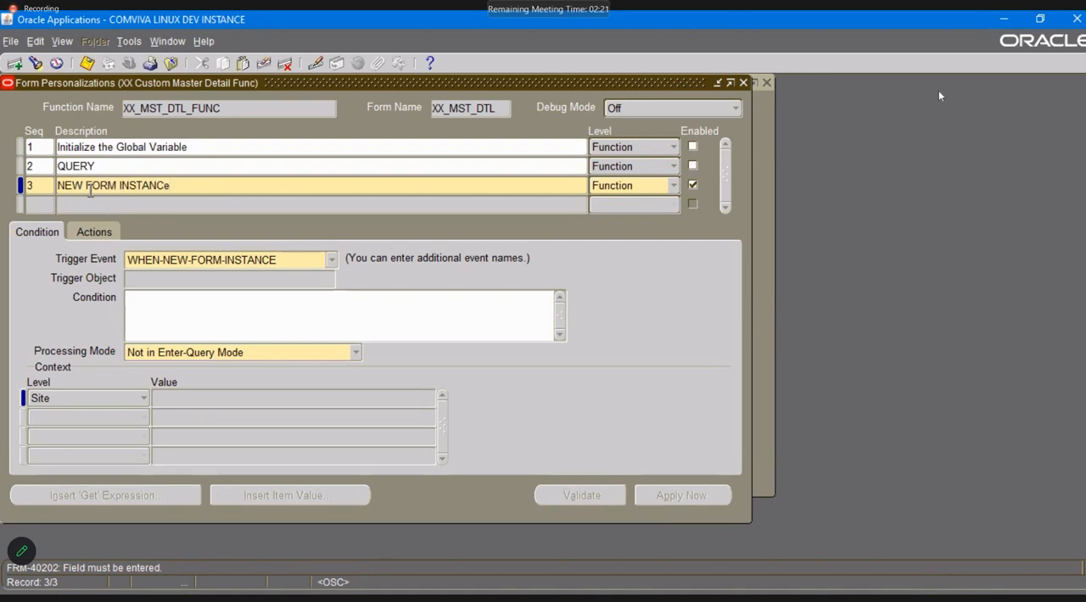
key("BackSpace")
key("ctrl+s")
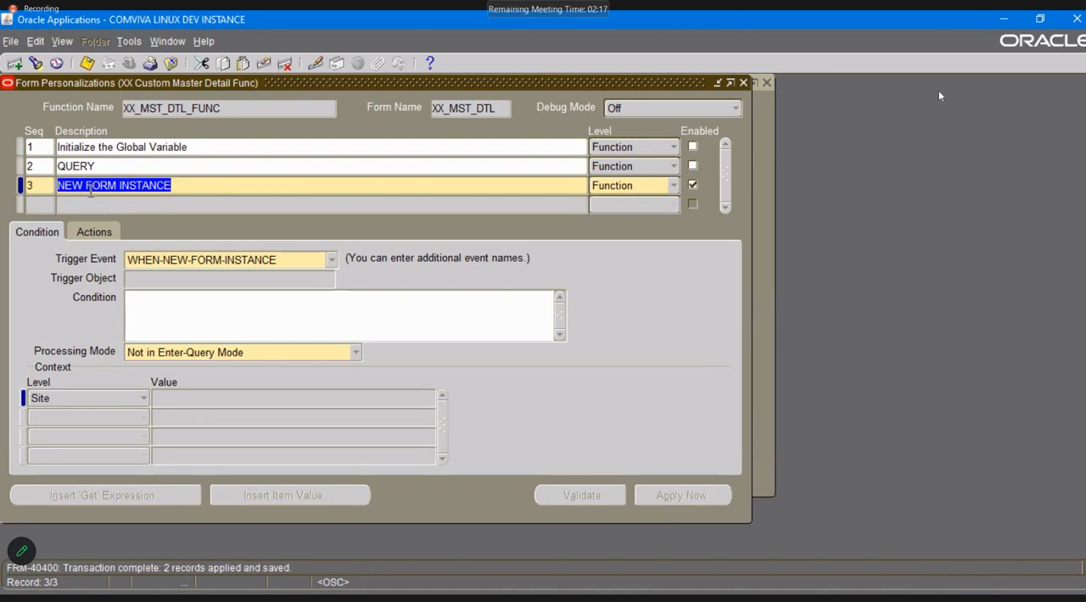
Give the NEW FORM INSTANCE personalization a Message action of type Show with the text "New Form Level Trigger", and save.
left_click(89, 234)
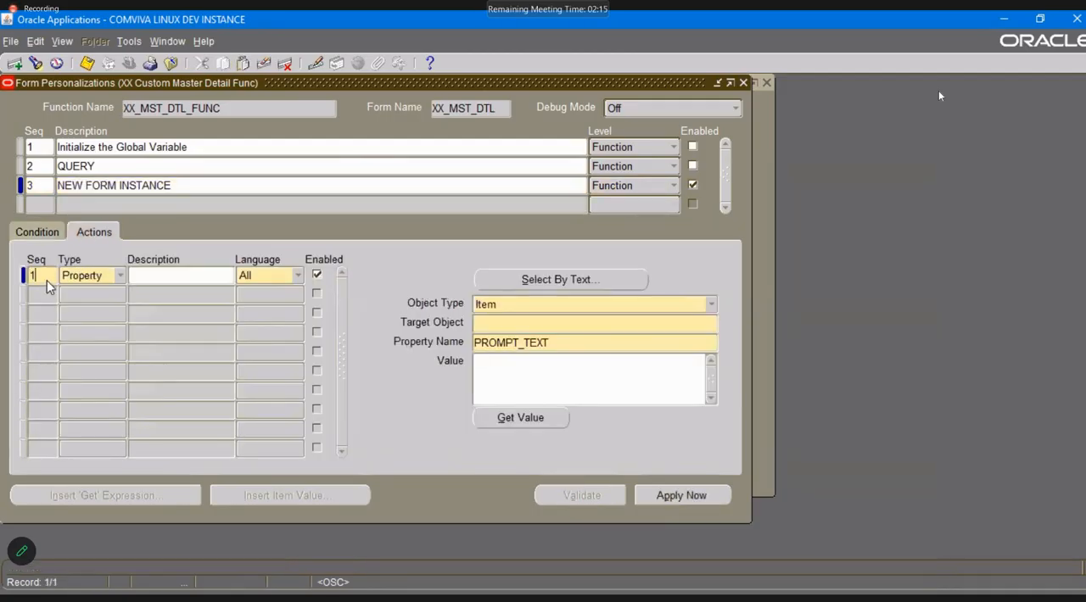
key("Down")
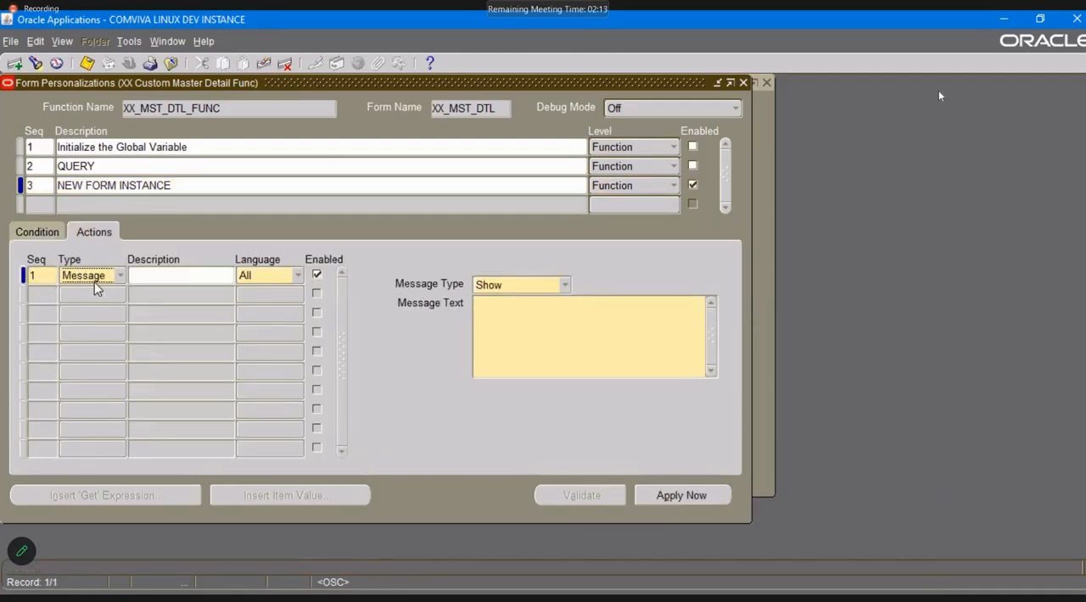
left_click(487, 324)
type("fORM")
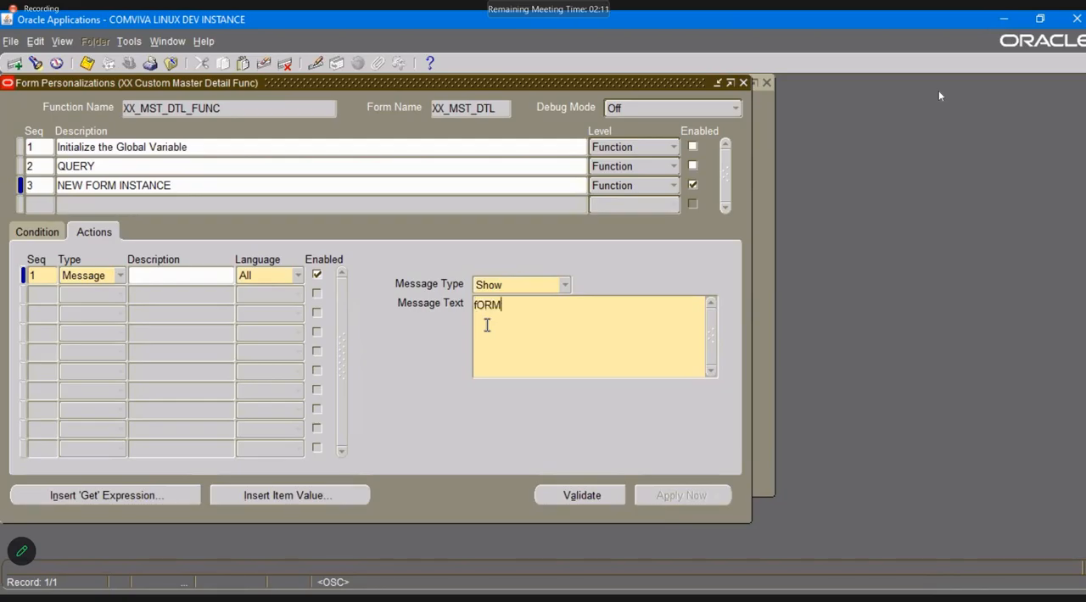
key("shift+Home")
key("BackSpace")
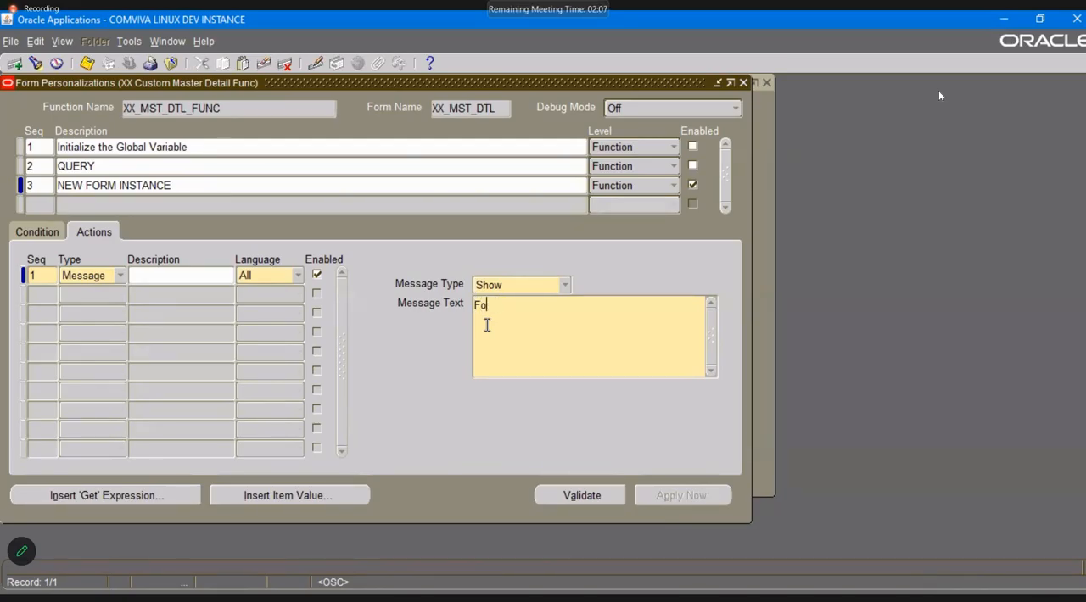
type("New Form Level Tr")
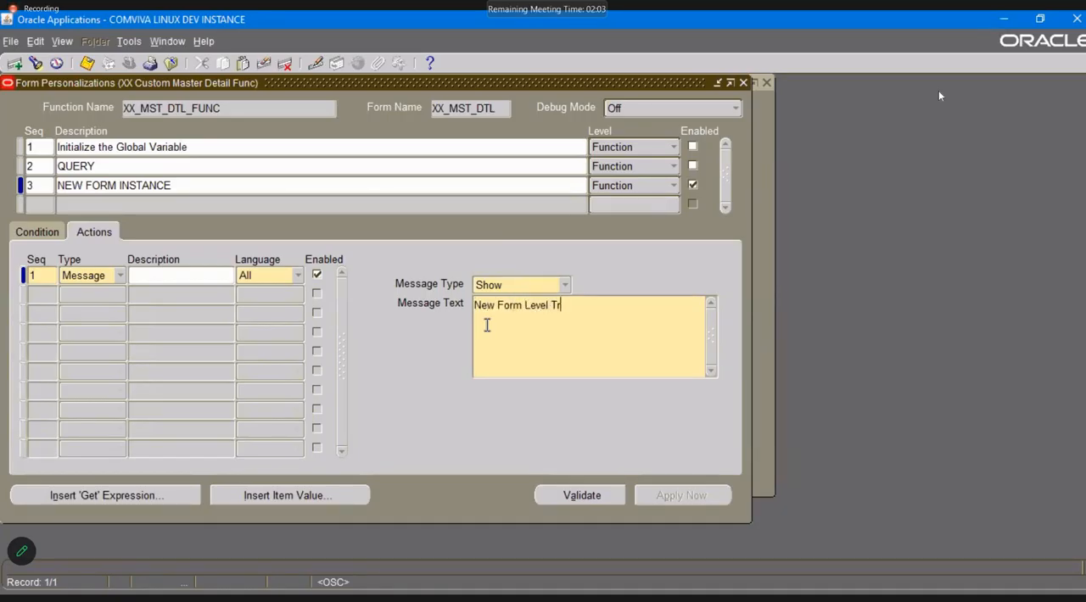
type("igger")
key("ctrl+s")
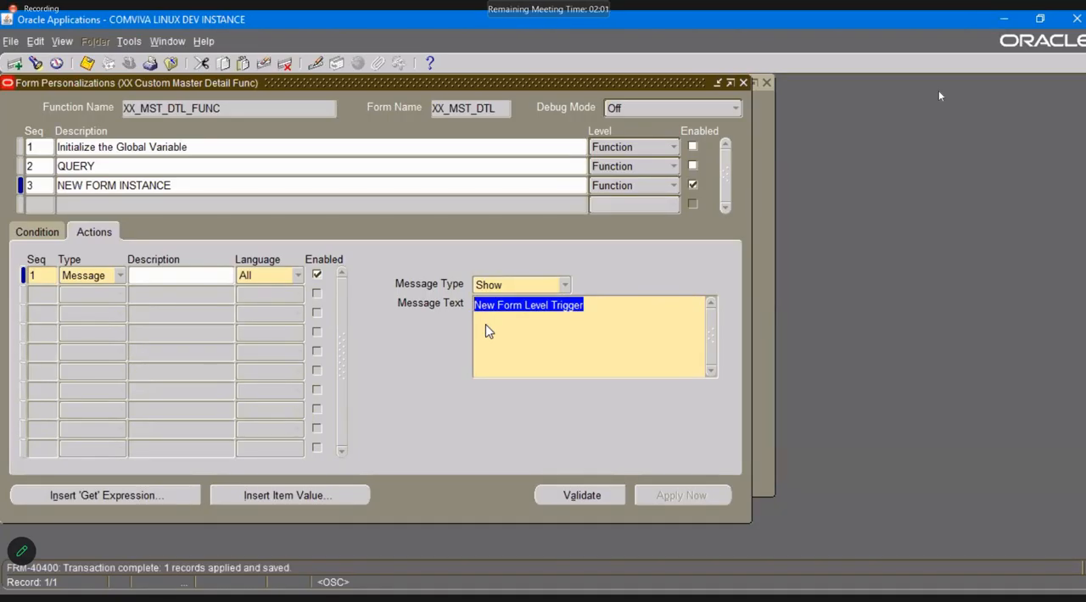
Close the personalizations and the form, reopen XX Custom Master Detail, and acknowledge the message.
left_click(743, 83)
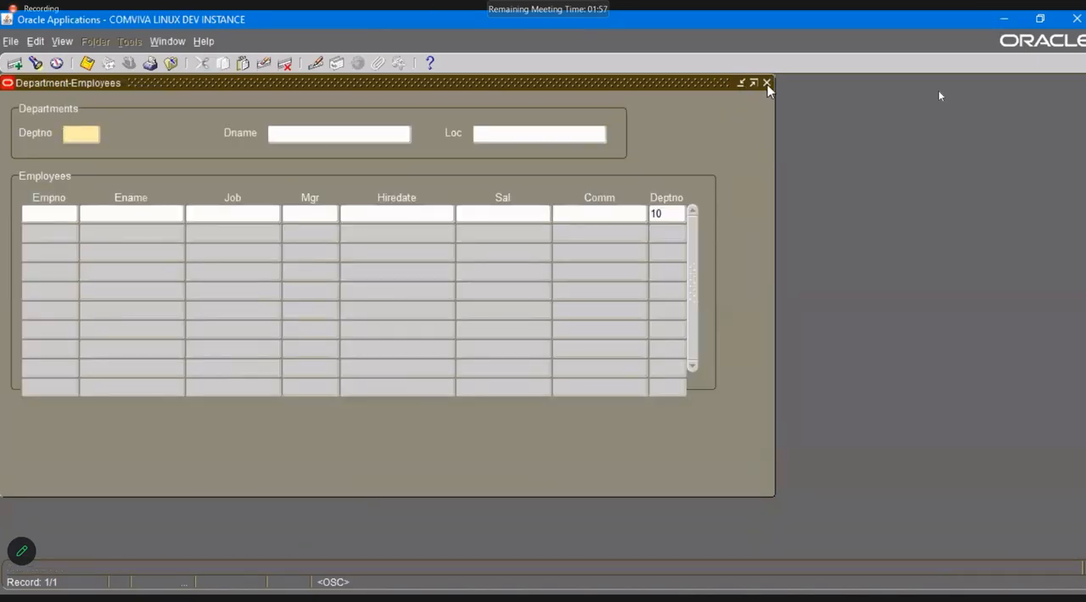
left_click(767, 83)
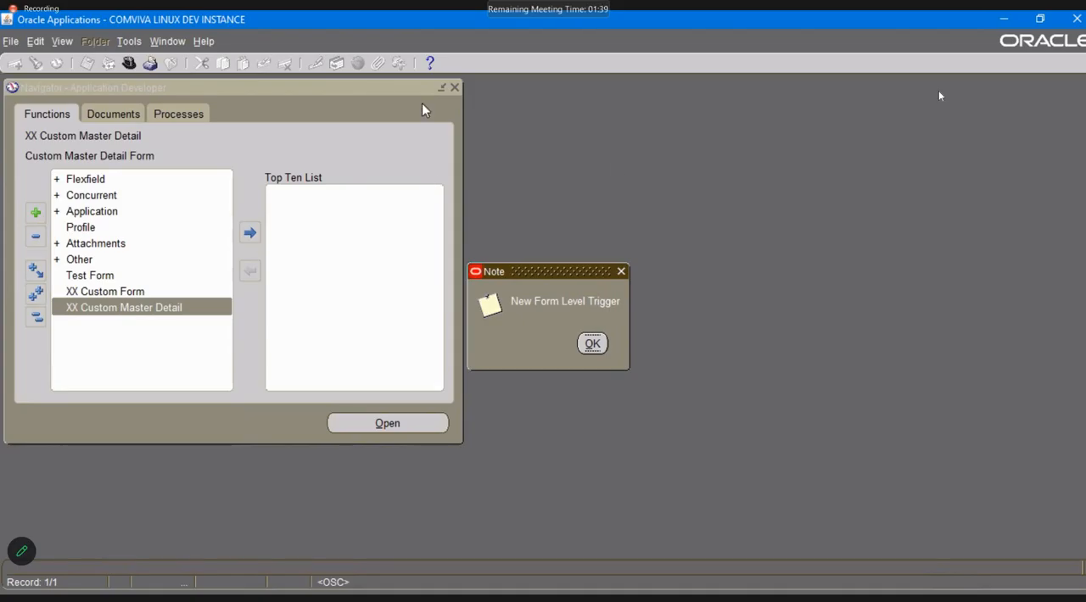
left_click(593, 344)
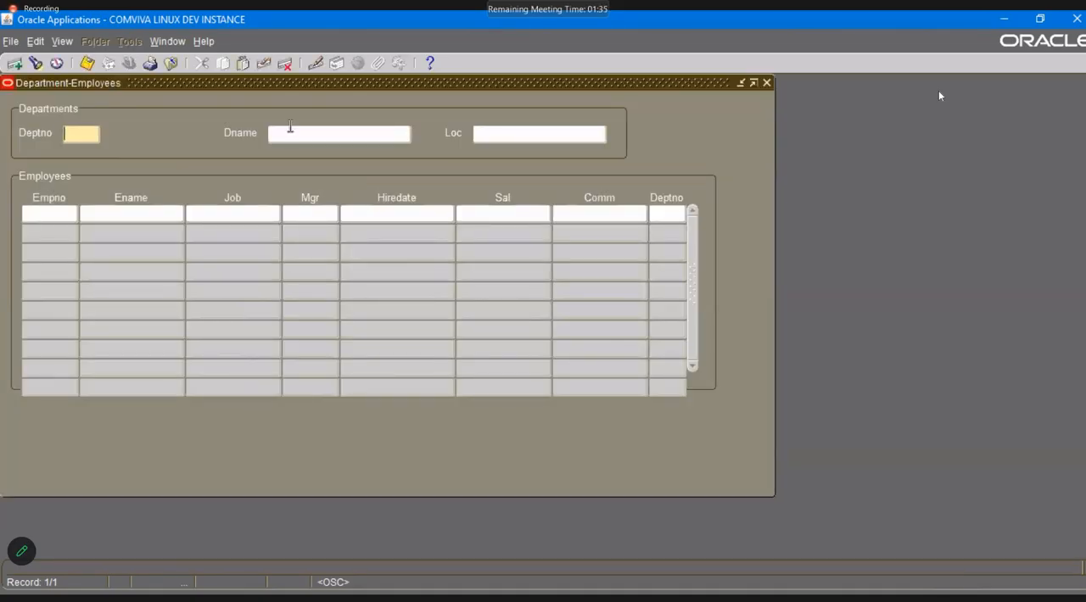
Open the form personalizations, add a function-level entry with sequence 4 and description NEW BLOCK INSTANCE, and save.
left_click(204, 41)
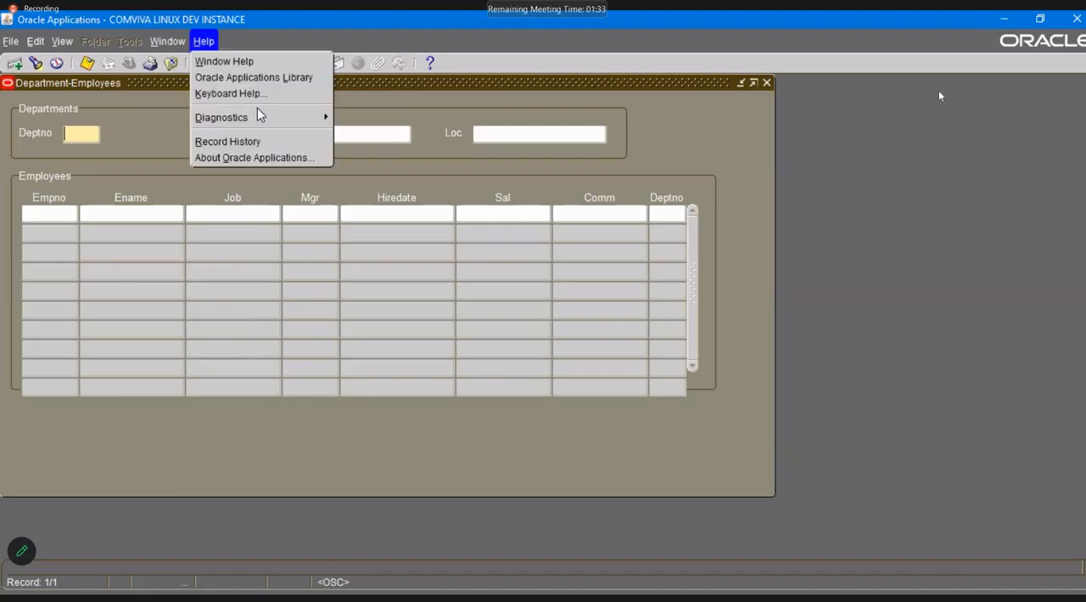
mouse_move(256, 117)
mouse_move(428, 234)
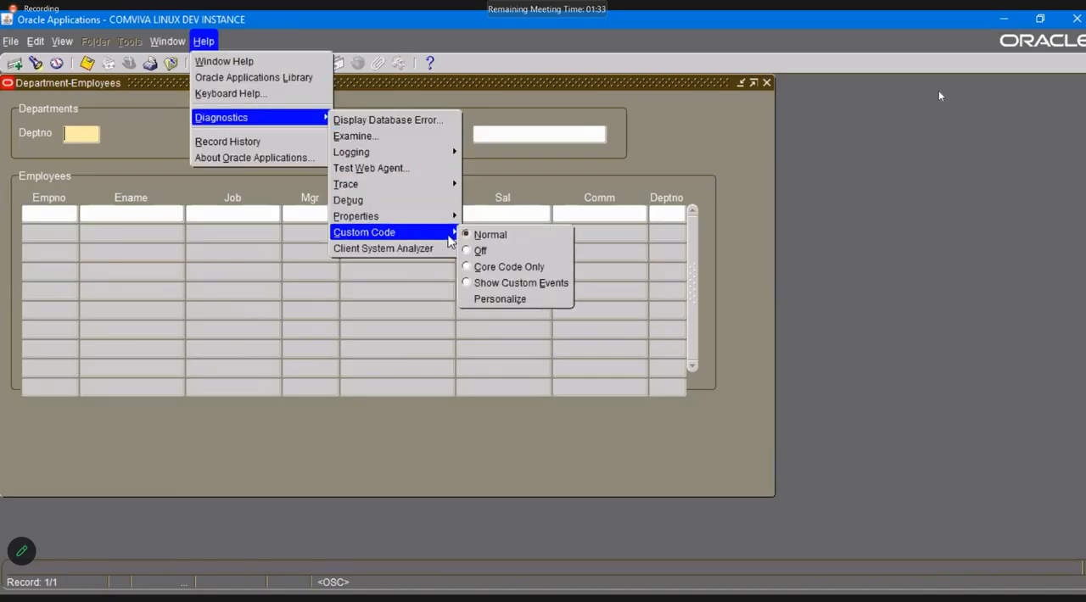
left_click(514, 297)
left_click(41, 202)
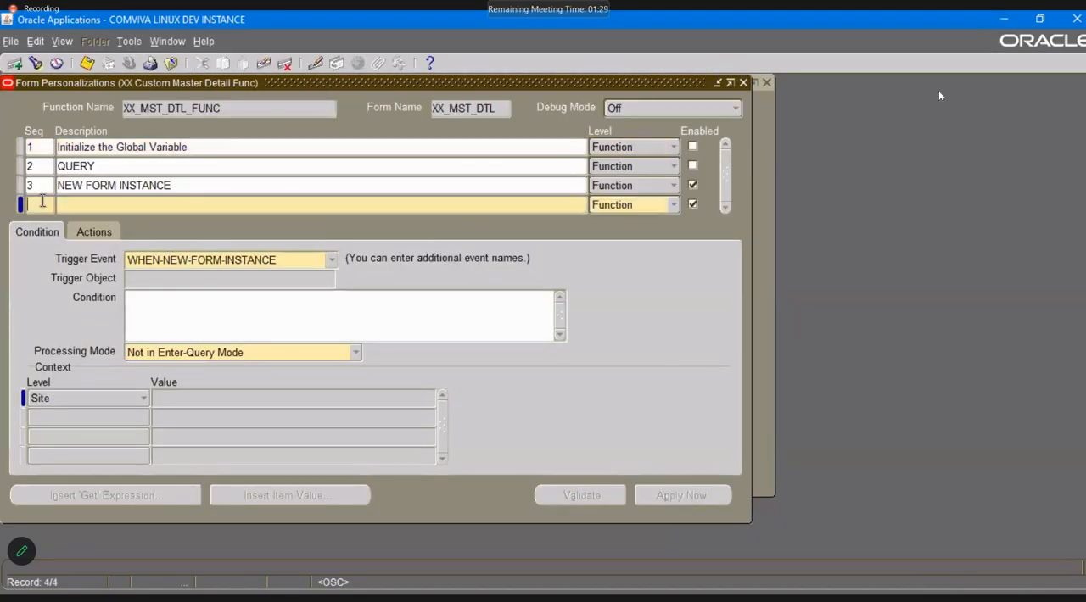
type("4")
key("Tab")
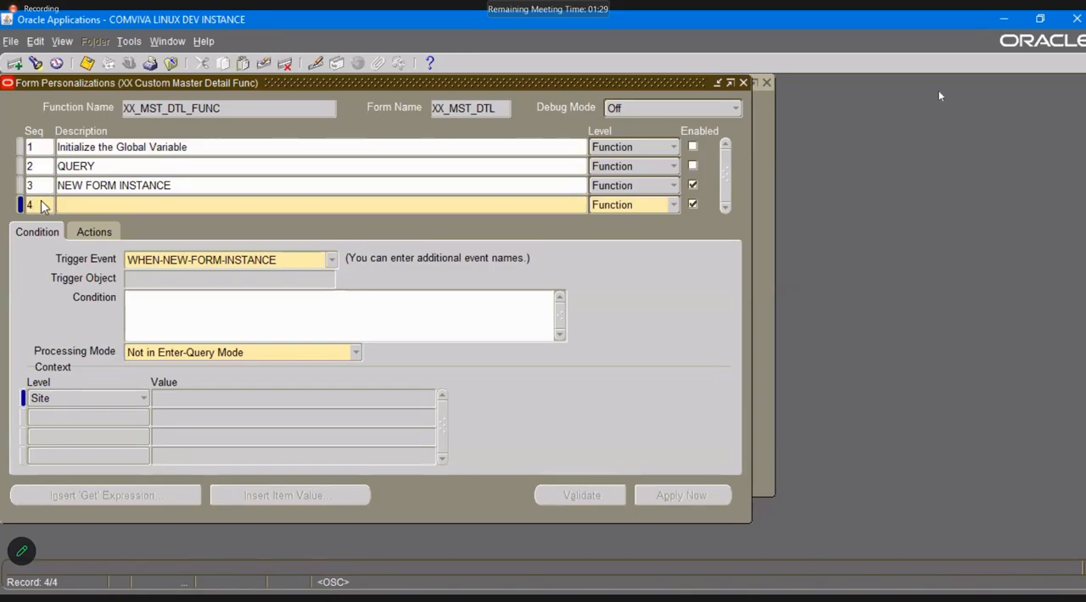
left_click(332, 260)
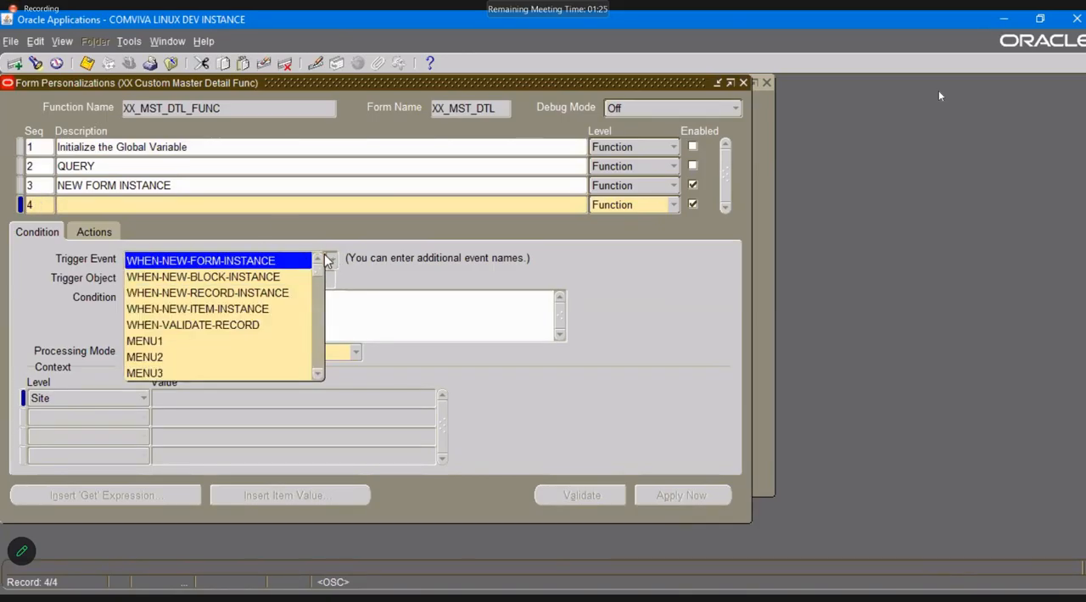
left_click(271, 205)
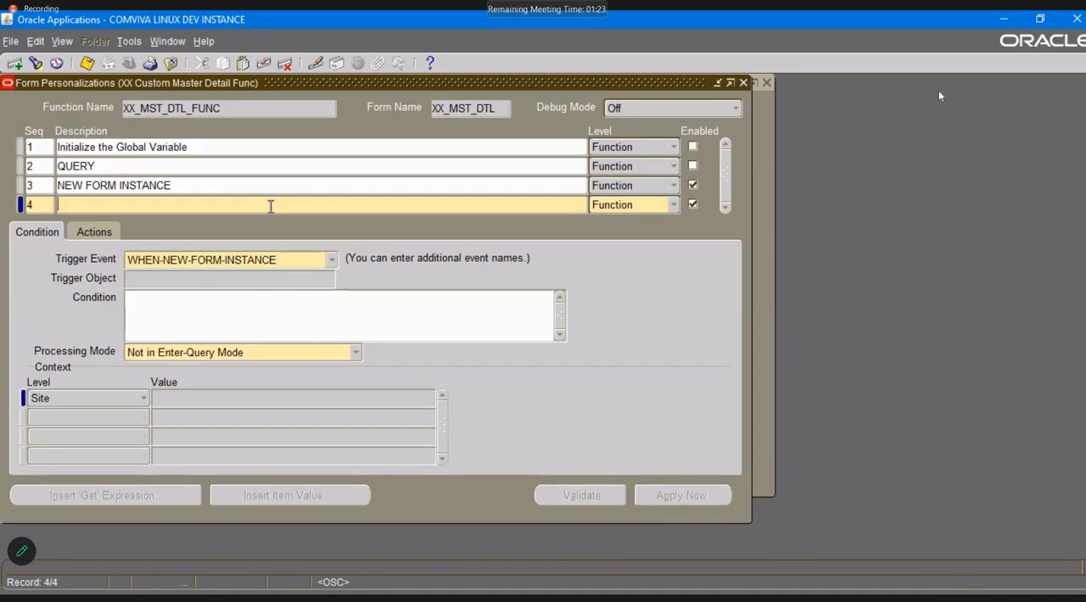
type("NEW BL")
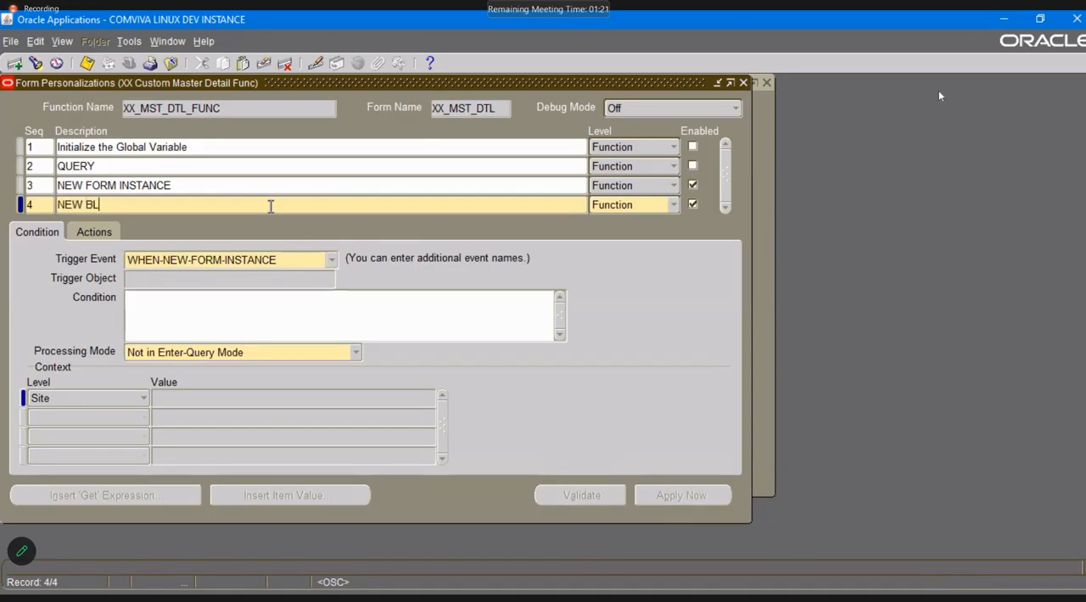
type("OCK INSTANCE")
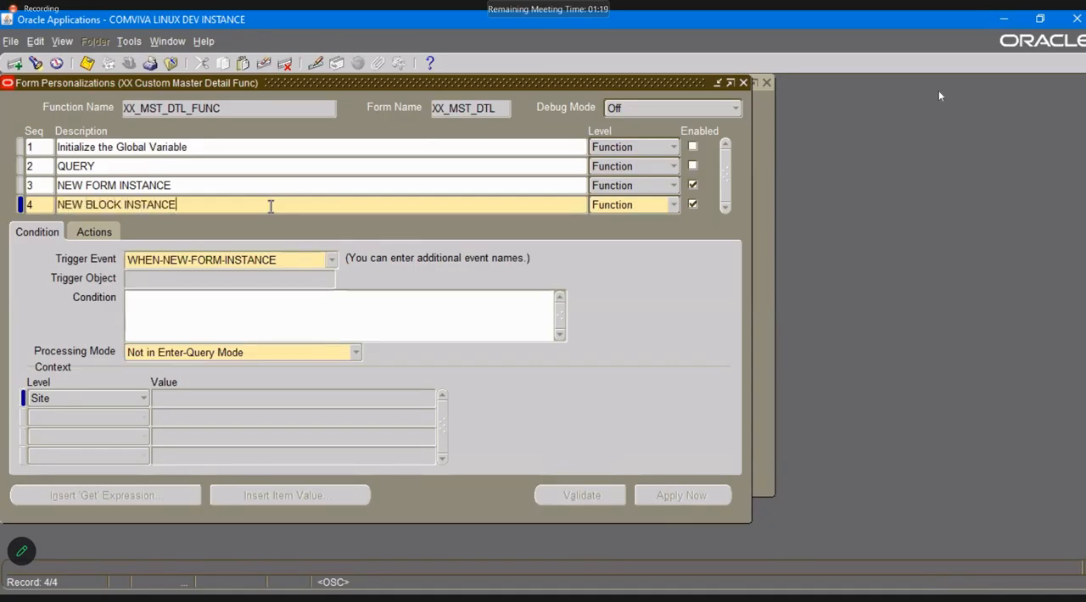
key("ctrl+s")
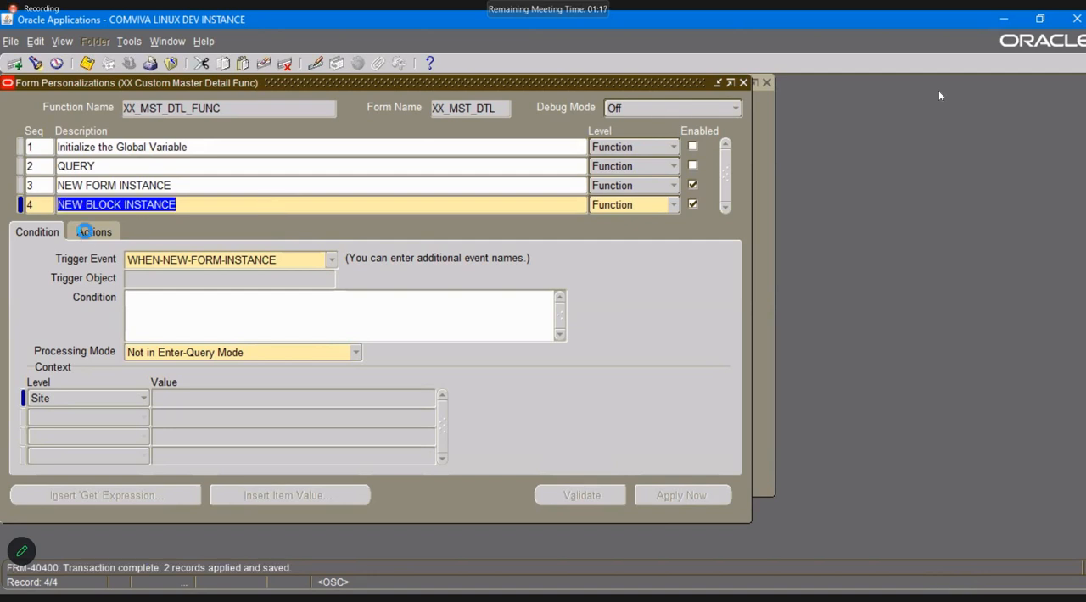
Give the NEW BLOCK INSTANCE personalization a Message action of type Show with the text "Block Level Trigger Fired", and save.
left_click(89, 231)
left_click(58, 273)
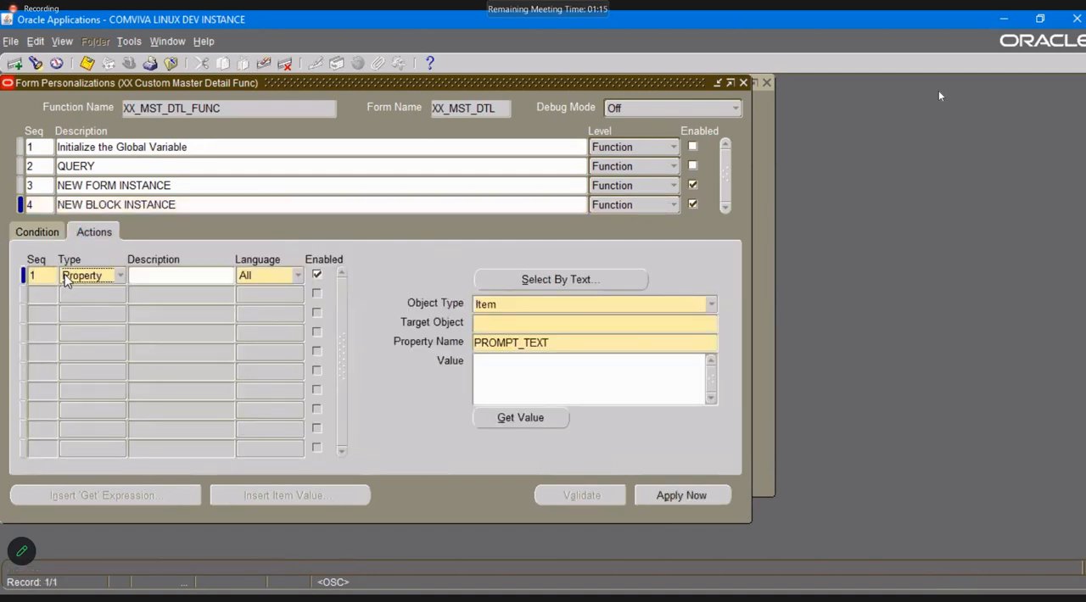
left_click(76, 293)
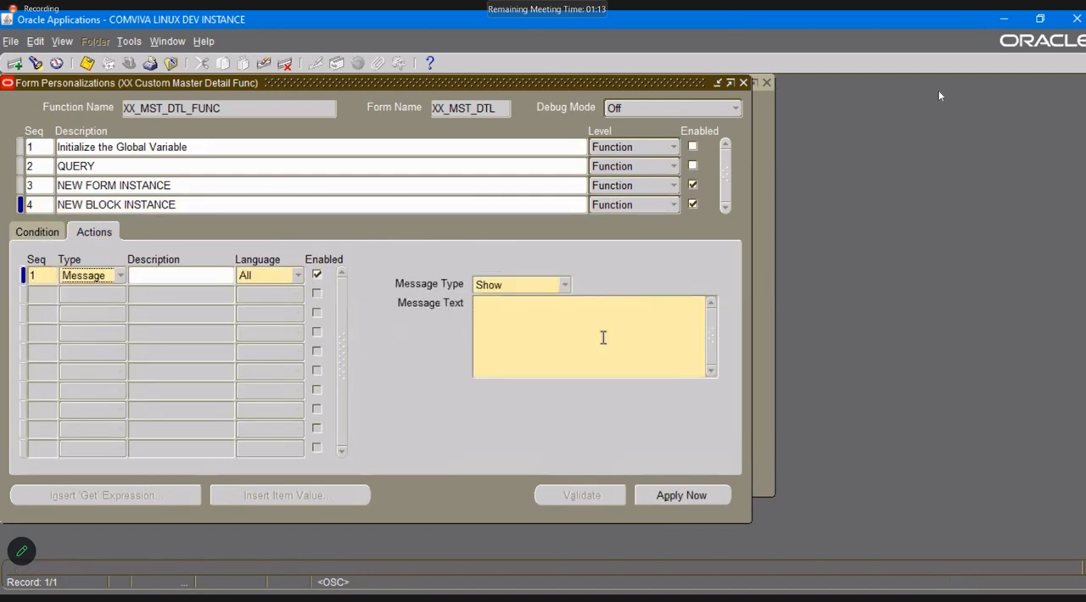
left_click(556, 285)
left_click(567, 321)
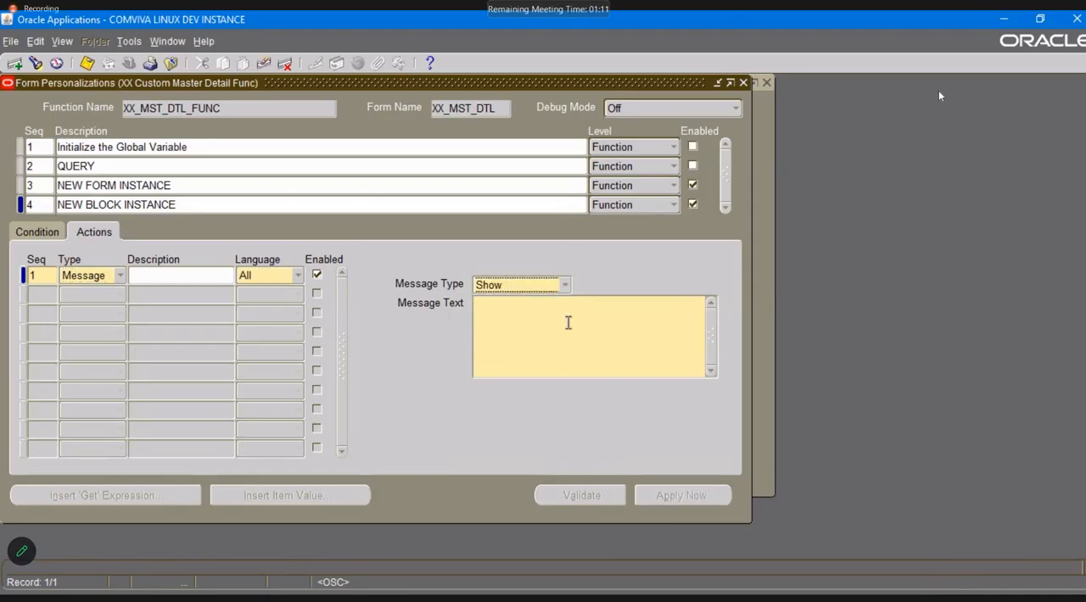
type("B")
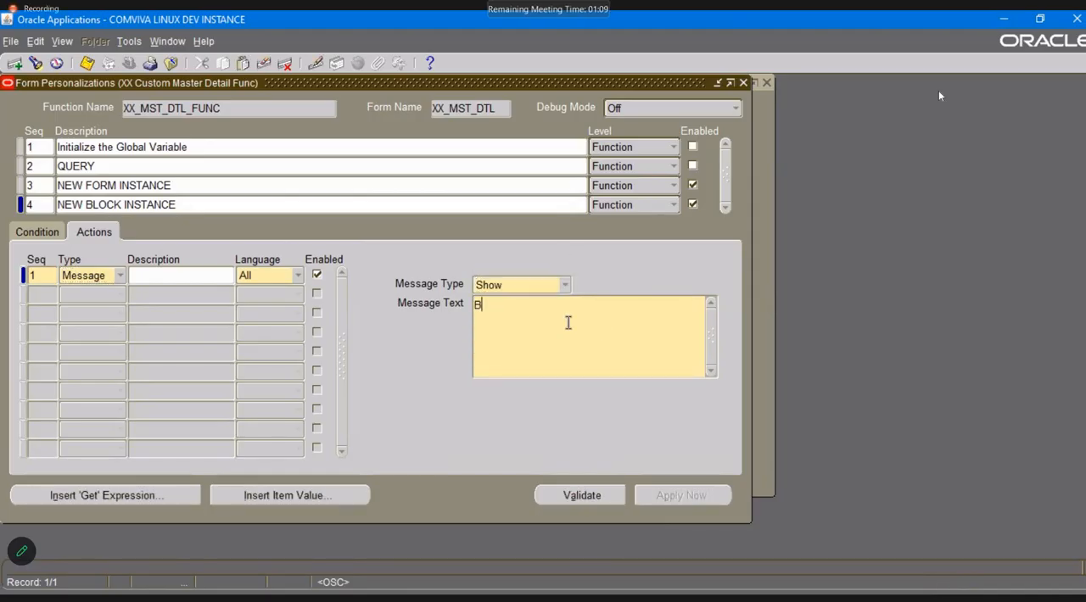
type("lock Level Tr")
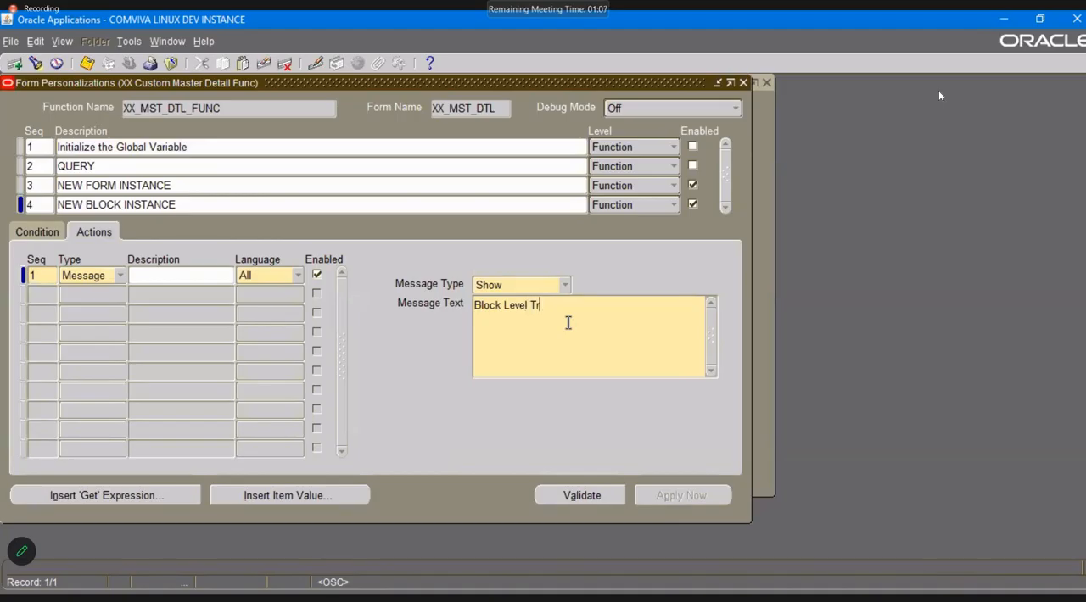
type("igger Fired")
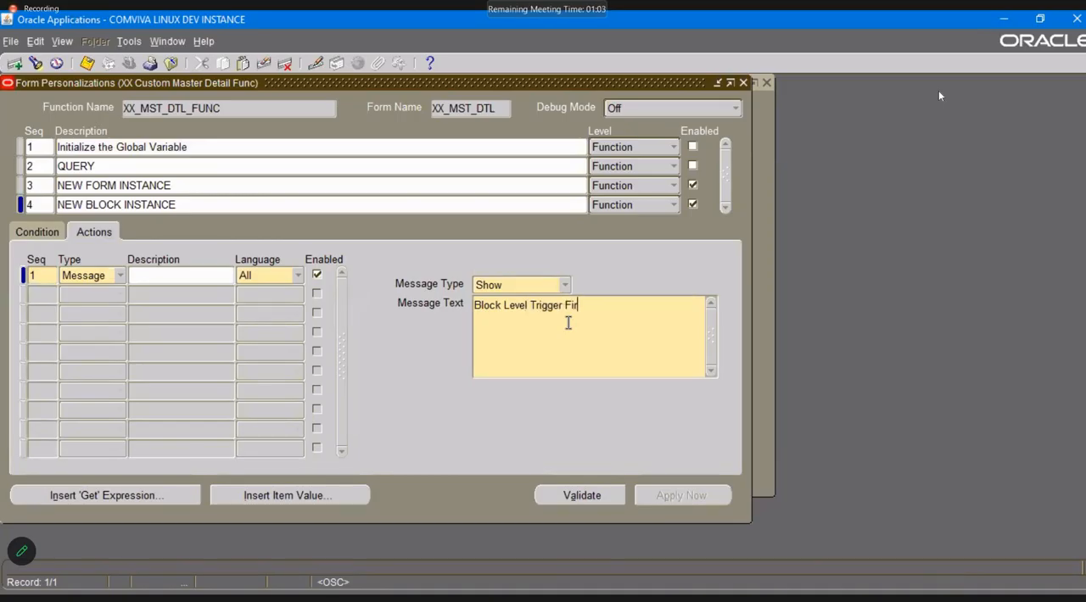
key("ctrl+s")
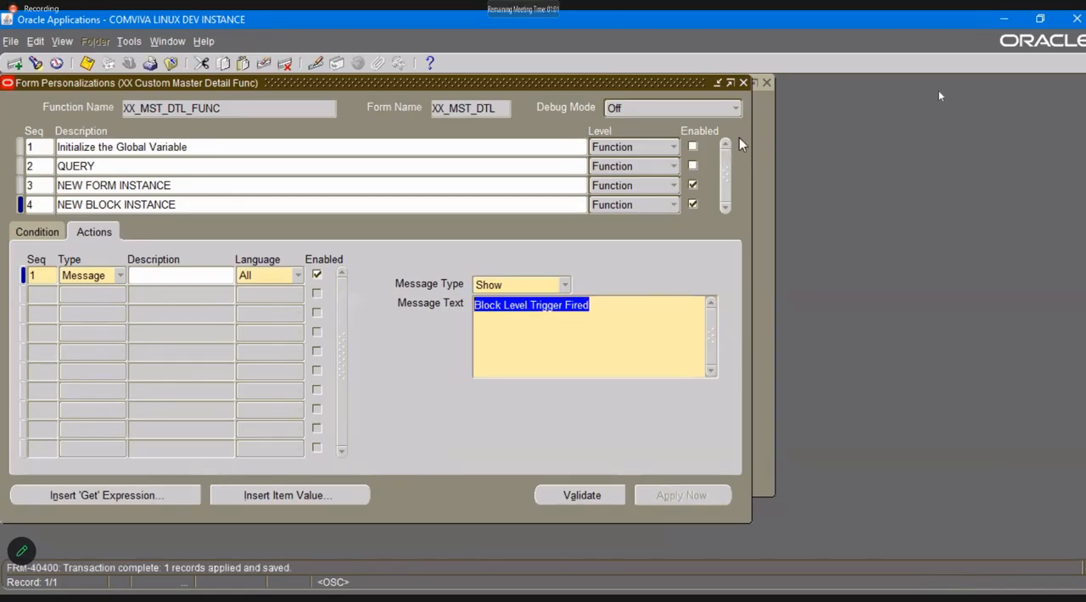
Close the personalizations and the form, reopen XX Custom Master Detail, and acknowledge both the form-level and block-level messages.
left_click(743, 83)
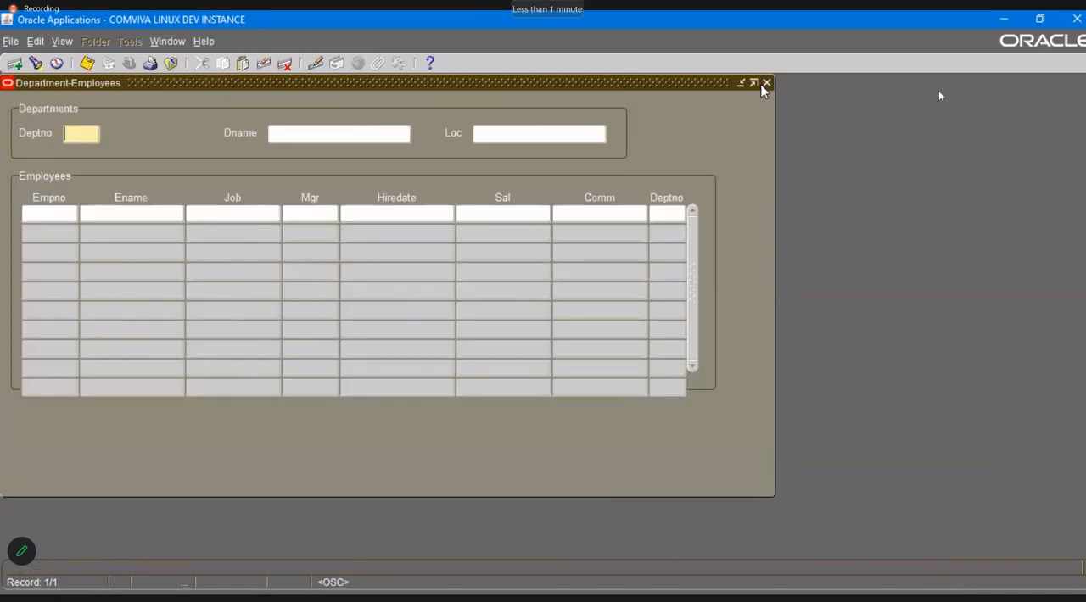
left_click(766, 83)
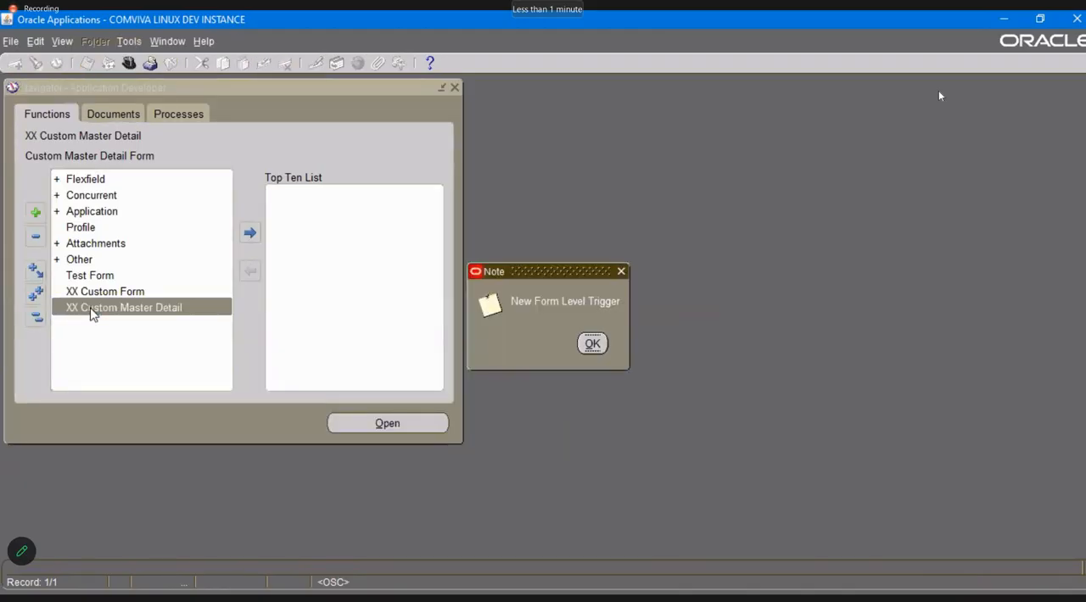
left_click(591, 346)
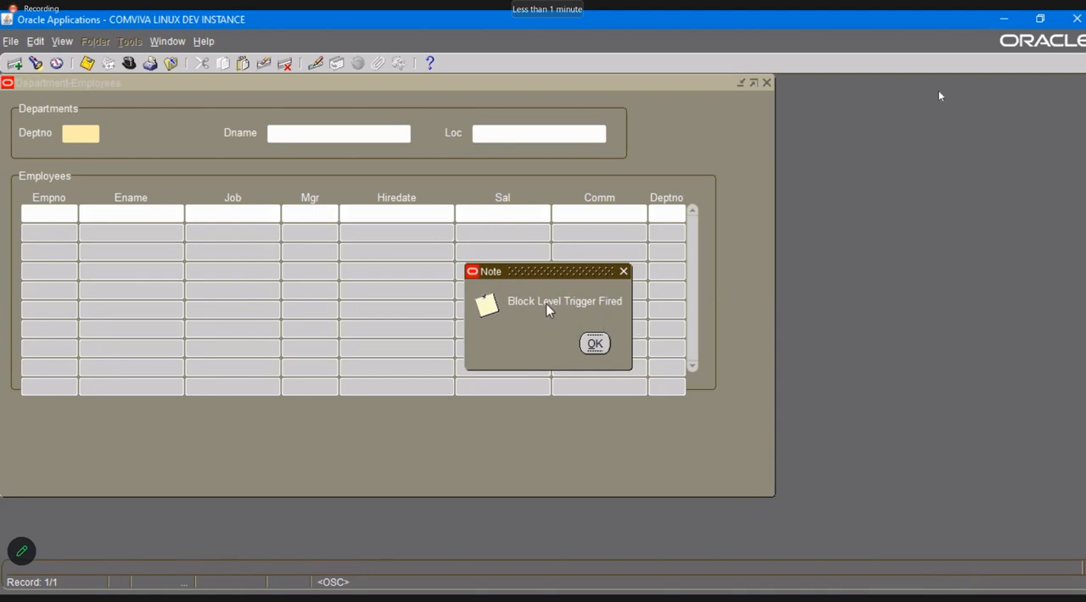
left_click(595, 343)
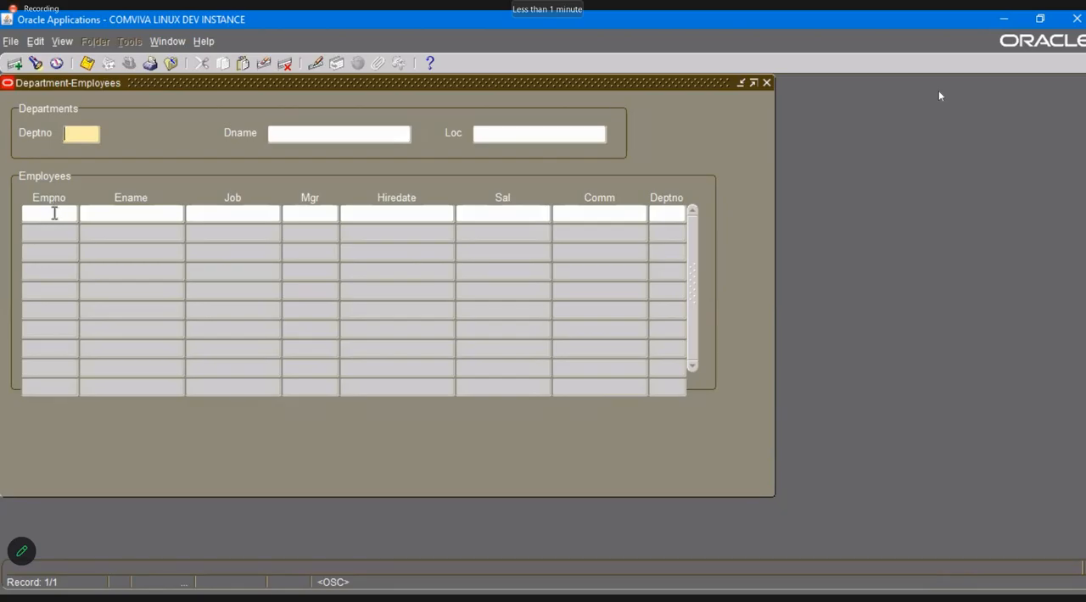
Test the block-level trigger by switching between the Employees block's Empno field and the Departments block's Deptno field.
left_click(54, 212)
left_click(54, 212)
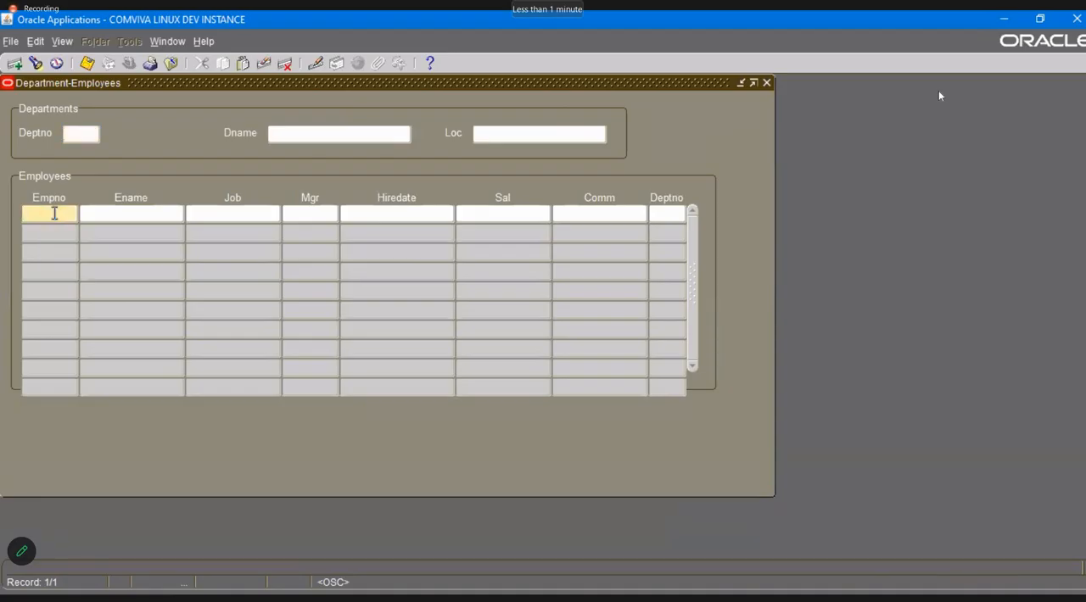
left_click(75, 134)
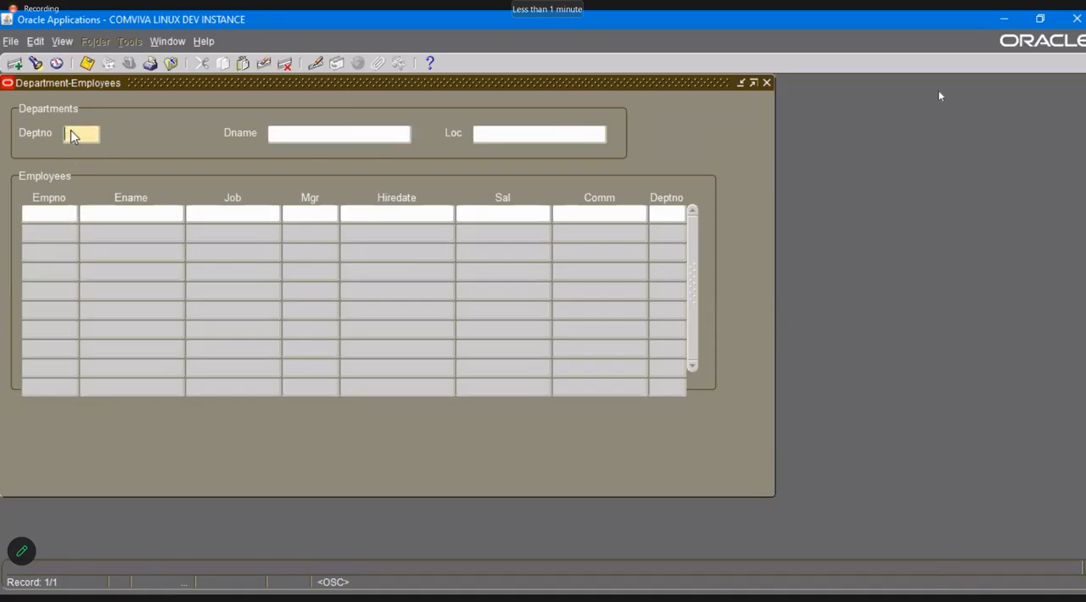
left_click(47, 215)
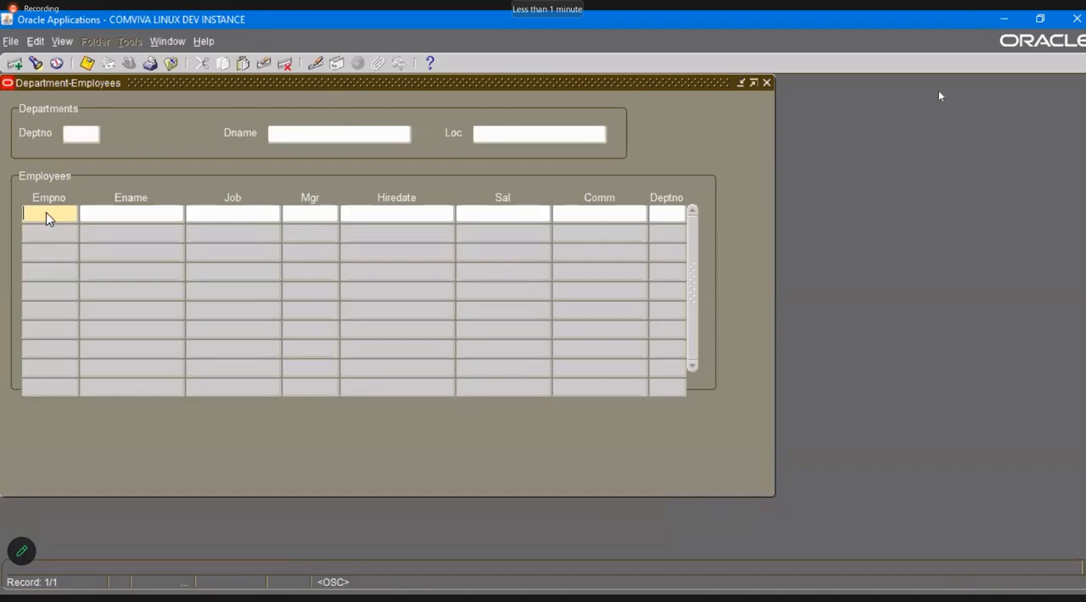
Reopen the form personalizations, set the NEW BLOCK INSTANCE entry's trigger event to WHEN-NEW-BLOCK-INSTANCE, and save.
left_click(202, 43)
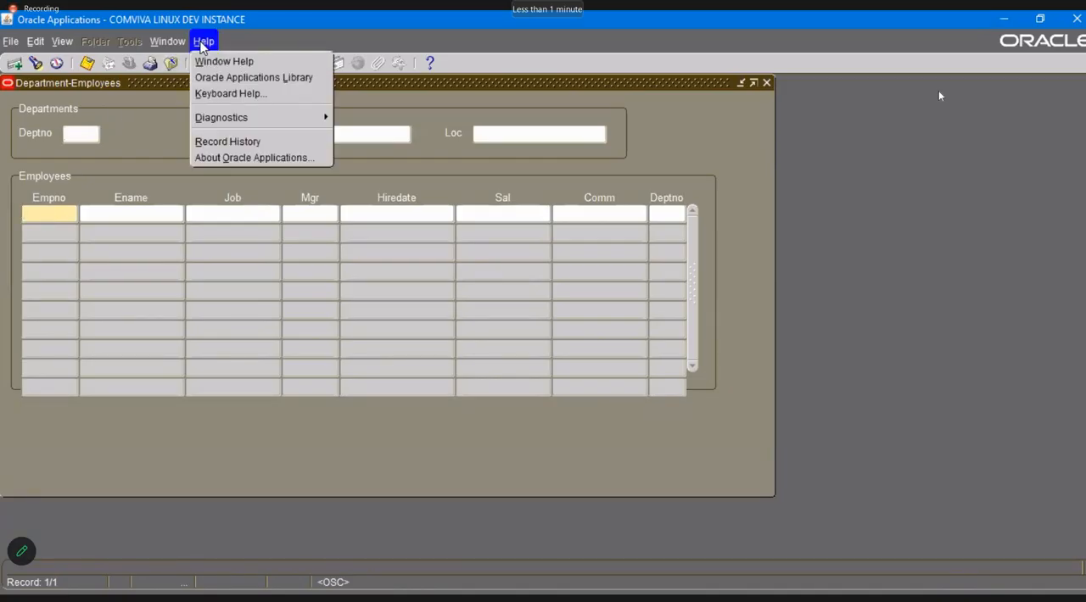
mouse_move(234, 117)
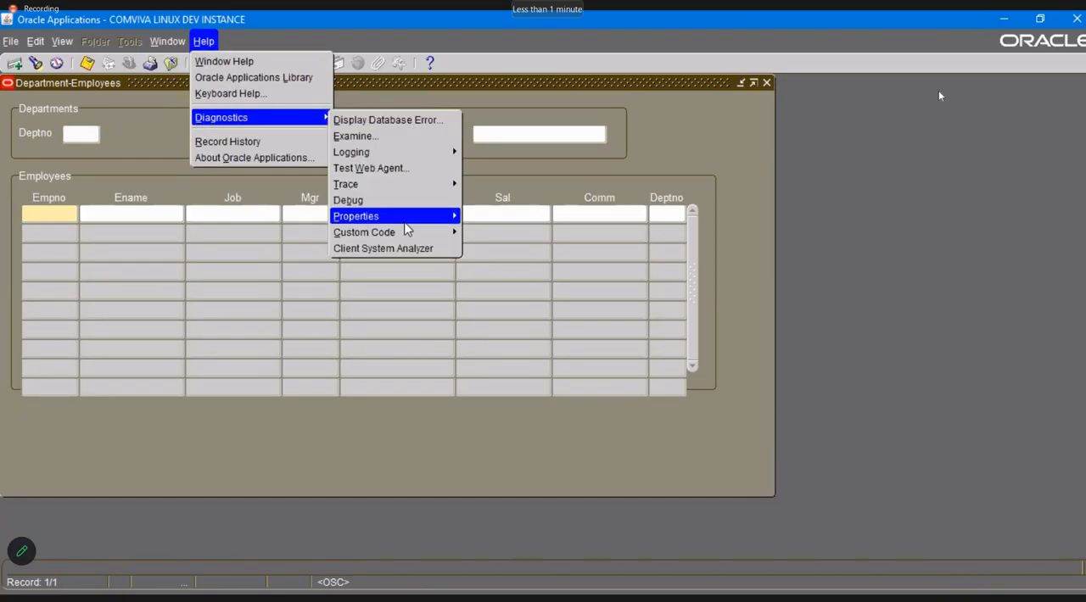
mouse_move(399, 233)
left_click(539, 300)
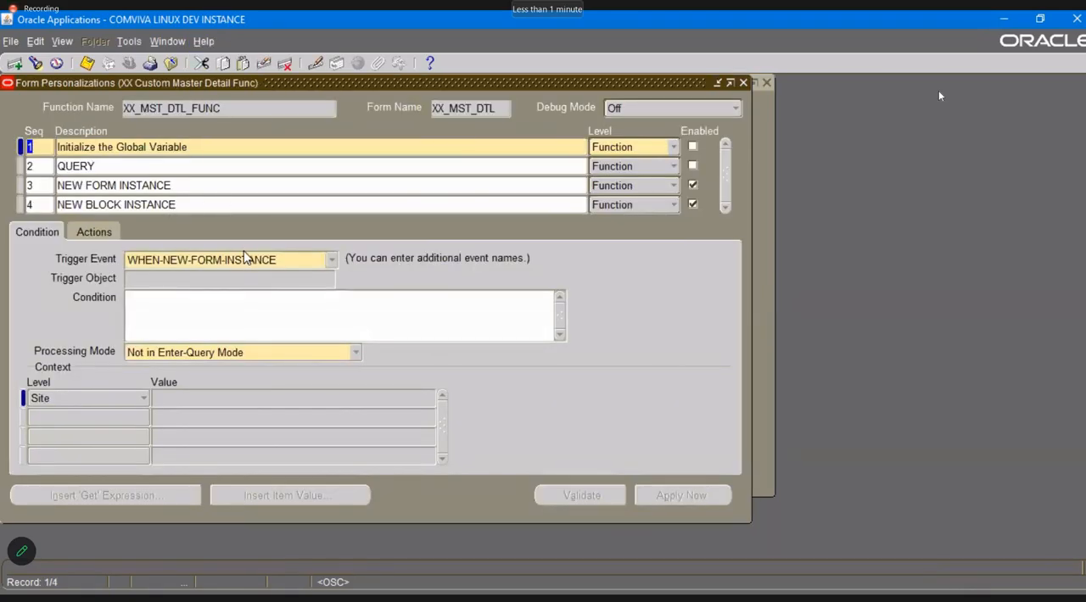
left_click(180, 203)
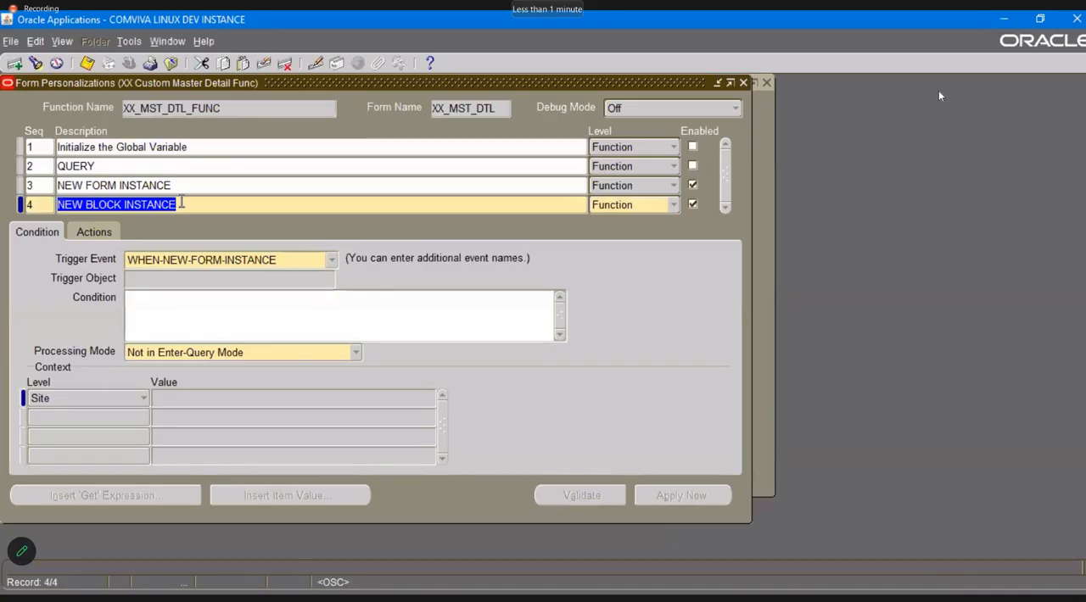
left_click(332, 261)
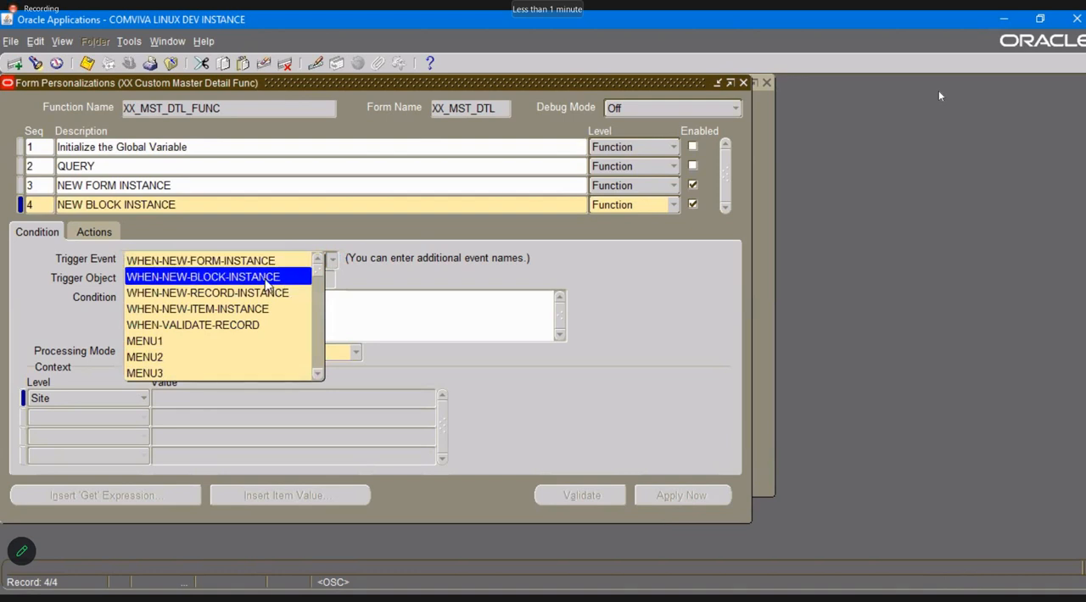
left_click(265, 280)
key("ctrl+s")
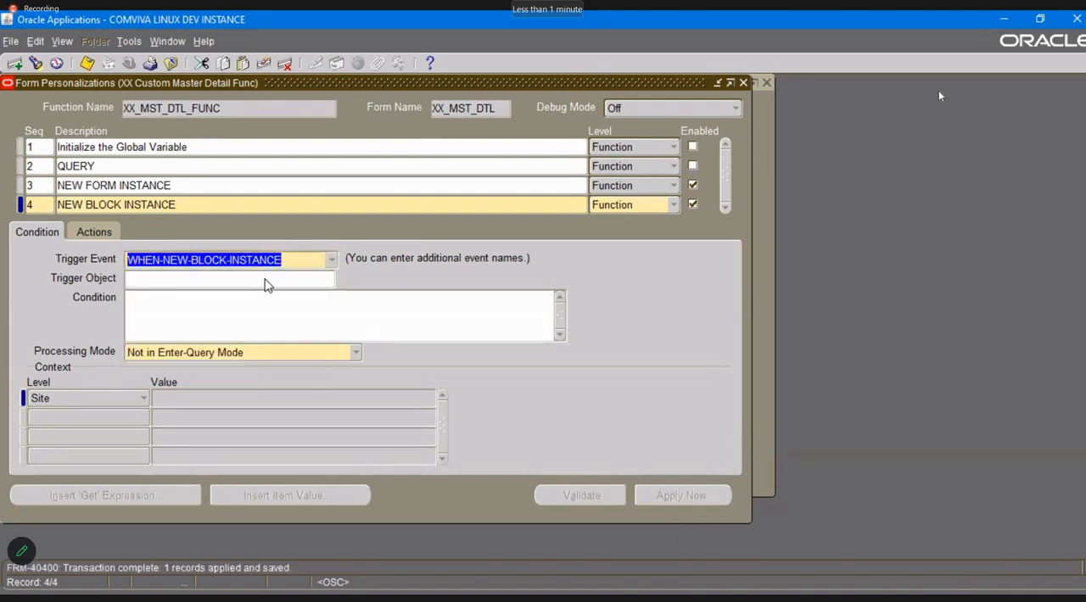
left_click(280, 310)
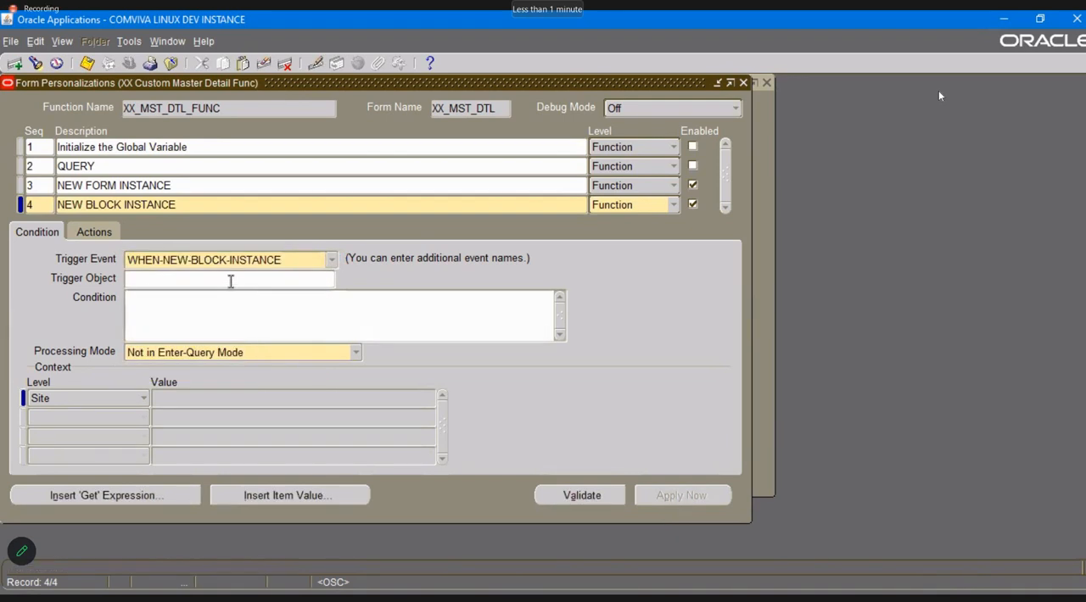
left_click(230, 281)
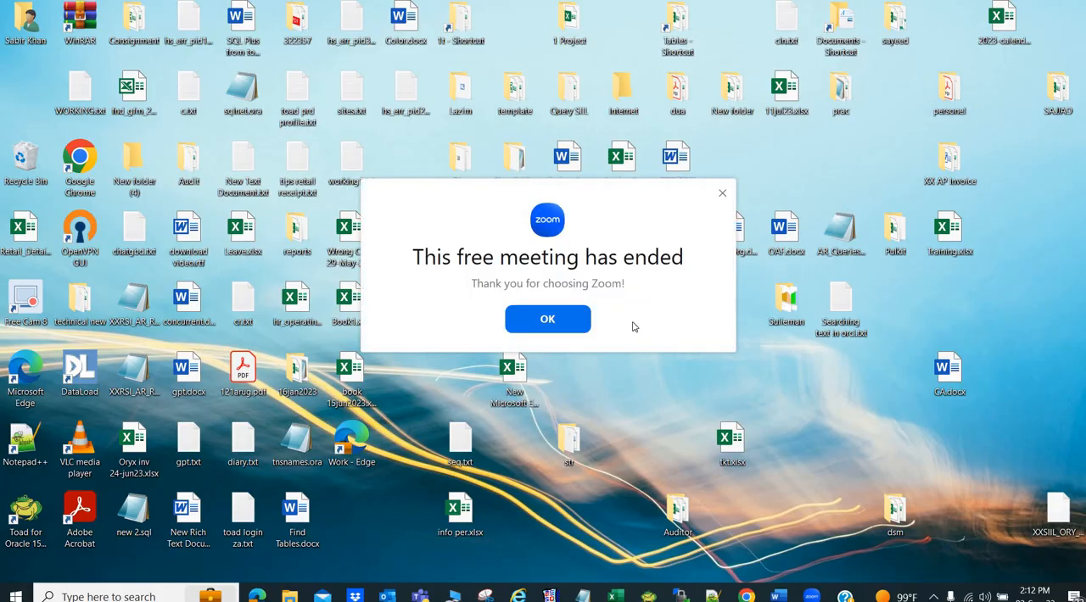
Dismiss the Zoom meeting-ended notice and switch to the Training chat in WhatsApp Web in Microsoft Edge.
left_click(547, 320)
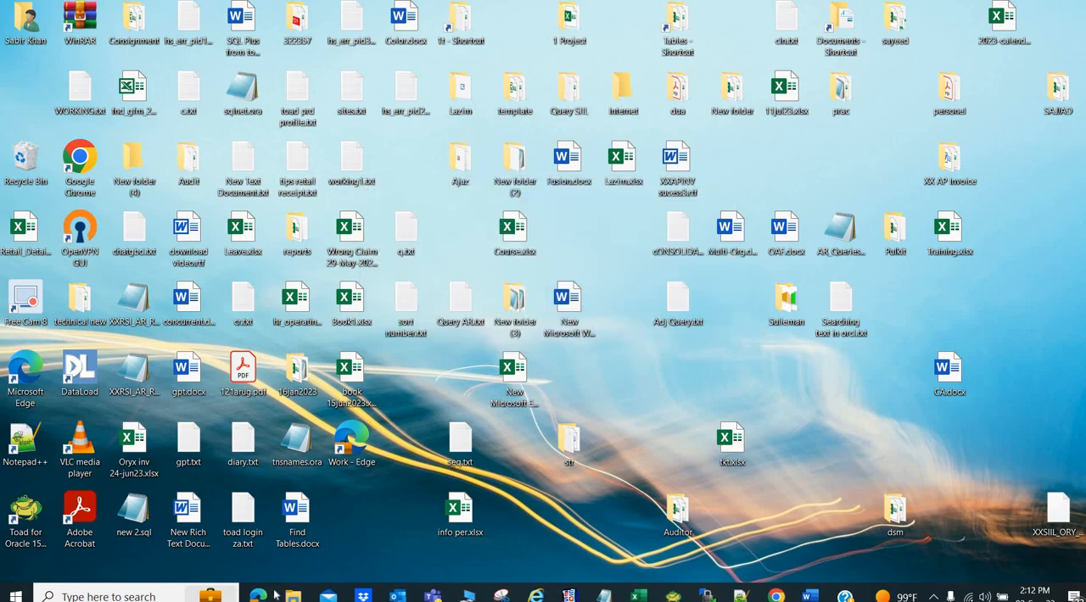
mouse_move(506, 587)
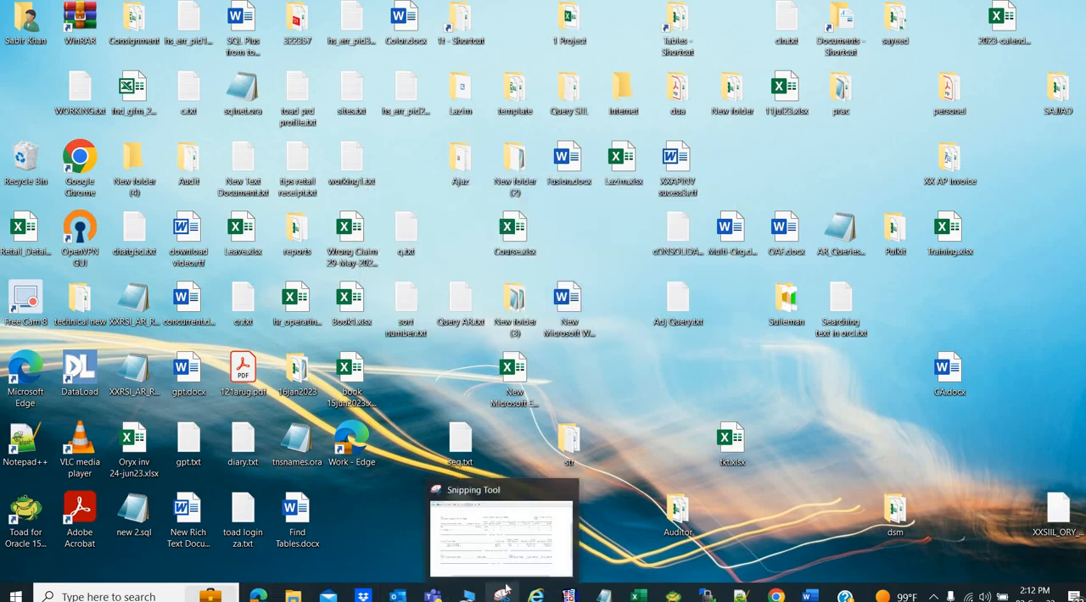
key("alt+Tab")
key("alt+Tab")
key("alt+Tab")
key("alt+Tab")
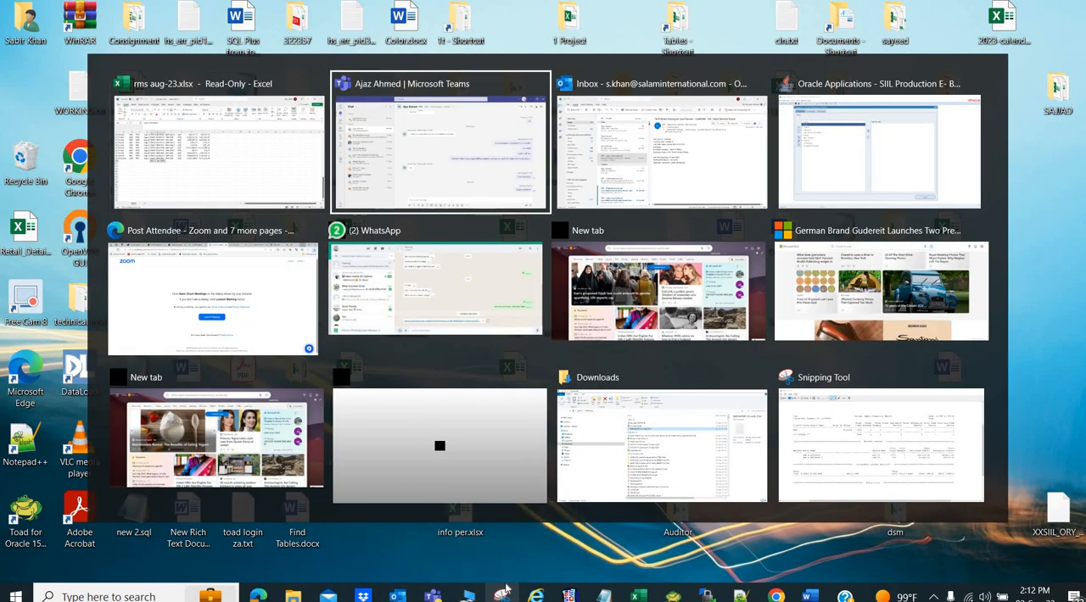
key("alt+Tab")
key("alt+Tab")
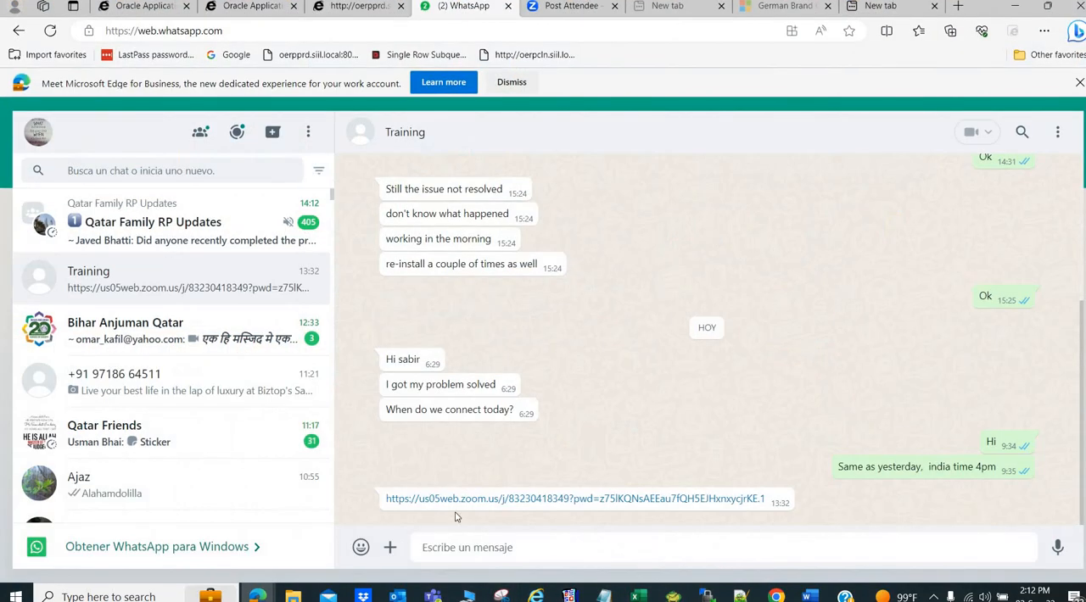
Rejoin the Zoom meeting from the chat's invitation link with computer audio and accept the recording notice.
left_click(462, 504)
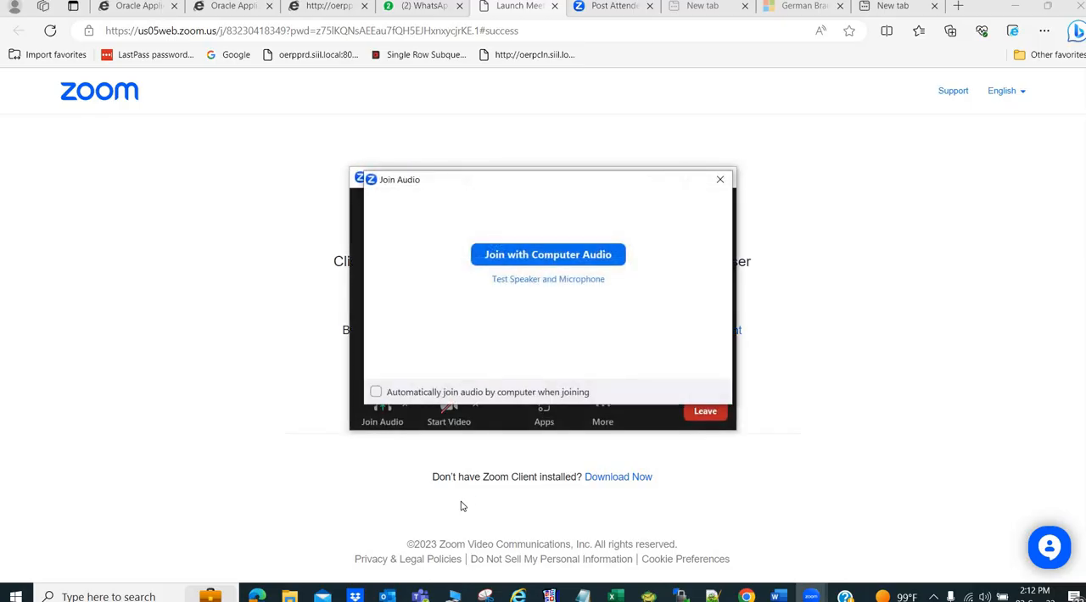
left_click(537, 257)
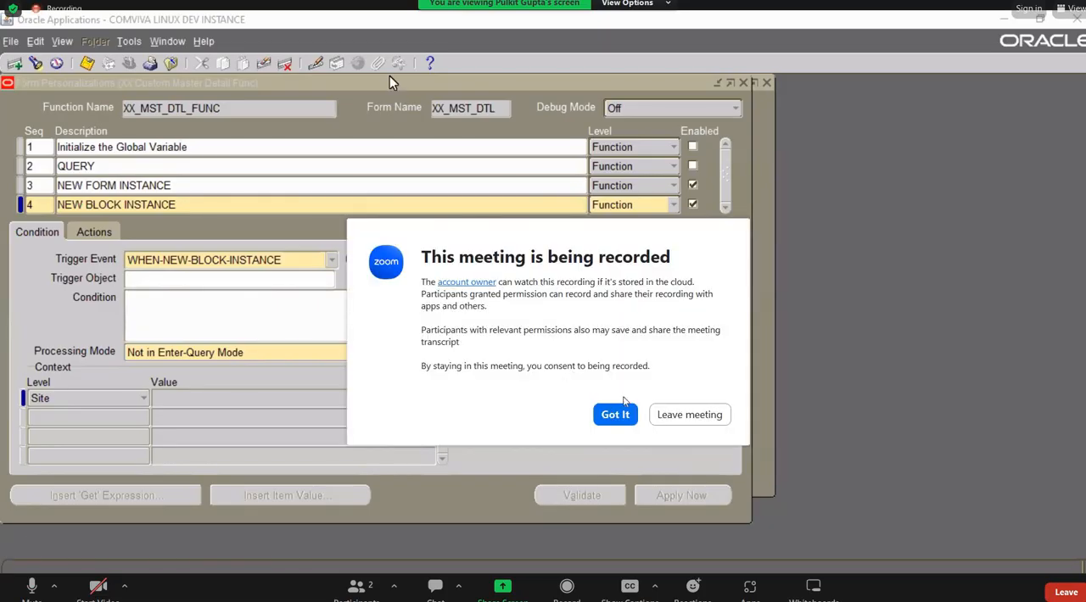
left_click(615, 414)
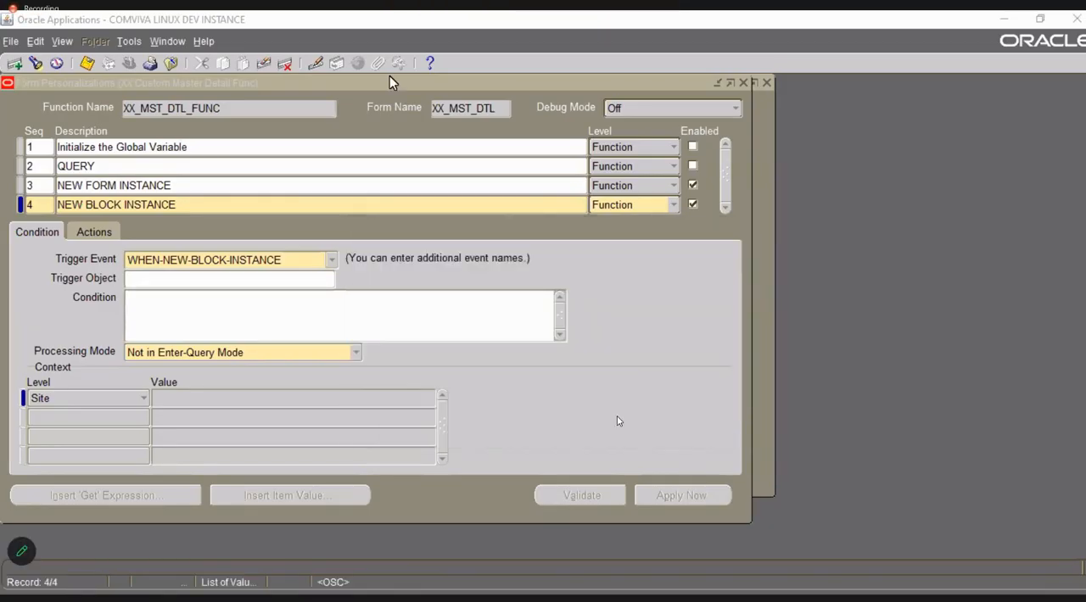
Save and close the personalizations, reopen the XX Custom Master Detail form, and acknowledge its form-level and block-level messages.
left_click(302, 320)
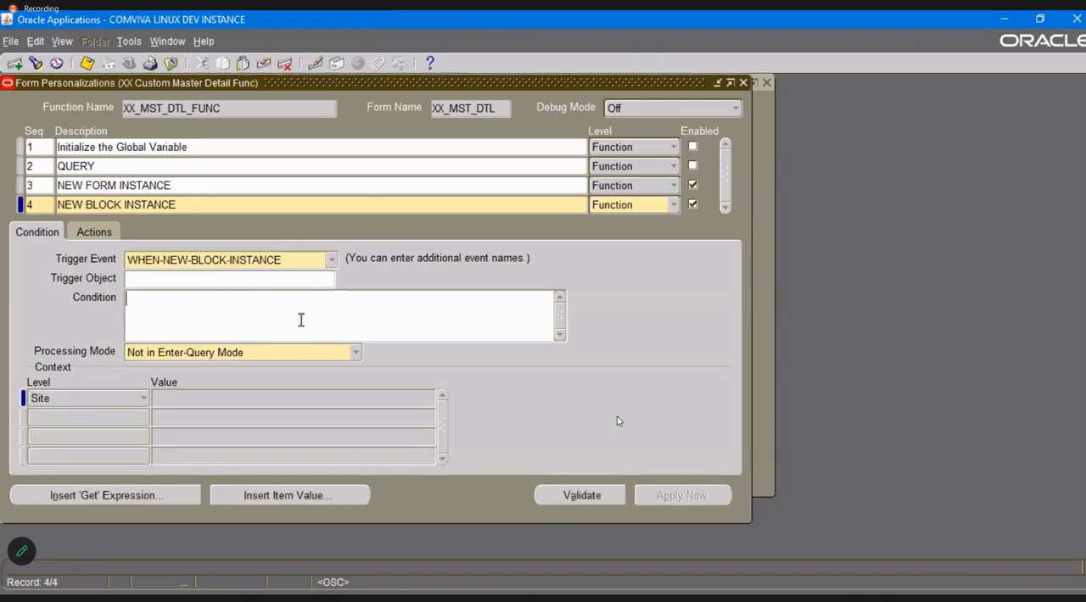
key("ctrl+s")
left_click(743, 83)
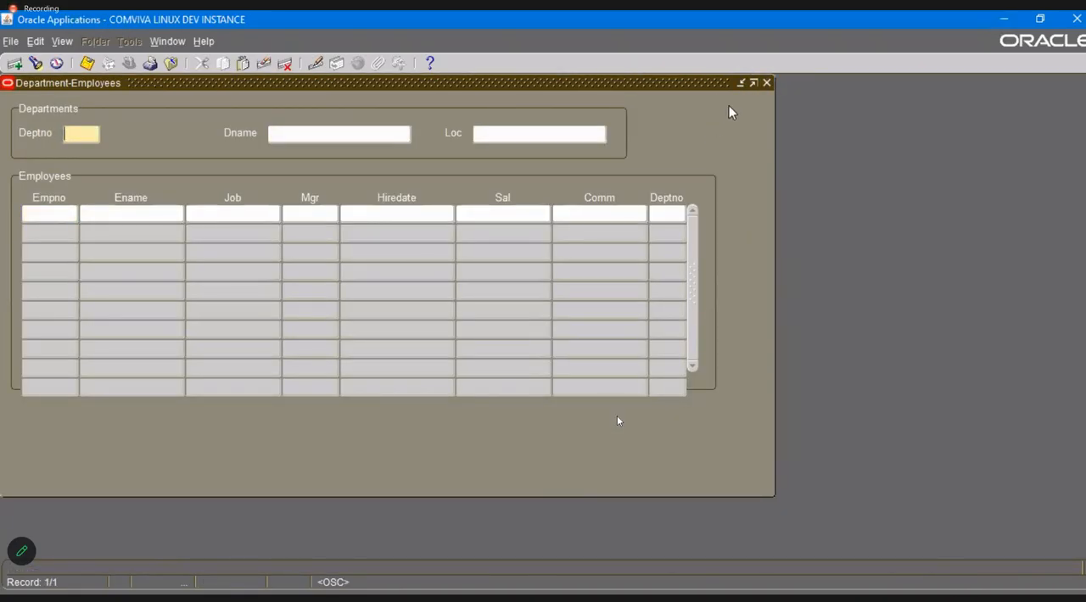
left_click(766, 83)
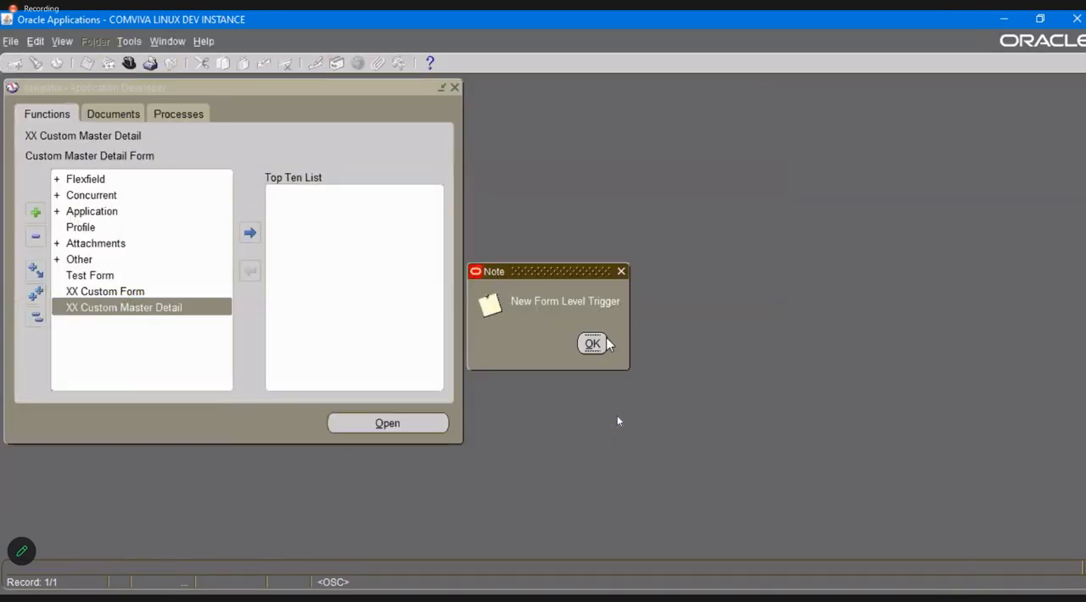
left_click(593, 342)
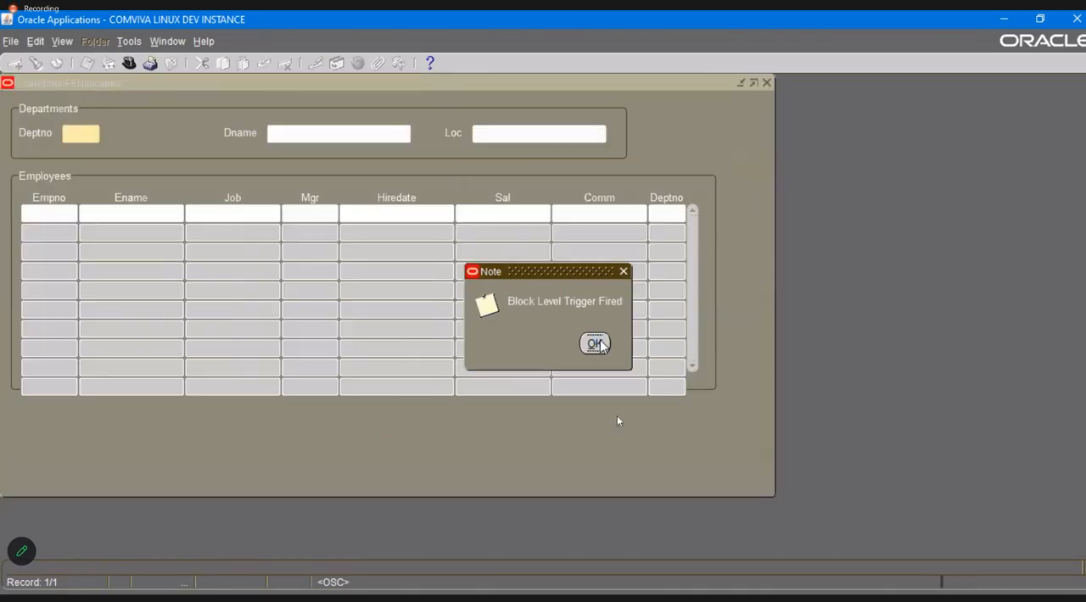
left_click(593, 342)
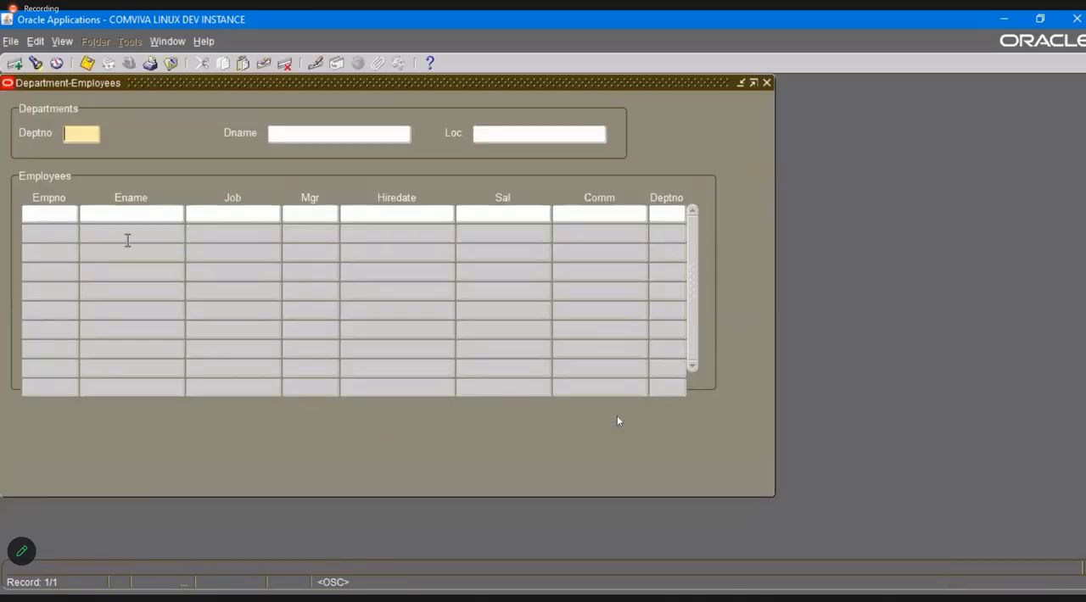
Test the block-level trigger by moving to the Employees block's Empno and back to the Departments block's Deptno, acknowledging each message.
left_click(59, 213)
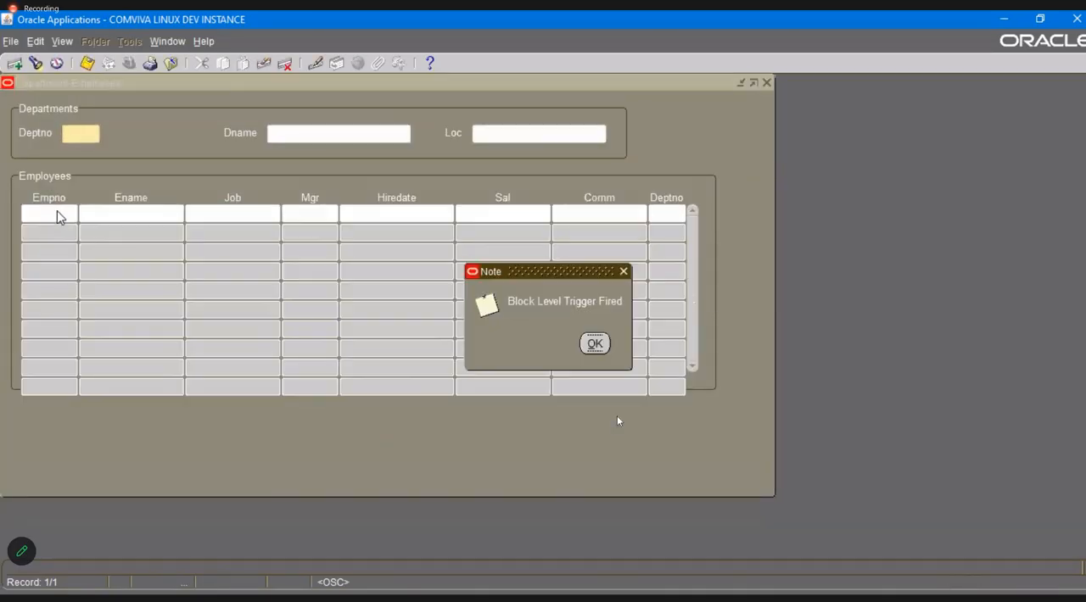
left_click(594, 344)
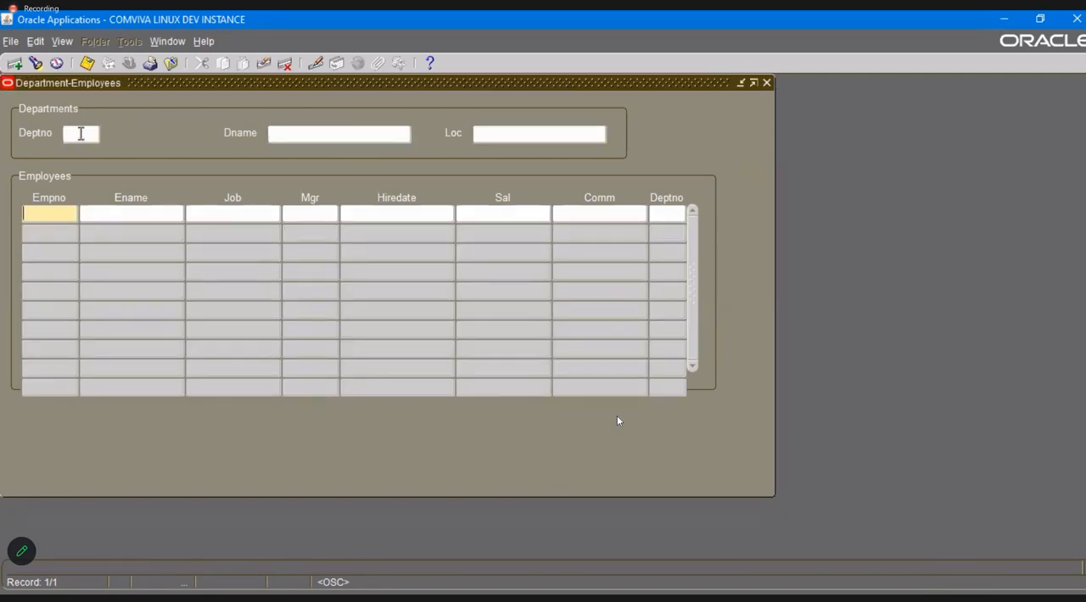
left_click(81, 133)
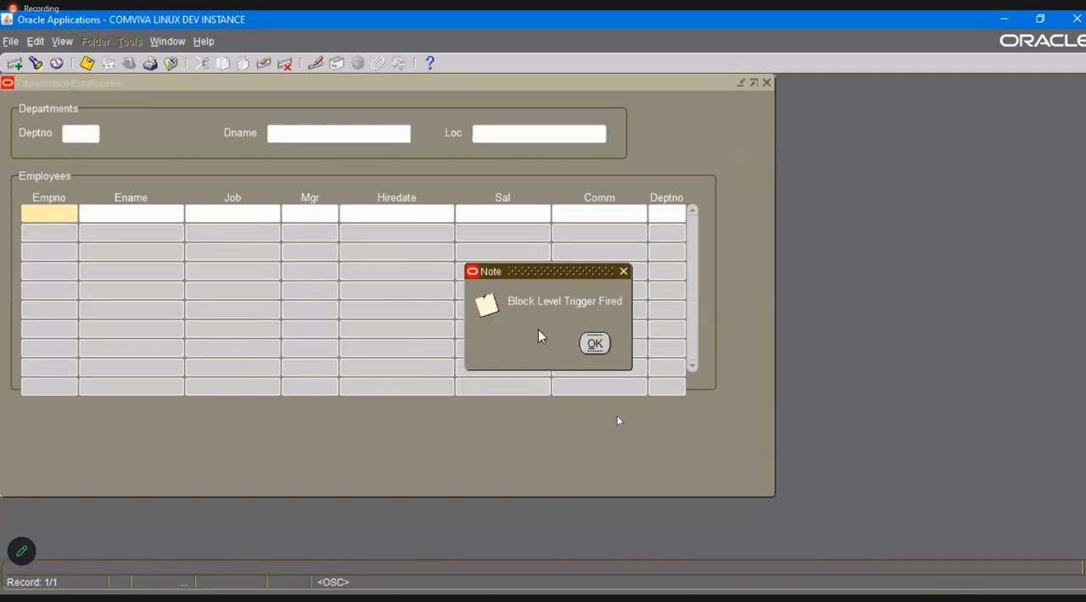
left_click(595, 344)
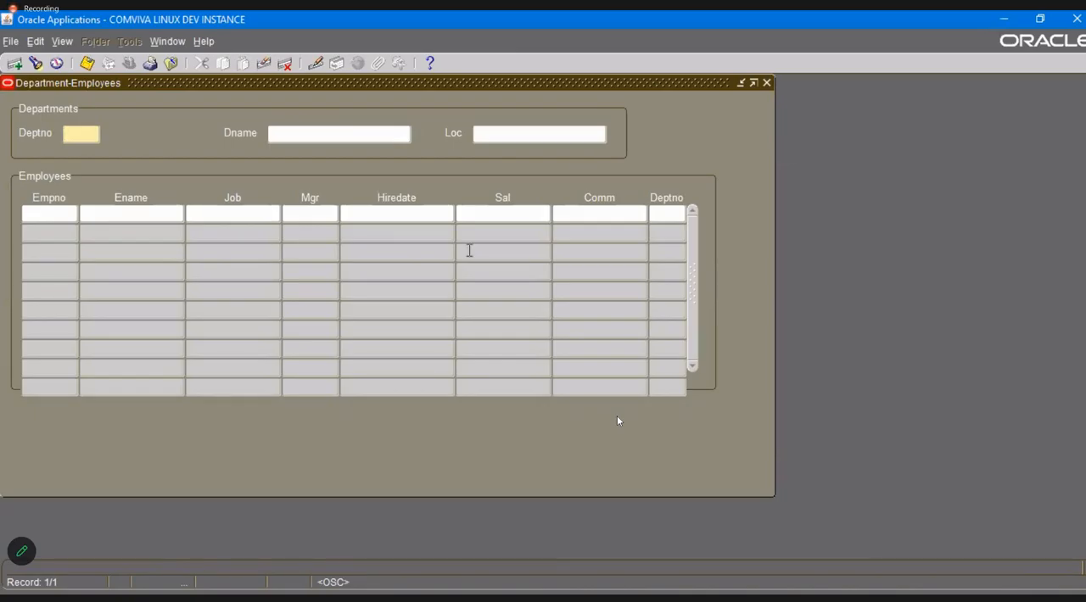
In the form personalizations, set the NEW BLOCK INSTANCE entry's trigger object to XX_EMPLOYEE_BLK and save.
left_click(204, 41)
mouse_move(254, 117)
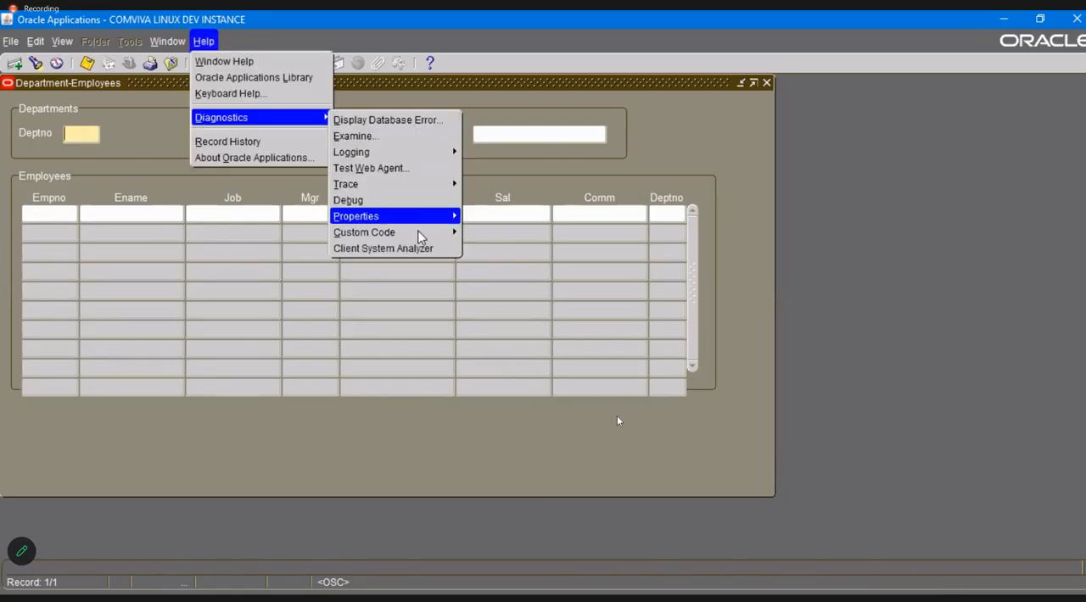
mouse_move(447, 234)
left_click(508, 298)
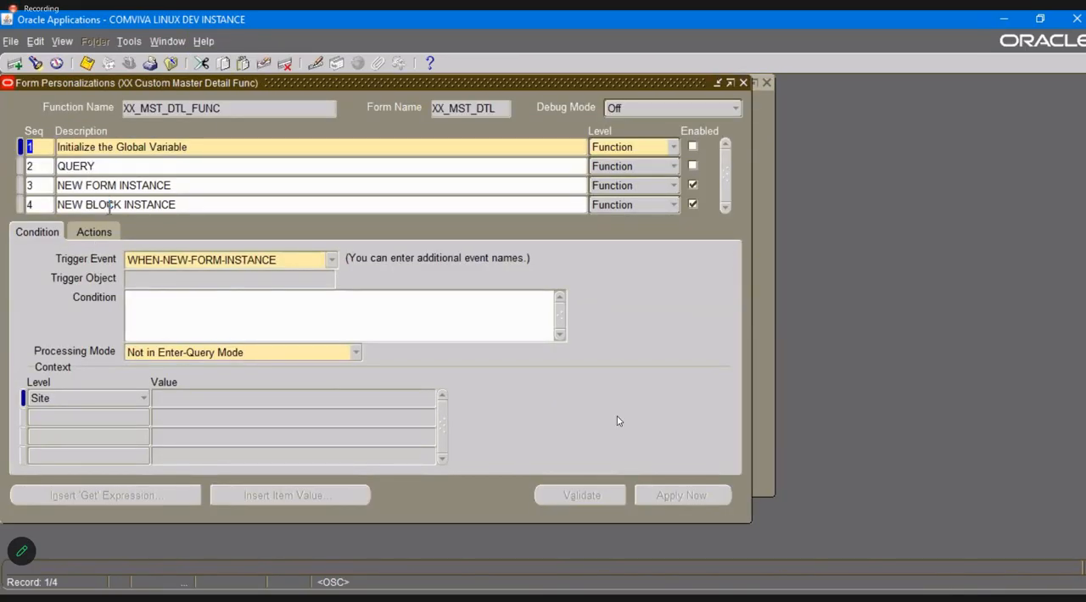
left_click(107, 204)
left_click(225, 276)
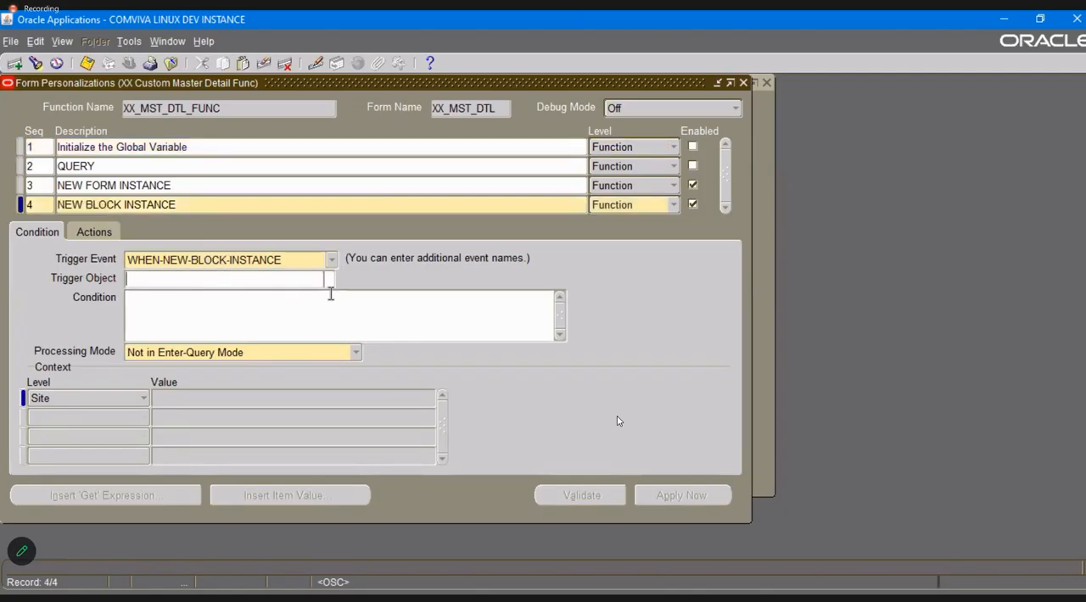
left_click(328, 280)
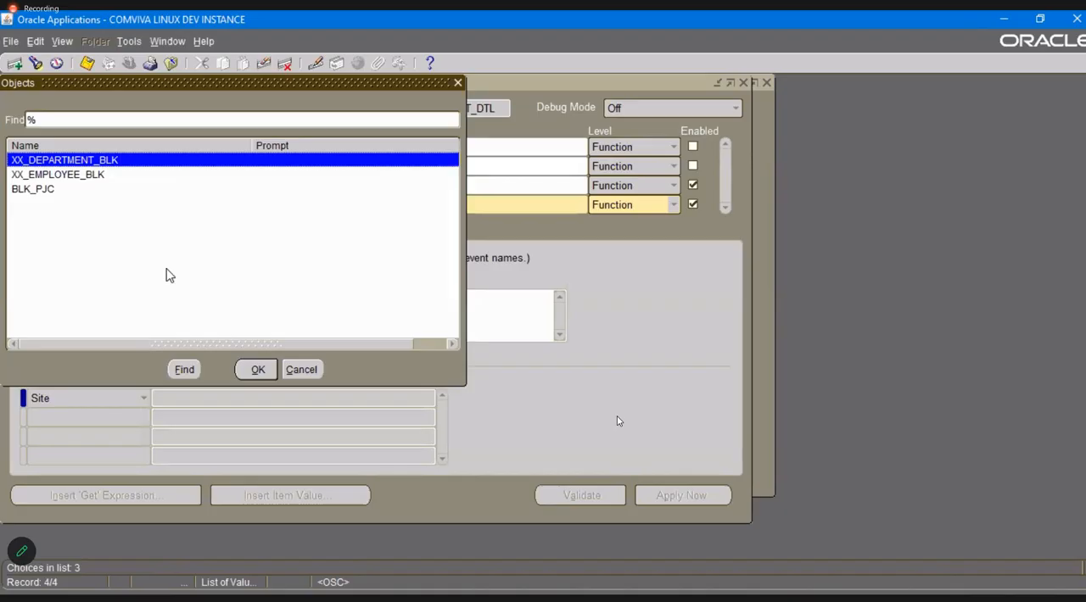
double_click(92, 180)
key("ctrl+s")
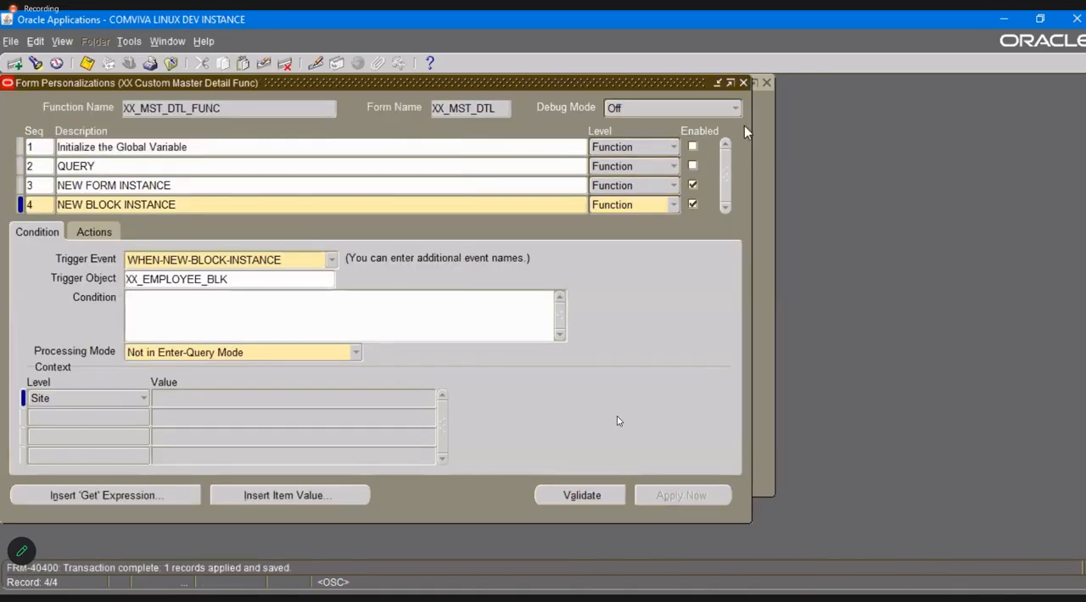
Close the personalizations and the form, reopen XX Custom Master Detail, and acknowledge the form-level message.
left_click(743, 84)
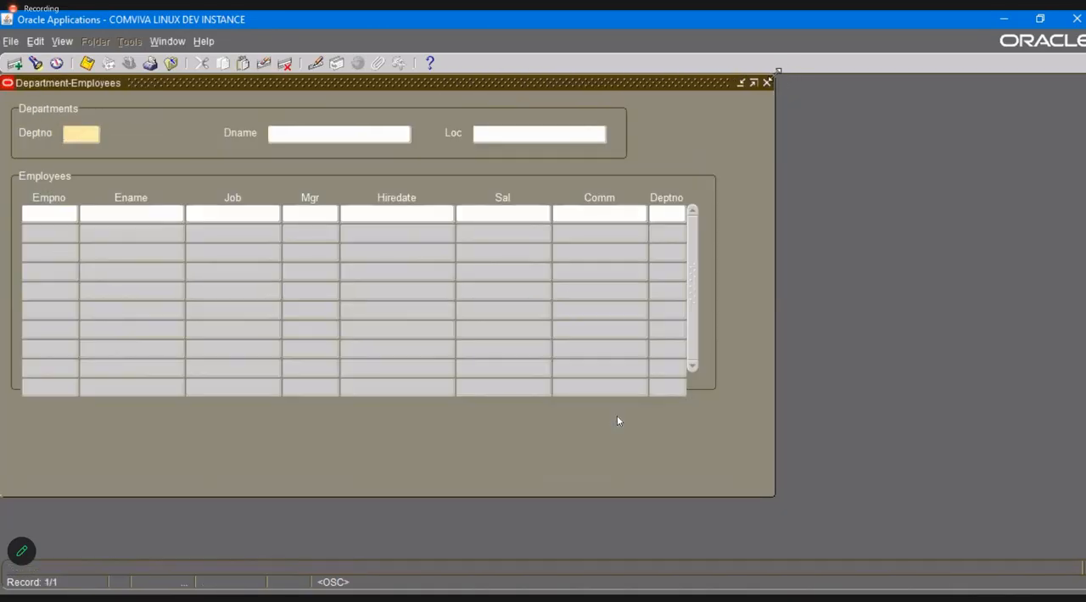
left_click(767, 83)
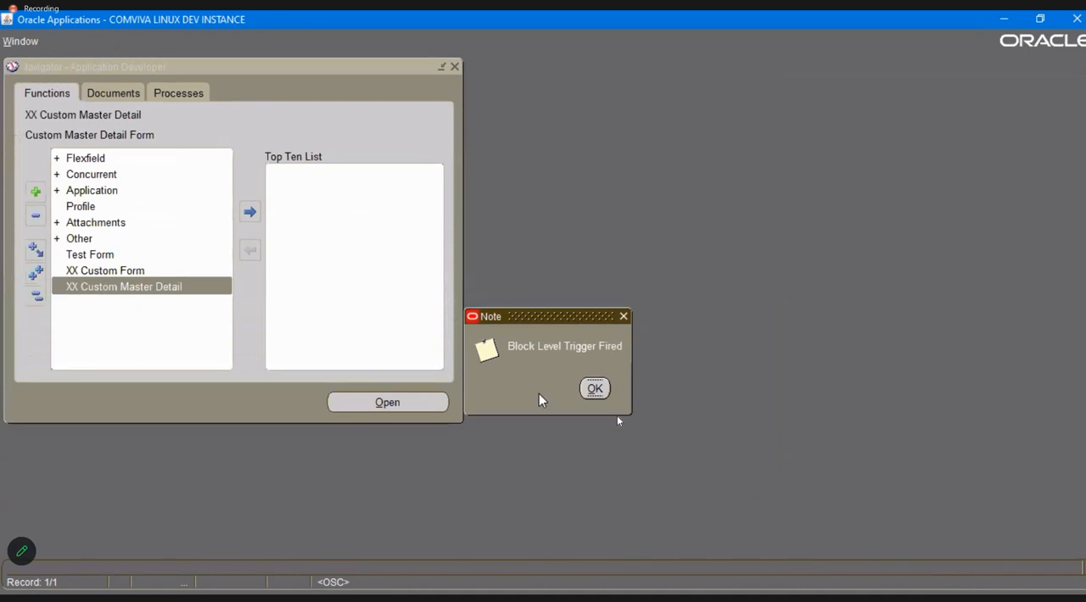
left_click(595, 389)
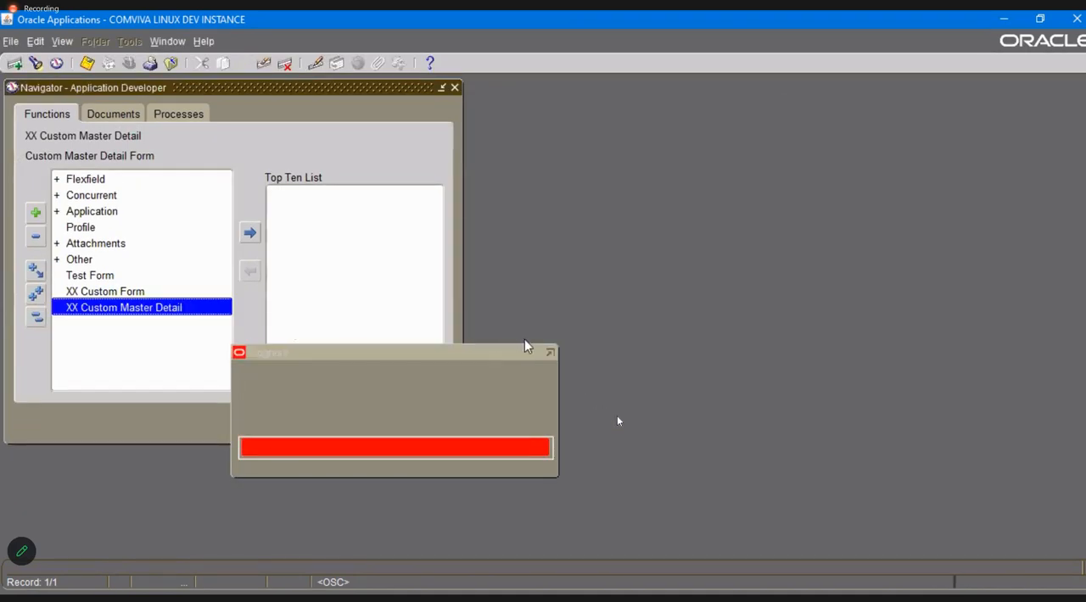
left_click(594, 345)
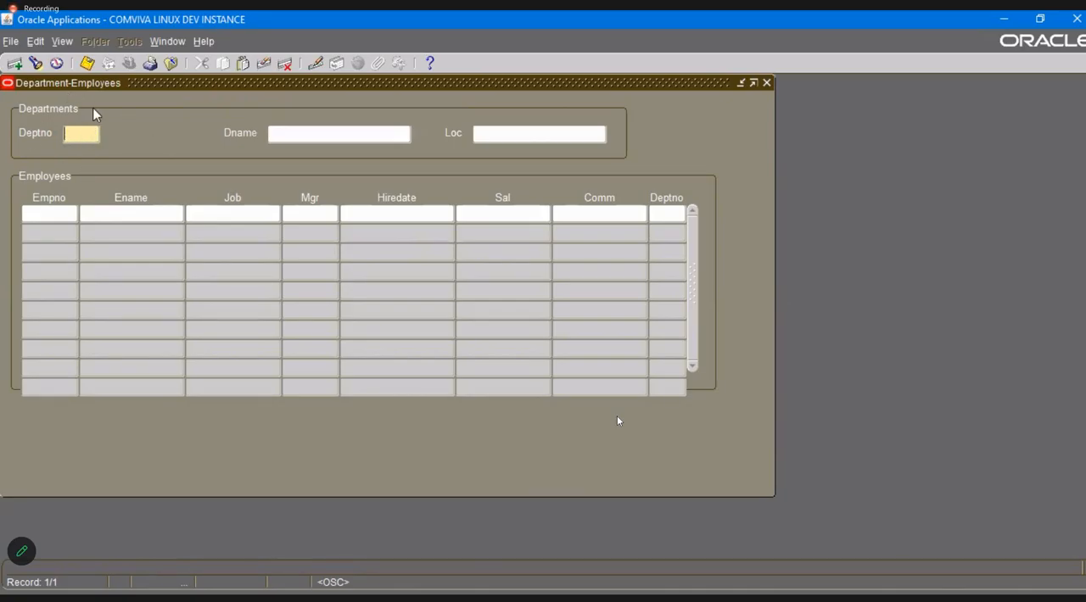
Test the XX_EMPLOYEE_BLK restriction by moving from Empno to Deptno and back to Empno, acknowledging the block-level messages.
left_click(53, 213)
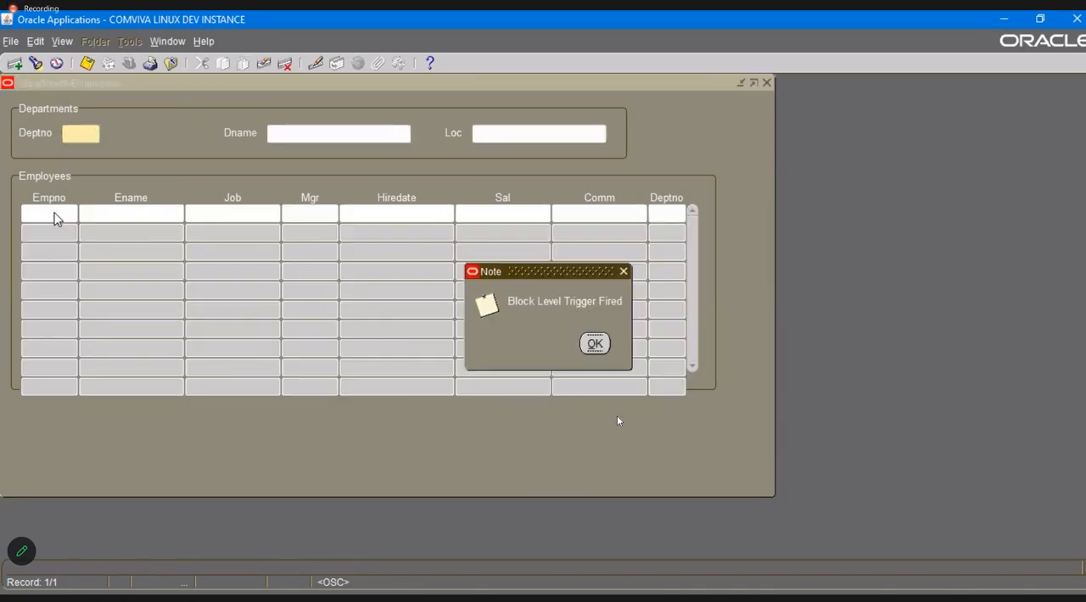
left_click(593, 344)
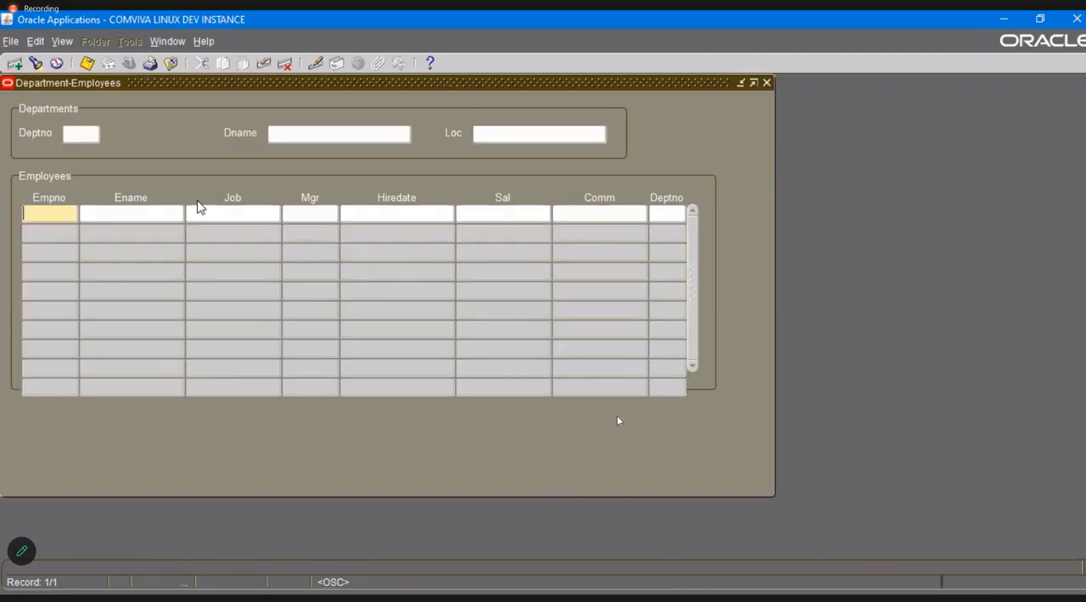
left_click(85, 136)
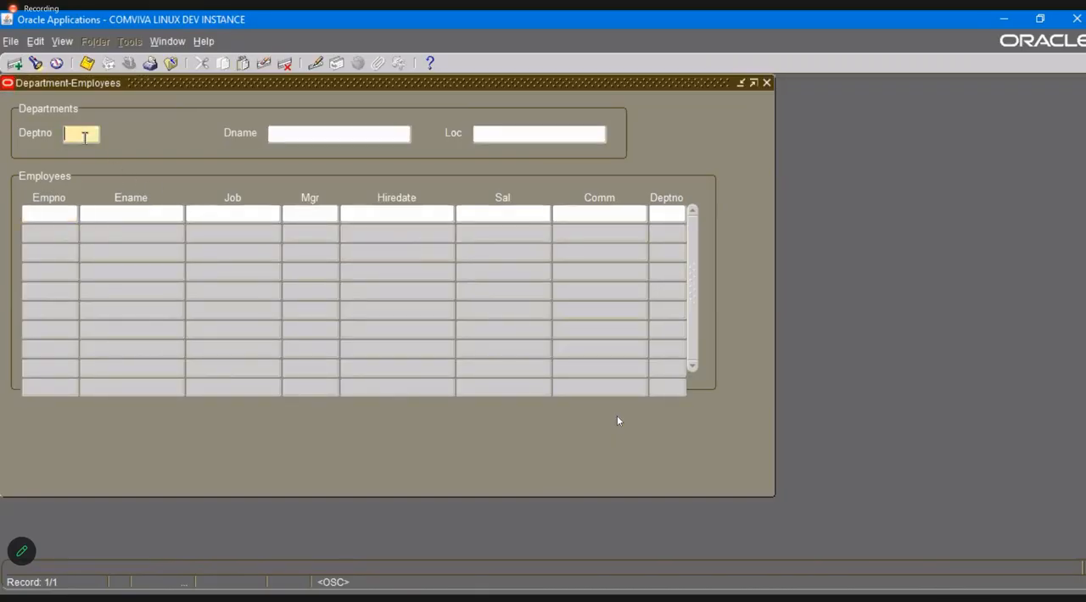
left_click(41, 214)
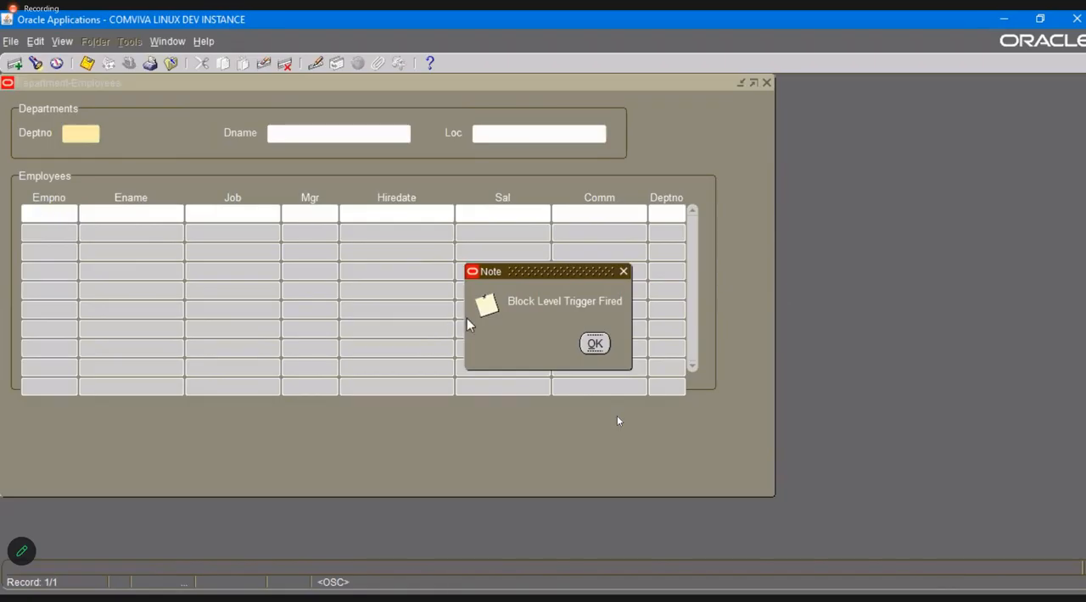
left_click(595, 343)
Reopen the form personalizations and disable the NEW FORM INSTANCE and NEW BLOCK INSTANCE entries.
left_click(202, 42)
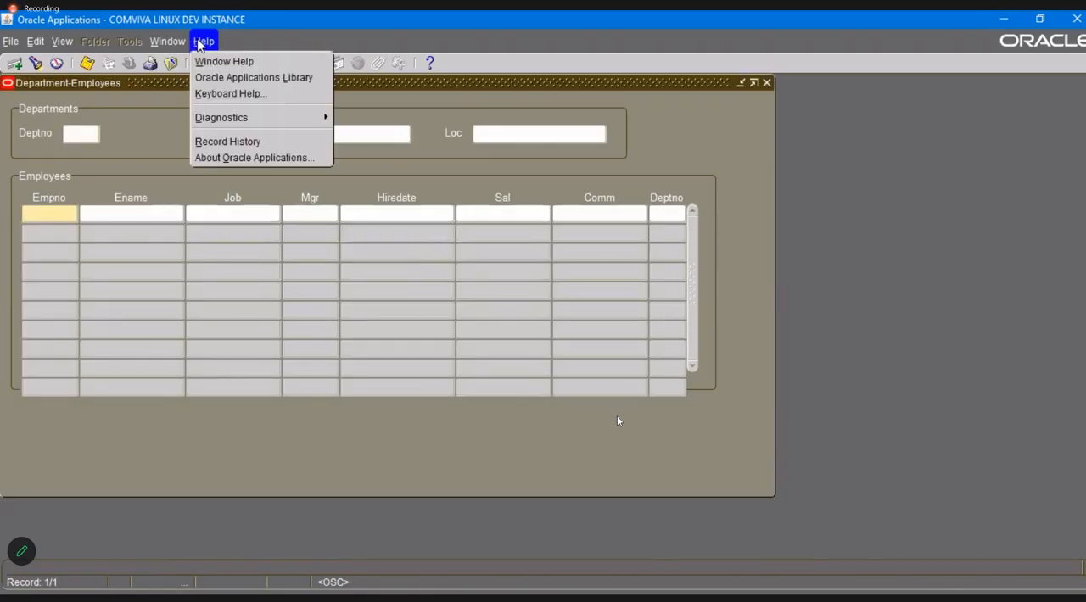
mouse_move(257, 117)
mouse_move(448, 243)
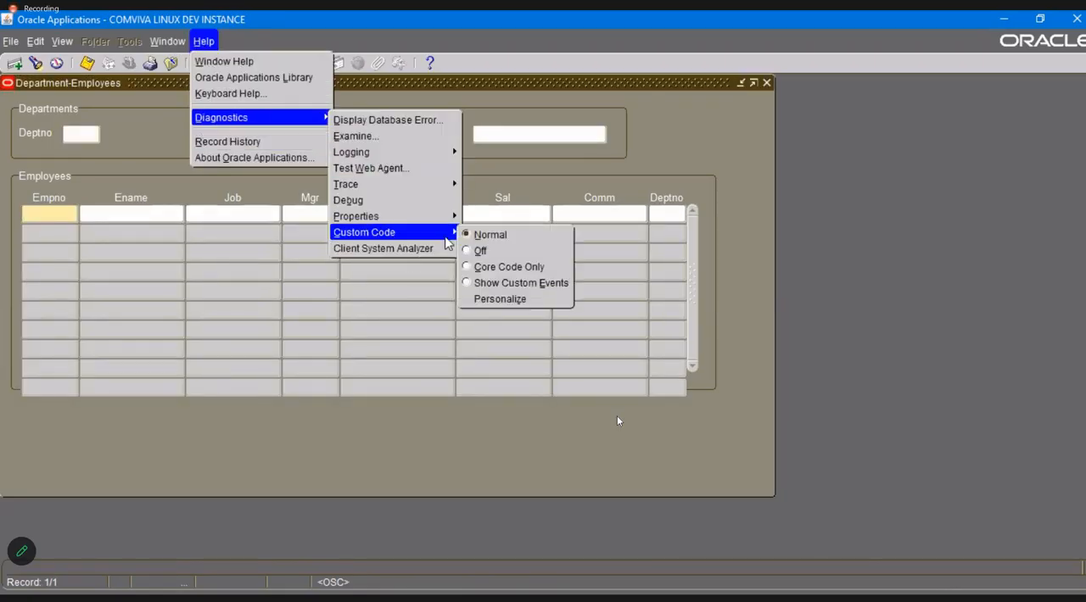
left_click(505, 299)
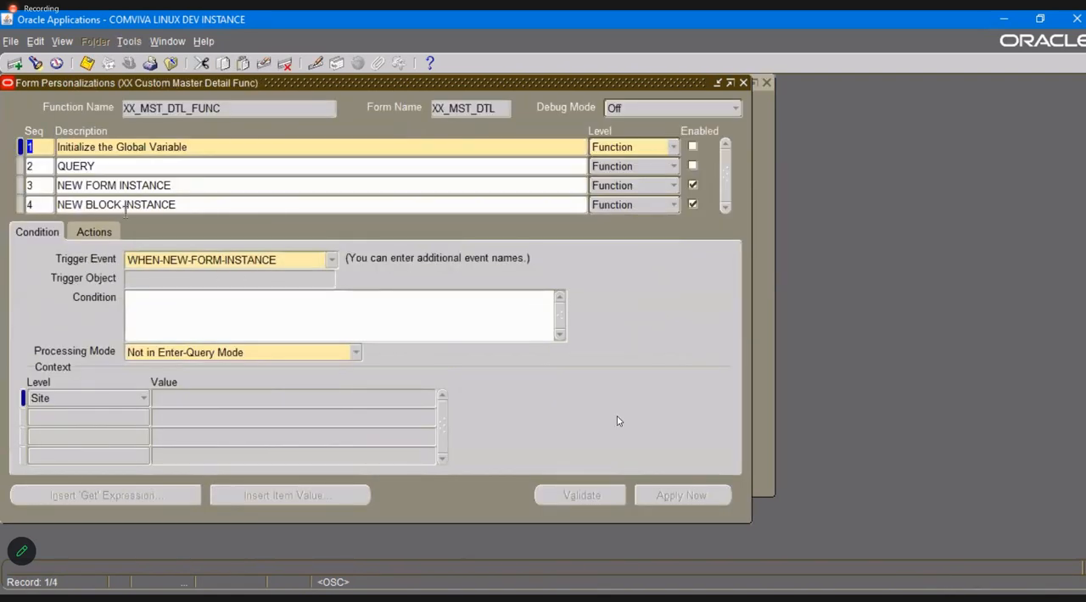
left_click(692, 185)
left_click(693, 204)
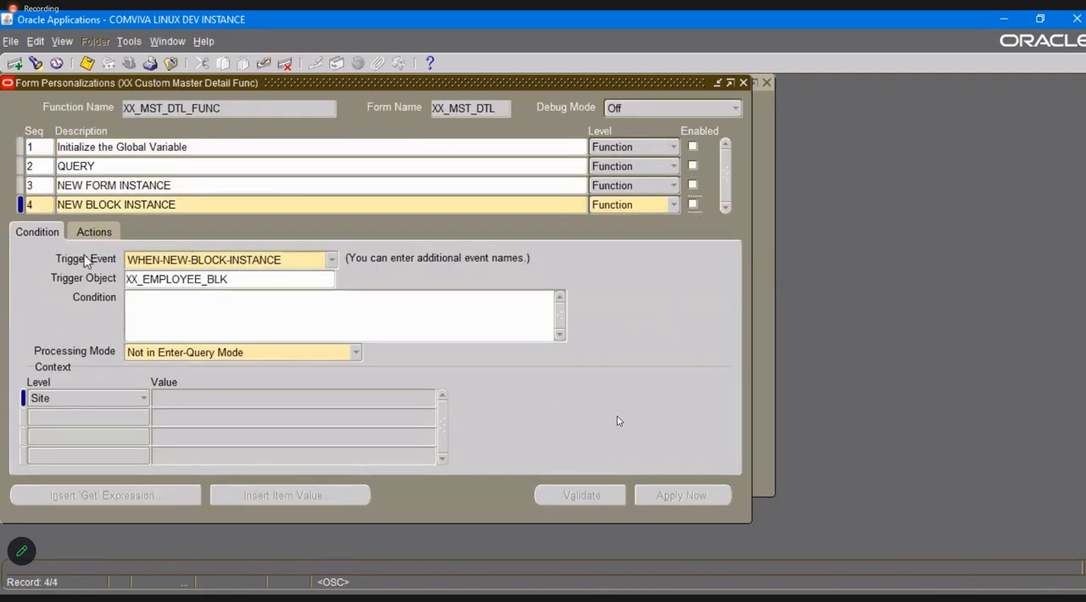
Add a personalization entry with sequence 5 and the description NEW RECORD INSTANCE.
left_click(32, 204)
key("Down")
type("5")
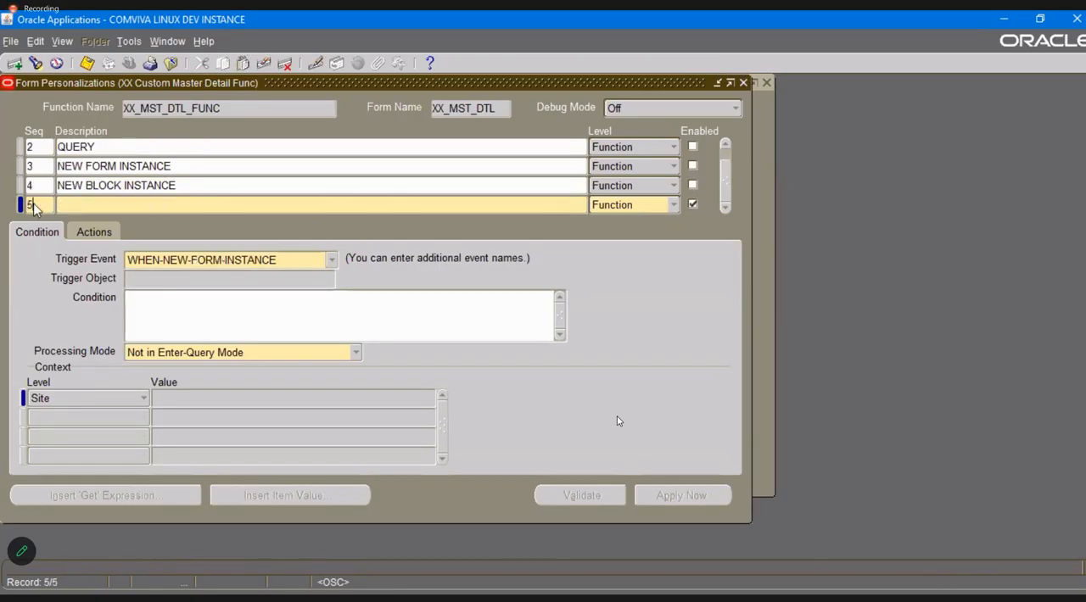
left_click(331, 261)
left_click(331, 264)
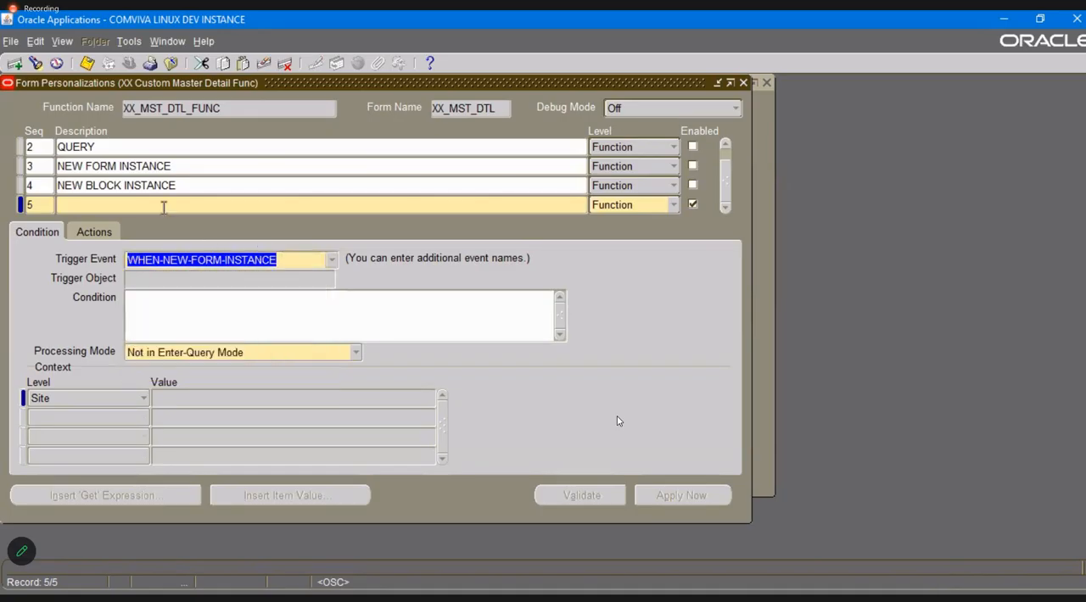
left_click(163, 204)
type("NEW ")
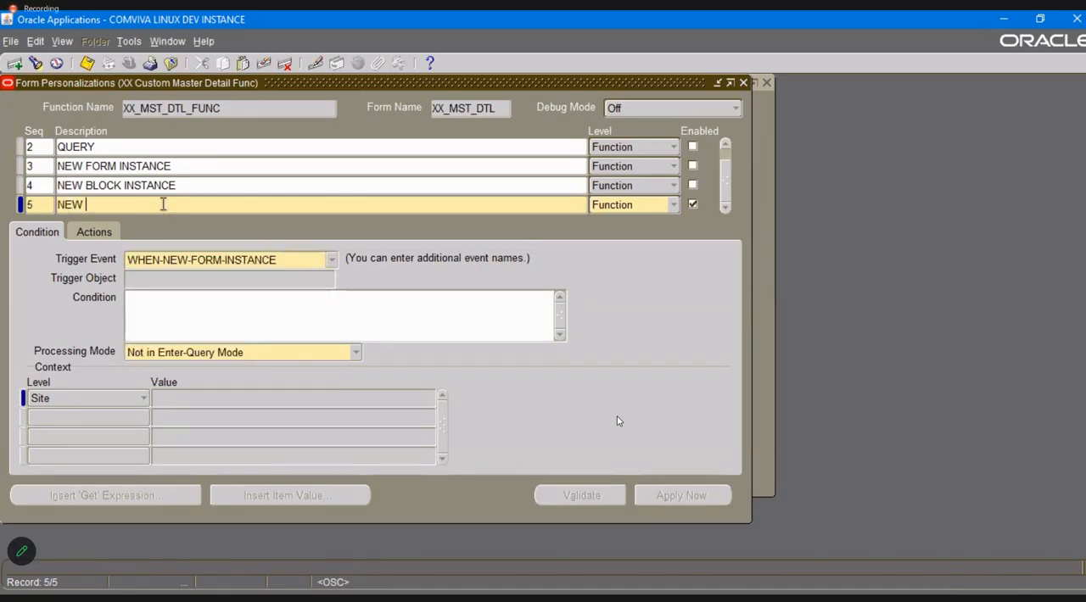
type("RECORD INSTANCE")
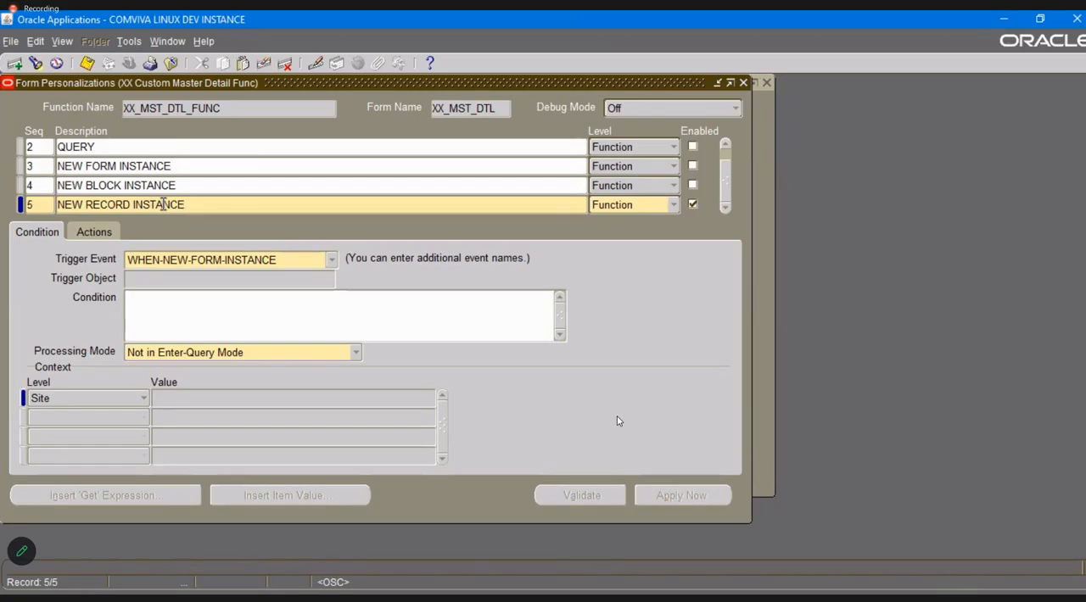
Set the NEW RECORD INSTANCE entry's trigger event to WHEN-NEW-RECORD-INSTANCE and begin specifying its trigger object.
left_click(332, 263)
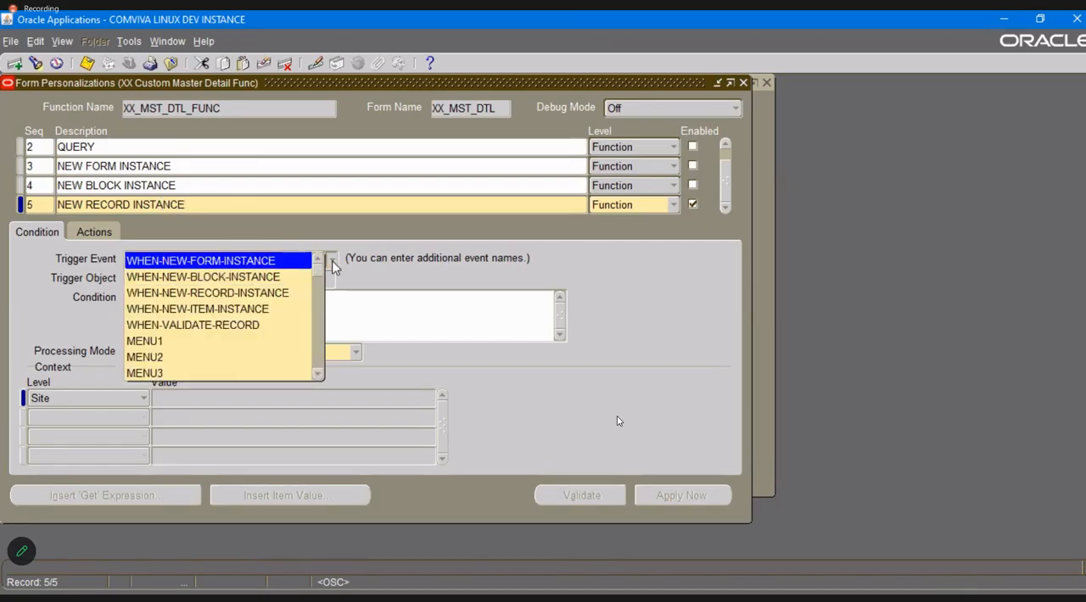
left_click(277, 292)
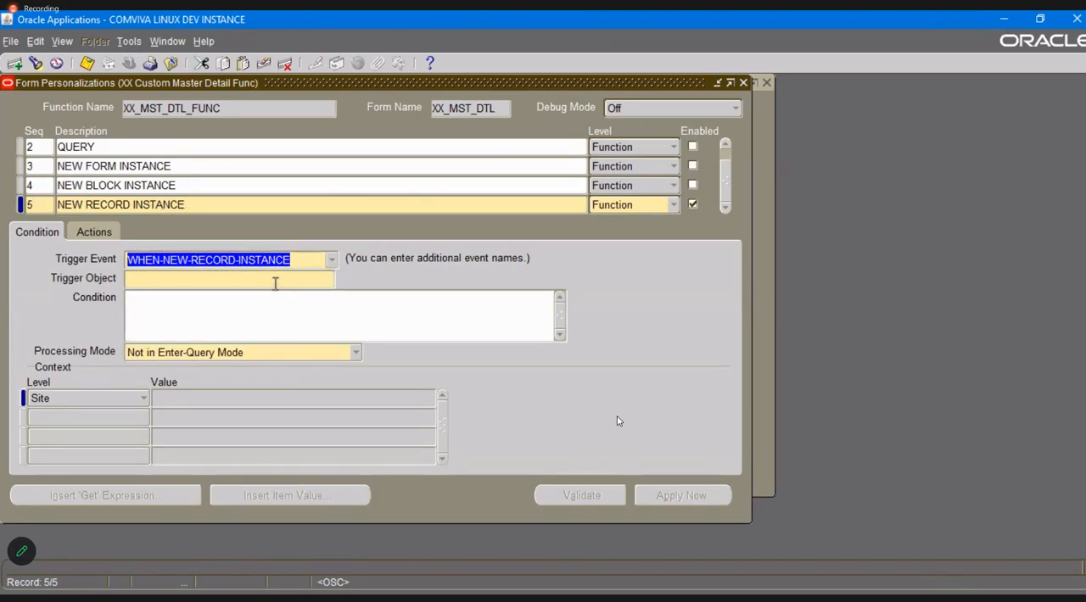
left_click(275, 280)
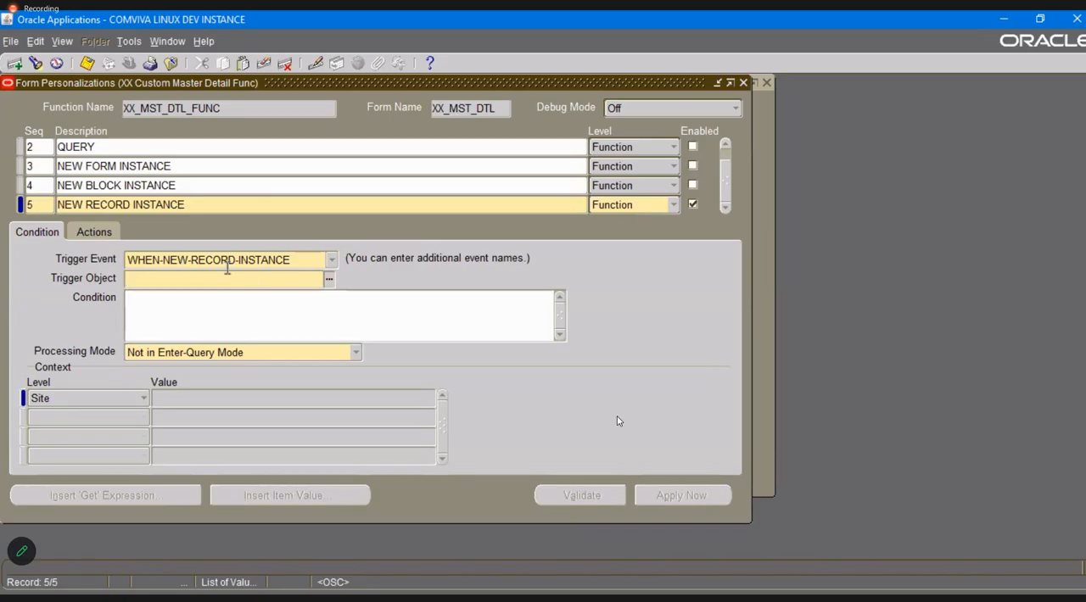
Set the NEW RECORD INSTANCE entry's trigger object to XX_DEPARTMENT_BLK and save the personalization.
left_click(330, 280)
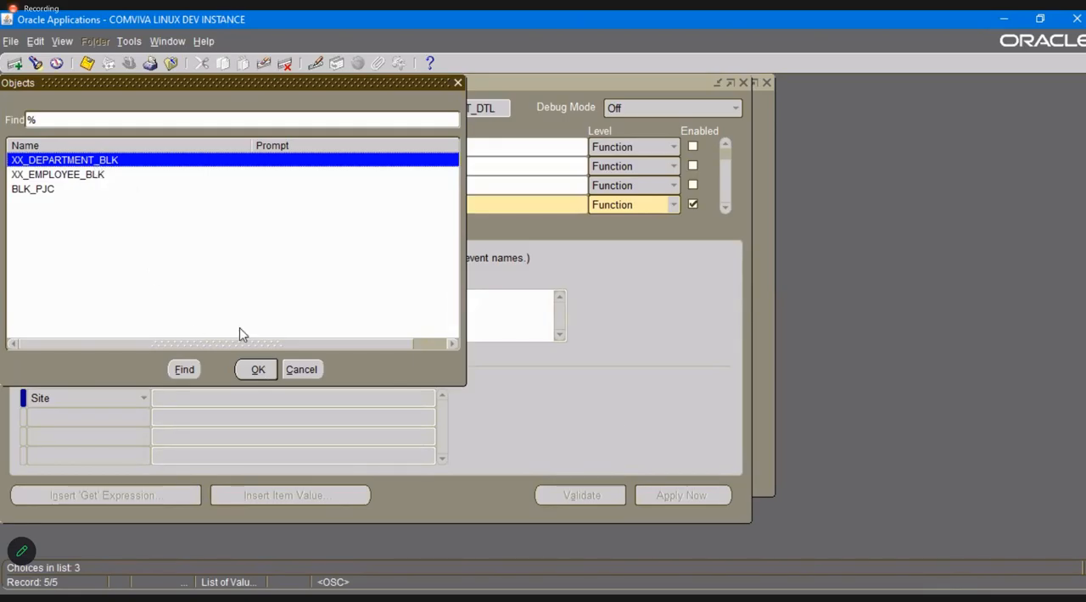
left_click_drag(166, 87, 551, 82)
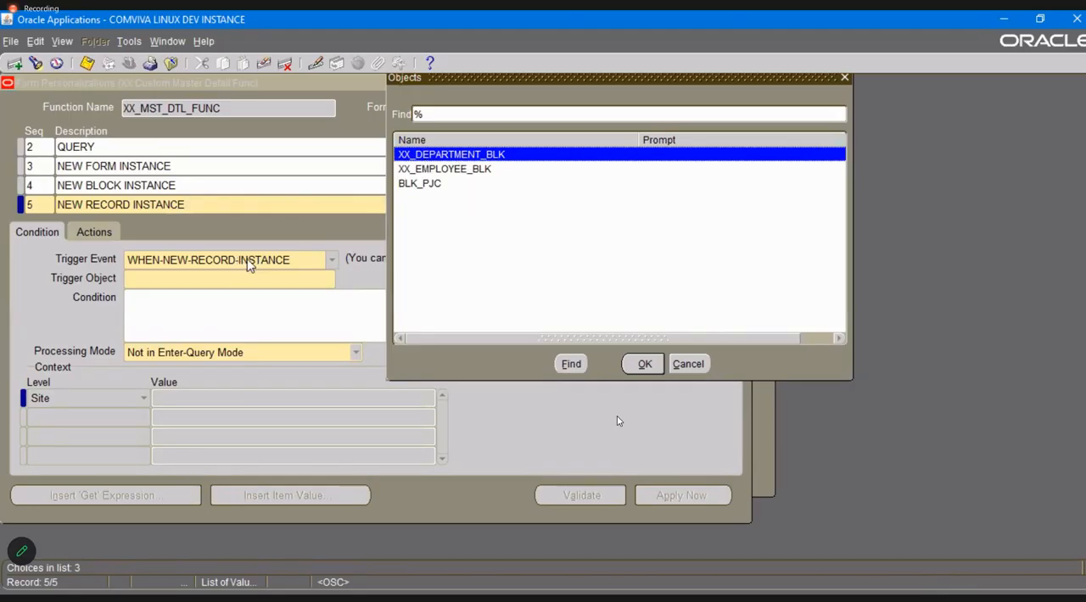
left_click(646, 364)
key("ctrl+s")
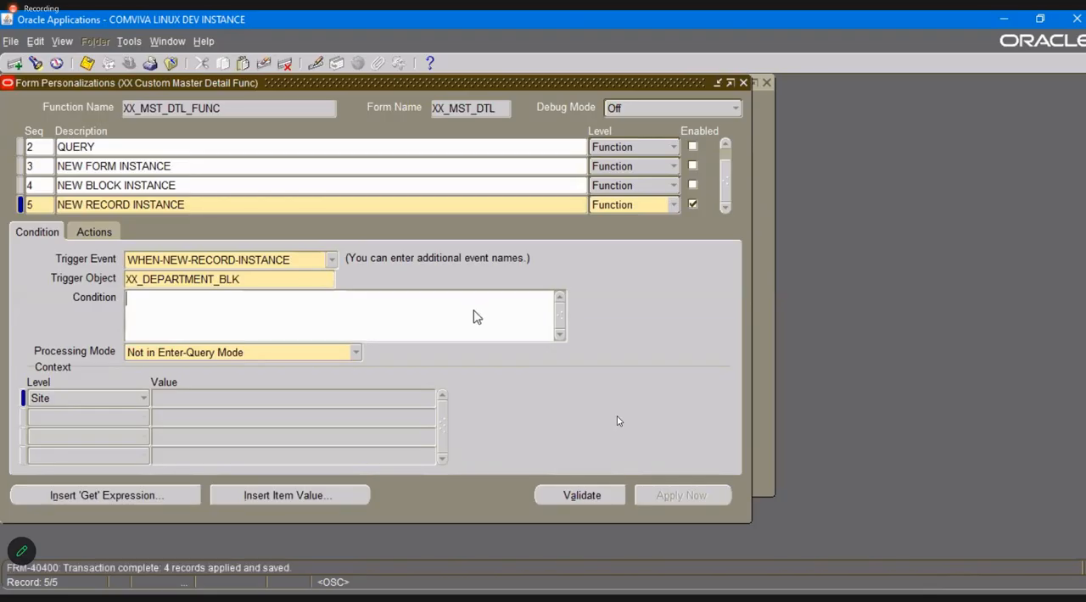
Close the personalizations, reload the Department-Employees form and query all departments.
left_click(744, 82)
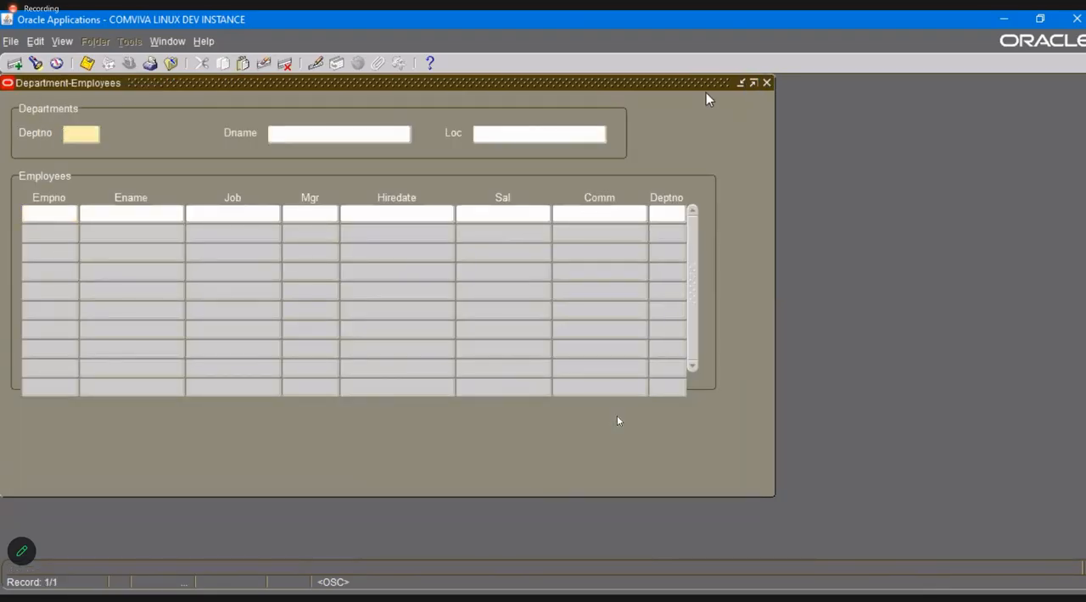
left_click(767, 83)
key("F11")
key("ctrl+F11")
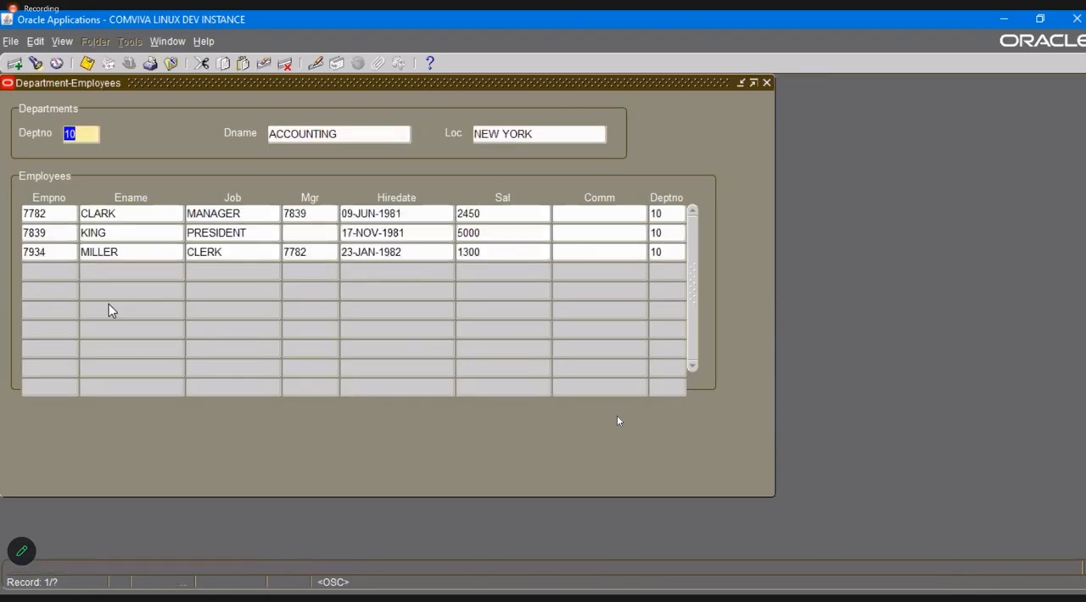
Test the record-level trigger by moving back and forth between the department 10 and 20 records.
key("Down")
key("Up")
key("Down")
key("Down")
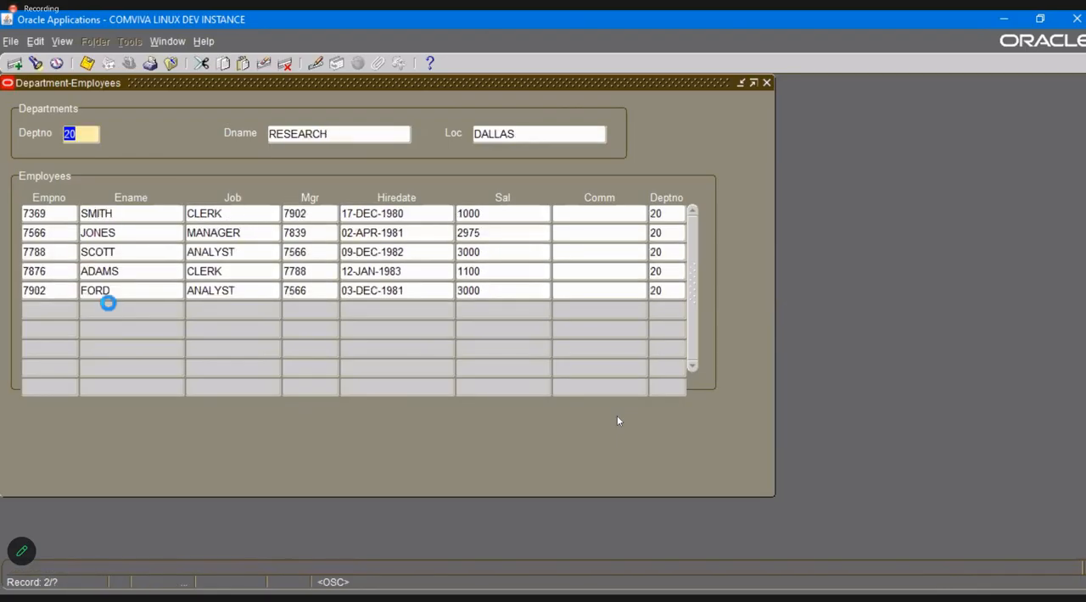
key("Up")
key("Up")
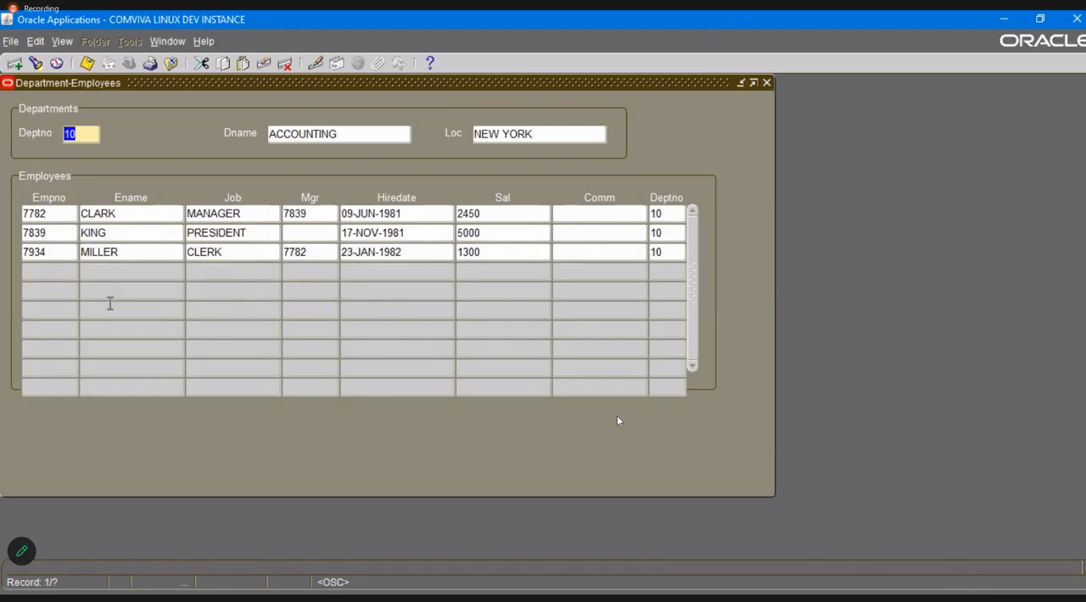
Test the trigger on a new department record with Deptno 50 and discard the unsaved changes.
left_click(16, 64)
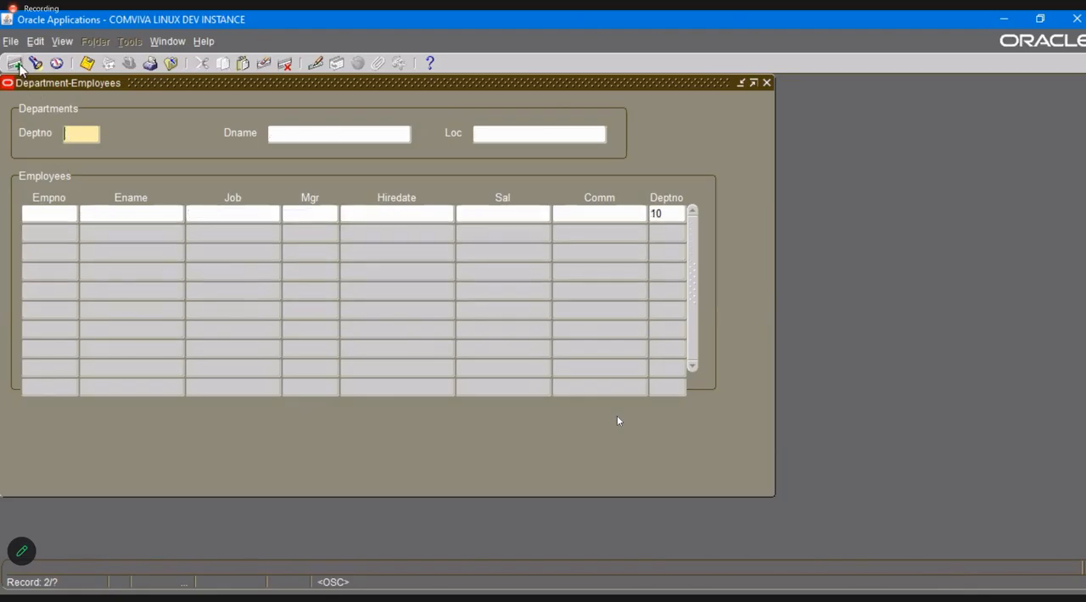
type("50")
key("Tab")
key("shift+Tab")
left_click(17, 64)
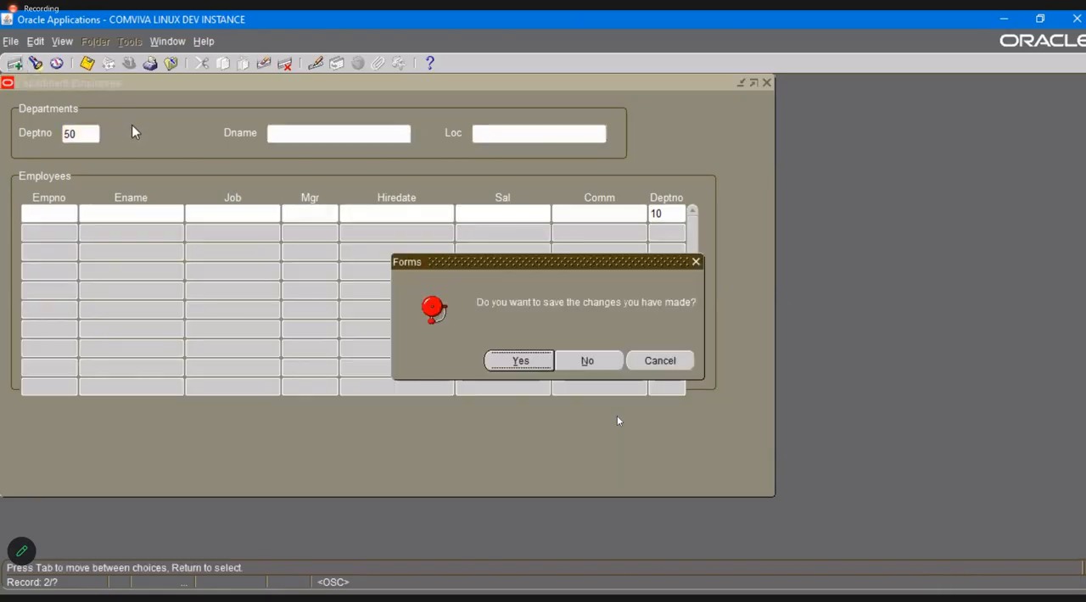
left_click(602, 364)
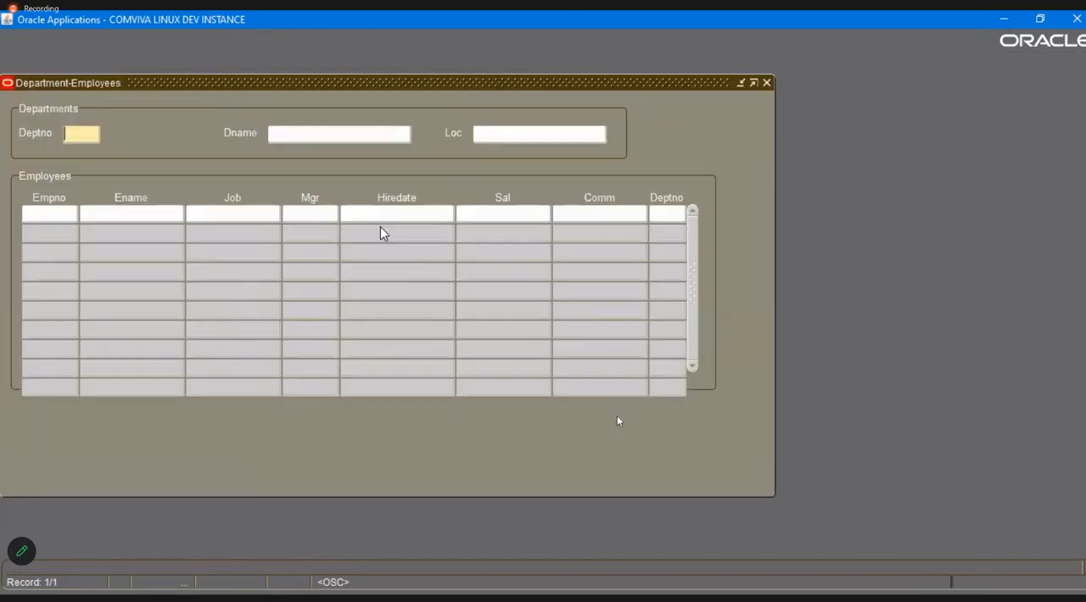
Reopen the form personalizations and show the actions of the NEW RECORD INSTANCE entry.
left_click(204, 41)
mouse_move(251, 117)
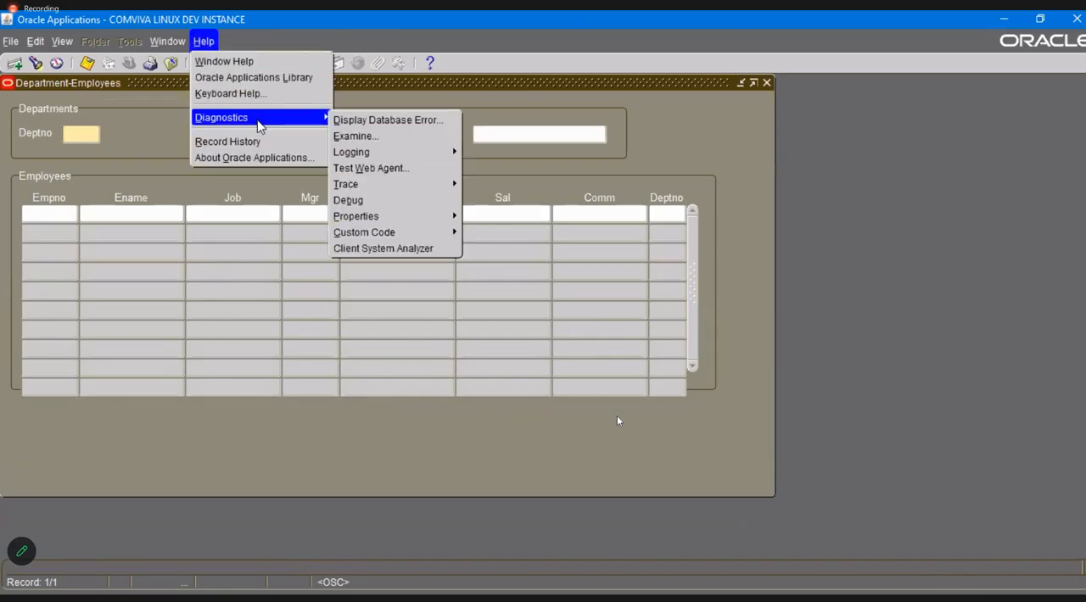
mouse_move(422, 231)
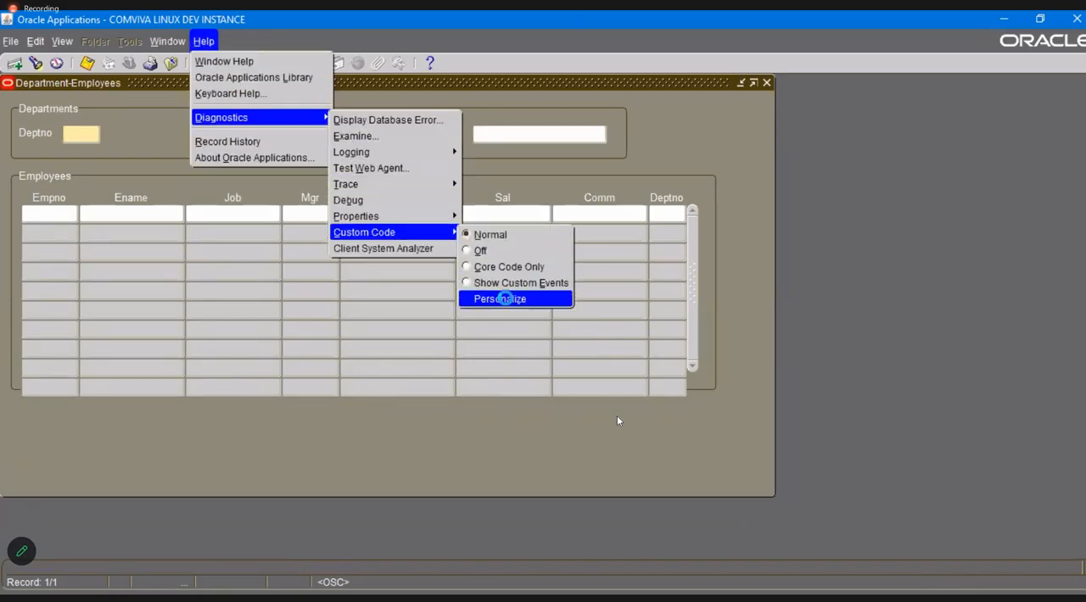
left_click(500, 296)
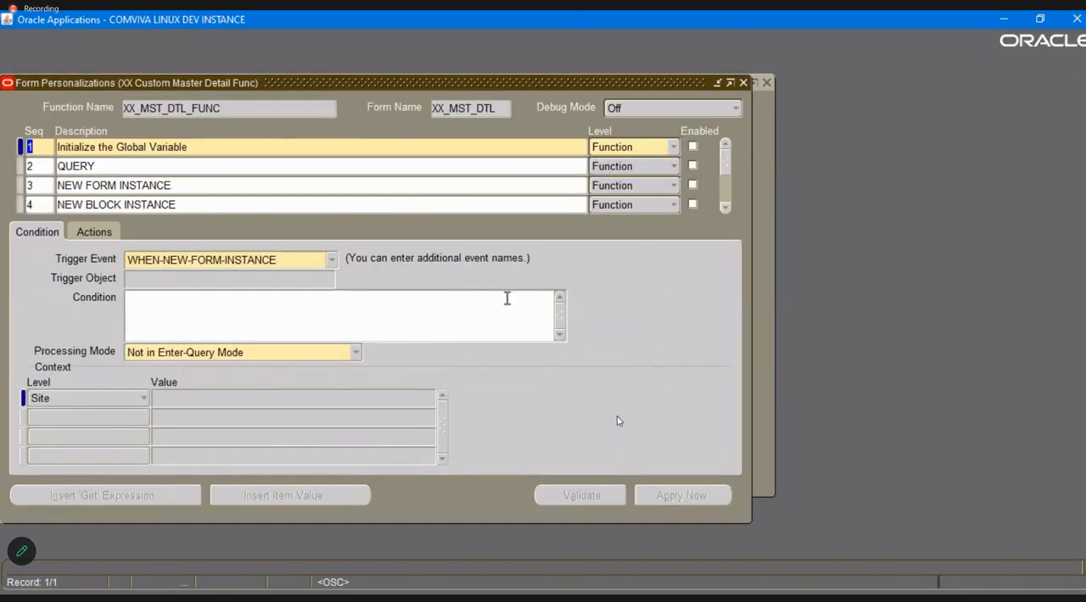
left_click(90, 201)
key("Down")
left_click(103, 234)
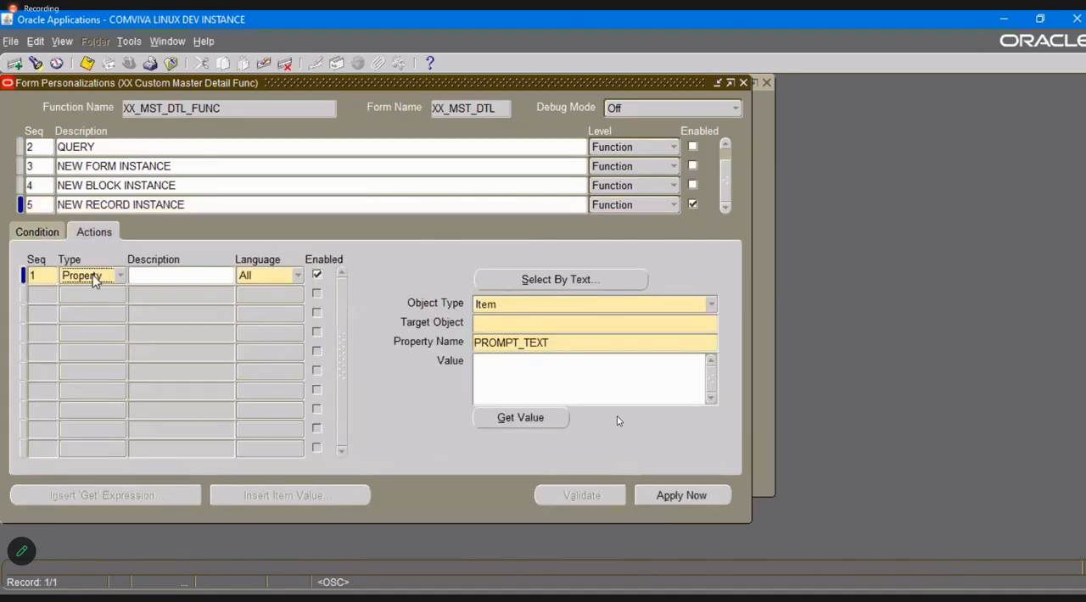
Add a Message action of type Show with the text "Record level Trigger fired" and save it.
left_click(93, 281)
left_click(89, 294)
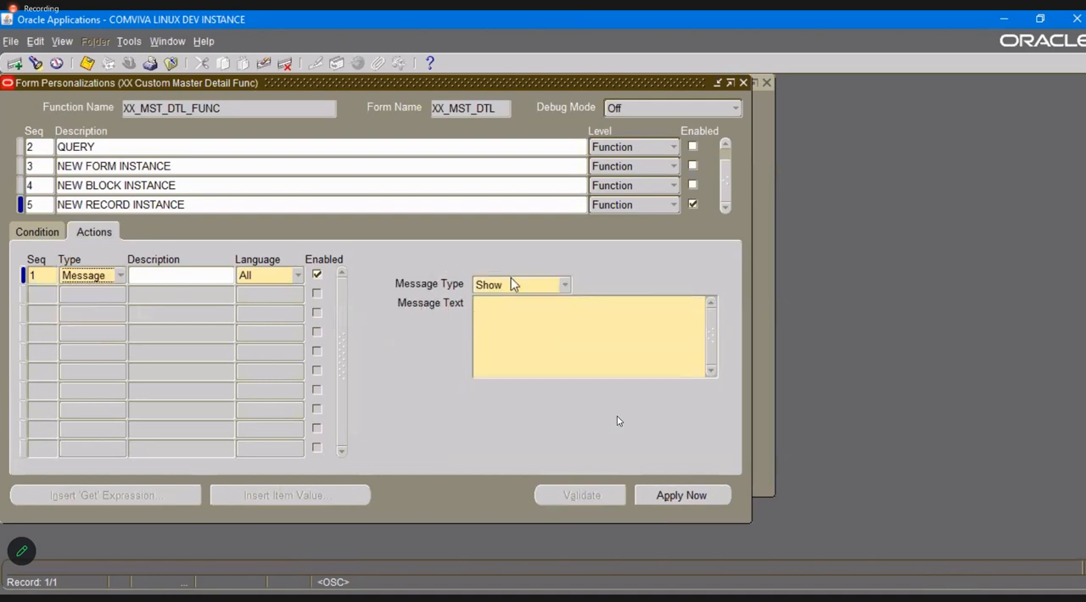
left_click(543, 284)
left_click(633, 355)
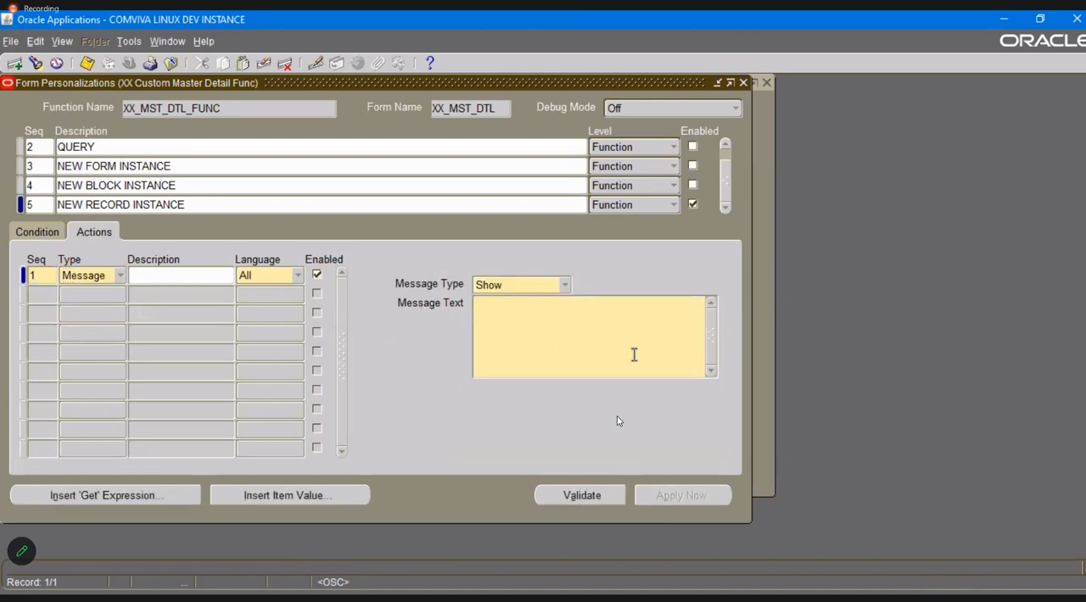
type("Record level Trigge")
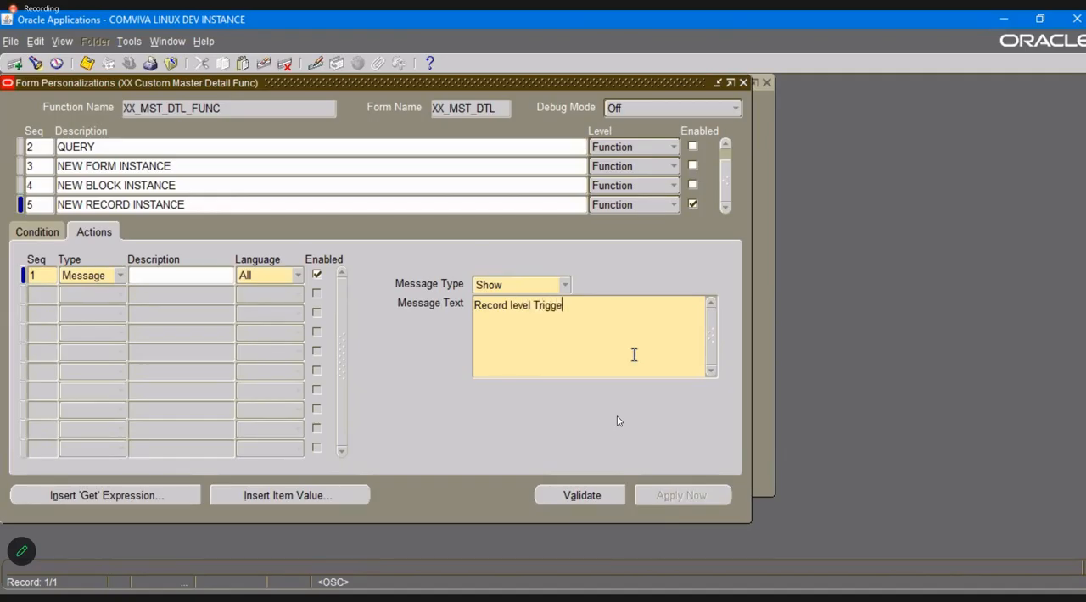
type("r fired")
key("ctrl+s")
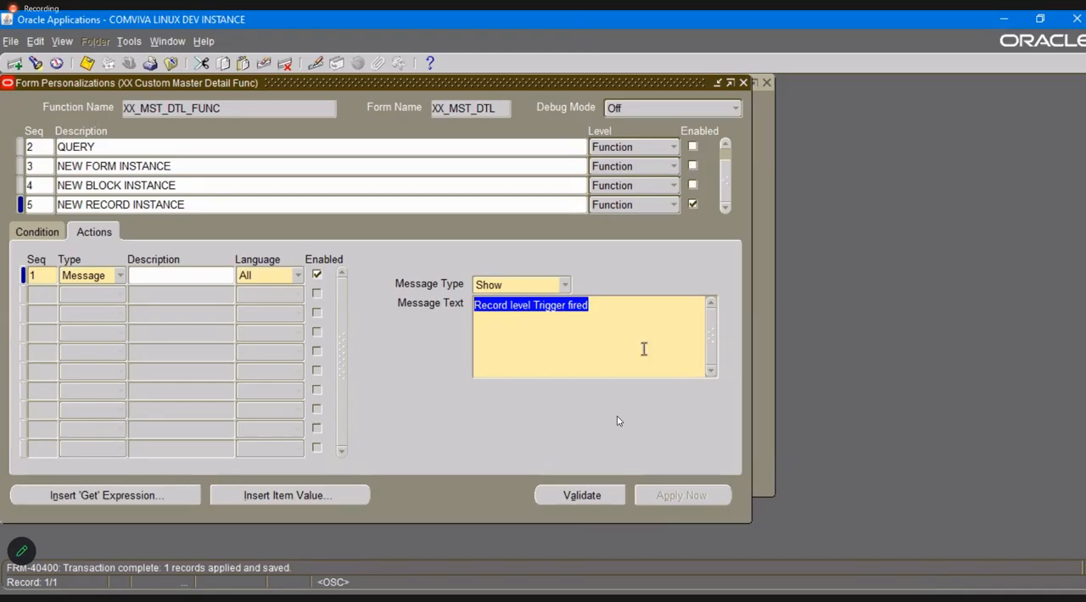
Close the personalizations and the form, reopen XX Custom Master Detail and acknowledge the record-level message.
left_click(743, 81)
left_click(766, 82)
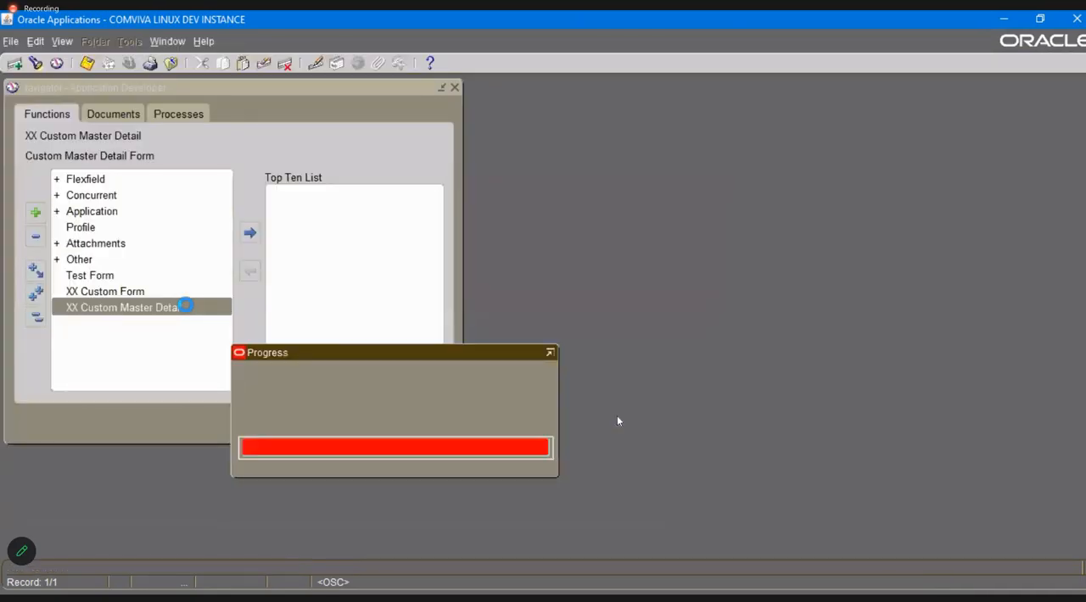
double_click(184, 307)
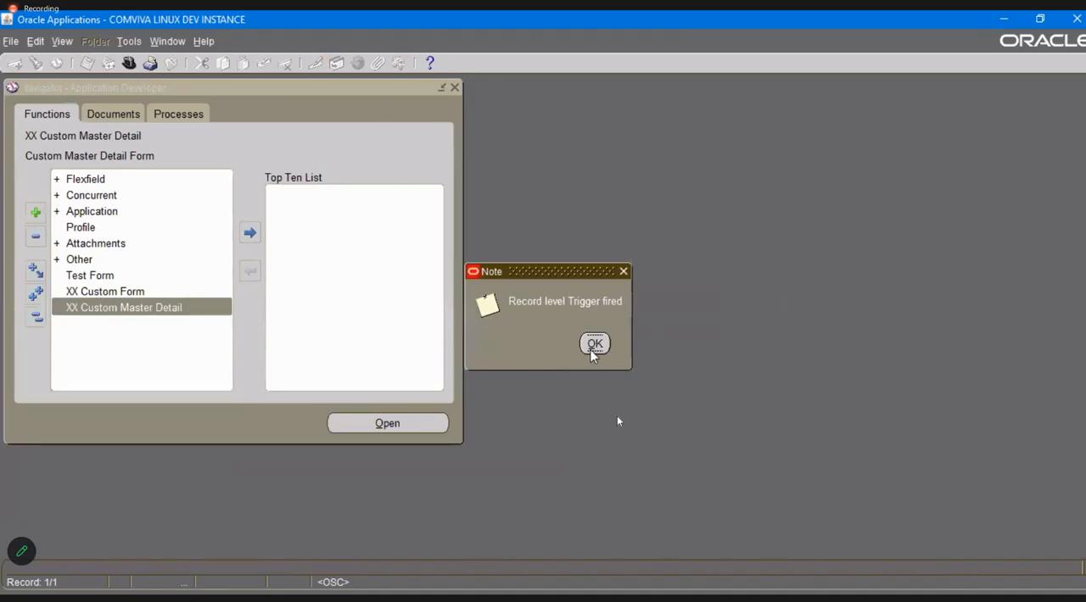
left_click(595, 344)
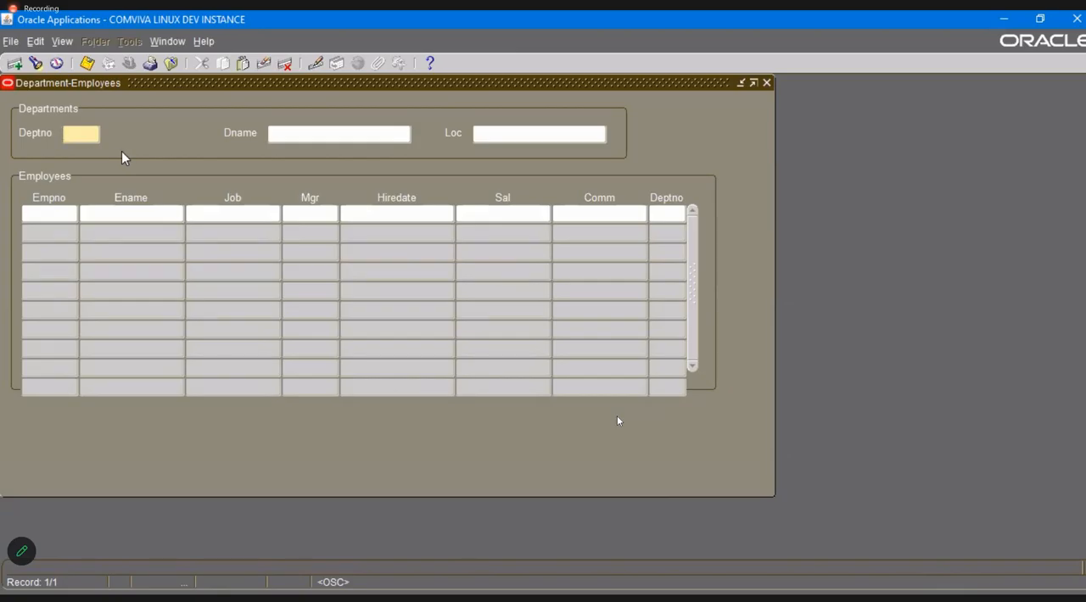
Query all departments and step through the records to Deptno 40, acknowledging the record-level message each time.
key("F11")
key("ctrl+F11")
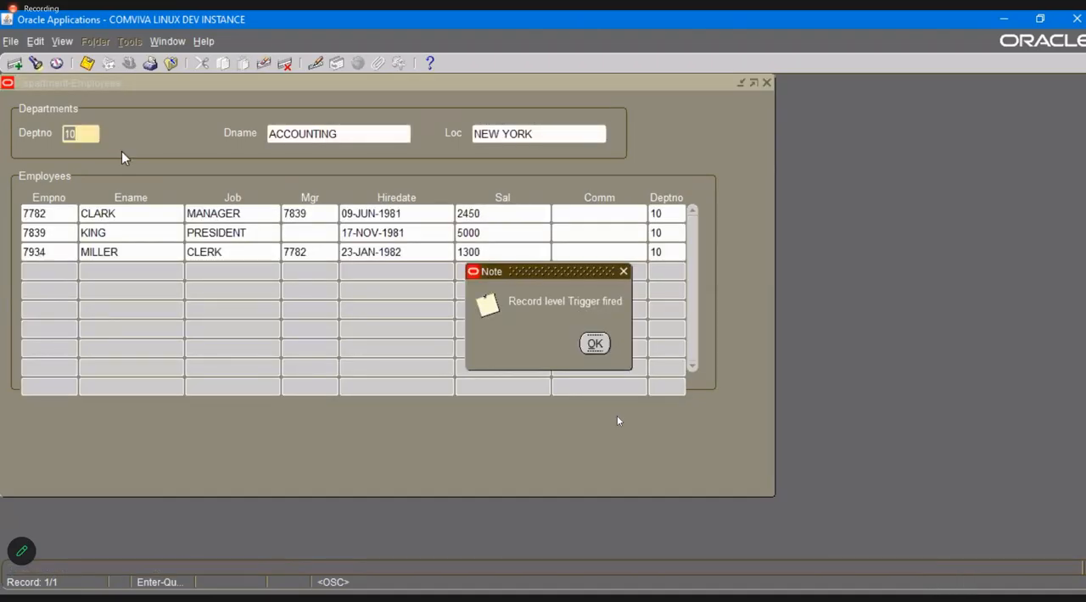
key("Return")
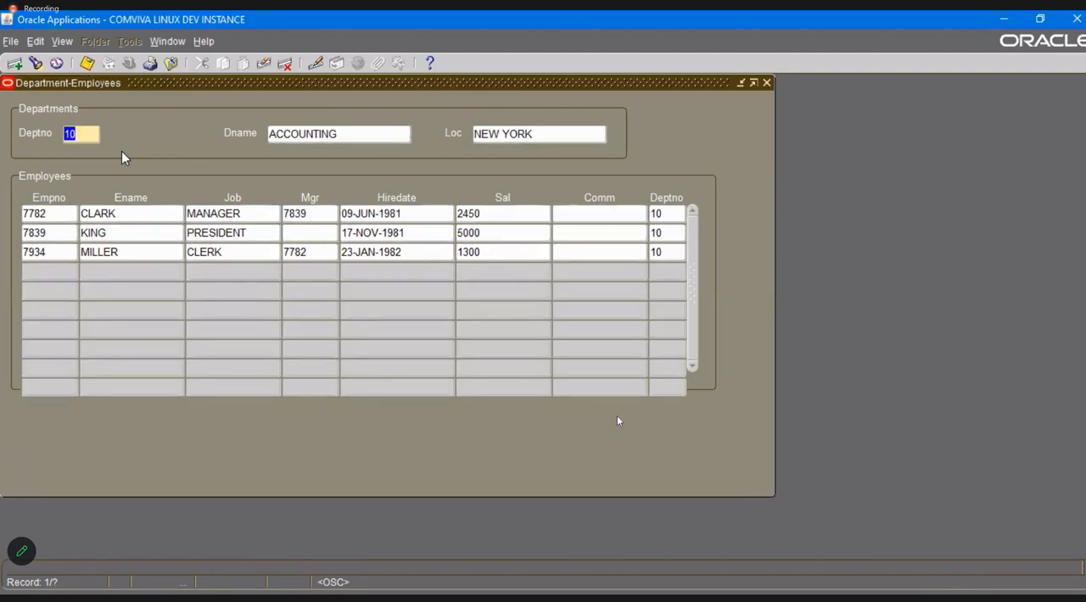
key("Down")
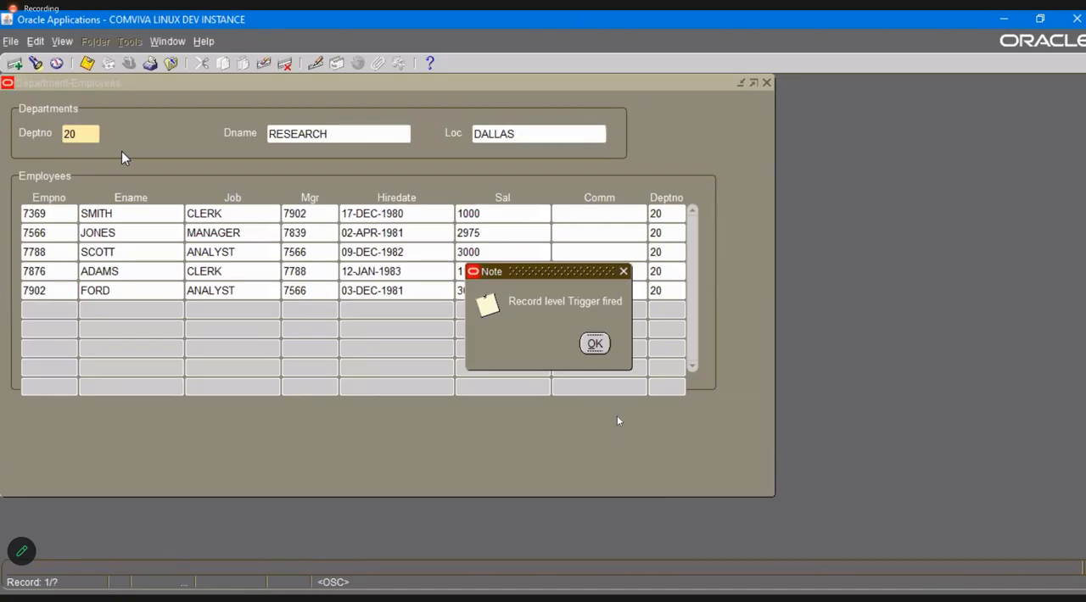
key("Return")
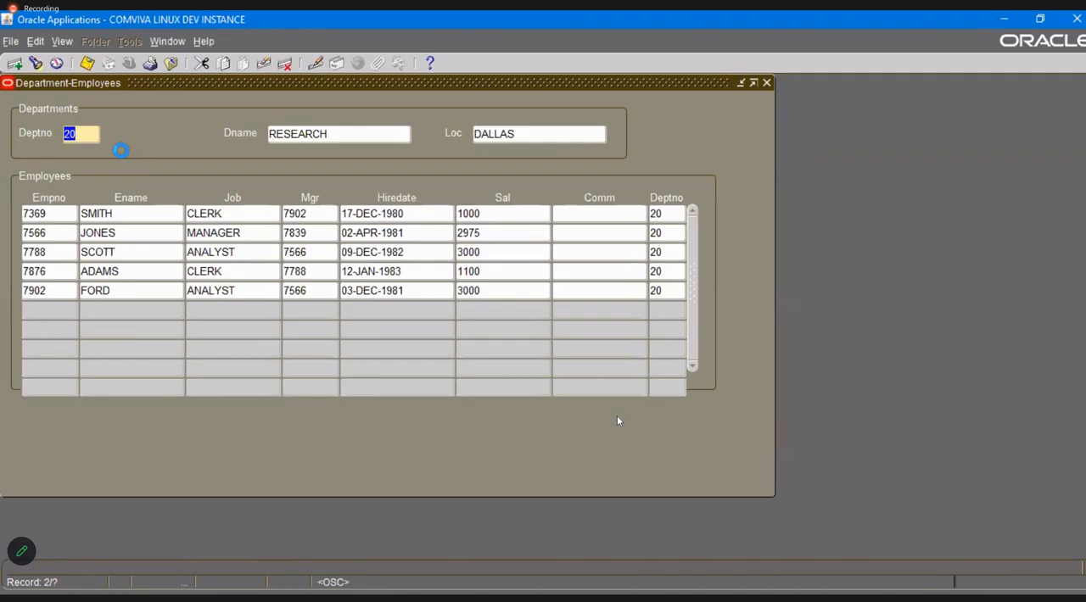
key("Down")
key("Return")
key("Down")
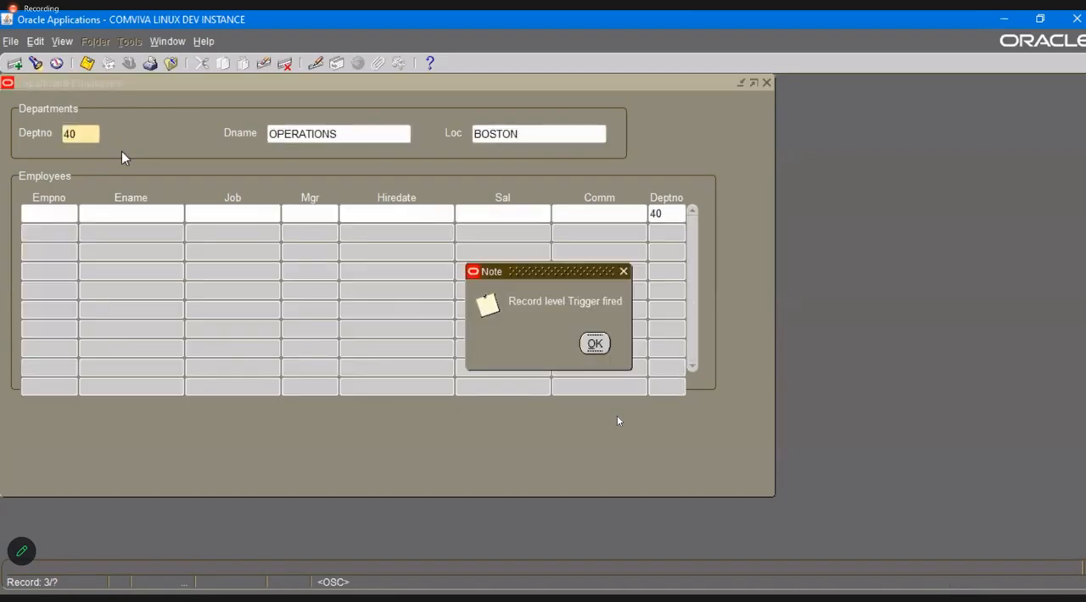
key("Return")
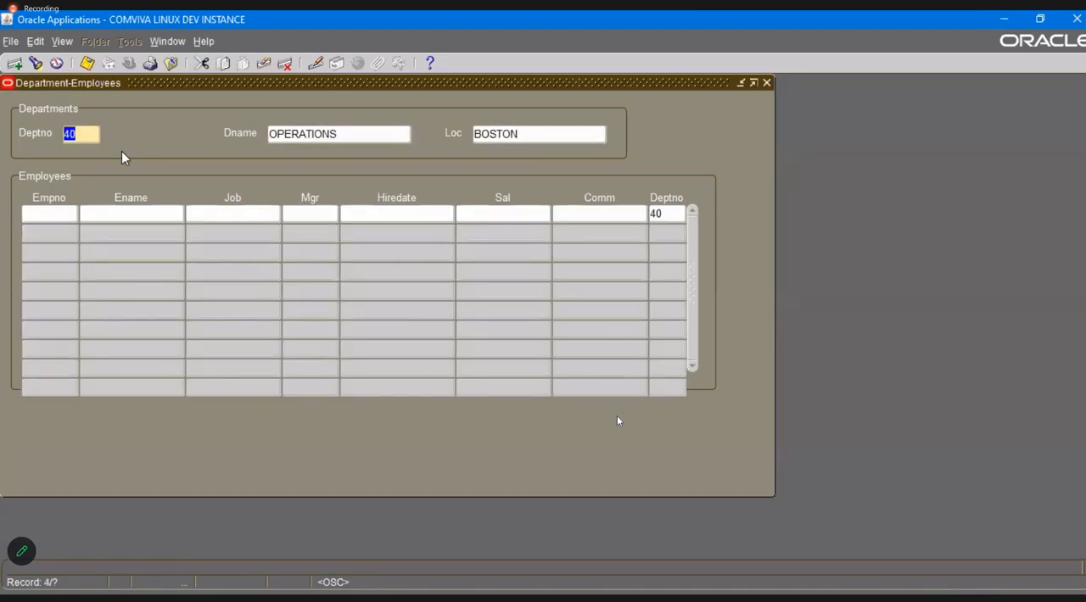
Reopen the form personalizations and go to the NEW RECORD INSTANCE entry.
left_click(203, 41)
mouse_move(288, 119)
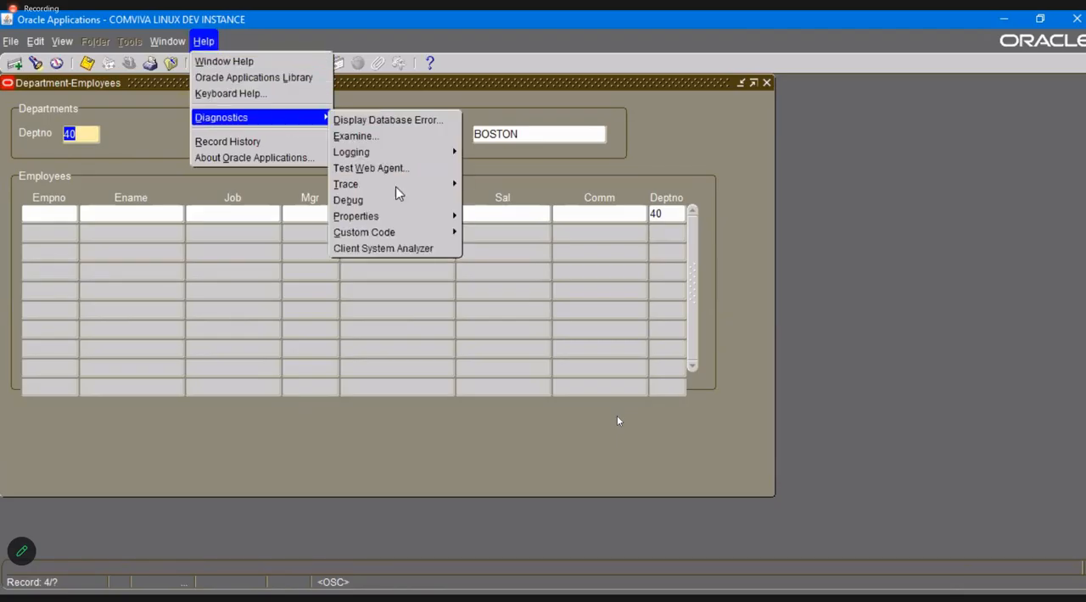
mouse_move(423, 235)
left_click(524, 299)
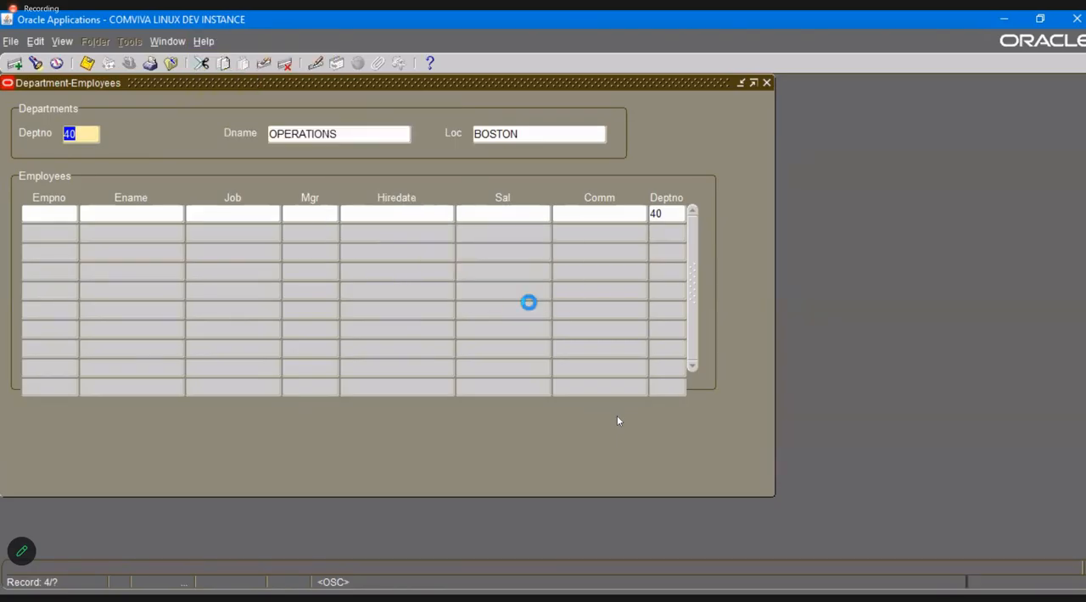
left_click(146, 208)
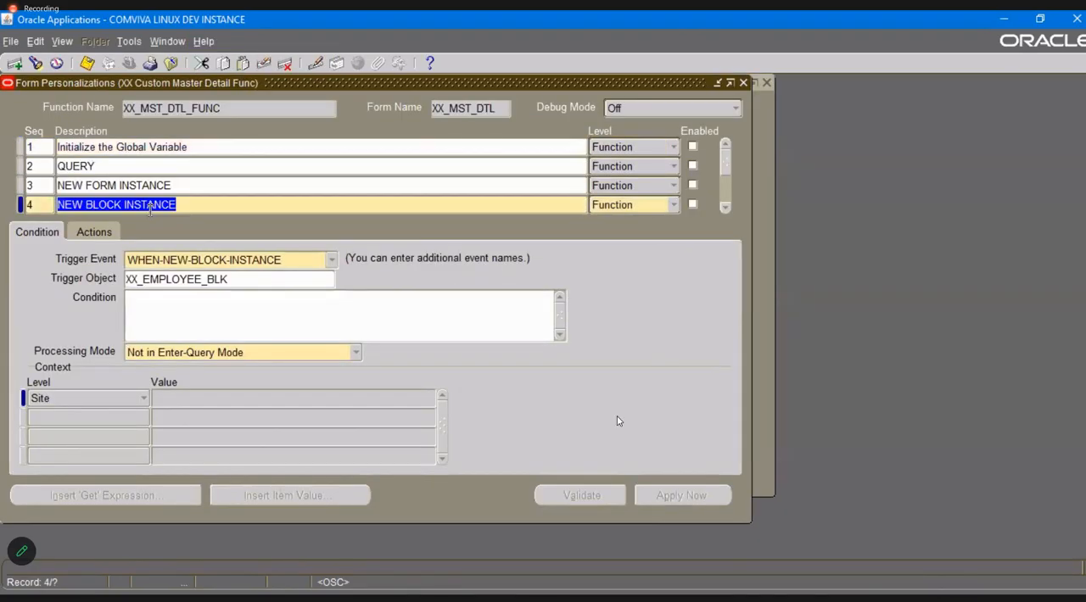
key("Down")
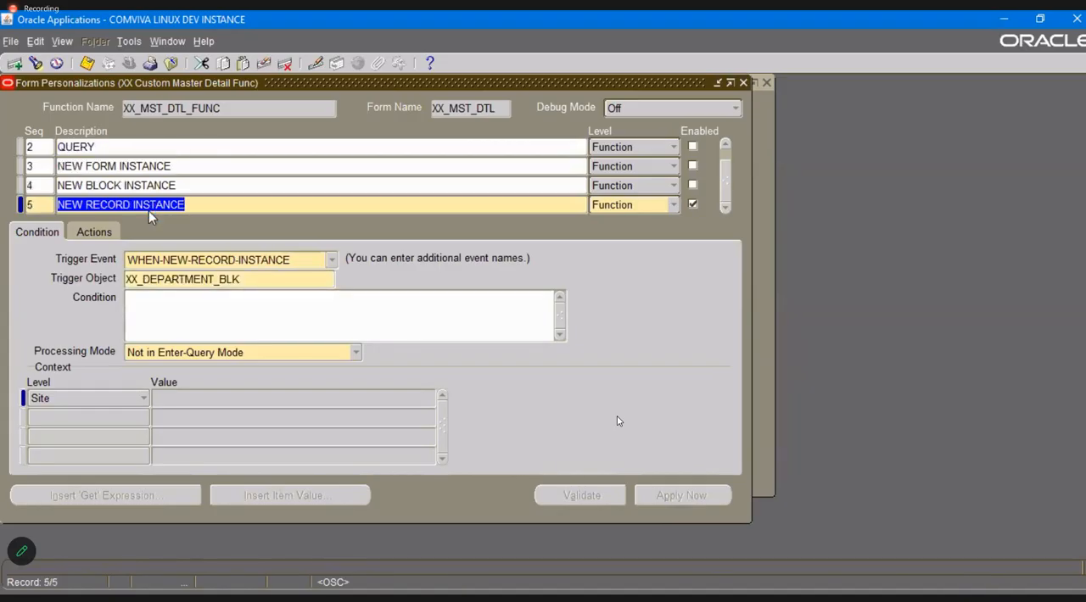
Add personalization sequence 6 with the description "NEW ITEM INSTANCE" and save it.
key("Down")
type("6")
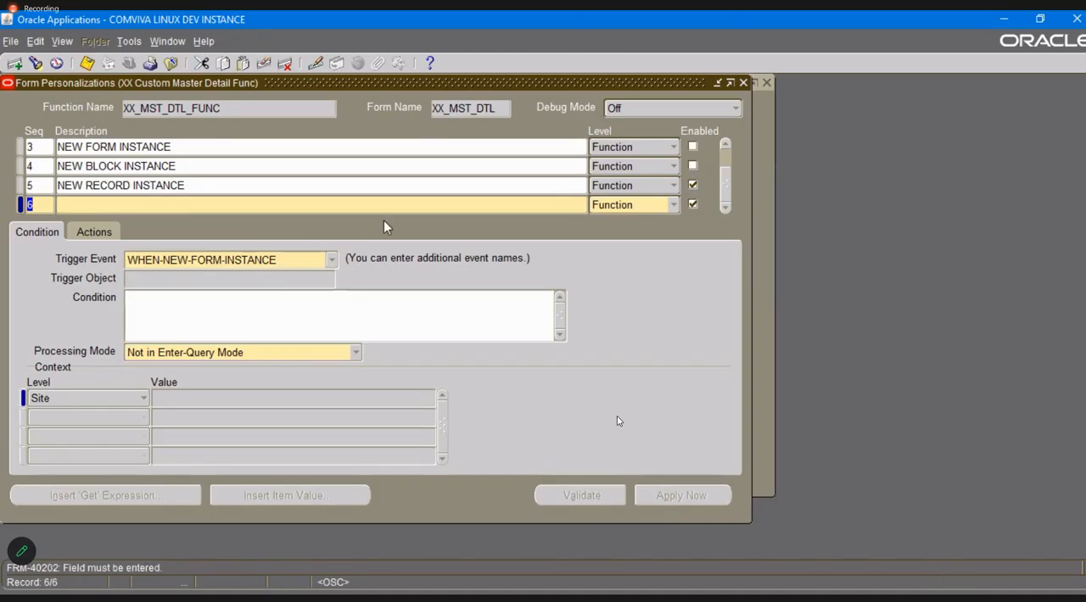
left_click(187, 206)
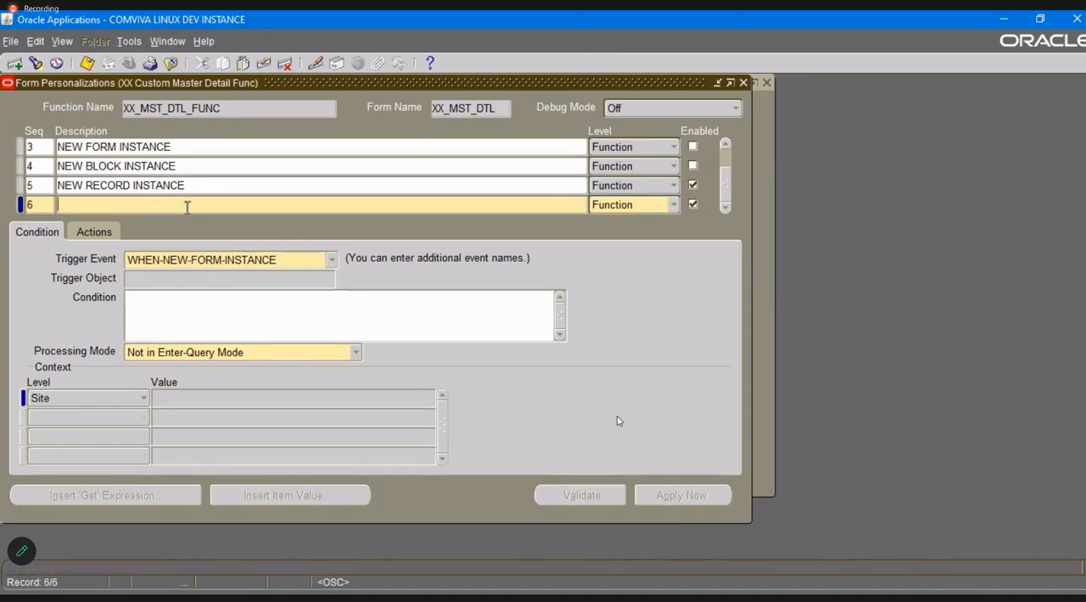
type("NEW IN")
left_click(331, 259)
left_click(331, 259)
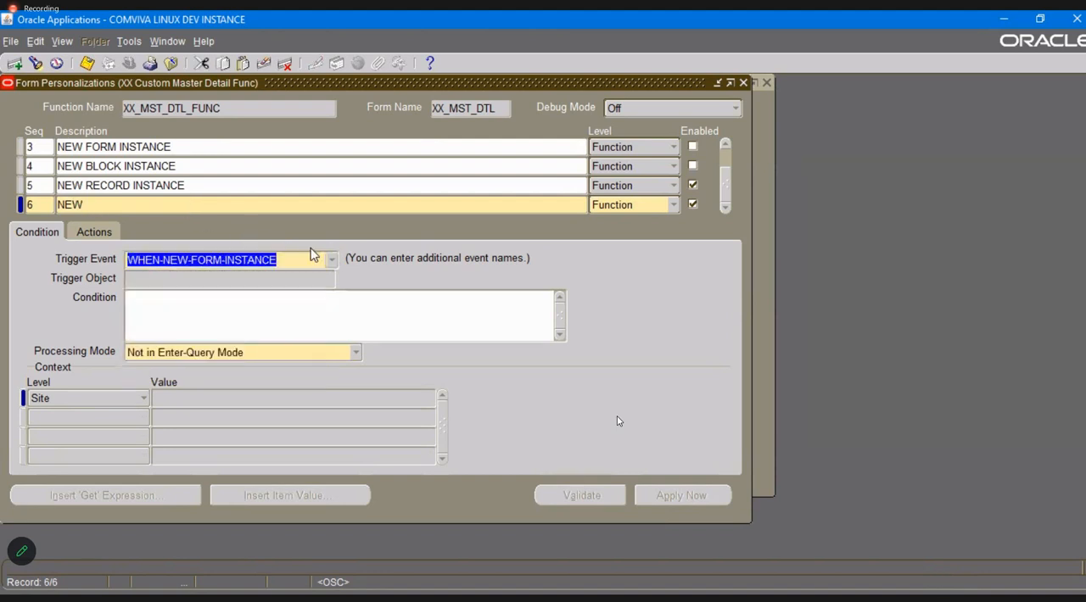
left_click(254, 205)
key("End")
type("IT")
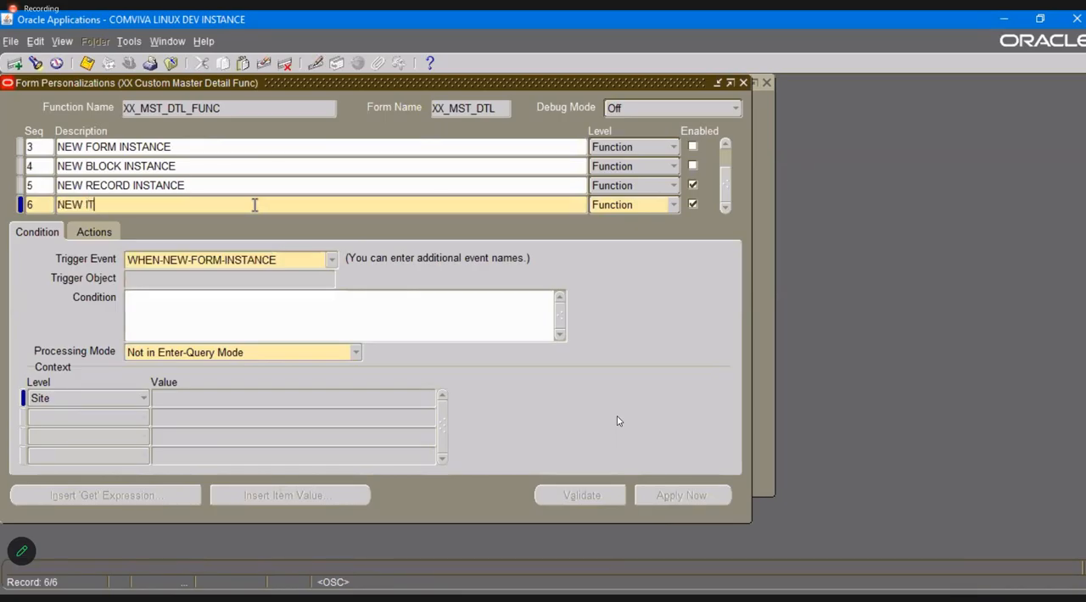
type("EM INSTANCE")
key("ctrl+s")
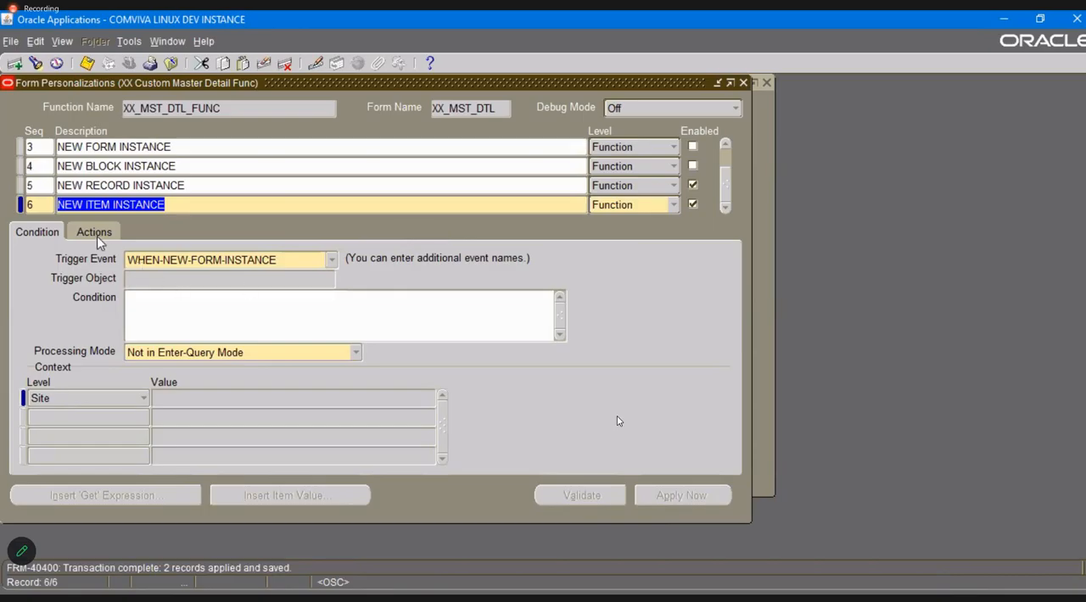
Set the NEW ITEM INSTANCE trigger event to WHEN-NEW-ITEM-INSTANCE on object XX_DEPARTMENT_BLK.DNAME and save.
left_click(331, 260)
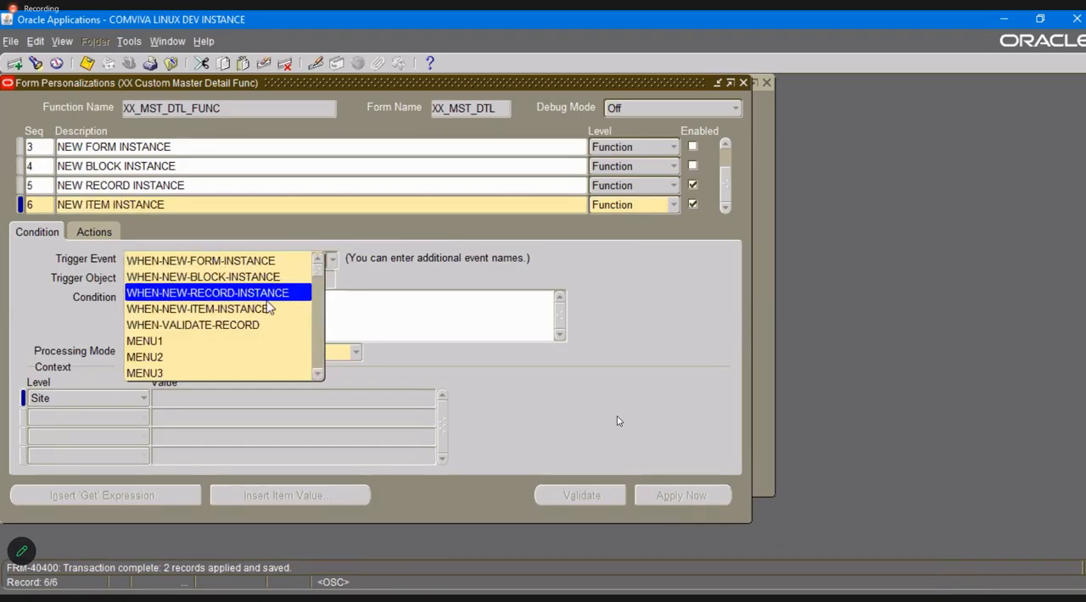
left_click(280, 308)
left_click(299, 278)
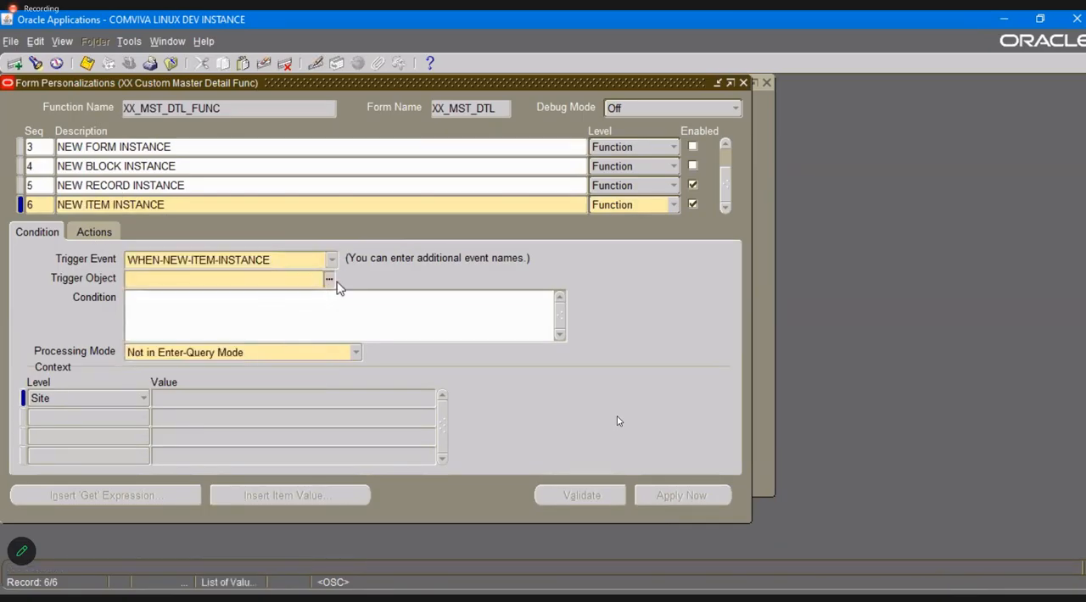
left_click(331, 281)
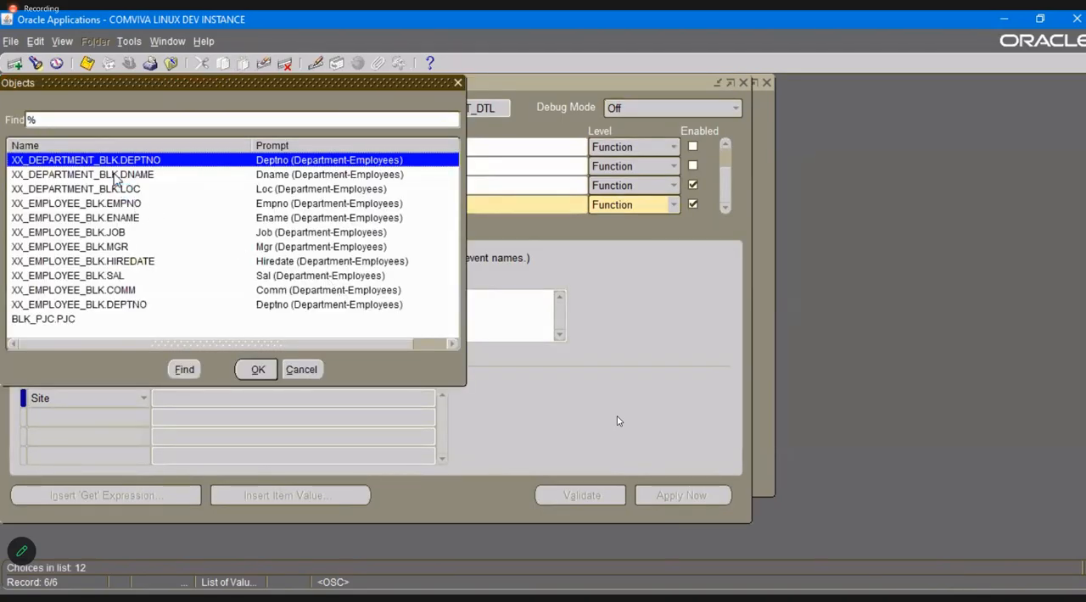
double_click(115, 174)
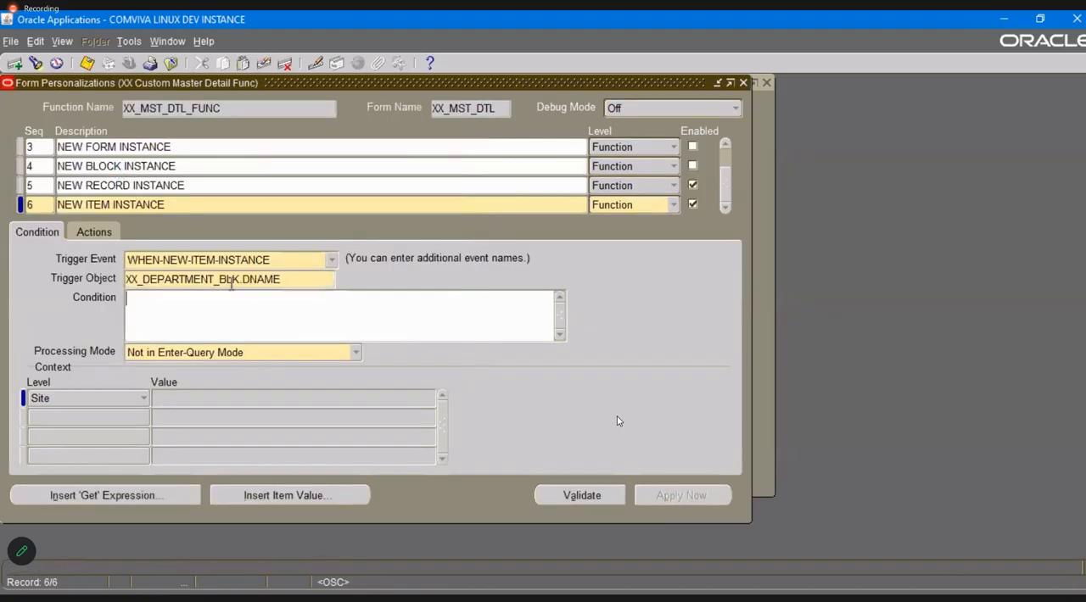
key("ctrl+s")
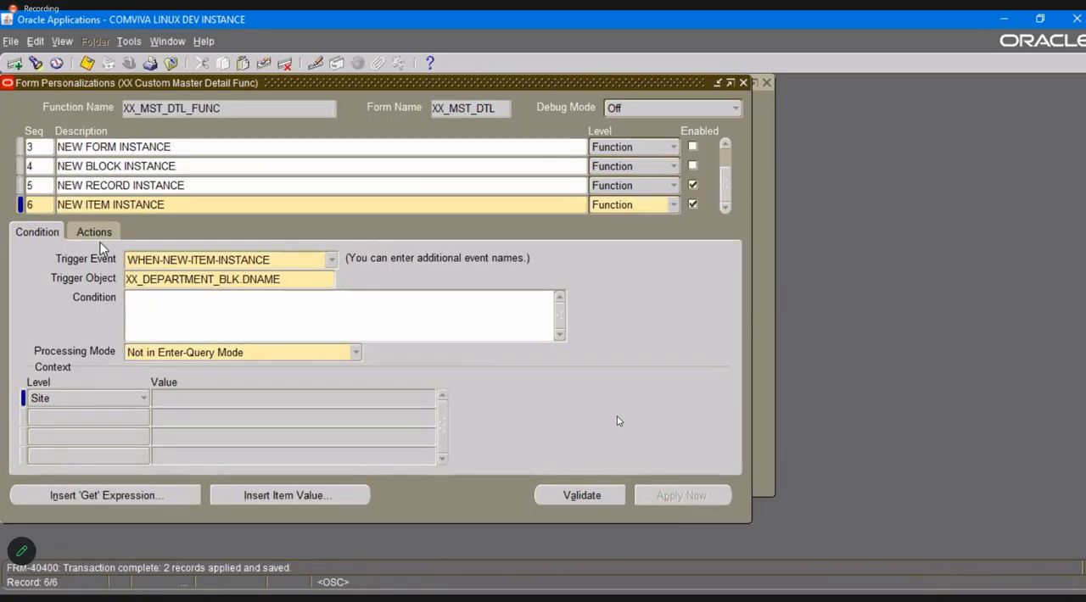
Add a Message action with sequence 1, type Show and the text "item instance level trigger", and save it.
left_click(90, 235)
type("1")
key("Tab")
key("m")
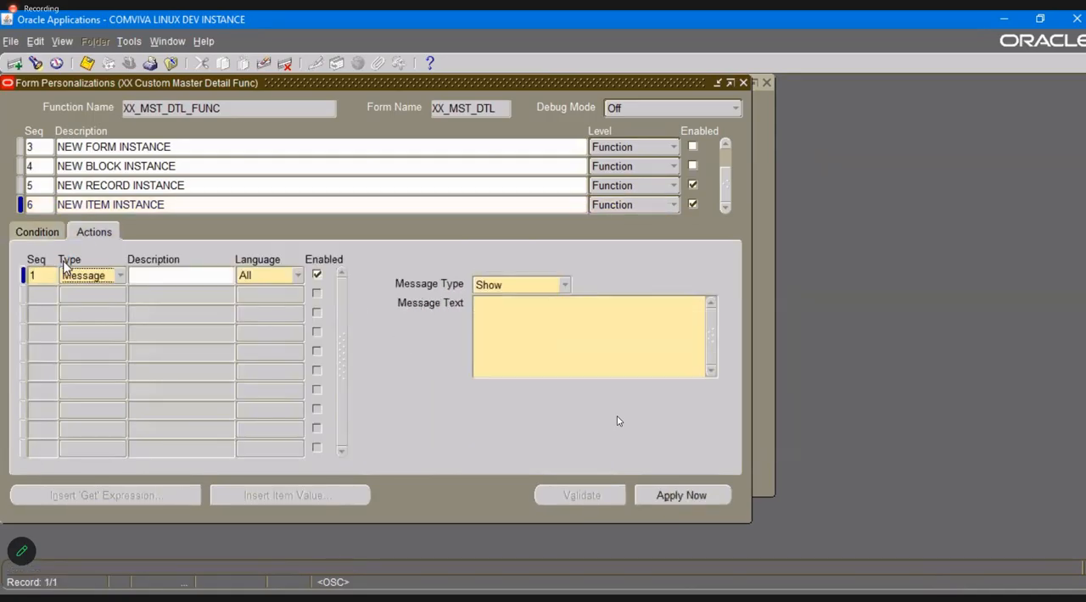
key("Tab")
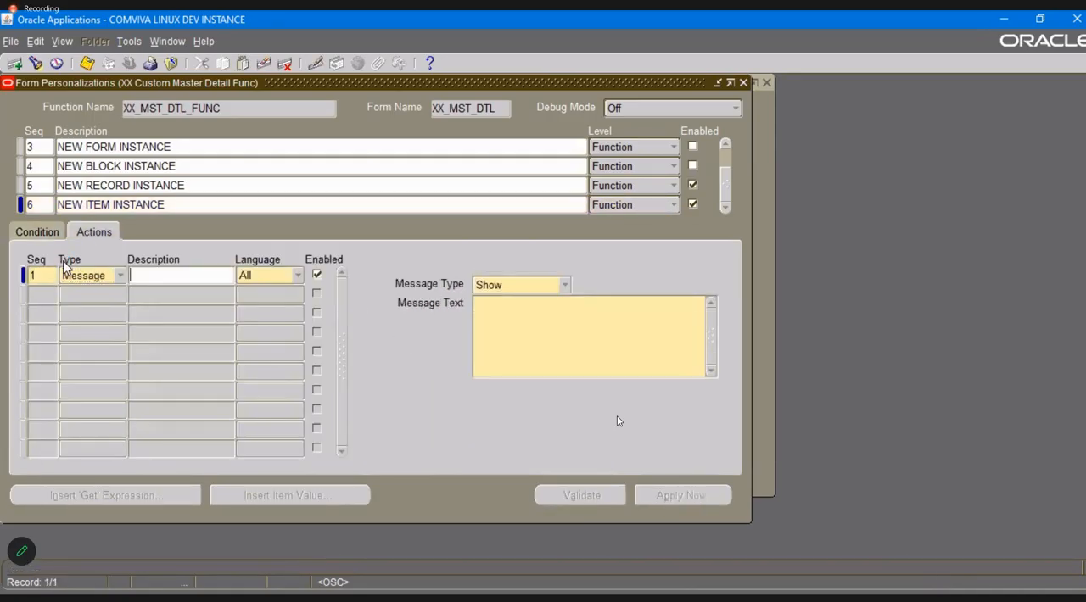
left_click(553, 286)
left_click(604, 347)
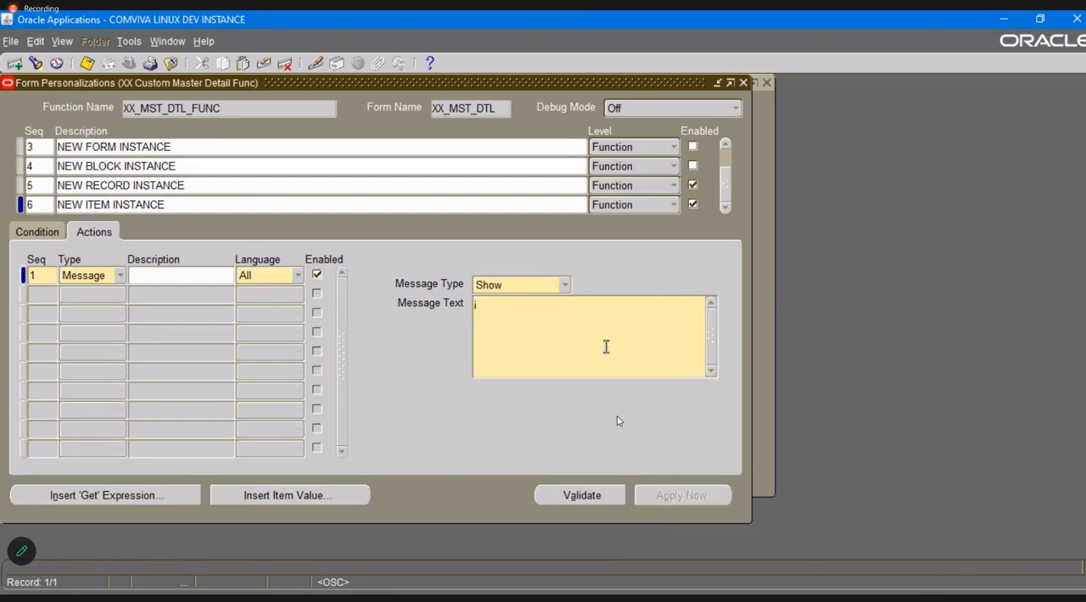
type("item instance level trigger")
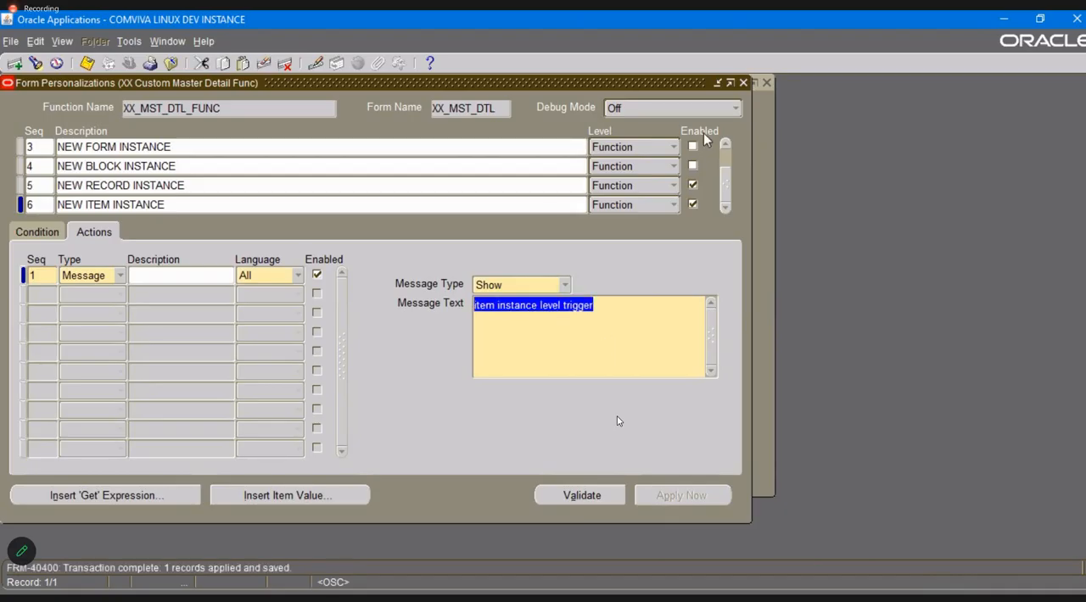
Disable the NEW RECORD INSTANCE personalization, then close the personalizations and the form and reopen XX Custom Master Detail.
left_click(692, 185)
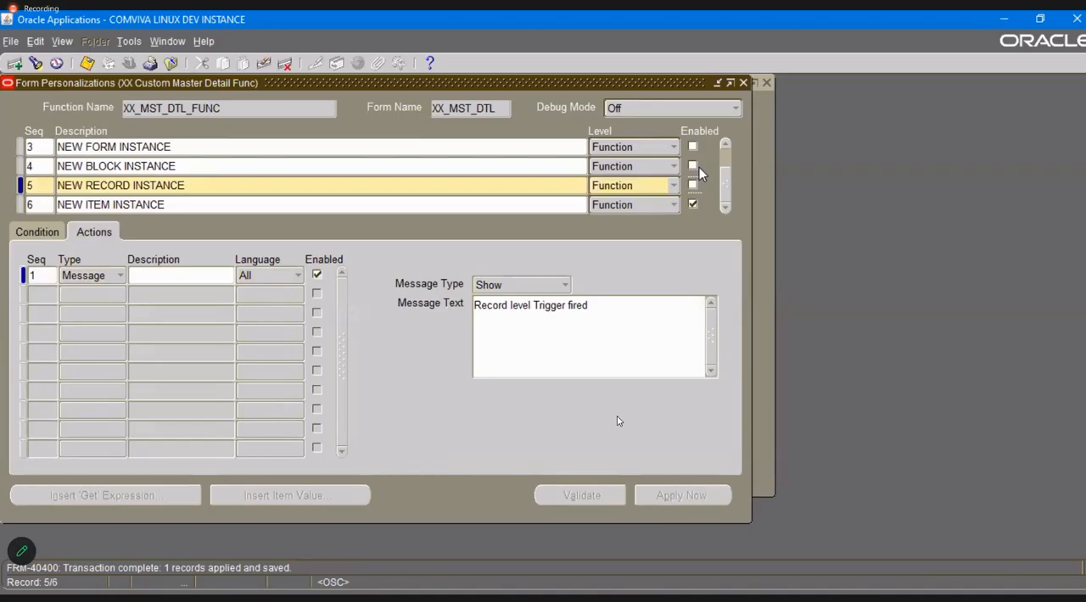
left_click(744, 83)
left_click(766, 83)
double_click(161, 314)
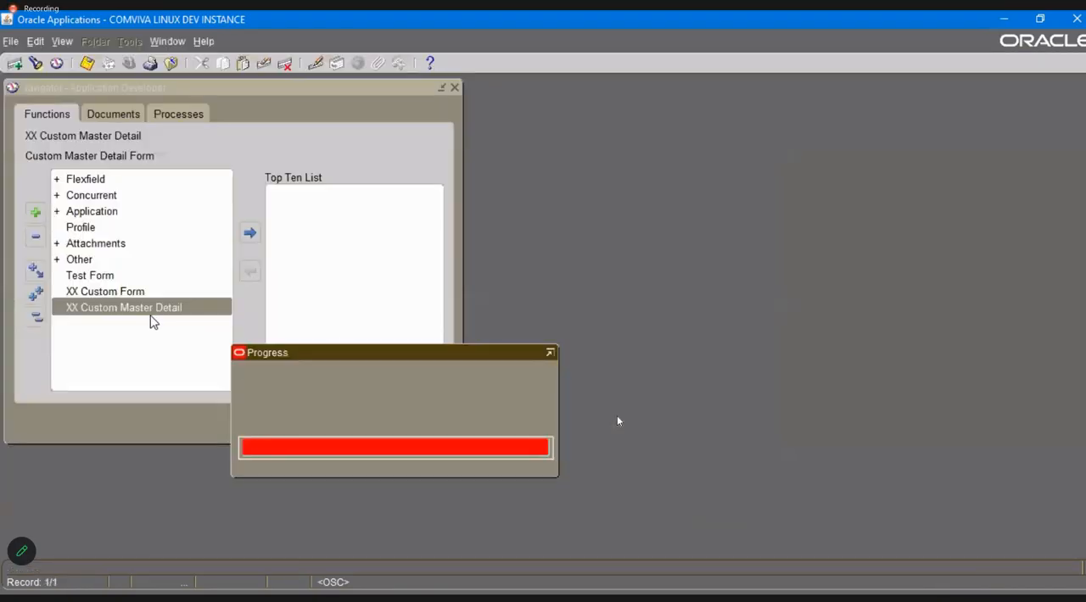
Query all departments and move between the Dname and Loc fields, acknowledging the item-level message each time Dname is entered.
key("F11")
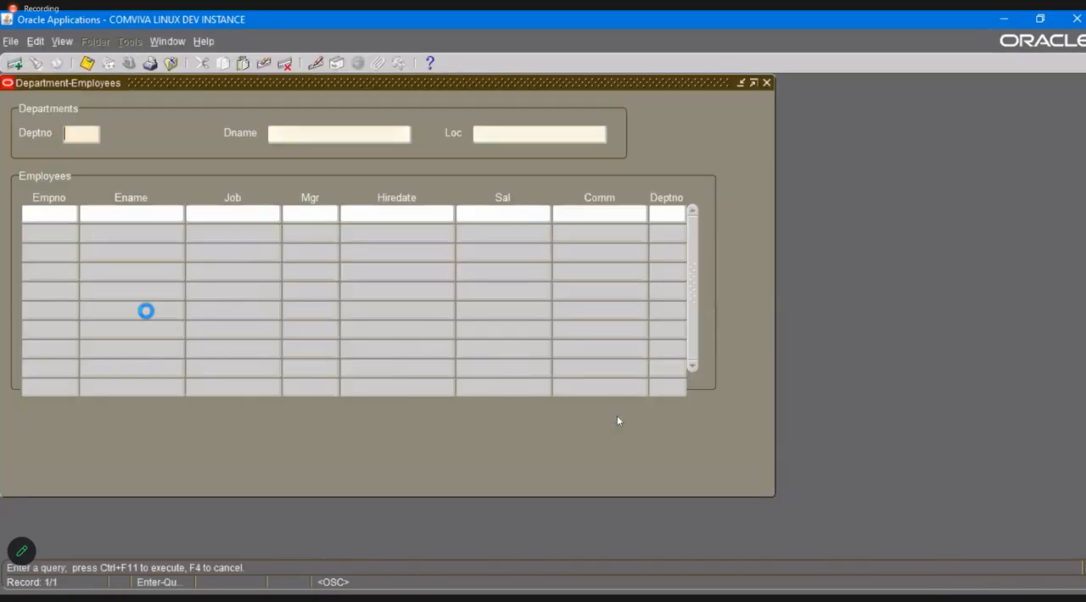
key("ctrl+F11")
left_click(345, 134)
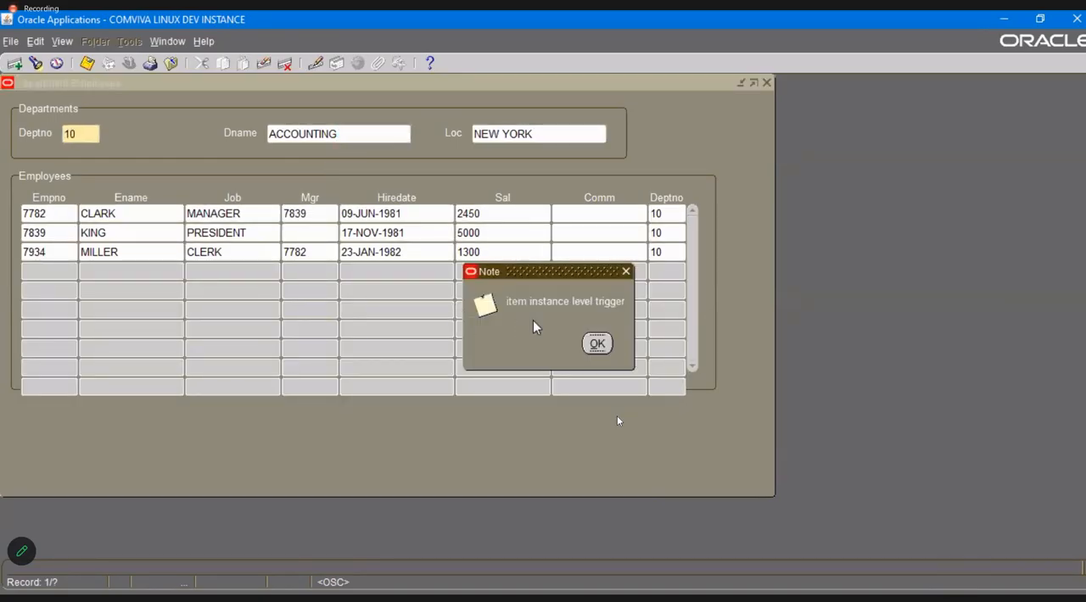
left_click(597, 344)
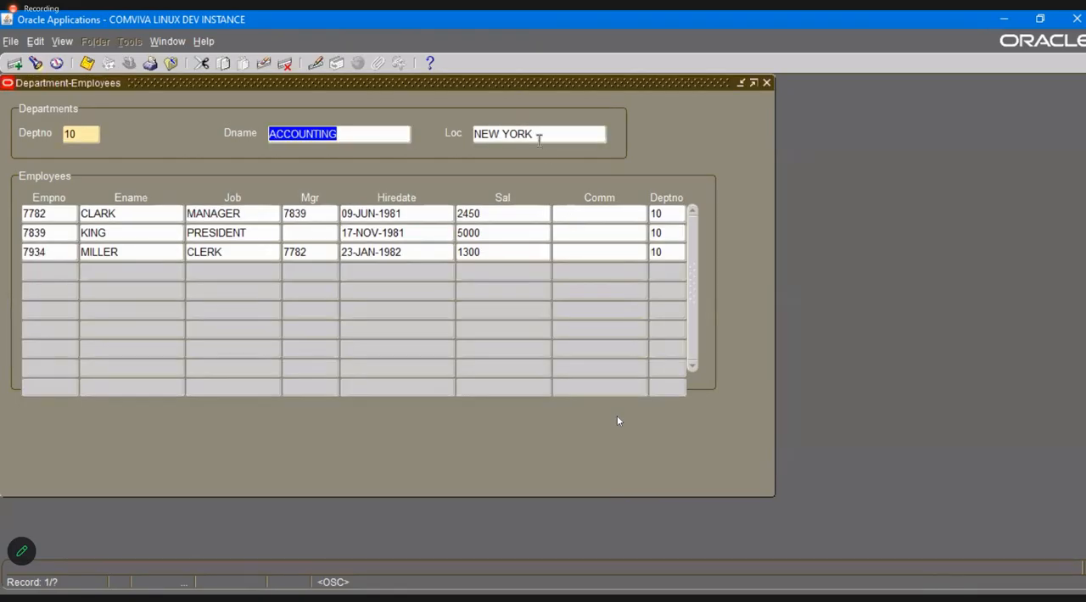
left_click(537, 133)
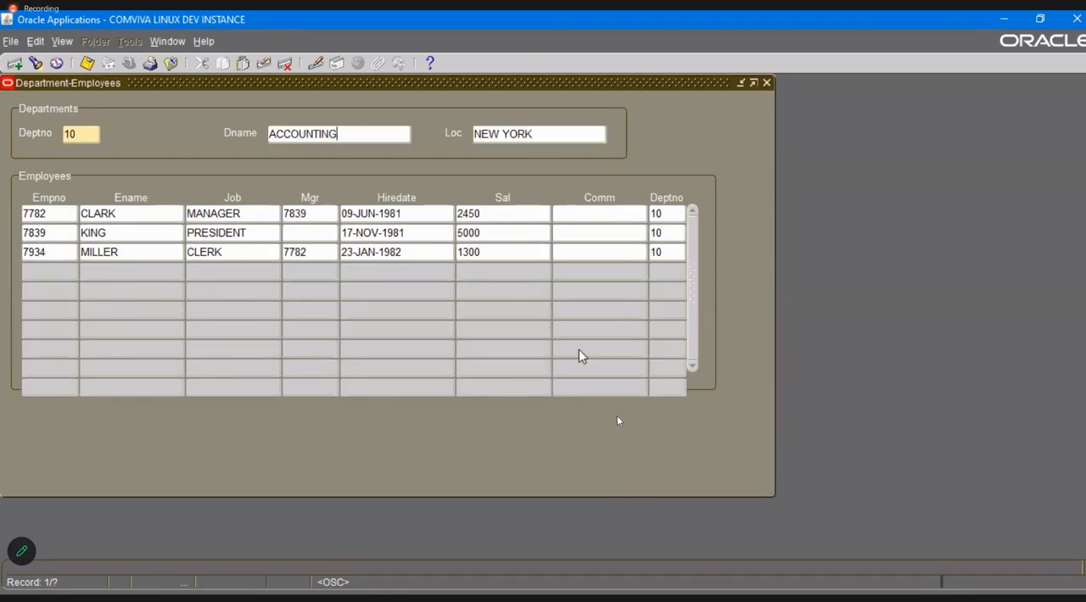
left_click(598, 344)
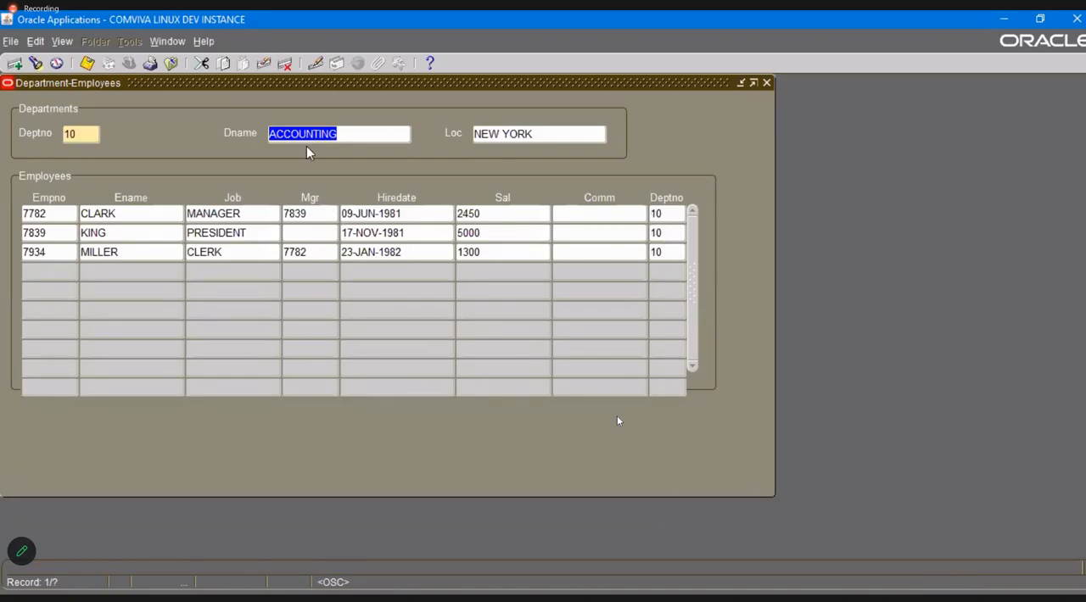
Move through the Loc field and the employee fields across several rows to check whether the item-level message fires there.
left_click(508, 129)
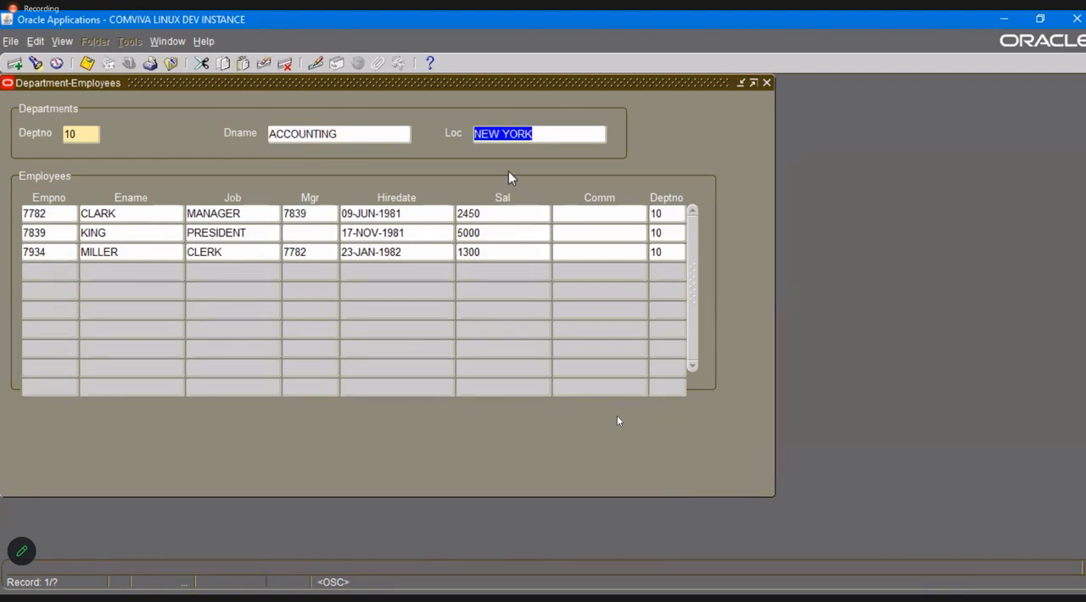
left_click(107, 213)
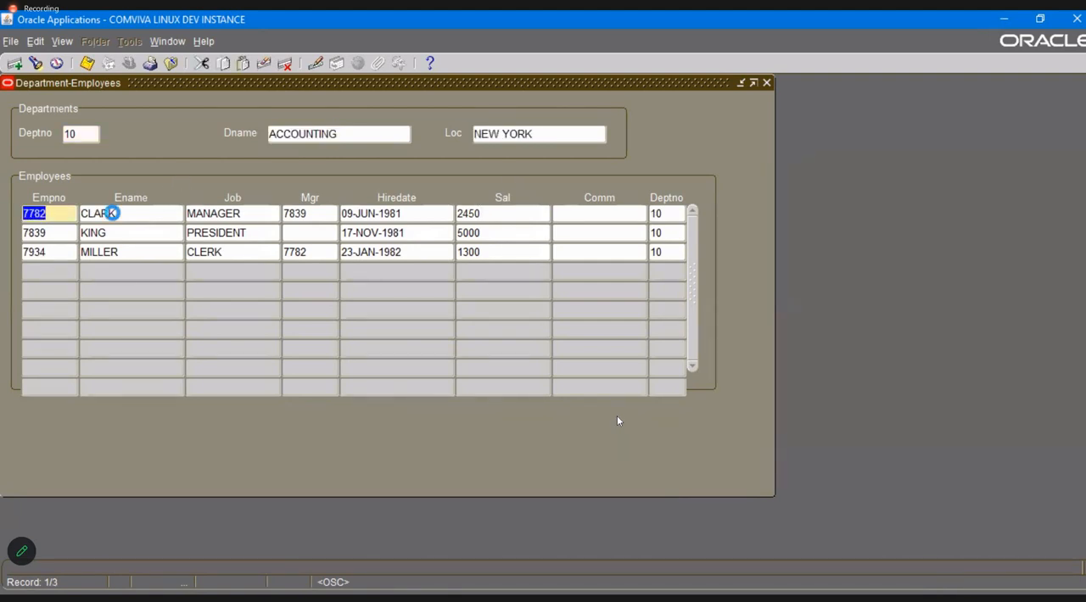
left_click(227, 213)
left_click(303, 213)
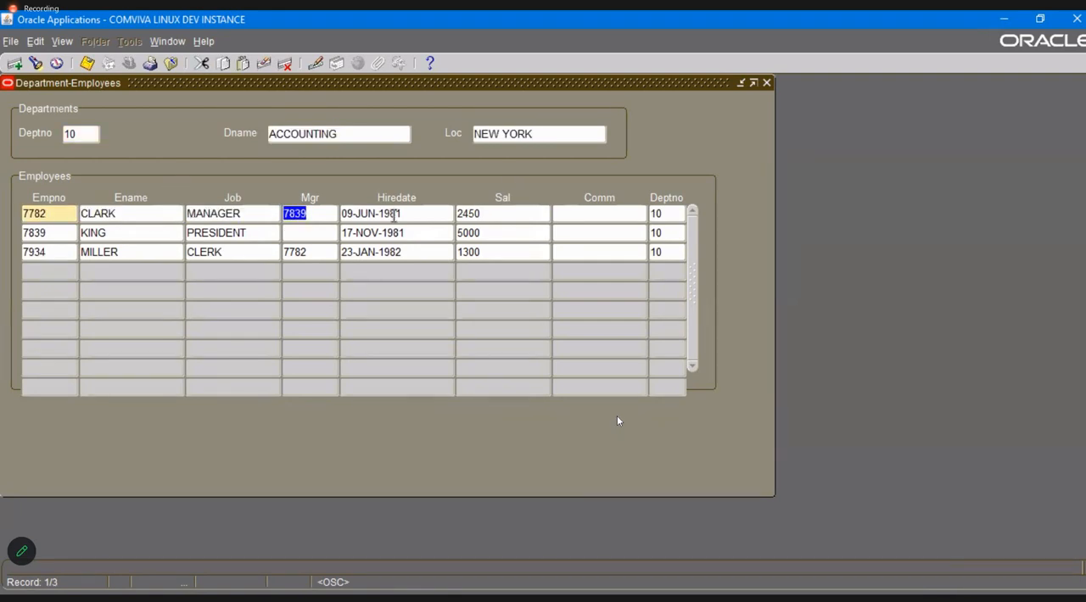
left_click(393, 213)
left_click(508, 213)
left_click(658, 213)
left_click(668, 232)
left_click(667, 252)
left_click(479, 252)
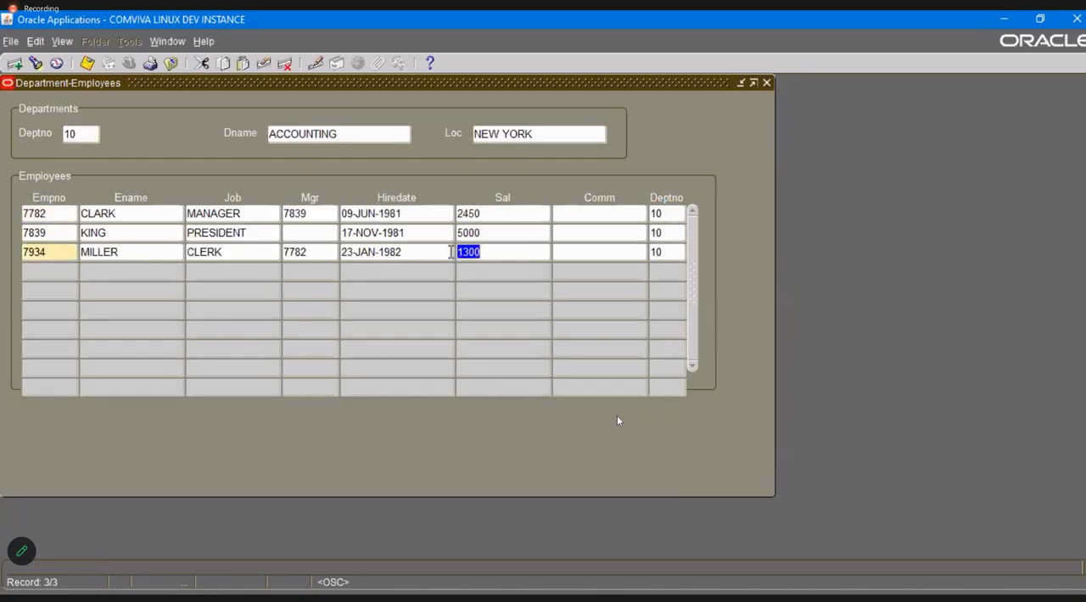
left_click(422, 252)
left_click(294, 252)
left_click(246, 252)
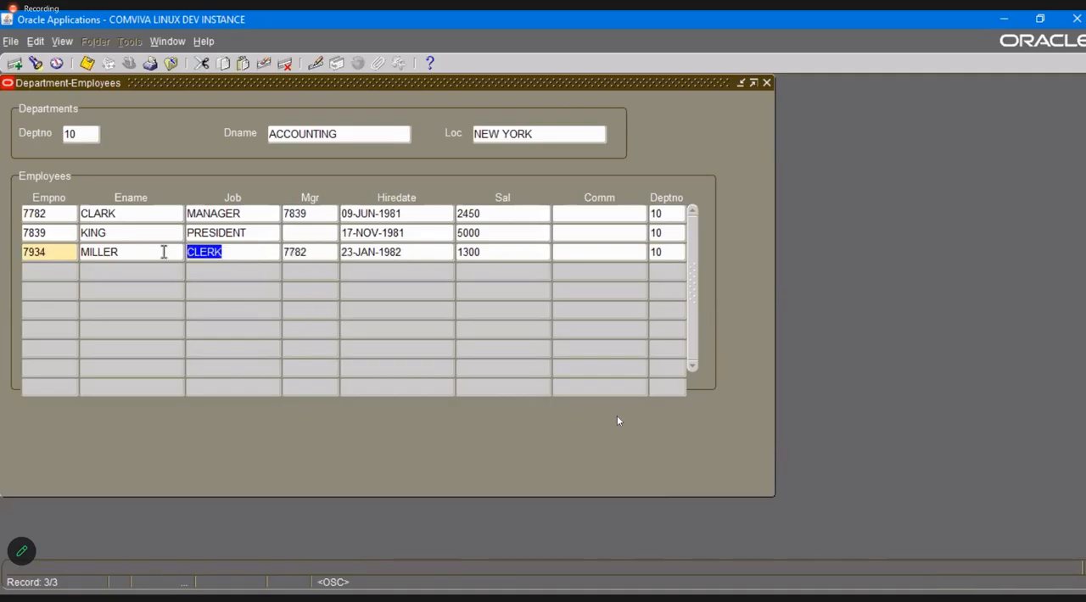
left_click(155, 252)
left_click(62, 250)
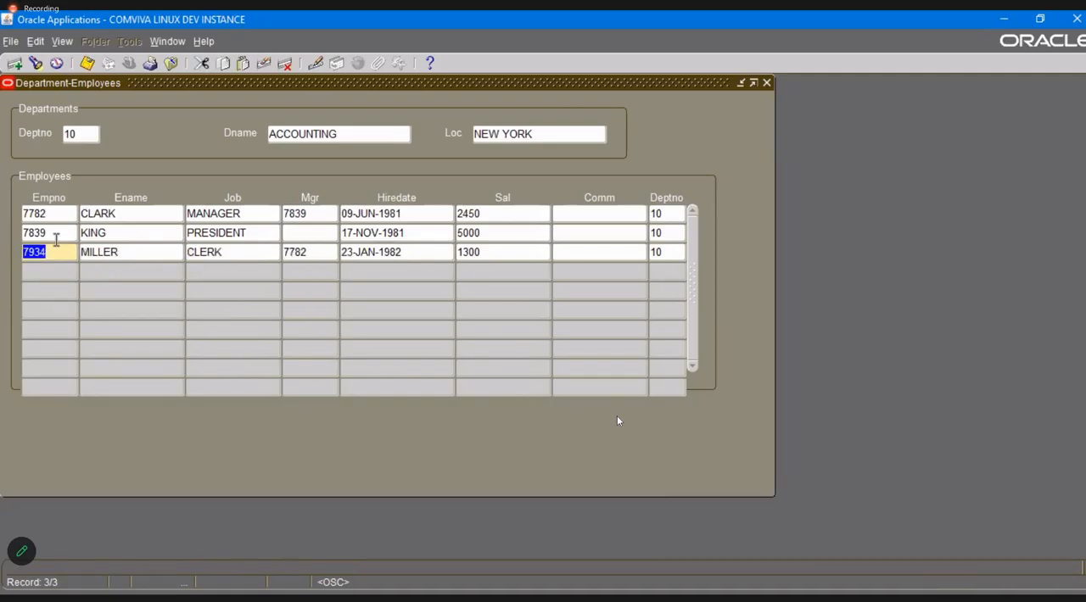
left_click(54, 232)
left_click(54, 213)
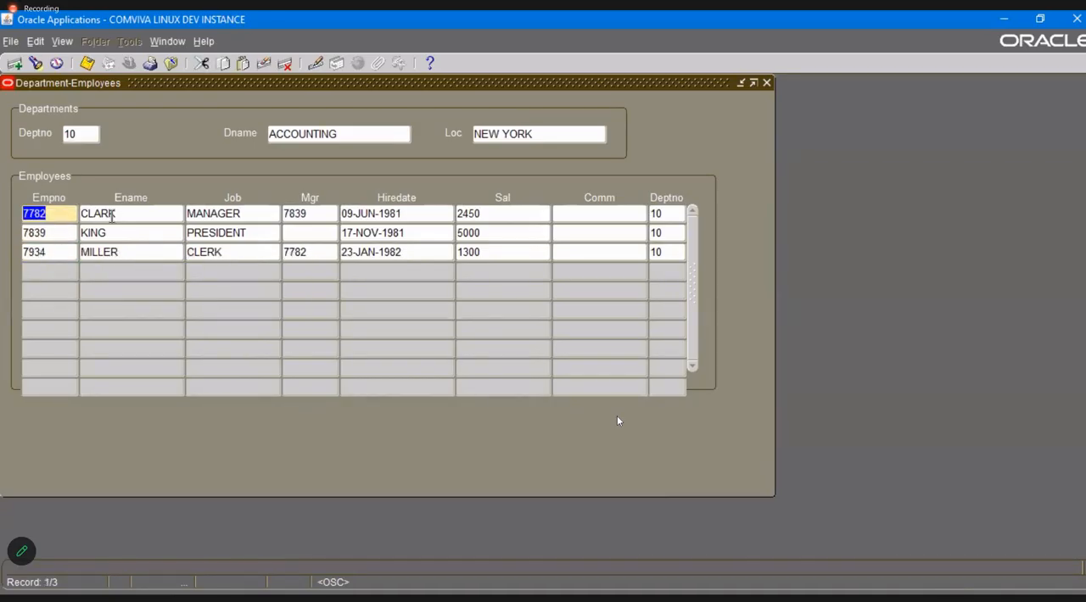
left_click(127, 214)
left_click(251, 210)
left_click(303, 213)
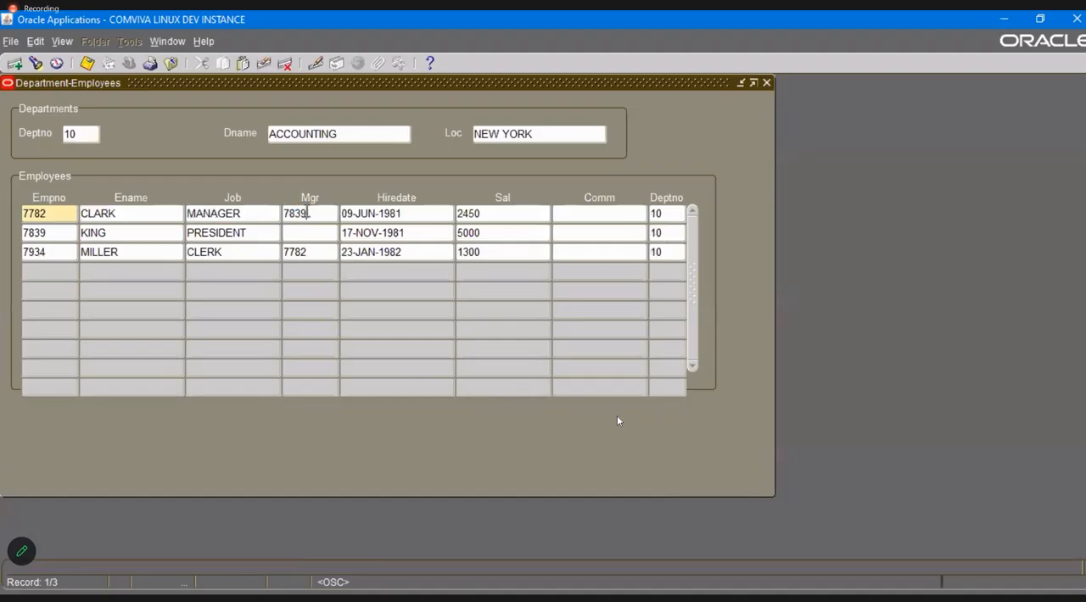
left_click(386, 213)
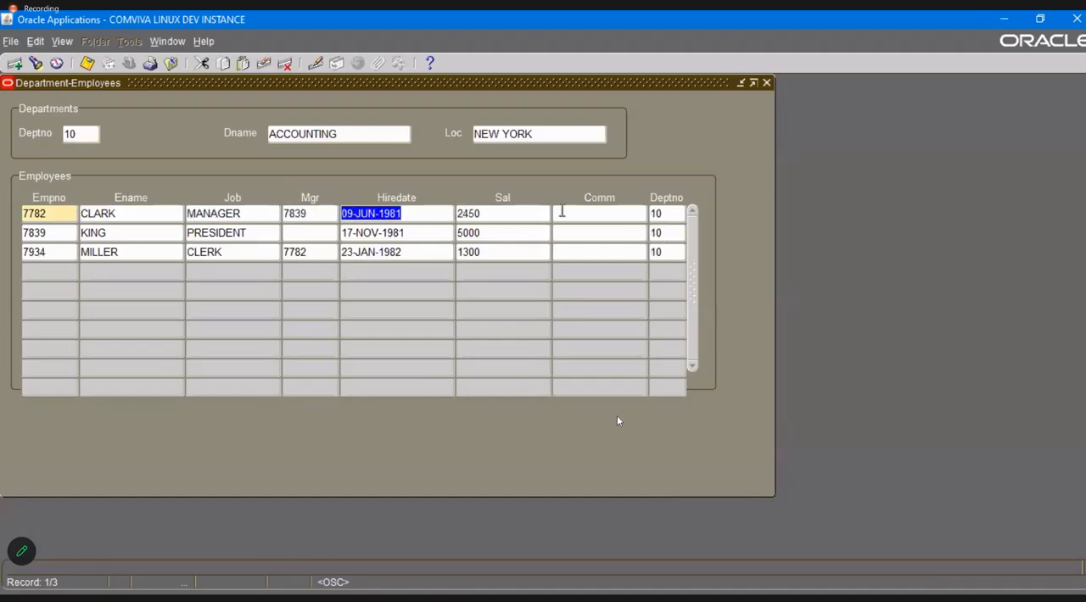
Return from the employee fields to the department's Dname field and acknowledge the item-level message.
key("Tab")
key("Tab")
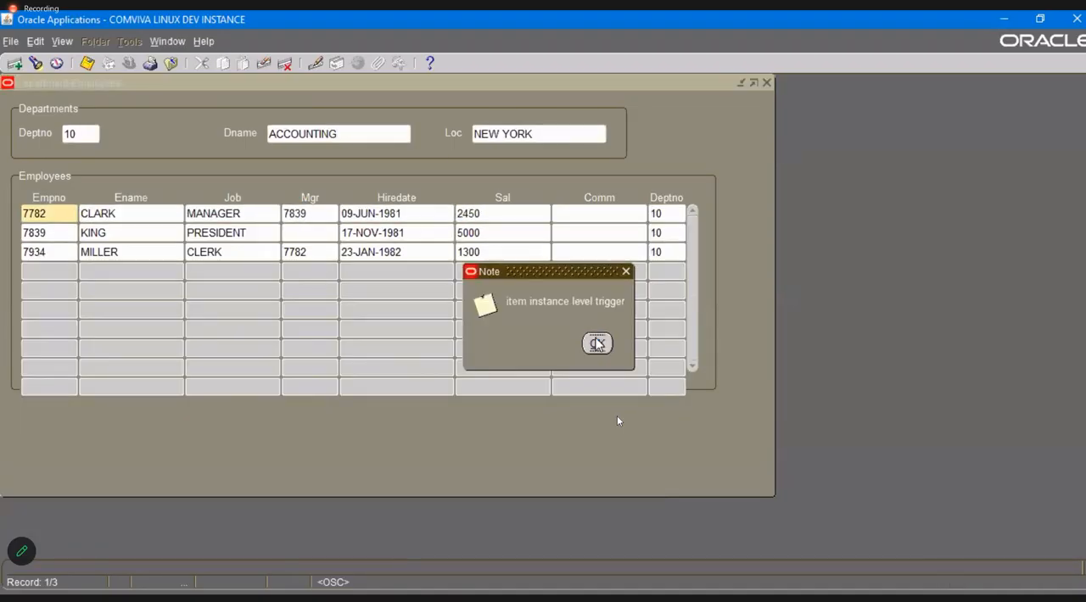
left_click(597, 342)
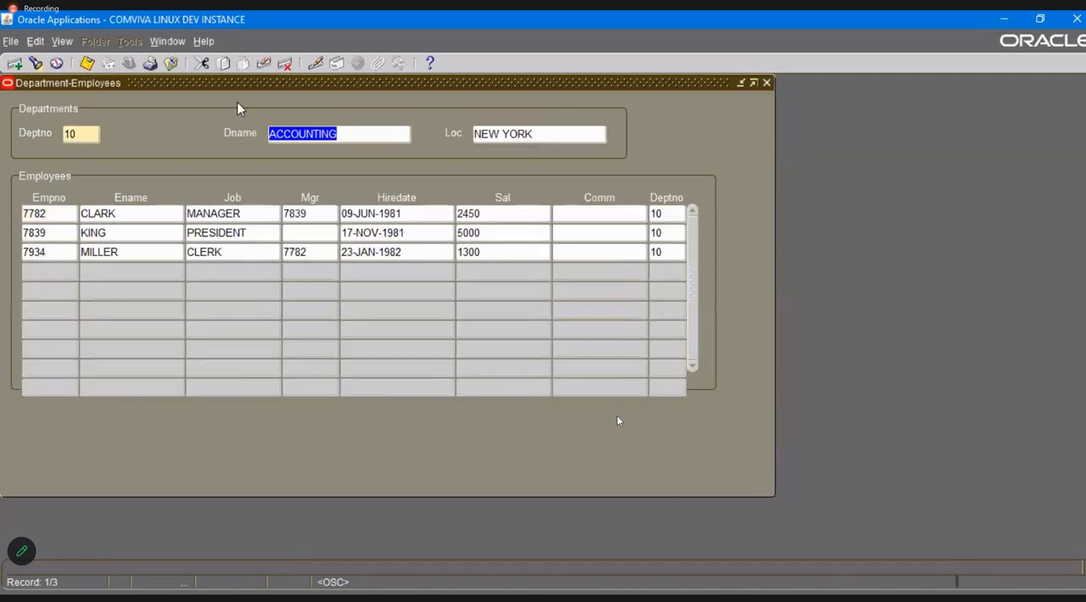
Reopen the form personalizations and go to the NEW BLOCK INSTANCE entry.
left_click(208, 42)
mouse_move(274, 119)
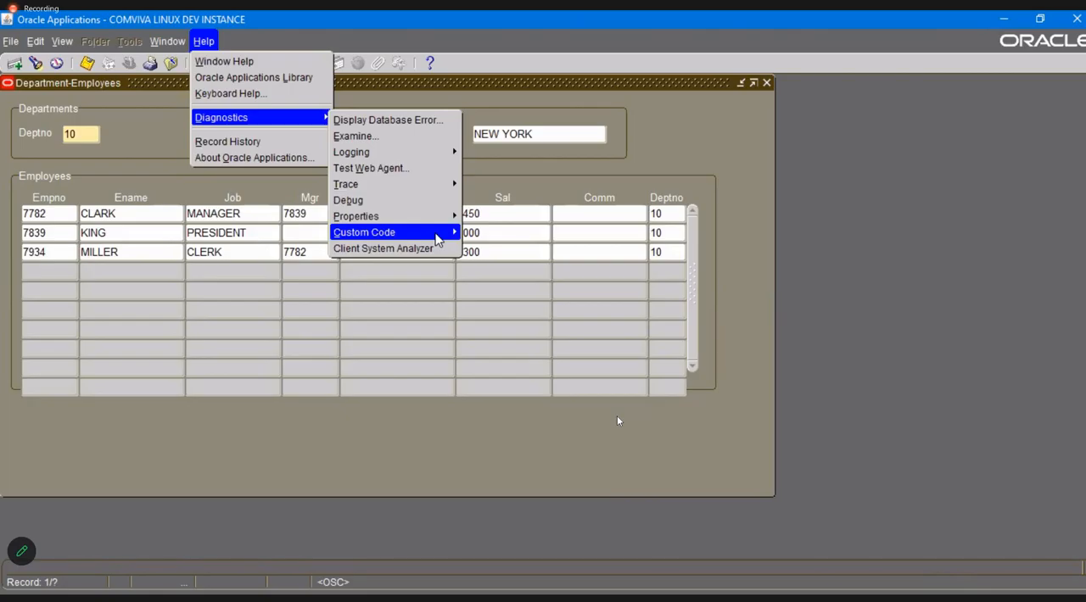
mouse_move(438, 240)
left_click(512, 306)
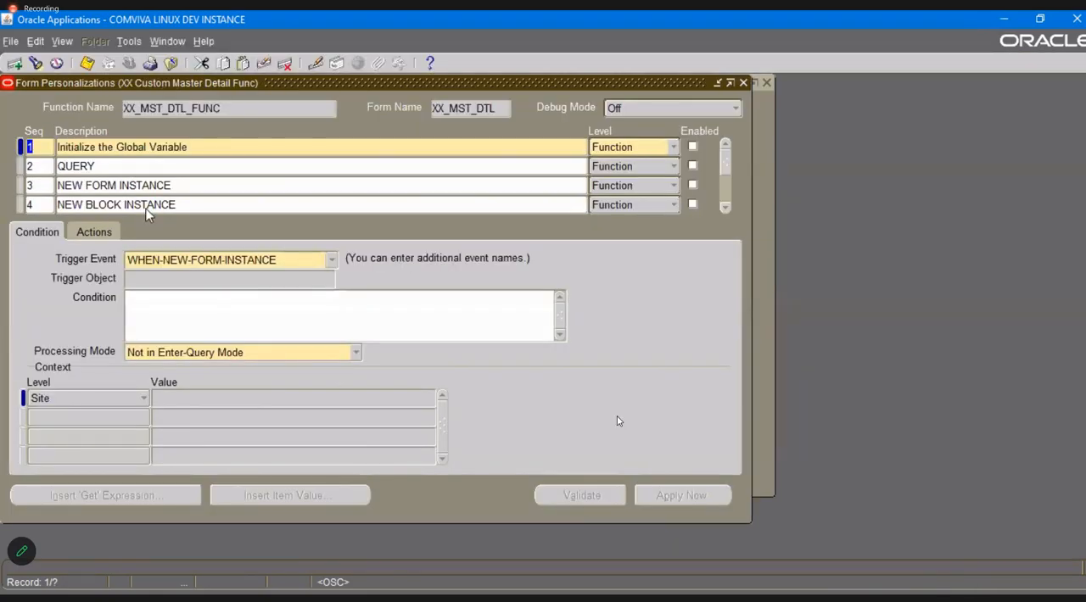
left_click(147, 206)
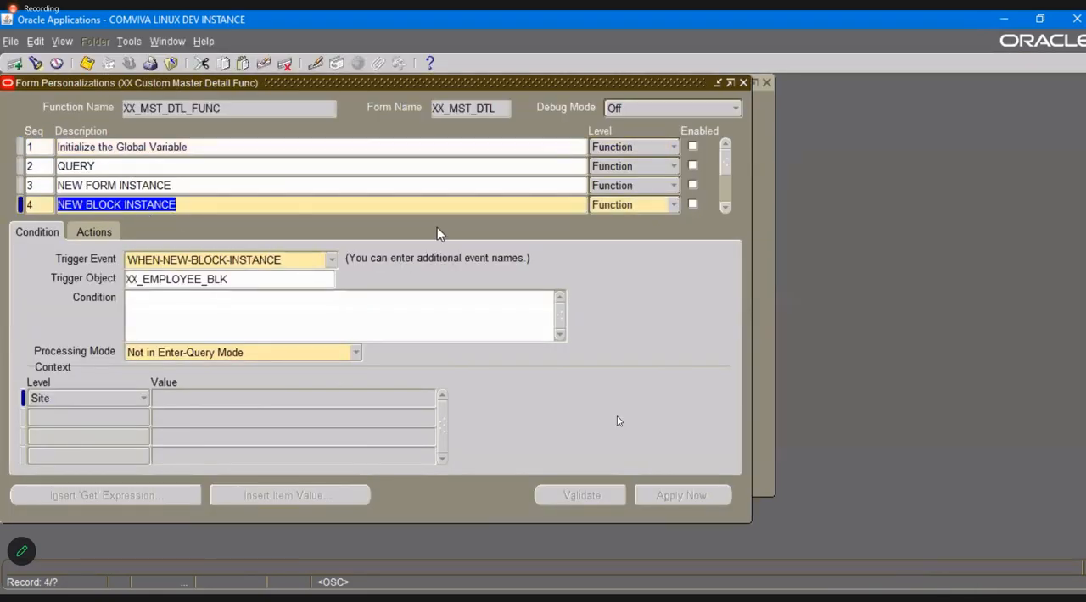
Add a seventh personalization entry described as VALIDATE TRIGGER and save it.
scroll(276, 178, "down", 3)
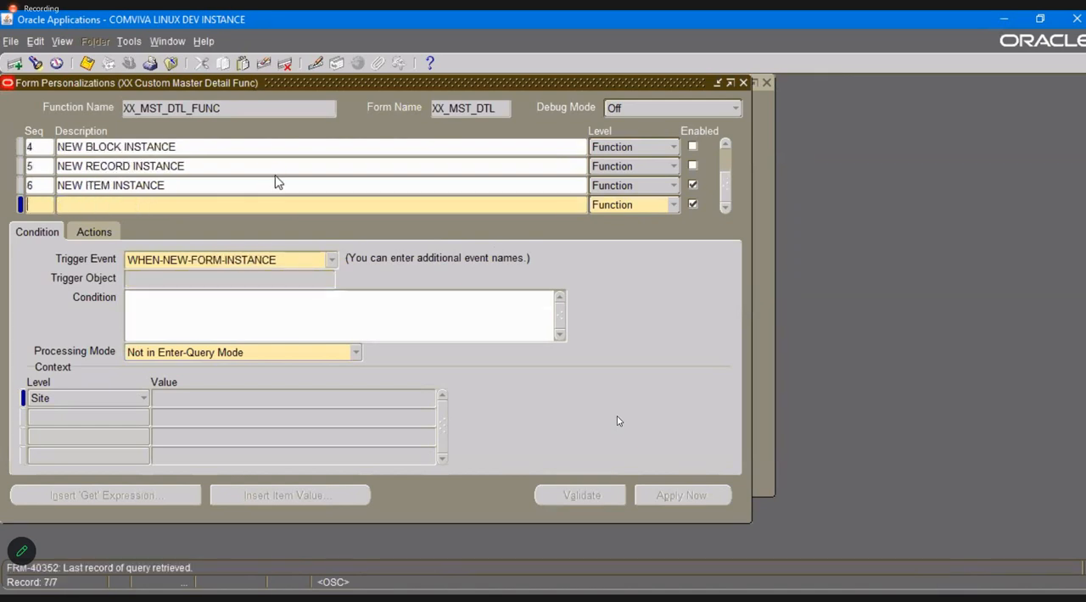
key("Tab")
type("v")
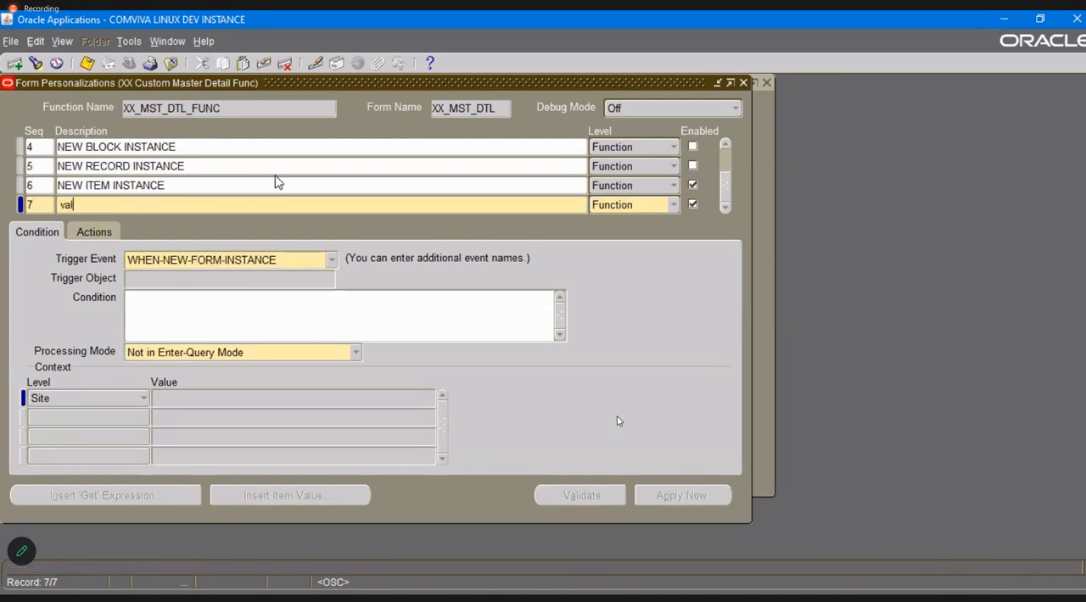
key("BackSpace")
key("BackSpace")
key("BackSpace")
type("VALIDATE TRIGGER")
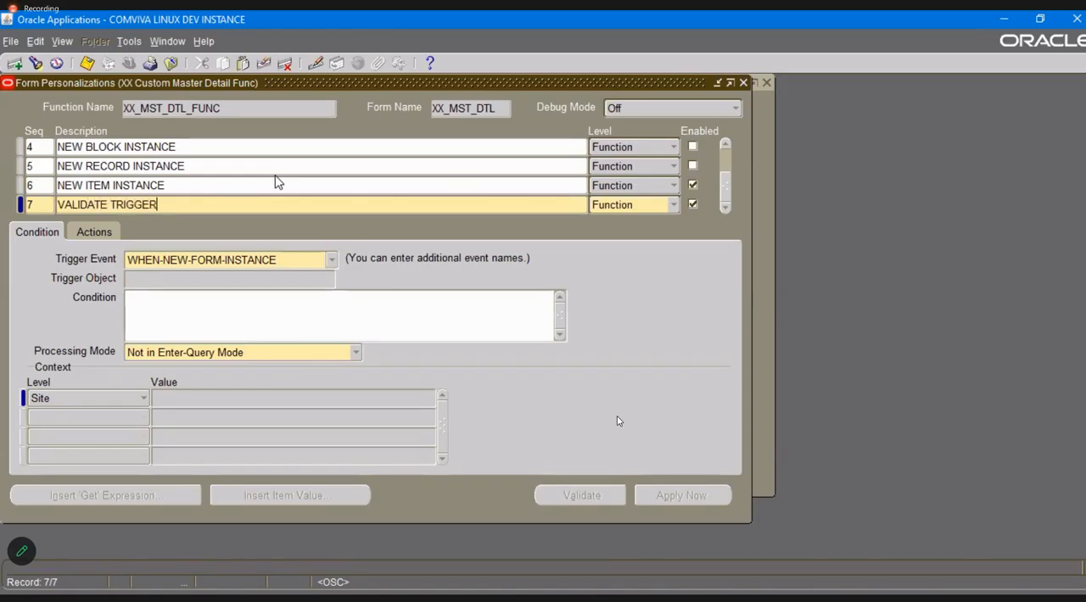
key("ctrl+s")
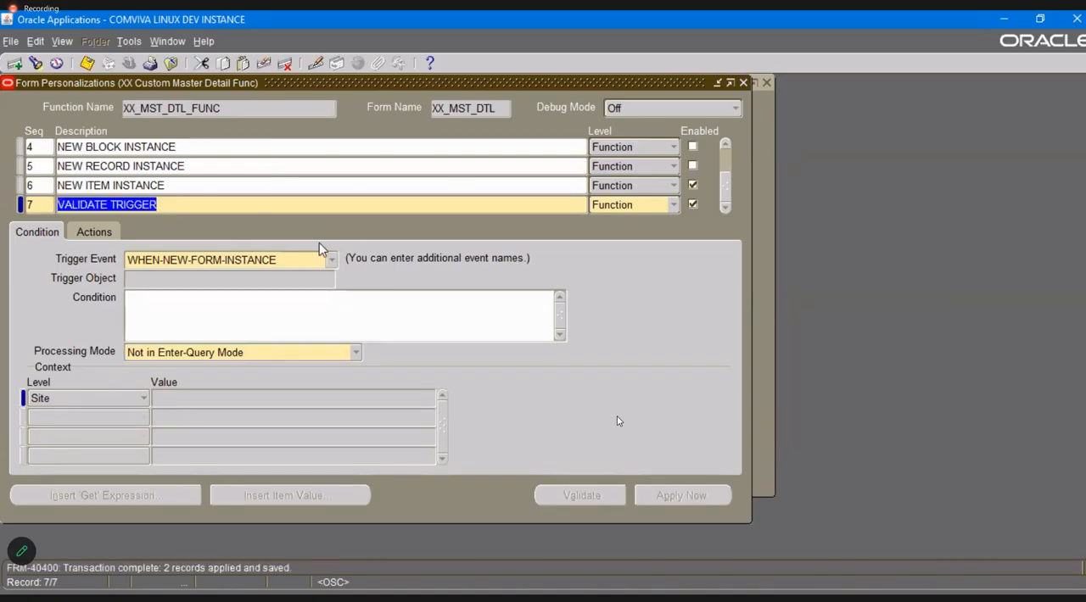
Disable the NEW ITEM INSTANCE entry, set VALIDATE TRIGGER to fire on WHEN-VALIDATE-RECORD for XX_DEPARTMENT_BLK, and save.
key("Up")
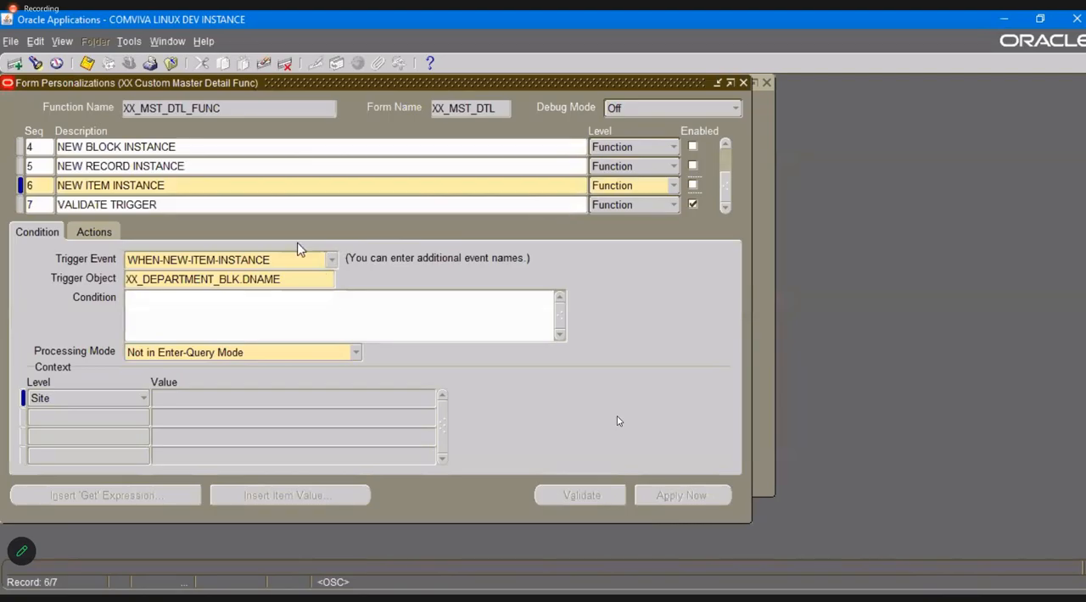
left_click(246, 202)
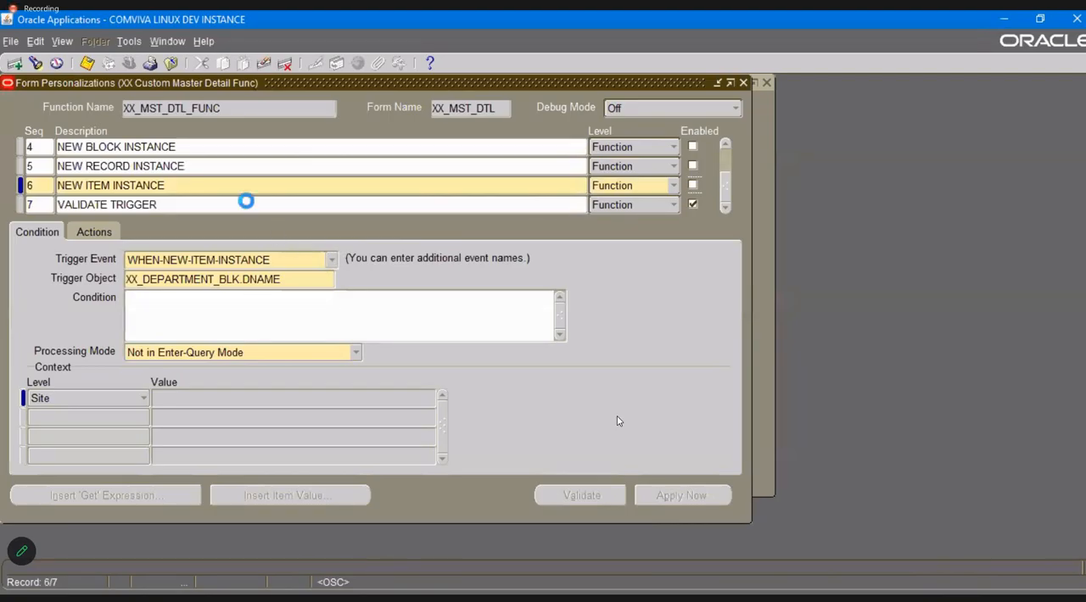
left_click(333, 261)
key("Return")
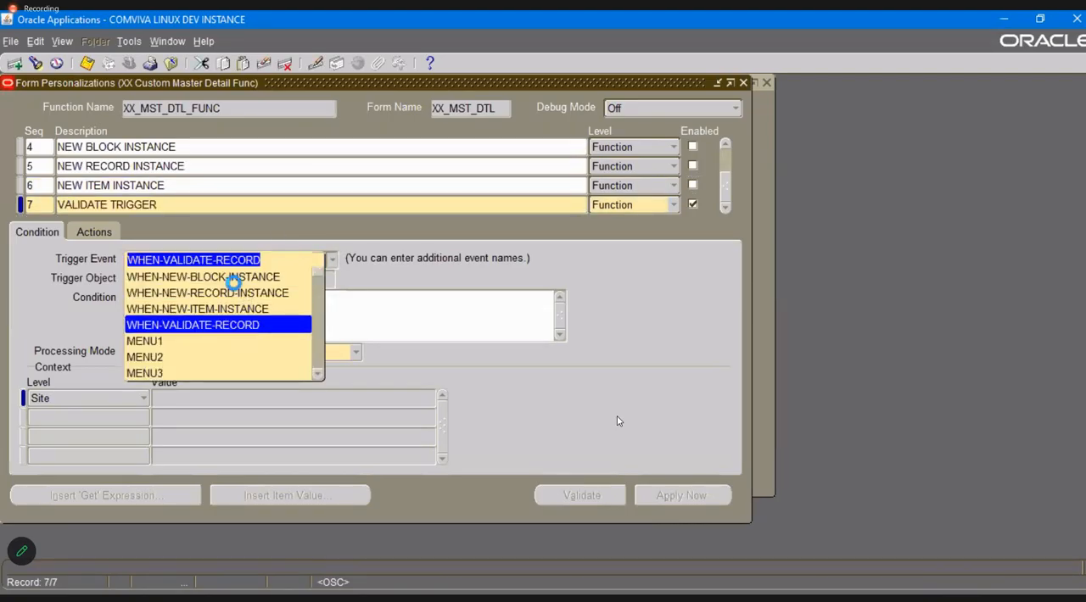
left_click(329, 279)
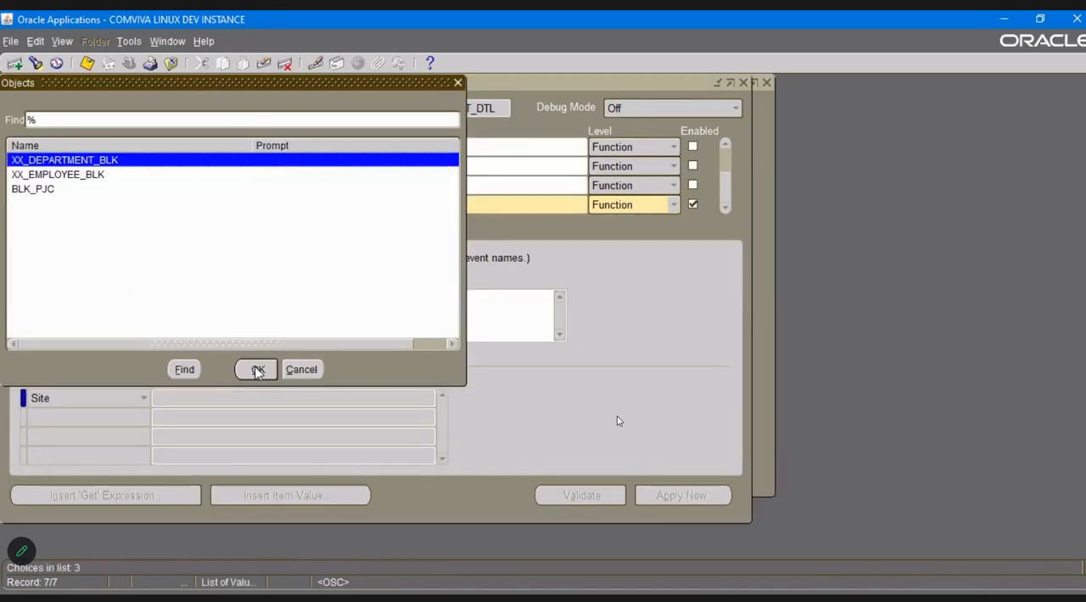
left_click(257, 371)
left_click(294, 325)
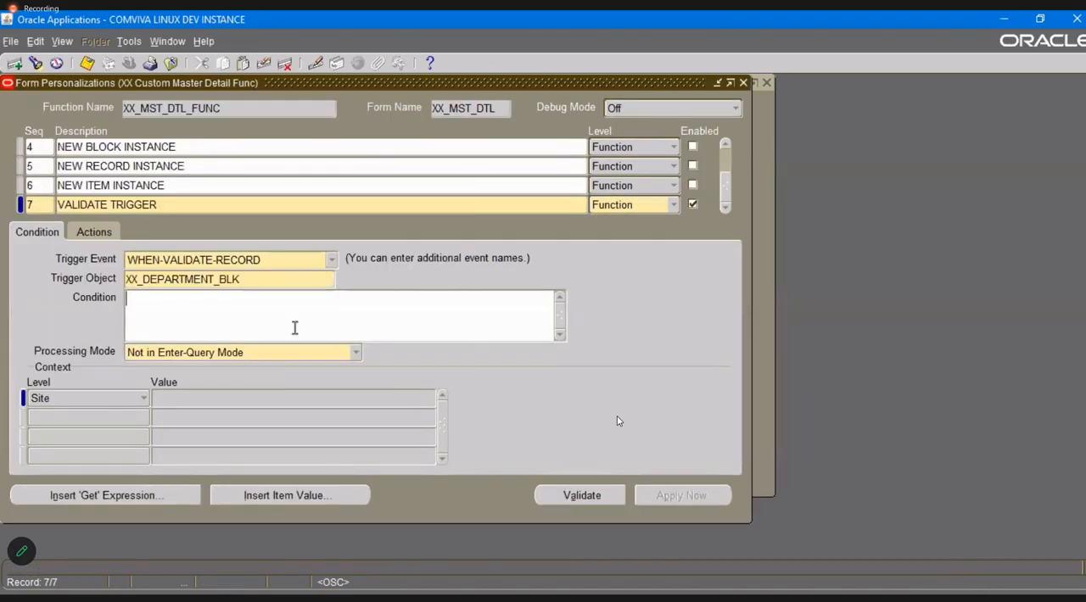
key("ctrl+s")
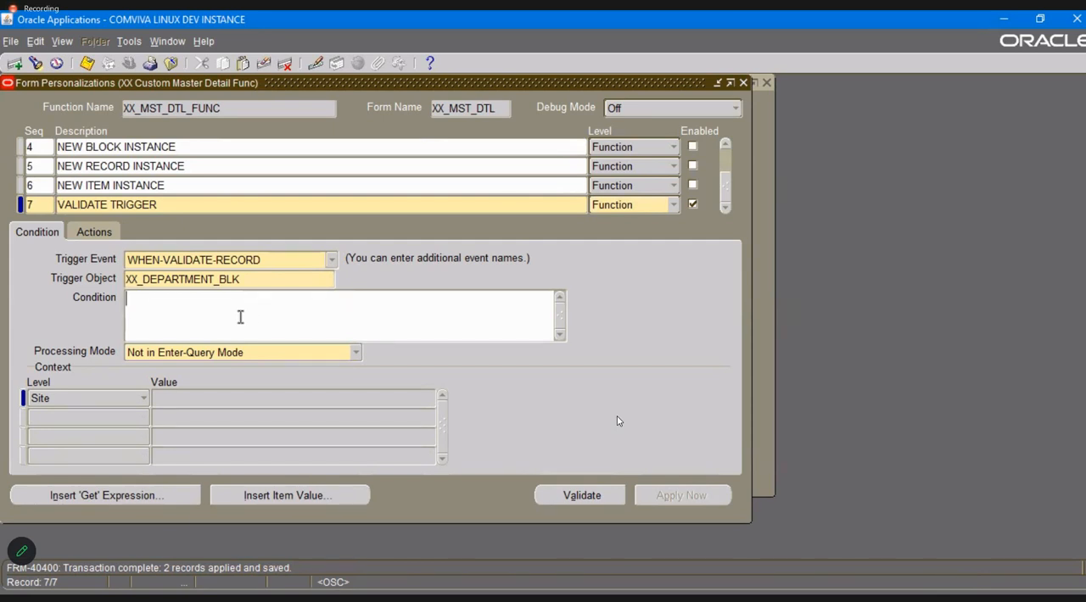
Give VALIDATE TRIGGER an action with sequence 1 that shows the message "Validate Trigger", and save it.
left_click(93, 231)
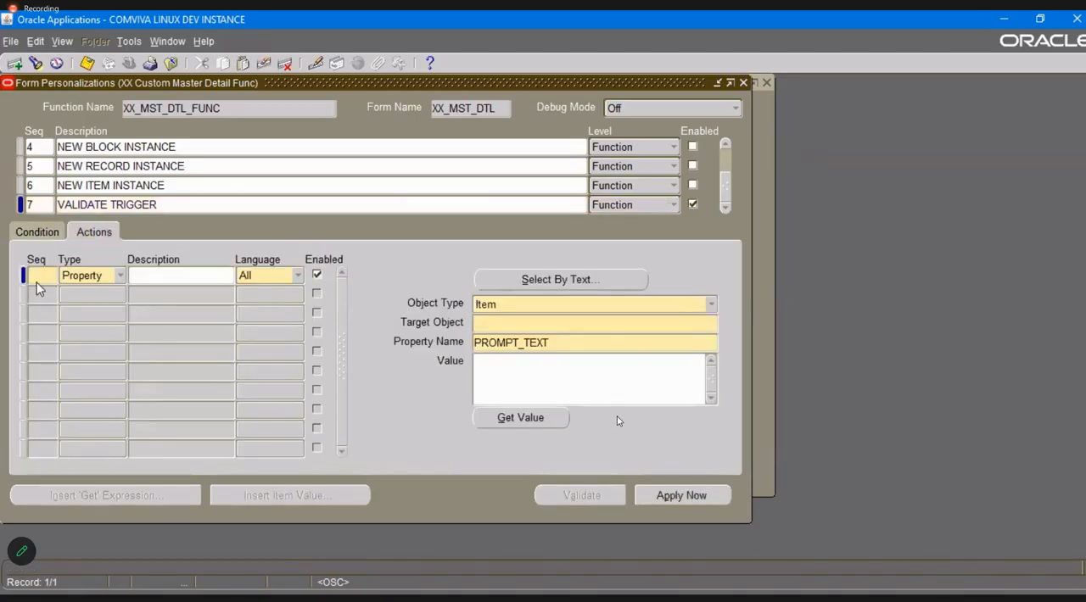
left_click(39, 288)
left_click(565, 348)
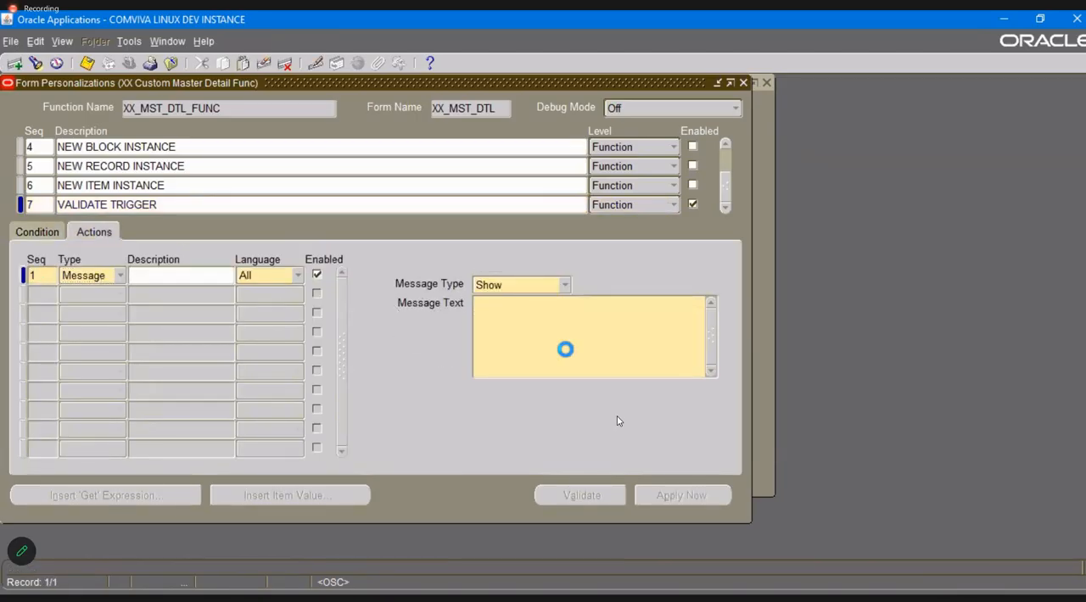
type("Validate Trigger")
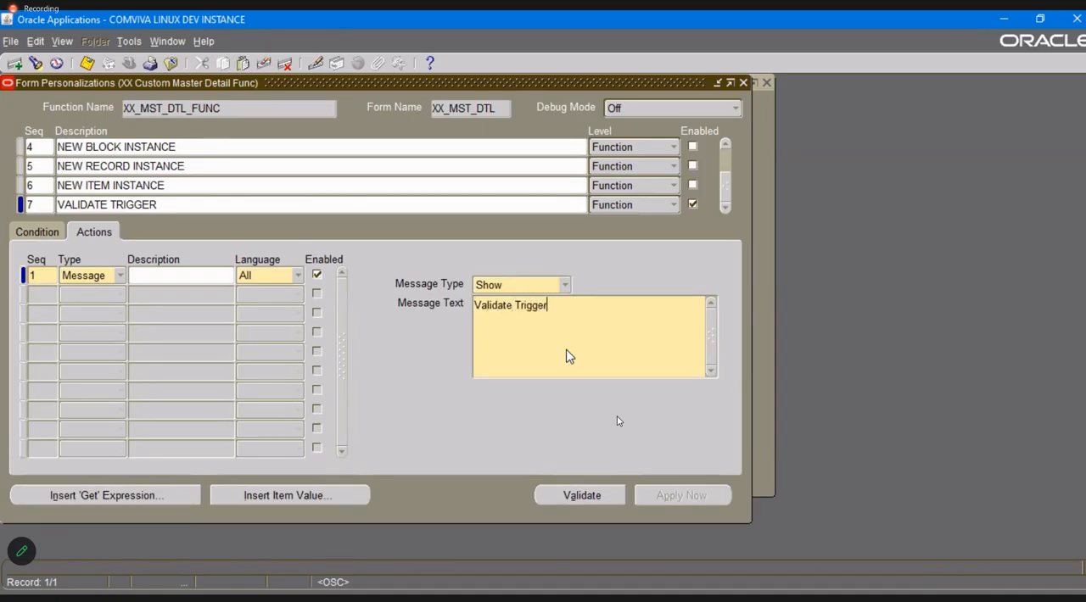
key("ctrl+s")
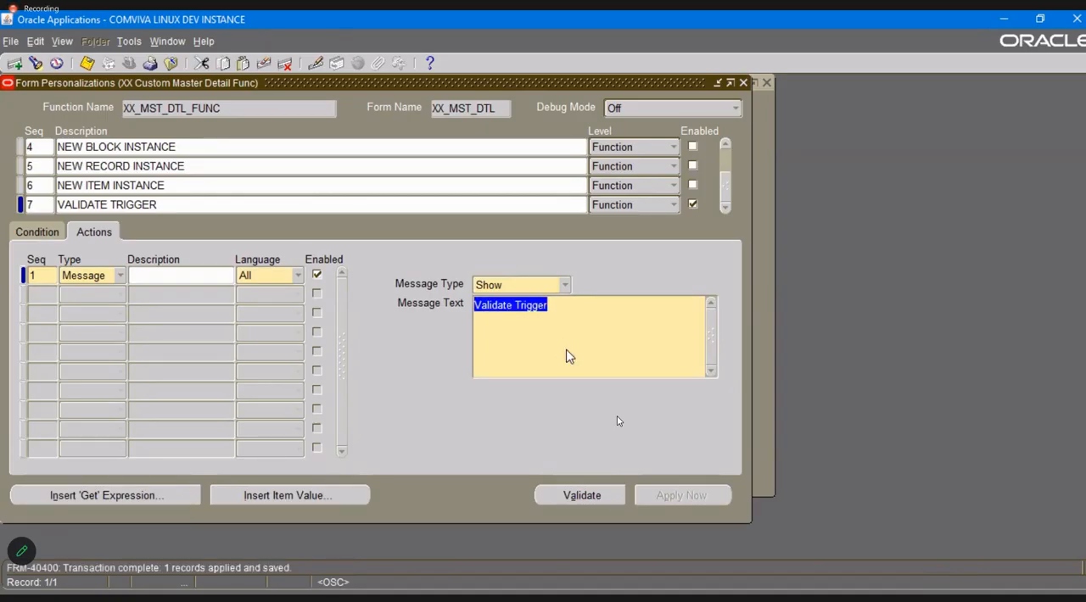
Close the personalizations, acknowledge the item-level message, reopen the XX Custom Master Detail form and query all departments.
left_click(745, 83)
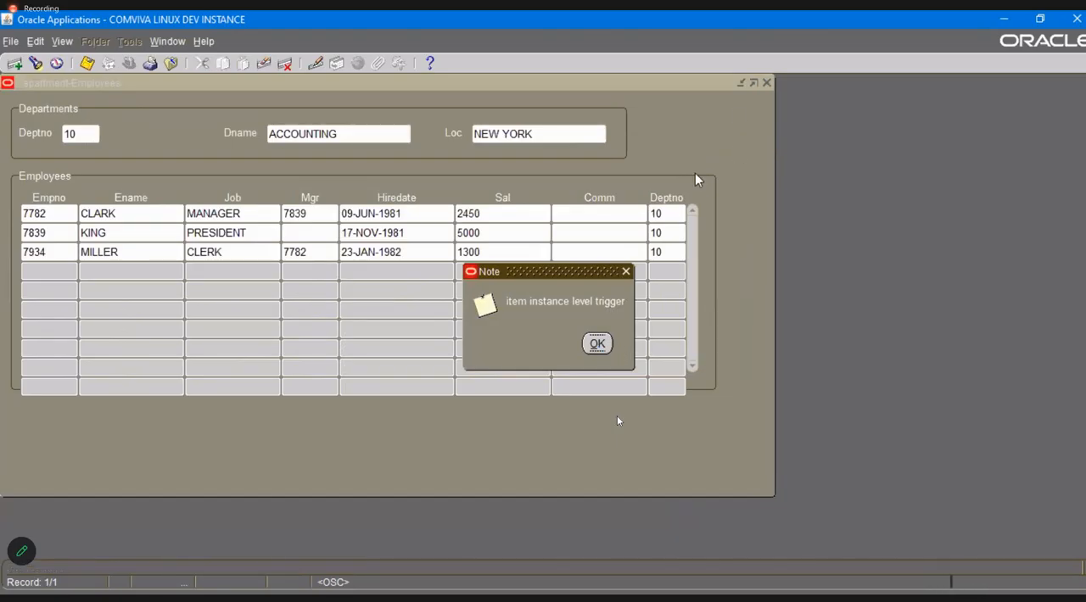
key("Return")
left_click(767, 82)
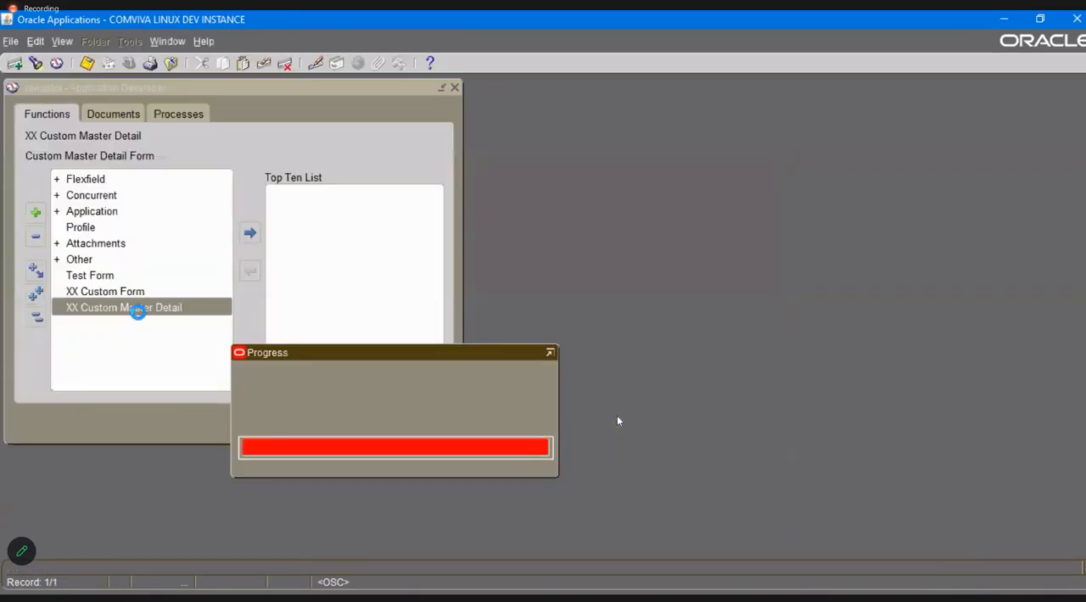
key("F11")
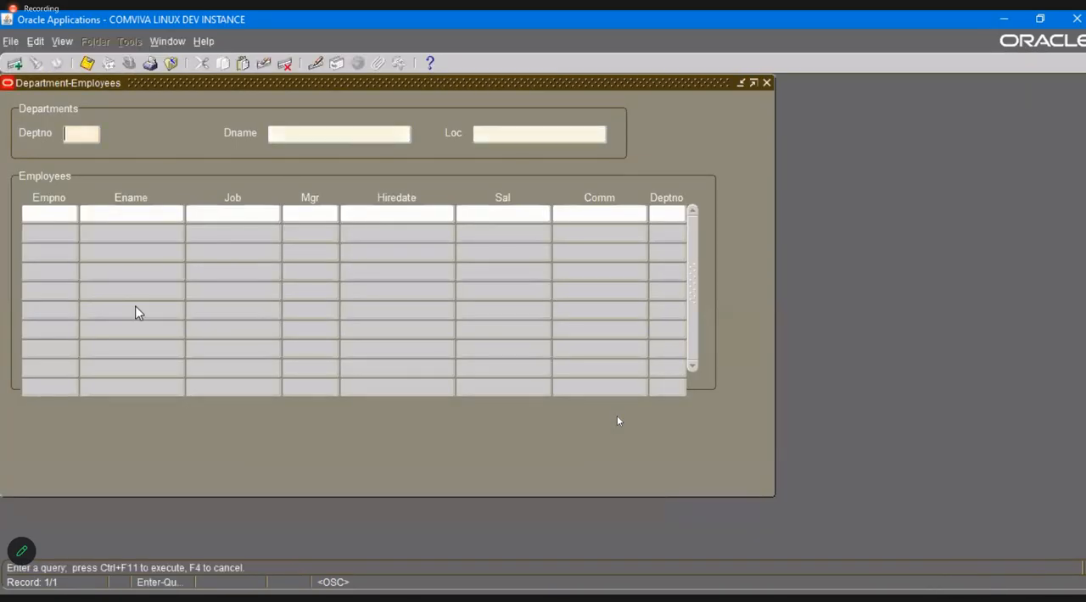
key("ctrl+F11")
Save from the department's Dname field and move into the first employee row to test the validate message.
left_click(340, 133)
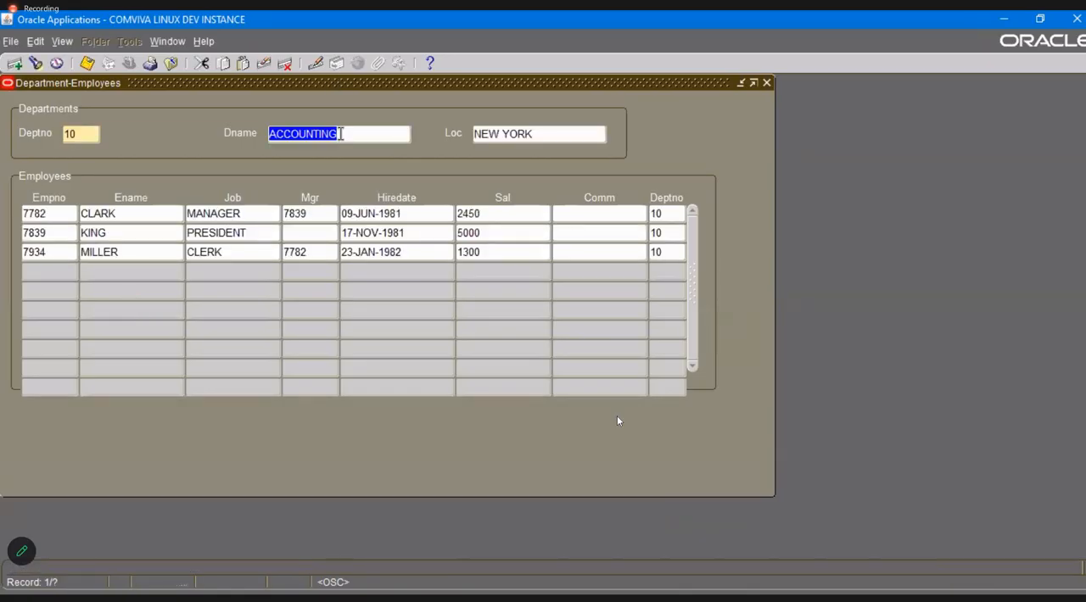
key("ctrl+s")
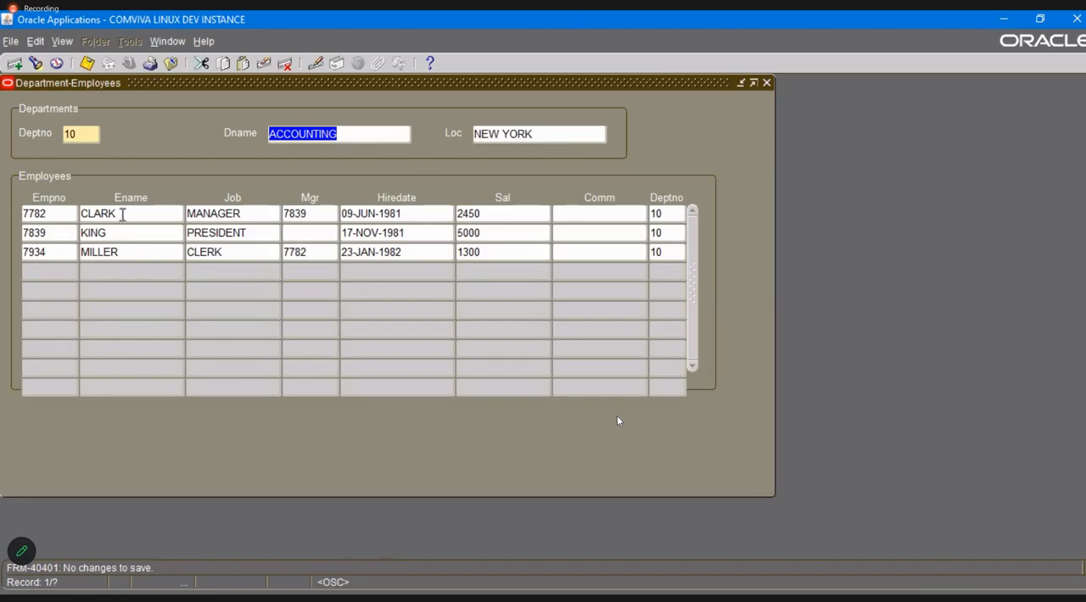
left_click(121, 218)
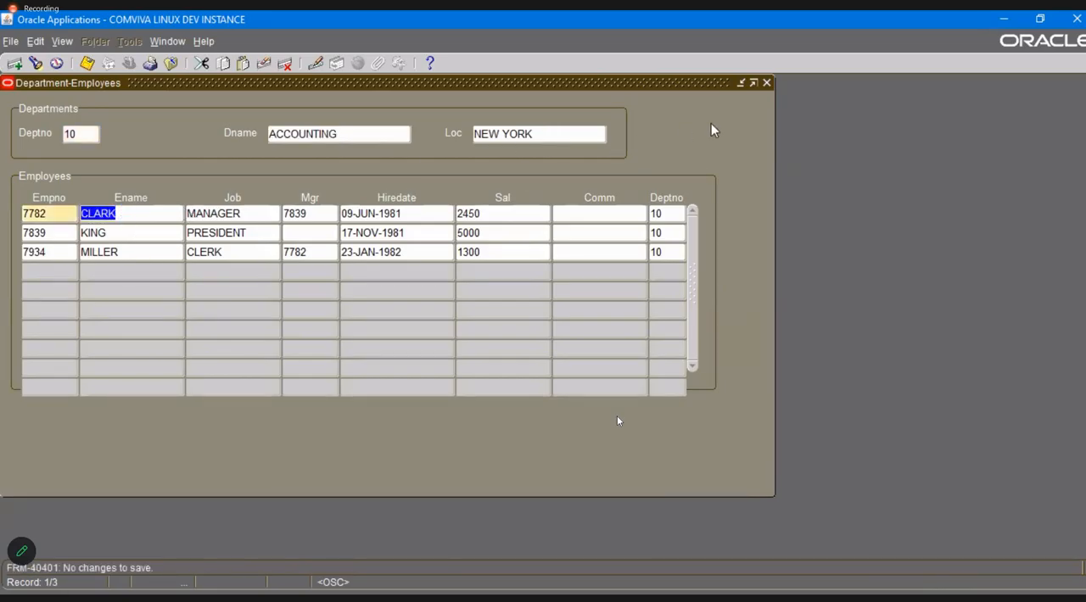
Restart the Master Detail form with all departments queried, reopen its personalizations and go down to the VALIDATE TRIGGER entry.
left_click(767, 83)
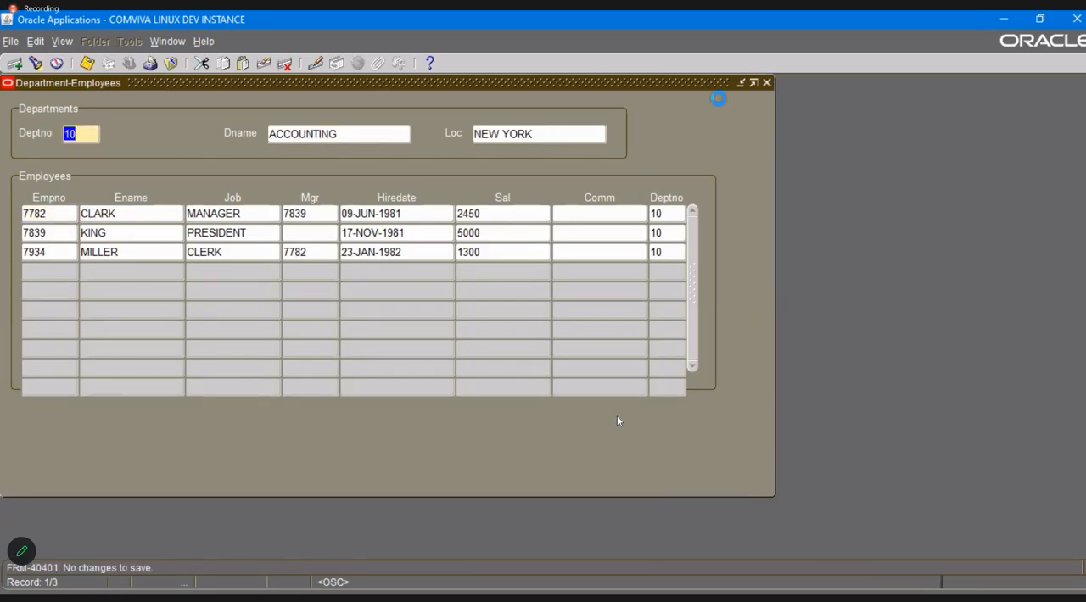
left_click(204, 41)
mouse_move(252, 117)
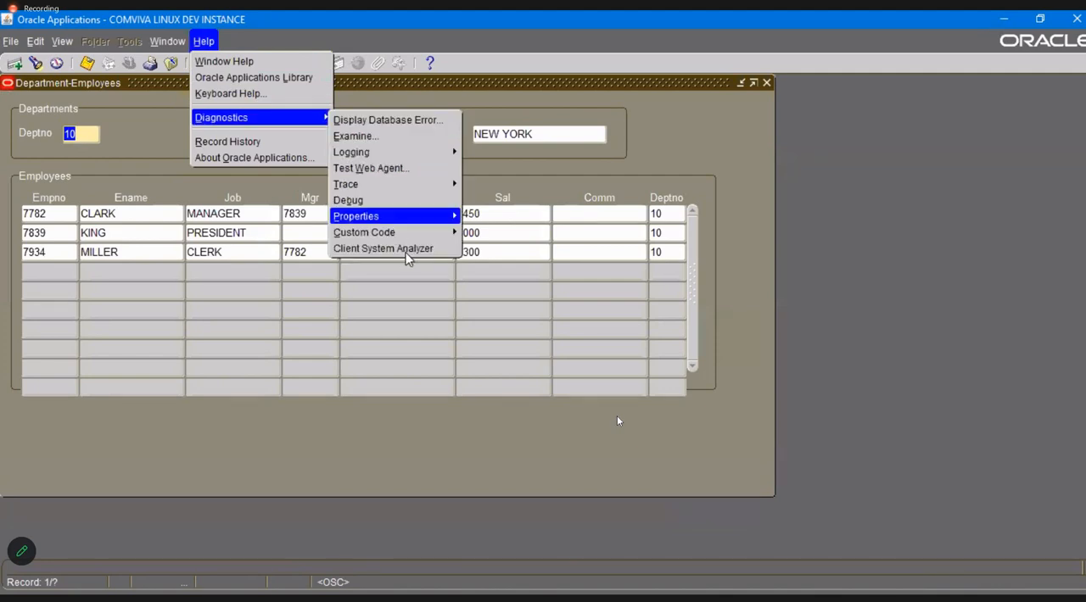
mouse_move(429, 232)
left_click(500, 299)
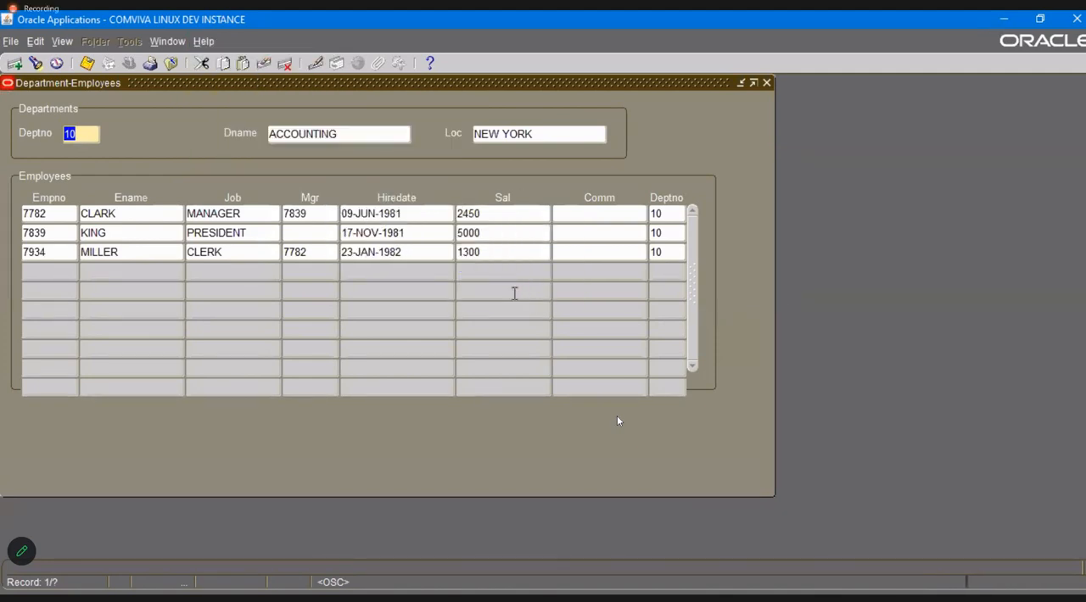
left_click(133, 204)
key("Down")
key("Down")
key("Down")
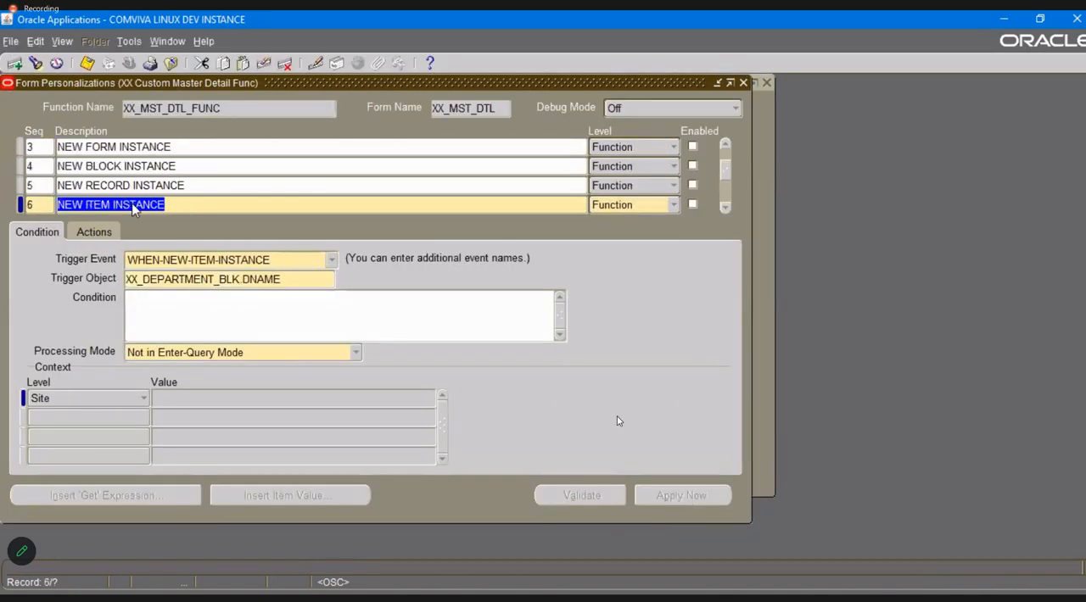
Change the trigger object of VALIDATE TRIGGER to XX_EMPLOYEE_BLK and save.
left_click(270, 279)
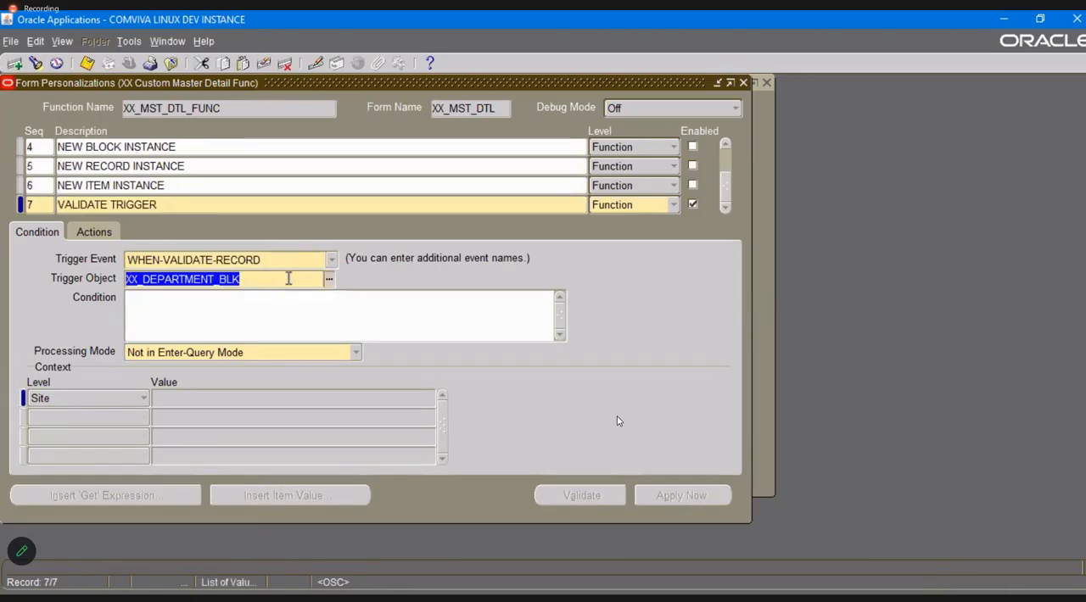
left_click(329, 278)
double_click(85, 174)
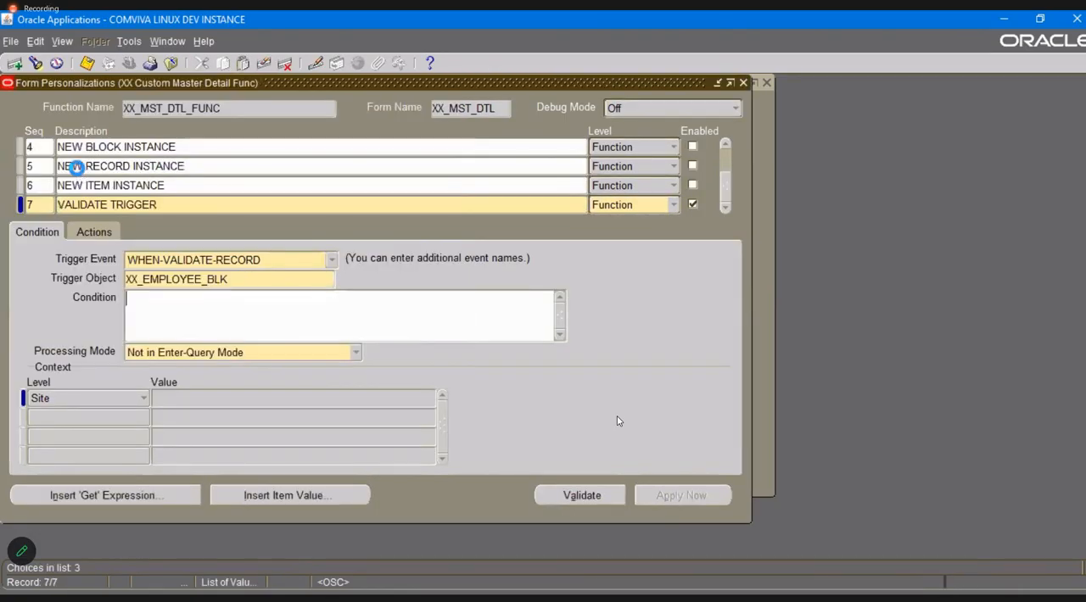
key("ctrl+s")
left_click(90, 233)
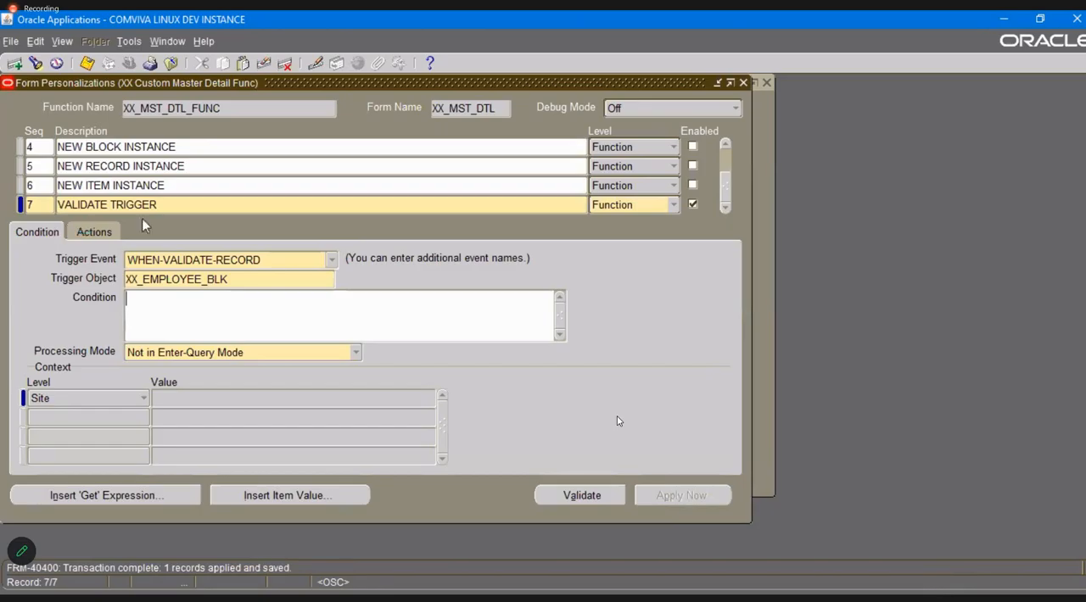
Close the personalizations, reopen the Master Detail form with all departments queried, and go to the third employee's Empno field.
left_click(743, 82)
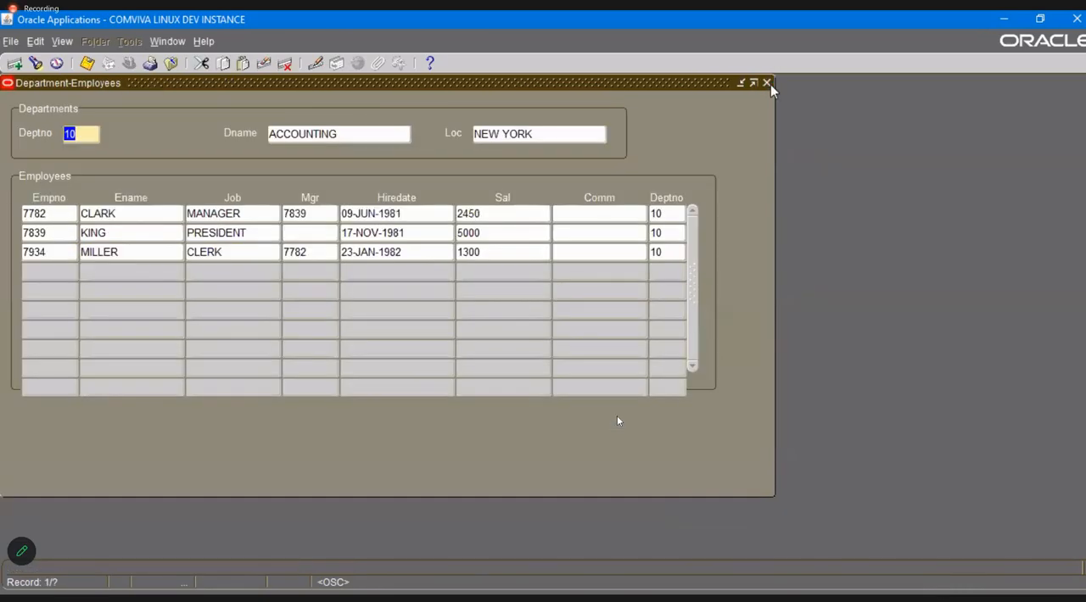
left_click(766, 81)
double_click(133, 309)
left_click(58, 252)
left_click(59, 252)
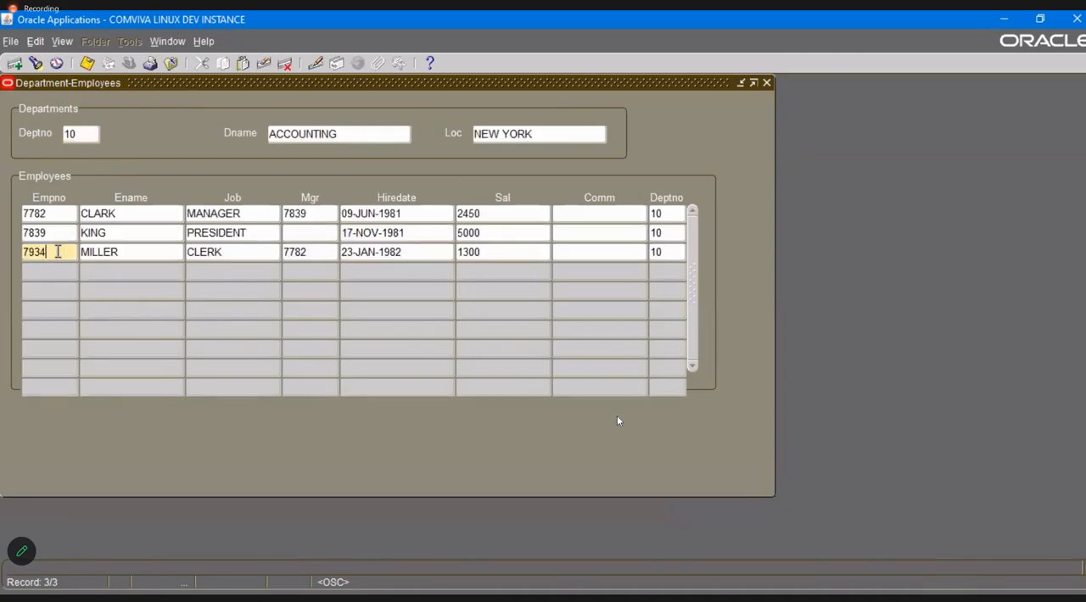
Set the third employee's Hiredate to 23-JAN-1981 and save the record.
left_click(412, 251)
key("BackSpace")
type("1")
key("ctrl+s")
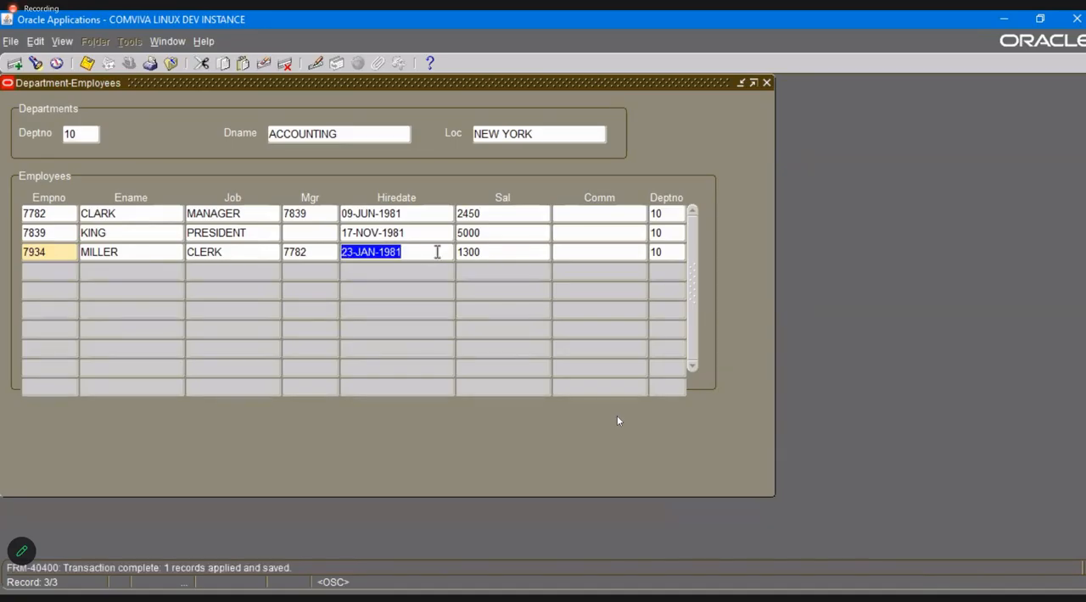
Move from the third employee to the blank row and back, and save again to test the validate message.
left_click(435, 257)
key("Down")
key("Up")
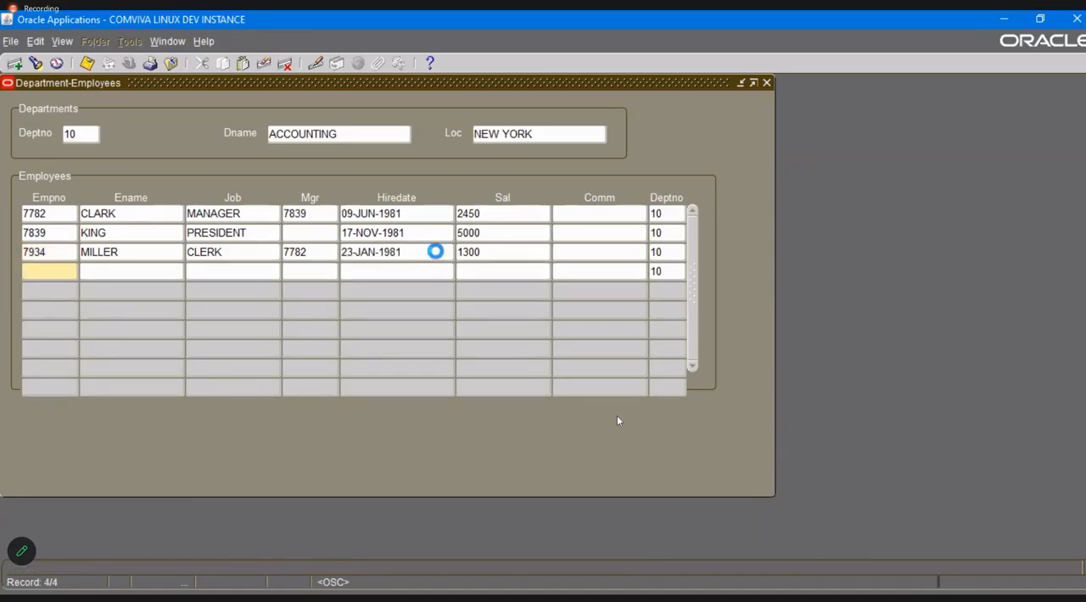
key("ctrl+s")
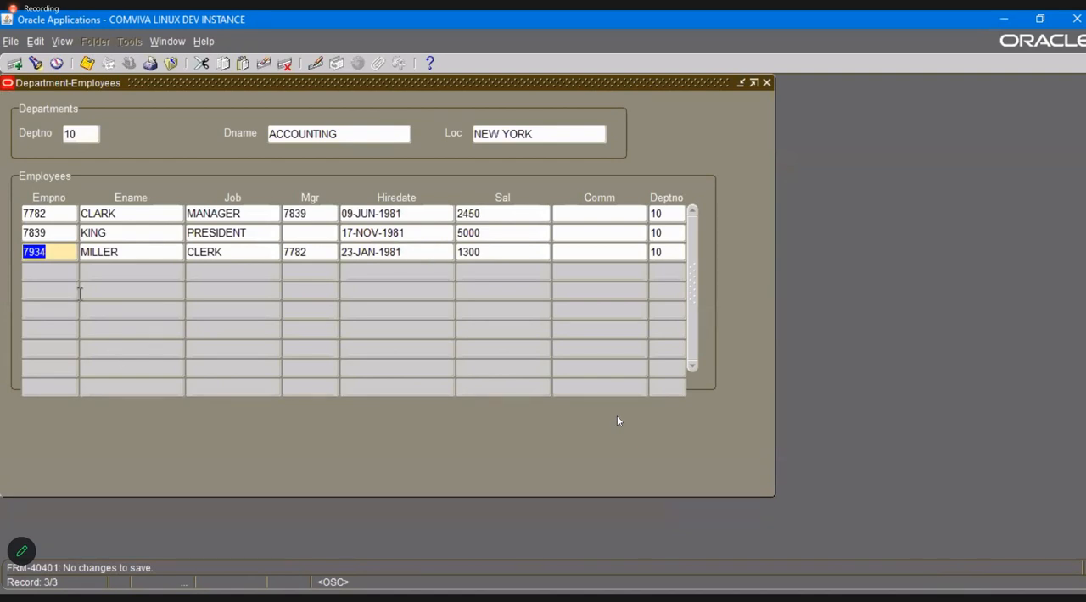
Start a fourth employee row for department 10 with a new employee number and save it.
left_click(58, 268)
type("7")
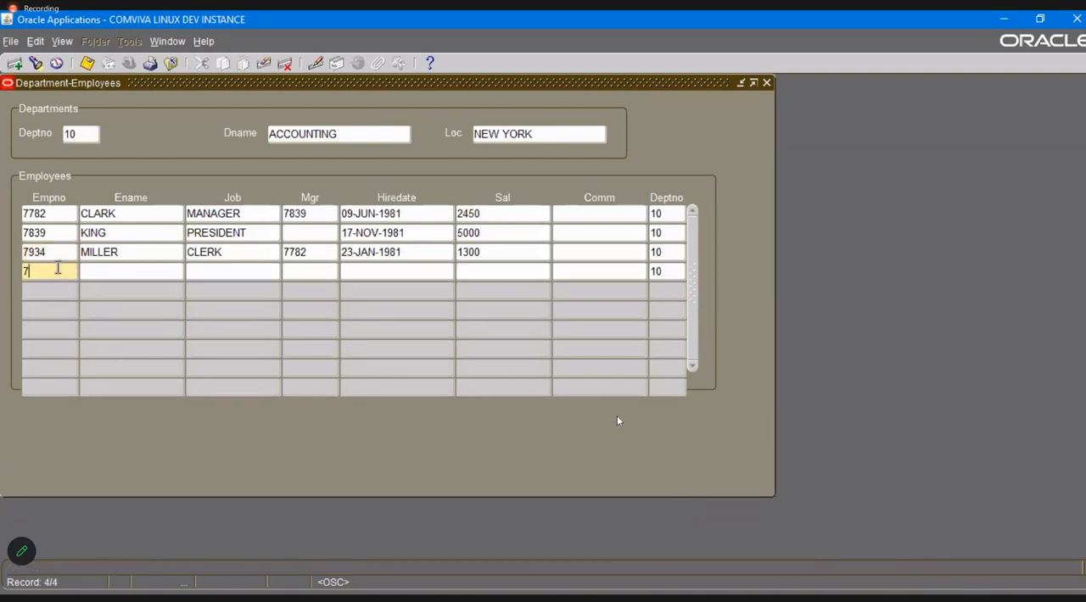
type("935")
key("Tab")
key("ctrl+s")
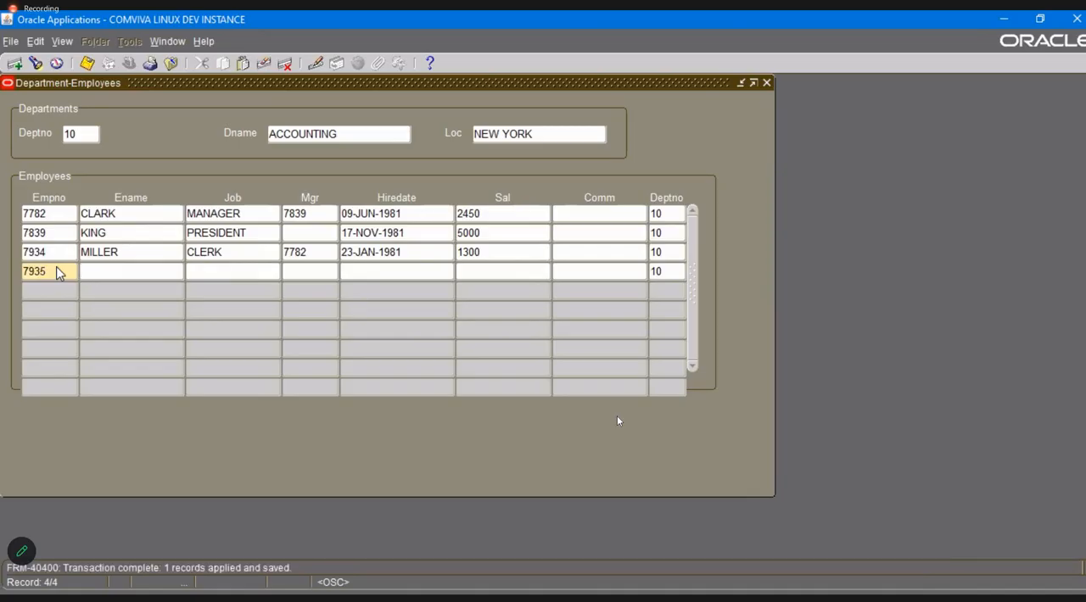
Fill in the new employee's name, job CLERK, manager number, Hiredate 22-JAN-1985 and Sal 1500, and save the record.
type("JOHN")
key("Tab")
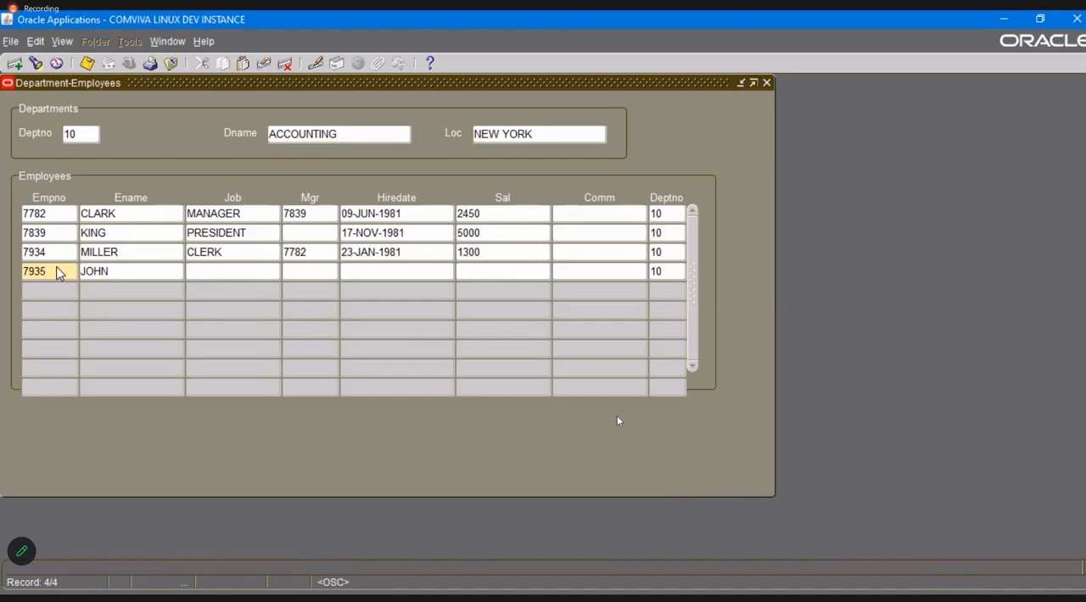
type("CLERK7782")
key("Tab")
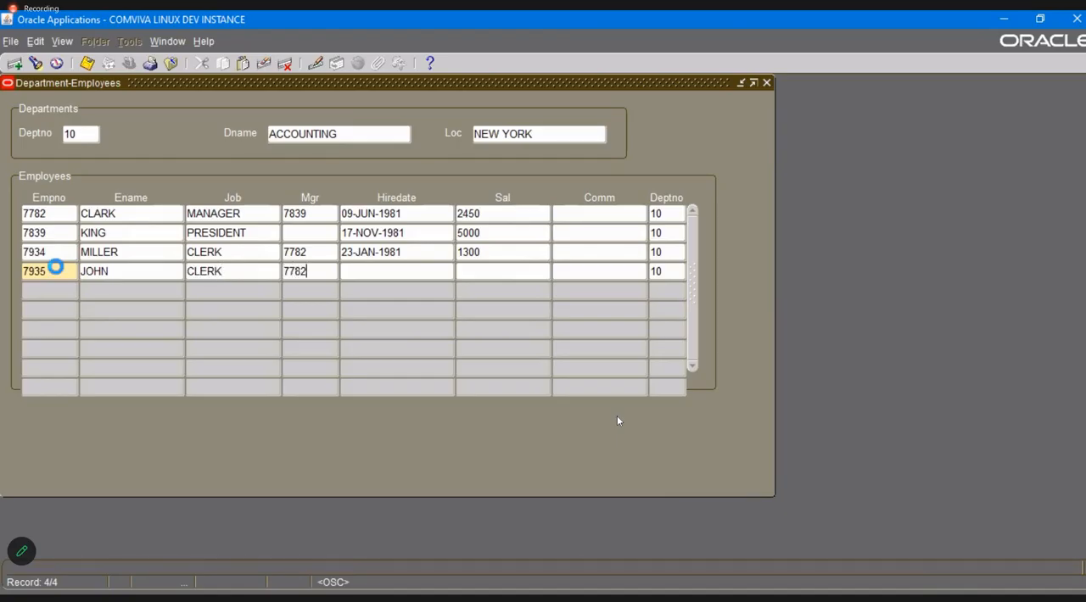
type("22-JAN-19")
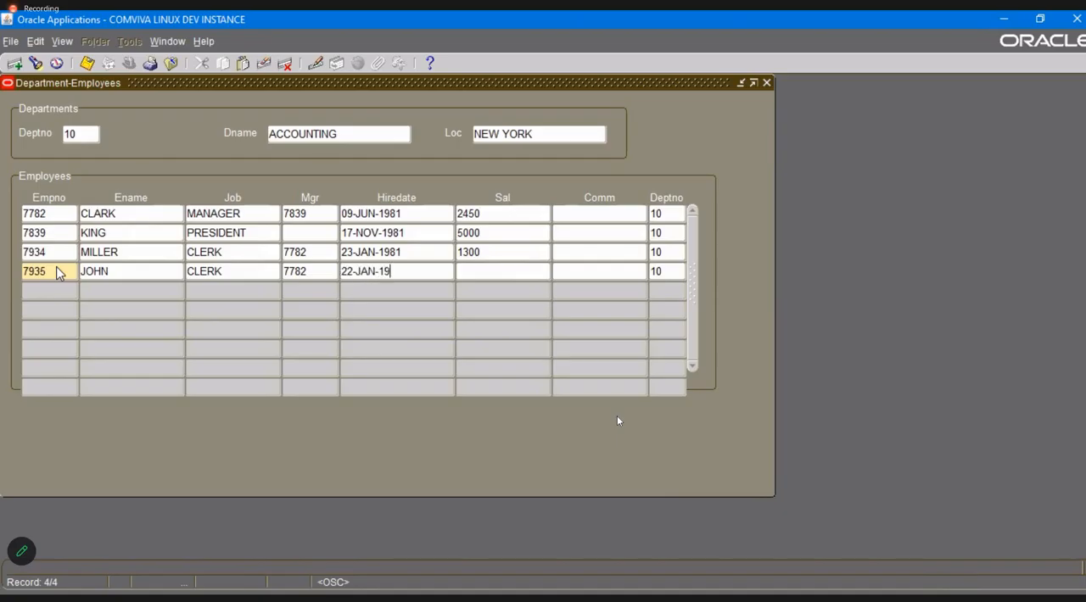
type("85")
type("1500")
key("ctrl+s")
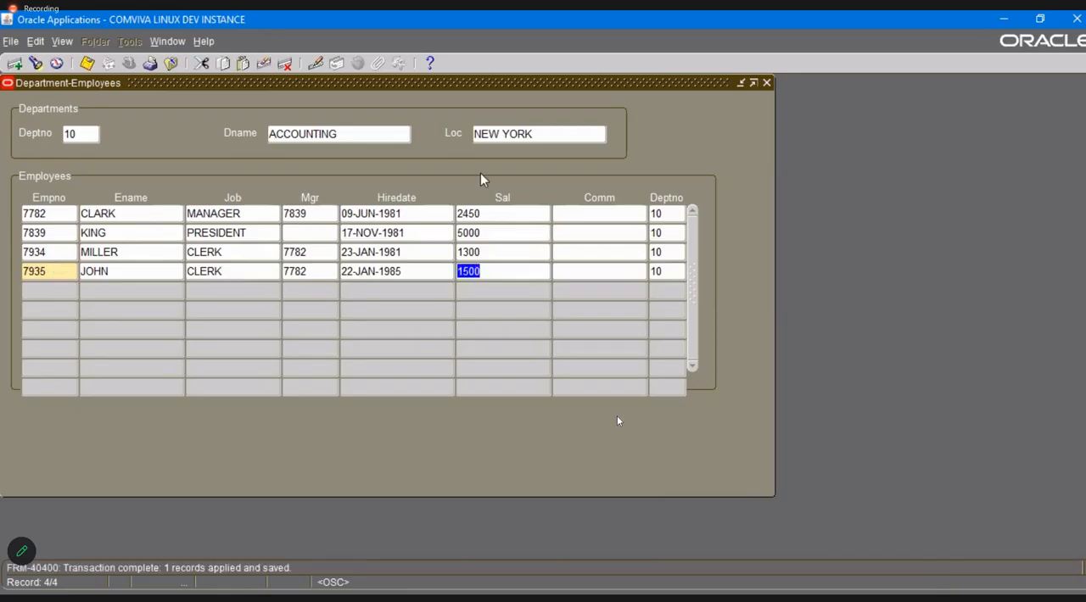
Go to the Departments block and open the form personalizations.
left_click(338, 134)
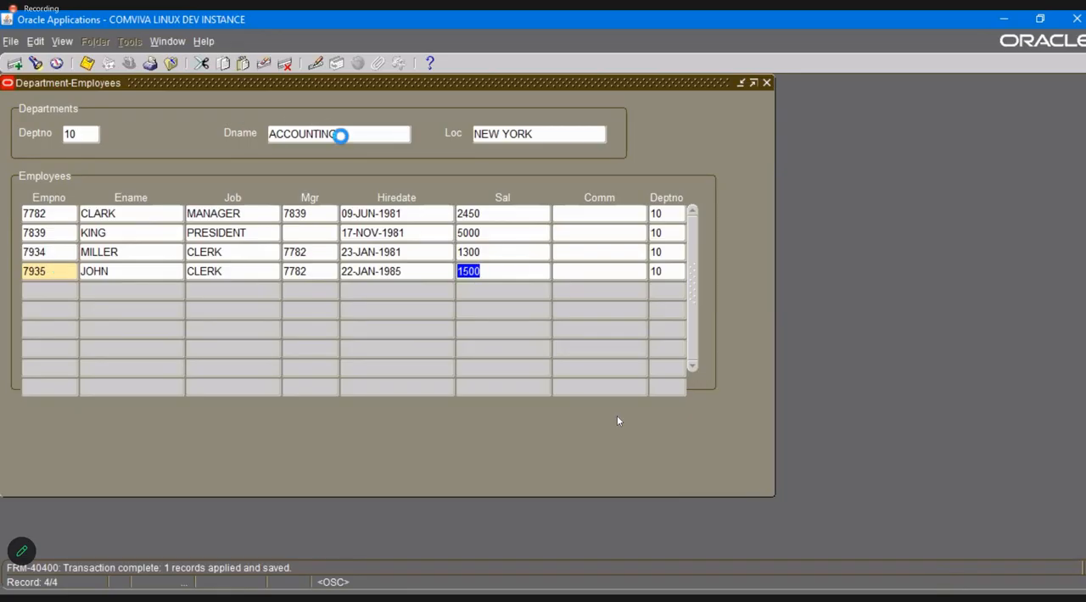
left_click(205, 43)
mouse_move(242, 117)
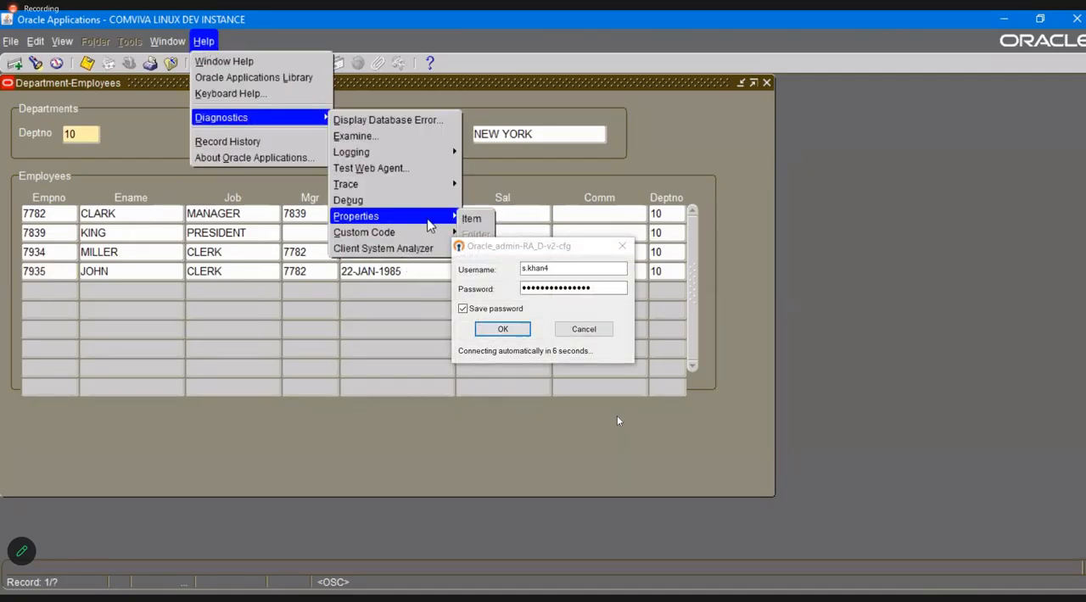
mouse_move(431, 233)
left_click(500, 299)
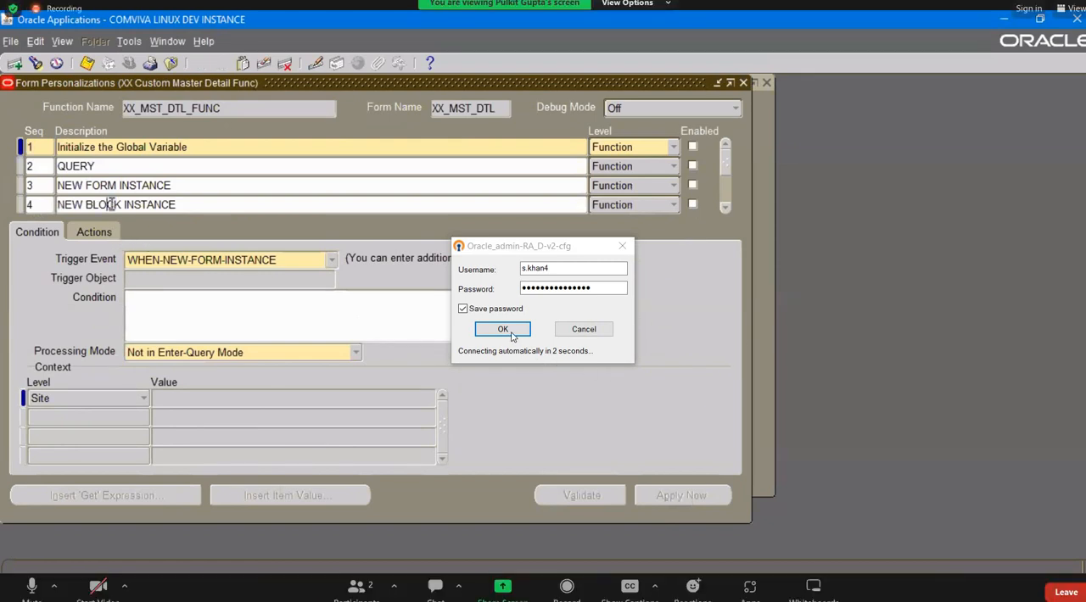
Review the VALIDATE TRIGGER personalization's condition, message action and available trigger events.
left_click(108, 205)
key("Down")
key("Down")
key("Down")
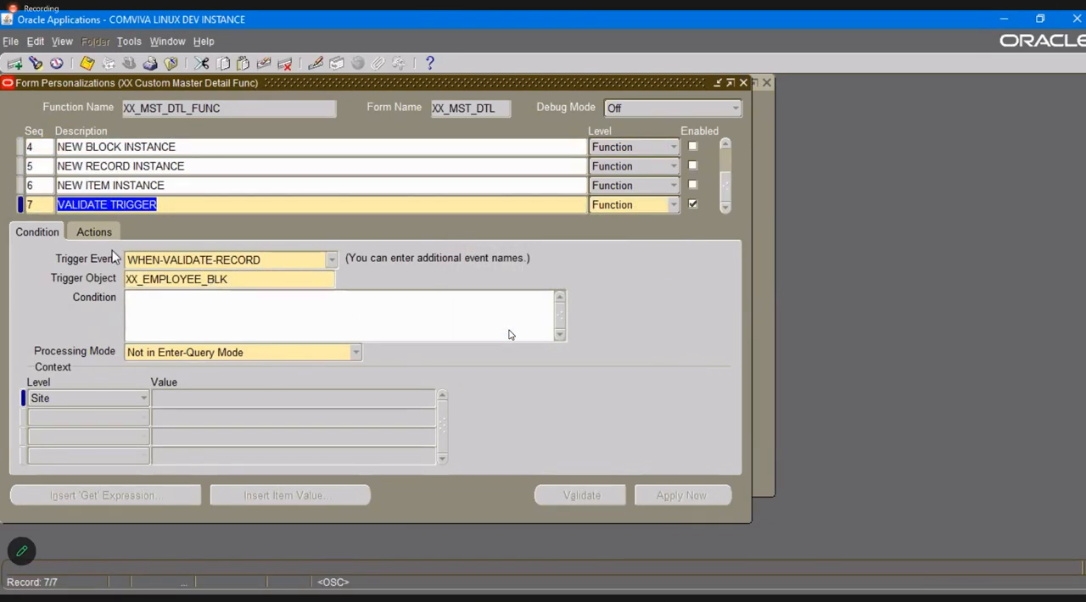
left_click(95, 234)
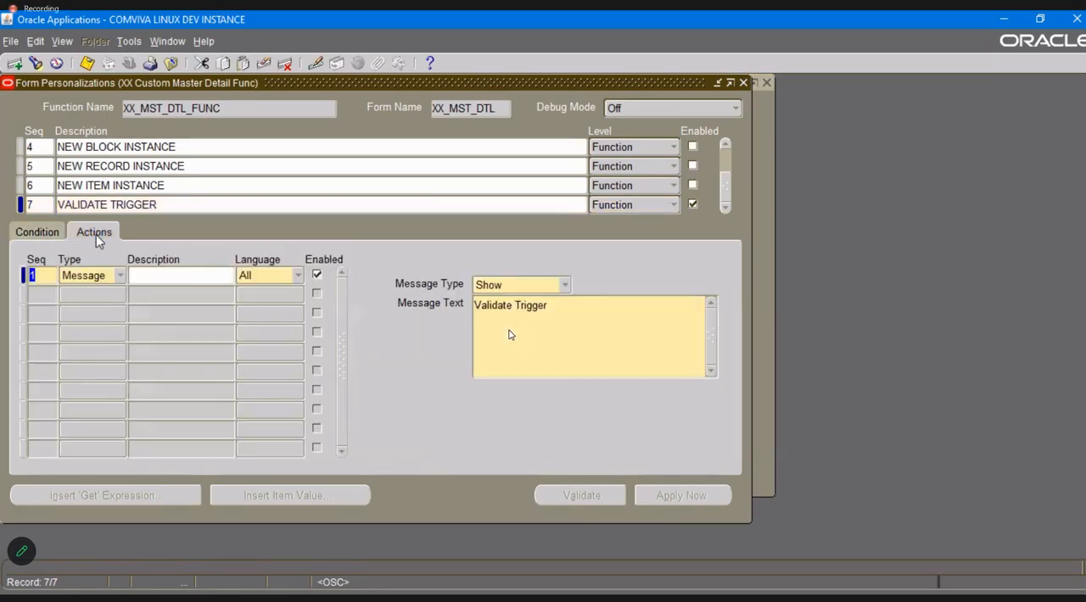
left_click(37, 232)
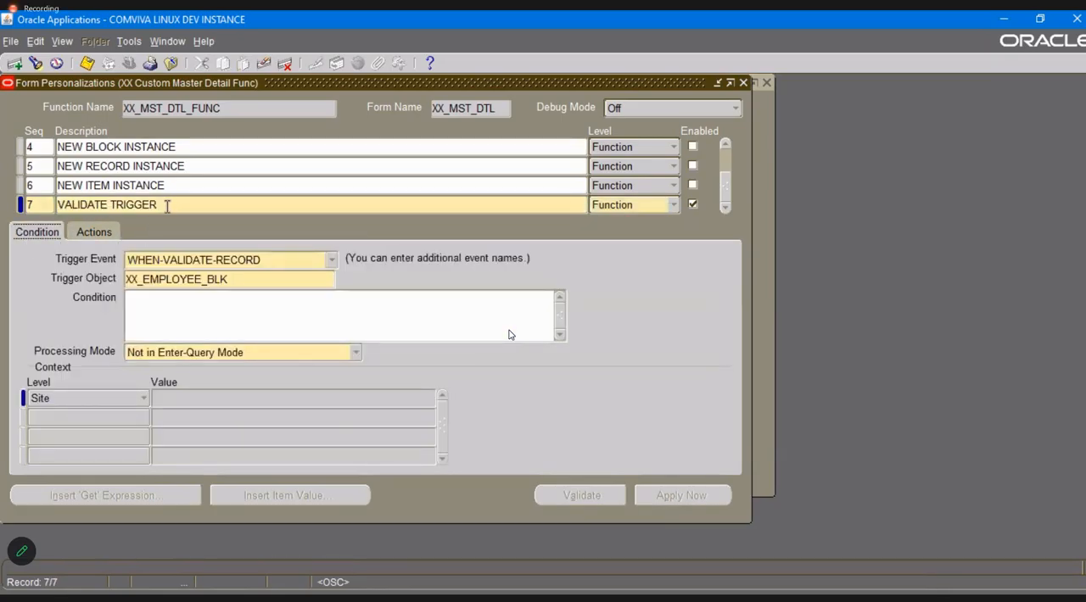
left_click(331, 265)
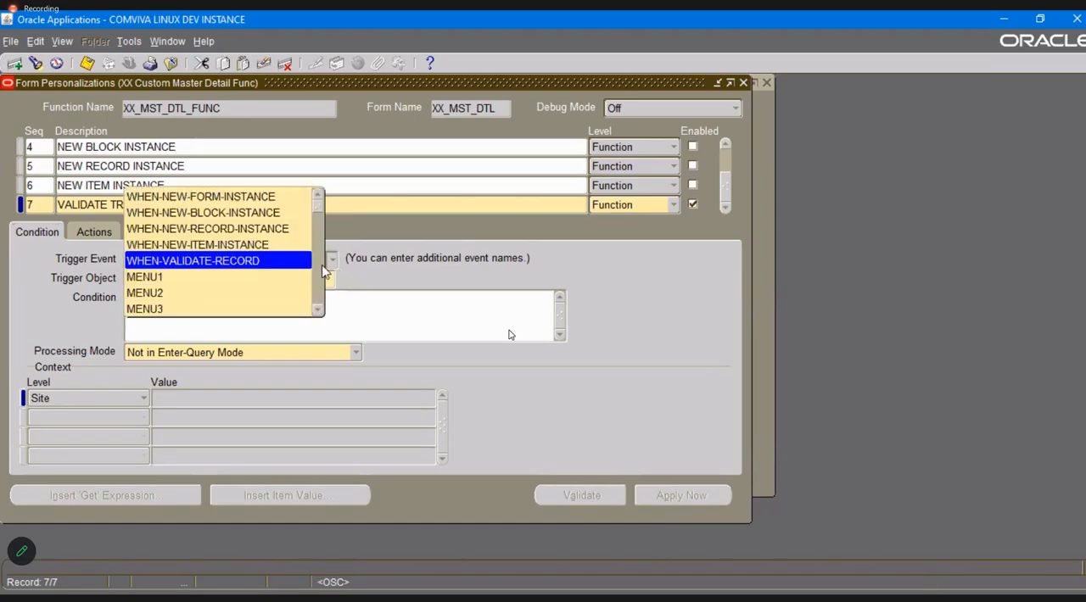
left_click(411, 270)
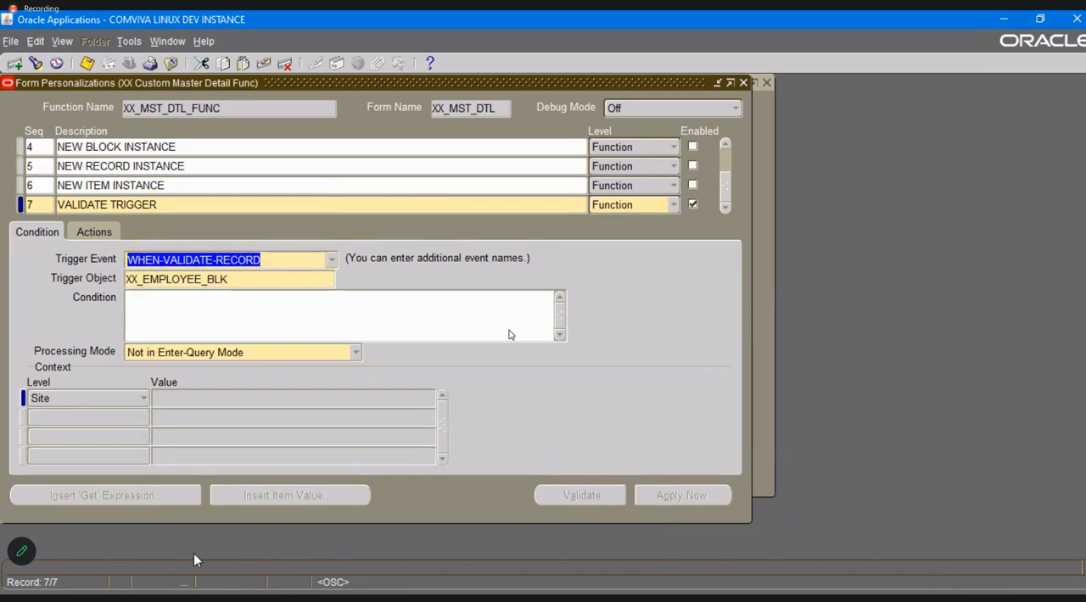
key("alt+Tab")
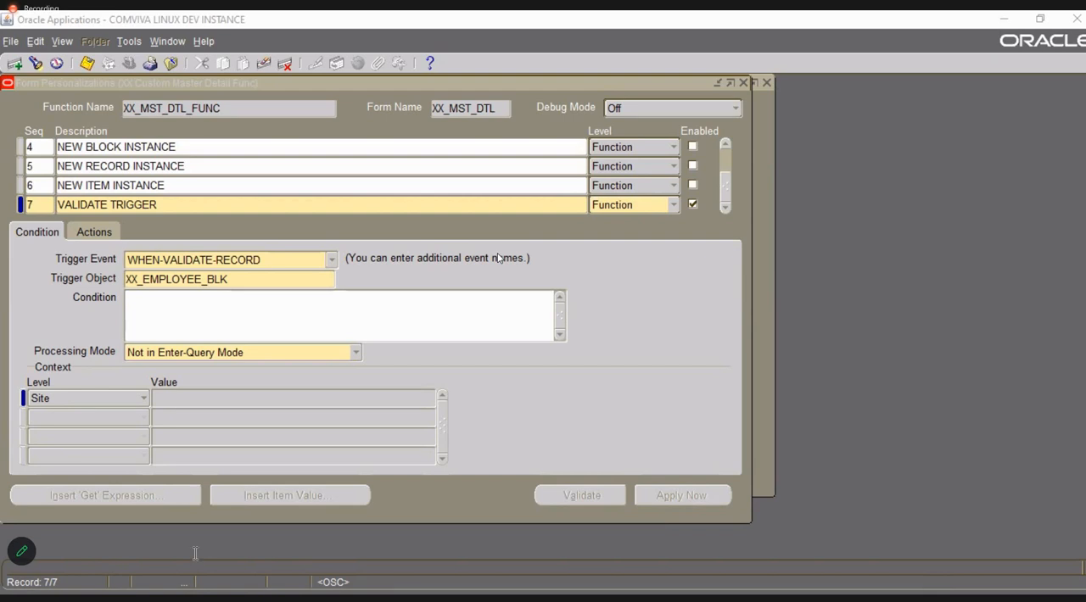
Add personalization 8 with the description "MEnu Trigger" and save it.
left_click(193, 553)
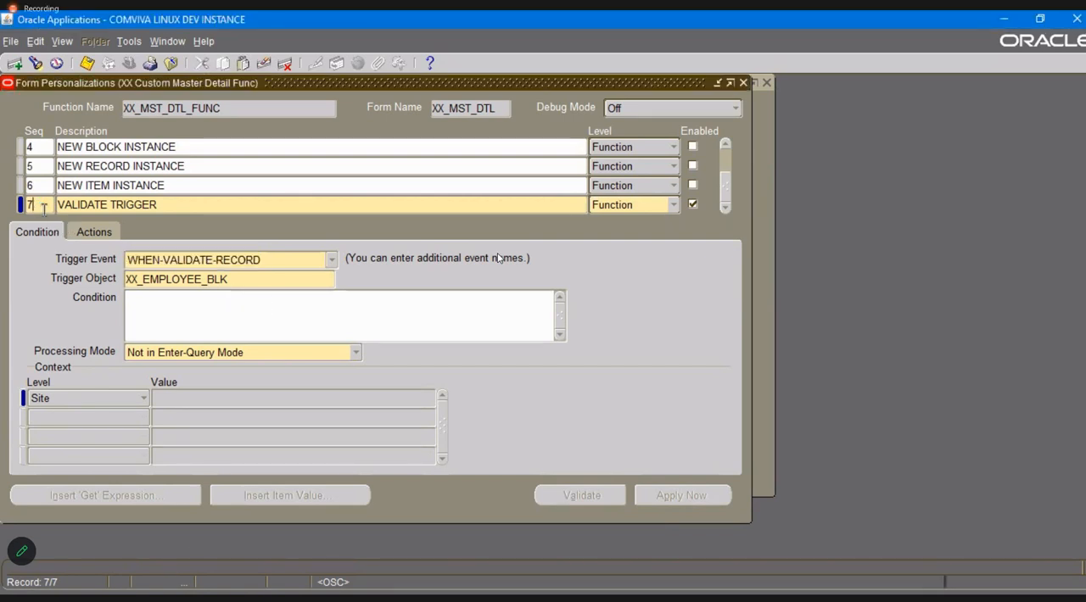
key("Down")
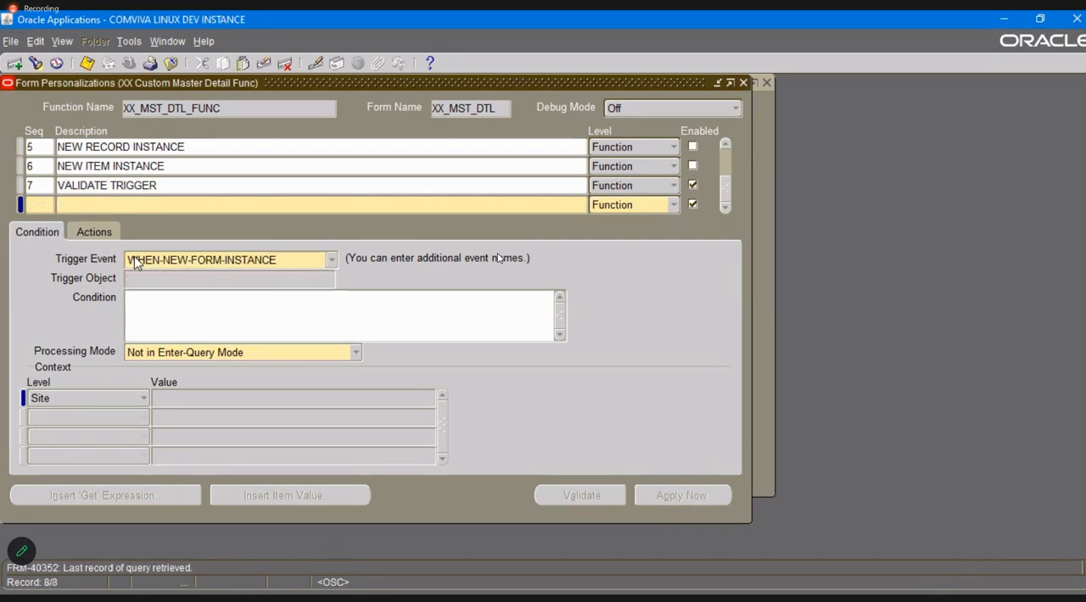
type("8")
key("Tab")
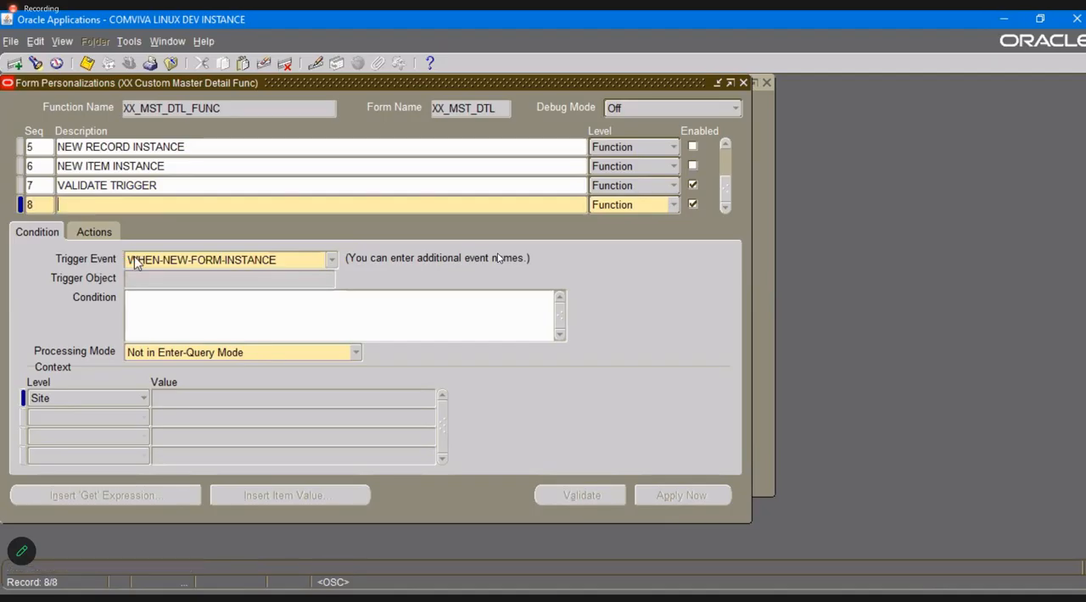
type("MEnu Trigger")
key("ctrl+s")
Add action 1 of type Menu to the MEnu Trigger personalization.
left_click(94, 231)
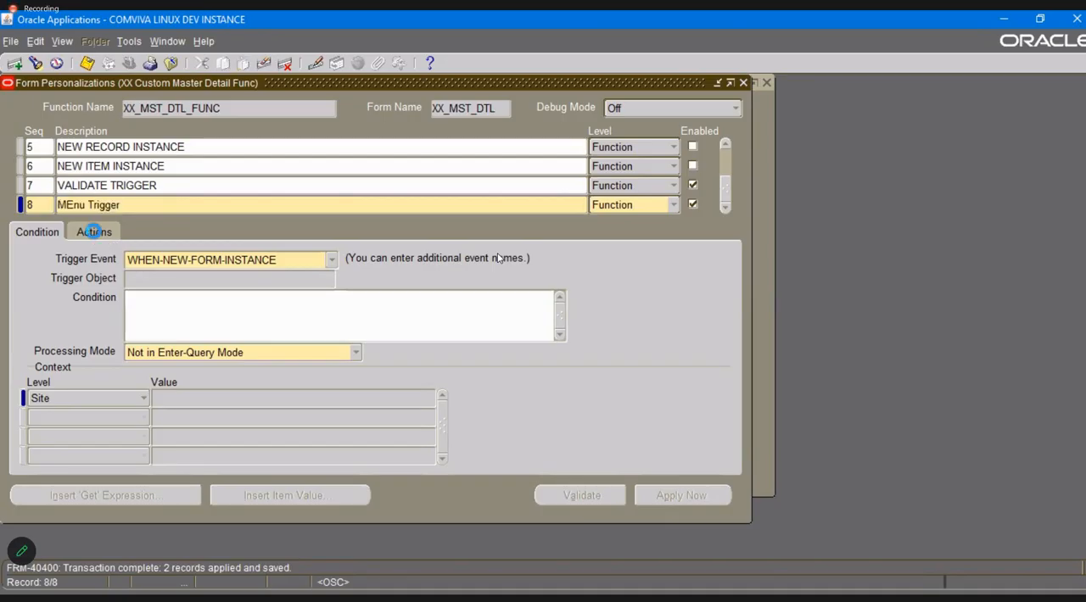
type("1")
key("Tab")
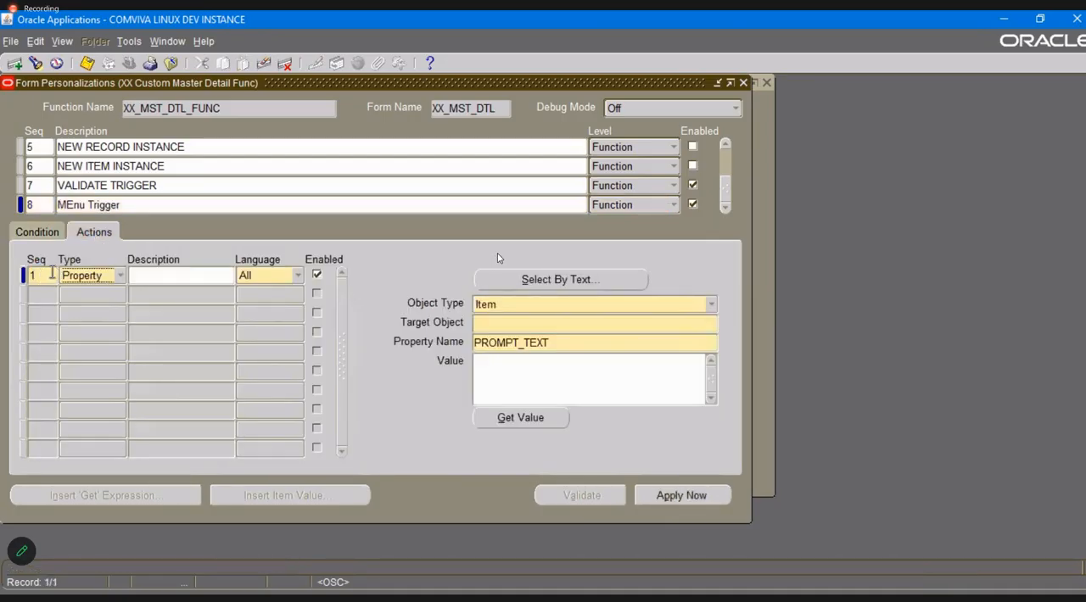
left_click(85, 278)
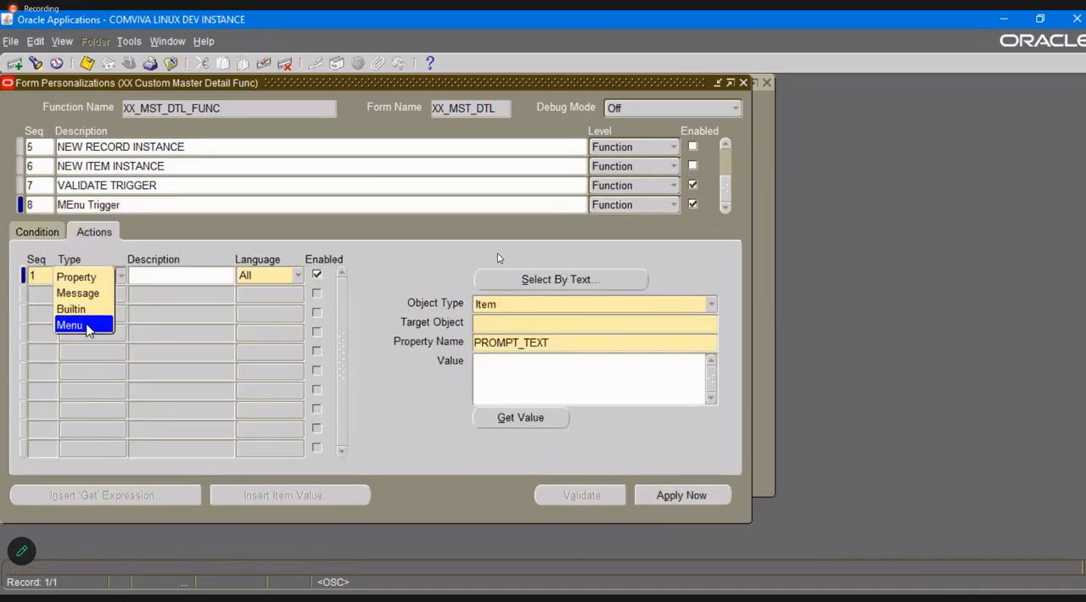
left_click(84, 325)
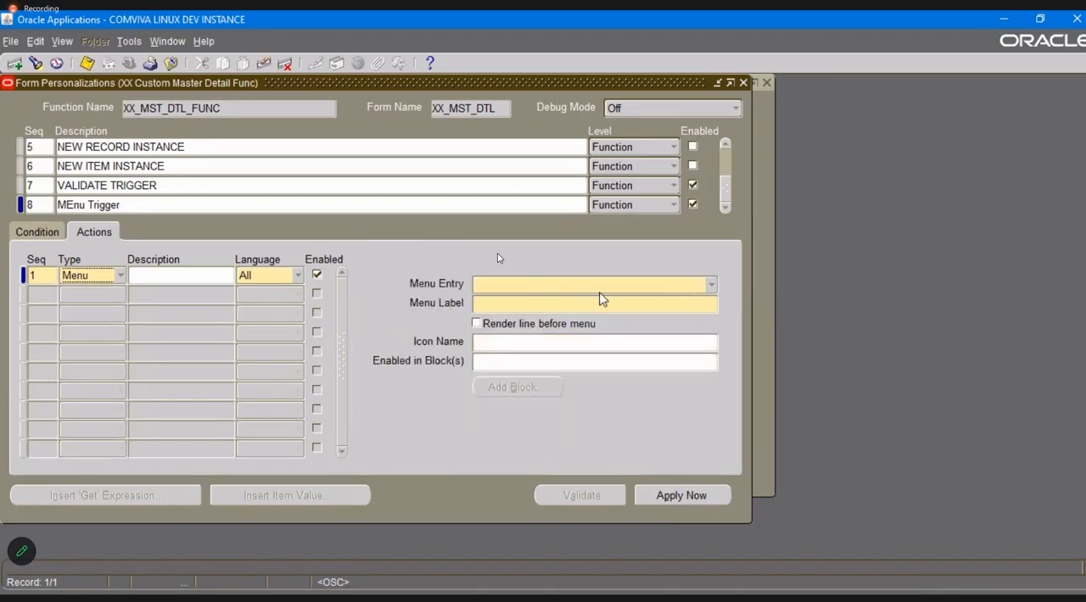
left_click(118, 276)
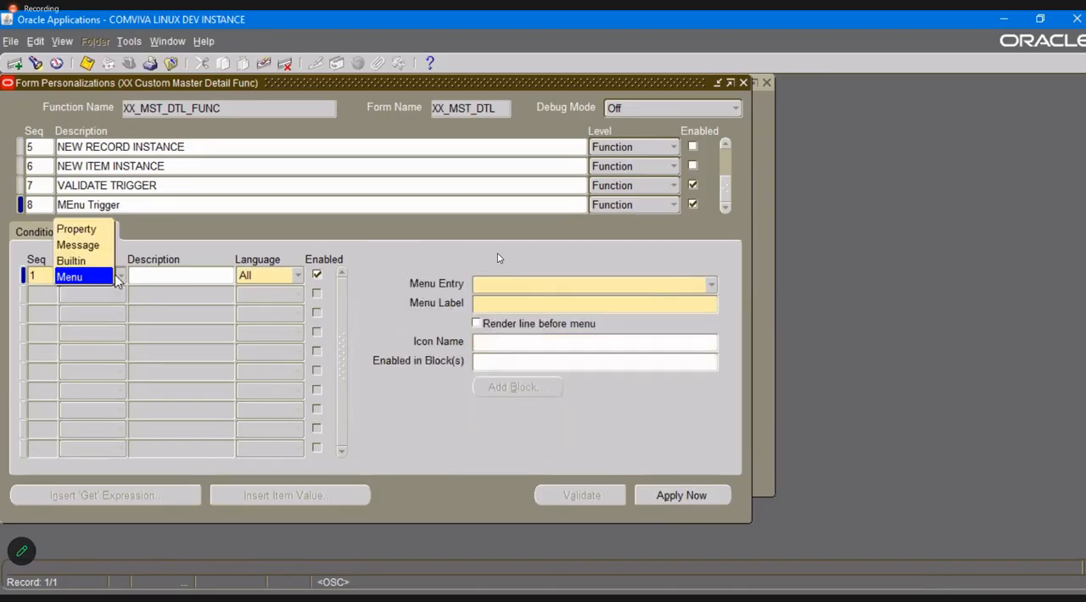
Set the action's menu entry to MENU1 with the label TEST and save.
left_click(713, 286)
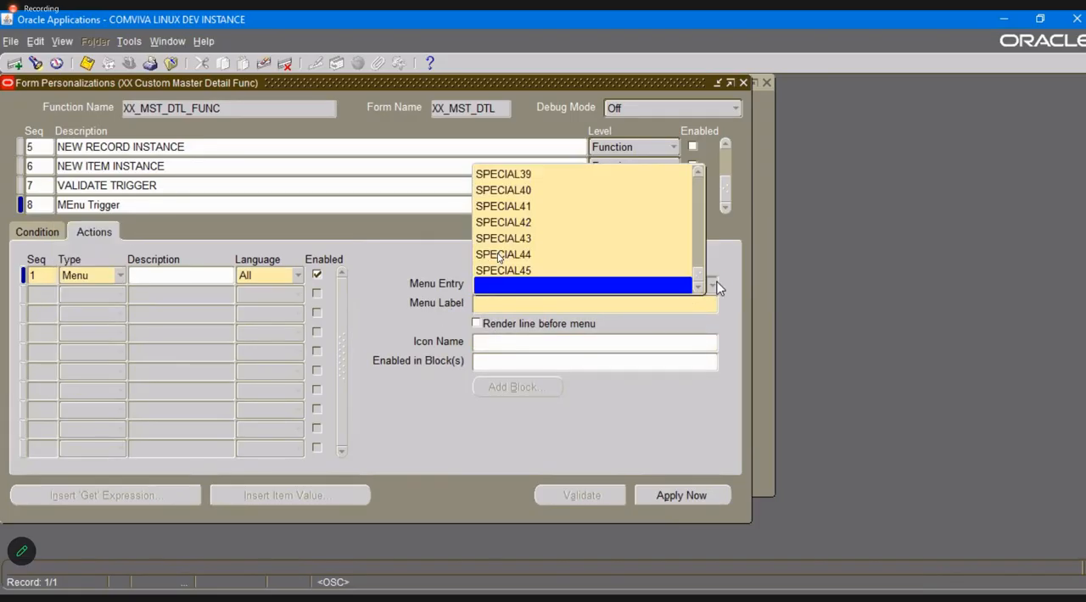
key("Up")
key("Up")
key("Up")
key("Up")
key("Up")
key("Up")
key("Up")
key("Up")
key("Up")
key("Up")
key("Up")
key("Up")
key("Up")
key("Up")
key("Up")
key("Up")
key("Up")
key("Up")
key("Up")
key("Up")
key("Up")
key("Up")
key("Up")
key("Up")
key("Up")
key("Up")
key("Up")
key("Up")
key("Up")
key("Up")
key("Up")
key("Up")
key("Up")
key("Up")
key("Up")
key("Up")
key("Up")
key("Up")
key("Up")
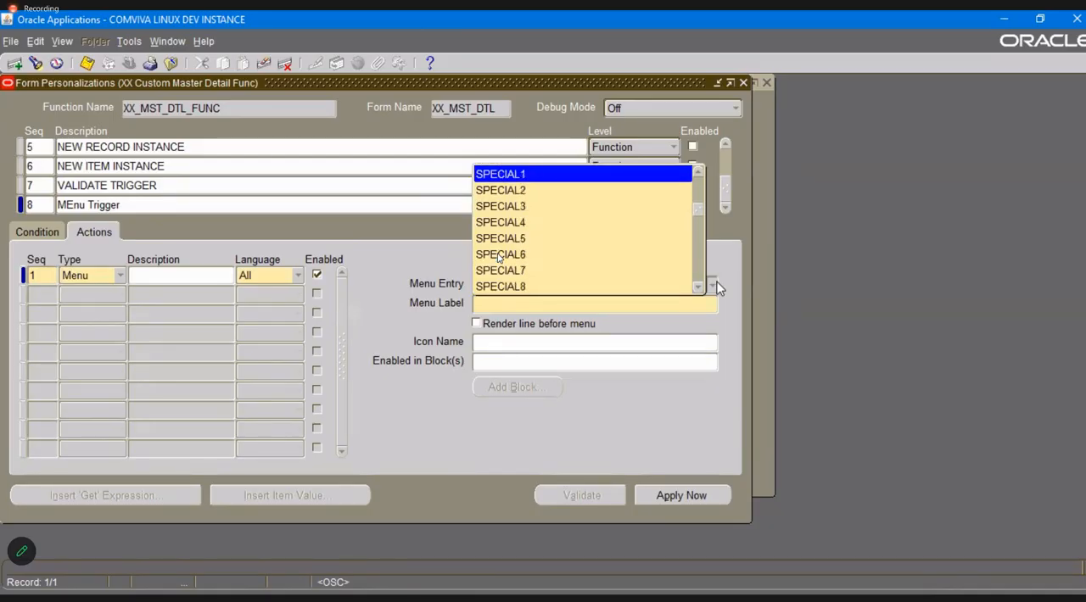
key("Return")
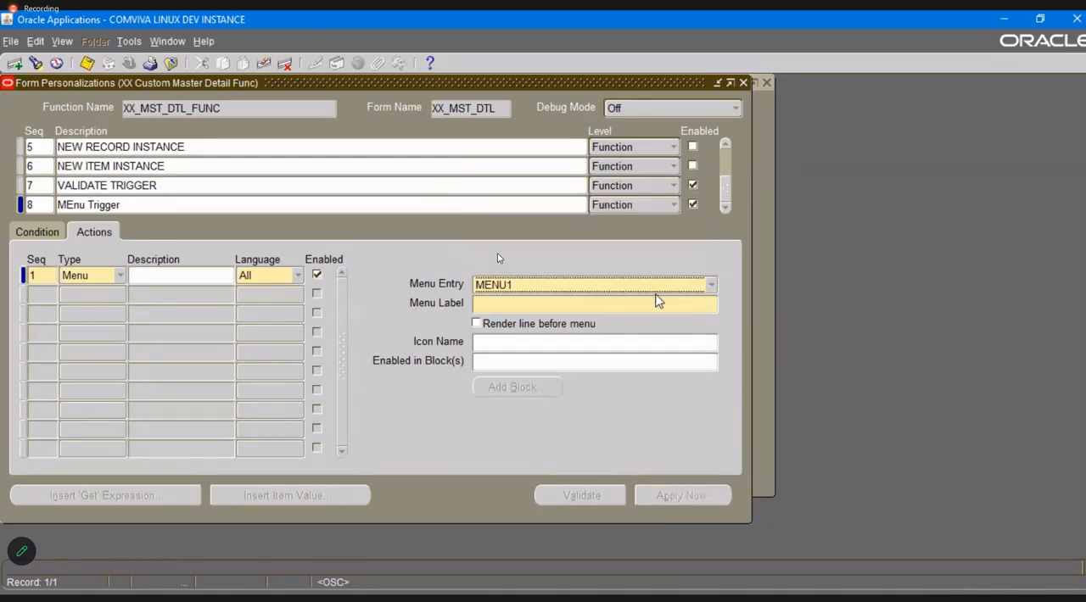
left_click(649, 303)
key("ctrl+l")
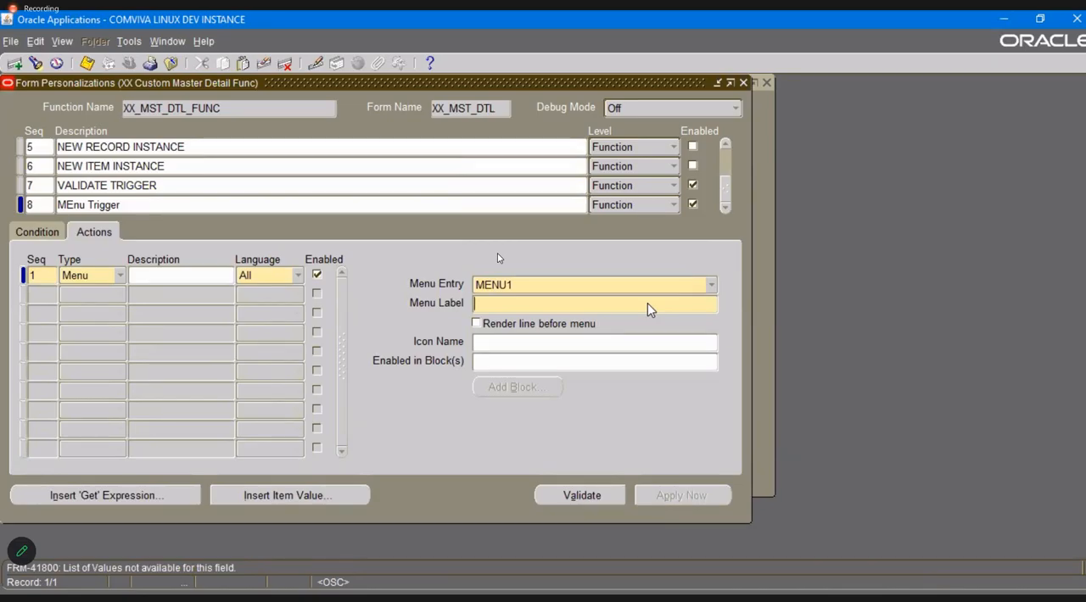
type("TEST")
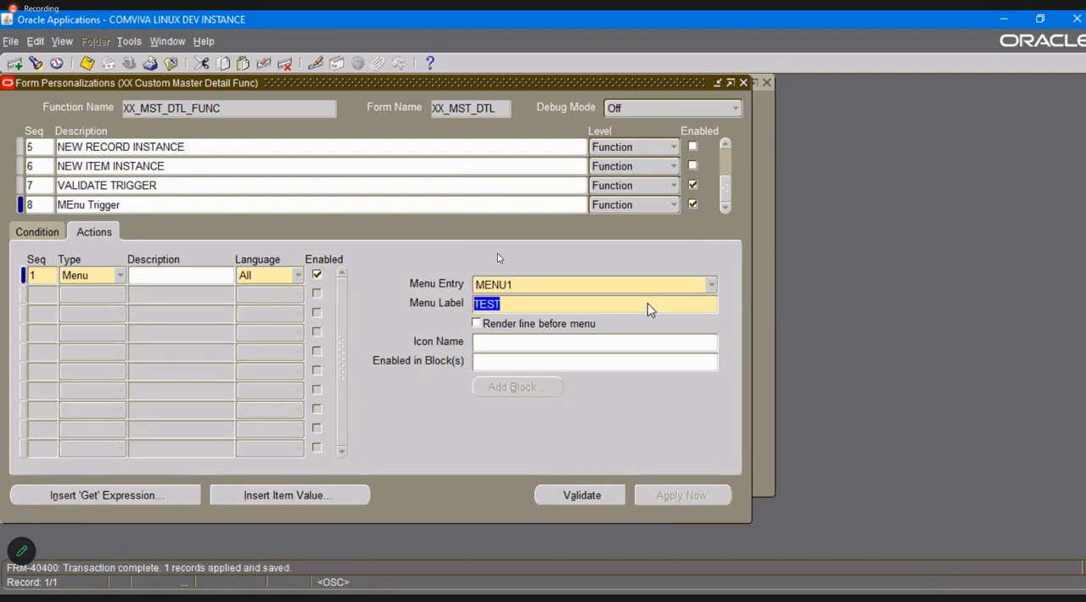
left_click(40, 207)
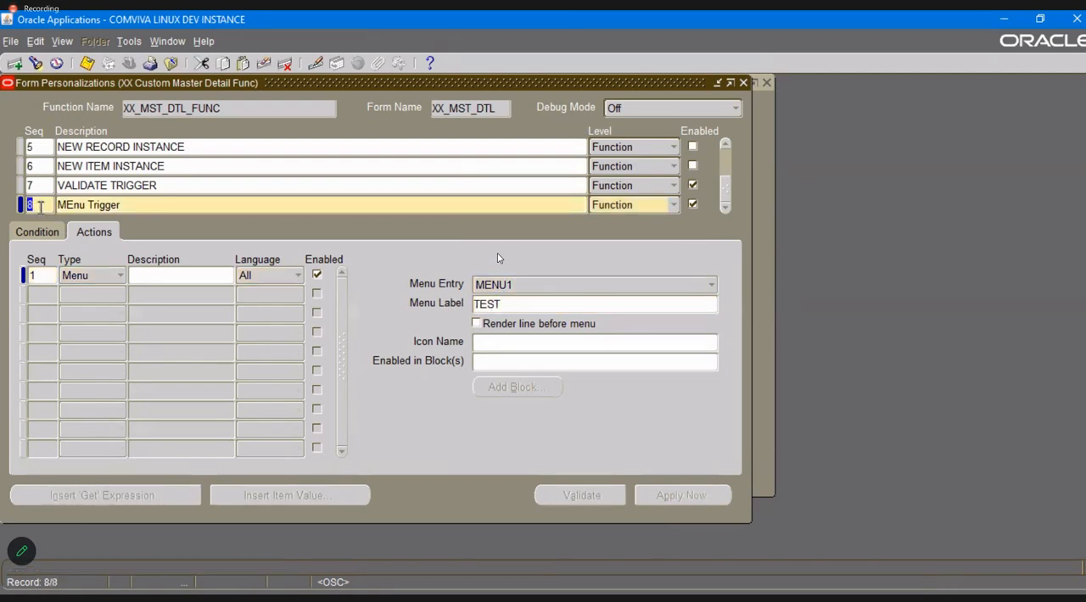
key("ctrl+s")
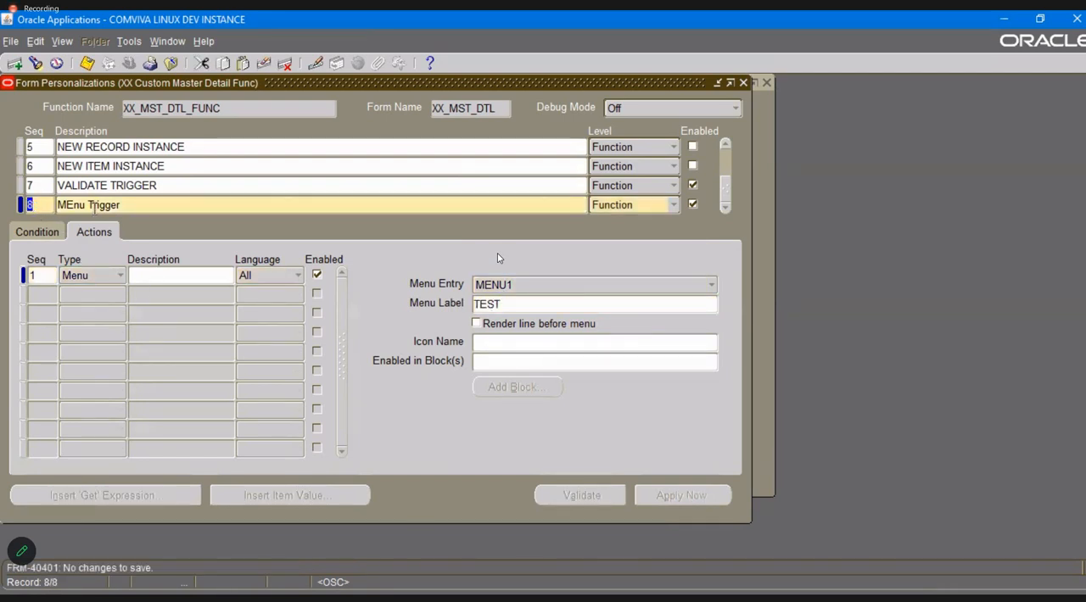
Close the personalizations, reopen the Master Detail form and check for the new TEST menu entry.
left_click(744, 82)
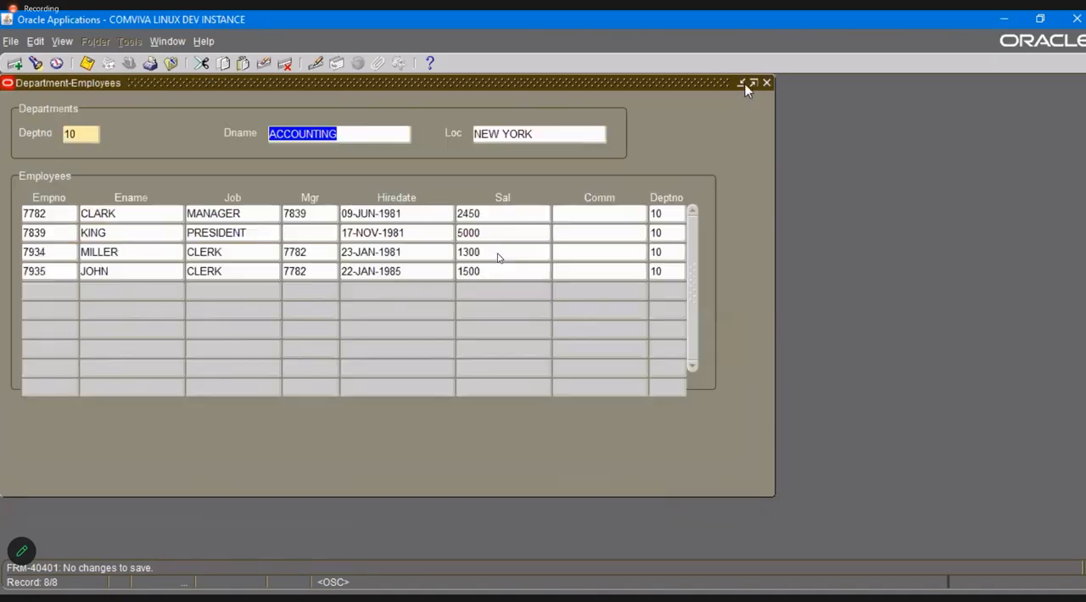
left_click(767, 84)
double_click(160, 305)
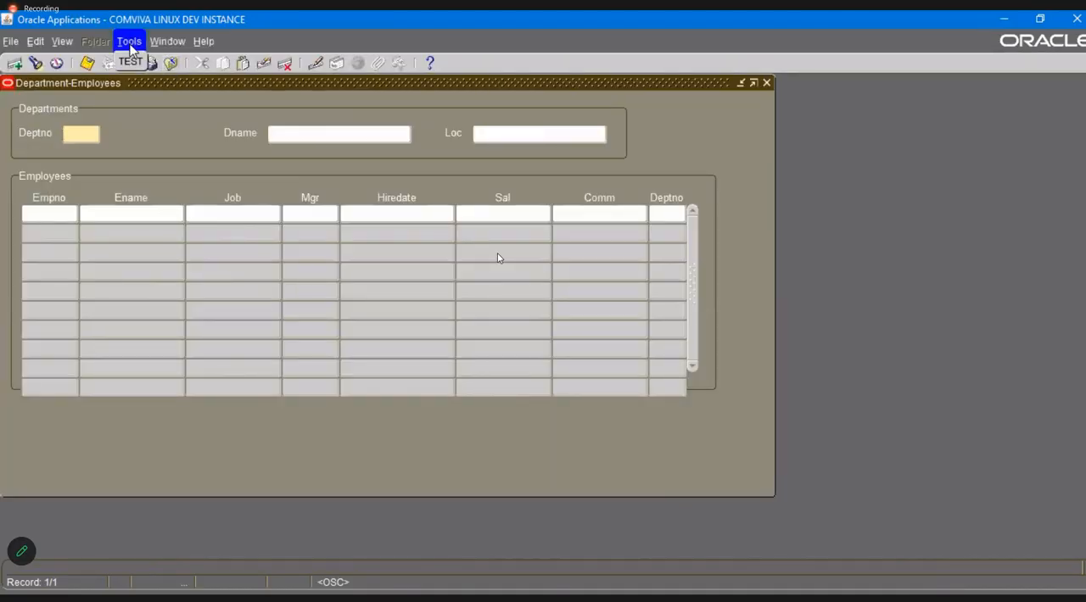
left_click(129, 41)
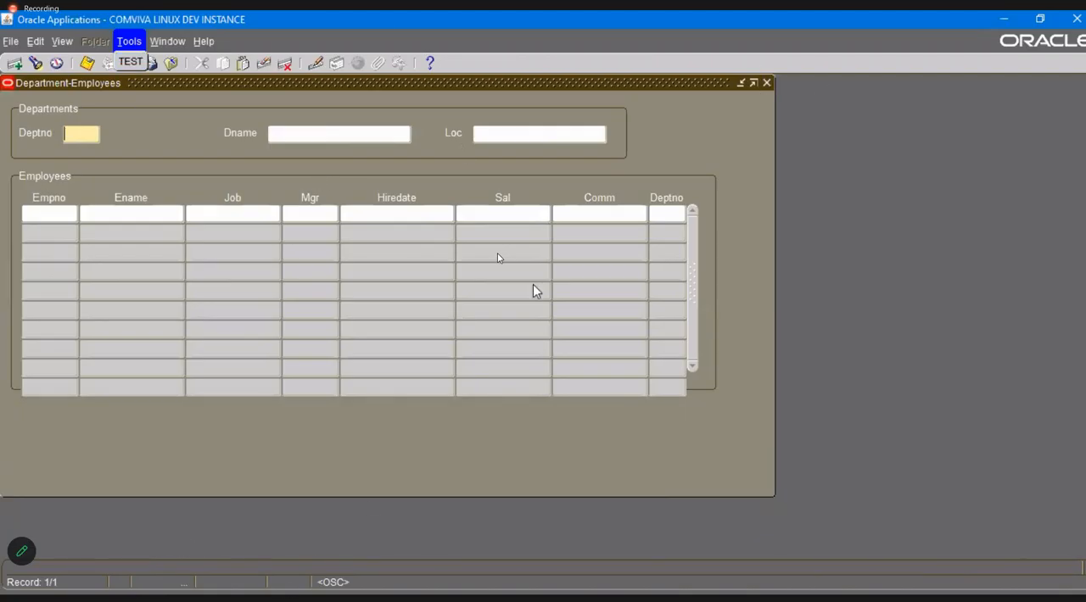
key("alt+Tab")
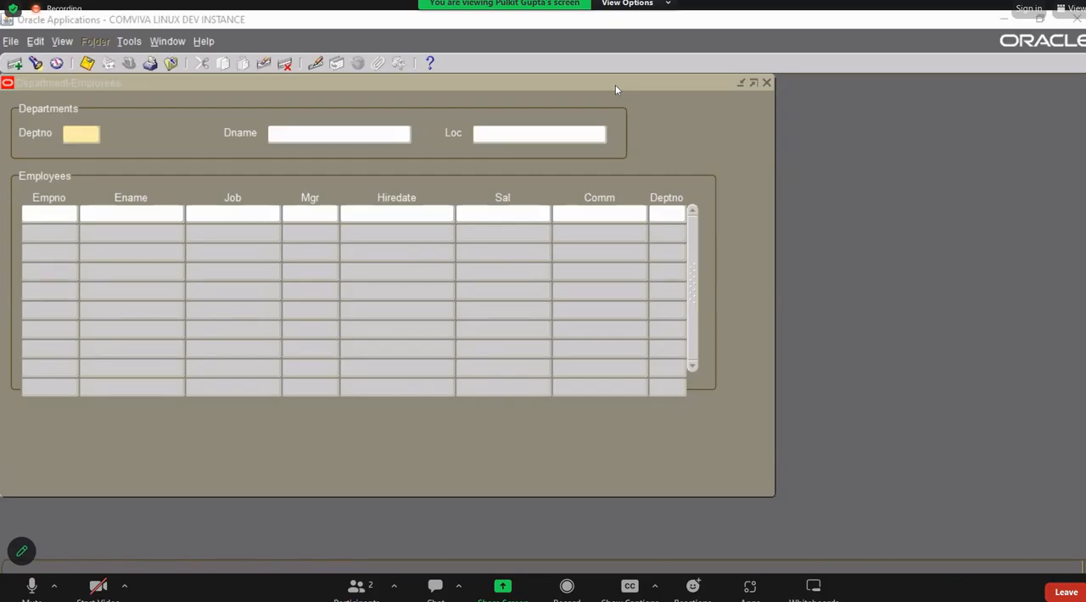
Open the form's personalizations and review the trigger events available for the Initialize the Global Variable personalization.
left_click(204, 41)
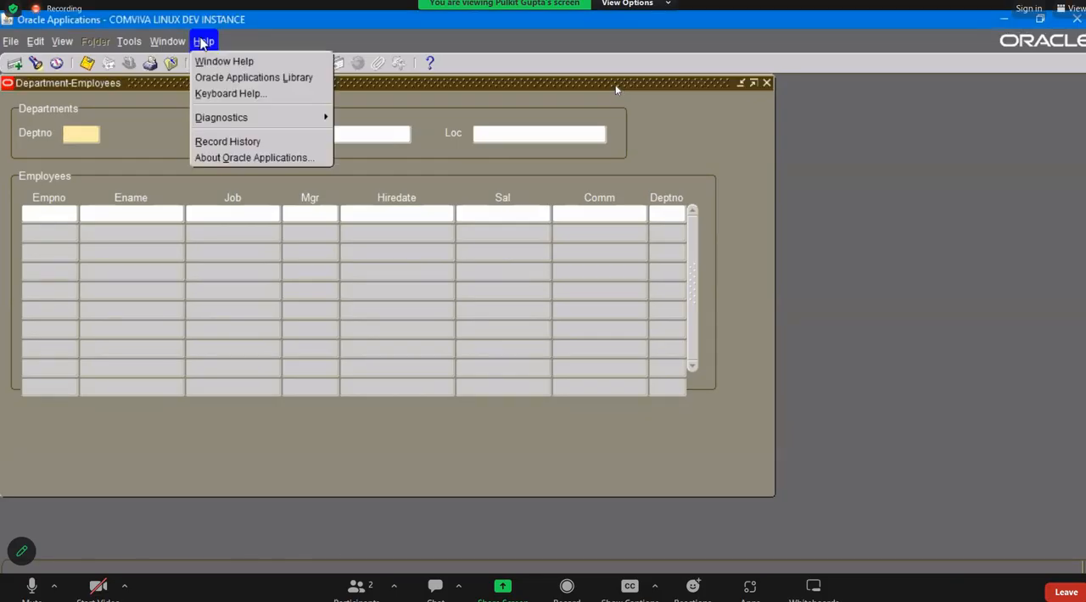
mouse_move(388, 229)
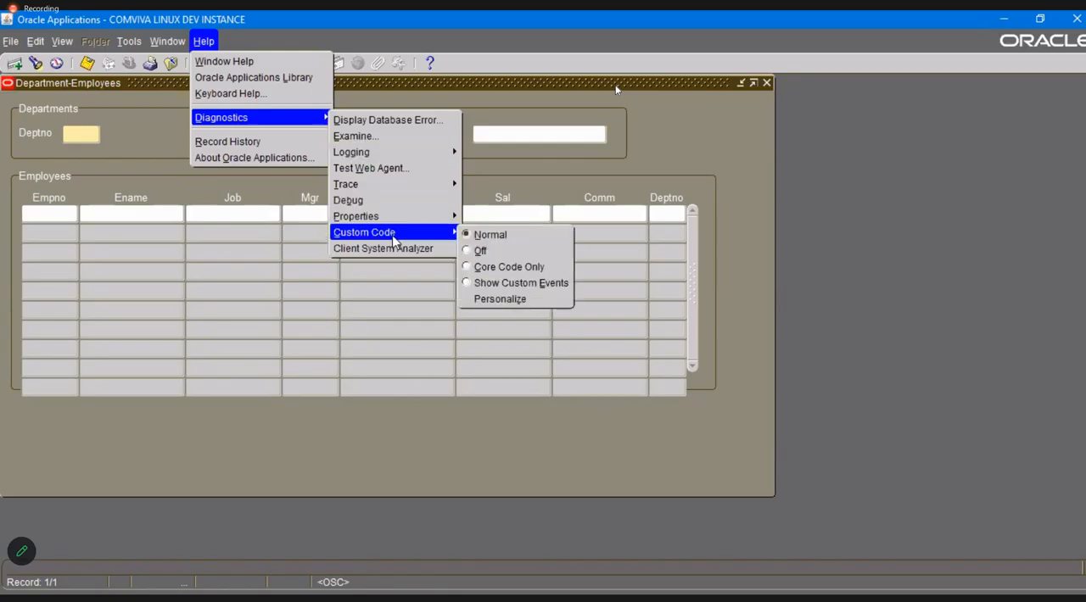
left_click(490, 299)
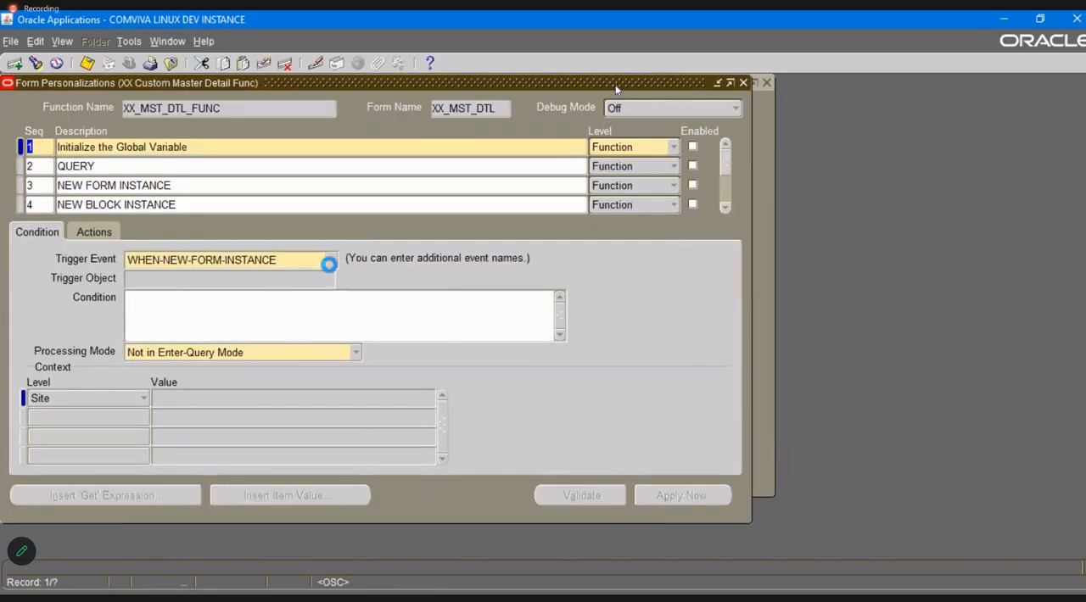
left_click(331, 260)
left_click(318, 375)
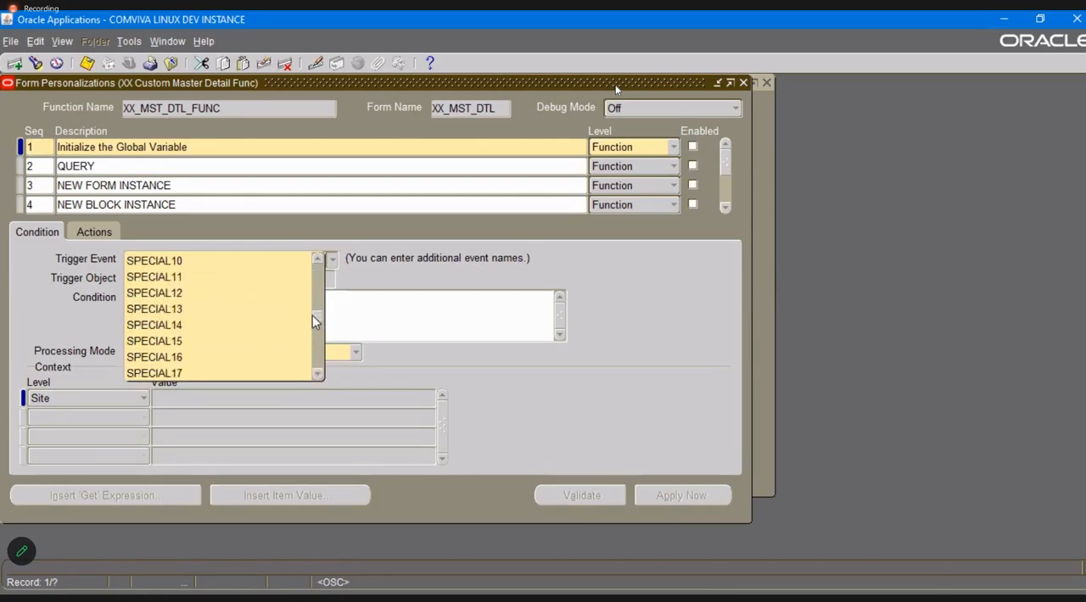
left_click_drag(317, 316, 320, 299)
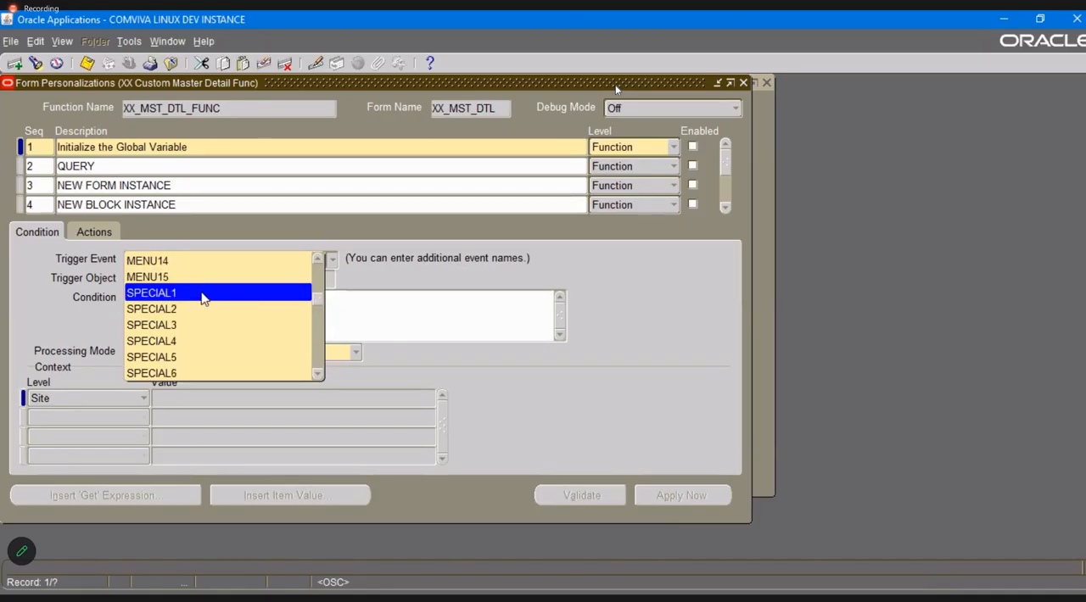
left_click_drag(319, 298, 320, 257)
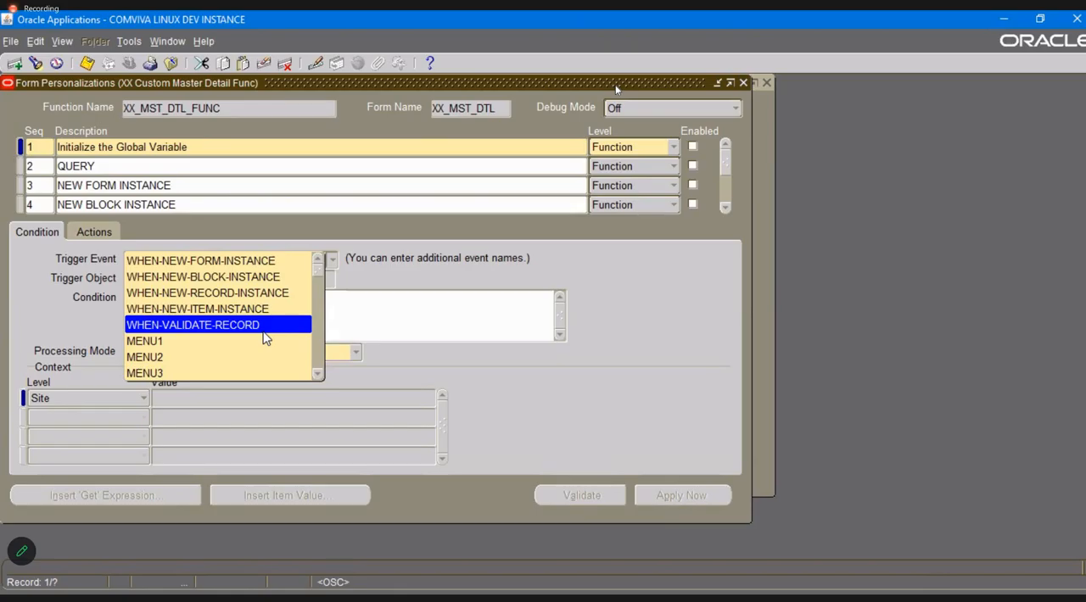
mouse_move(321, 270)
left_mouse_down()
mouse_move(320, 350)
mouse_move(316, 255)
left_mouse_up()
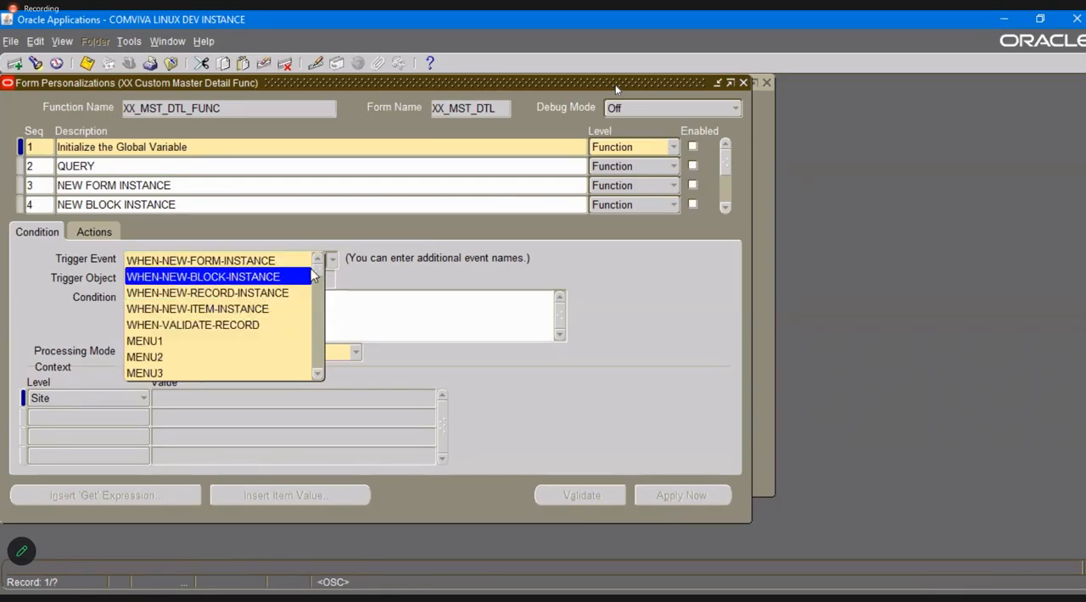
left_click_drag(315, 274, 316, 296)
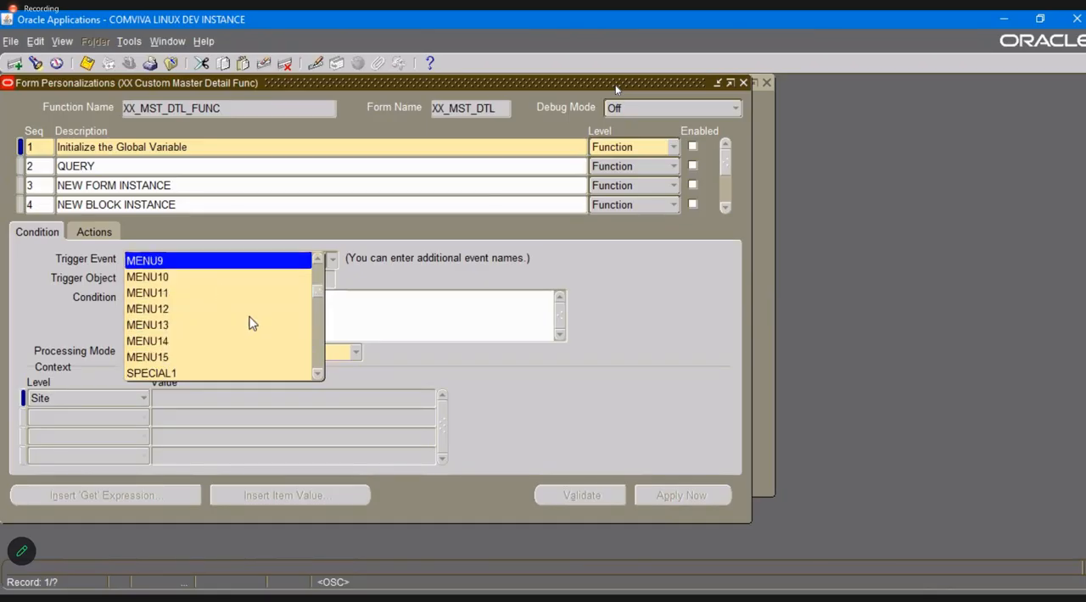
left_click_drag(315, 292, 312, 260)
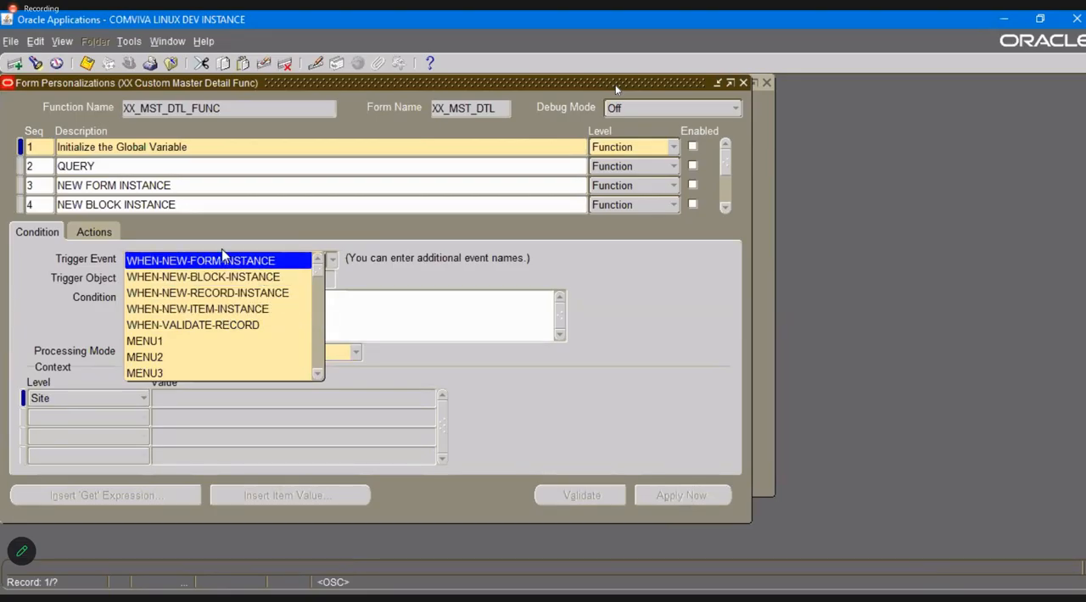
left_click(376, 280)
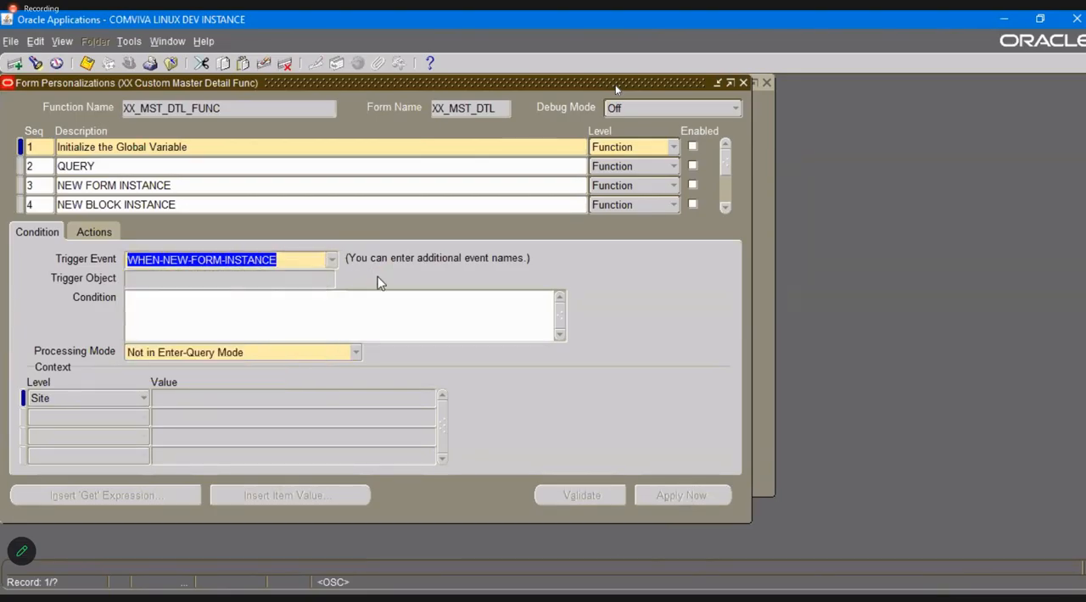
Change action 1 of the Initialize the Global Variable personalization to Builtin and review the available builtin types.
left_click(94, 232)
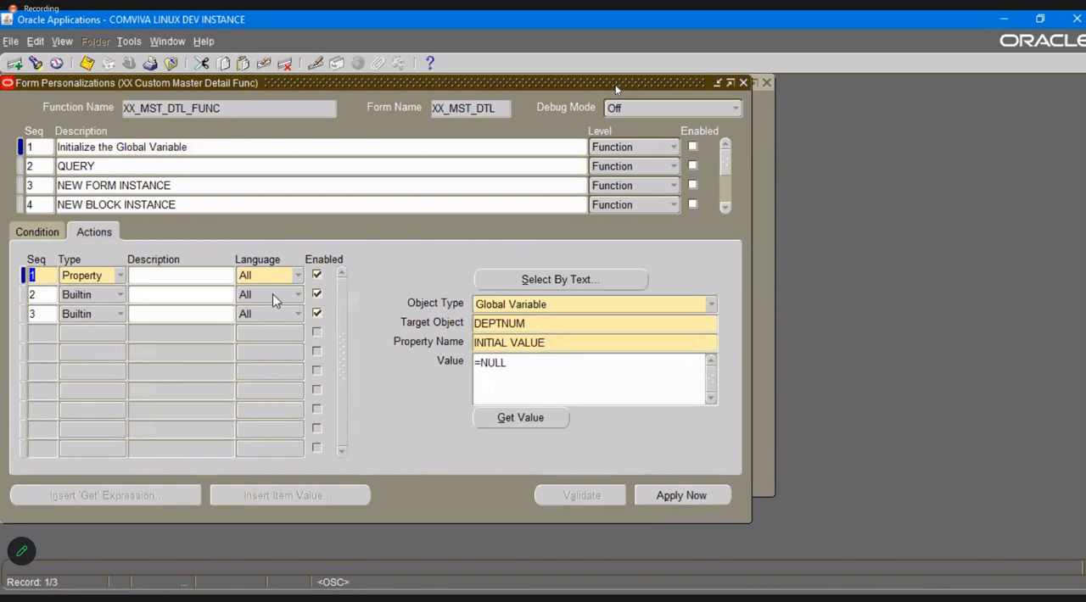
left_click(118, 278)
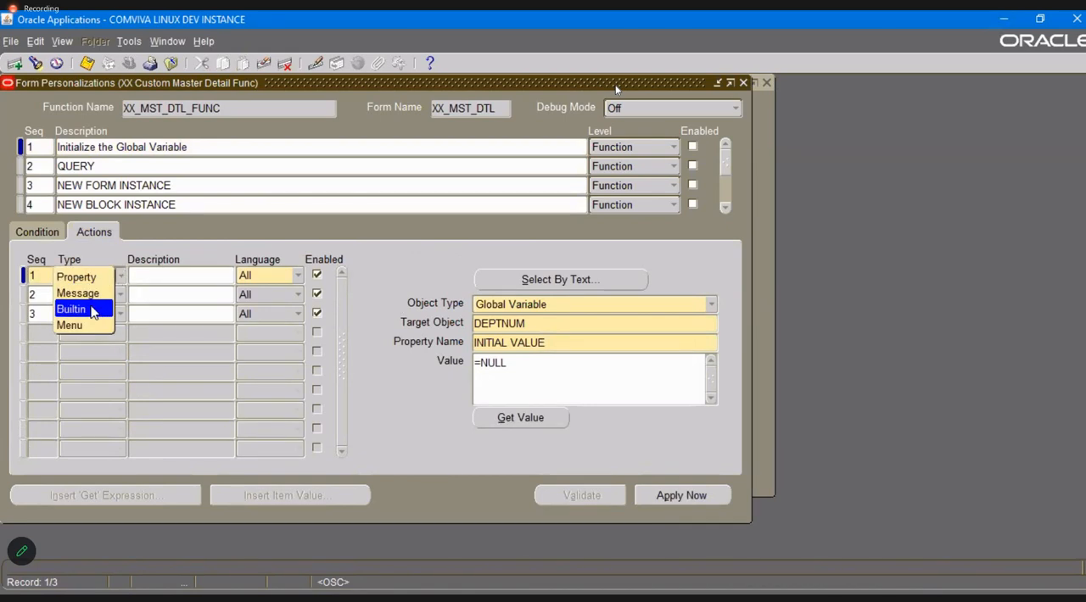
left_click(93, 312)
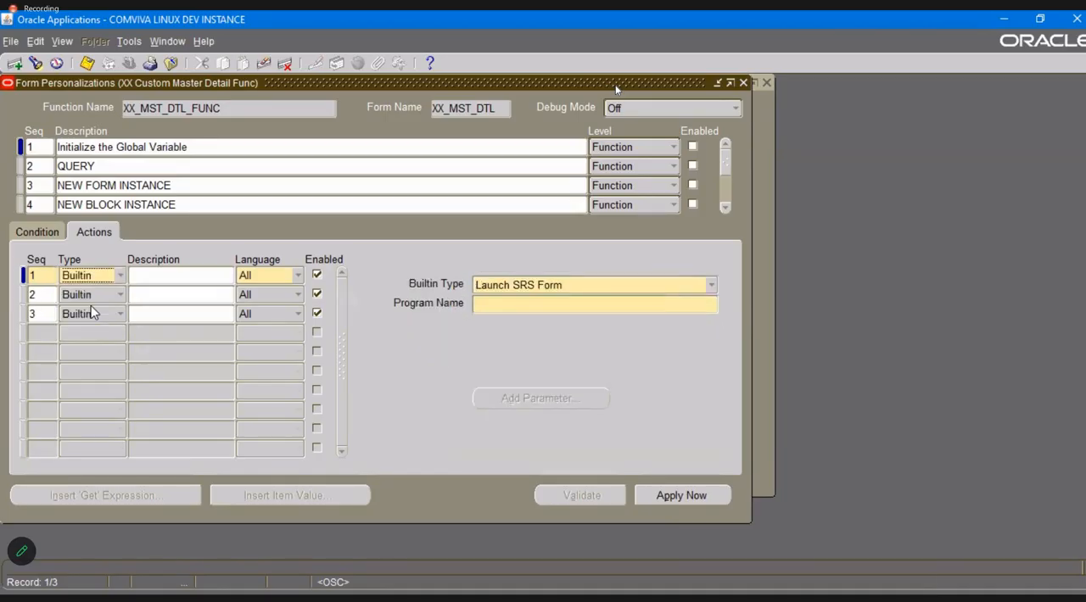
left_click(677, 288)
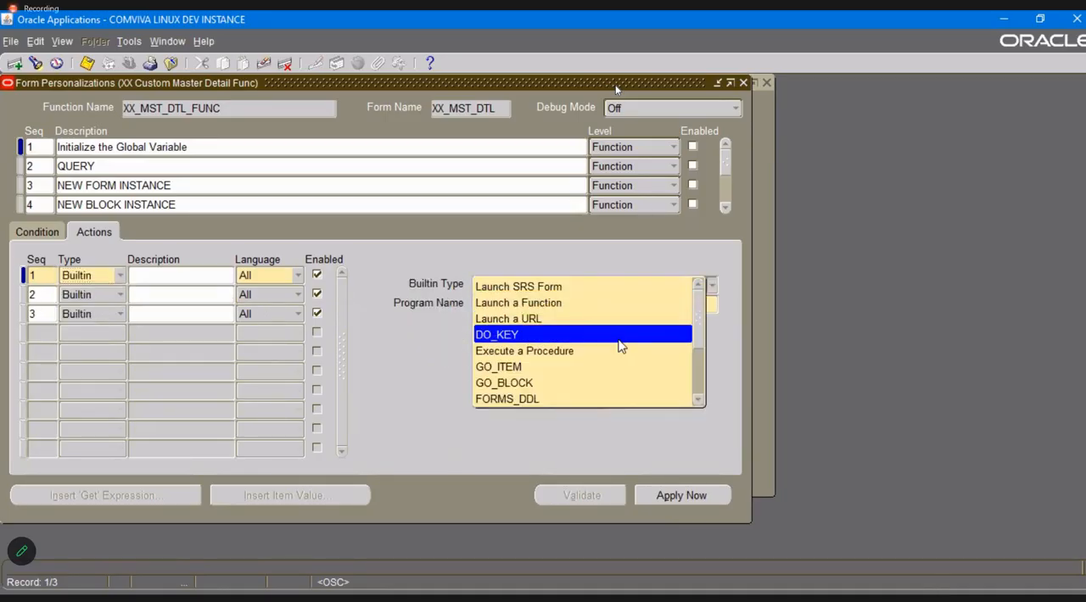
left_click_drag(699, 335, 698, 373)
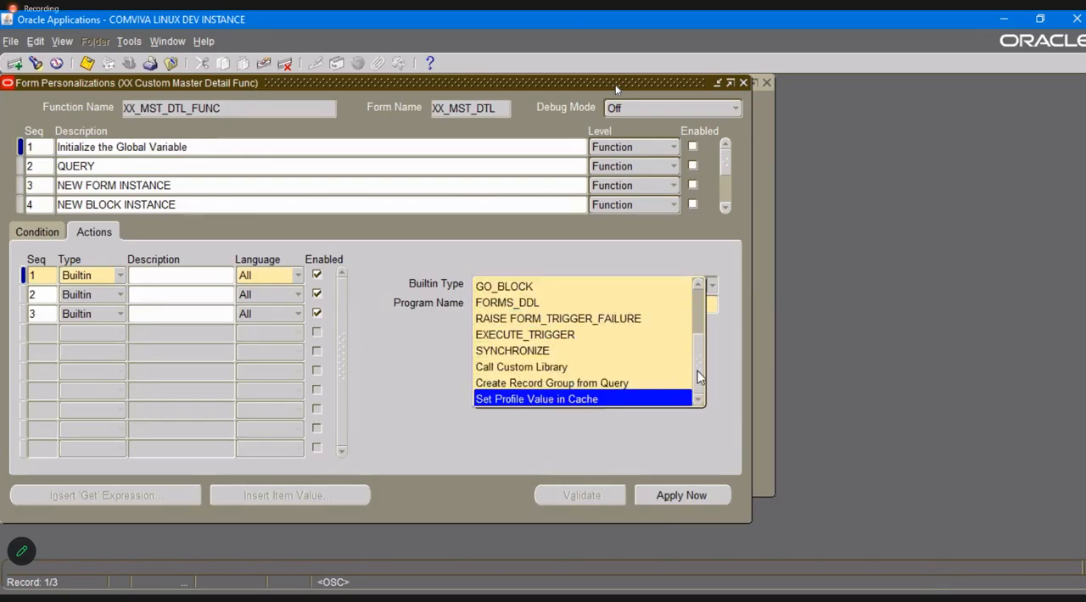
left_click_drag(699, 377, 693, 318)
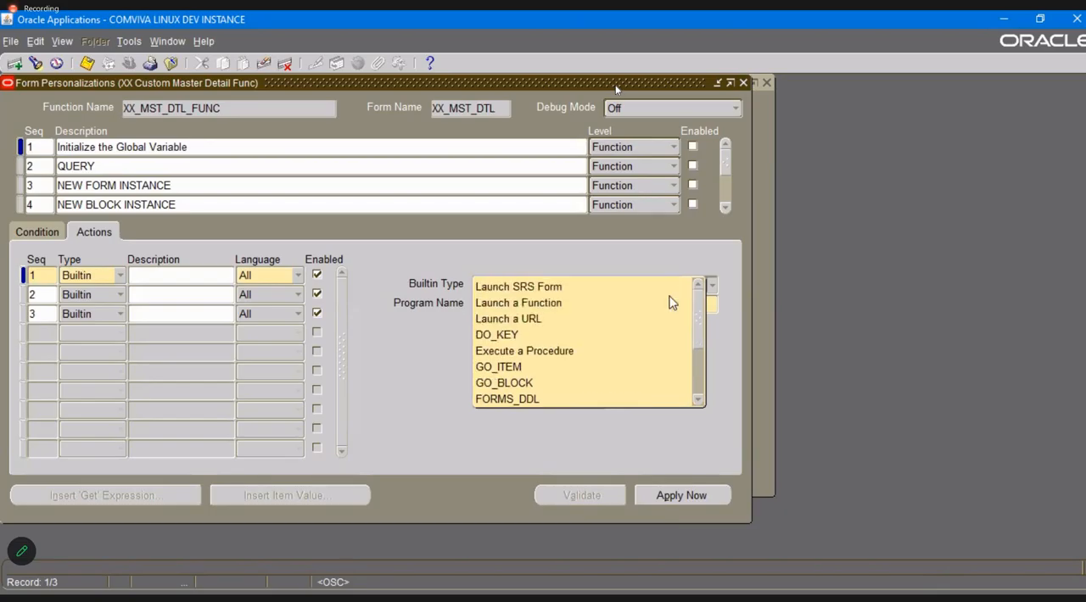
Switch action 1 to the Menu type to view its fields and set the type back to Property.
left_click(94, 275)
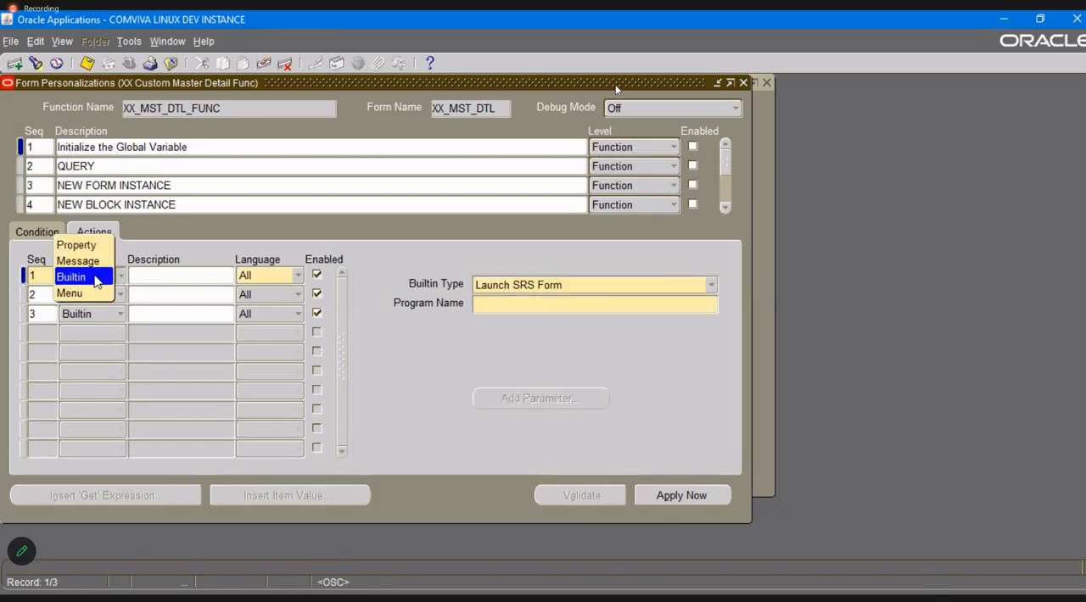
left_click(94, 293)
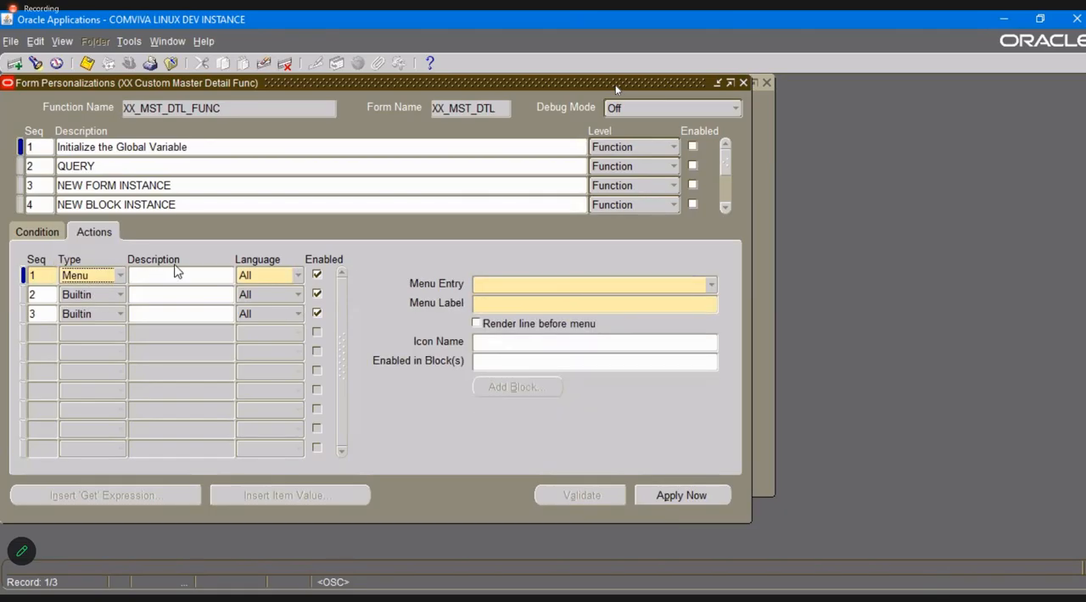
left_click(105, 281)
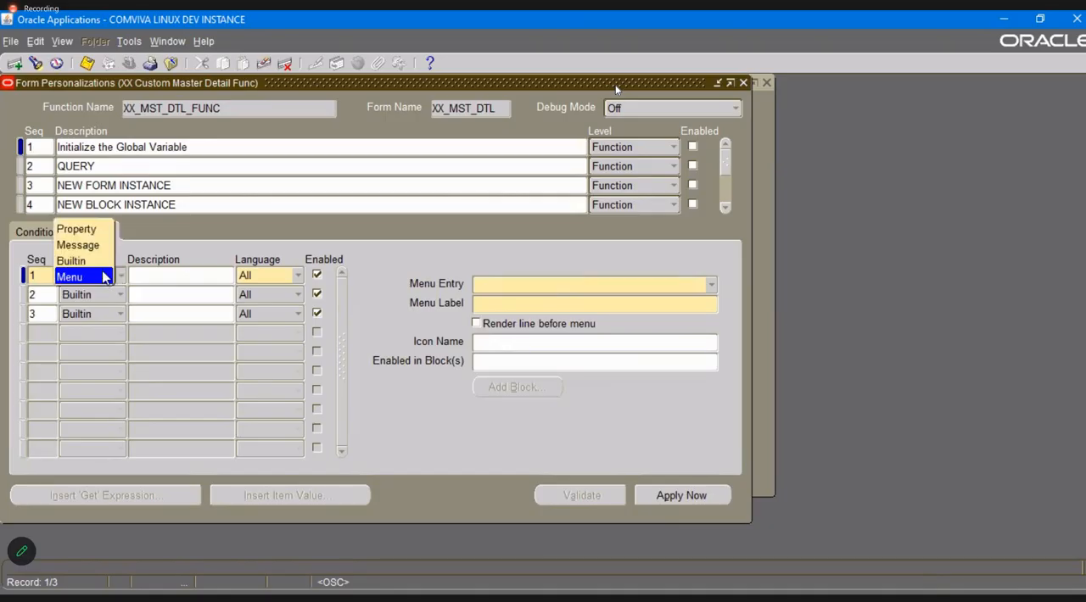
left_click(83, 230)
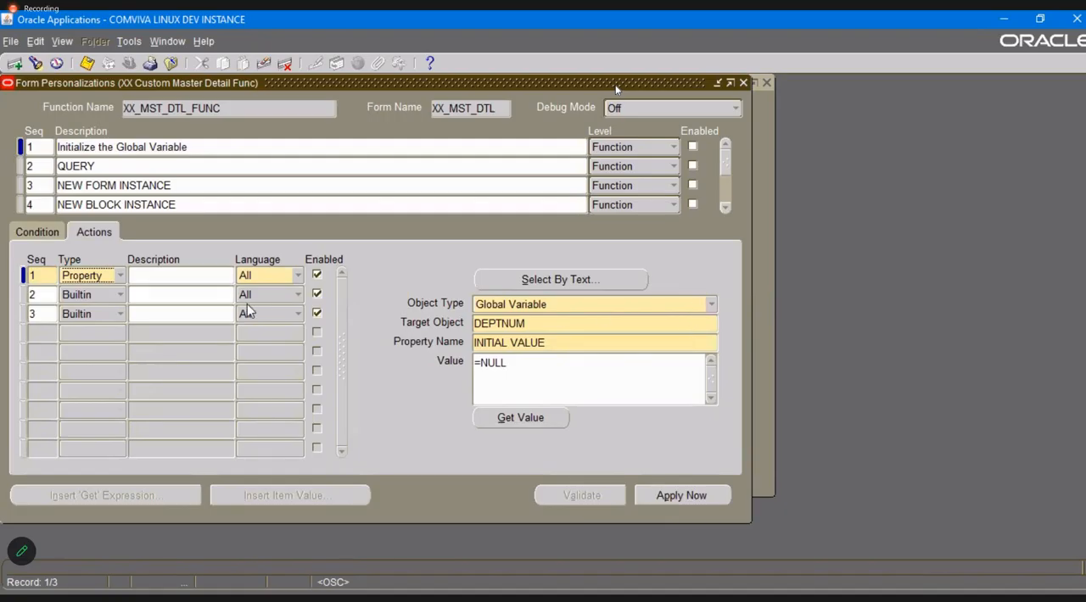
Review the object types available for the Property action, keep Global Variable and close the form personalizations.
left_click(710, 303)
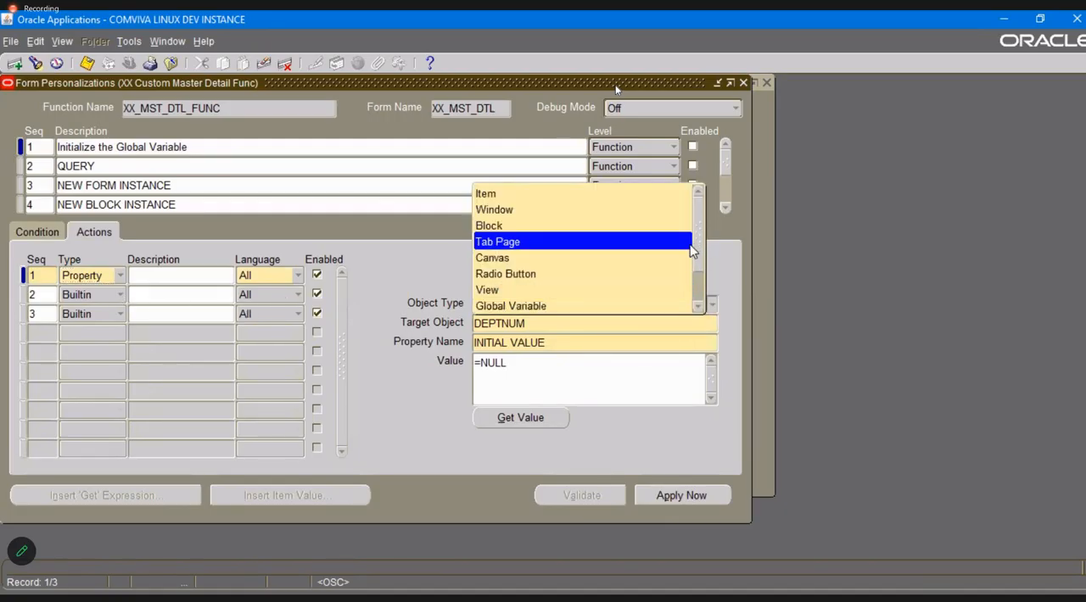
scroll(704, 268, "down", 1)
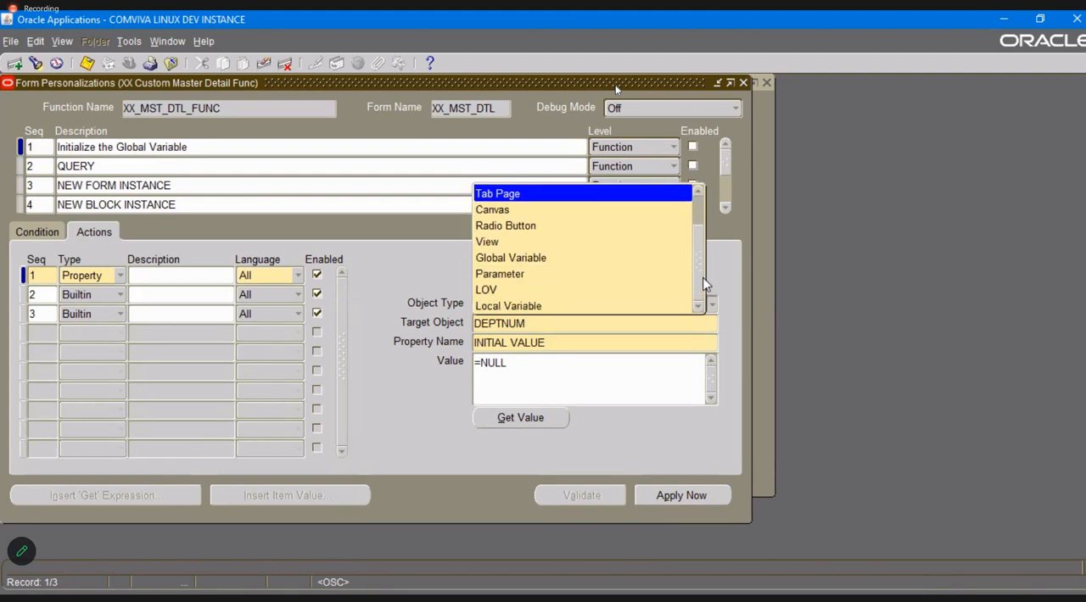
scroll(703, 280, "up", 1)
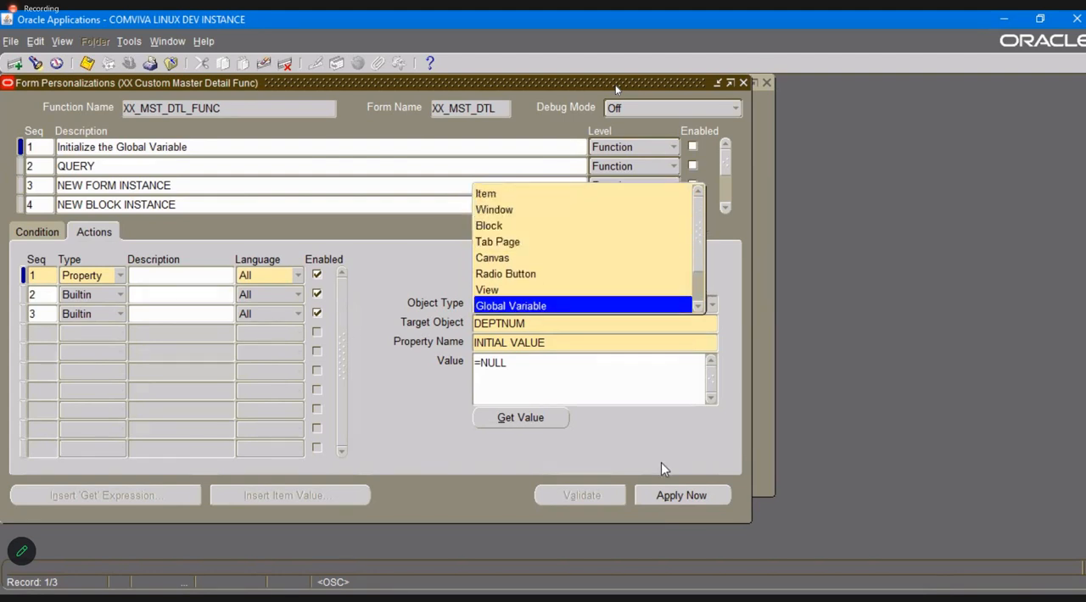
left_click(666, 306)
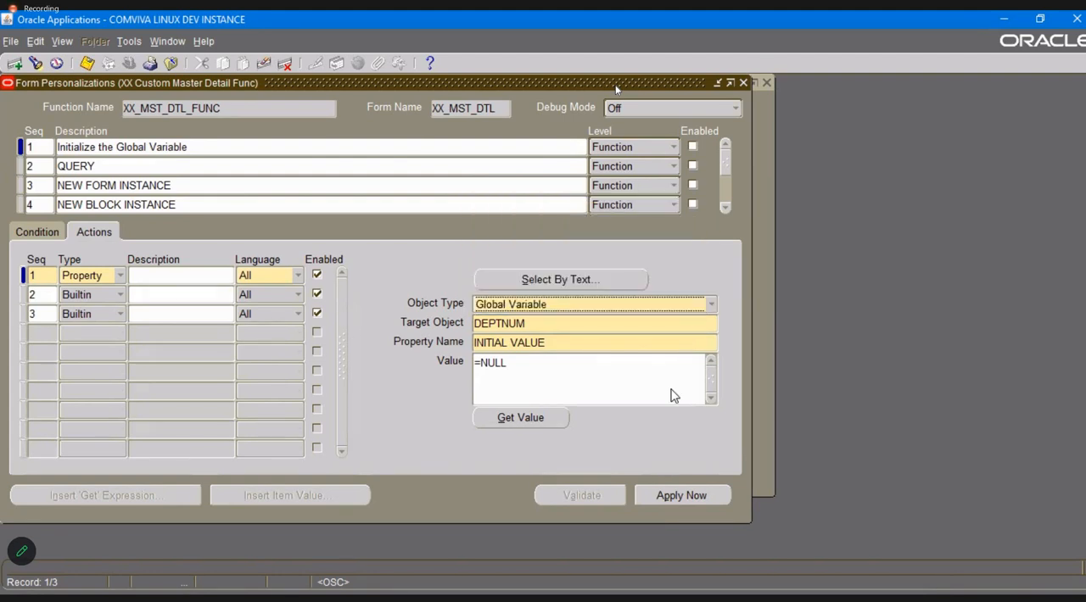
left_click(743, 82)
left_click(602, 350)
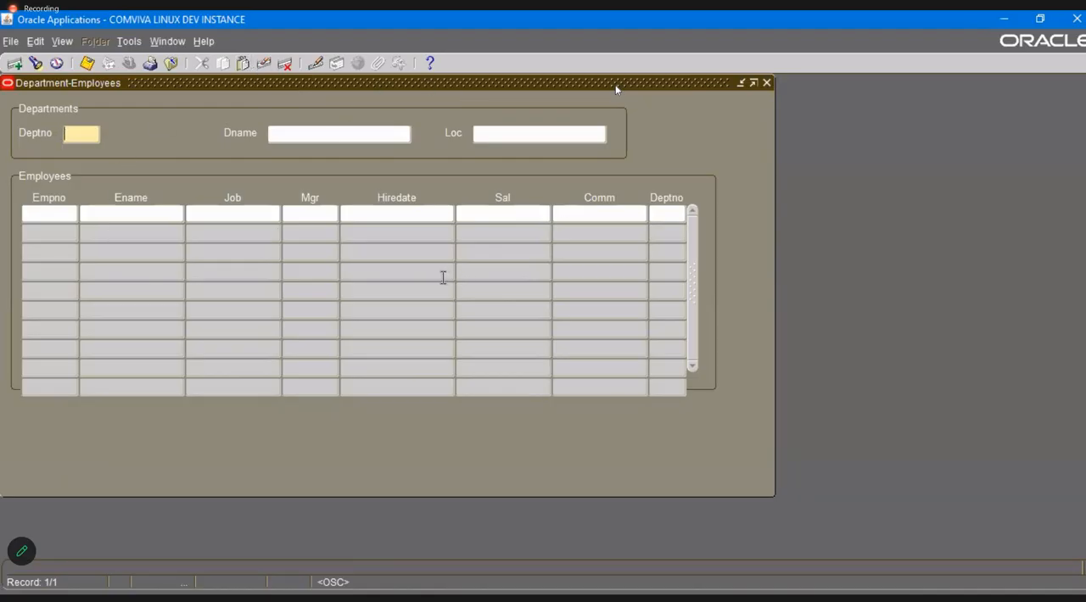
left_click(381, 216)
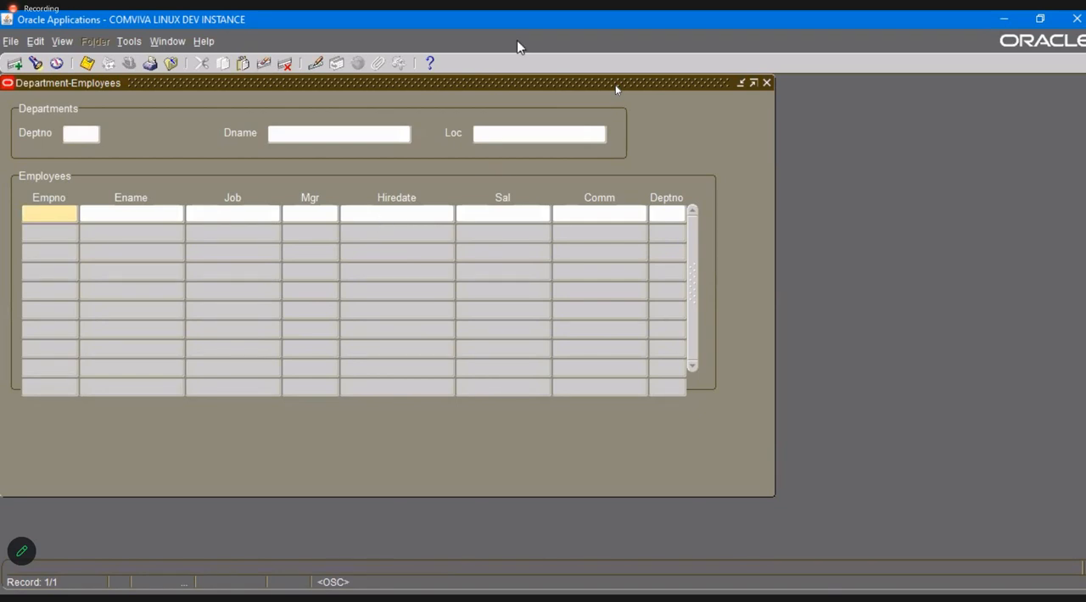
key("alt+Tab")
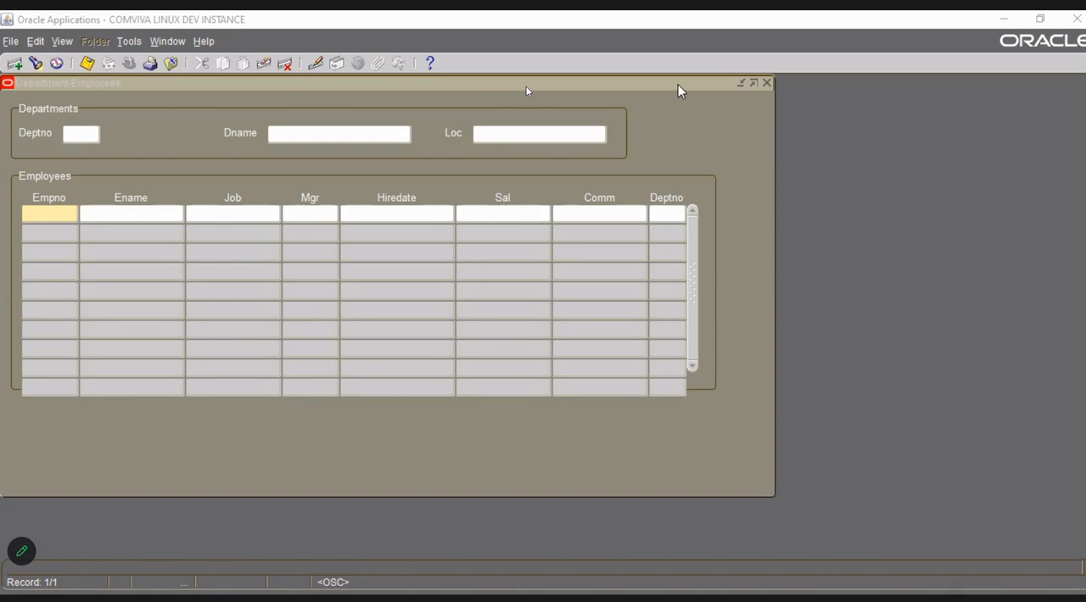
left_click(677, 84)
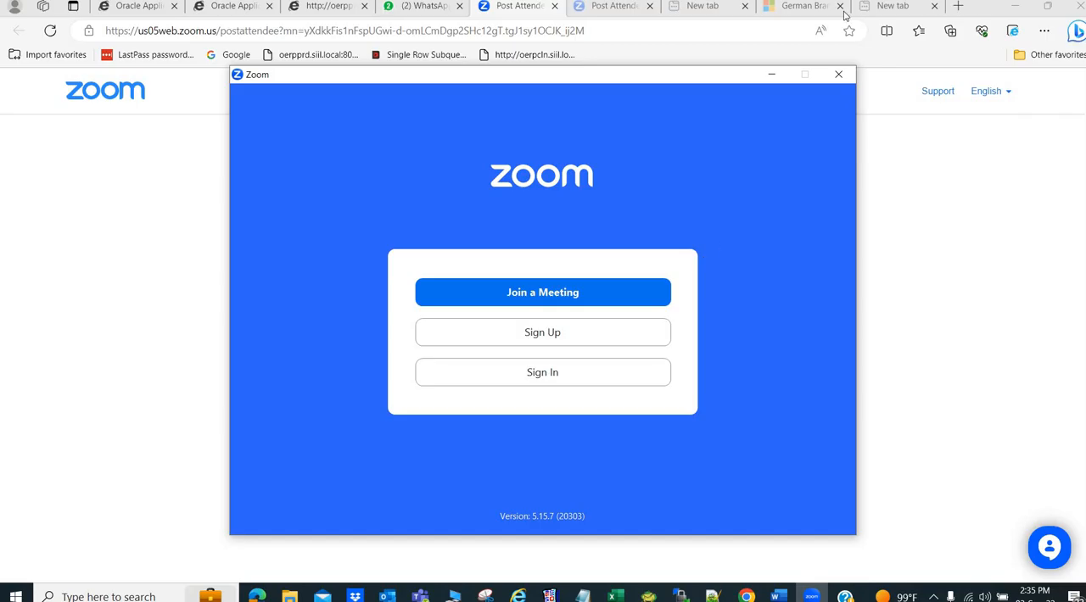
left_click(842, 78)
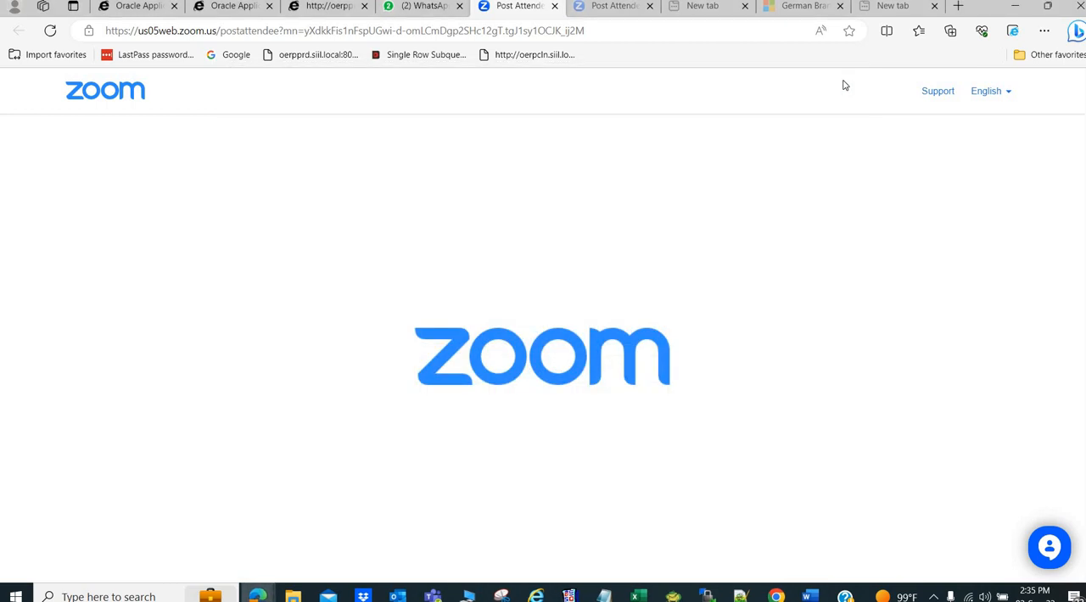